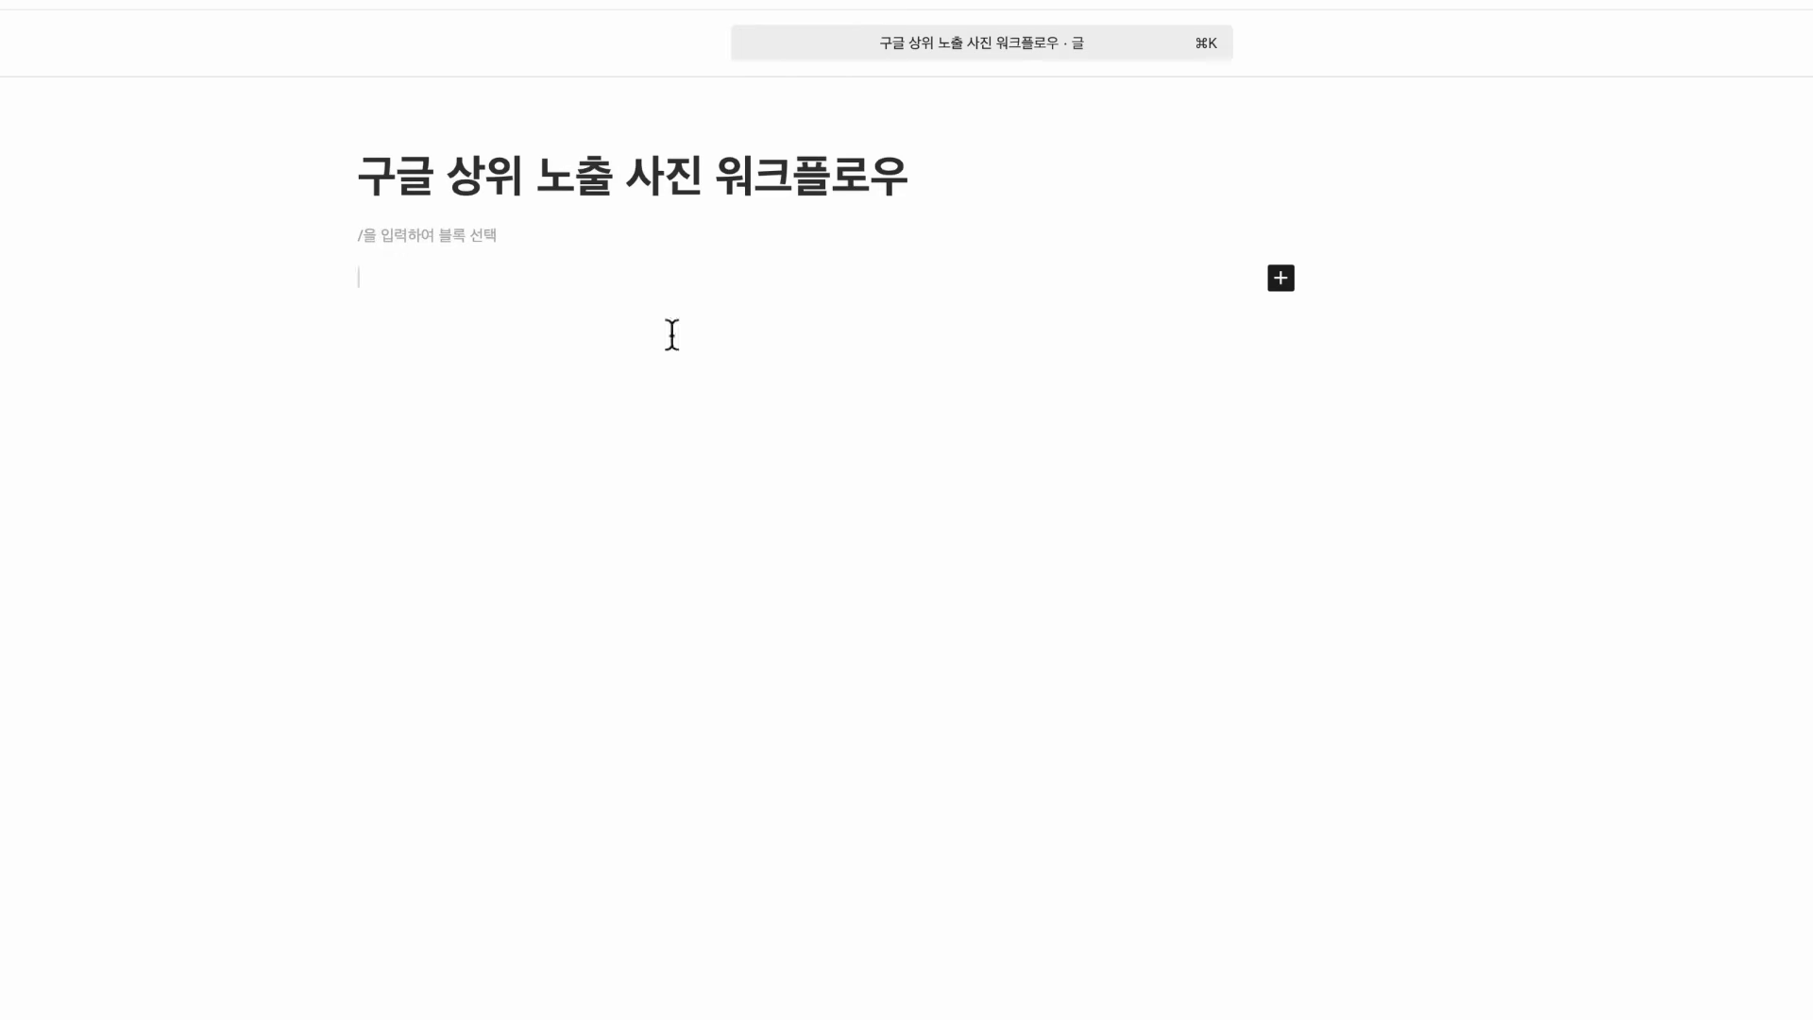
# Add a blank line below the title '구글 상위 노출 사진 워크플로우', leaving the body empty
pyautogui.press('Return')
pyautogui.click(640, 189)
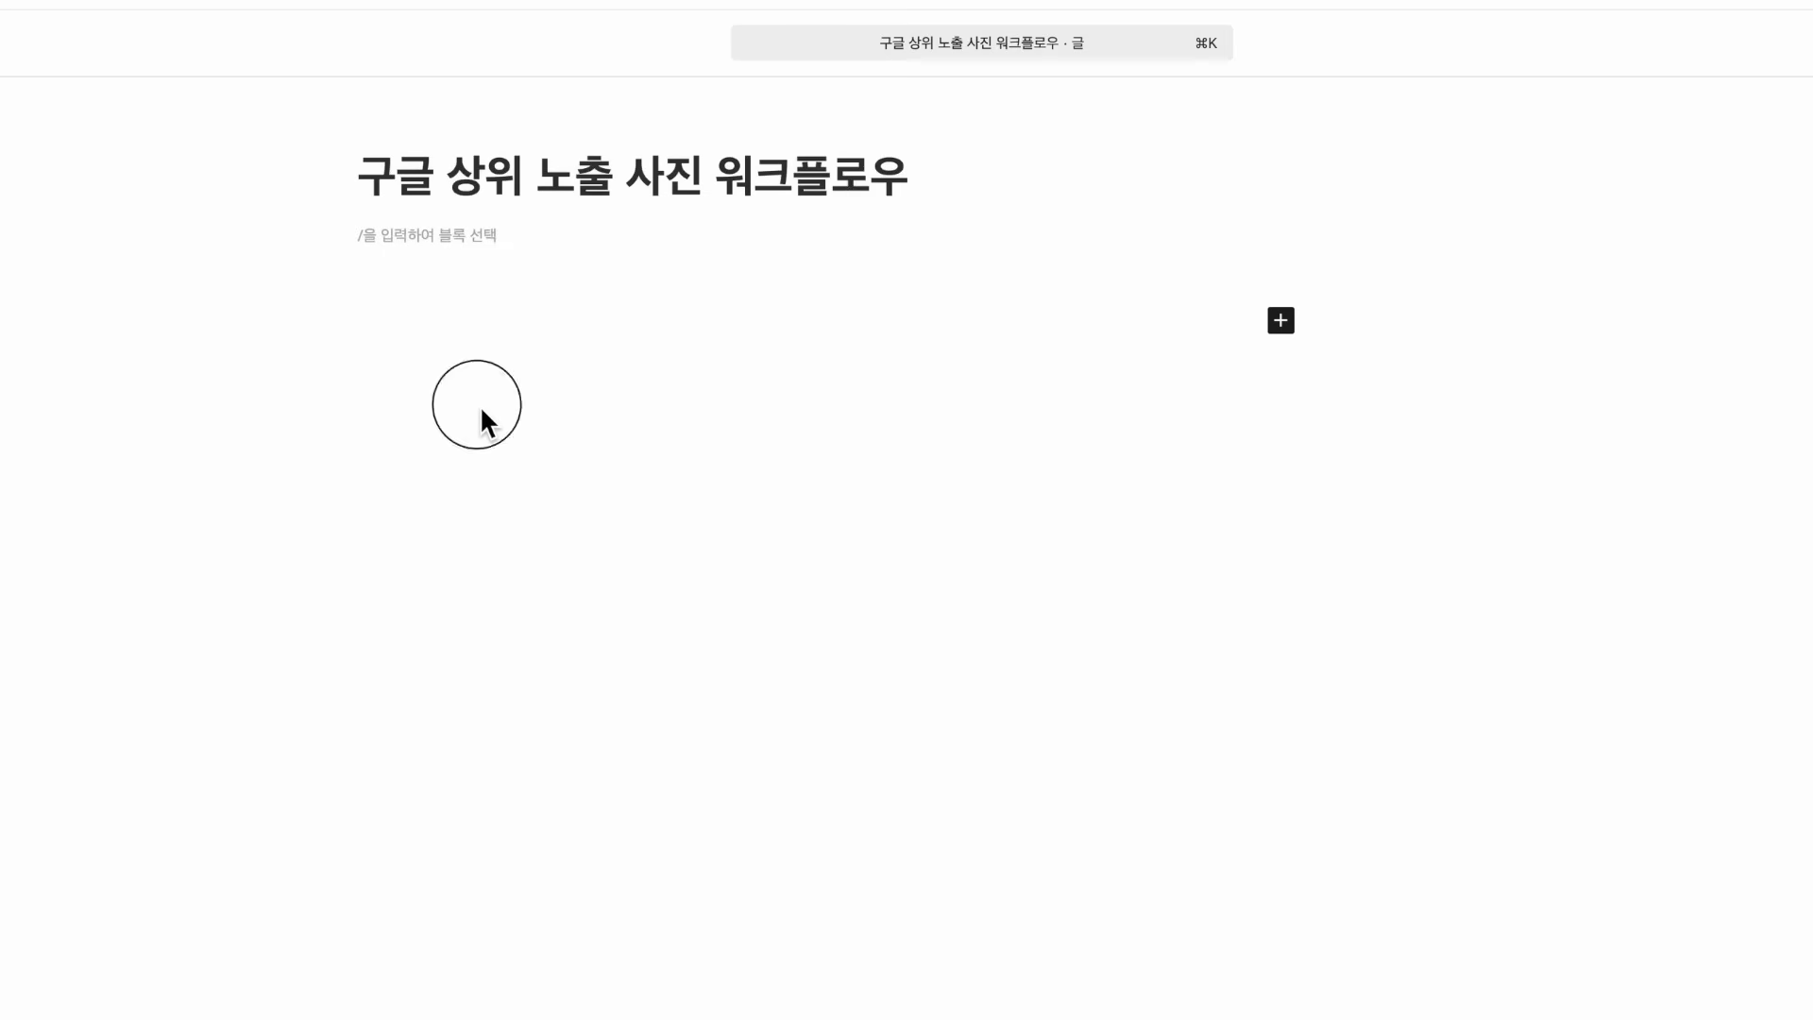
pyautogui.click(473, 342)
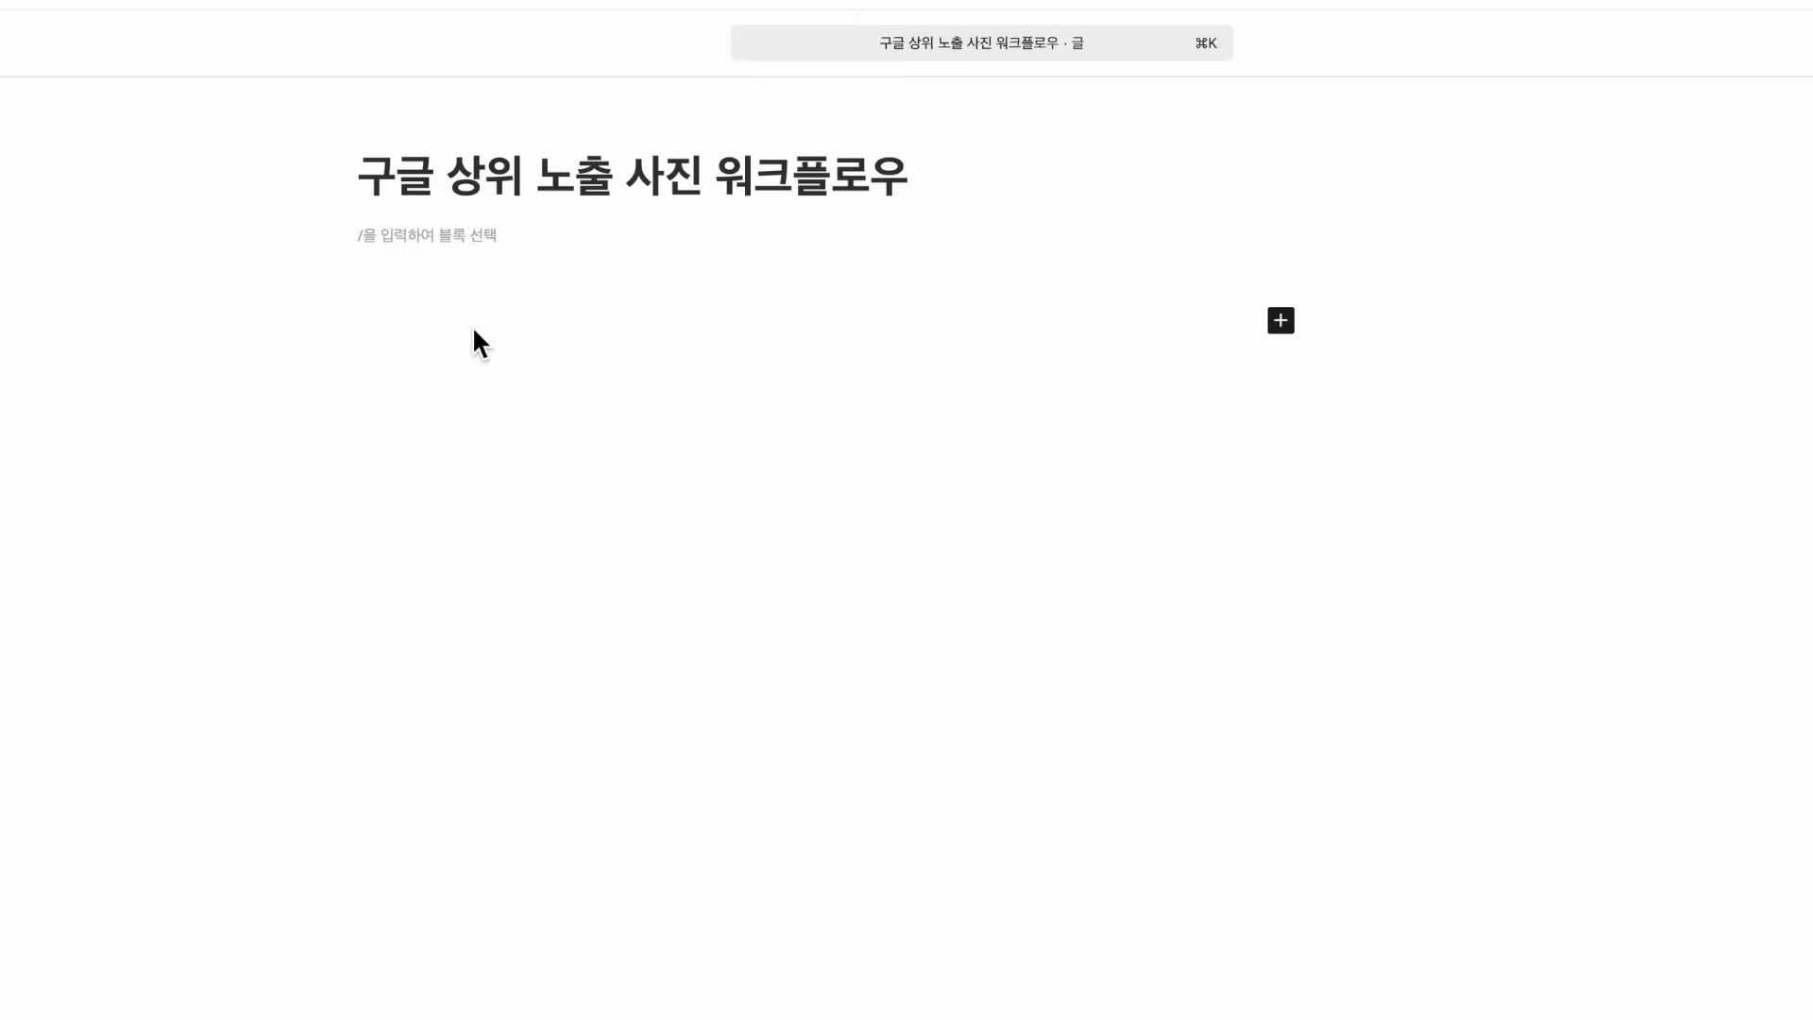
# Create an empty paragraph block below the post title
pyautogui.click(665, 426)
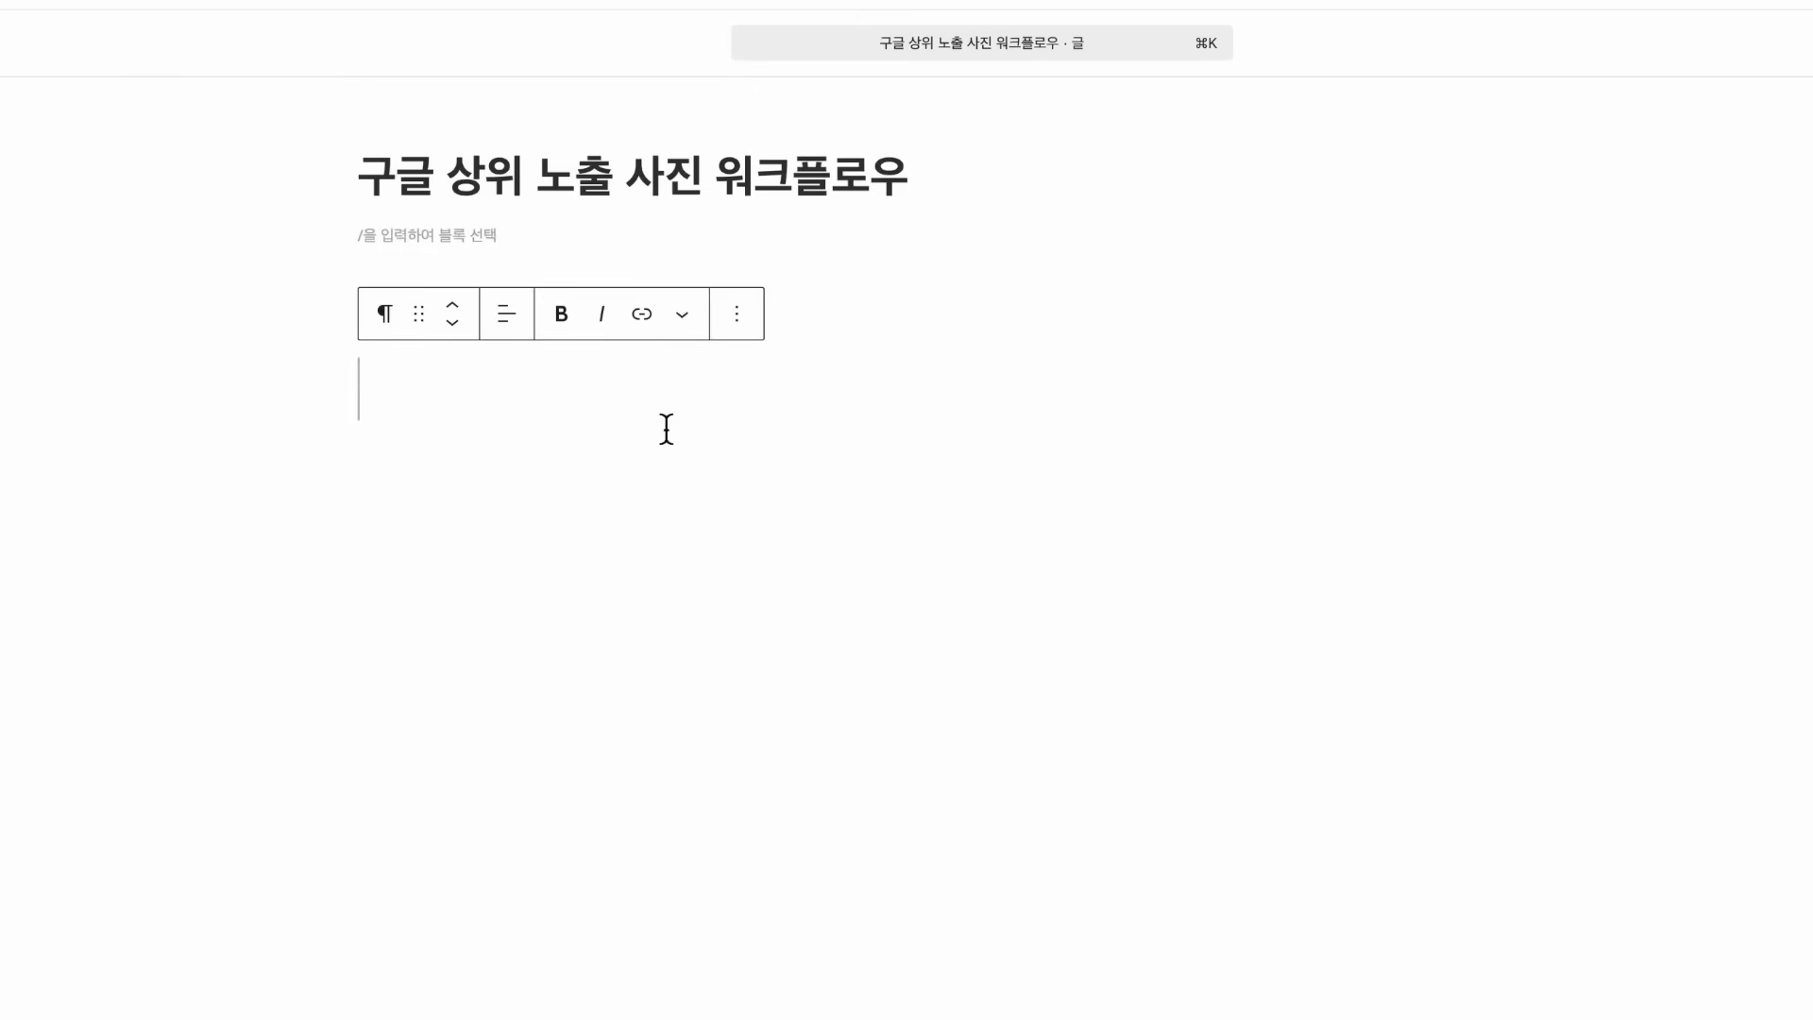
# Write the first rule '용량 - 최대 200kb' in the paragraph block
pyautogui.write('용량 -')
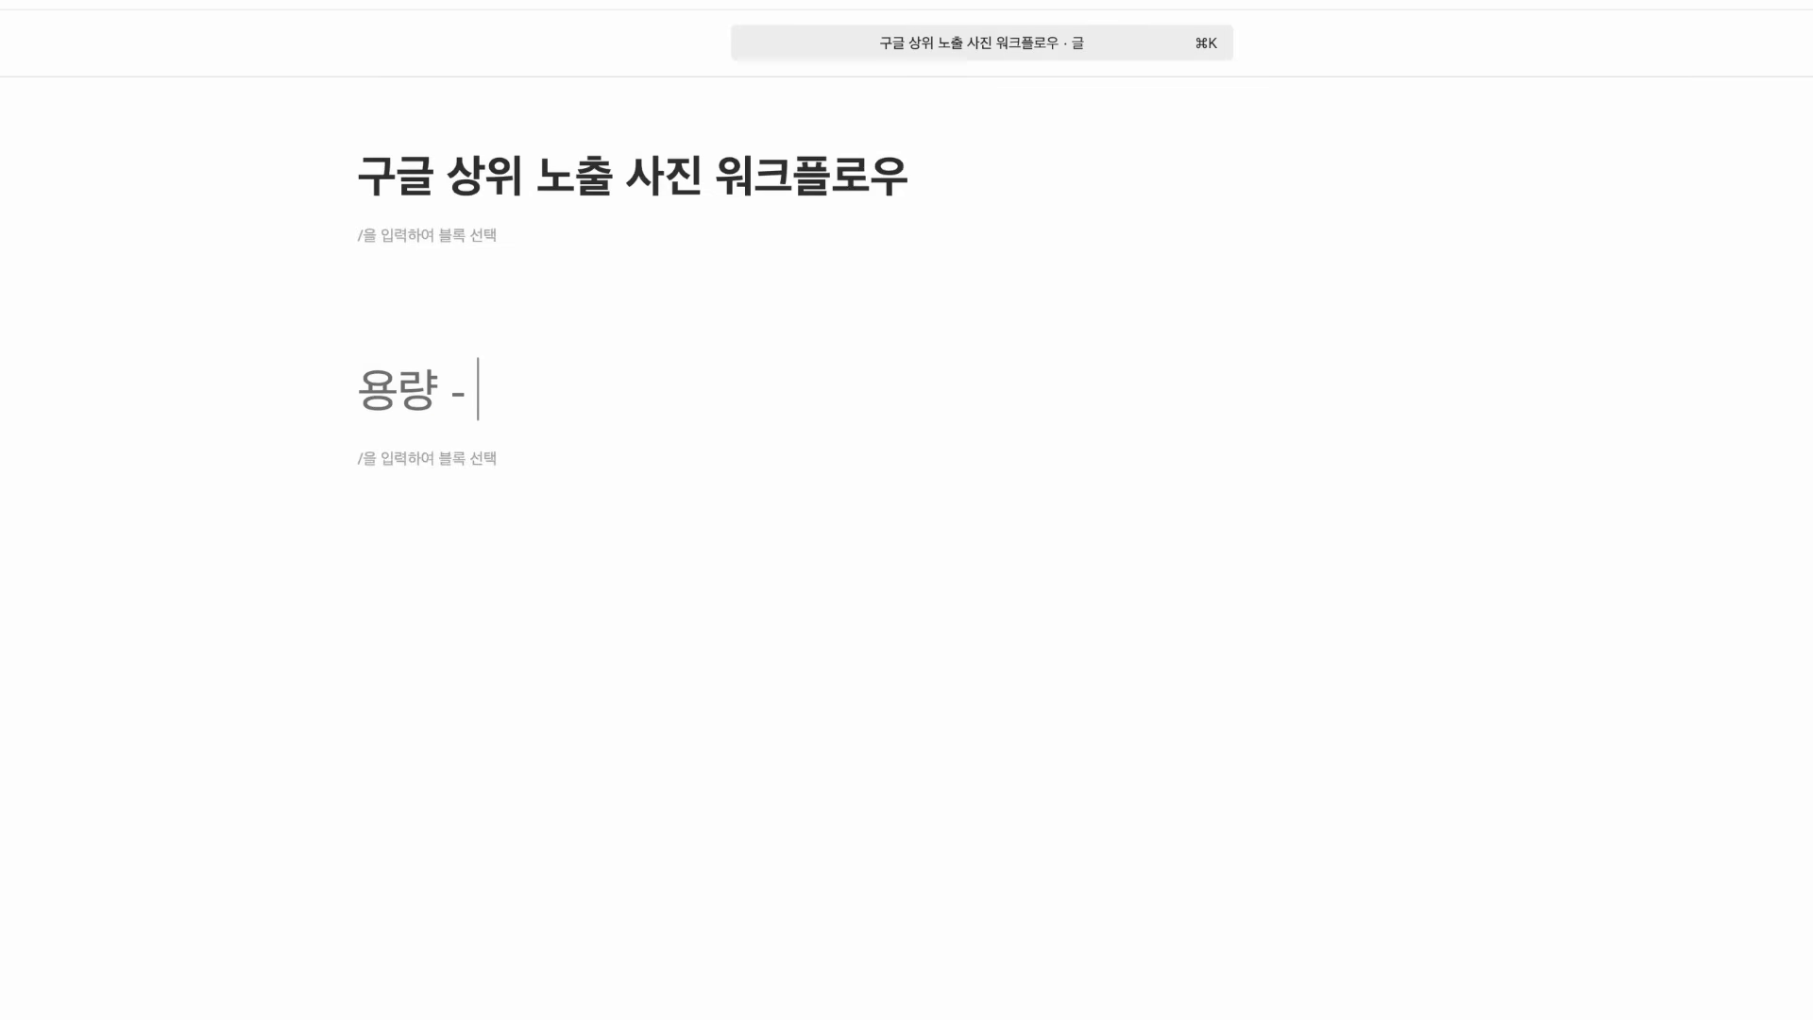
pyautogui.write('최대 200kb')
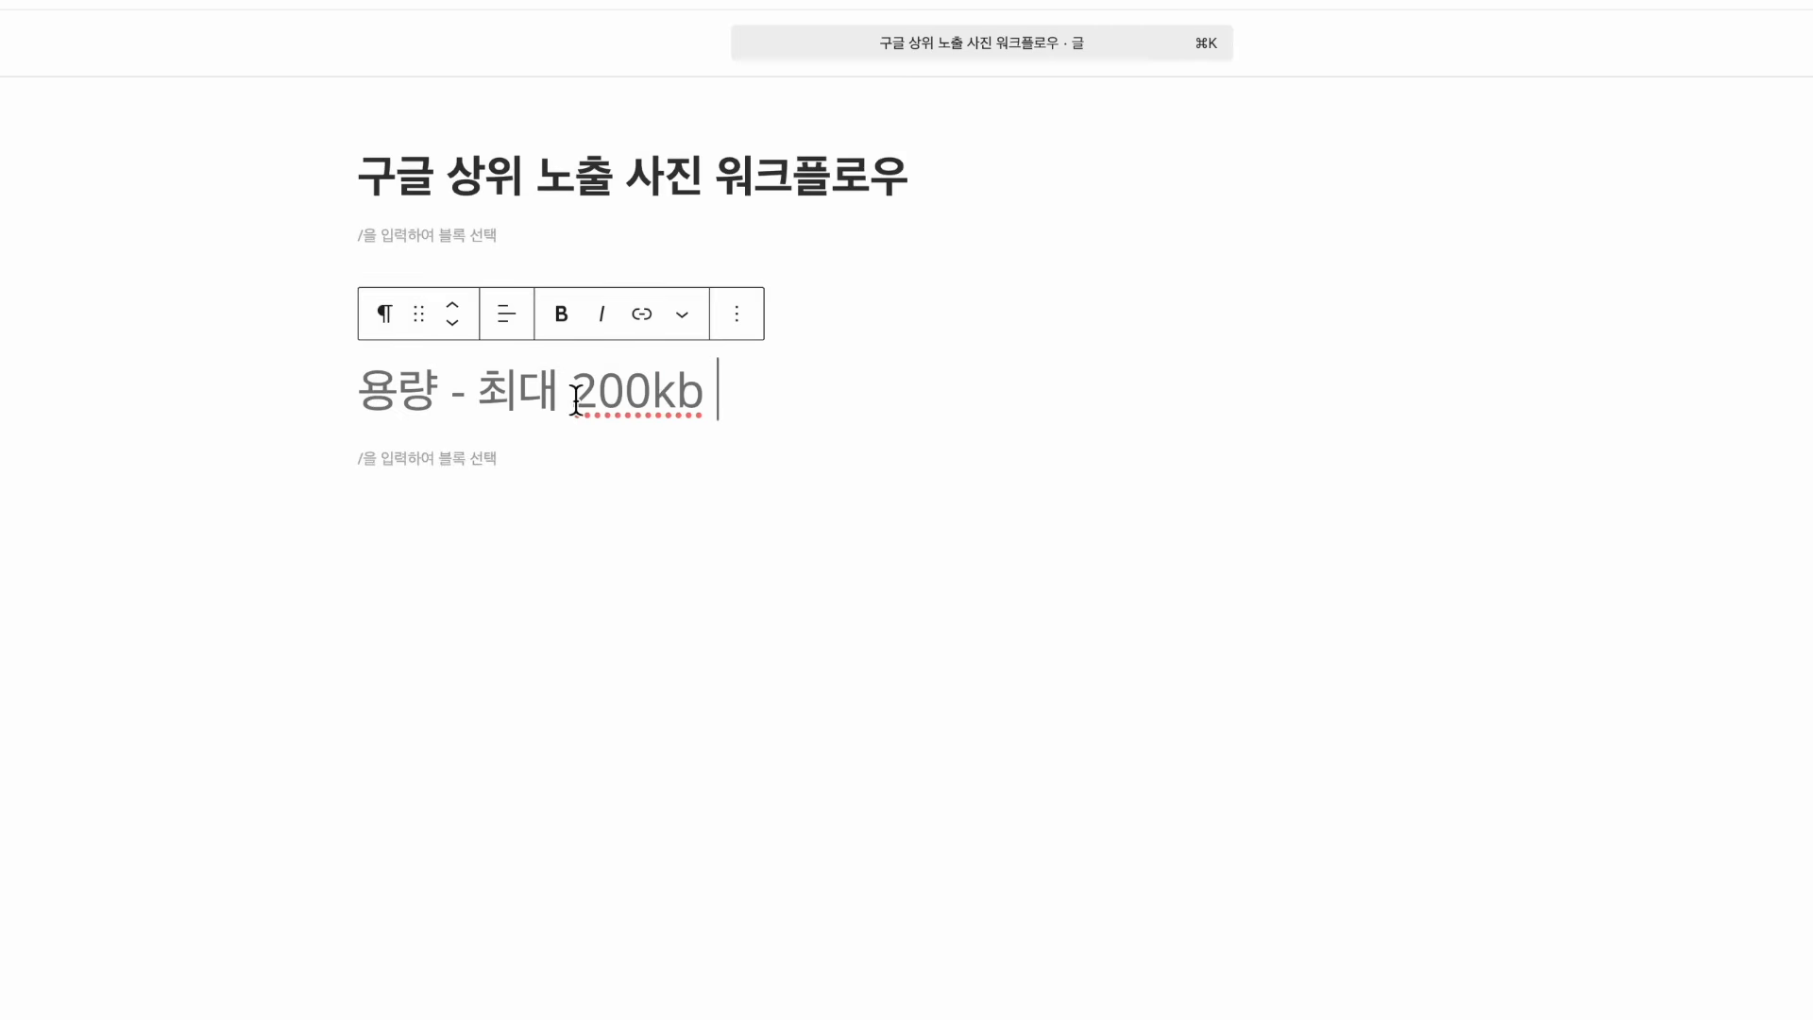
pyautogui.moveTo(575, 391); pyautogui.dragTo(708, 388)
pyautogui.click(715, 390)
# Add a second line '확장자 - webp' below the size rule
pyautogui.hotkey('shift', 'Return')
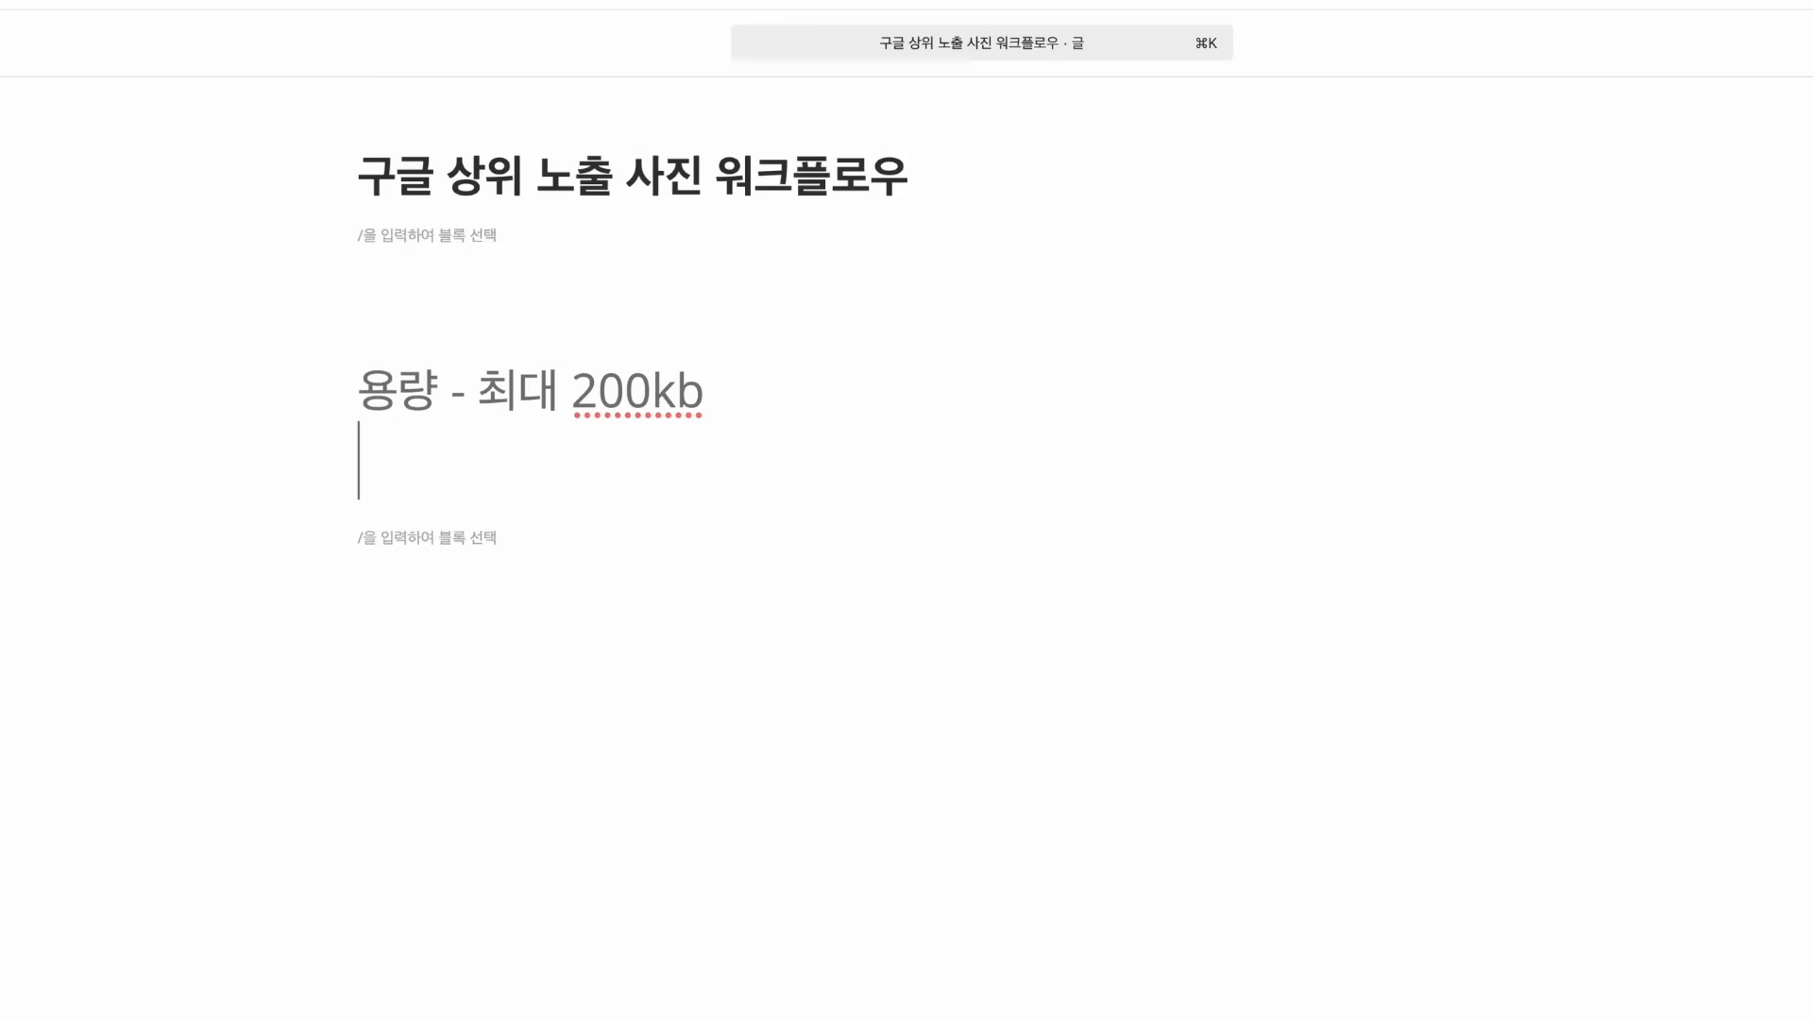
pyautogui.write('ㅎ')
pyautogui.press('BackSpace')
pyautogui.write('확장ㅅㅏ - ')
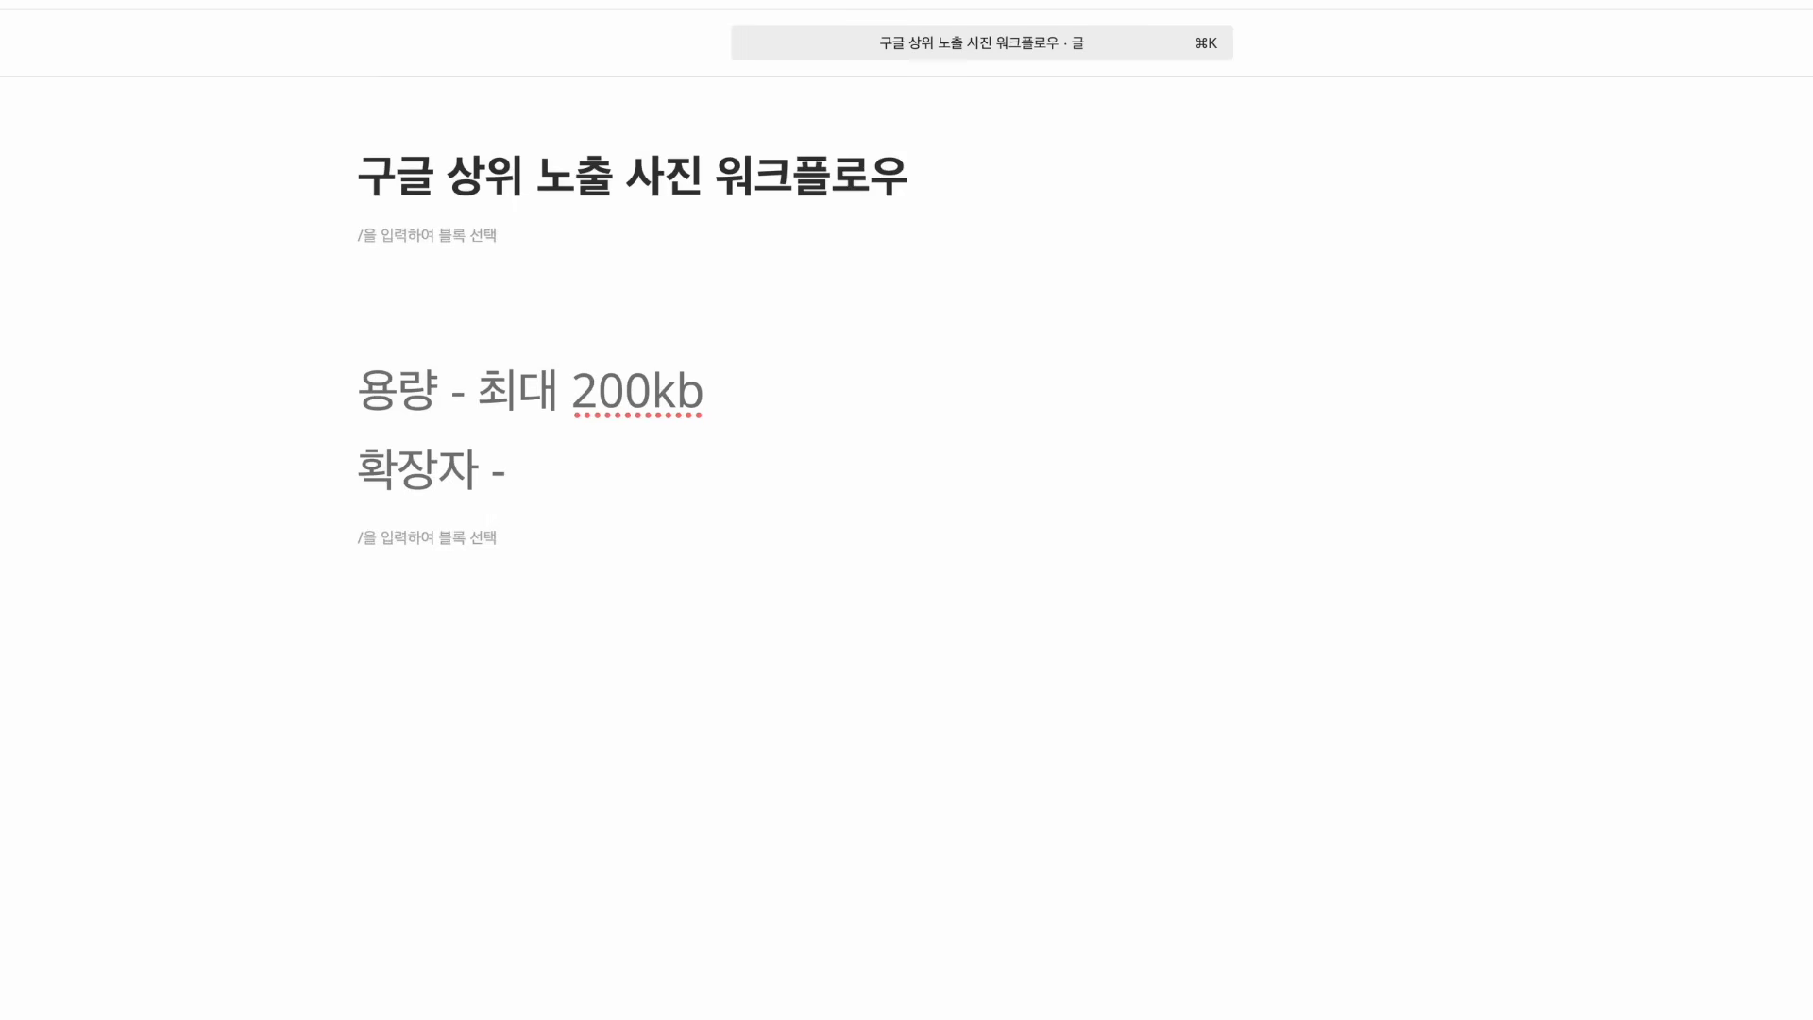
pyautogui.write('webp')
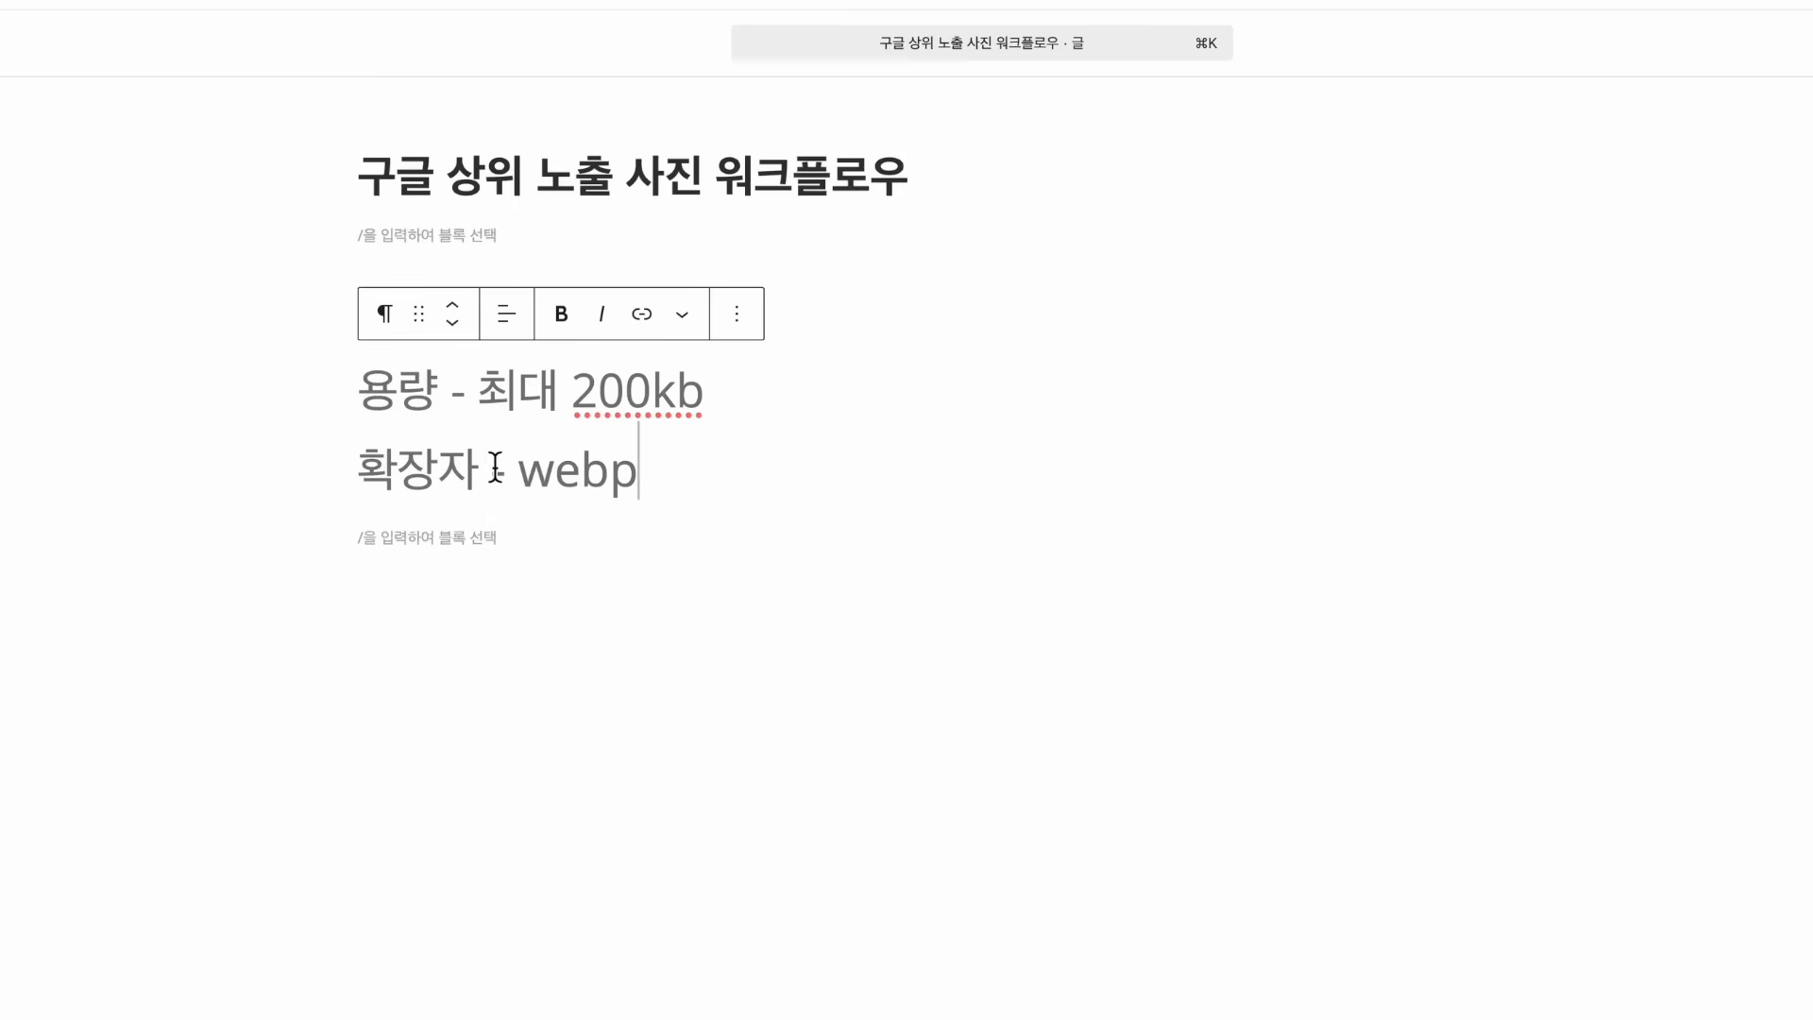
# Start a third line reading '이미지 크기 -' after the webp line
pyautogui.moveTo(515, 462)
pyautogui.mouseDown()
pyautogui.moveTo(737, 477)
pyautogui.moveTo(520, 472)
pyautogui.mouseUp()
pyautogui.press('Left')
pyautogui.click(725, 408)
pyautogui.moveTo(654, 482); pyautogui.dragTo(519, 472)
pyautogui.click(673, 467)
pyautogui.click(519, 480)
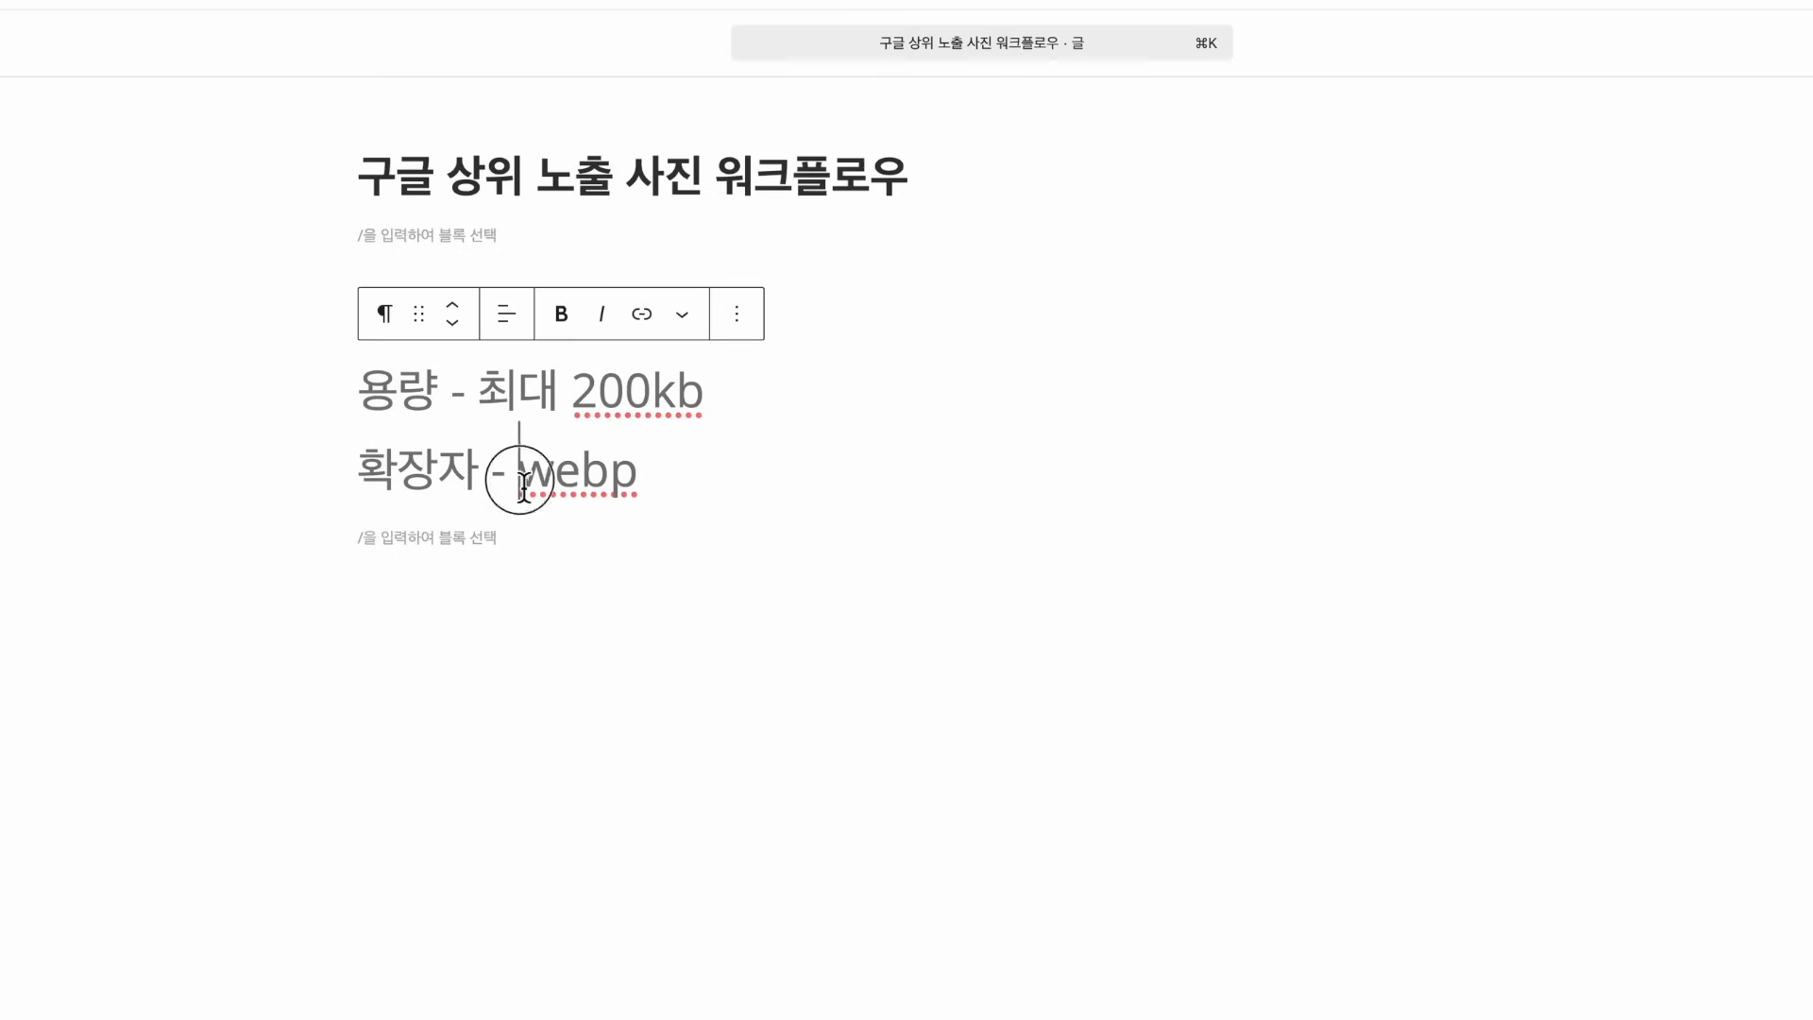
pyautogui.click(655, 477)
pyautogui.hotkey('shift', 'Return')
pyautogui.write('이미지 크기 -')
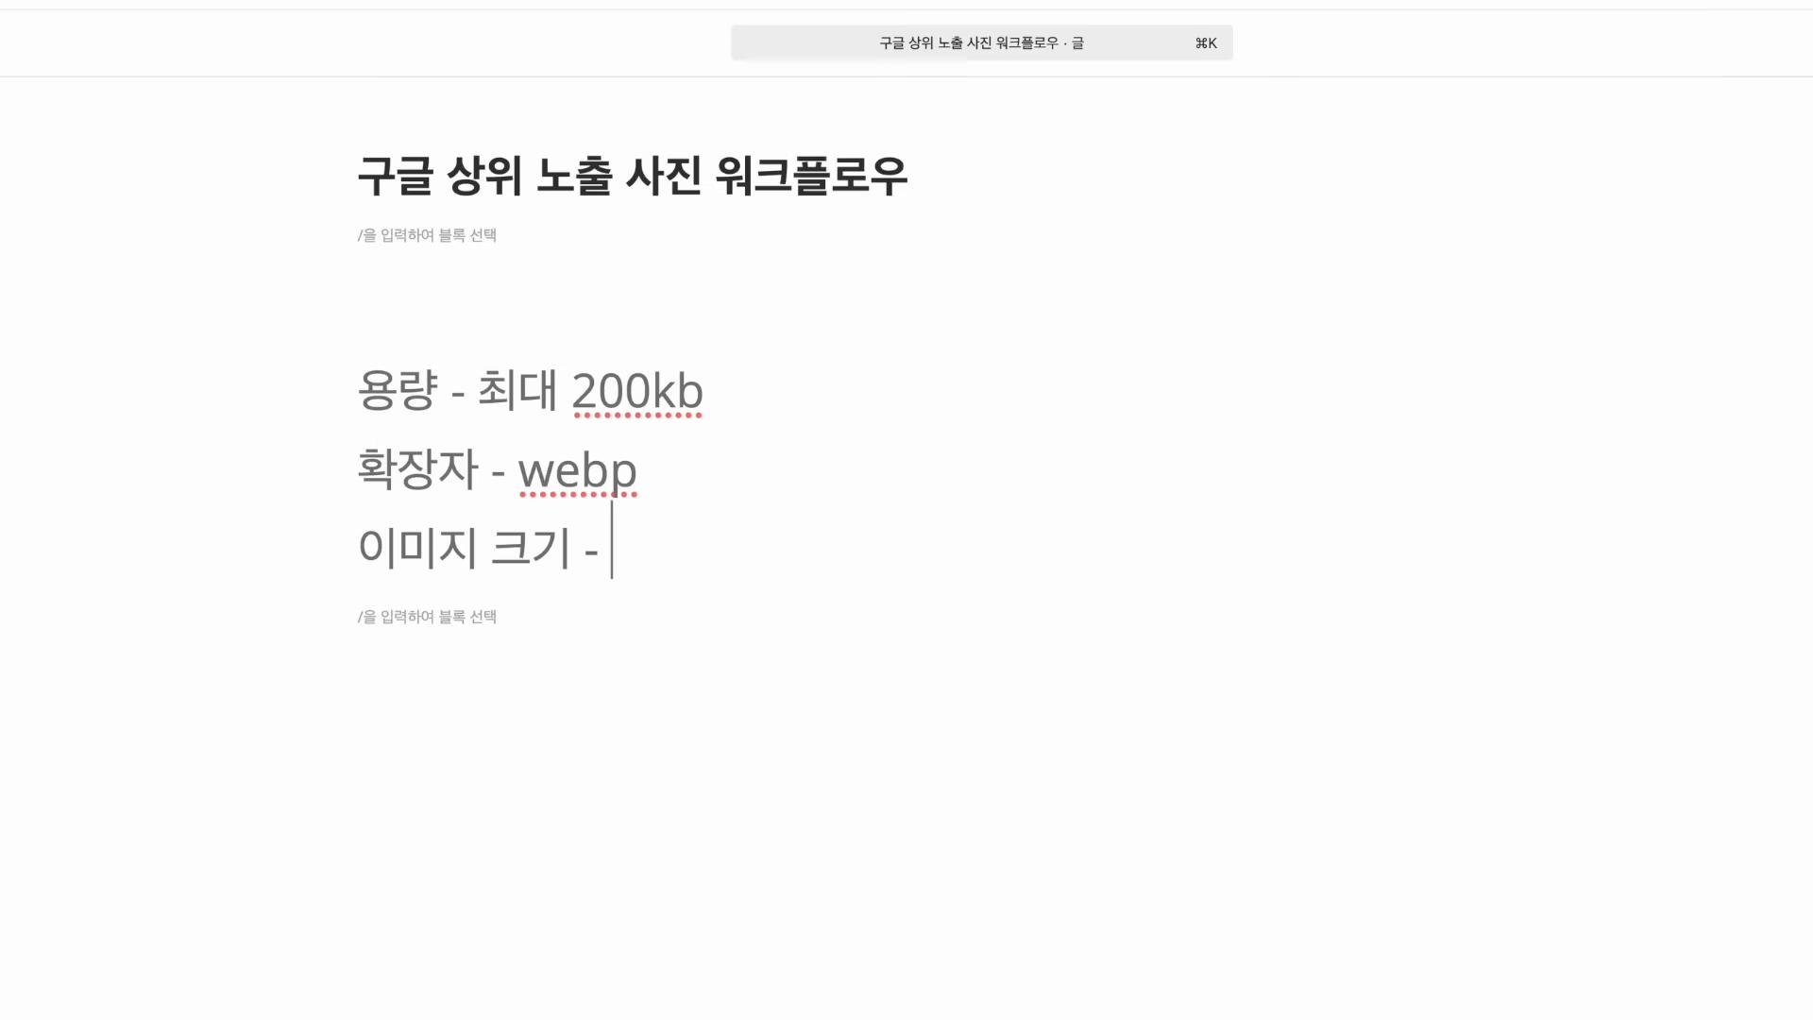
# Set the image size value to 1600, replacing an initially typed 1200
pyautogui.write('2')
pyautogui.press('BackSpace')
pyautogui.write('1200')
pyautogui.press('BackSpace')
pyautogui.press('BackSpace')
pyautogui.press('BackSpace')
pyautogui.press('BackSpace')
pyautogui.write('1600')
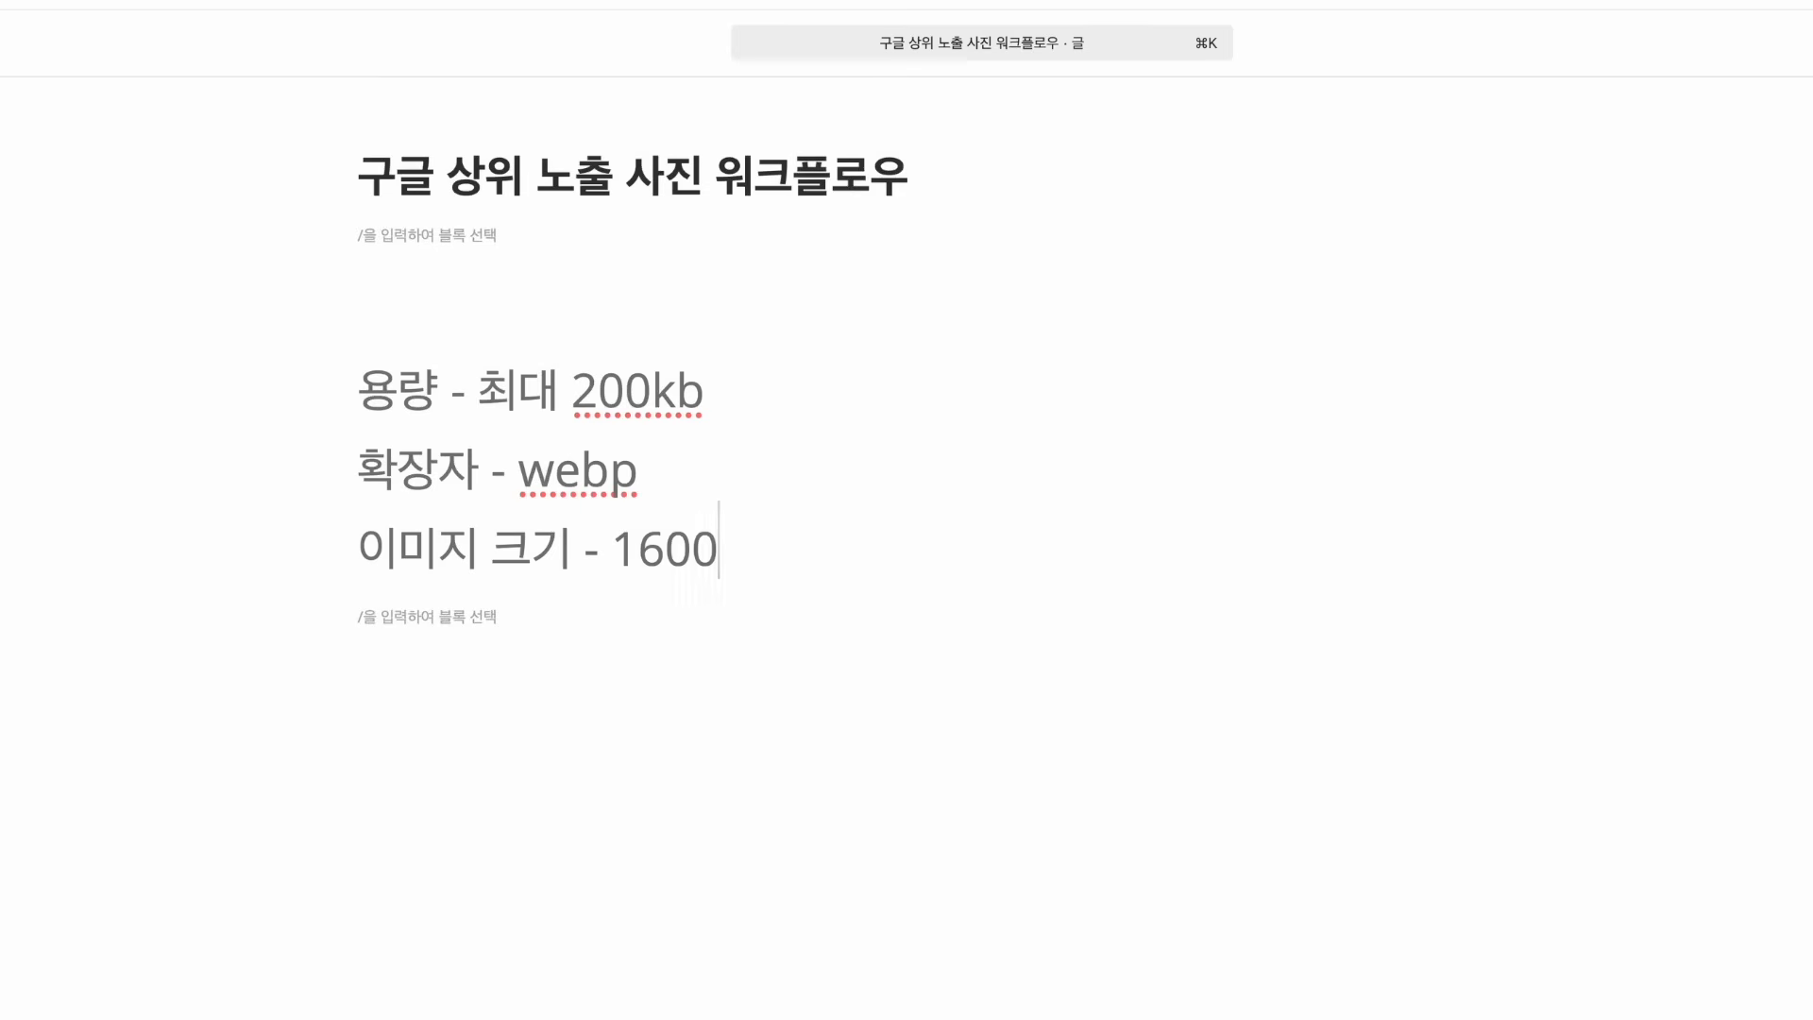
pyautogui.moveTo(618, 553); pyautogui.dragTo(783, 557)
pyautogui.click(783, 558)
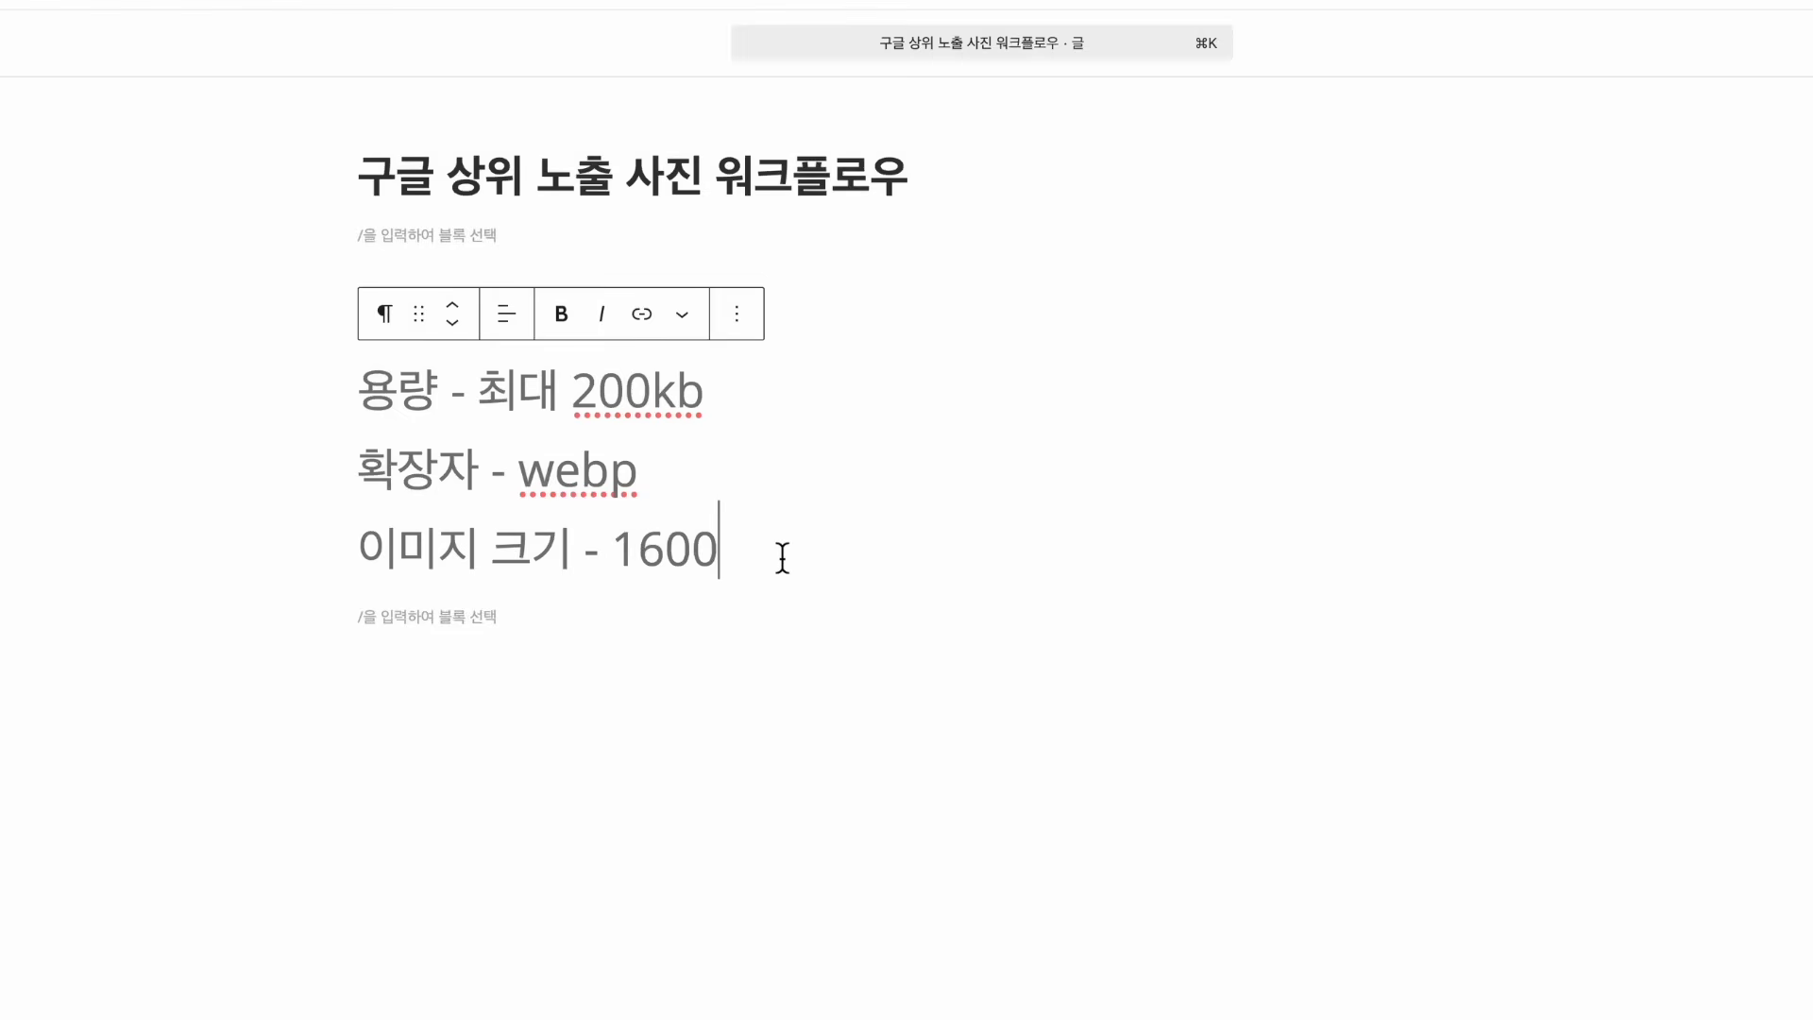
pyautogui.moveTo(575, 392); pyautogui.dragTo(699, 402)
pyautogui.click(728, 558)
# Add a fourth line 'alt태그 - 메인키워들' below the 1600 line
pyautogui.moveTo(647, 554); pyautogui.dragTo(794, 547)
pyautogui.click(712, 547)
pyautogui.click(794, 547)
pyautogui.moveTo(619, 553); pyautogui.dragTo(772, 551)
pyautogui.click(771, 548)
pyautogui.press('Return')
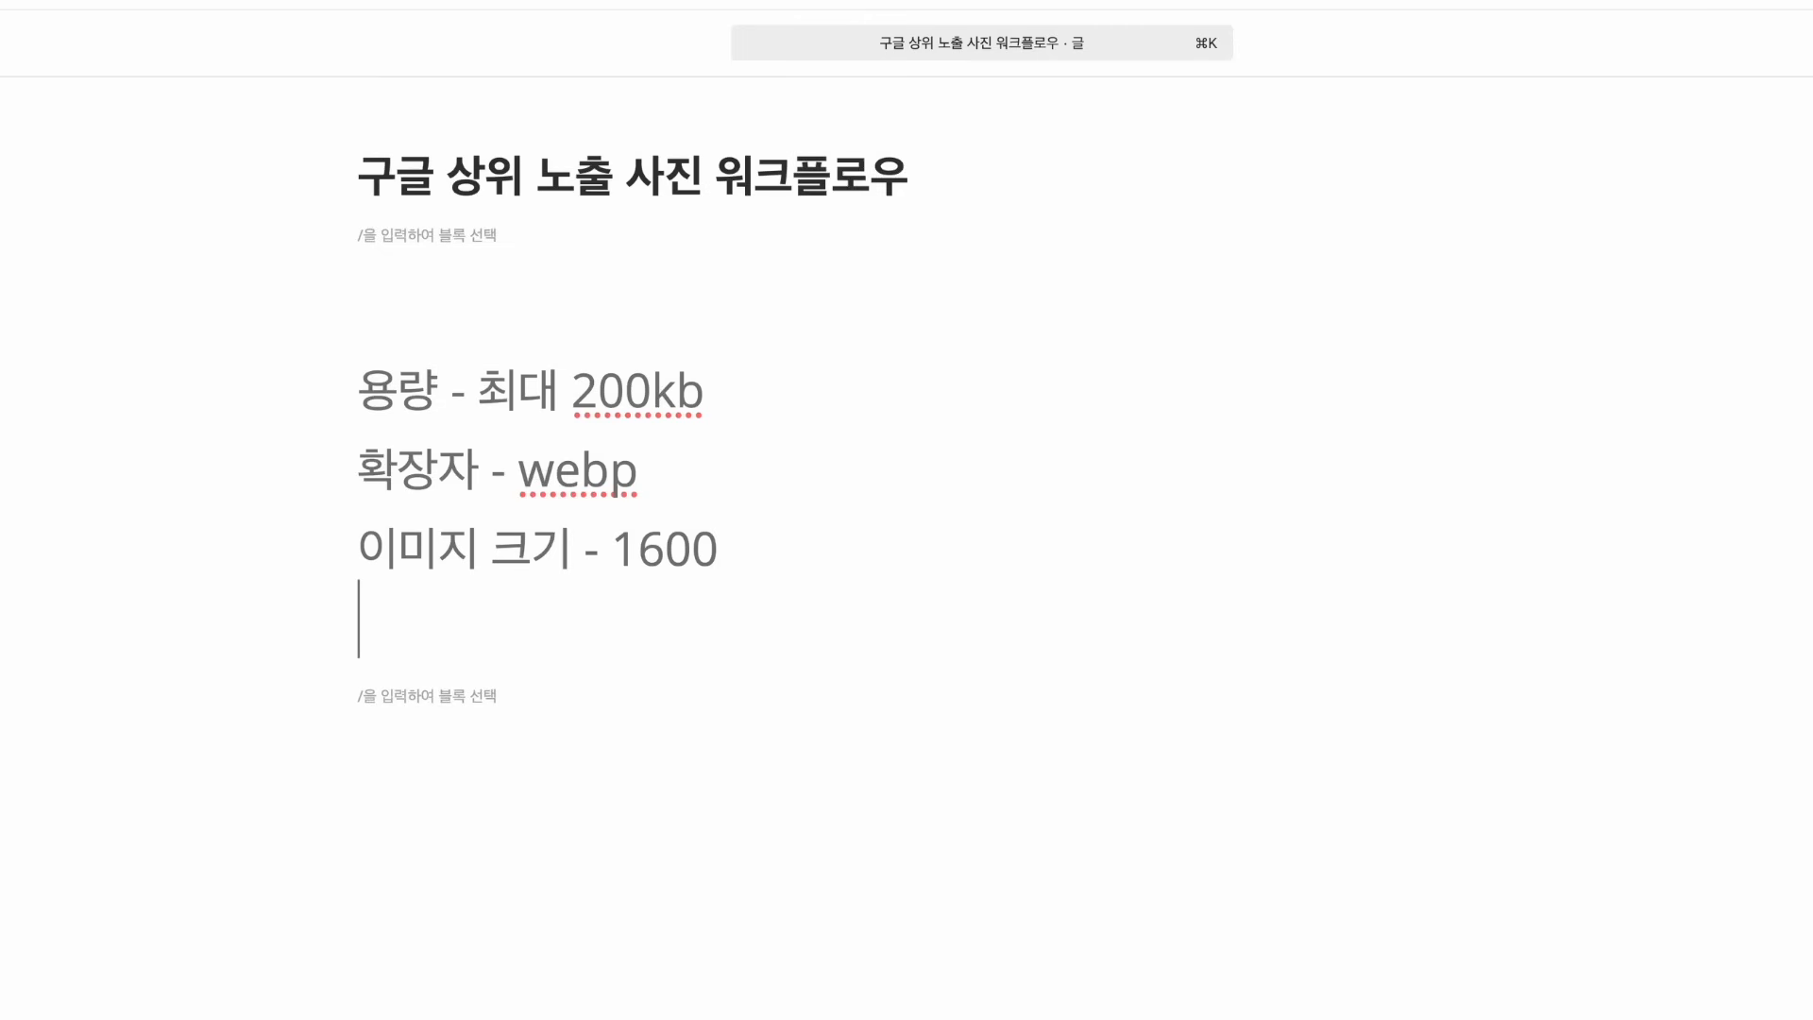
pyautogui.write('d')
pyautogui.press('BackSpace')
pyautogui.write('ㅁ')
pyautogui.press('BackSpace')
pyautogui.write('alt태그 -')
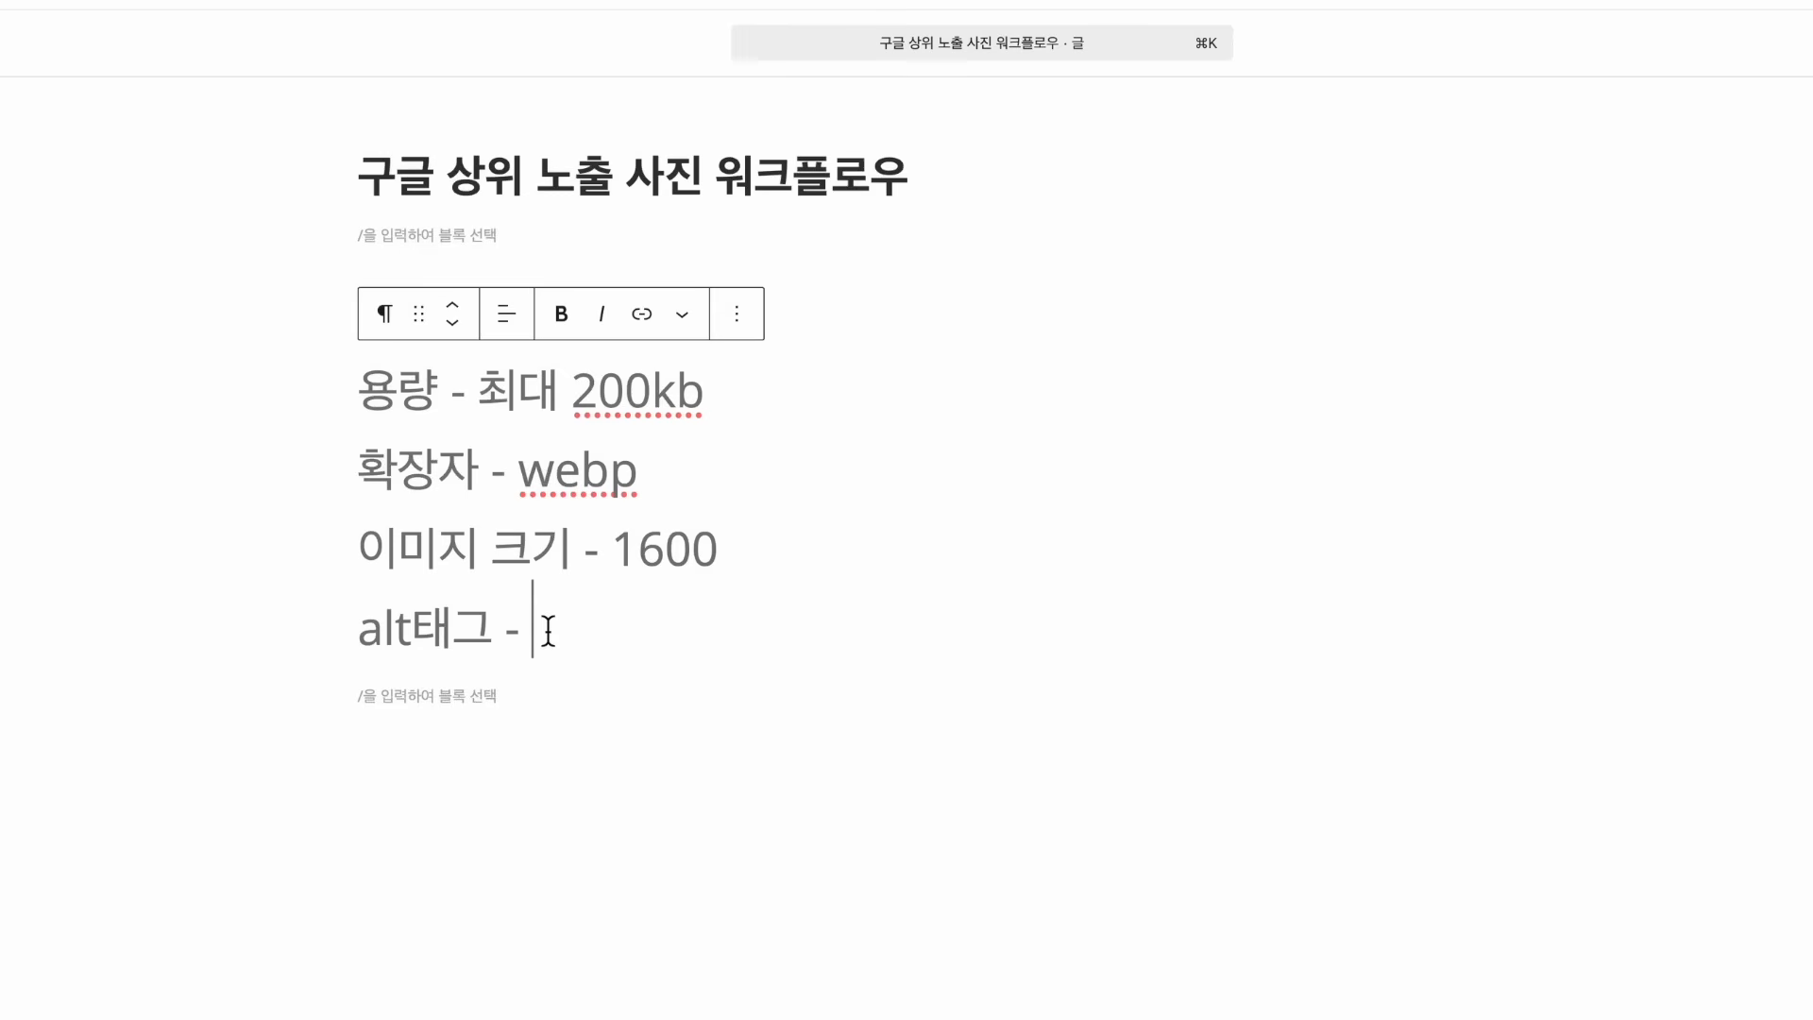
pyautogui.write('메인킹')
pyautogui.write('워들')
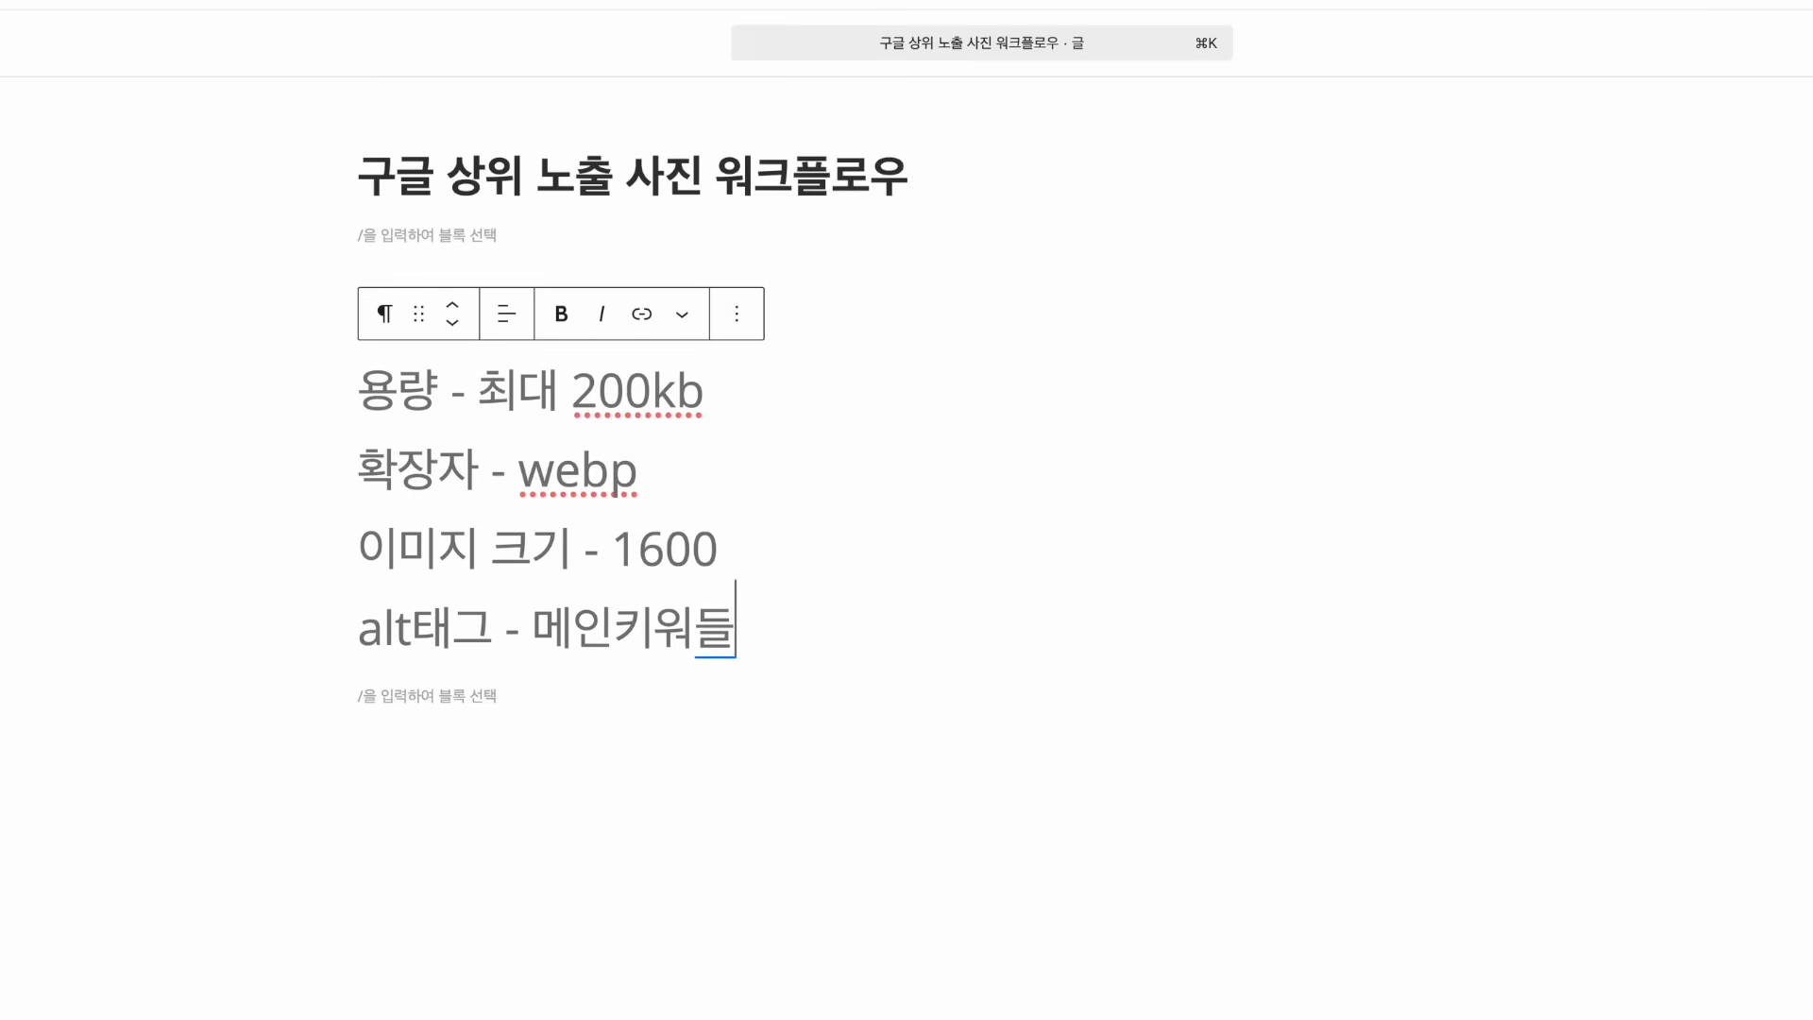
# Add the lines '캡션' and '파일명' below the alt tag rule
pyautogui.hotkey('shift', 'Return')
pyautogui.write('캡션')
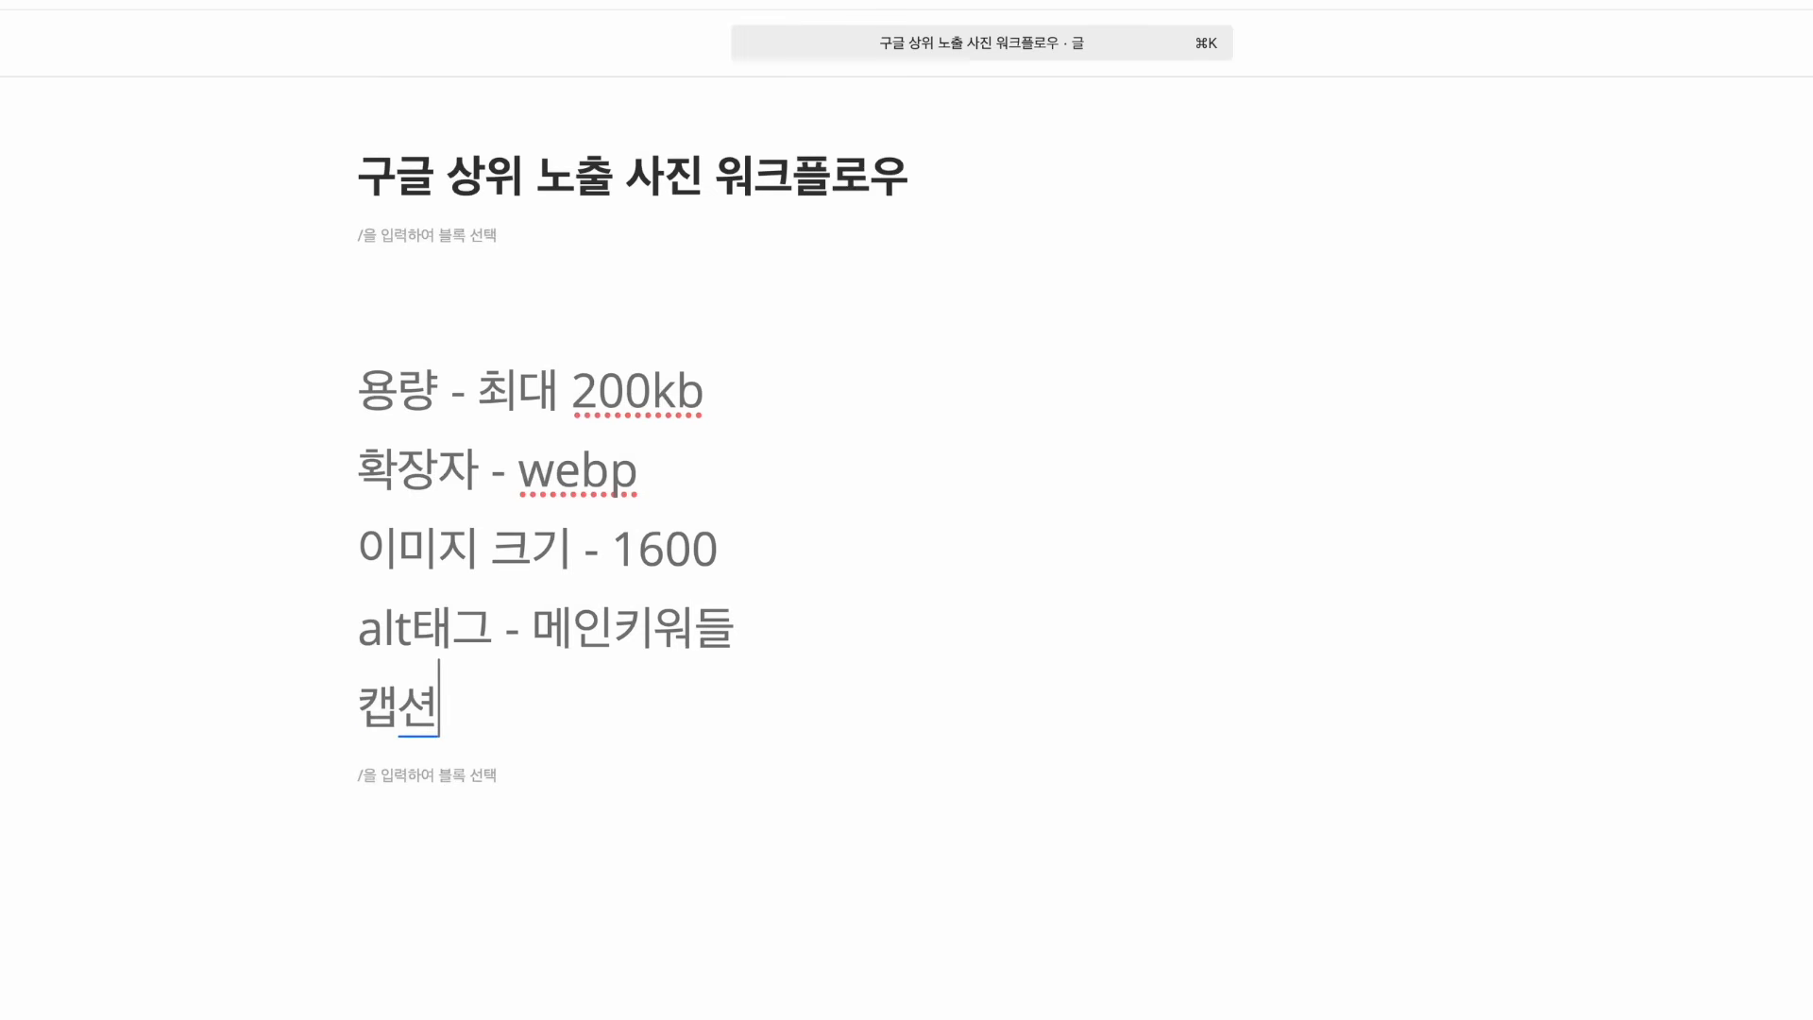
pyautogui.hotkey('shift', 'Return')
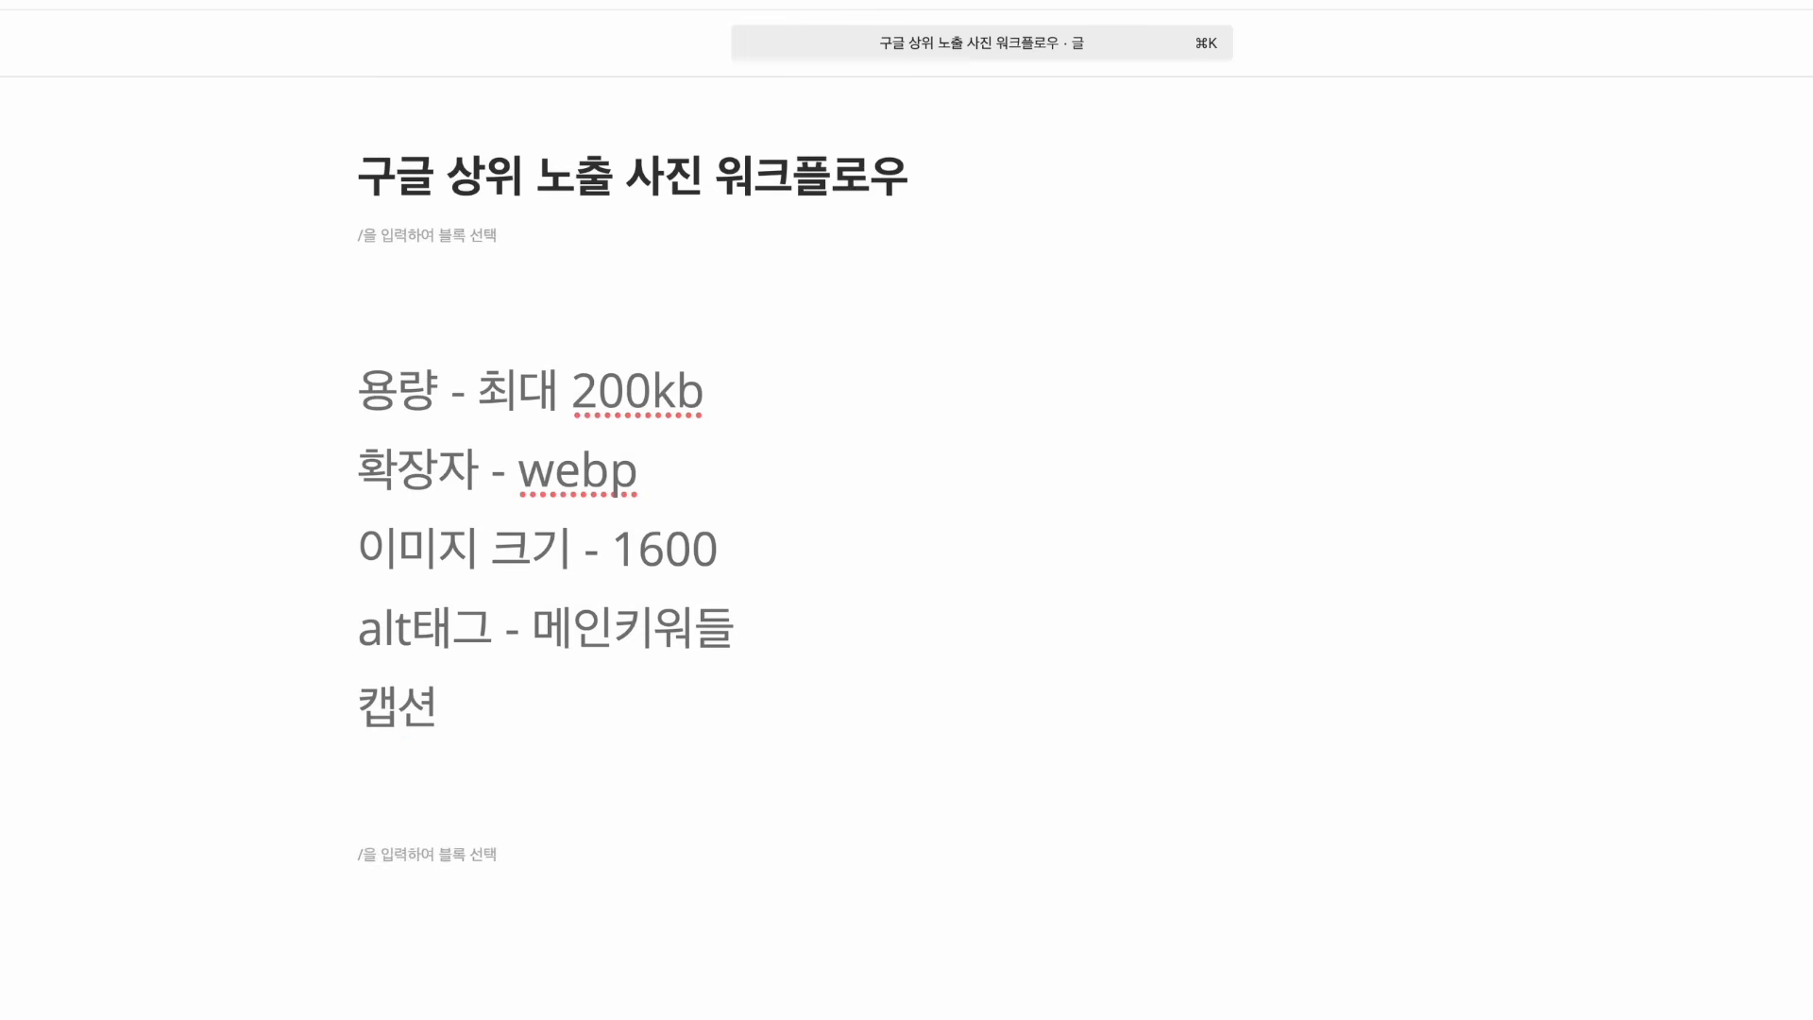
pyautogui.write('파일명')
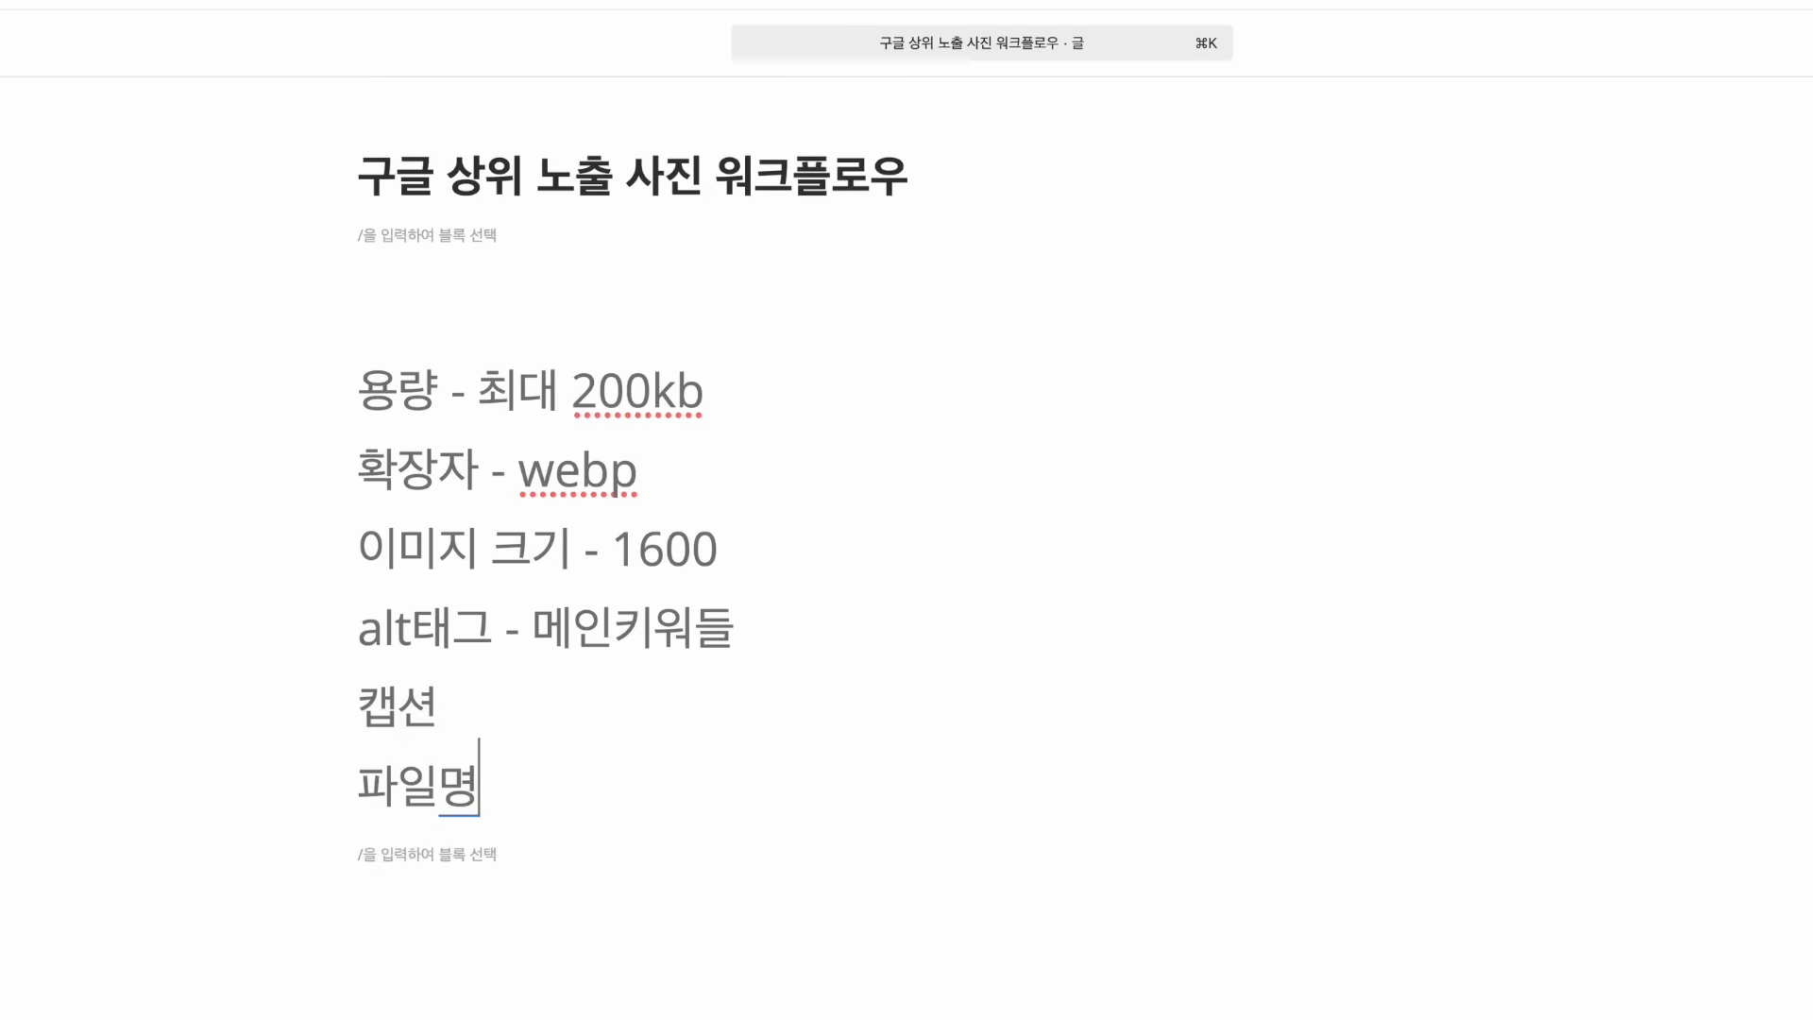
pyautogui.hotkey('shift', 'Return')
pyautogui.click(518, 718)
pyautogui.click(497, 690)
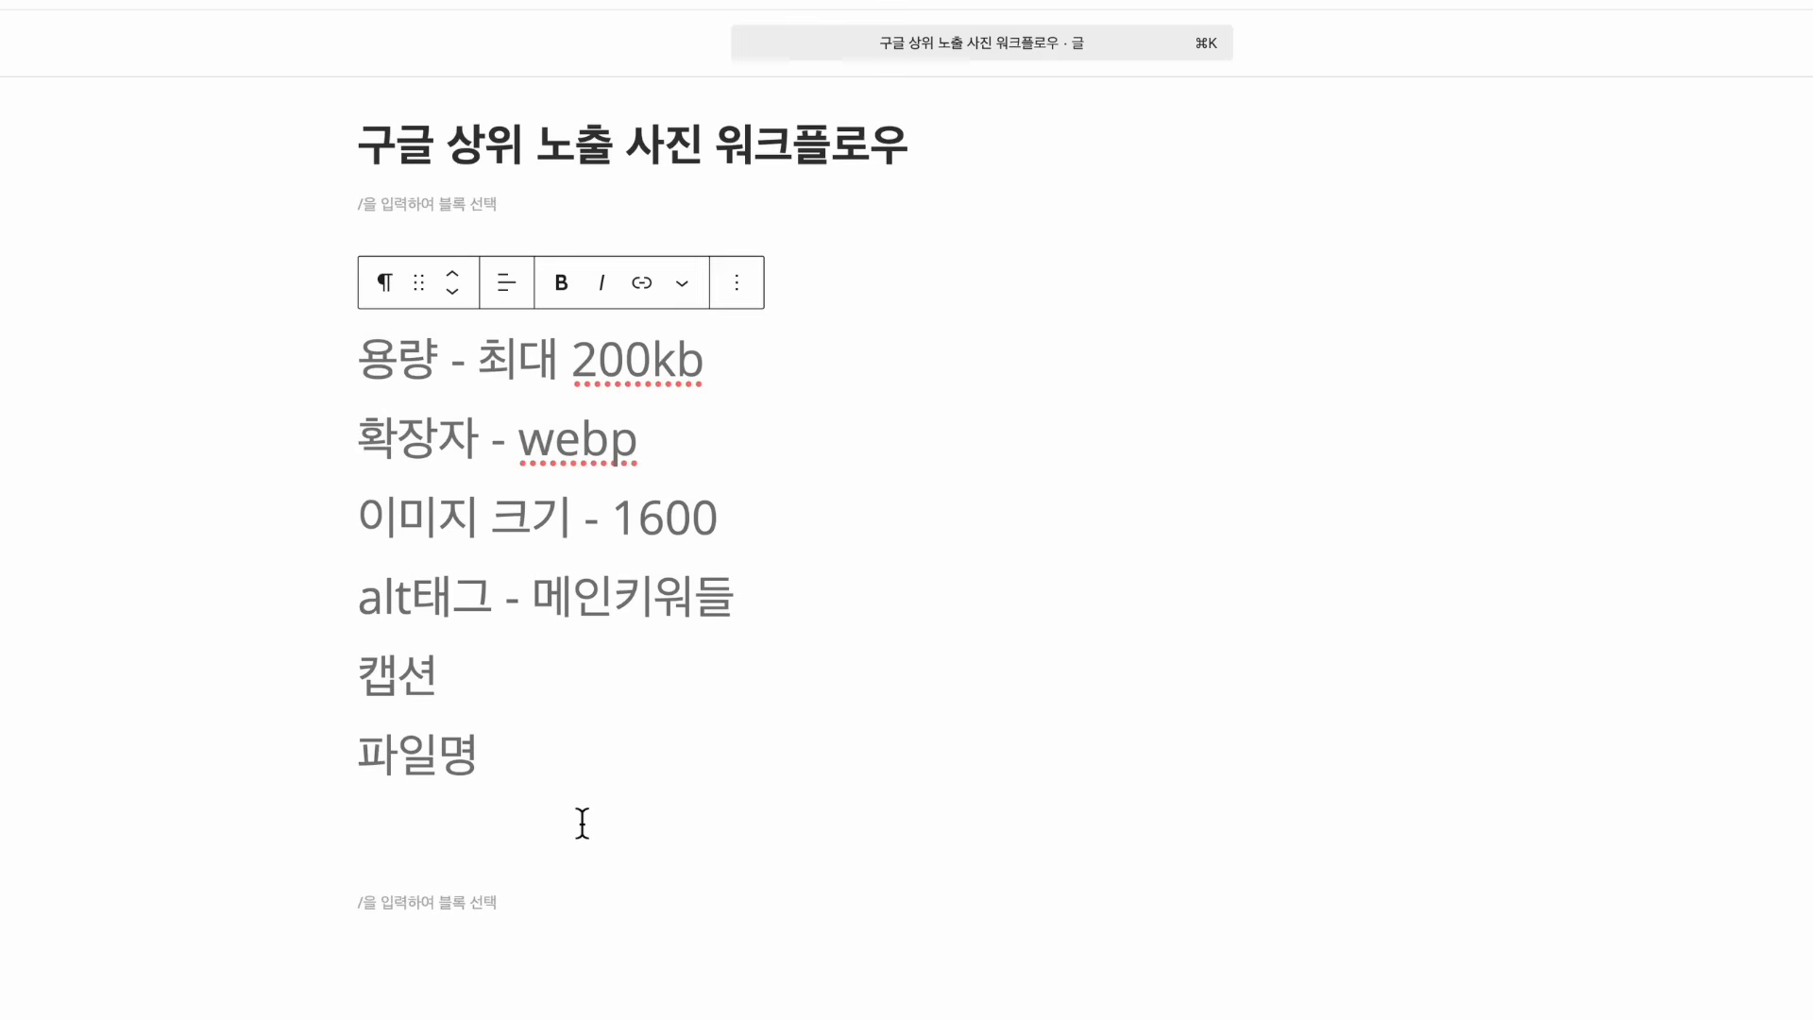
# Append ' - 한글' after 파일명 to begin its Korean note
pyautogui.click(587, 892)
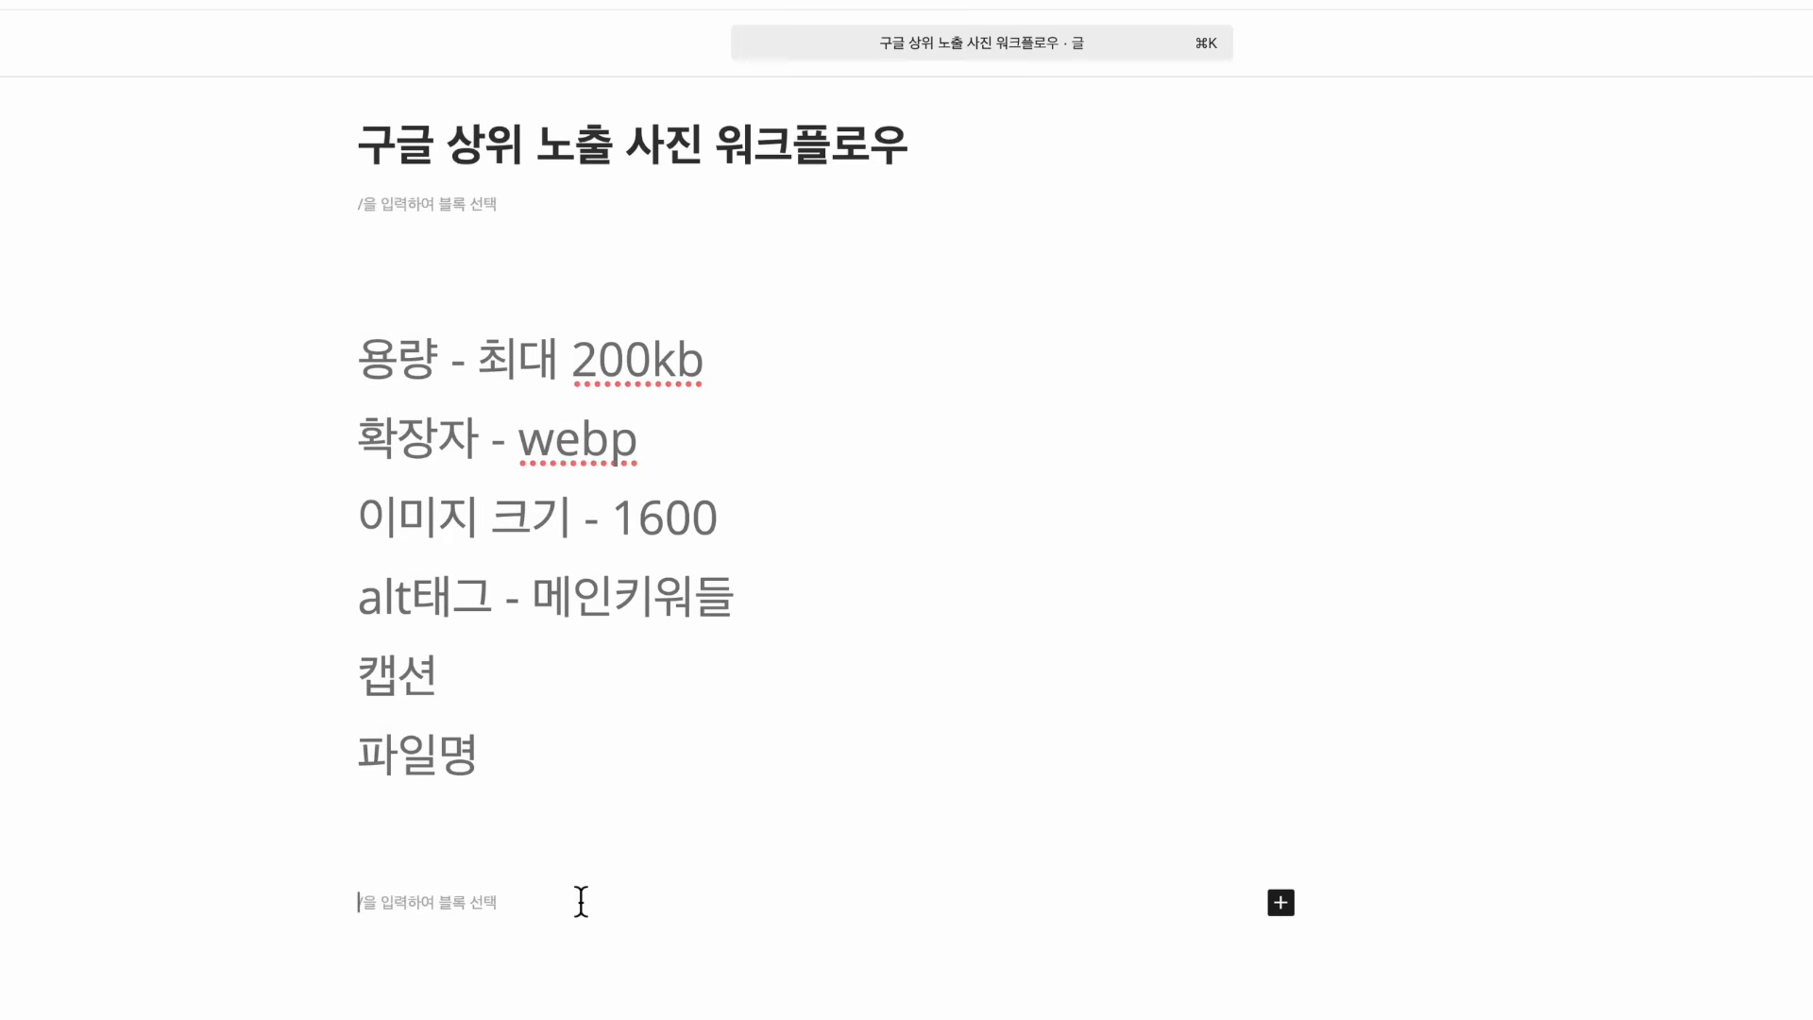
pyautogui.click(496, 796)
pyautogui.click(527, 753)
pyautogui.write('- 한ㄱ')
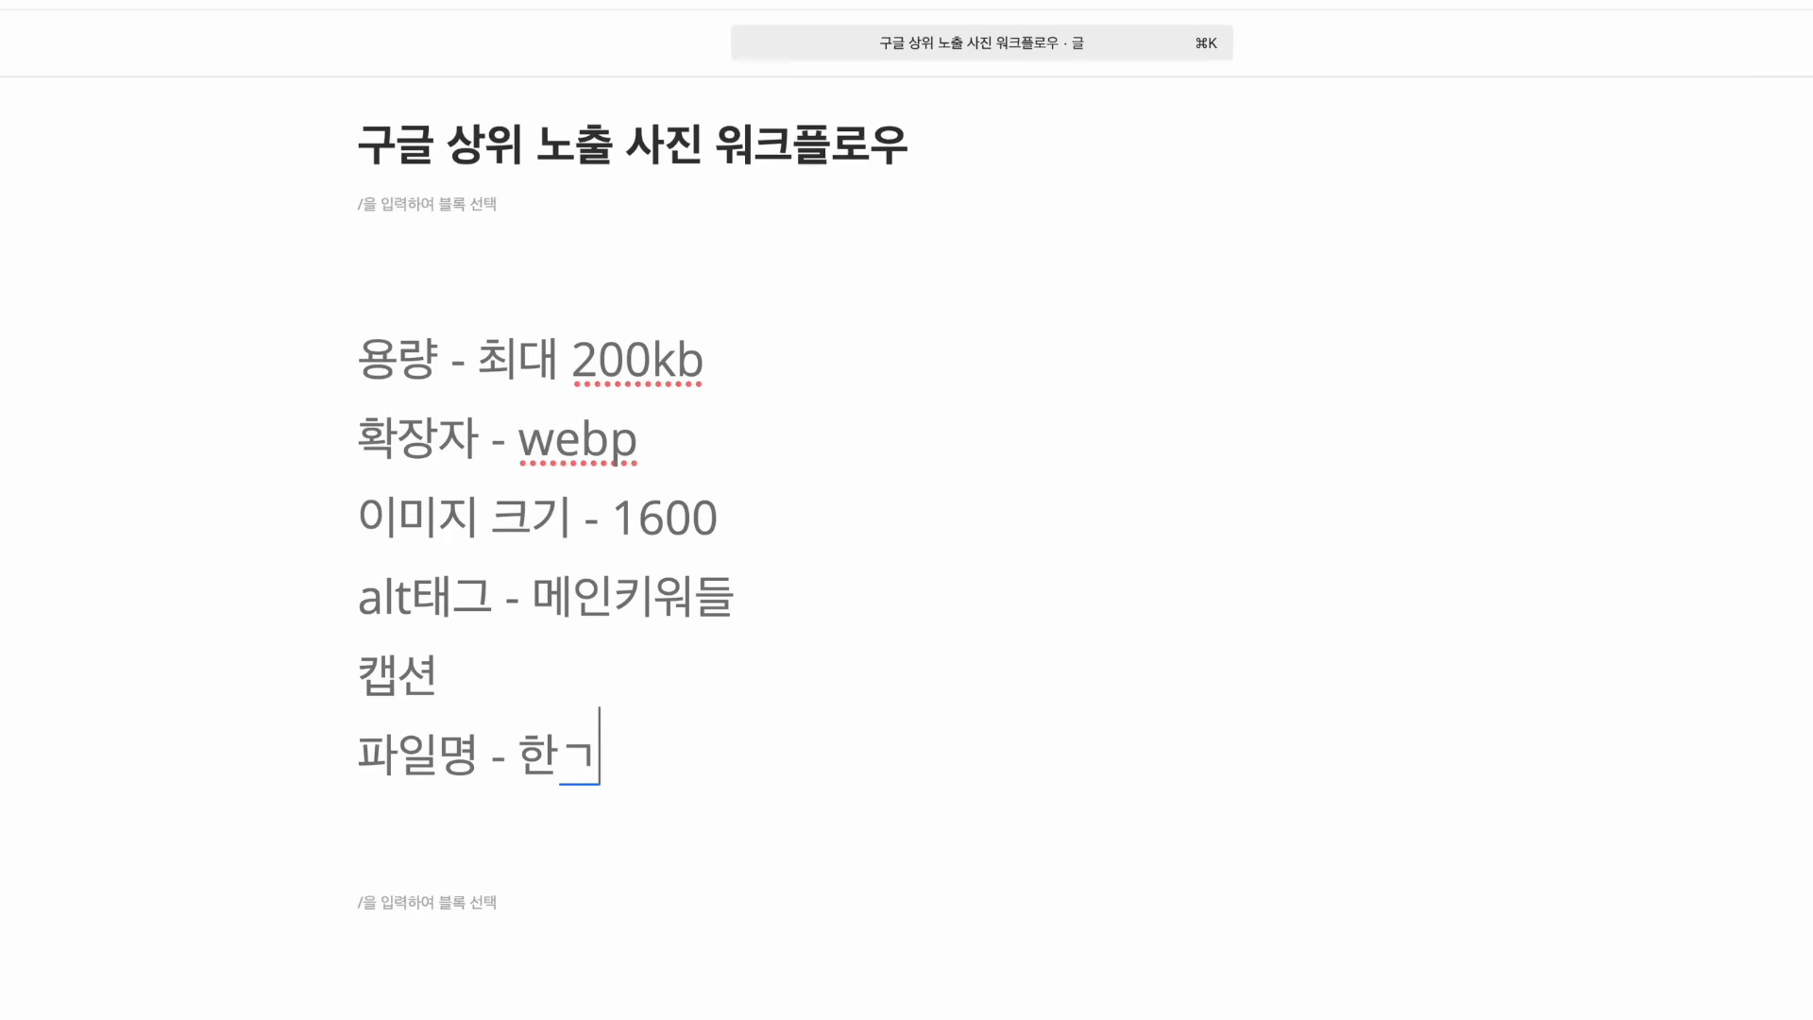
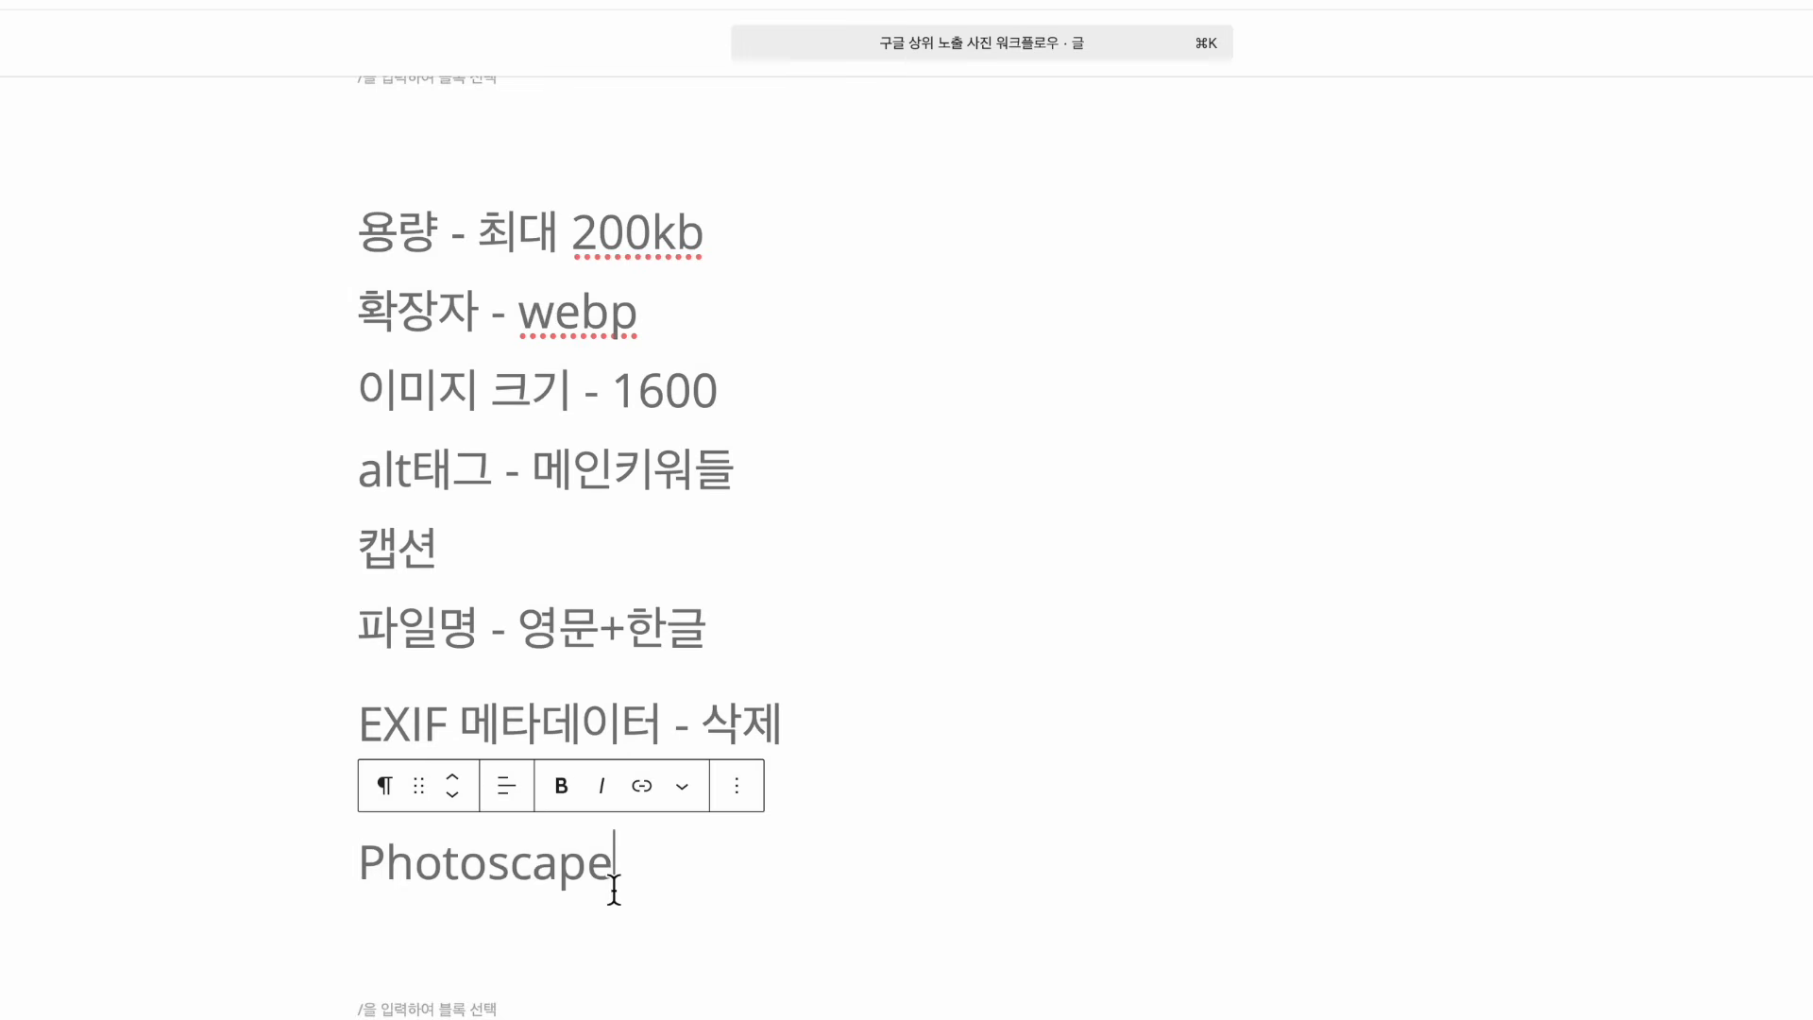
# Highlight the Photoscape line and the rule lines from 용량 through EXIF while explaining them
pyautogui.moveTo(615, 882); pyautogui.dragTo(338, 882)
pyautogui.click(667, 860)
pyautogui.moveTo(635, 866); pyautogui.dragTo(359, 879)
pyautogui.click(677, 884)
pyautogui.click(435, 482)
pyautogui.moveTo(372, 251); pyautogui.dragTo(841, 704)
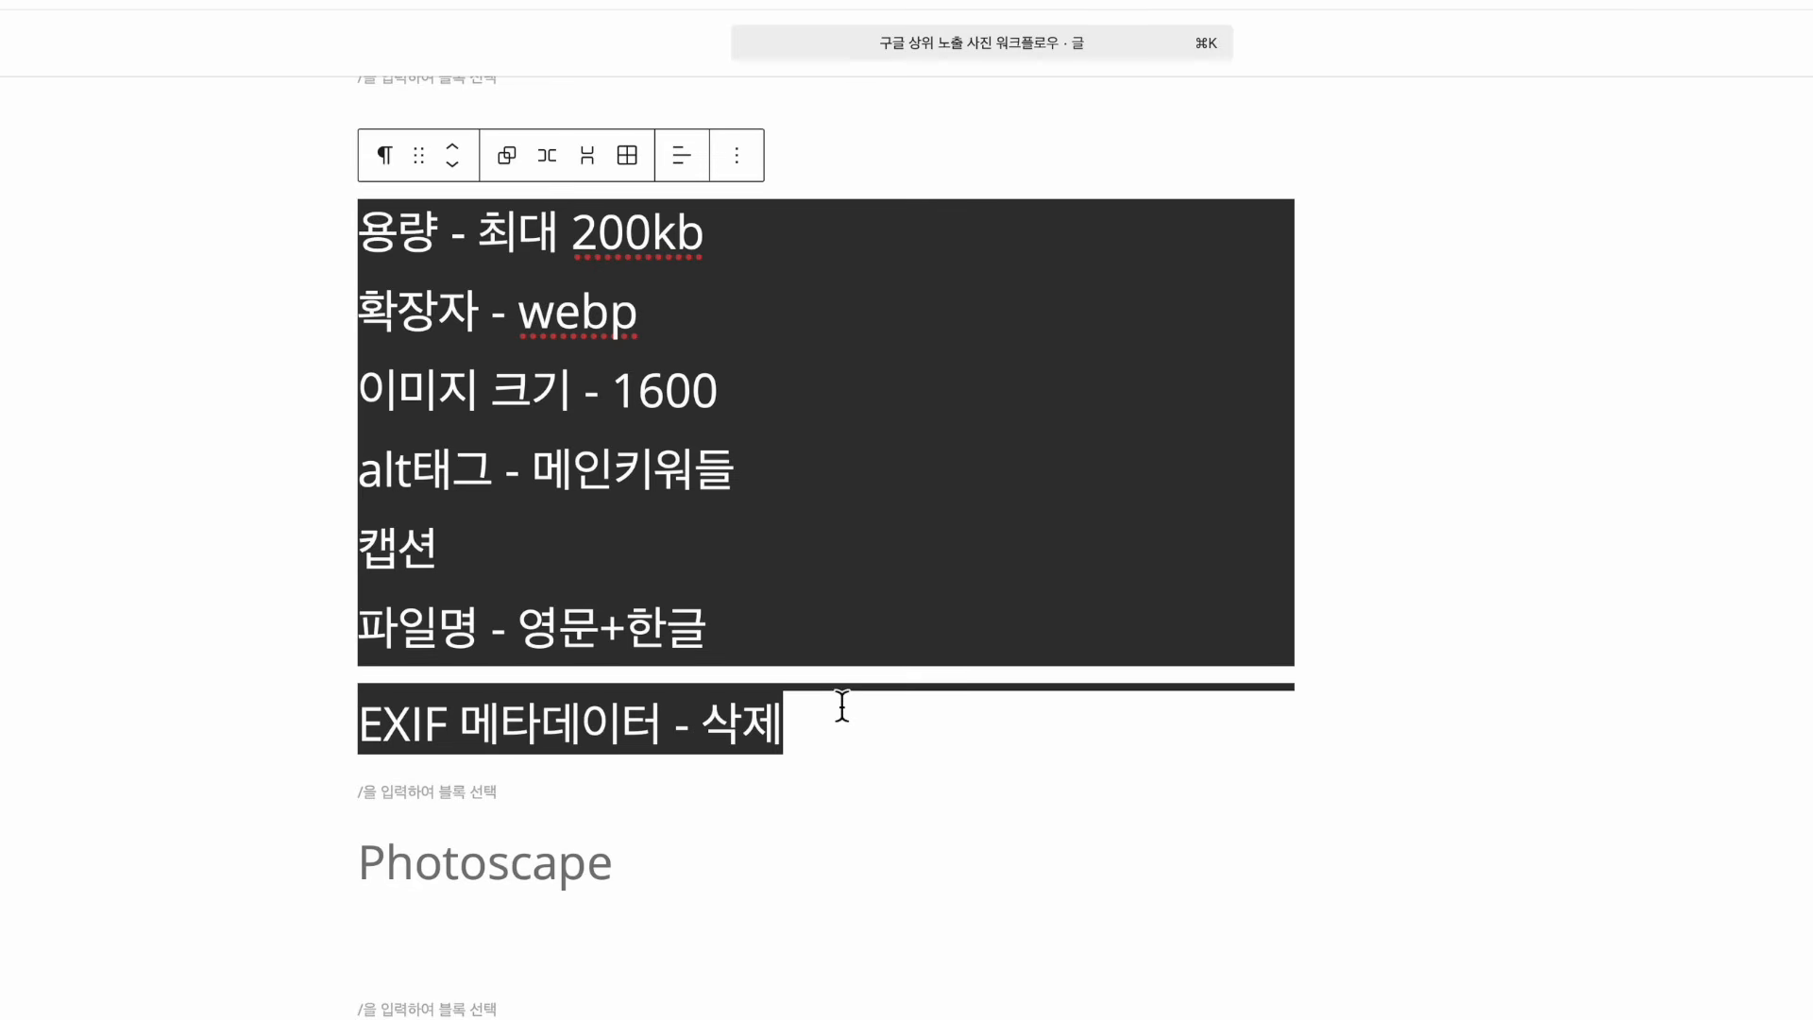
pyautogui.click(718, 893)
pyautogui.click(626, 625)
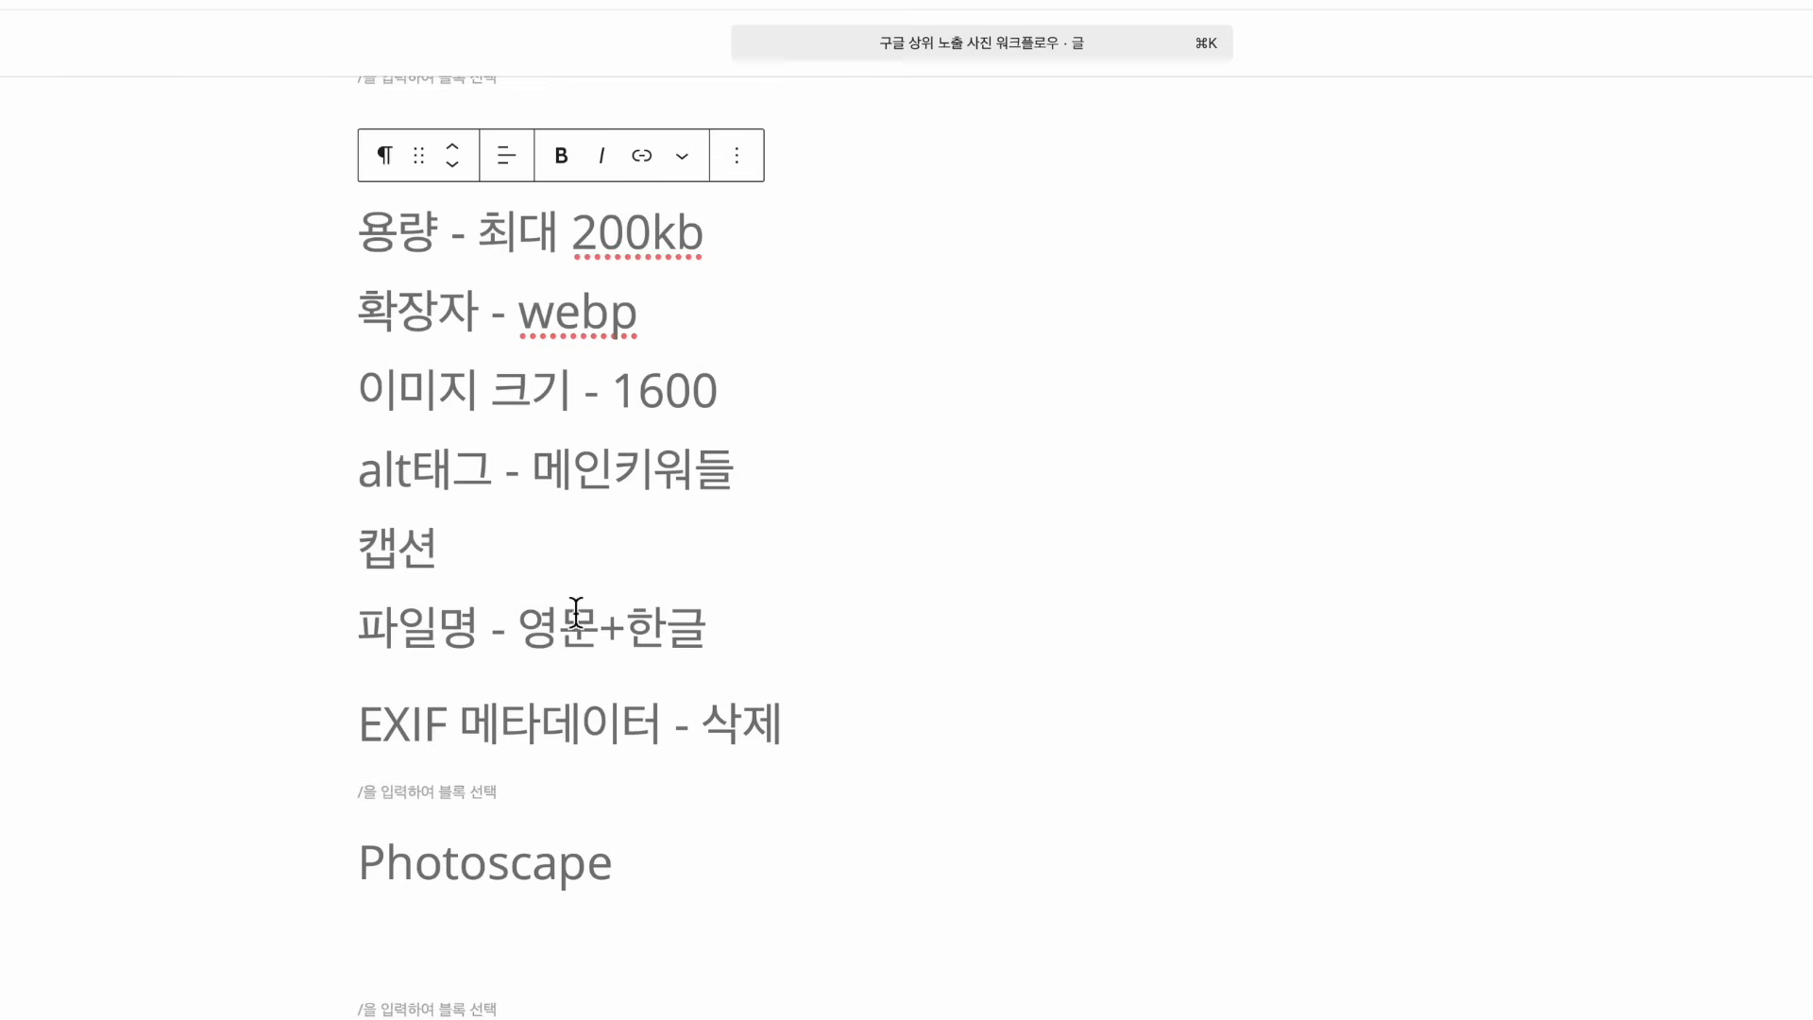
pyautogui.moveTo(369, 244); pyautogui.dragTo(878, 709)
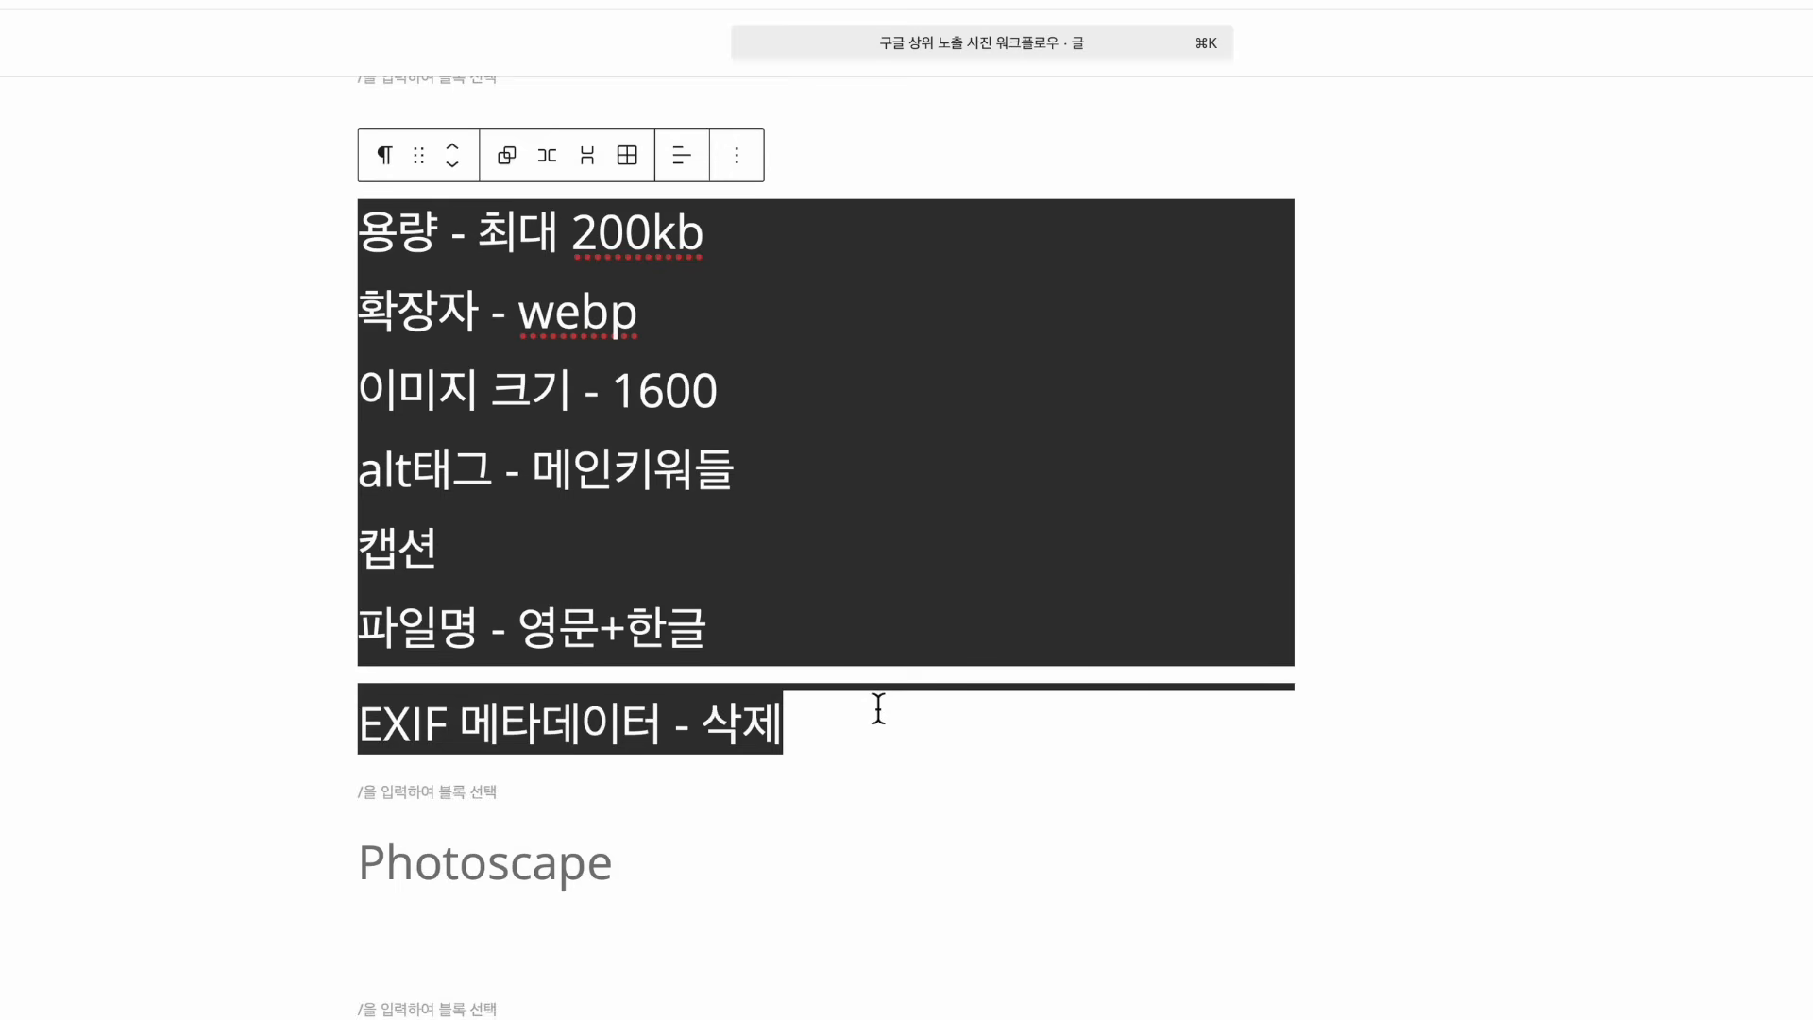
pyautogui.click(858, 725)
pyautogui.click(689, 870)
pyautogui.moveTo(608, 862); pyautogui.dragTo(255, 874)
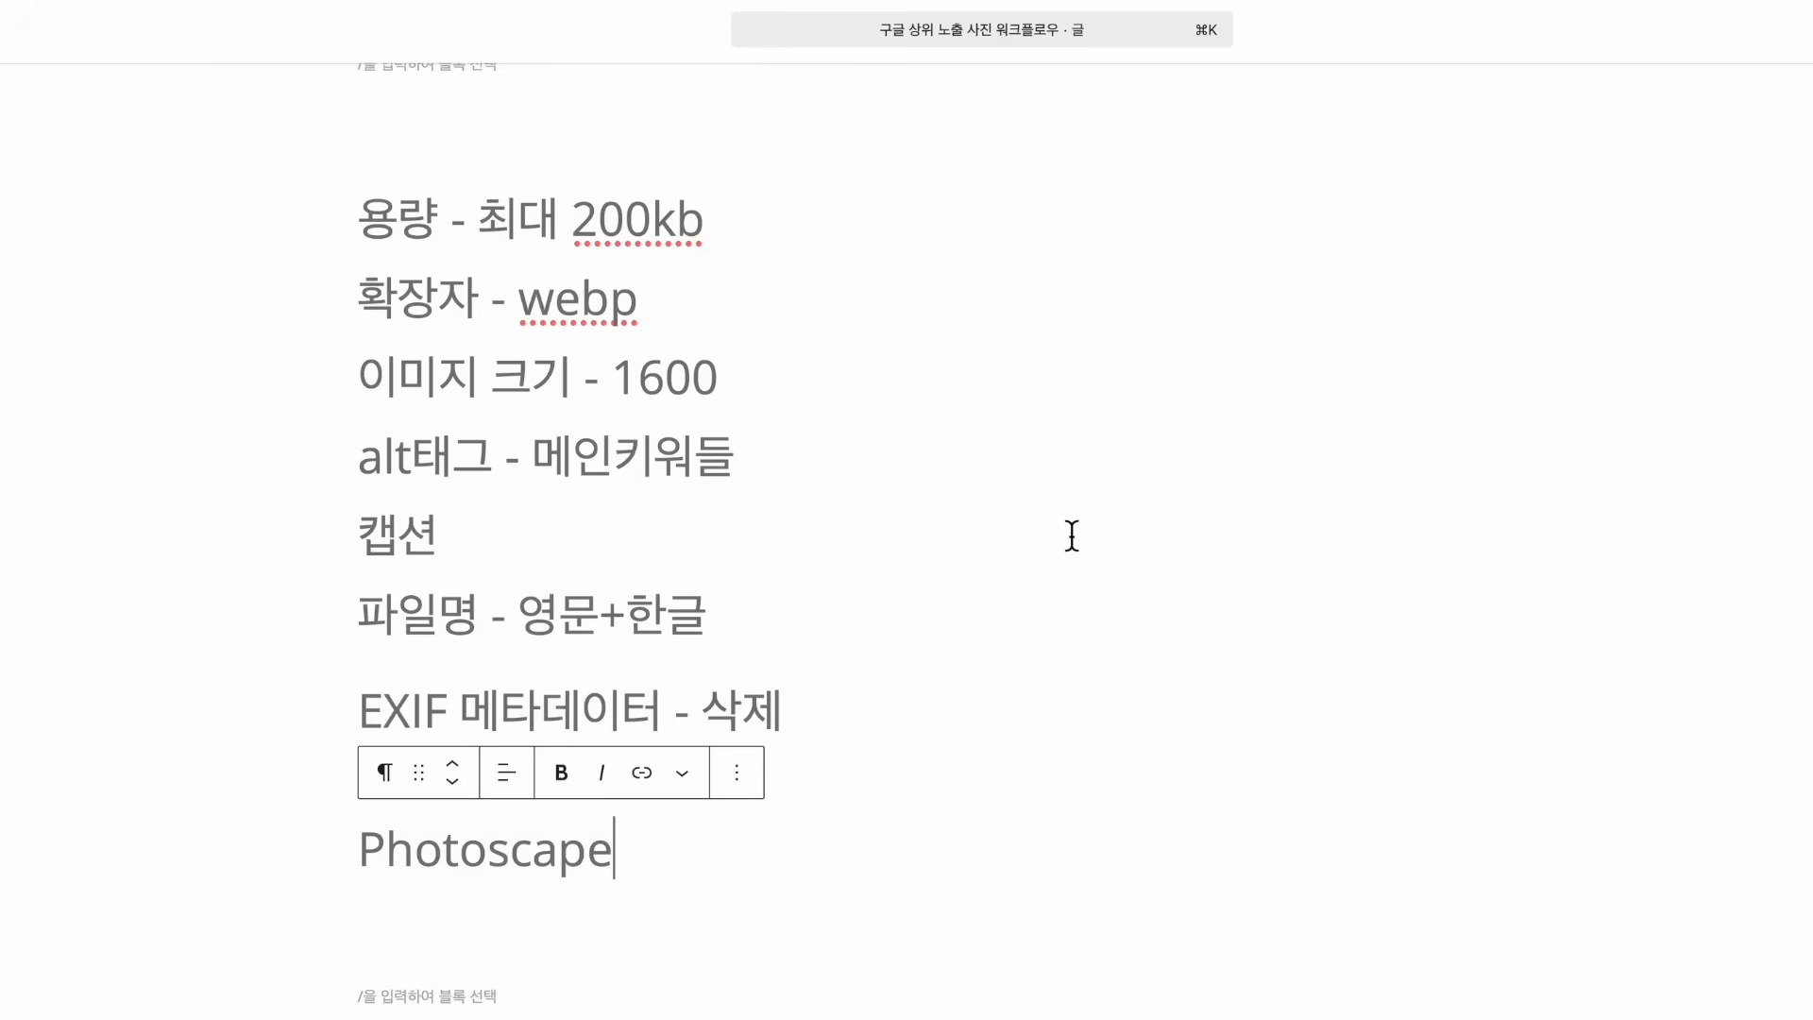
# Place the cursor at the end of the 캡션 line in the draft
pyautogui.click(1072, 536)
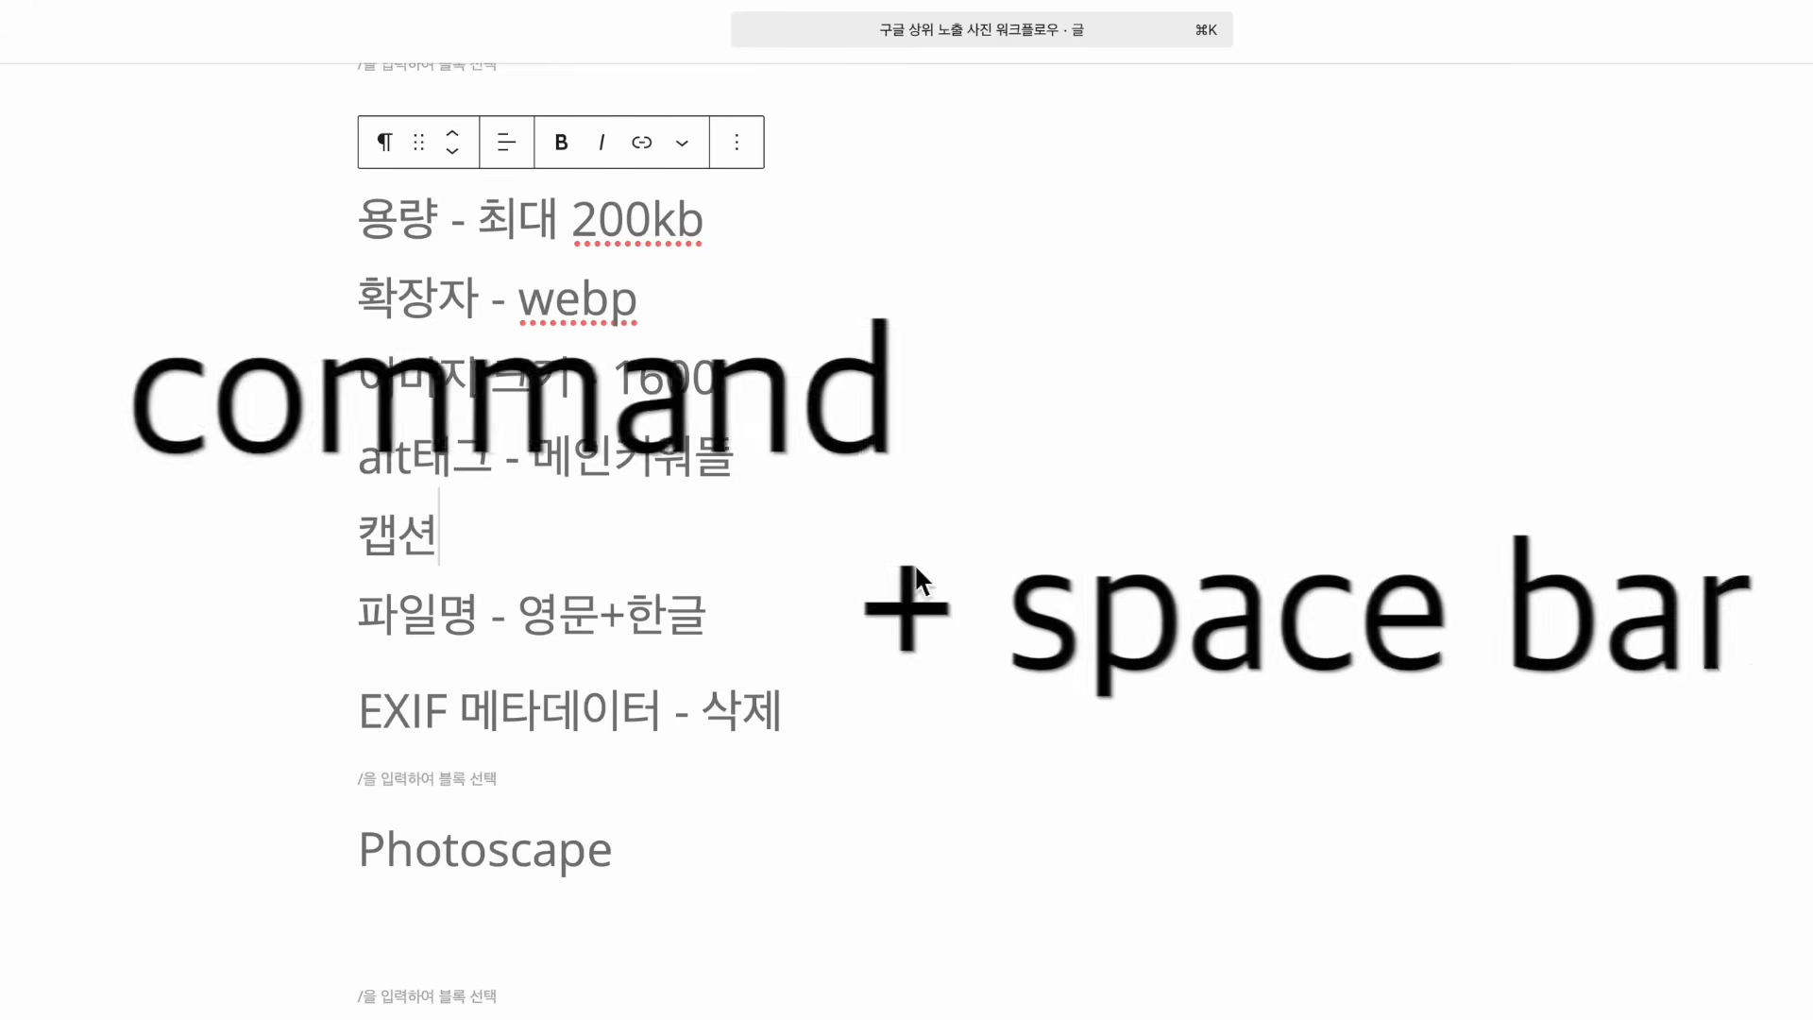
# Launch PhotoScape X.app from Spotlight by searching 'pho'
pyautogui.press('super+space')
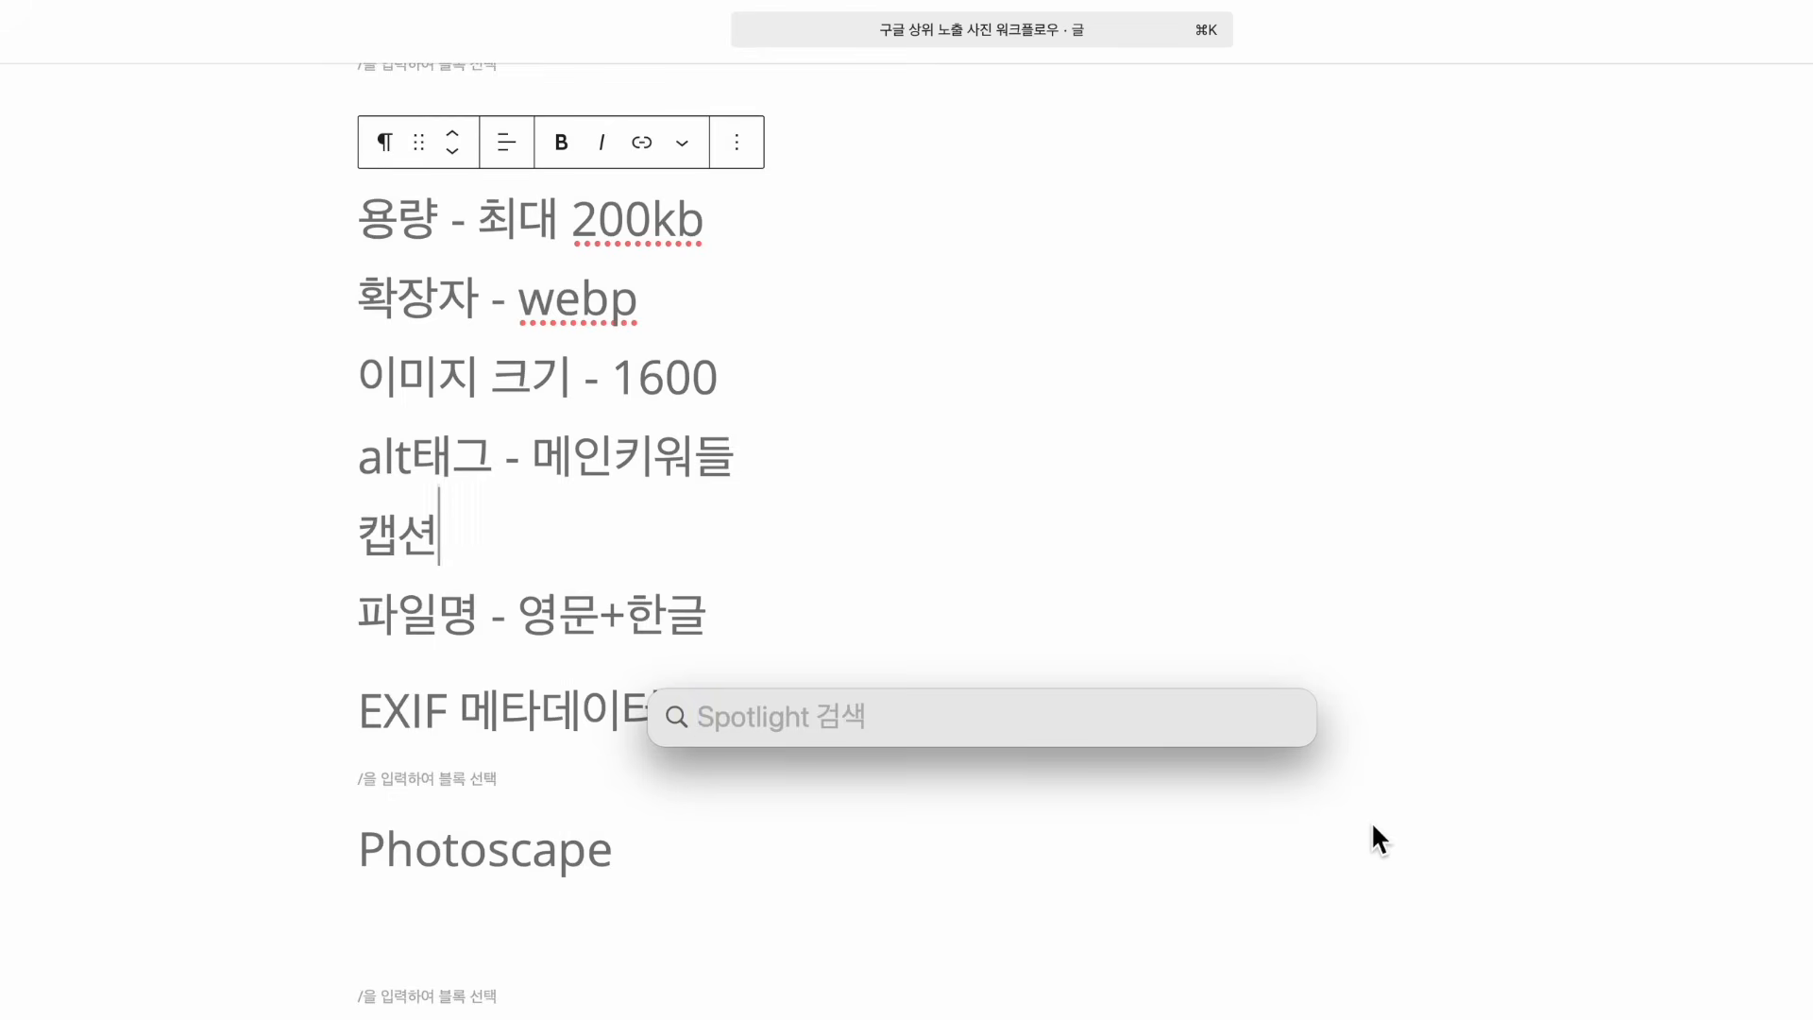
pyautogui.moveTo(661, 707); pyautogui.dragTo(661, 671)
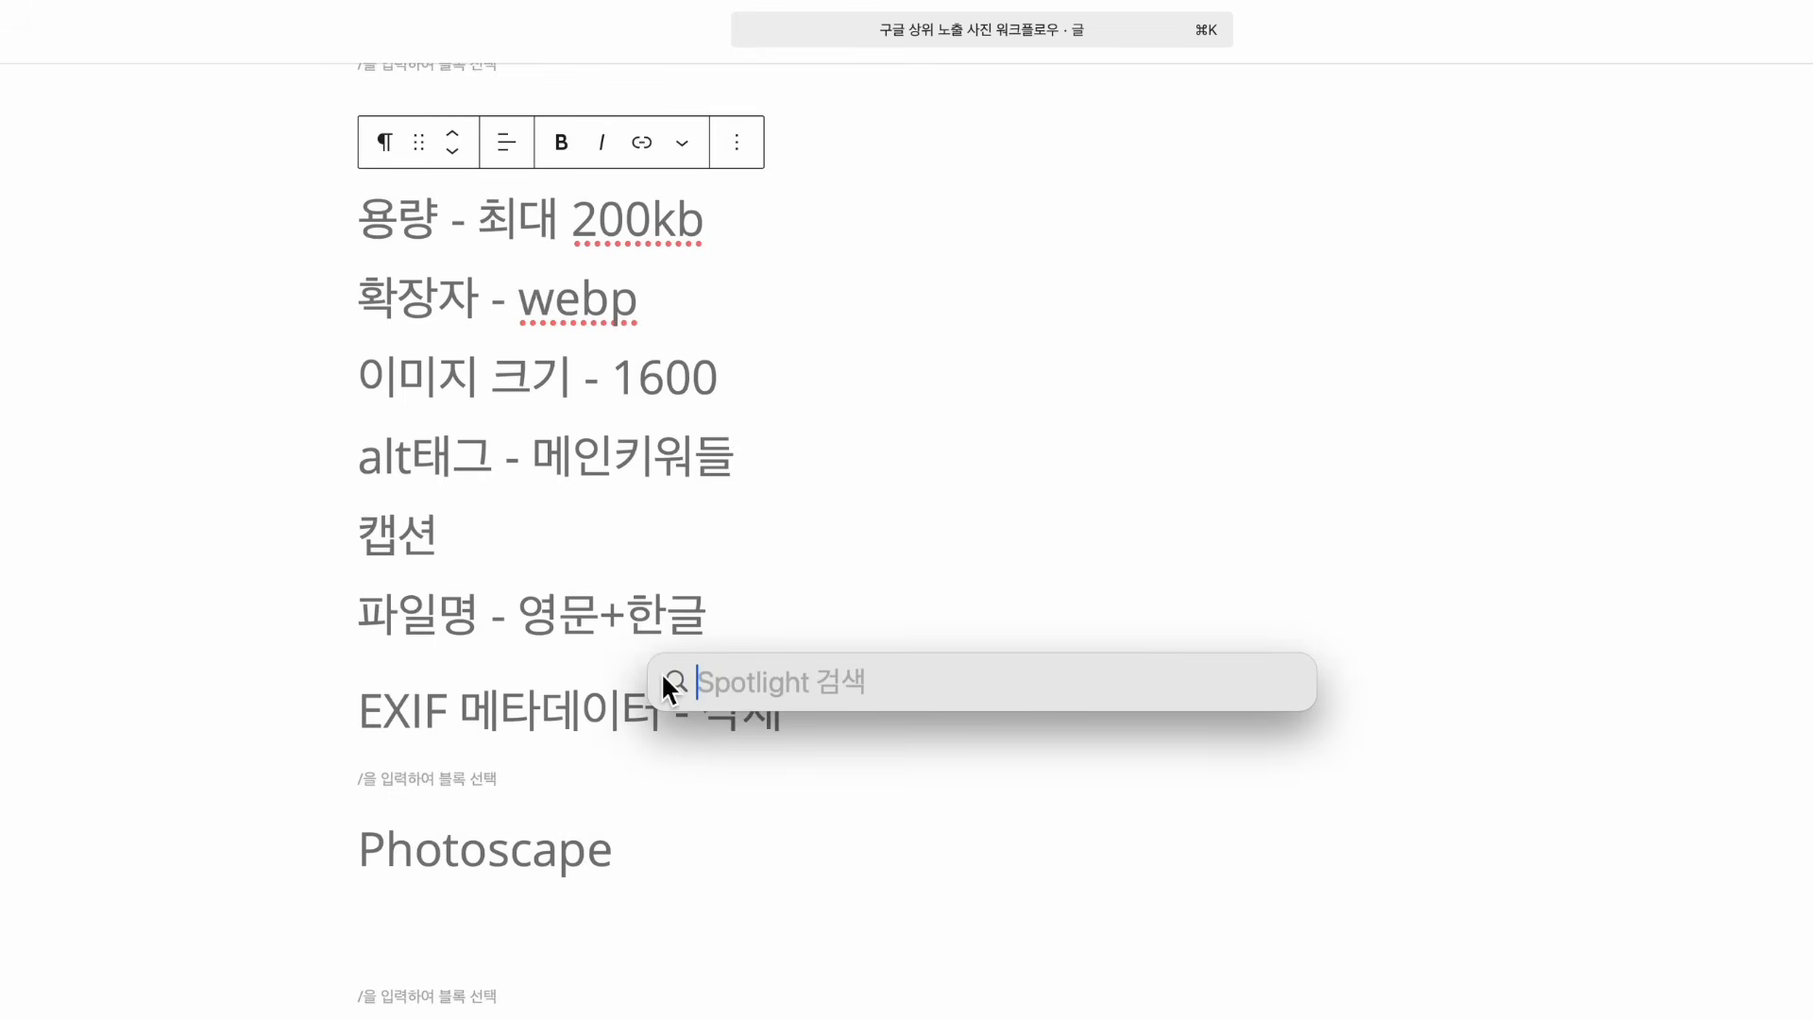
pyautogui.write('pho')
pyautogui.press('Return')
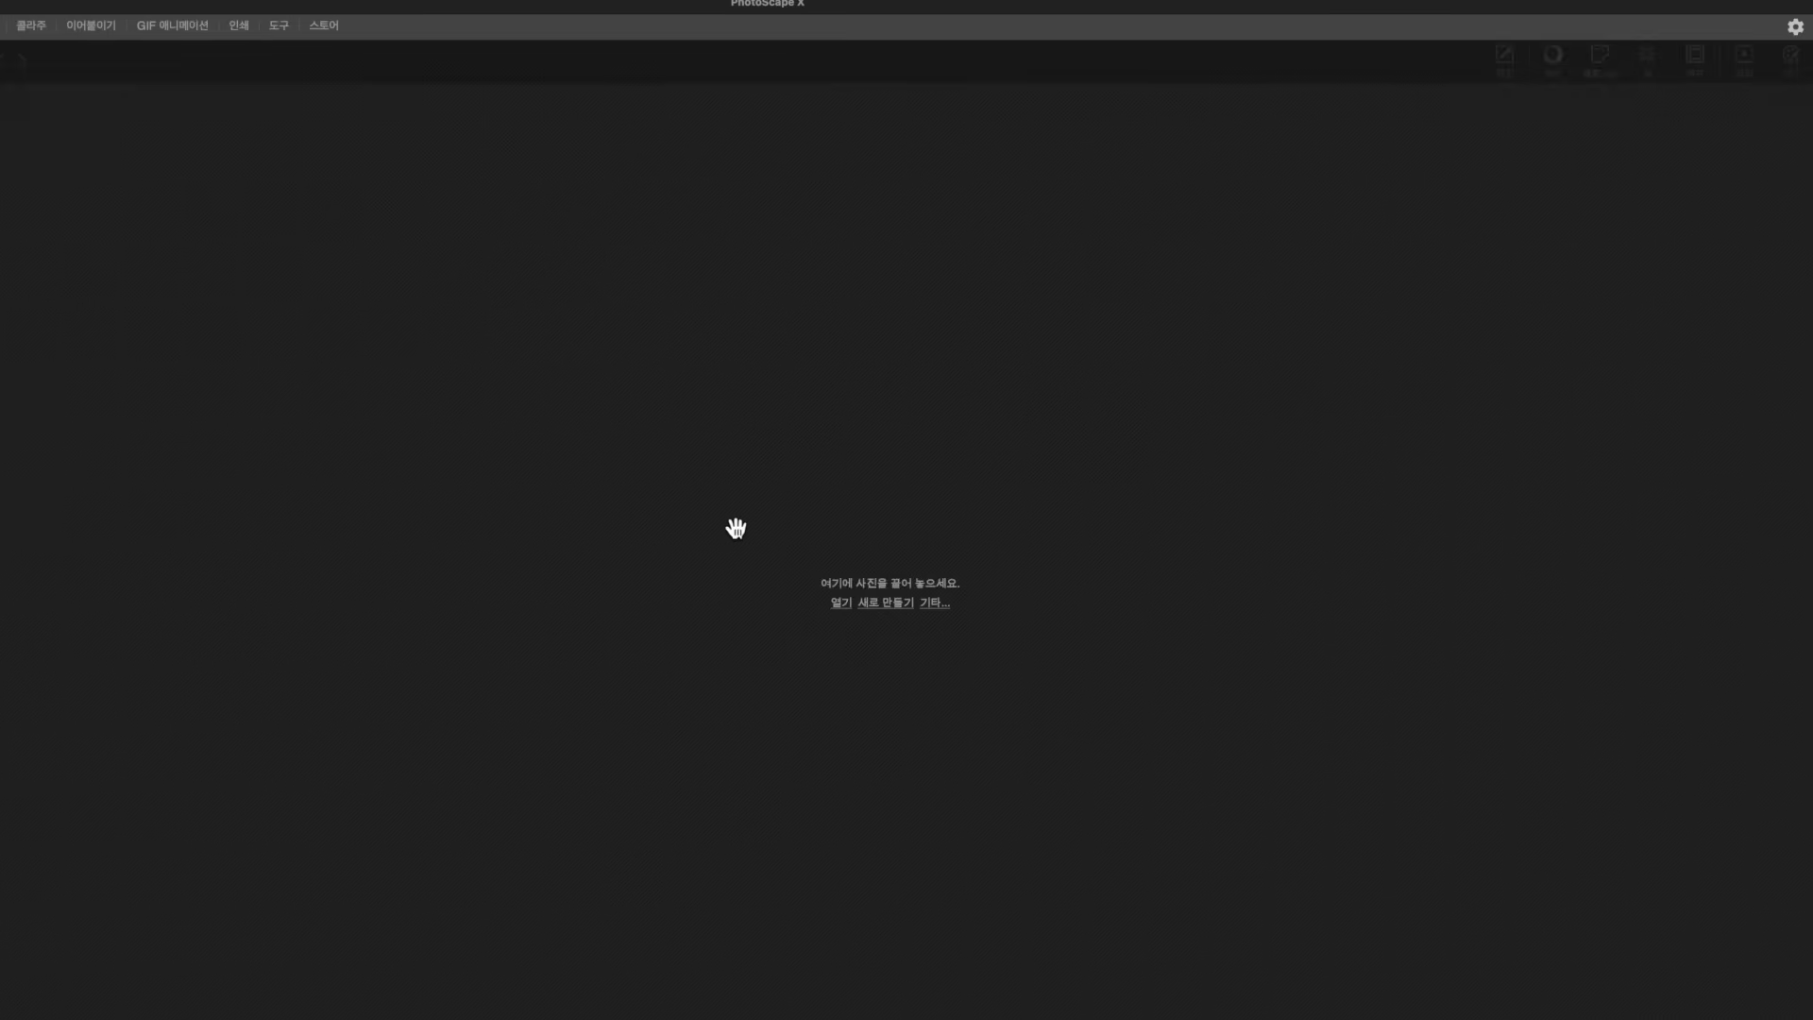
# Open the living-room photo IMG_4283.jpeg in the PhotoScape X editor
pyautogui.click(842, 604)
pyautogui.click(620, 276)
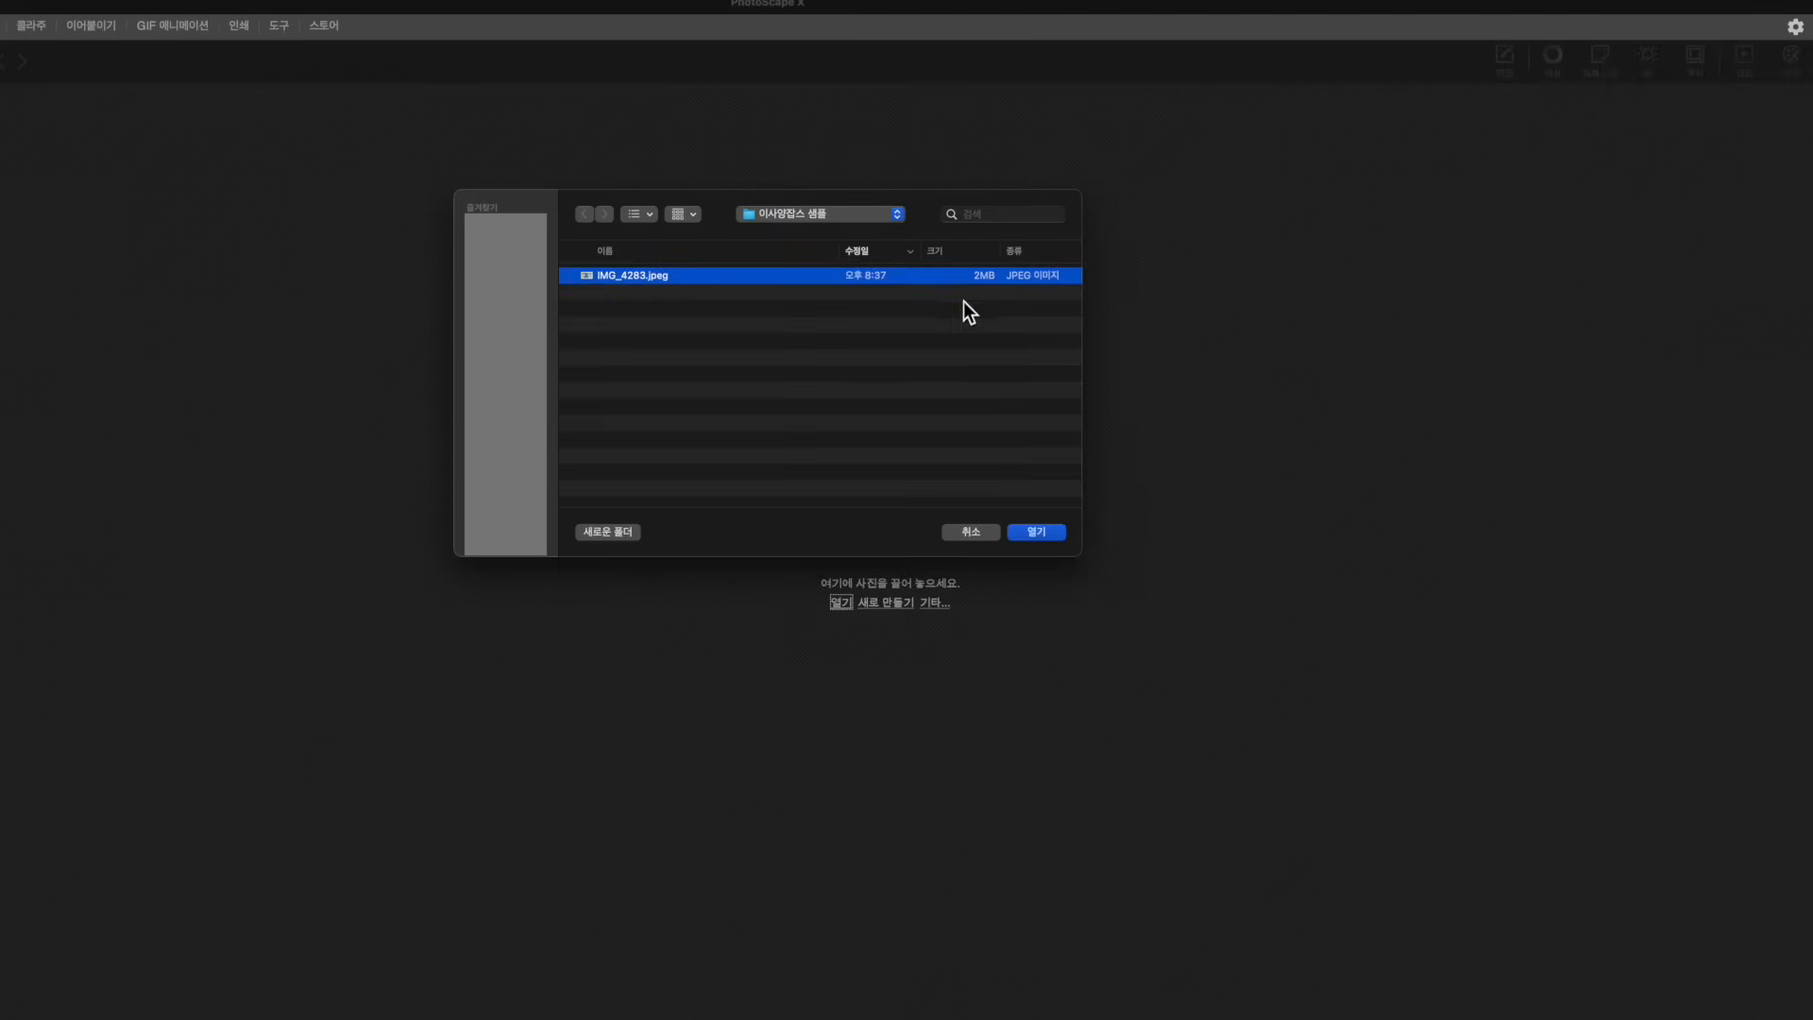
pyautogui.click(1037, 531)
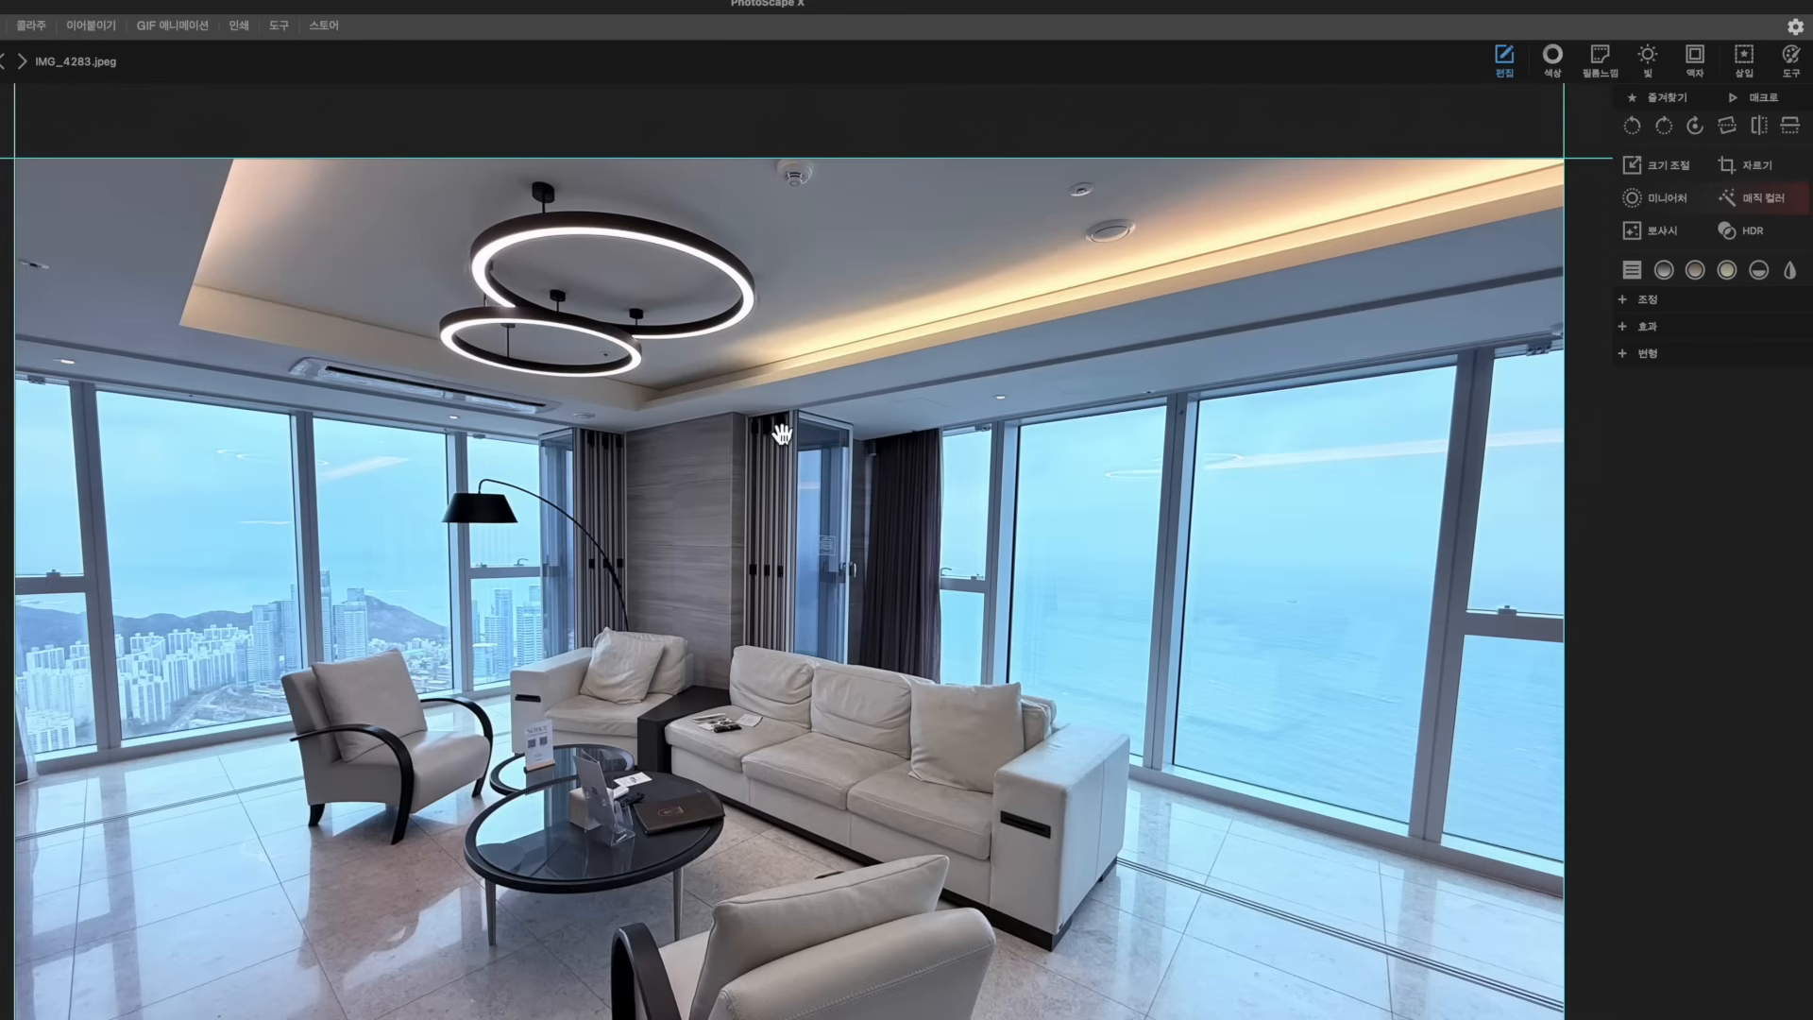
# Resize the photo from 4032 x 2268 to 1600 x 900 using the 1600 width preset
pyautogui.click(1662, 185)
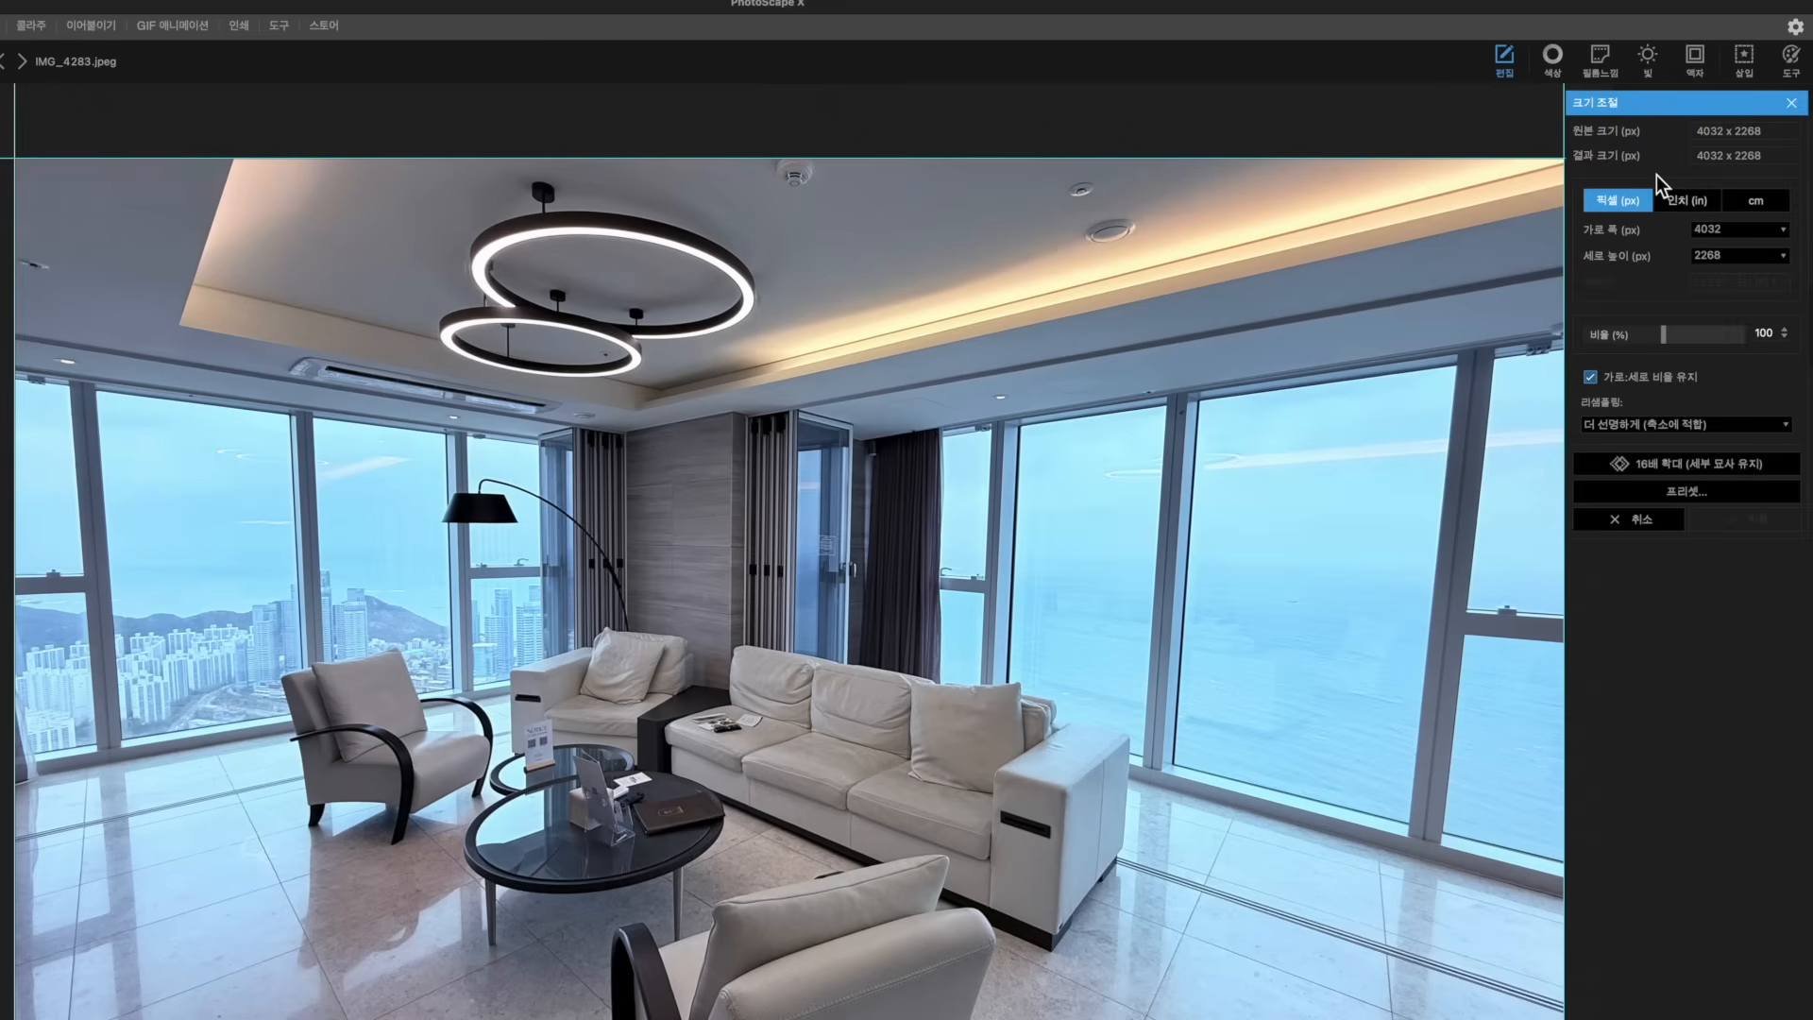
pyautogui.click(1786, 231)
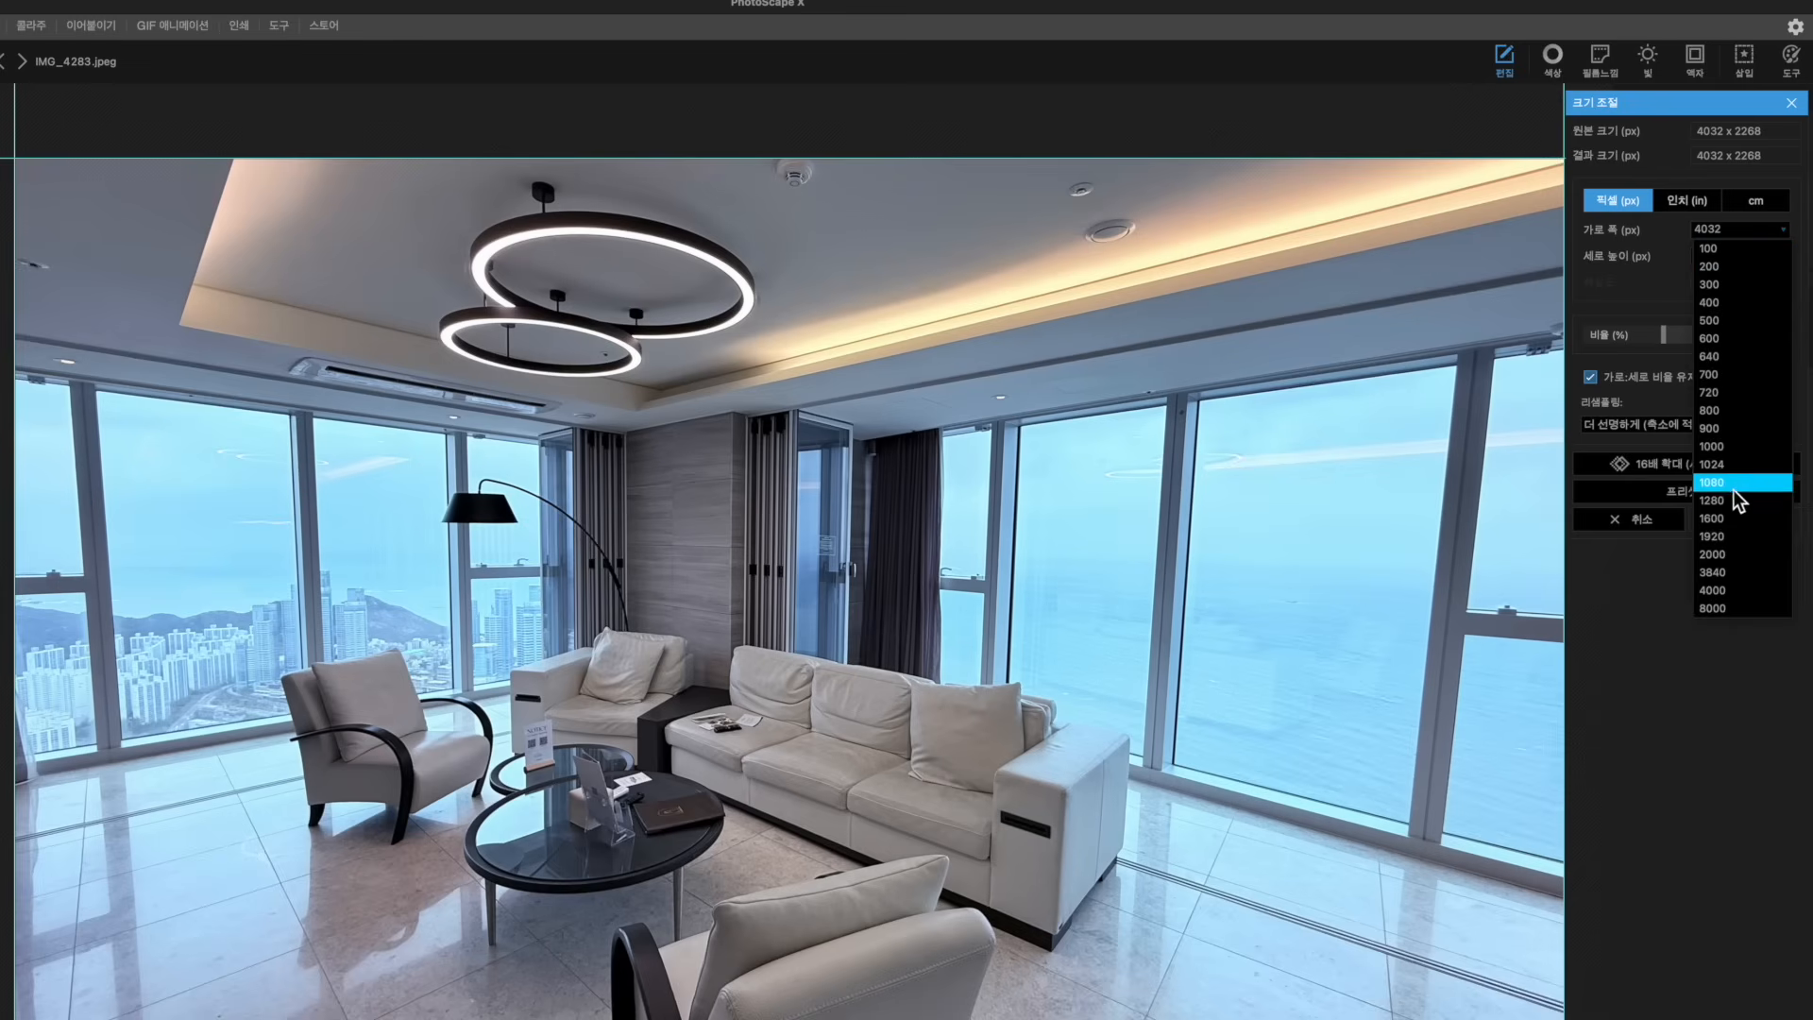
pyautogui.click(1725, 518)
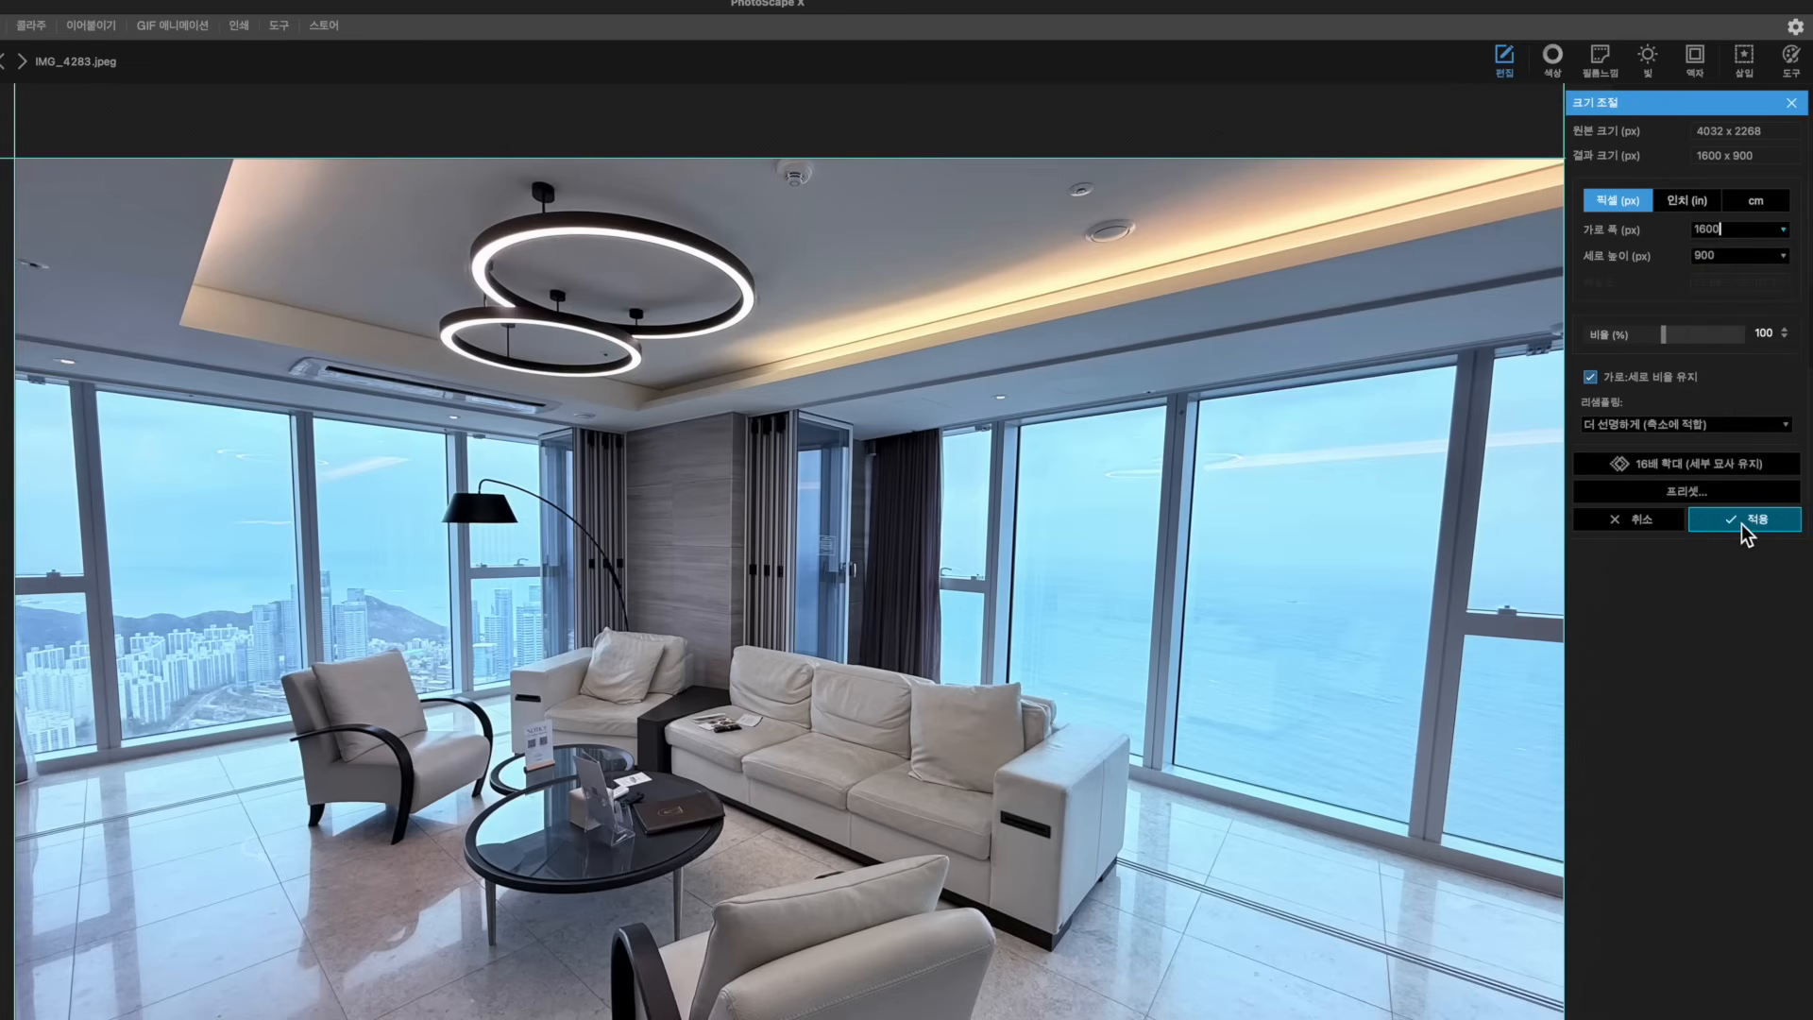
pyautogui.click(1728, 525)
pyautogui.scroll(-3, 952, 495)
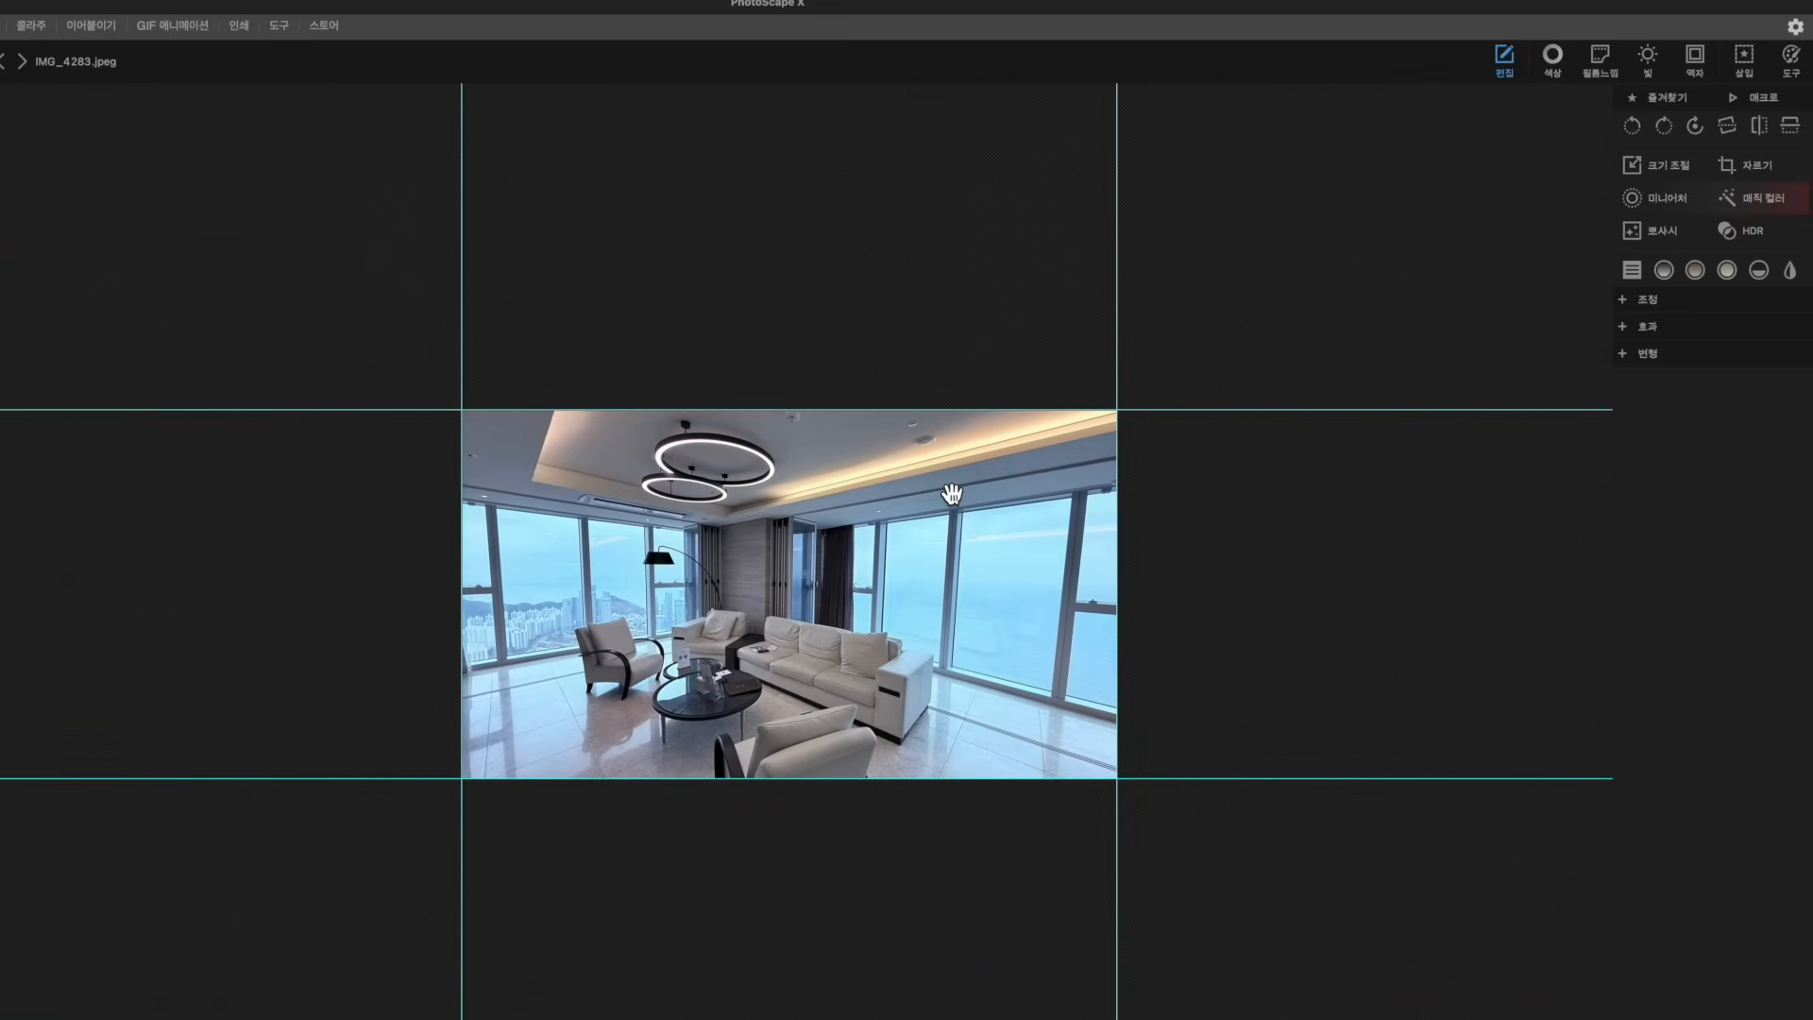
pyautogui.scroll(8, 952, 495)
pyautogui.scroll(-8, 952, 495)
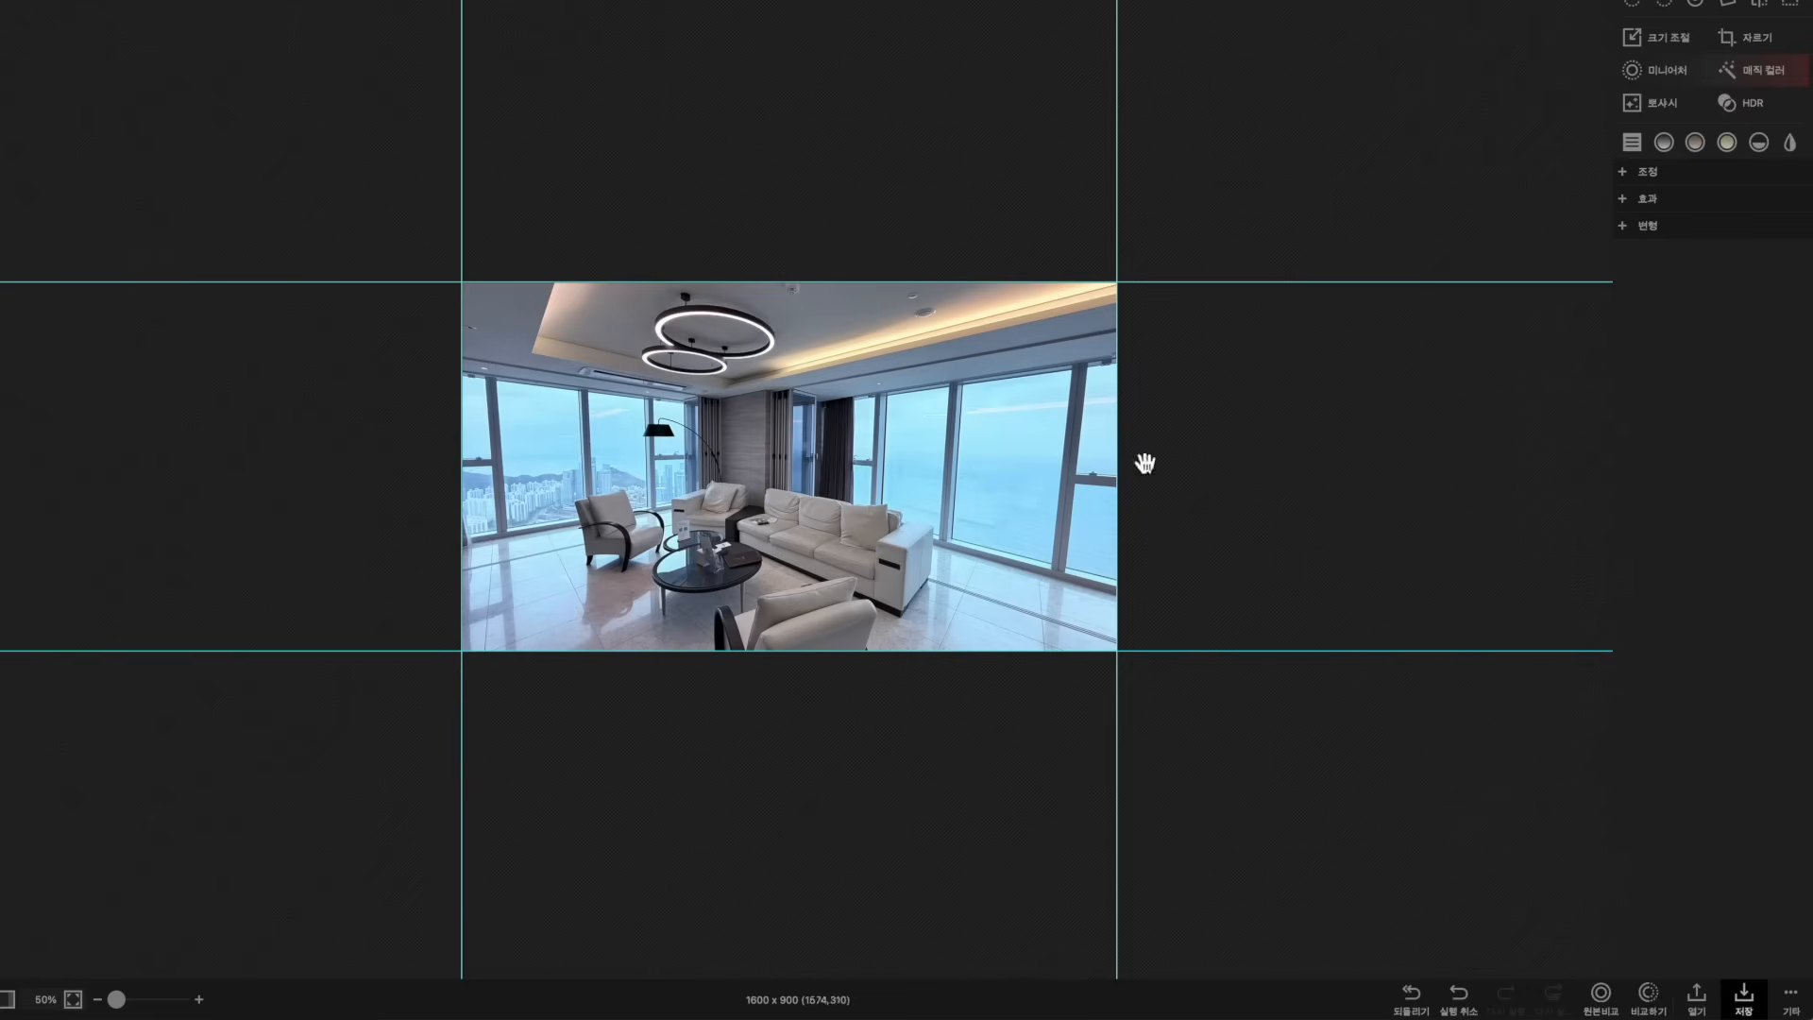
pyautogui.click(1745, 997)
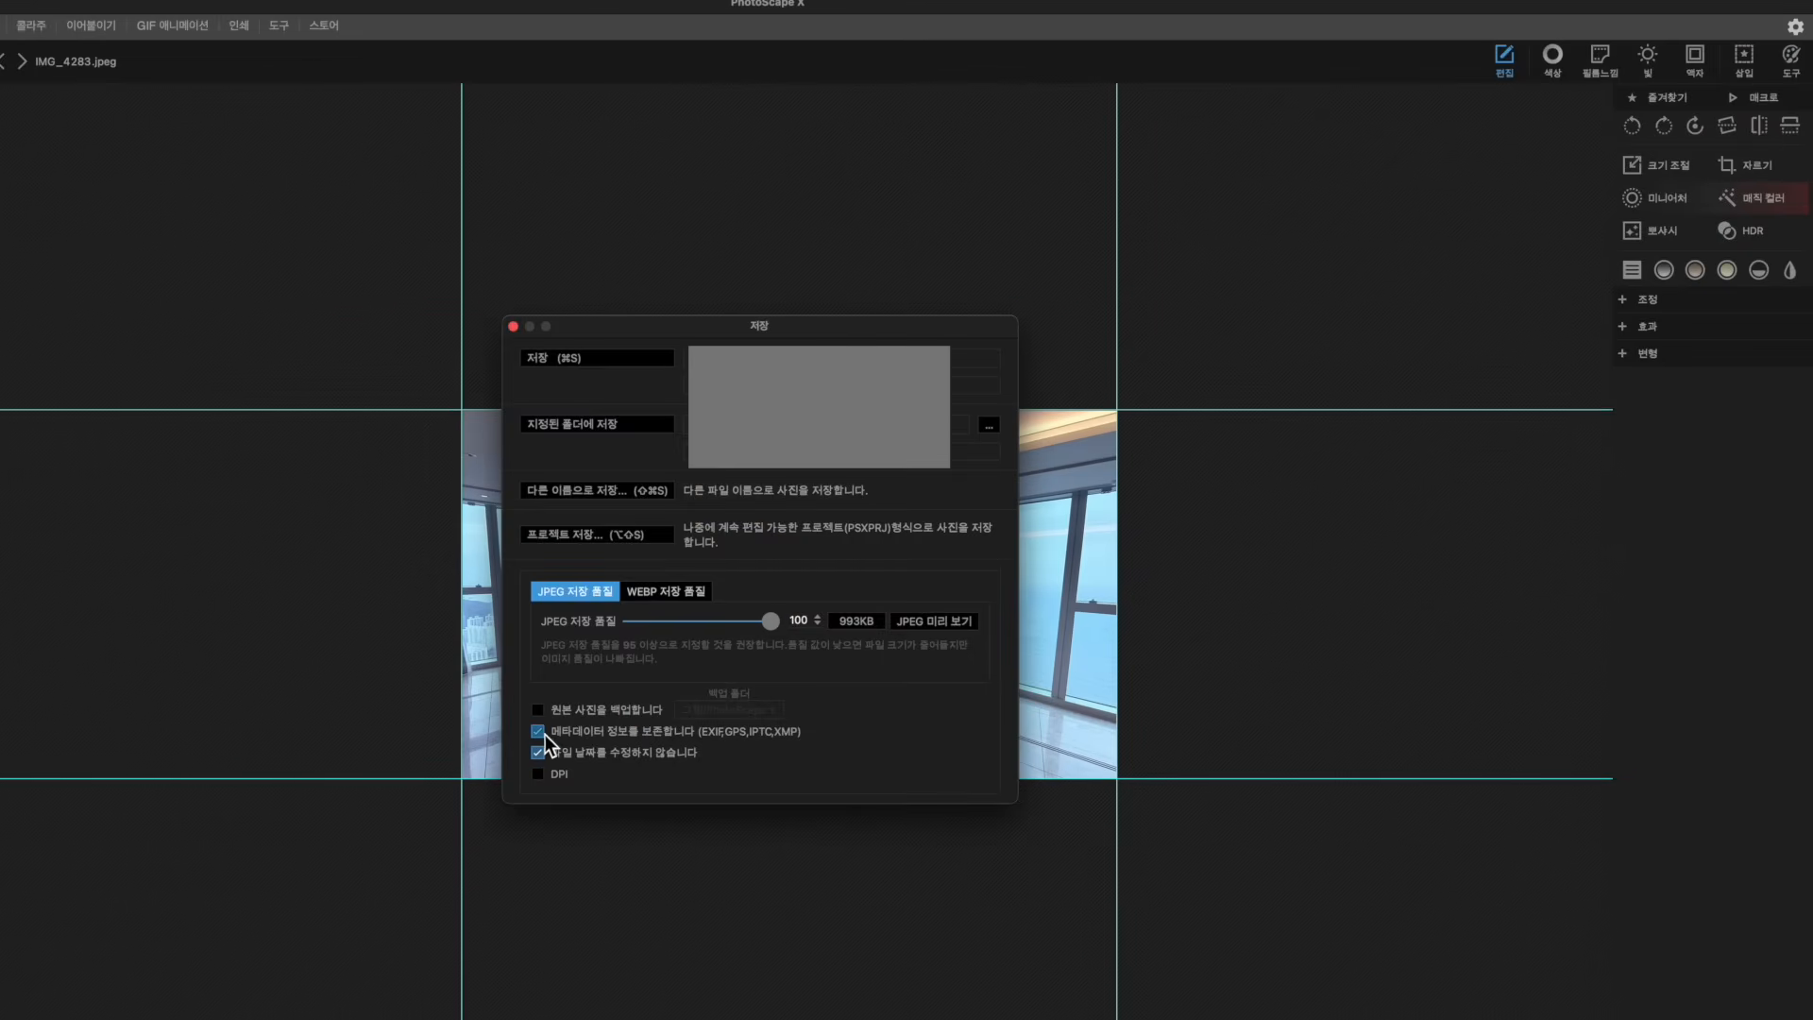
# Switch the save dialog to WEBP quality and open the WEBP compression preview
pyautogui.click(677, 597)
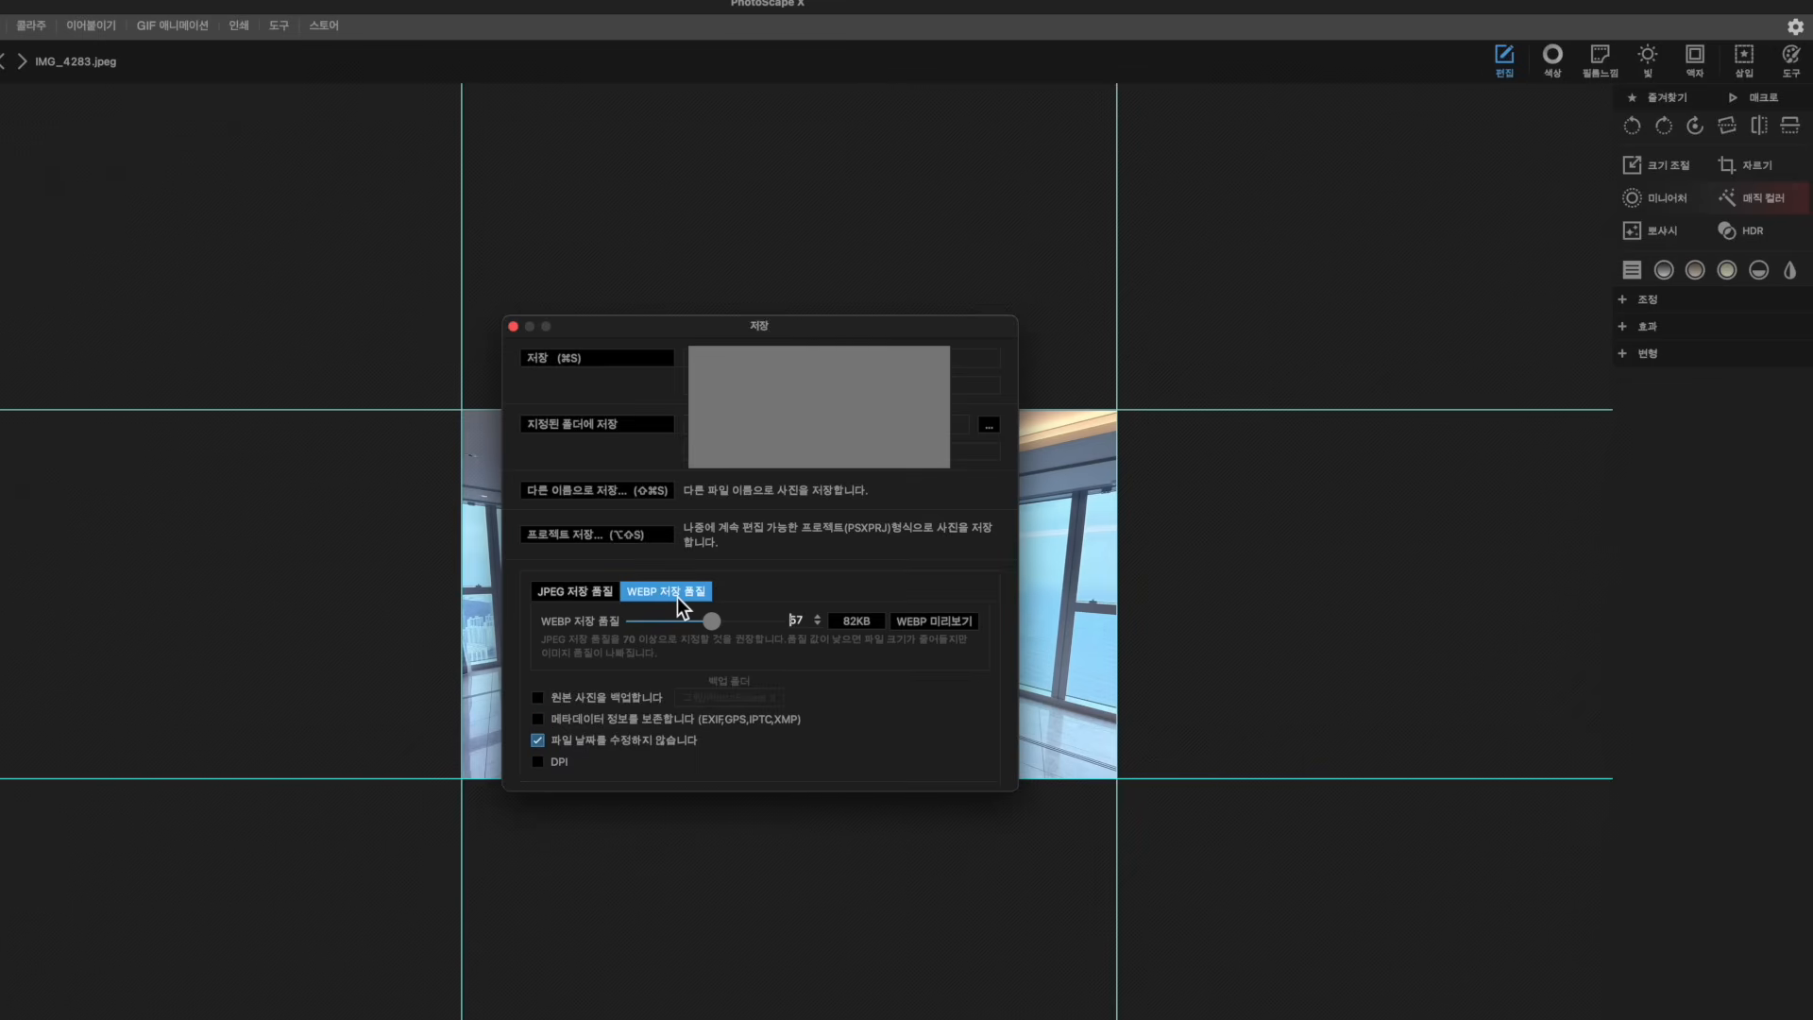
pyautogui.click(928, 622)
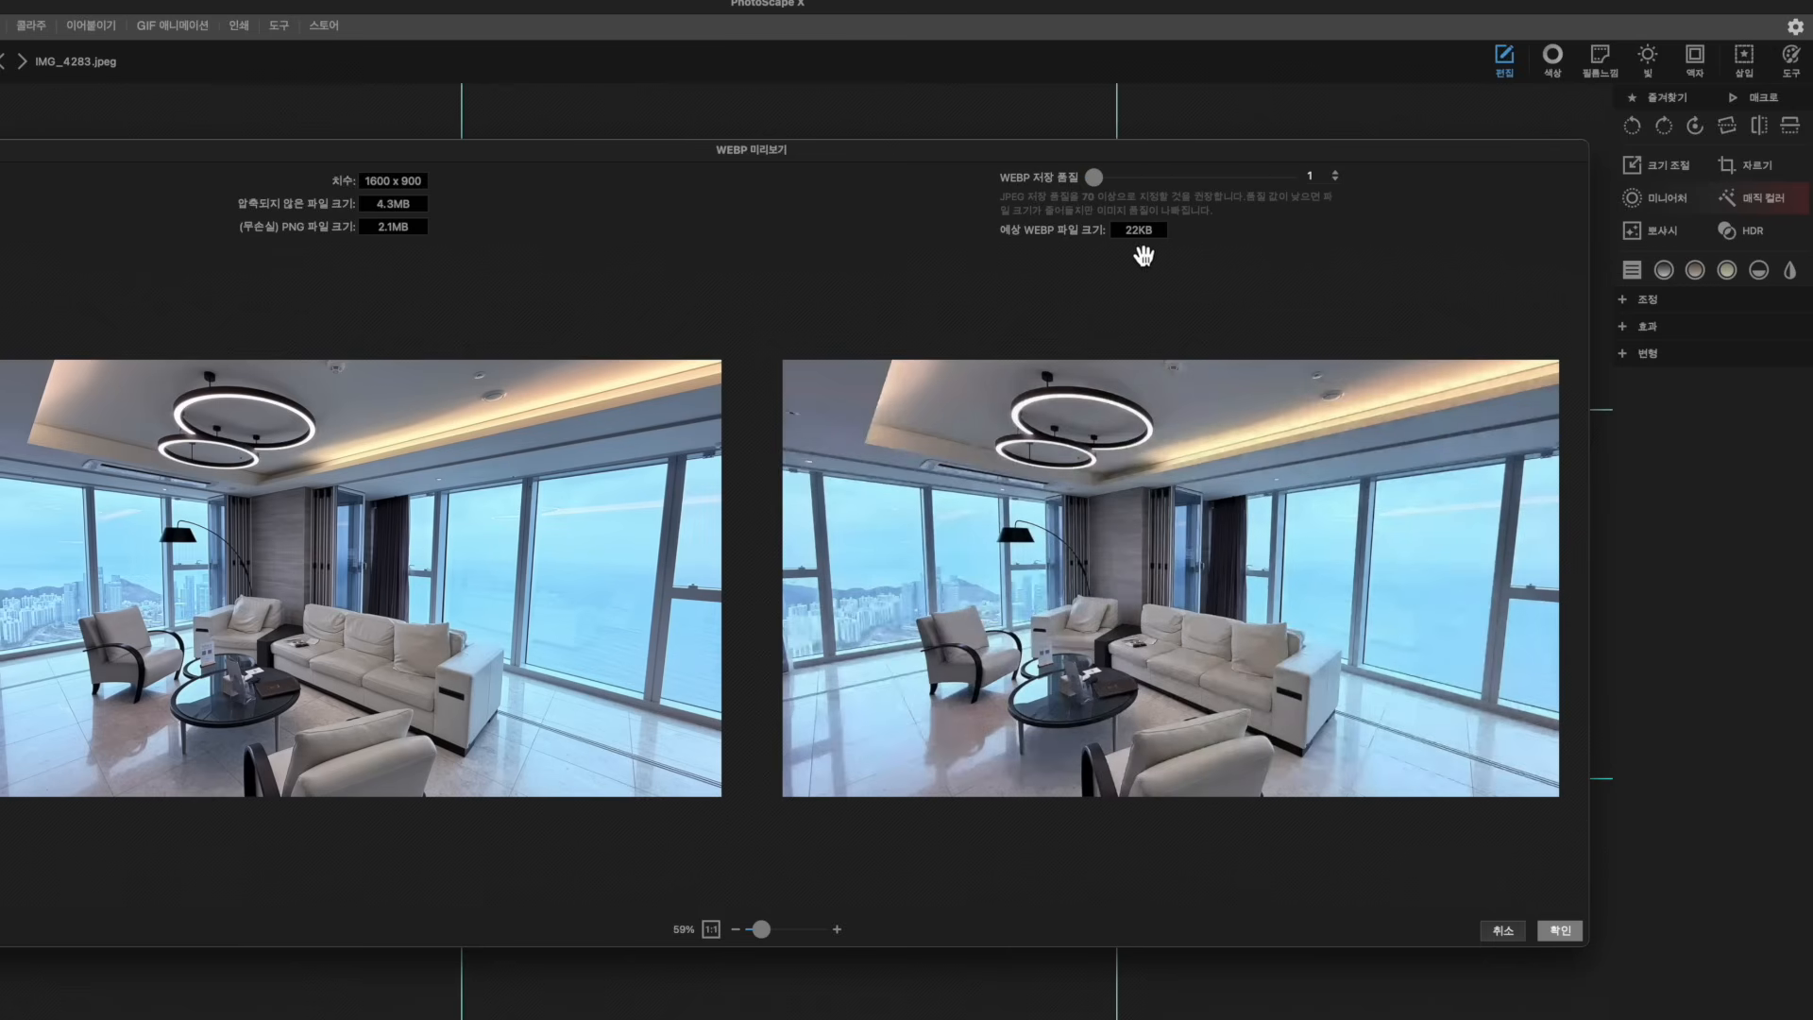
# Compare WEBP quality extremes in the preview, from 100 down to 1
pyautogui.moveTo(1094, 177); pyautogui.dragTo(1386, 181)
pyautogui.moveTo(1288, 177); pyautogui.dragTo(1152, 179)
pyautogui.moveTo(1261, 185); pyautogui.dragTo(1272, 183)
pyautogui.scroll(10, 331, 652)
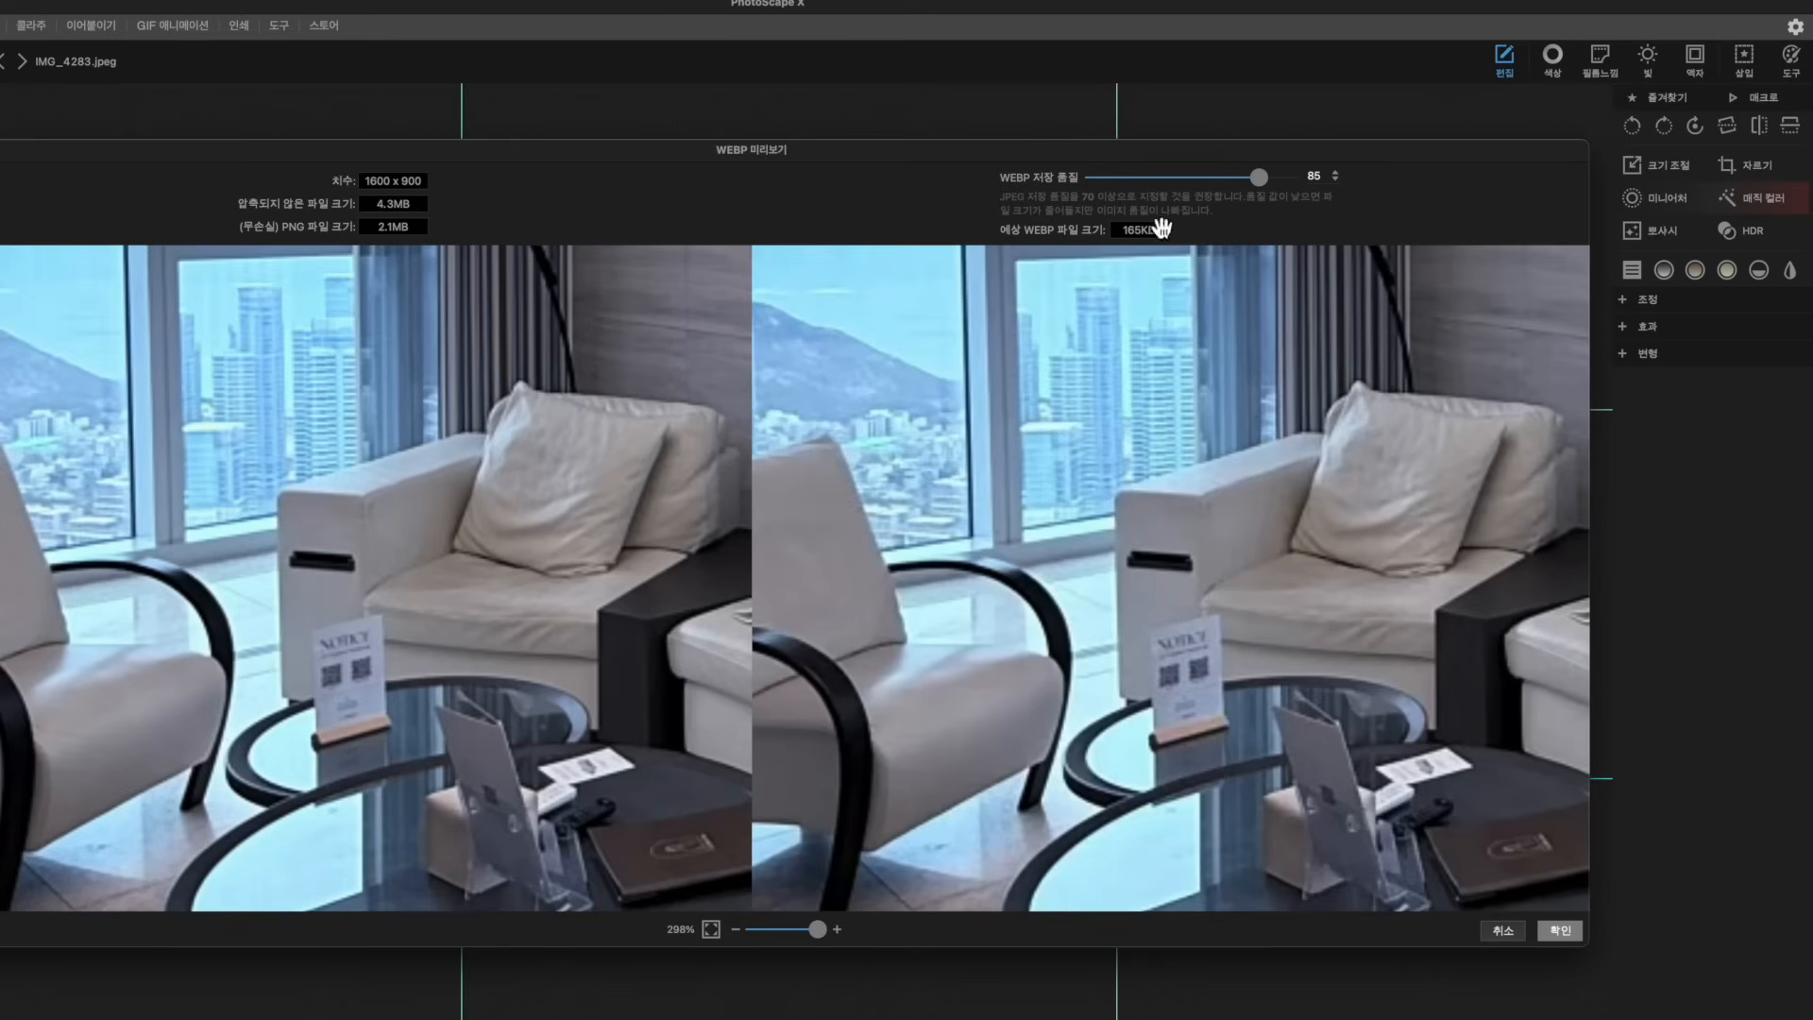
pyautogui.moveTo(1259, 176); pyautogui.dragTo(933, 179)
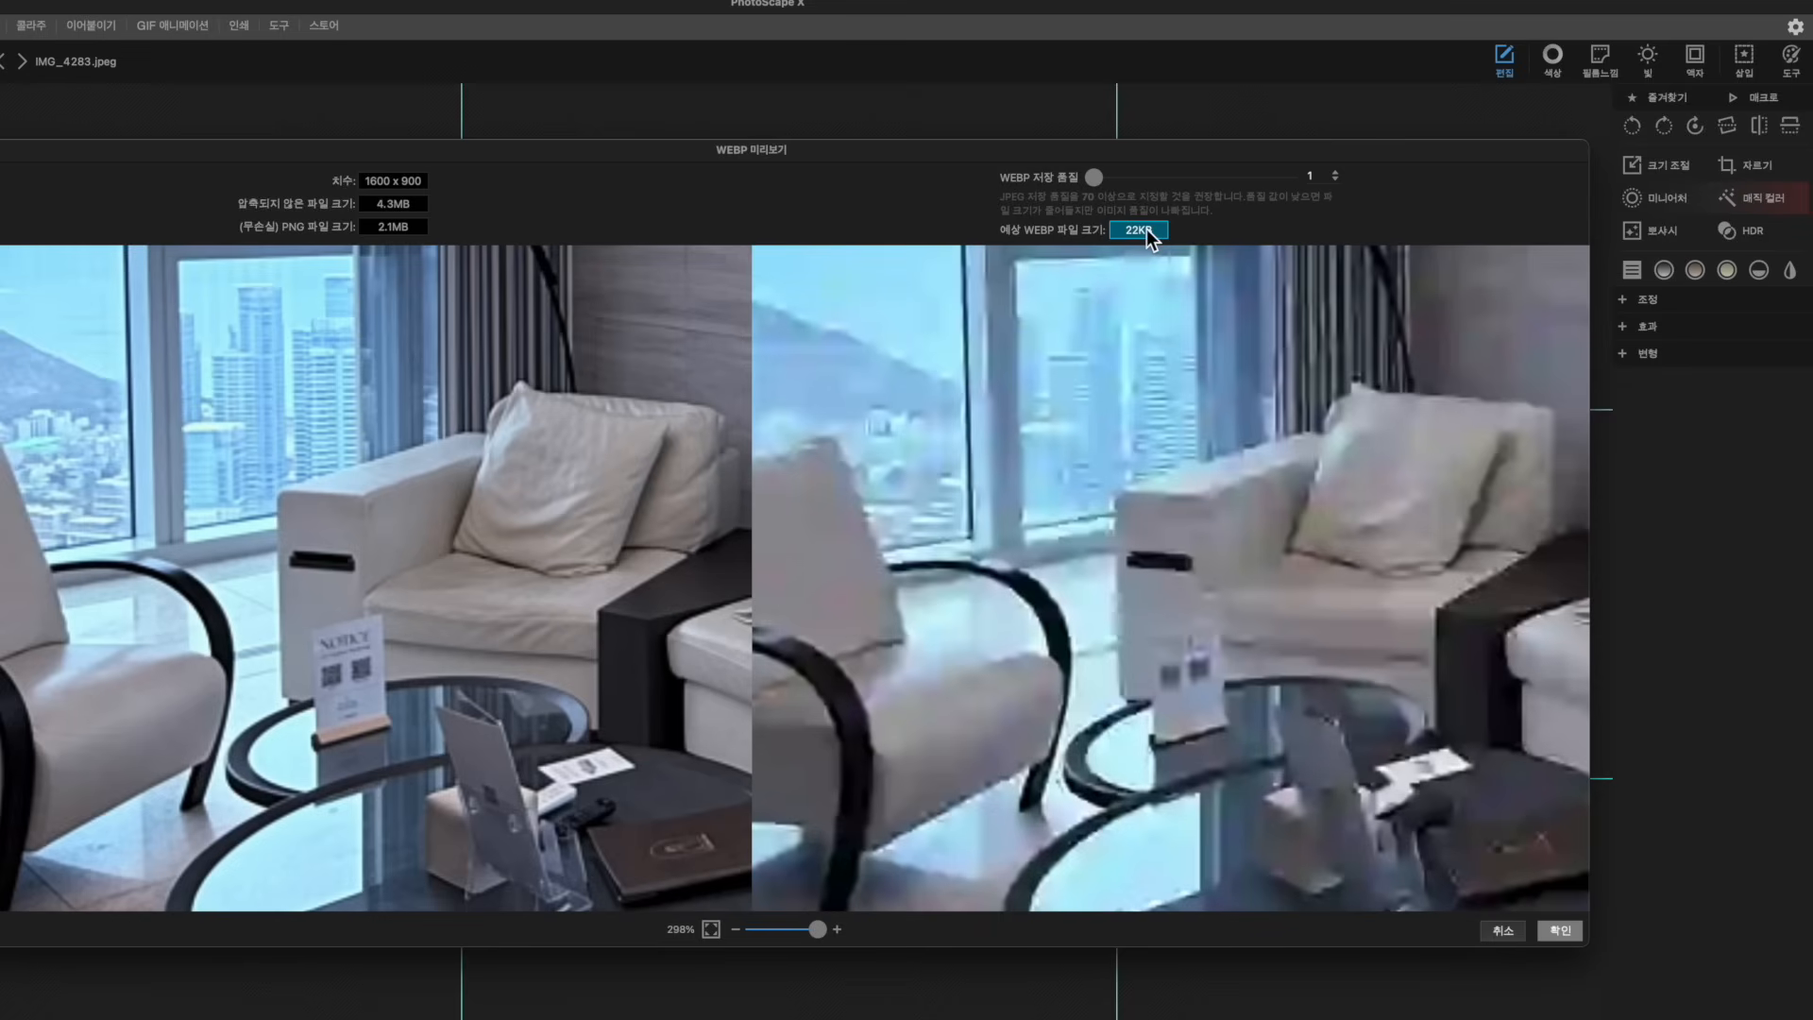
pyautogui.scroll(-10, 1143, 680)
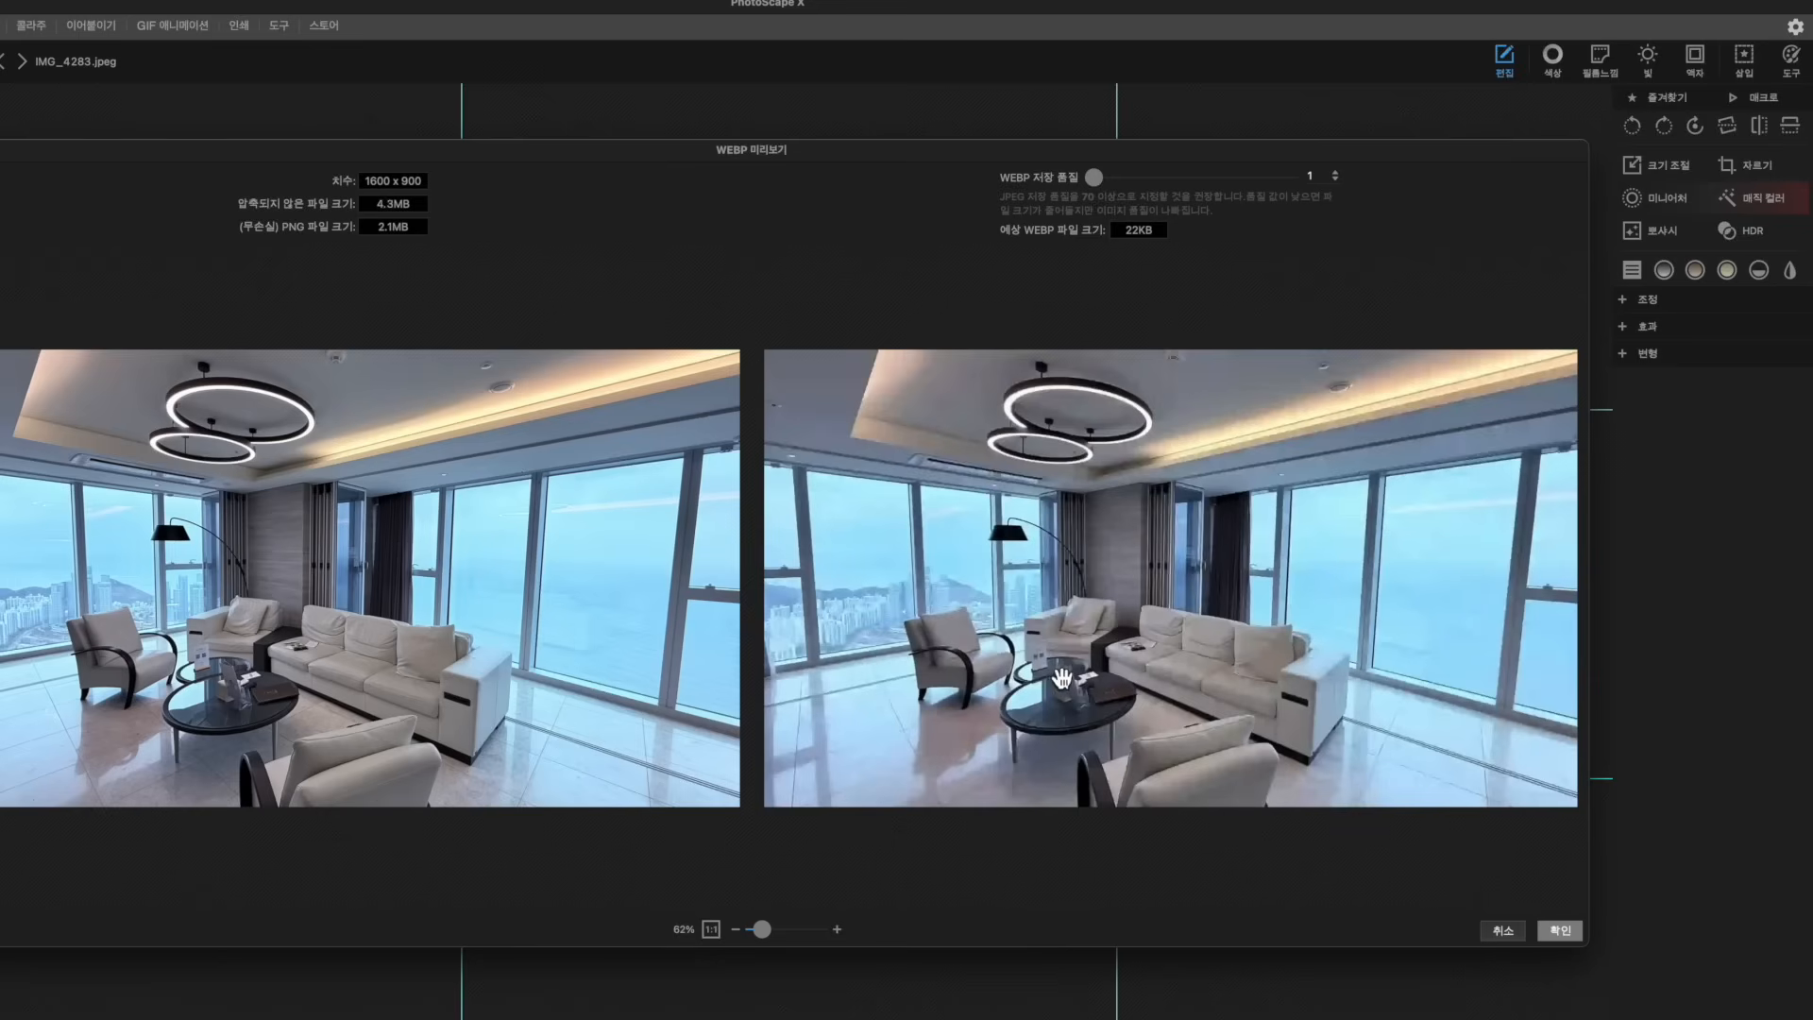
pyautogui.scroll(-2, 1037, 678)
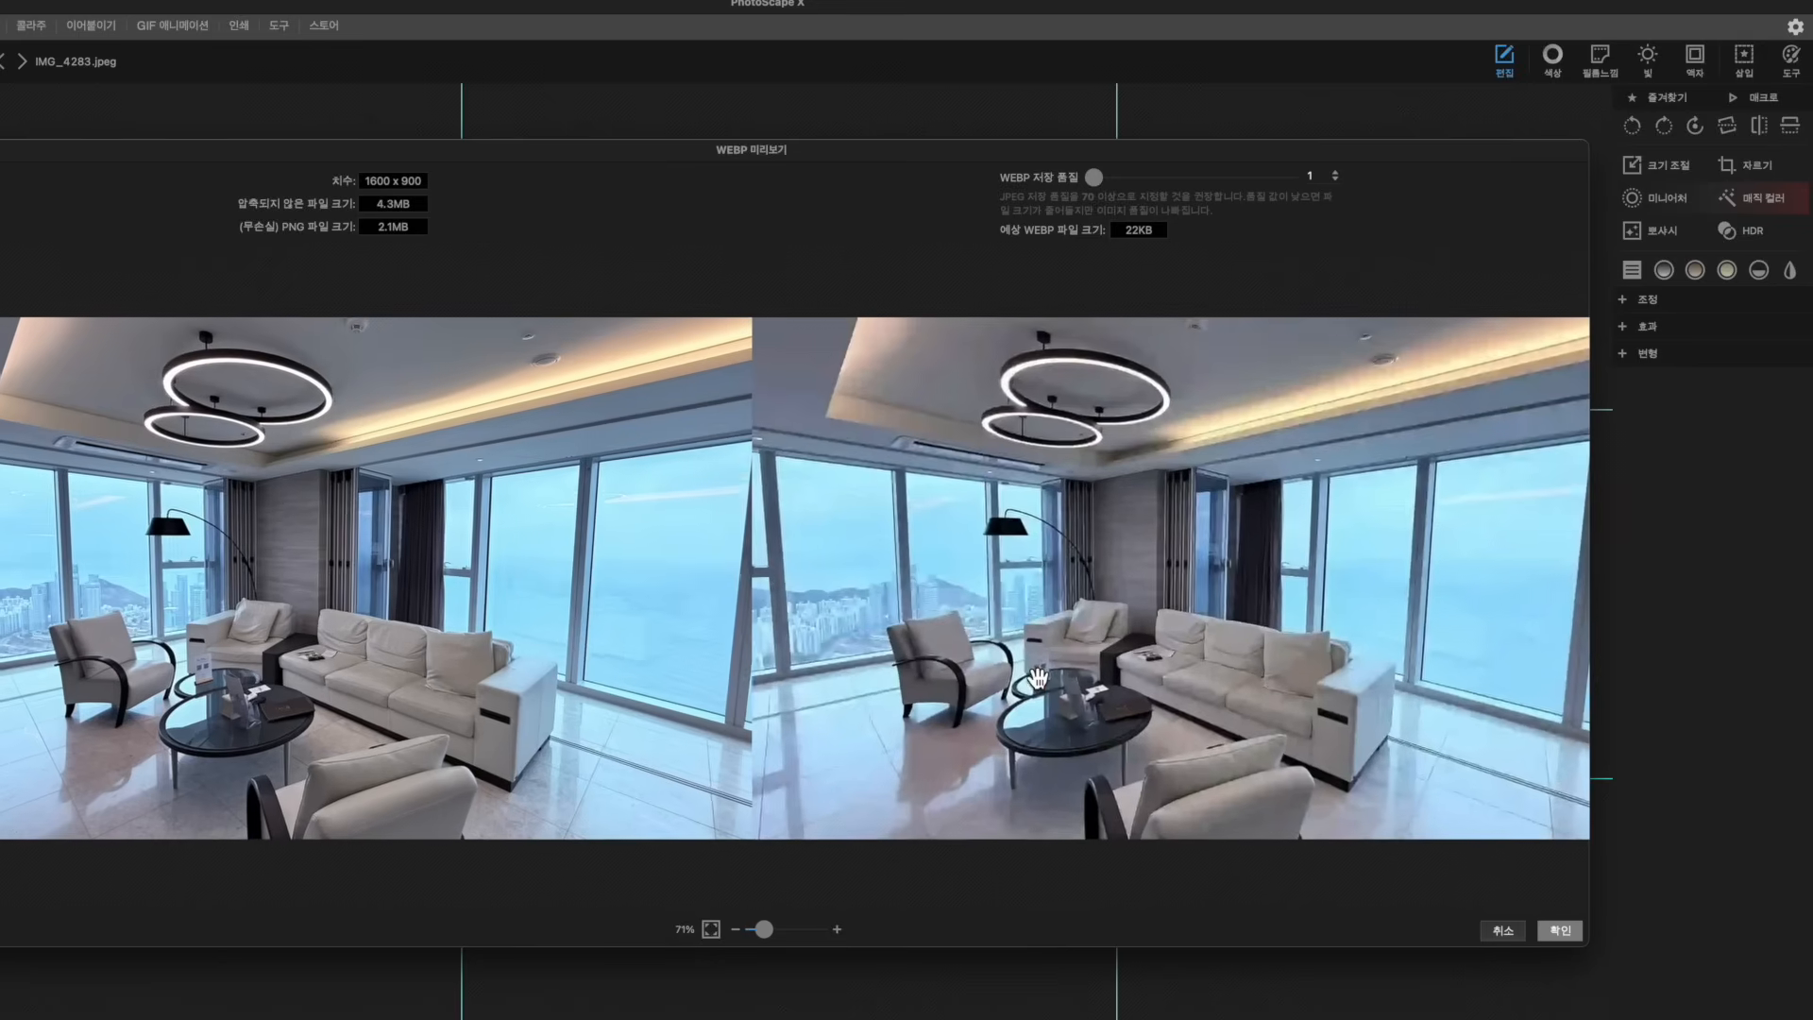
pyautogui.scroll(8, 1030, 661)
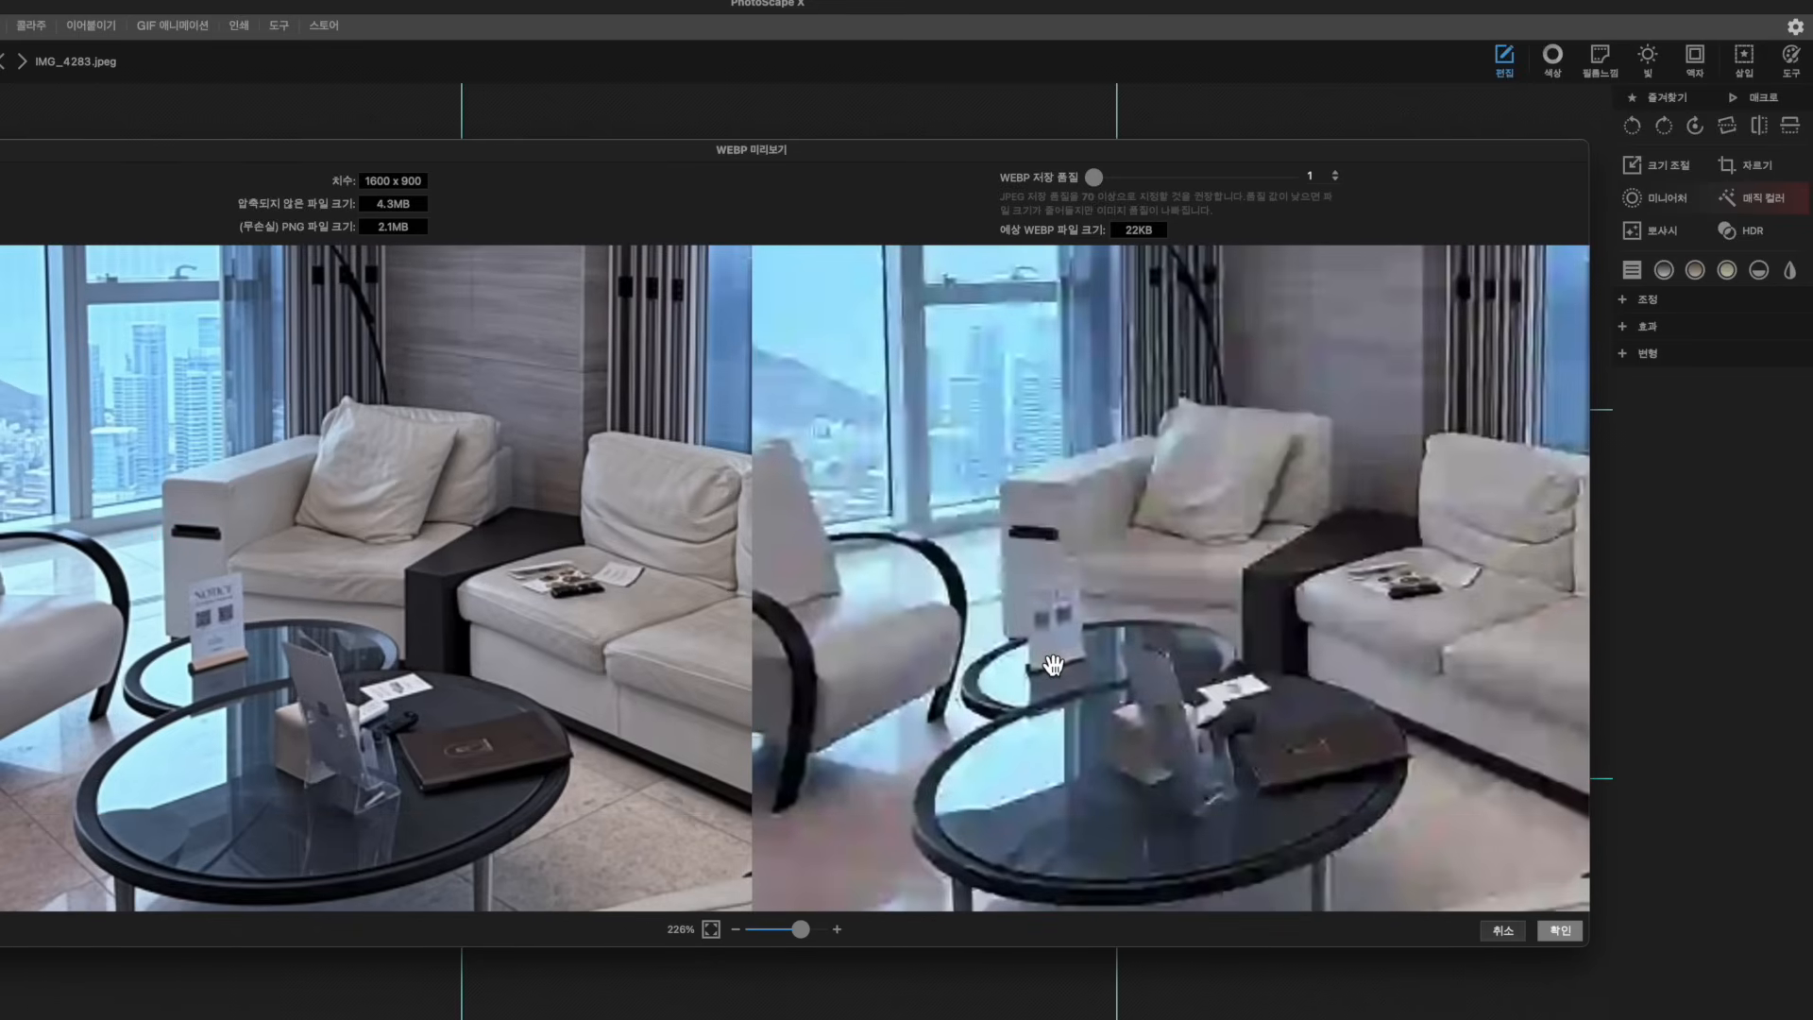
# Fine-tune the WEBP quality upward from 29, settling at 50 for a 74KB file
pyautogui.click(1150, 181)
pyautogui.moveTo(1152, 185); pyautogui.dragTo(1164, 183)
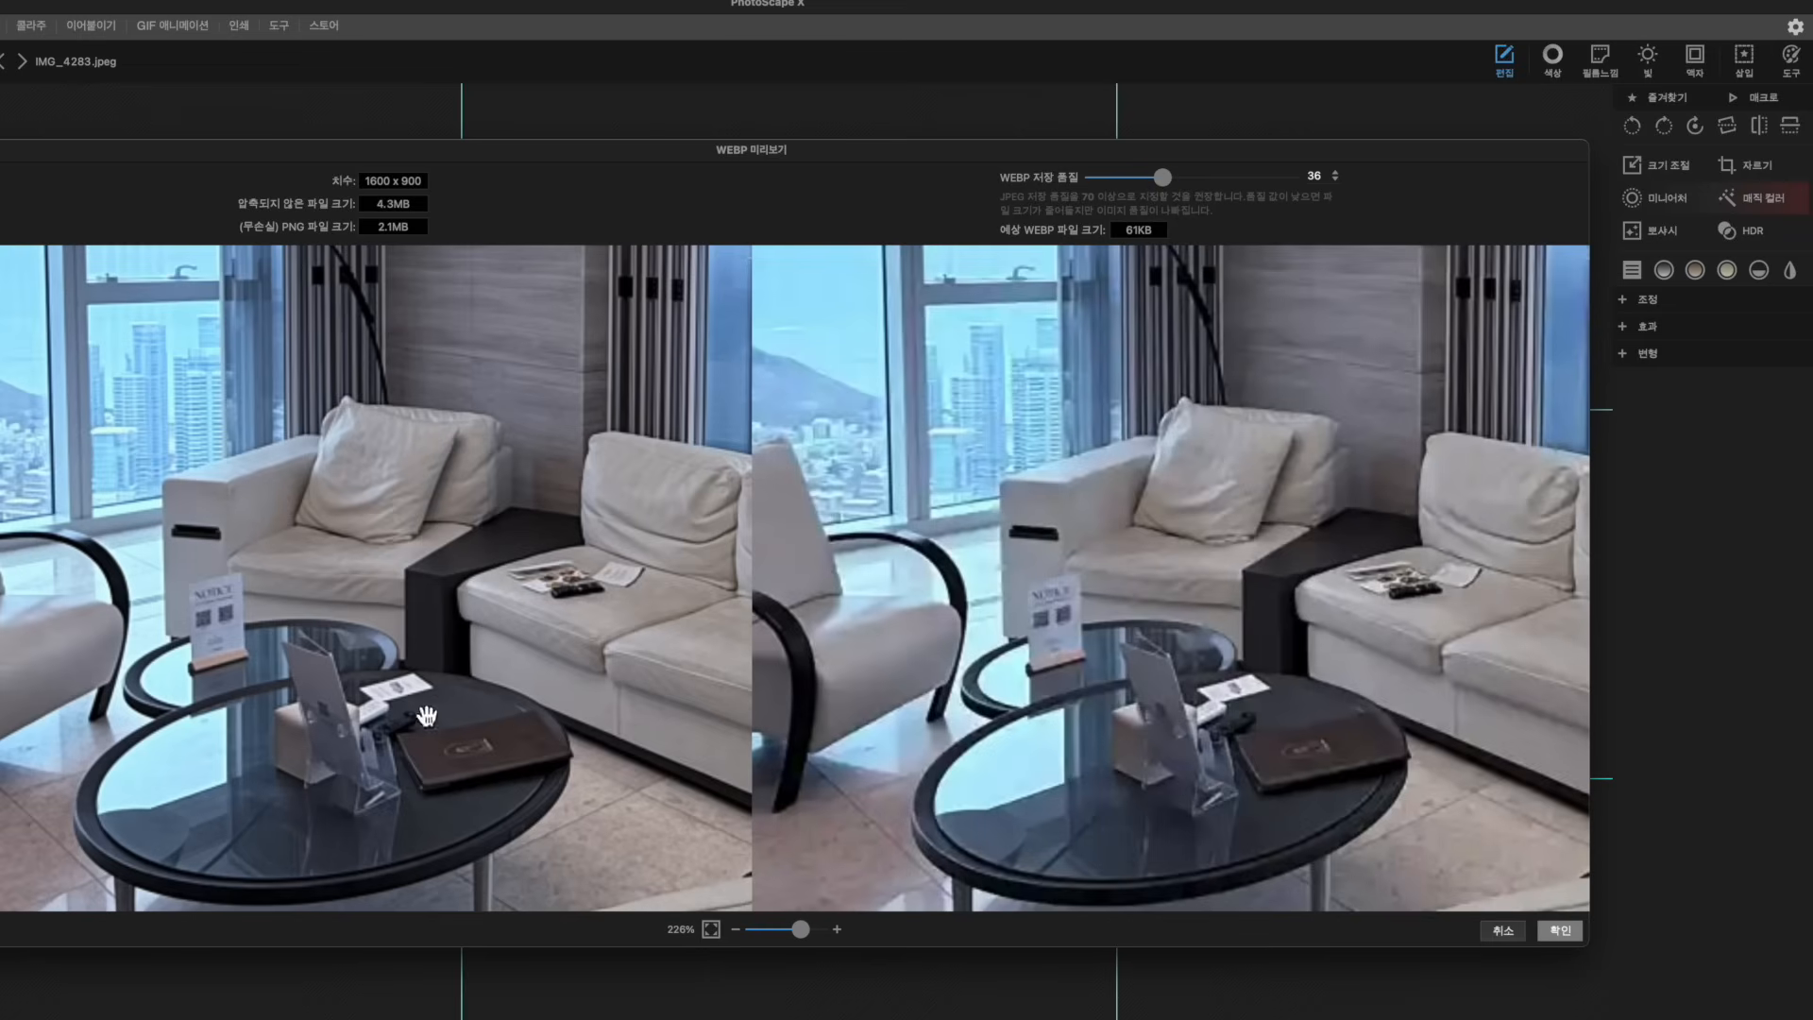
pyautogui.scroll(3, 198, 633)
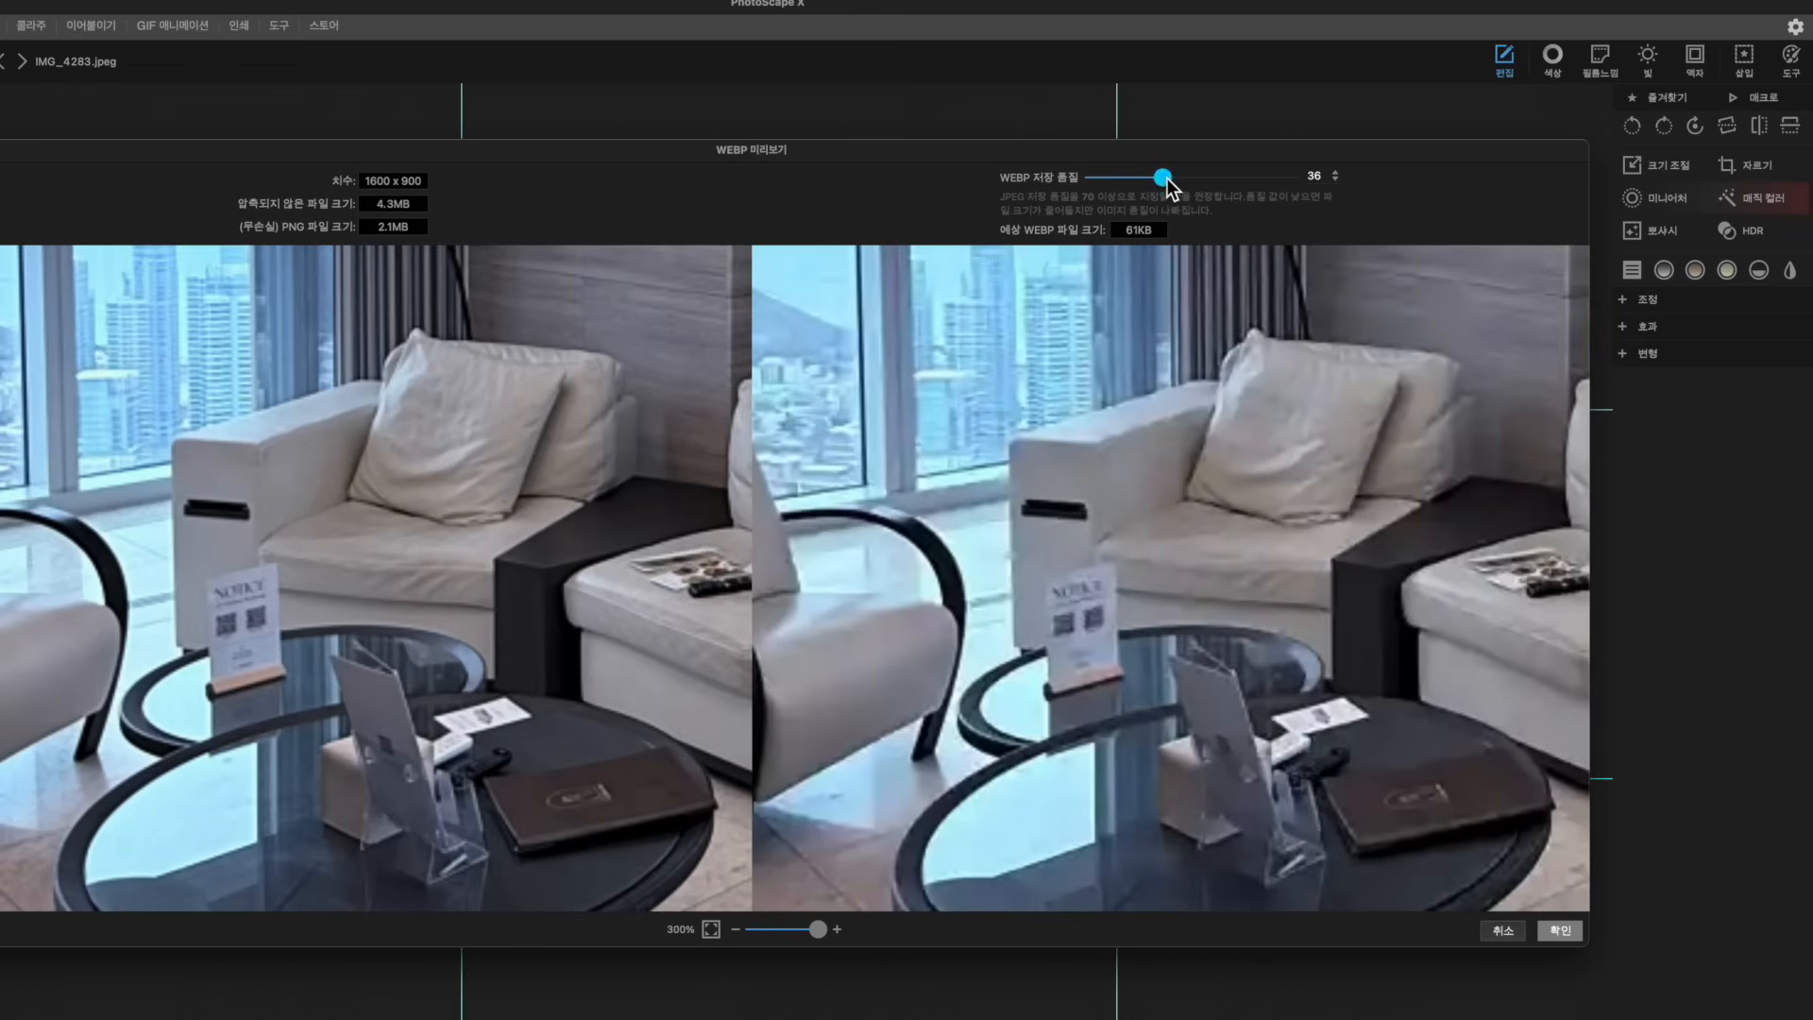
pyautogui.moveTo(1164, 178); pyautogui.dragTo(1241, 189)
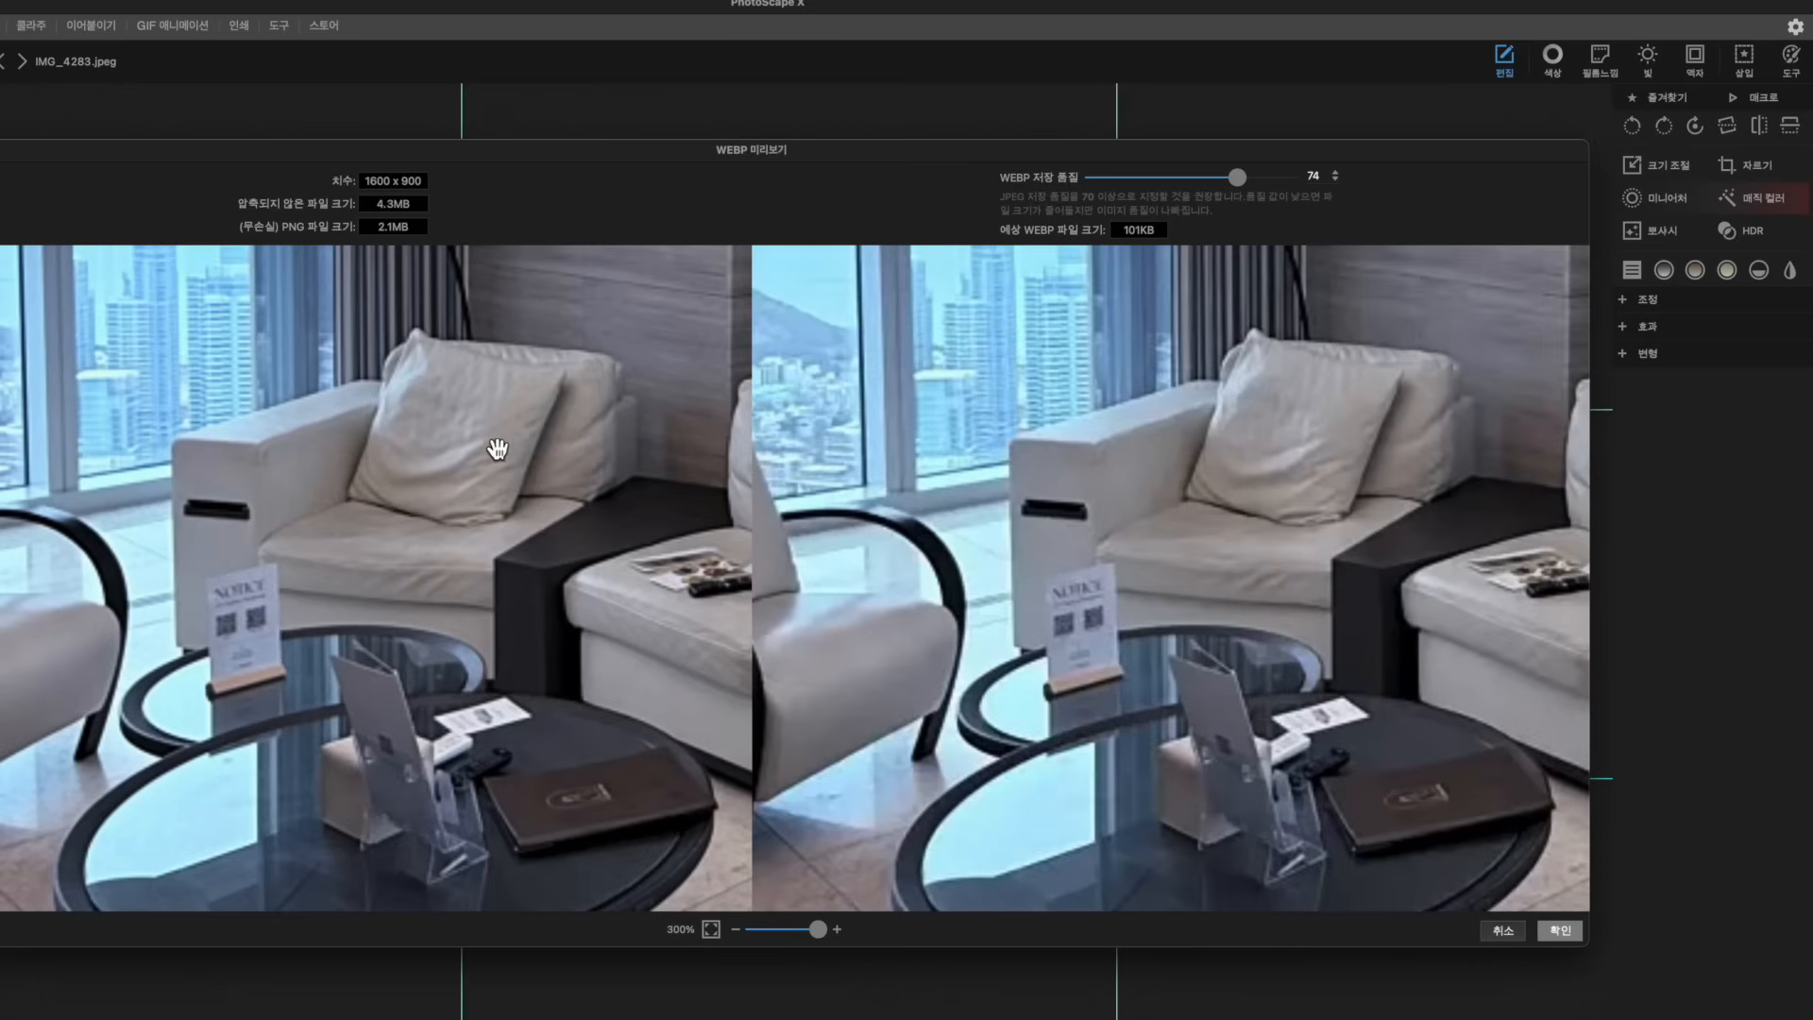
pyautogui.moveTo(1237, 178); pyautogui.dragTo(1266, 179)
pyautogui.moveTo(1265, 179); pyautogui.dragTo(1212, 185)
pyautogui.moveTo(1218, 187); pyautogui.dragTo(1191, 179)
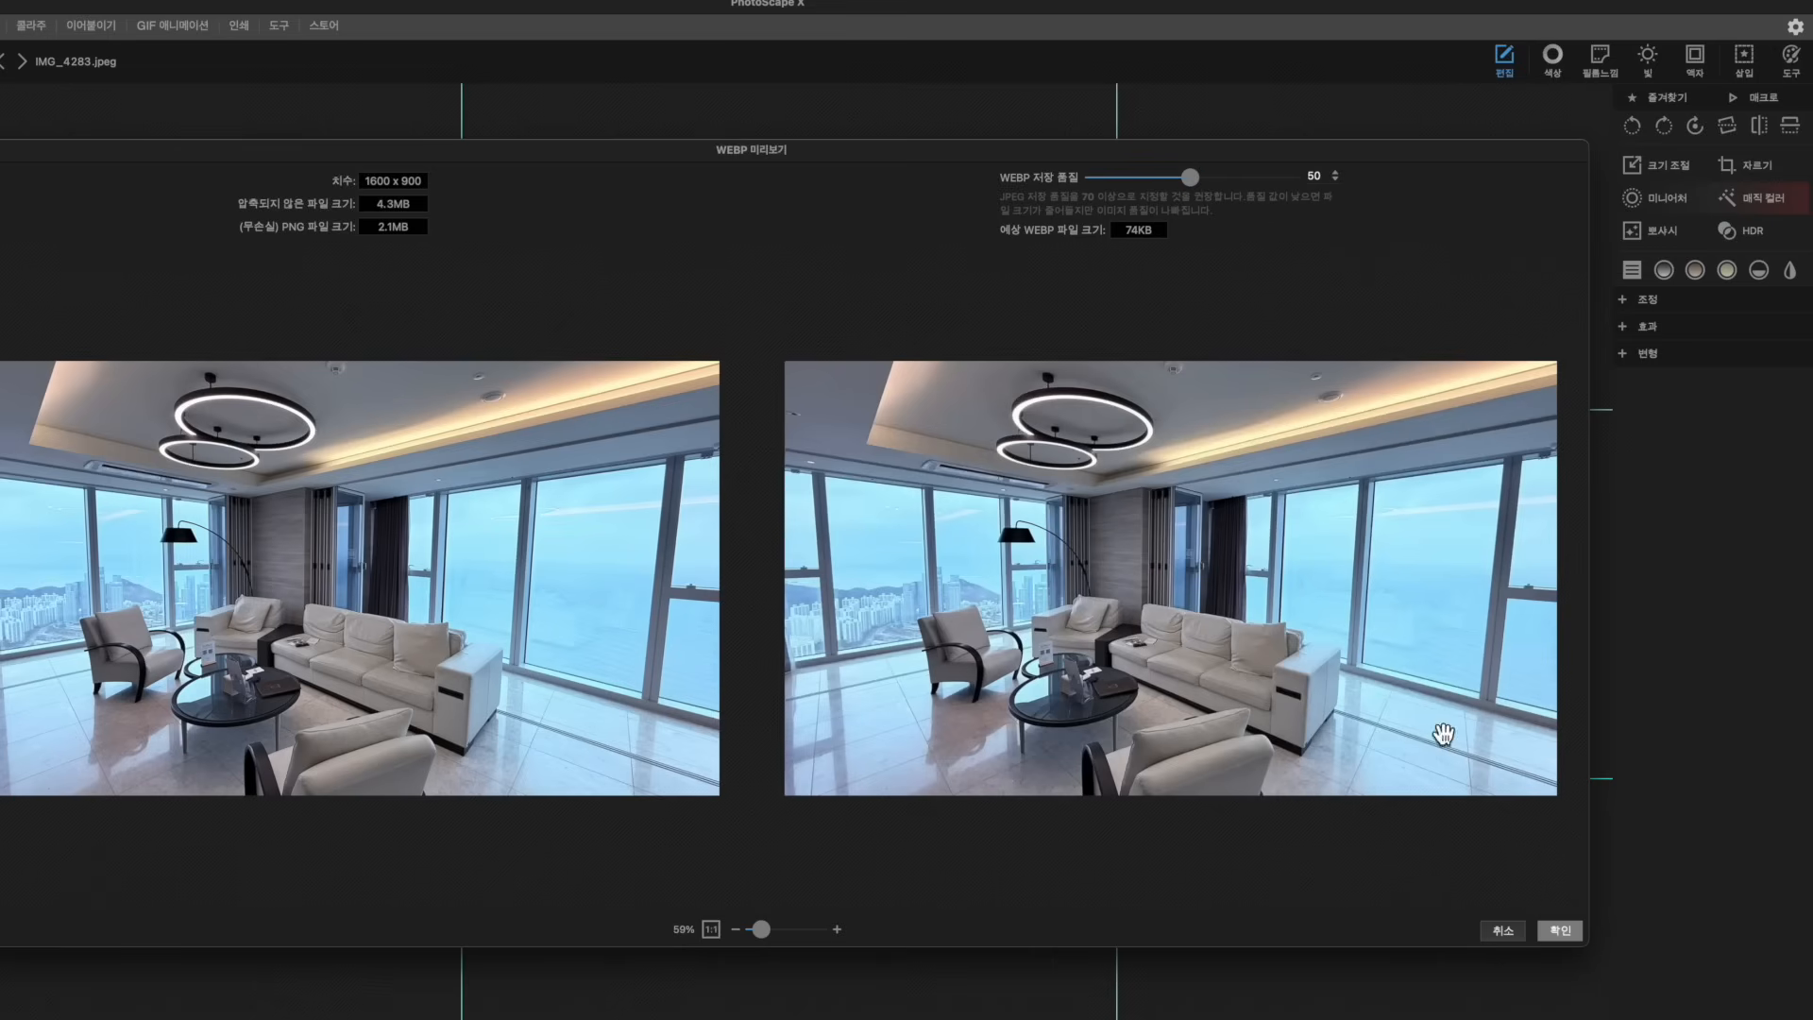
# Accept quality 50 and save a copy as IMG_4283.webp in WEBP format
pyautogui.click(1558, 932)
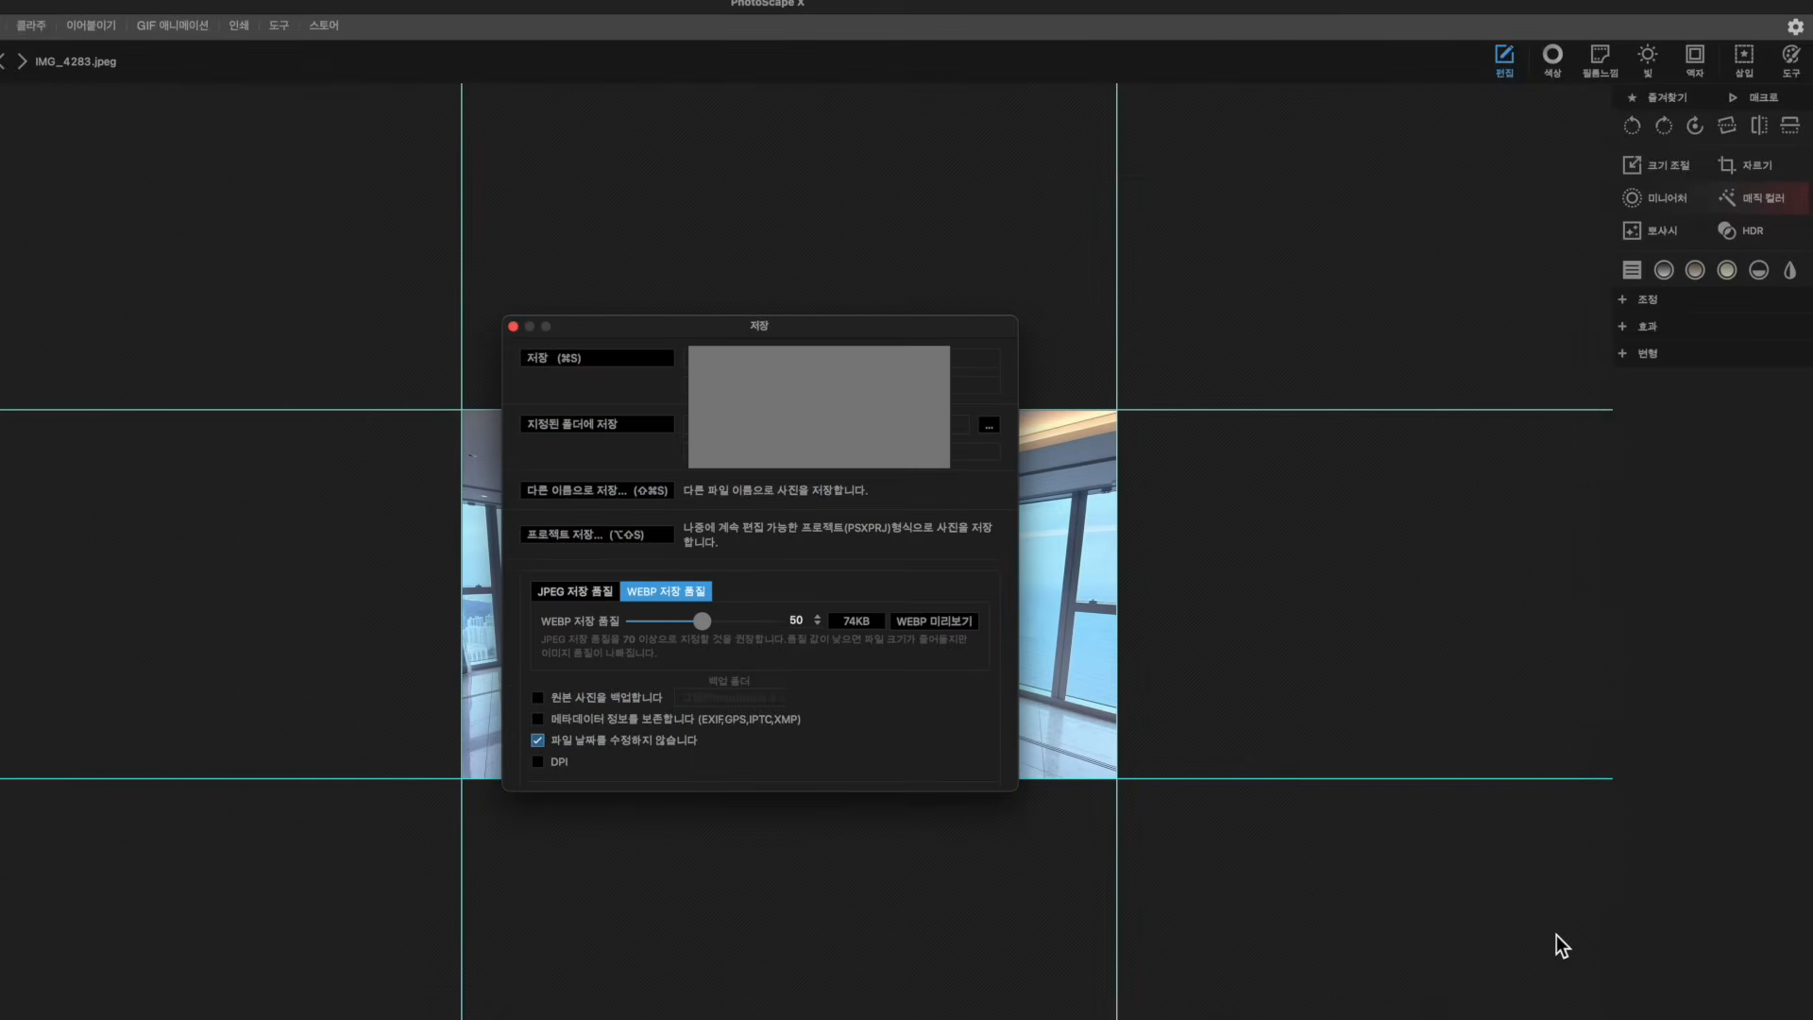
pyautogui.click(610, 490)
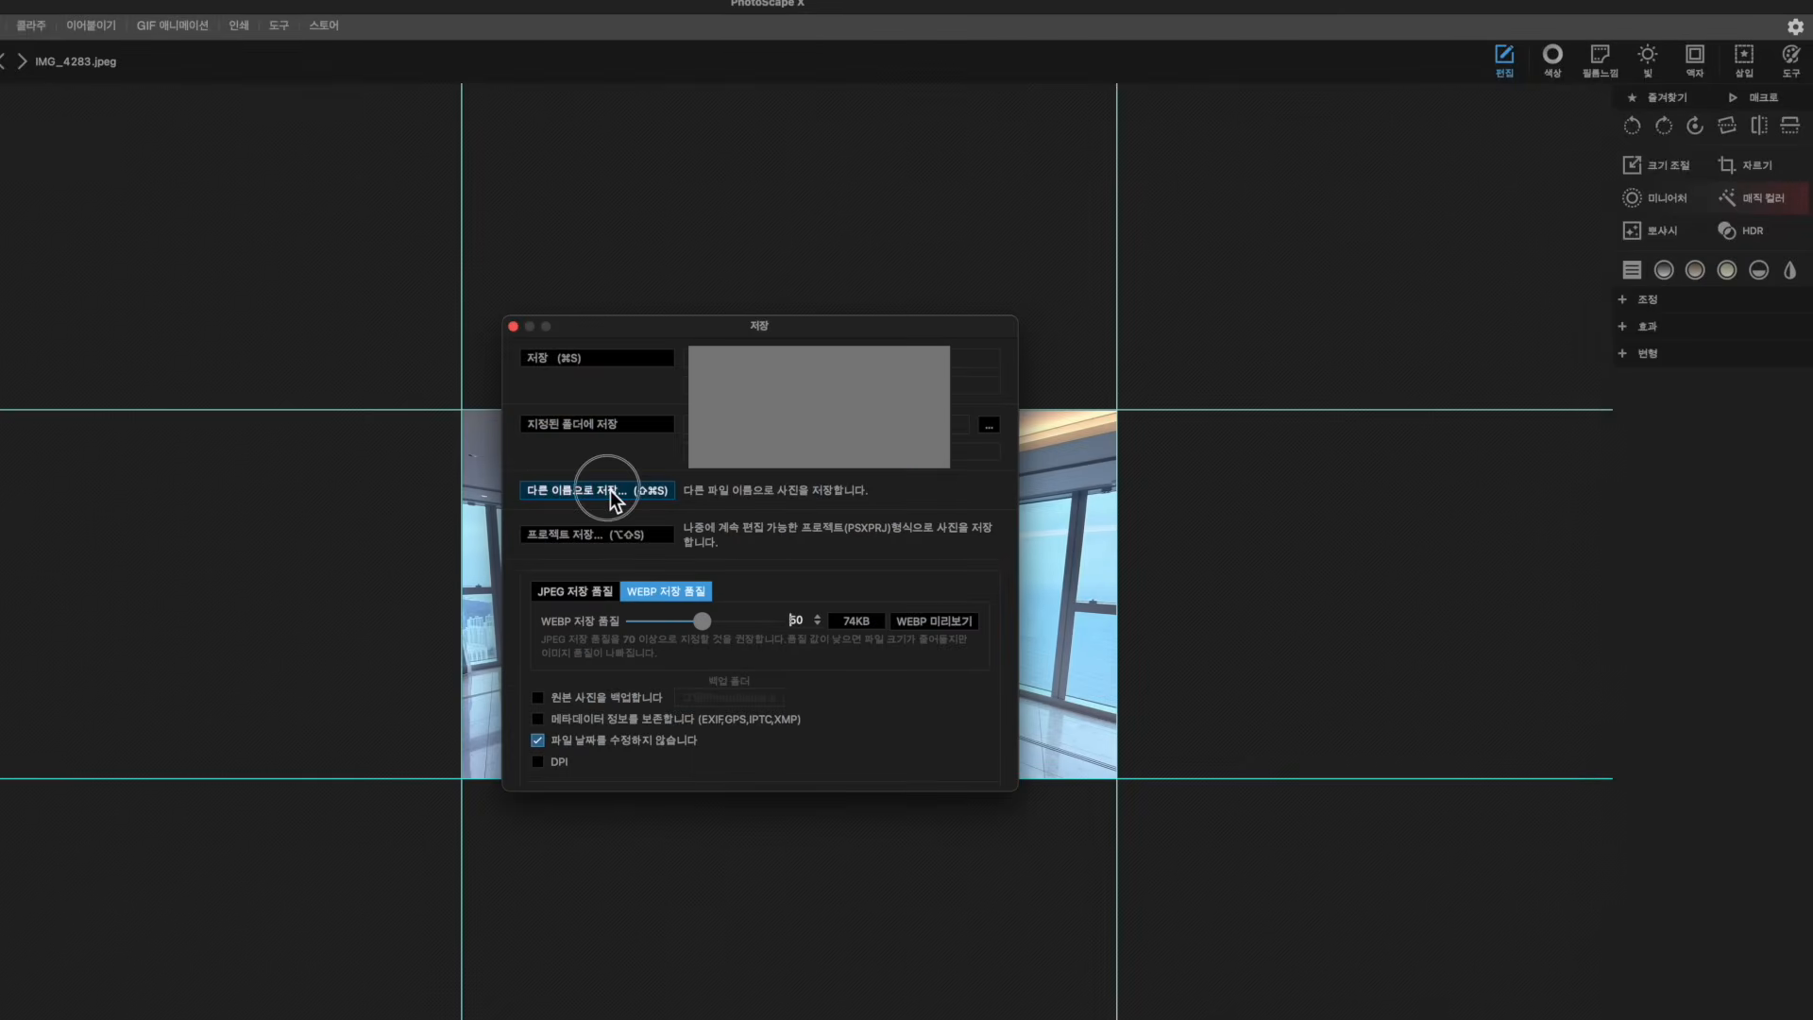
pyautogui.click(733, 534)
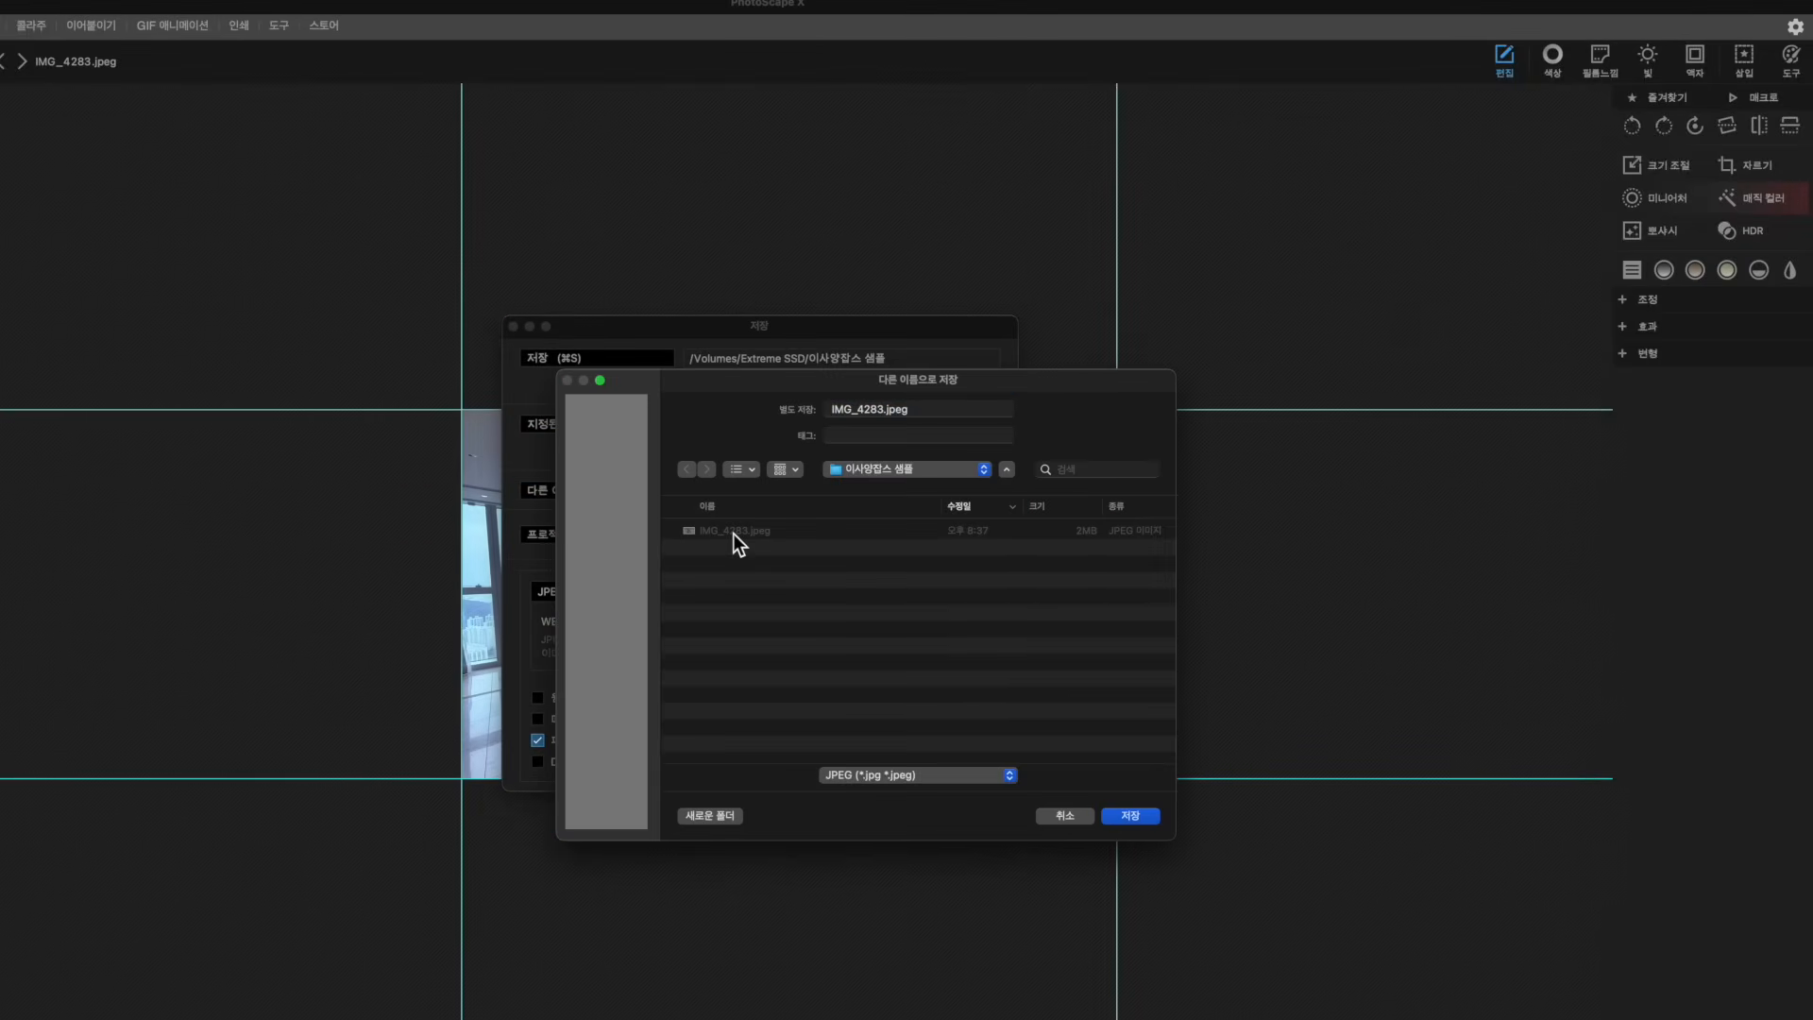
pyautogui.click(960, 774)
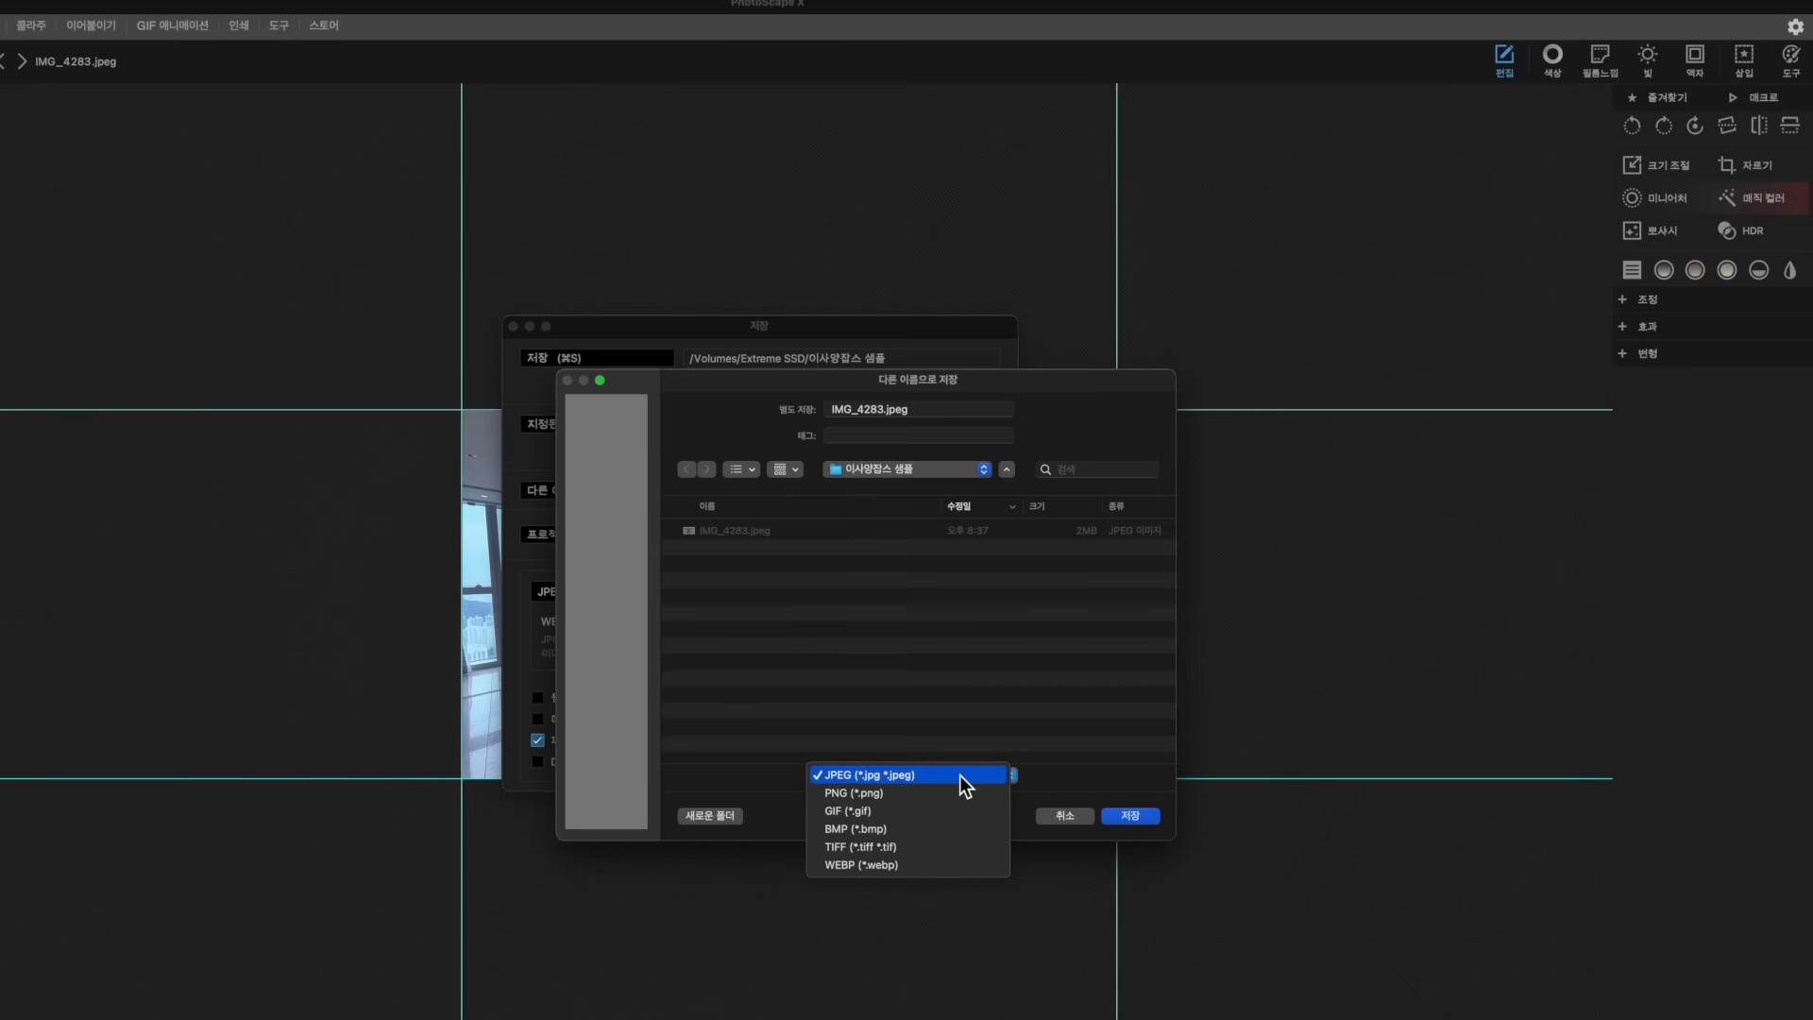
pyautogui.click(892, 867)
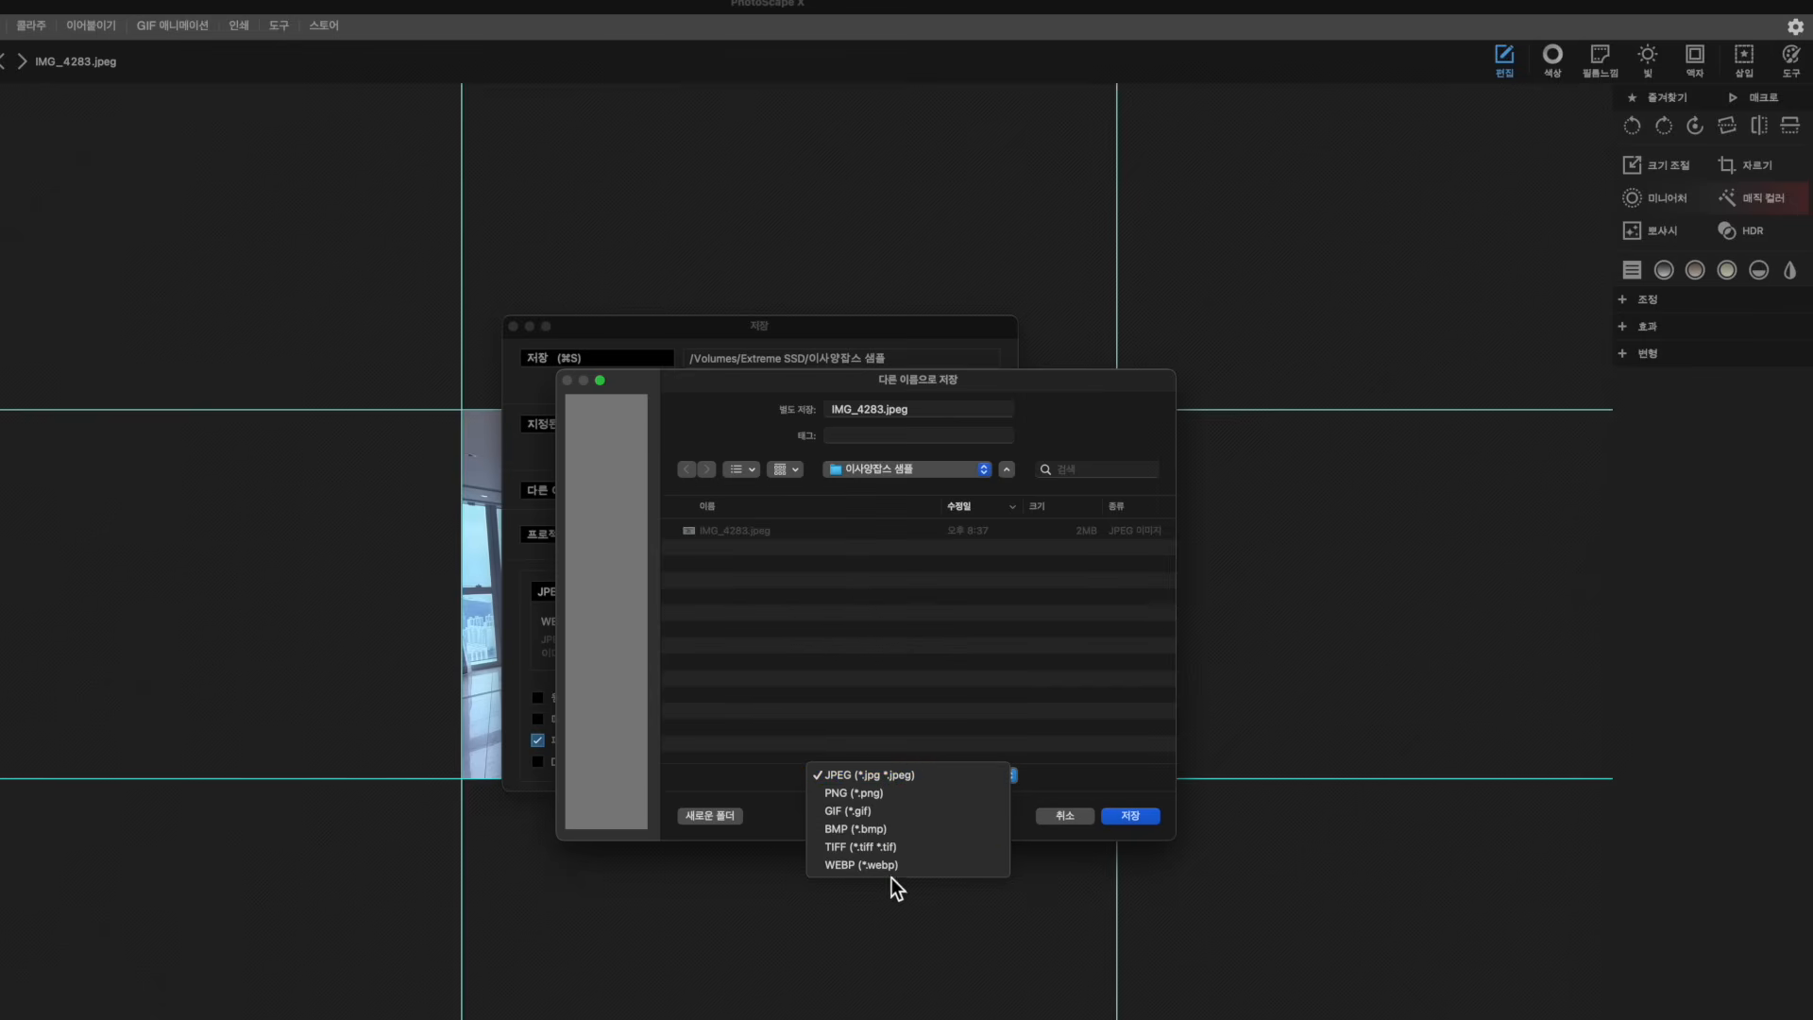
pyautogui.click(1130, 816)
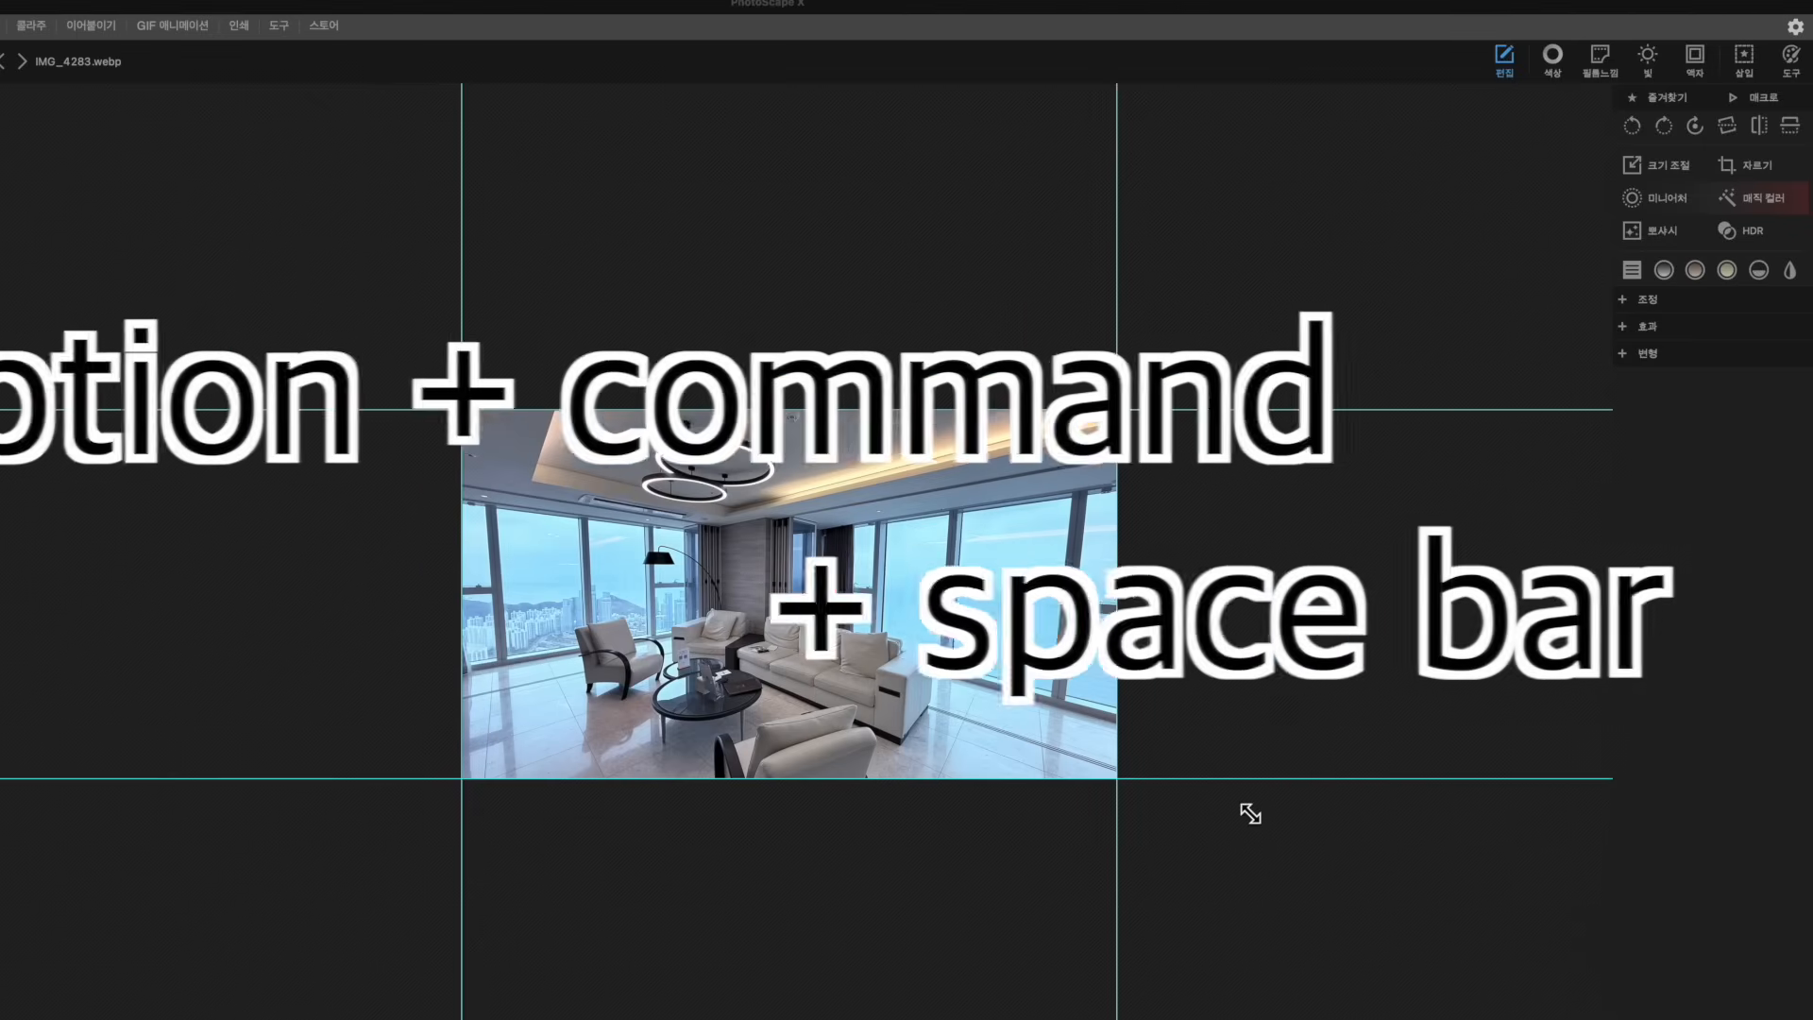
# Open Finder, narrow the Date Modified column, and compare the JPEG and WebP file details
pyautogui.press('alt+super+space')
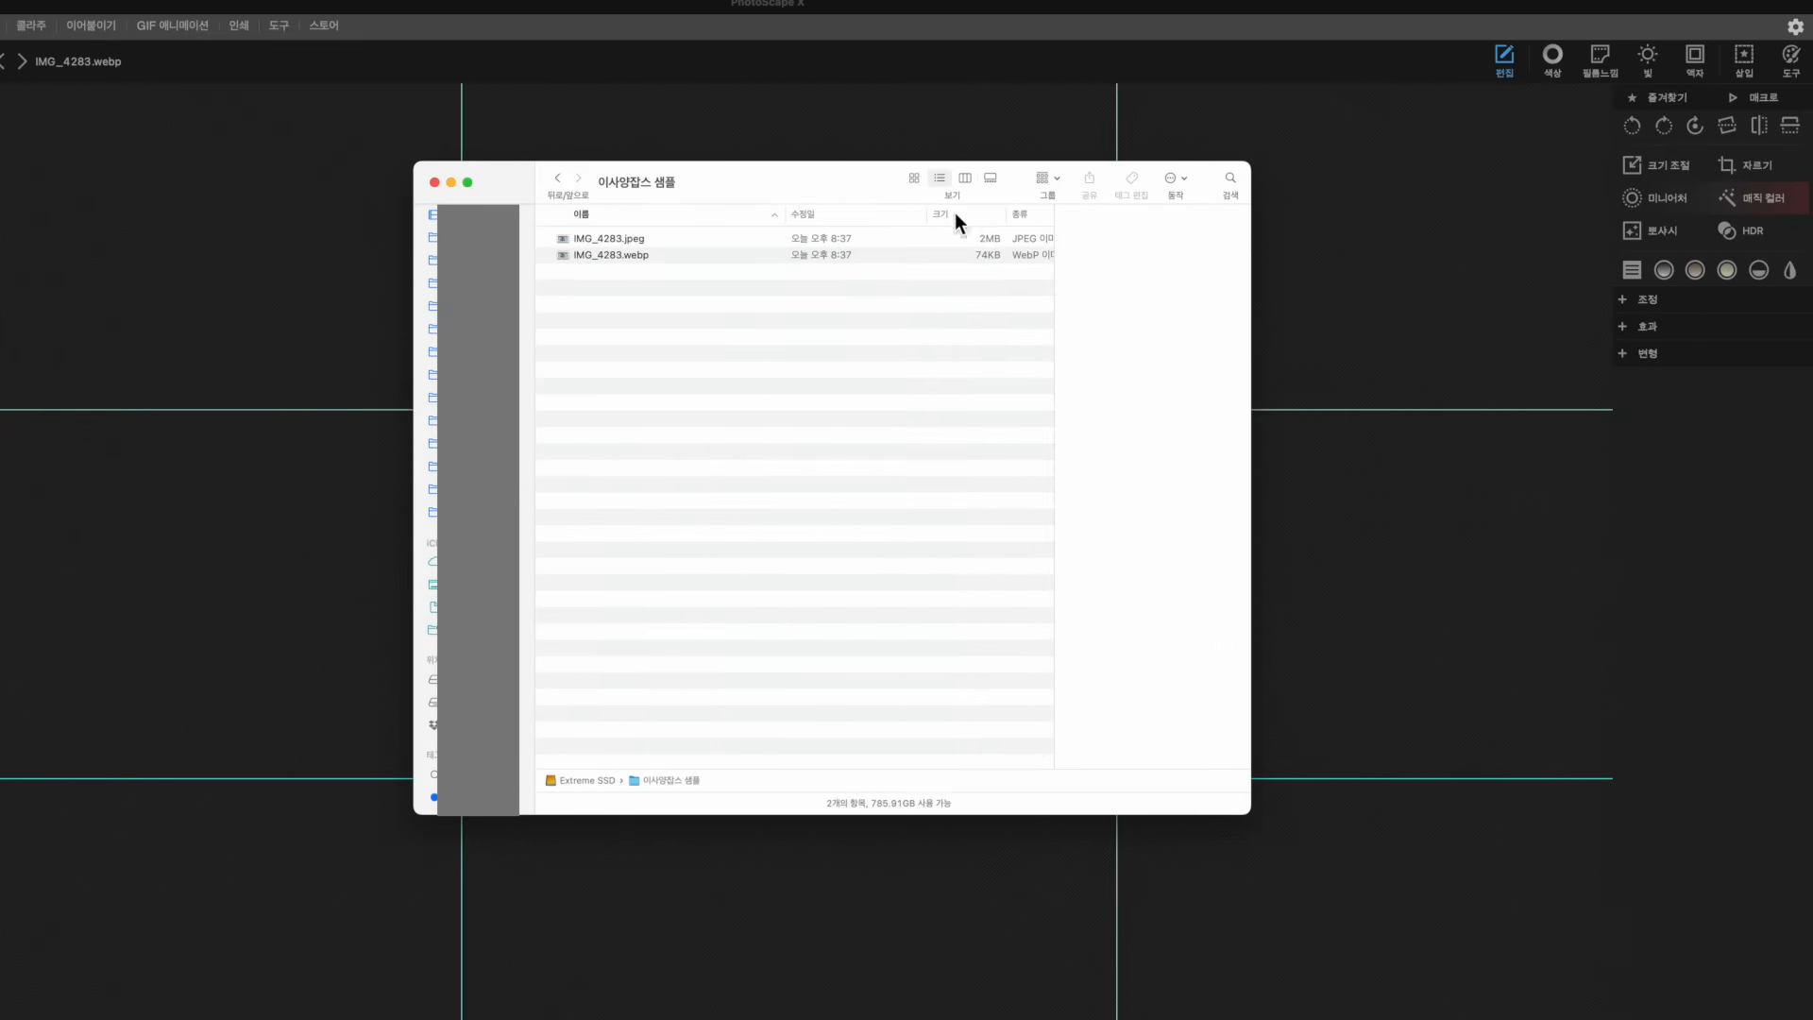
pyautogui.moveTo(927, 214); pyautogui.dragTo(882, 216)
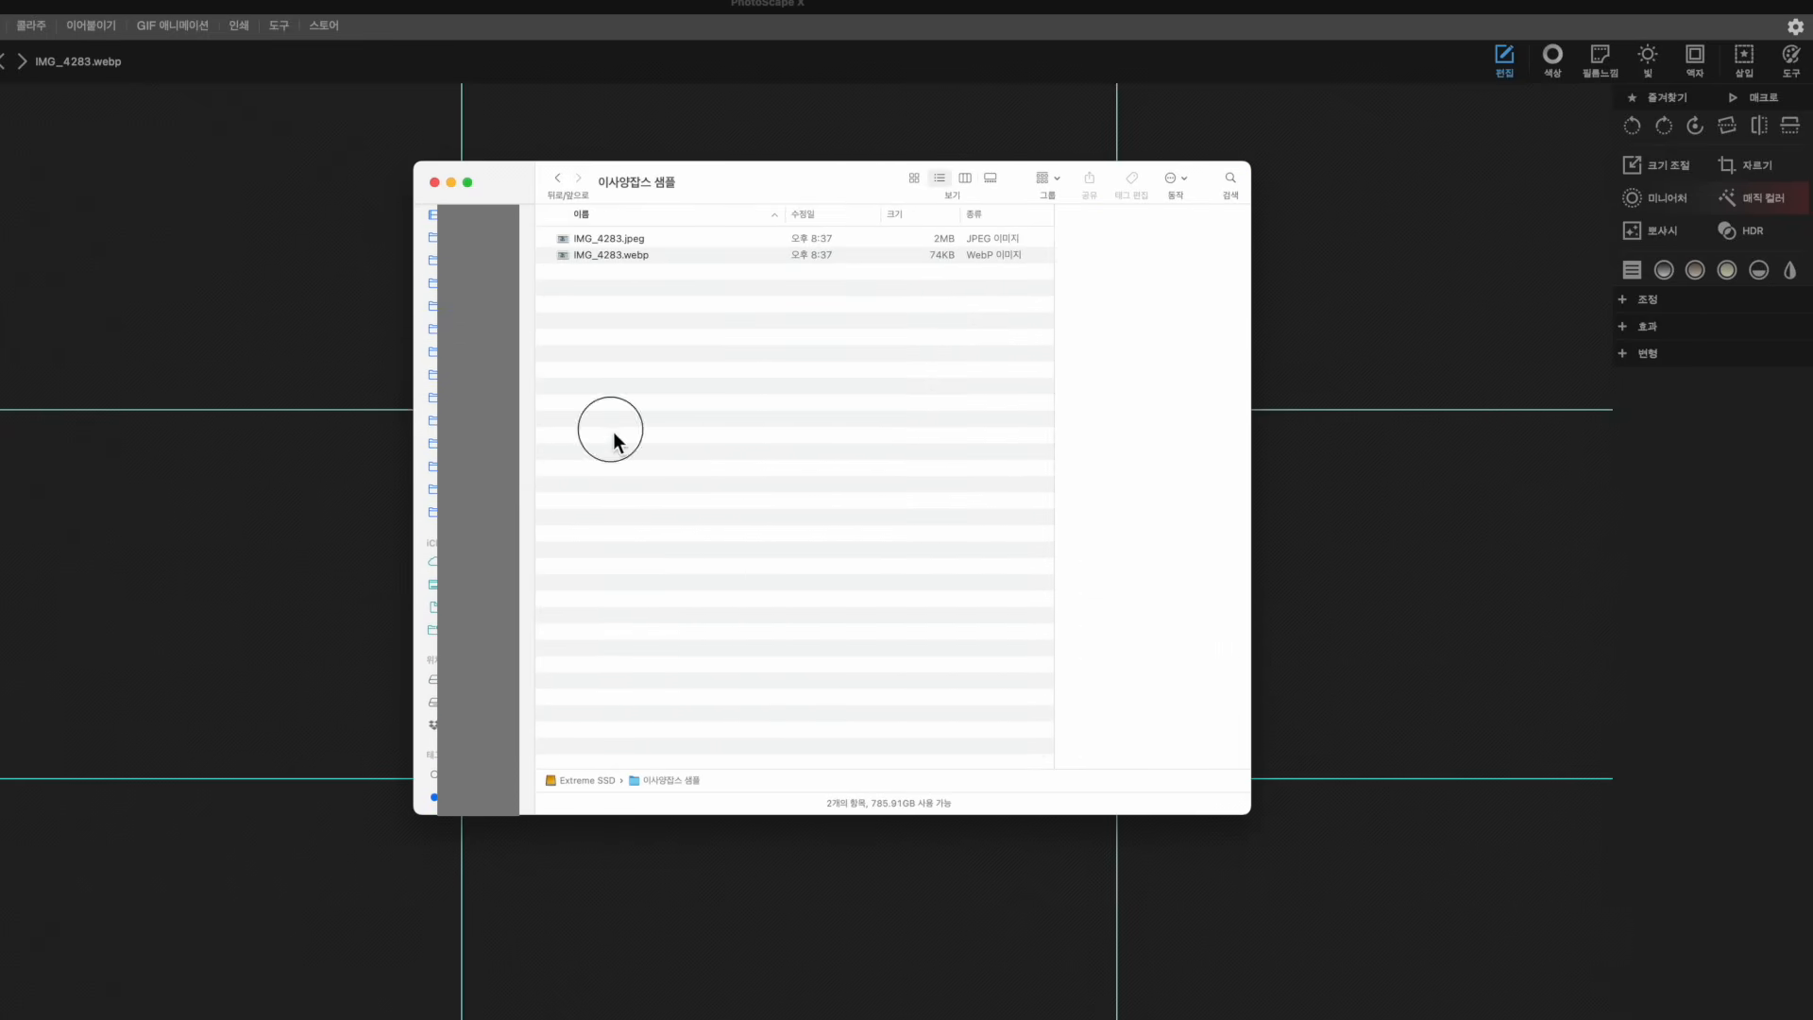
pyautogui.click(599, 243)
pyautogui.click(629, 261)
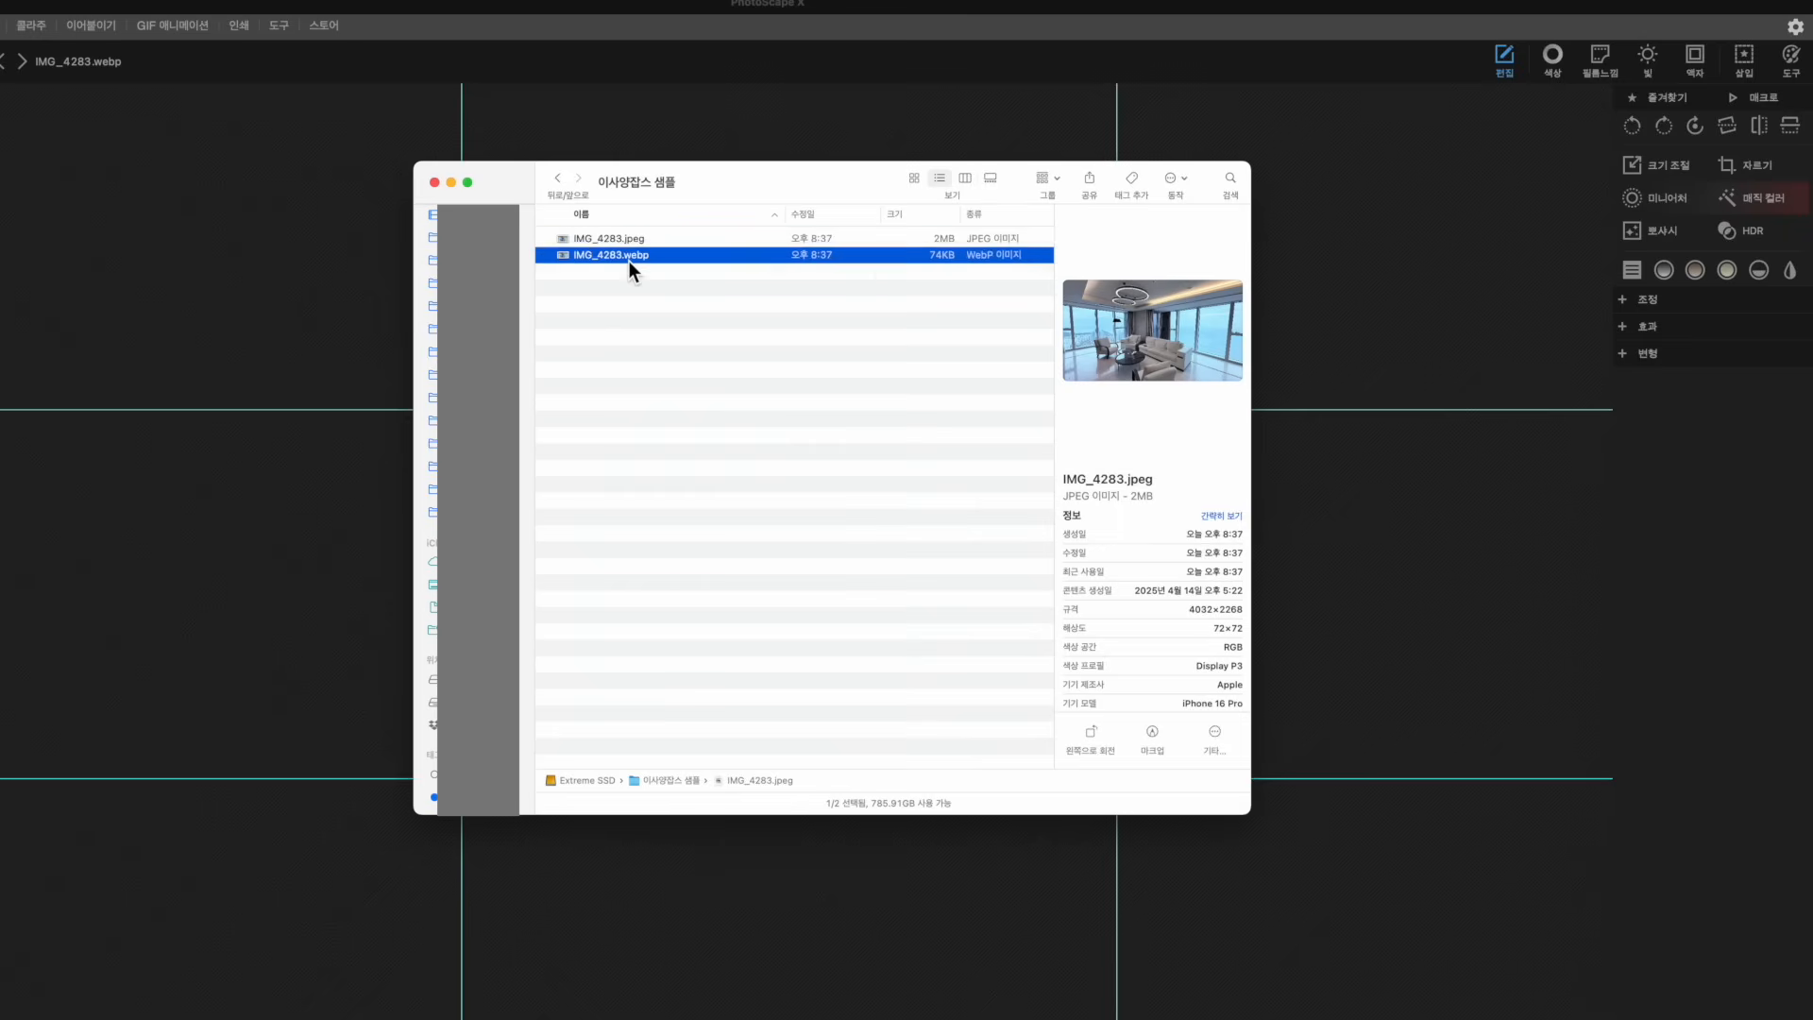
pyautogui.click(696, 240)
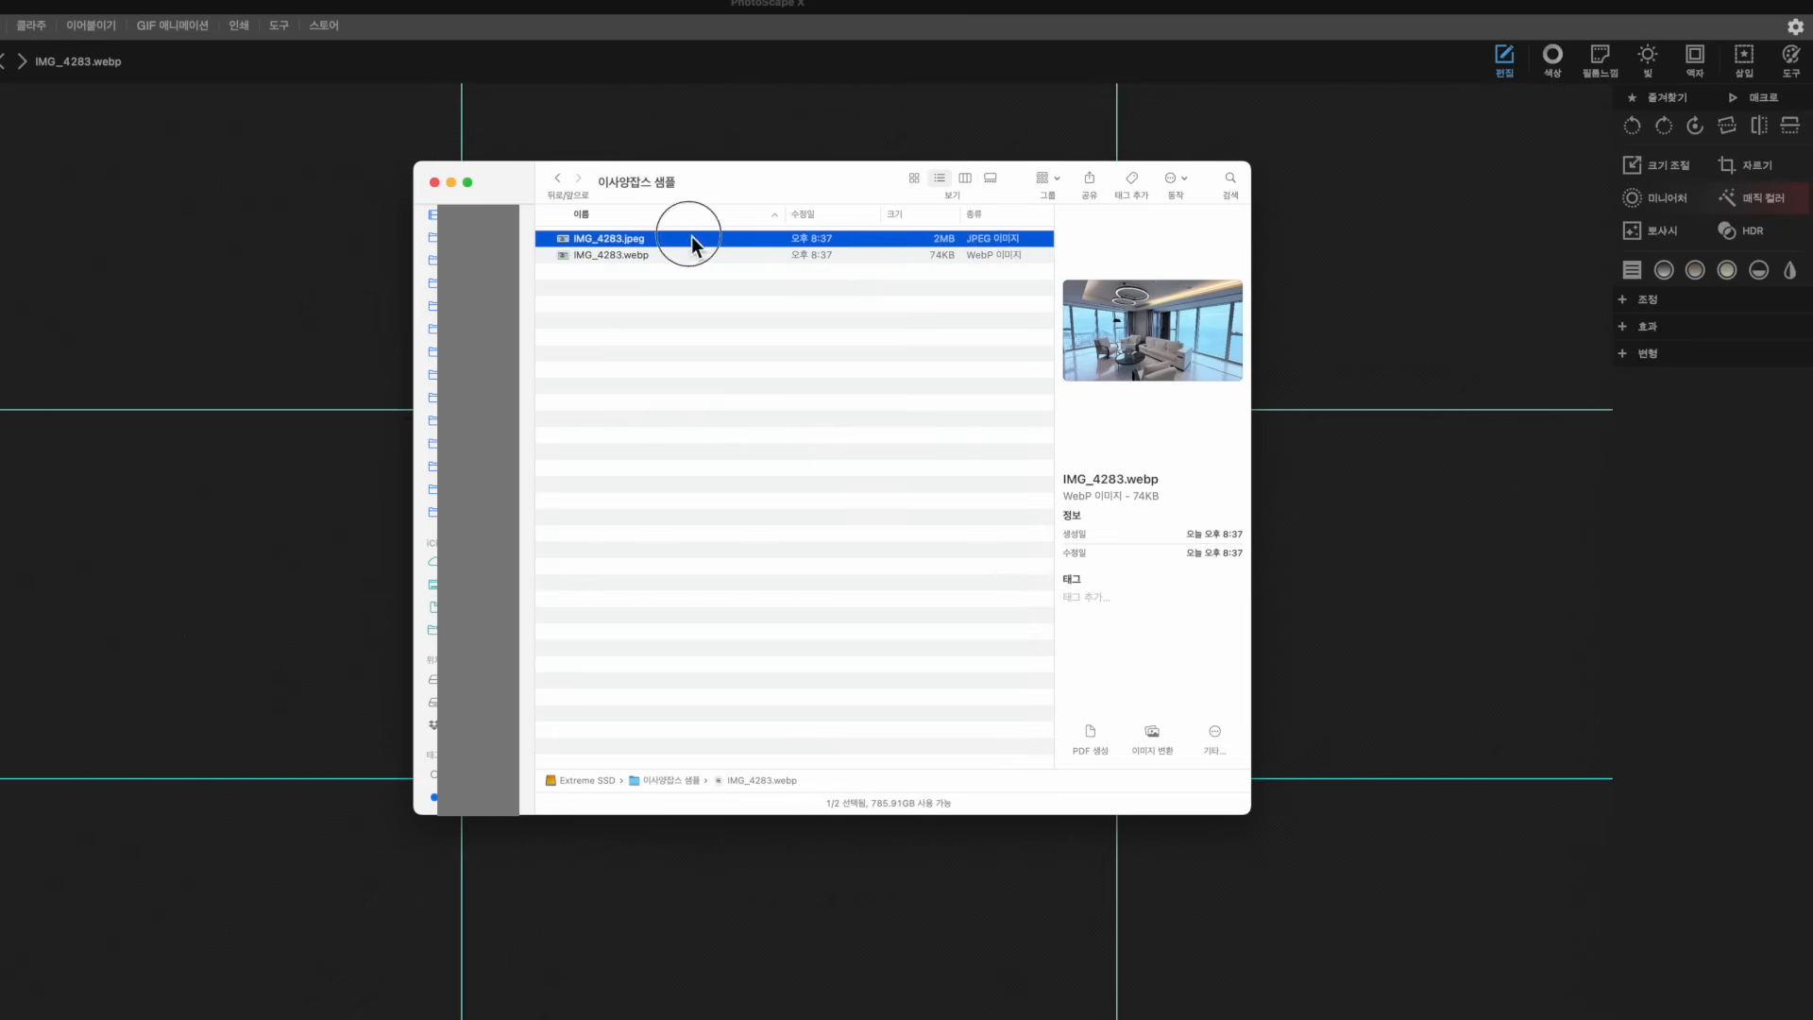
# Scroll through the JPEG's metadata in the Finder preview pane
pyautogui.scroll(-3, 1154, 582)
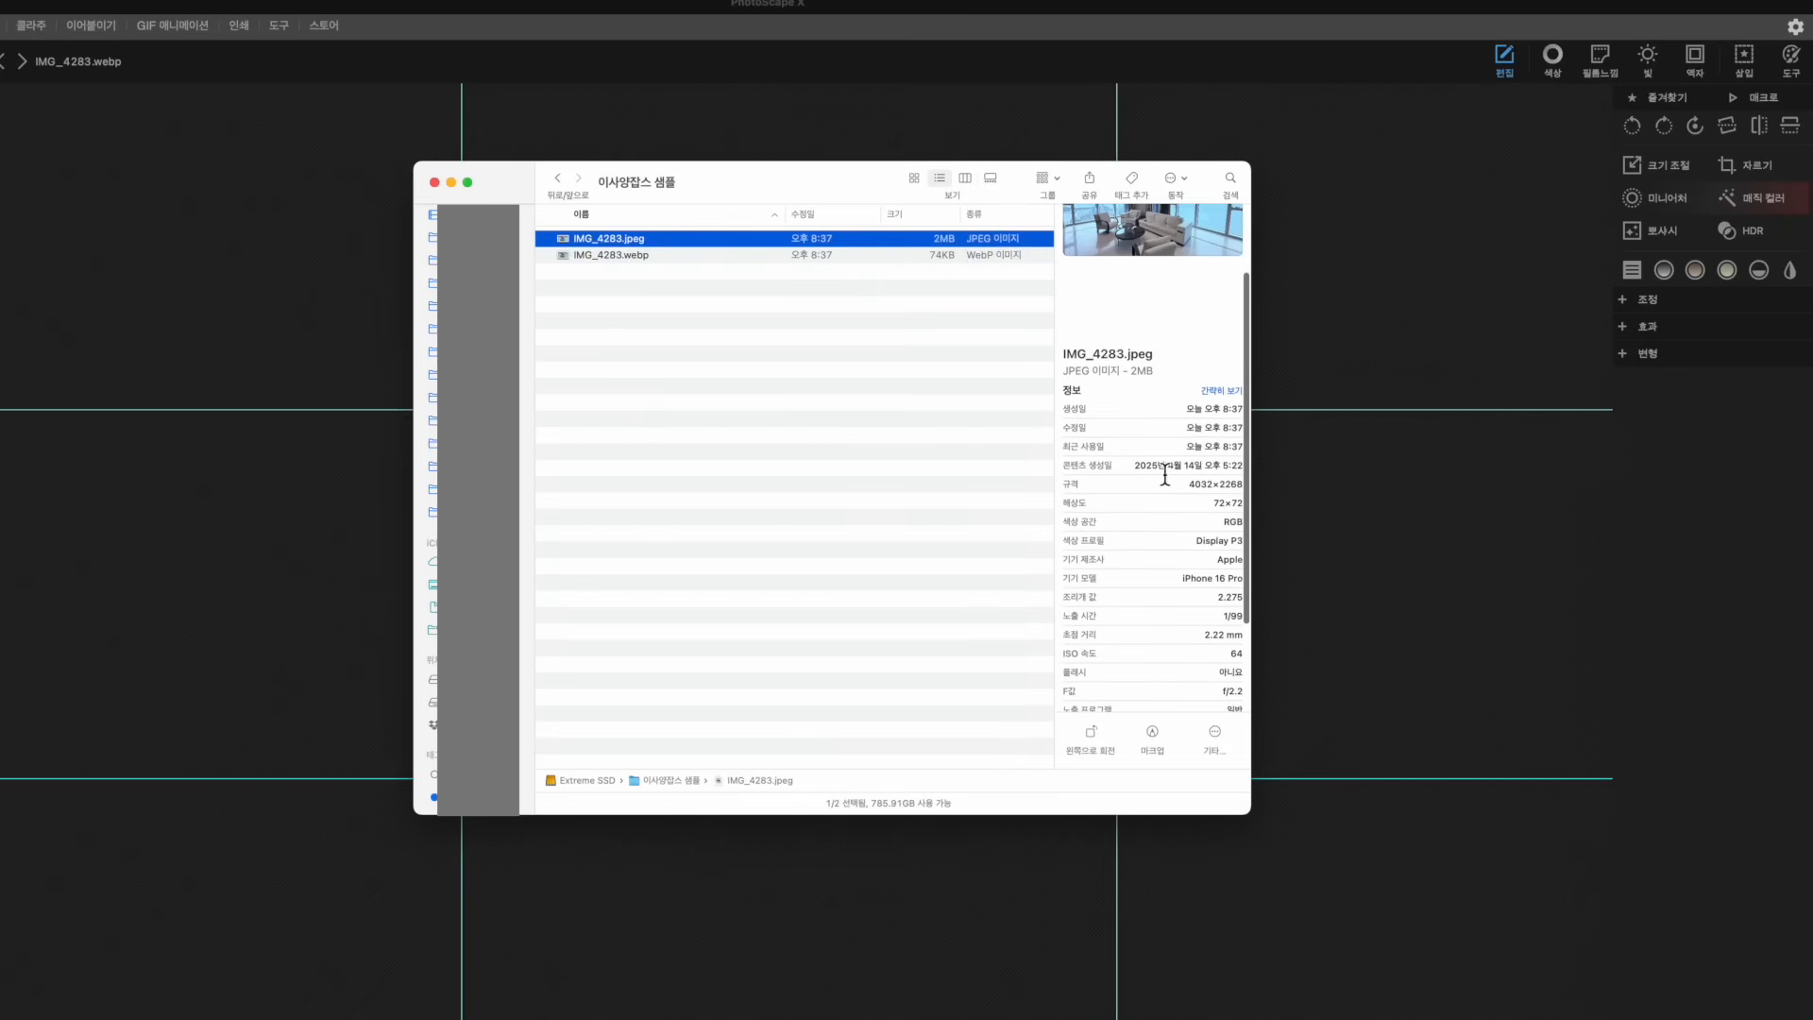
pyautogui.scroll(-2, 1185, 472)
pyautogui.scroll(-1, 1185, 418)
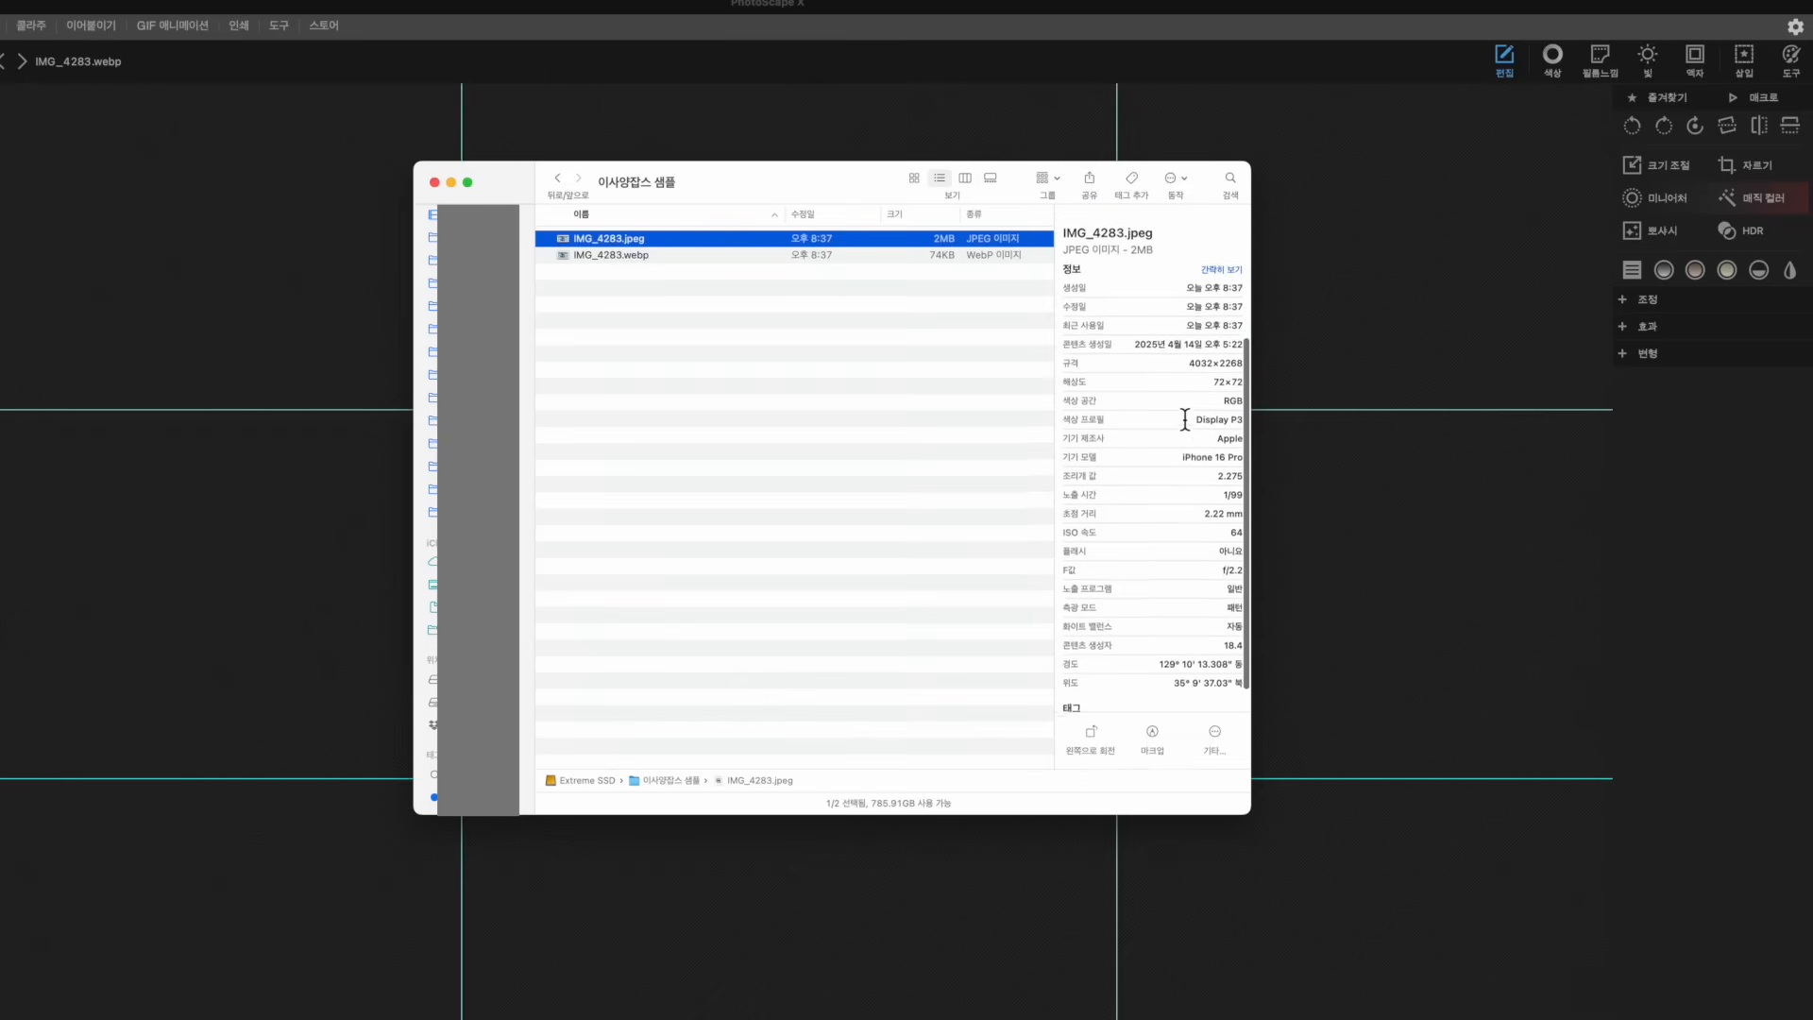
pyautogui.scroll(-1, 1203, 452)
pyautogui.click(1191, 466)
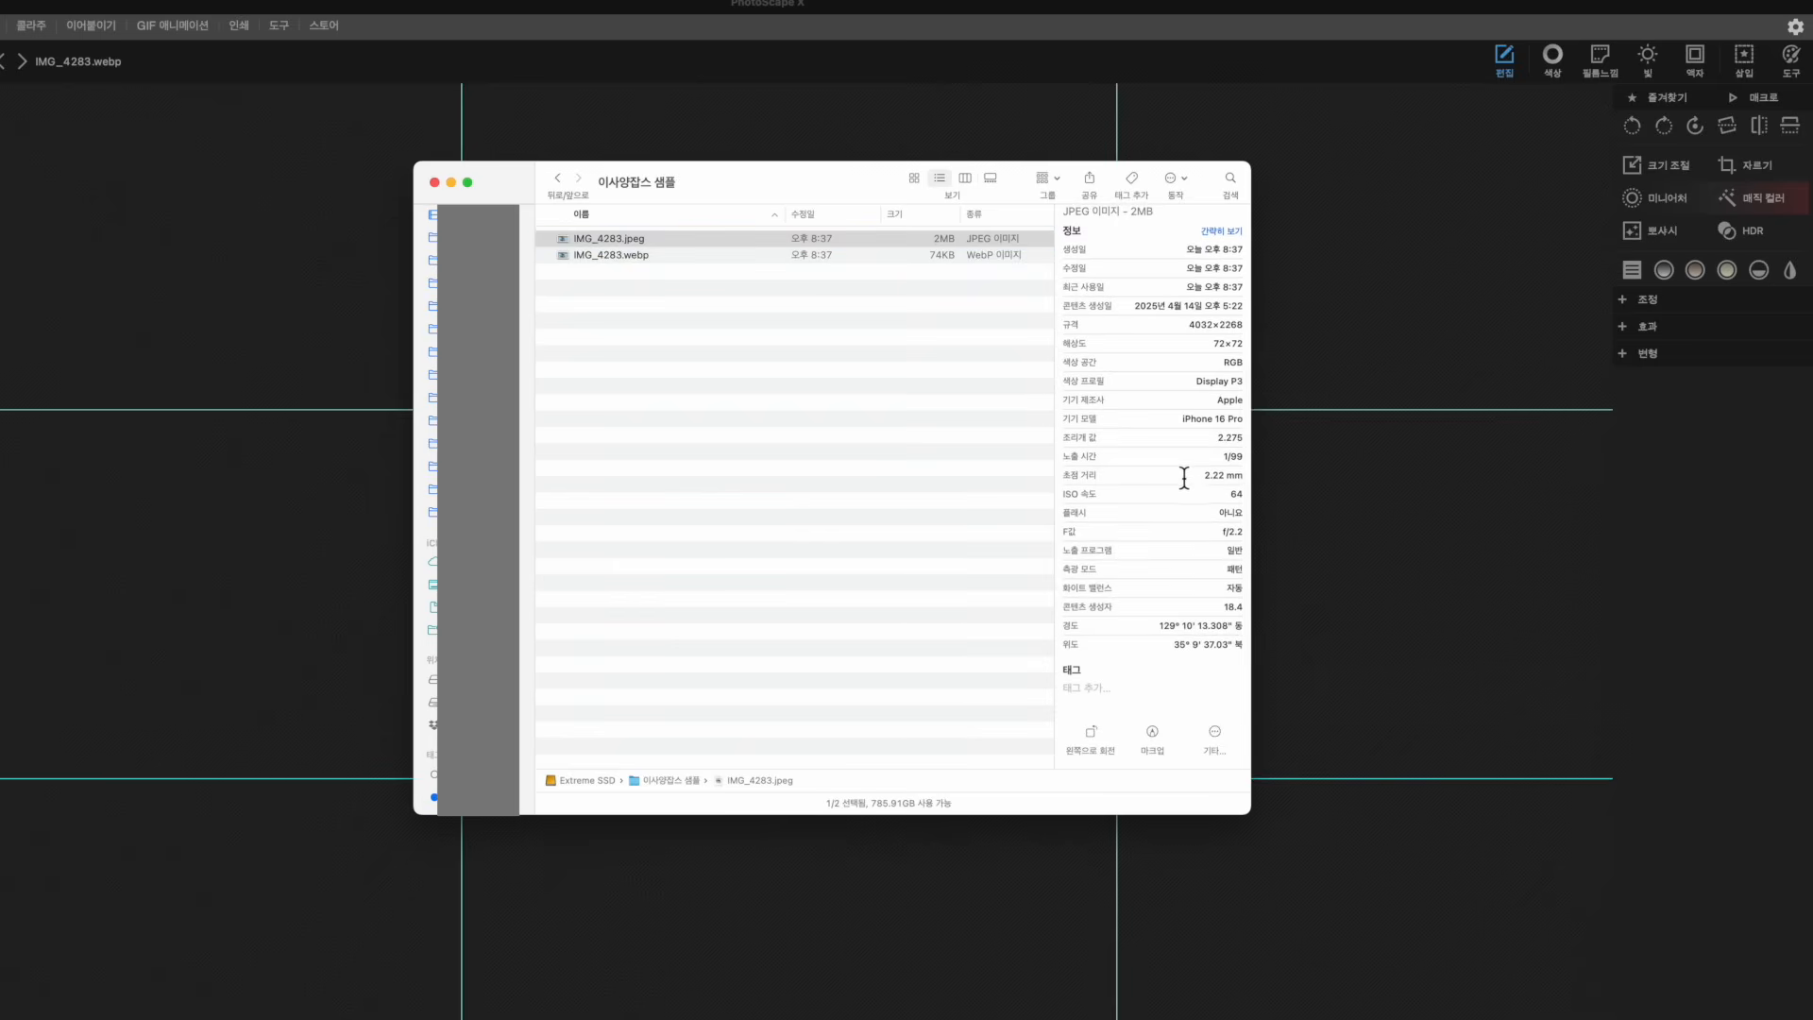
pyautogui.click(1183, 478)
pyautogui.click(1178, 498)
pyautogui.scroll(5, 1169, 654)
pyautogui.scroll(-5, 1169, 654)
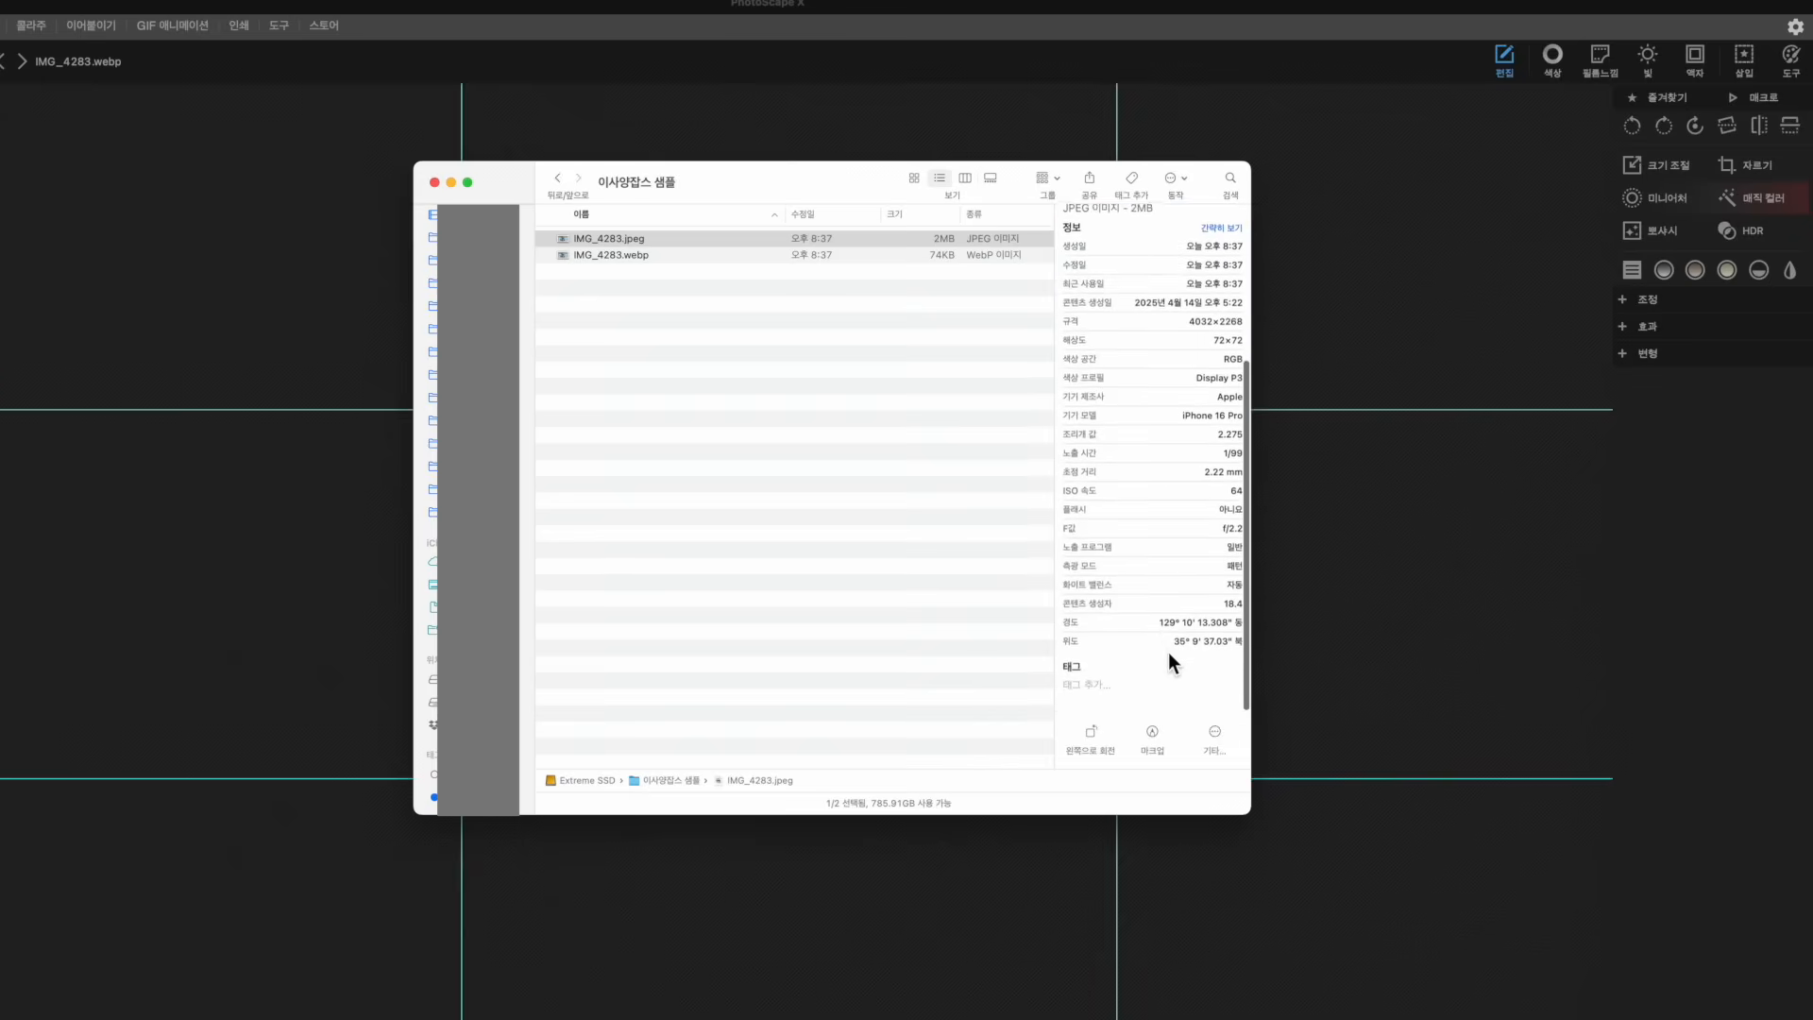
pyautogui.scroll(5, 1170, 654)
pyautogui.scroll(-6, 1169, 654)
pyautogui.scroll(1, 1169, 662)
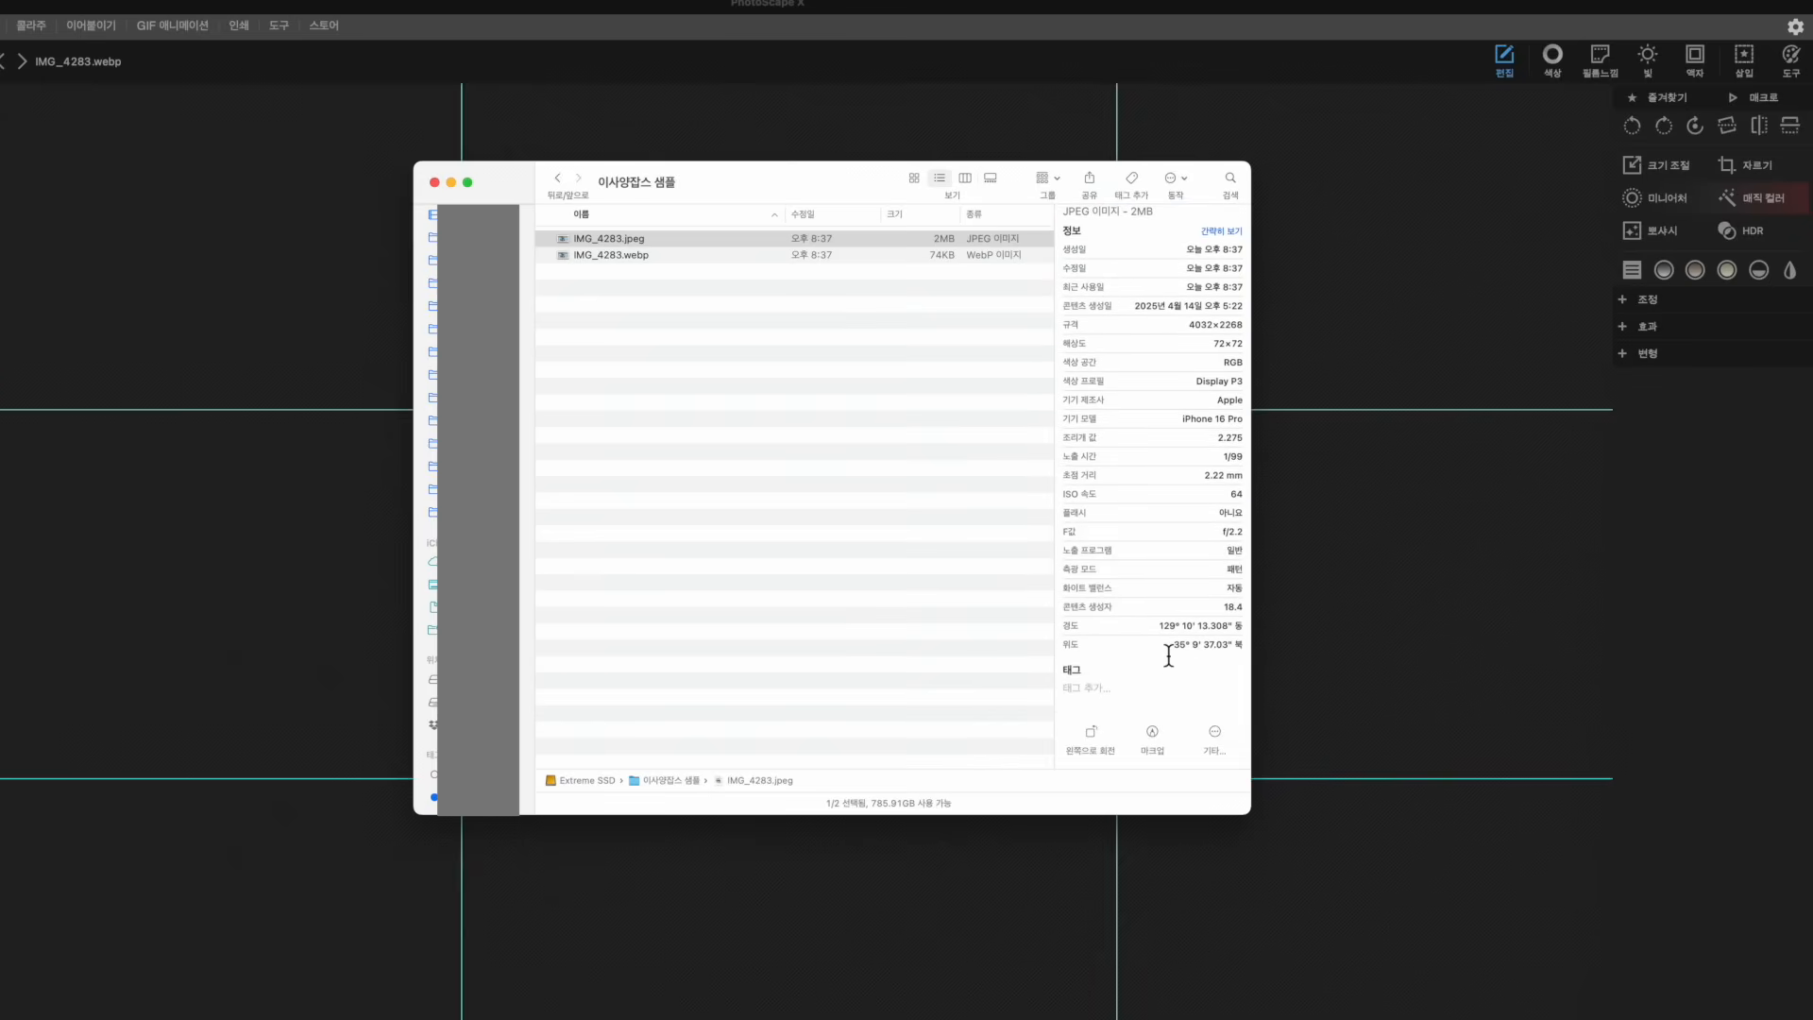
pyautogui.scroll(4, 1169, 655)
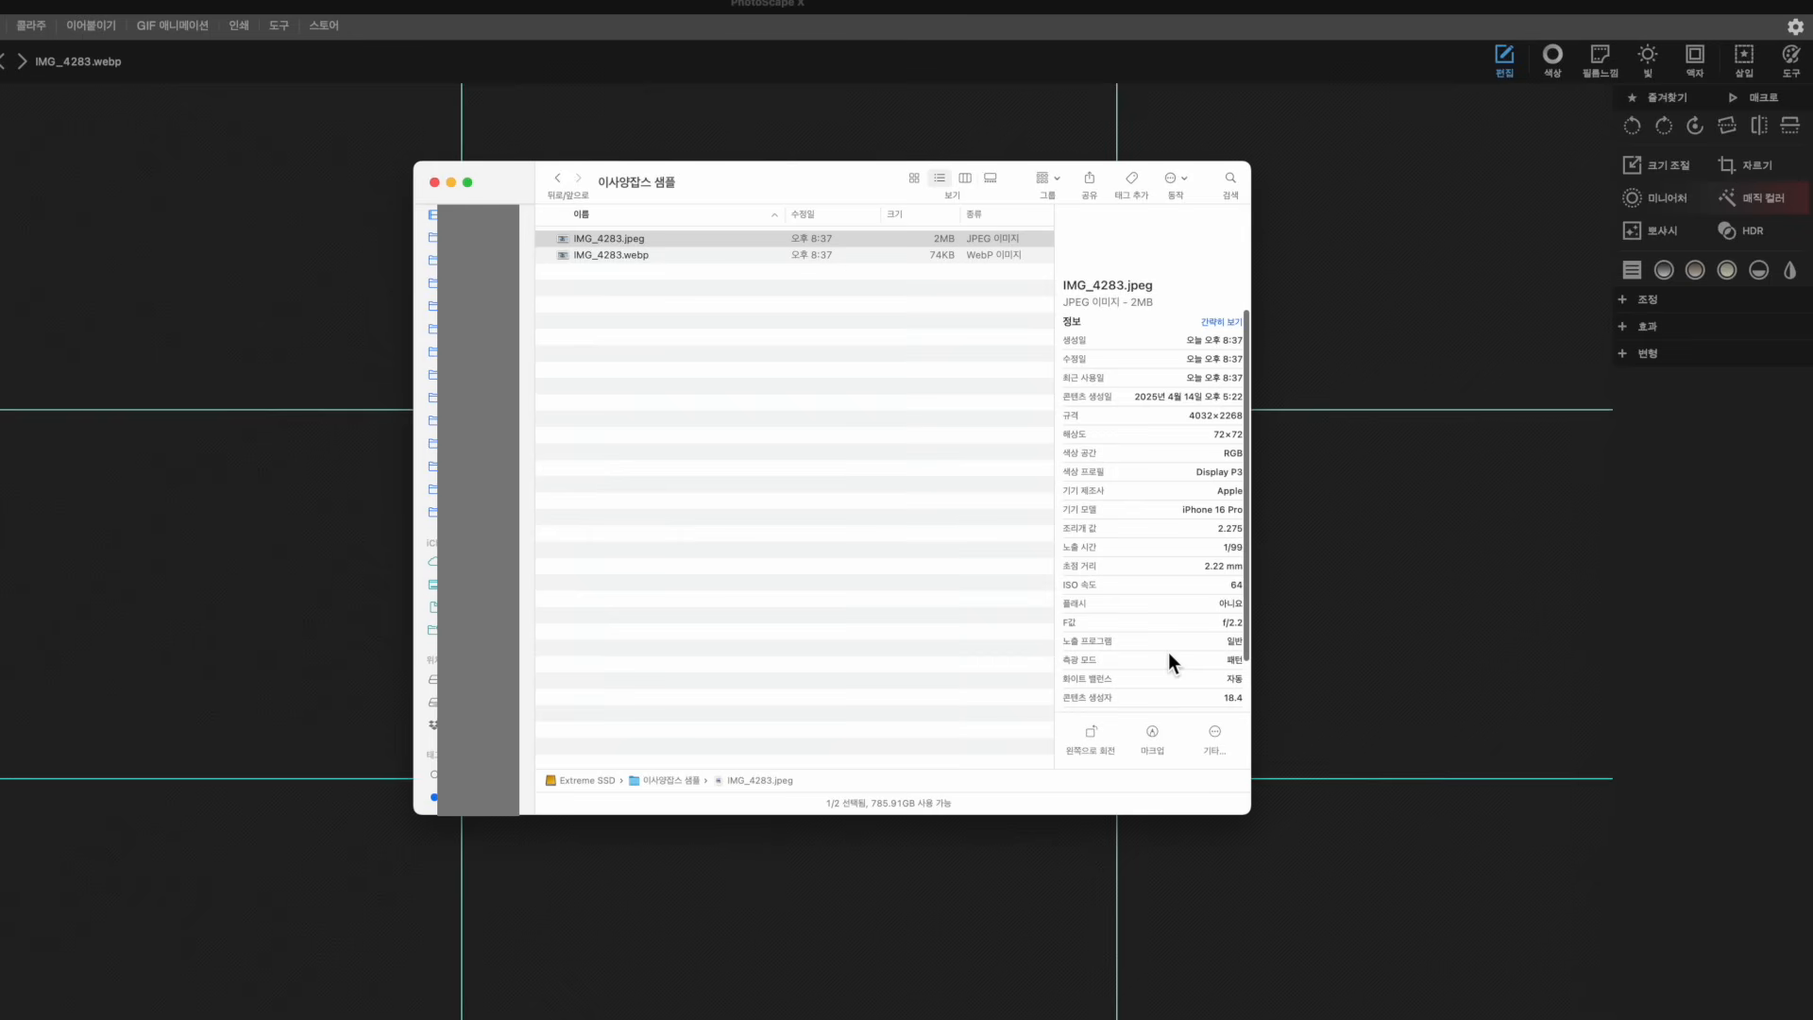
pyautogui.scroll(-4, 1169, 661)
pyautogui.scroll(5, 1169, 662)
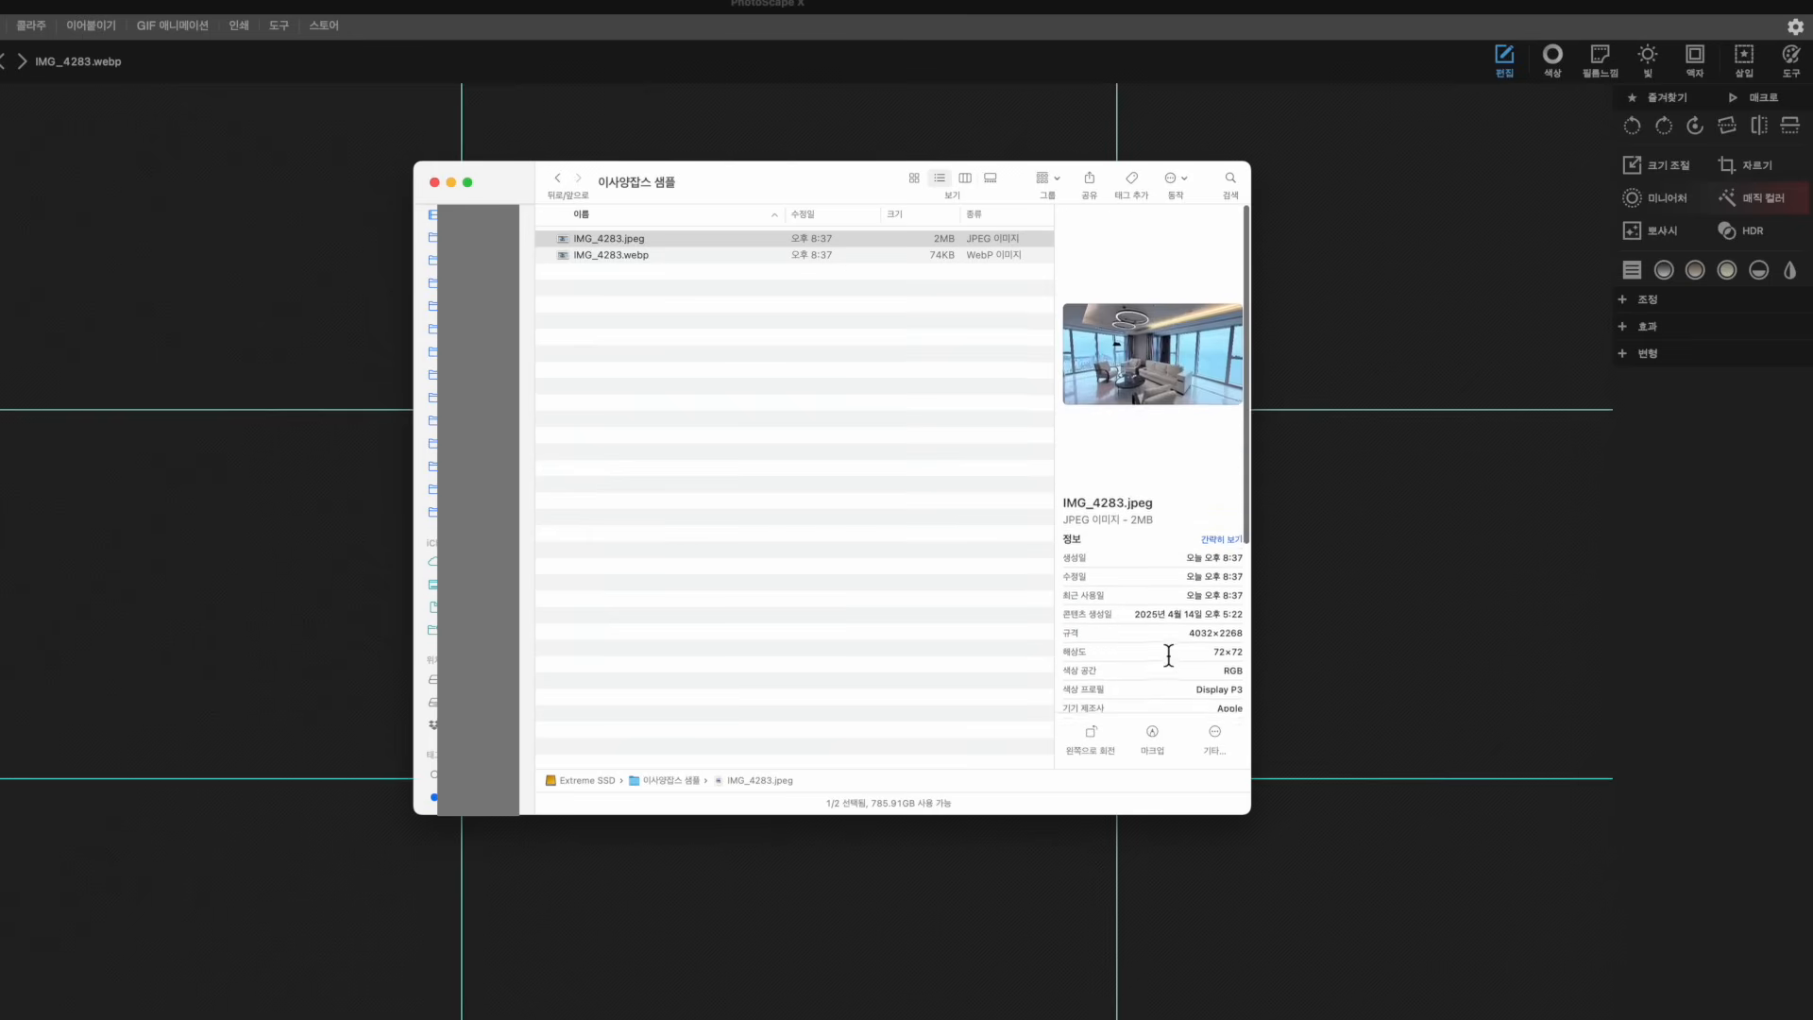
pyautogui.scroll(-6, 1169, 661)
pyautogui.scroll(5, 1169, 652)
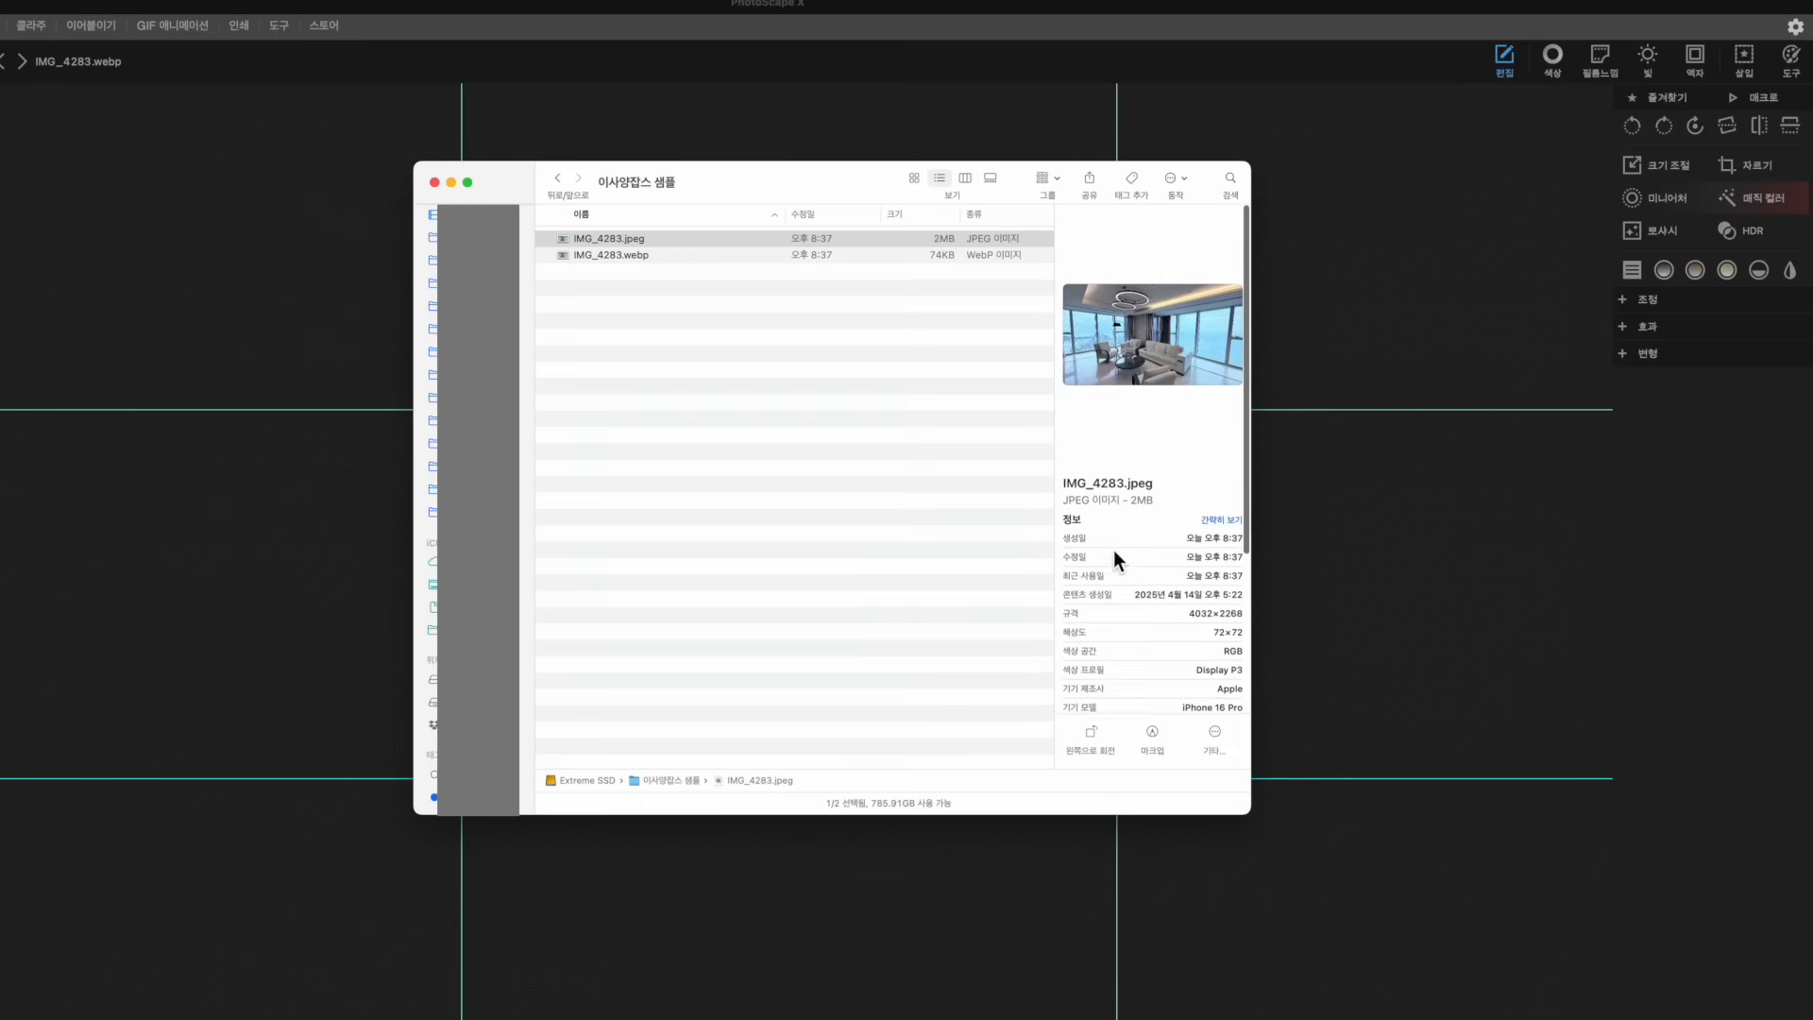
# Recheck the 74KB WebP copy against the 2MB JPEG, briefly starting then cancelling a rename
pyautogui.click(653, 255)
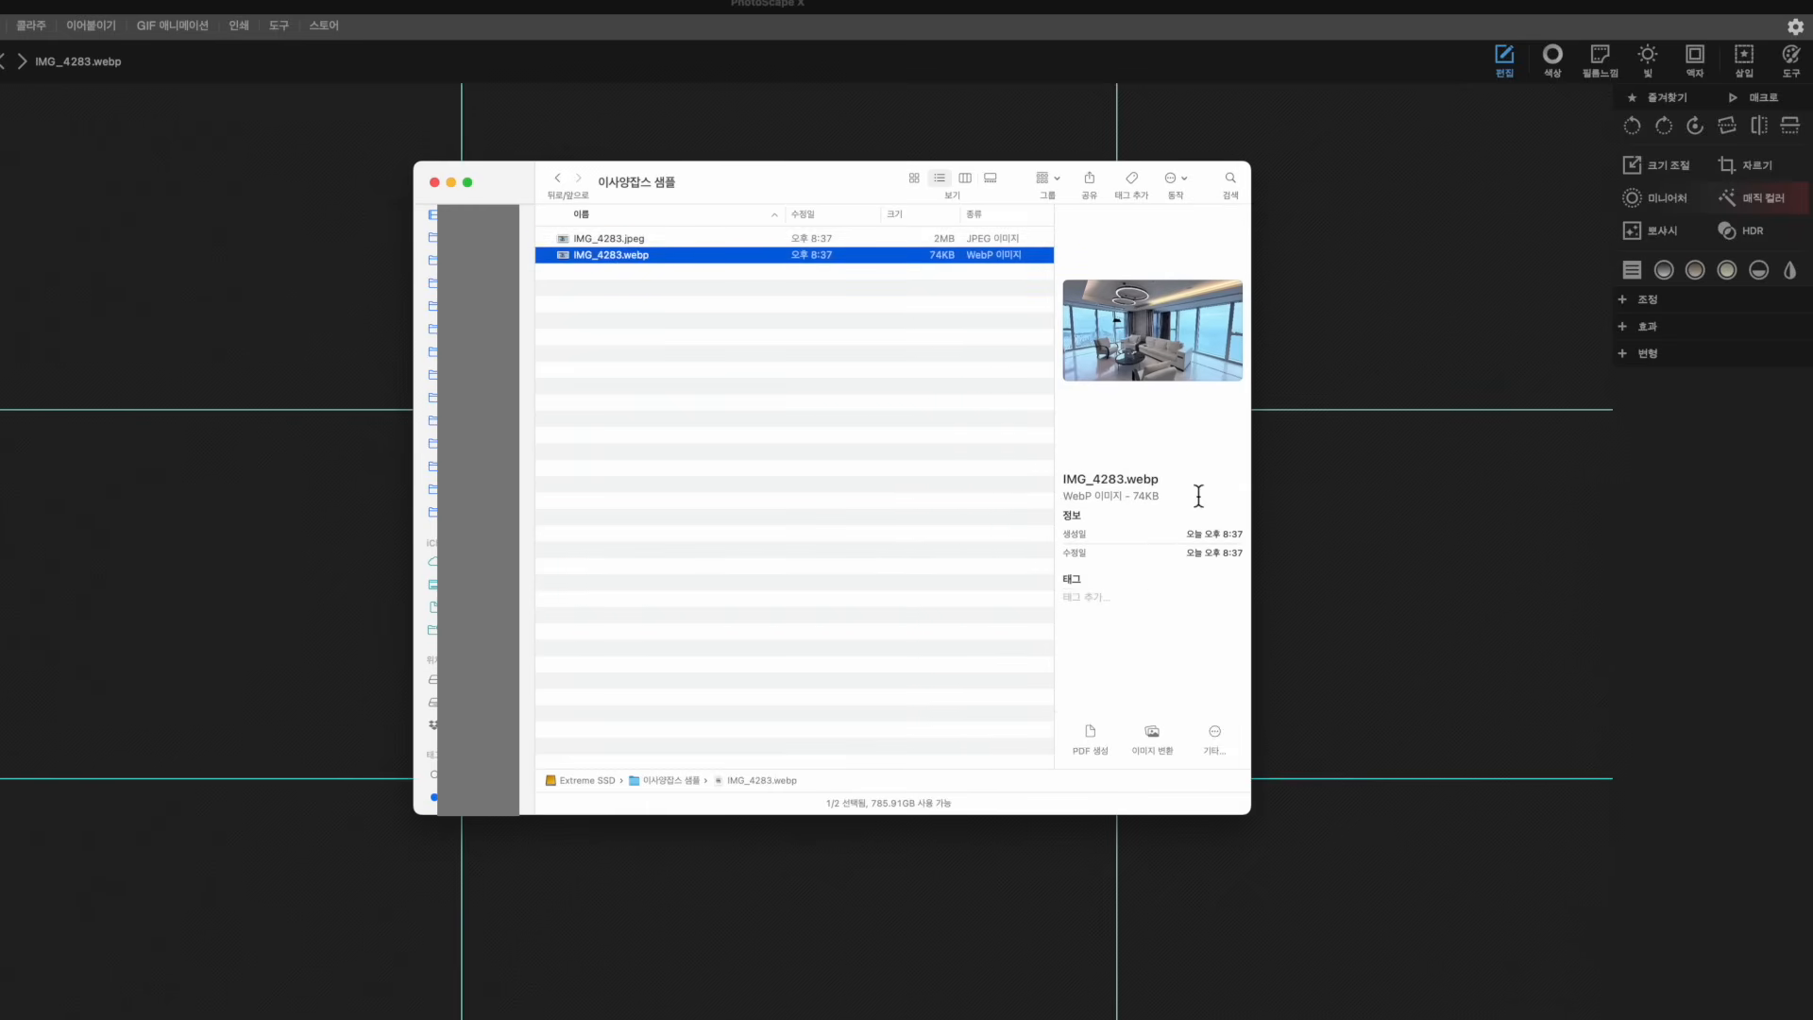
pyautogui.click(659, 268)
pyautogui.click(659, 260)
pyautogui.click(713, 331)
pyautogui.click(648, 241)
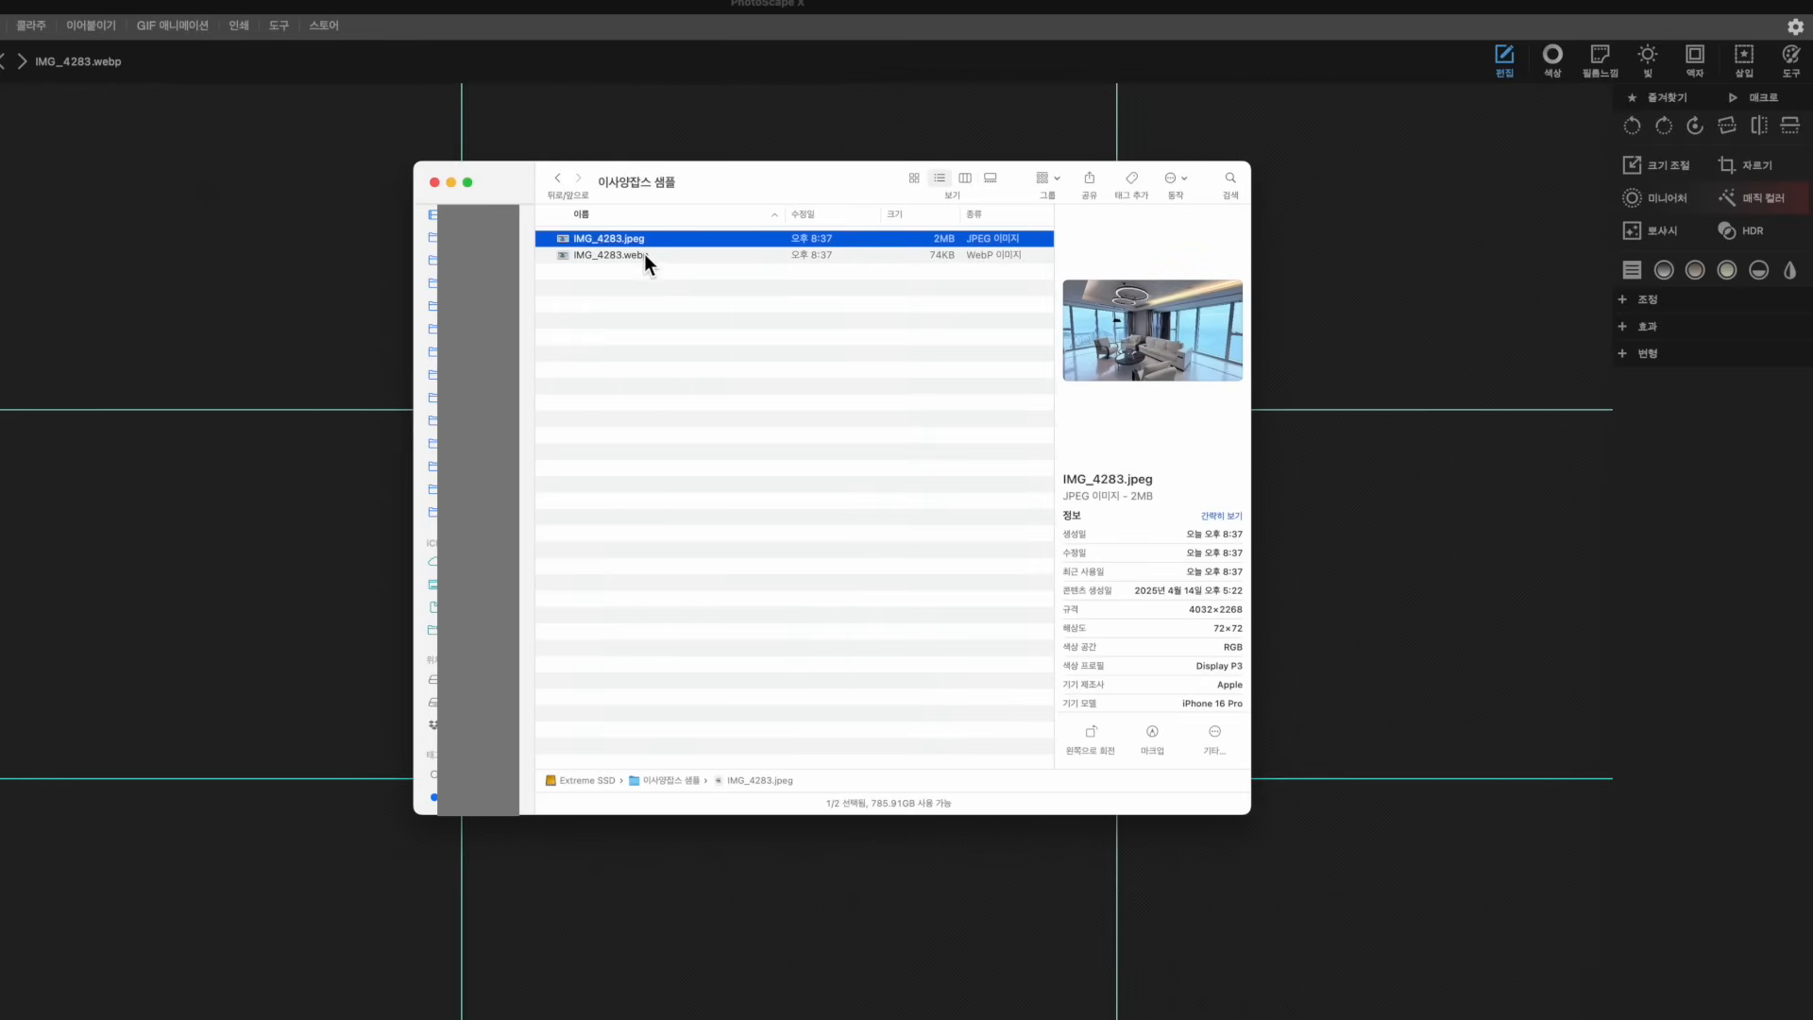
pyautogui.click(648, 255)
pyautogui.press('Return')
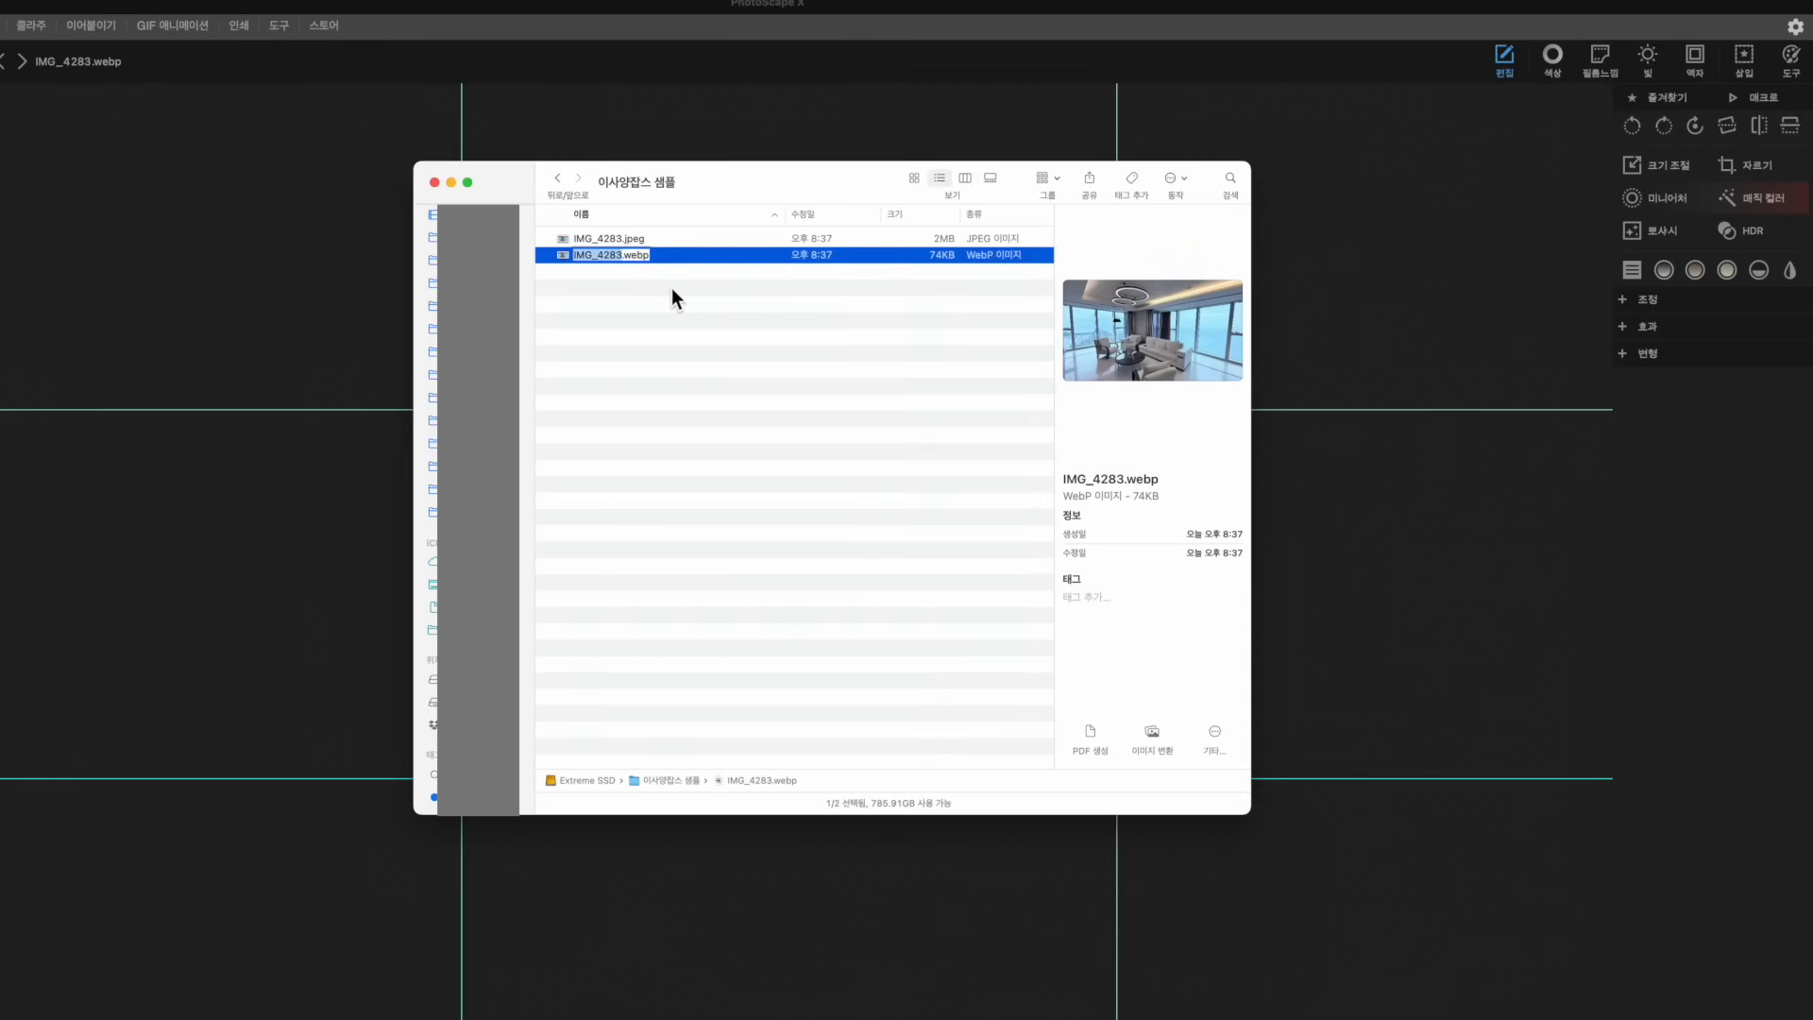
pyautogui.press('Return')
pyautogui.press('Return')
pyautogui.press('Return')
pyautogui.press('Return')
pyautogui.press('Return')
pyautogui.press('Return')
pyautogui.press('Return')
pyautogui.press('space')
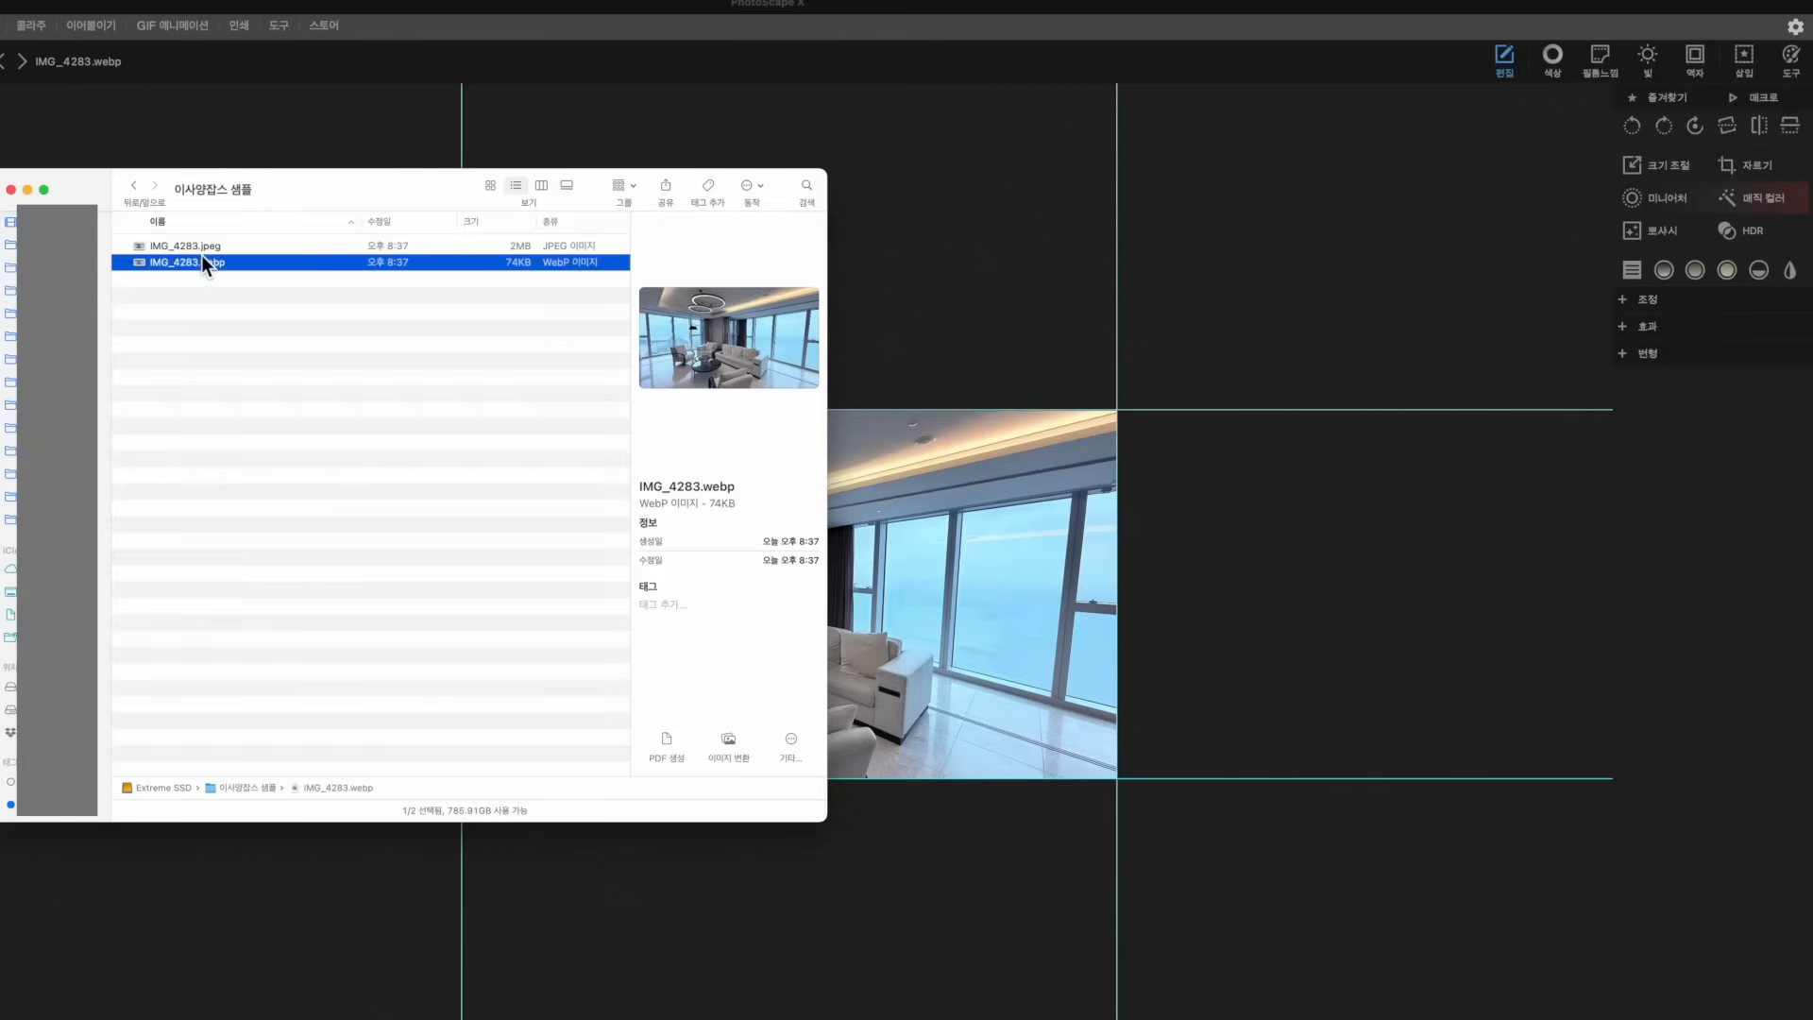
pyautogui.press('Up')
pyautogui.press('Down')
pyautogui.press('space')
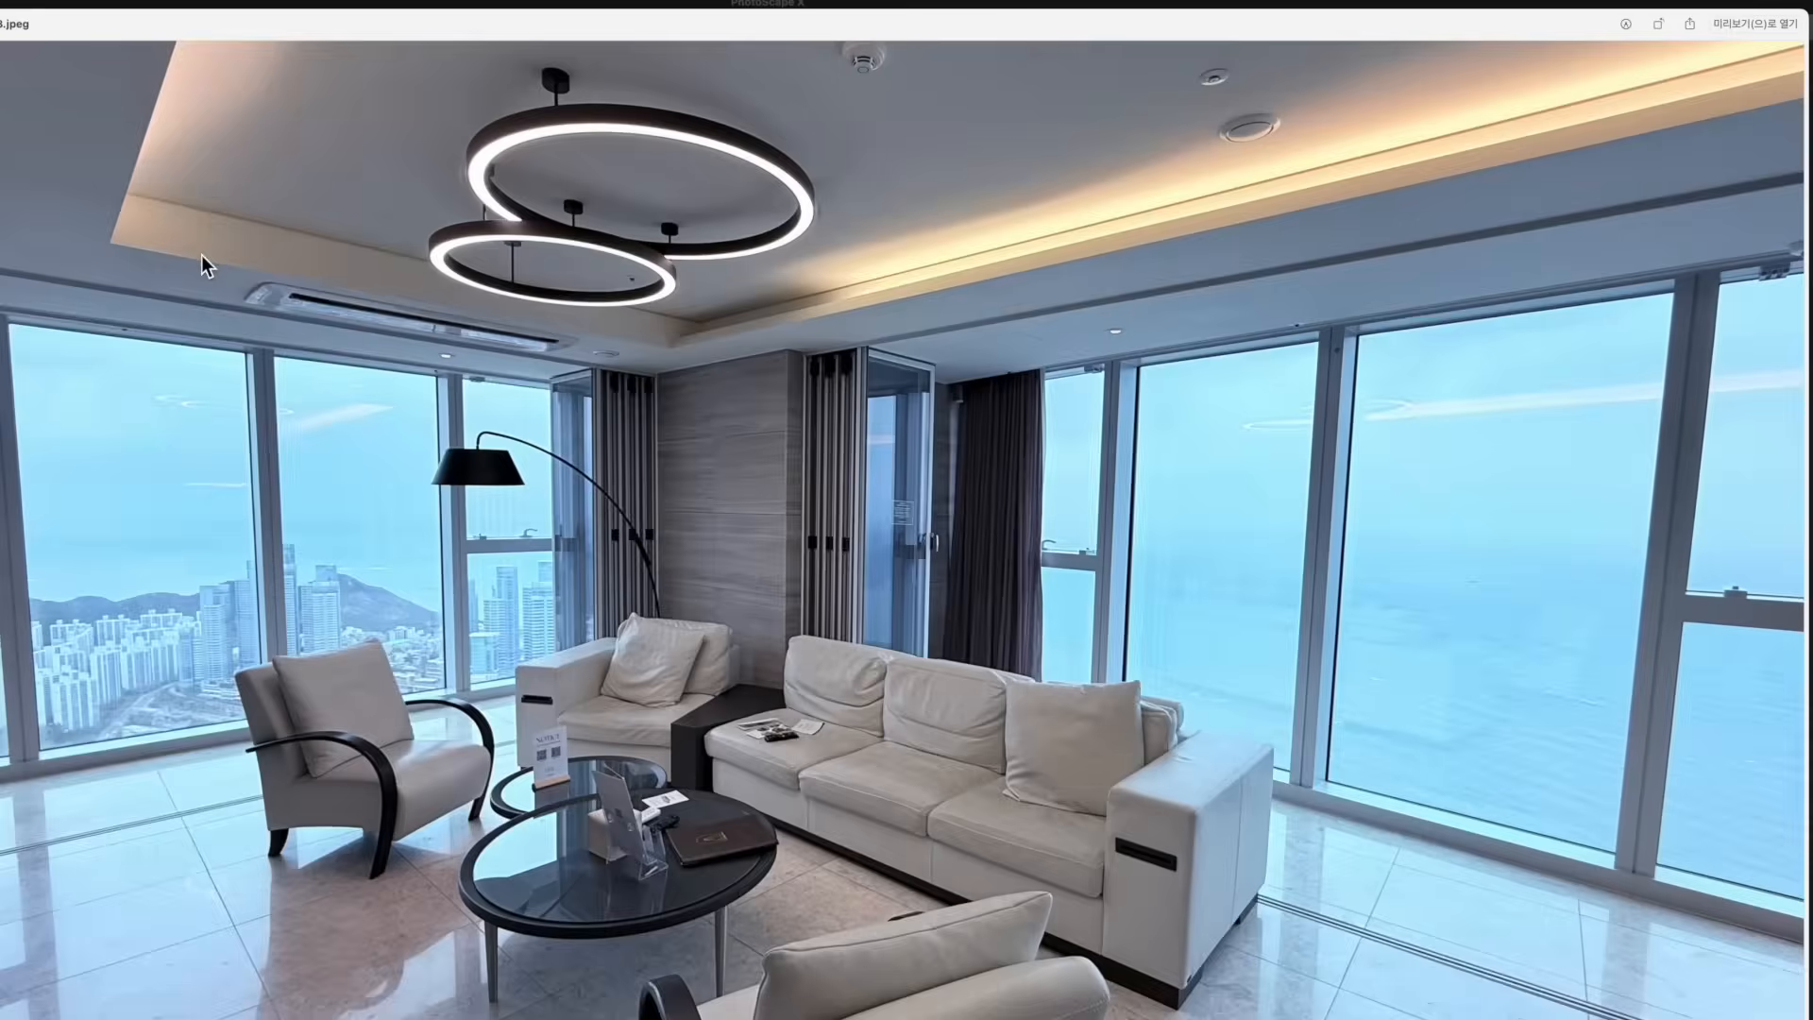
pyautogui.press('space')
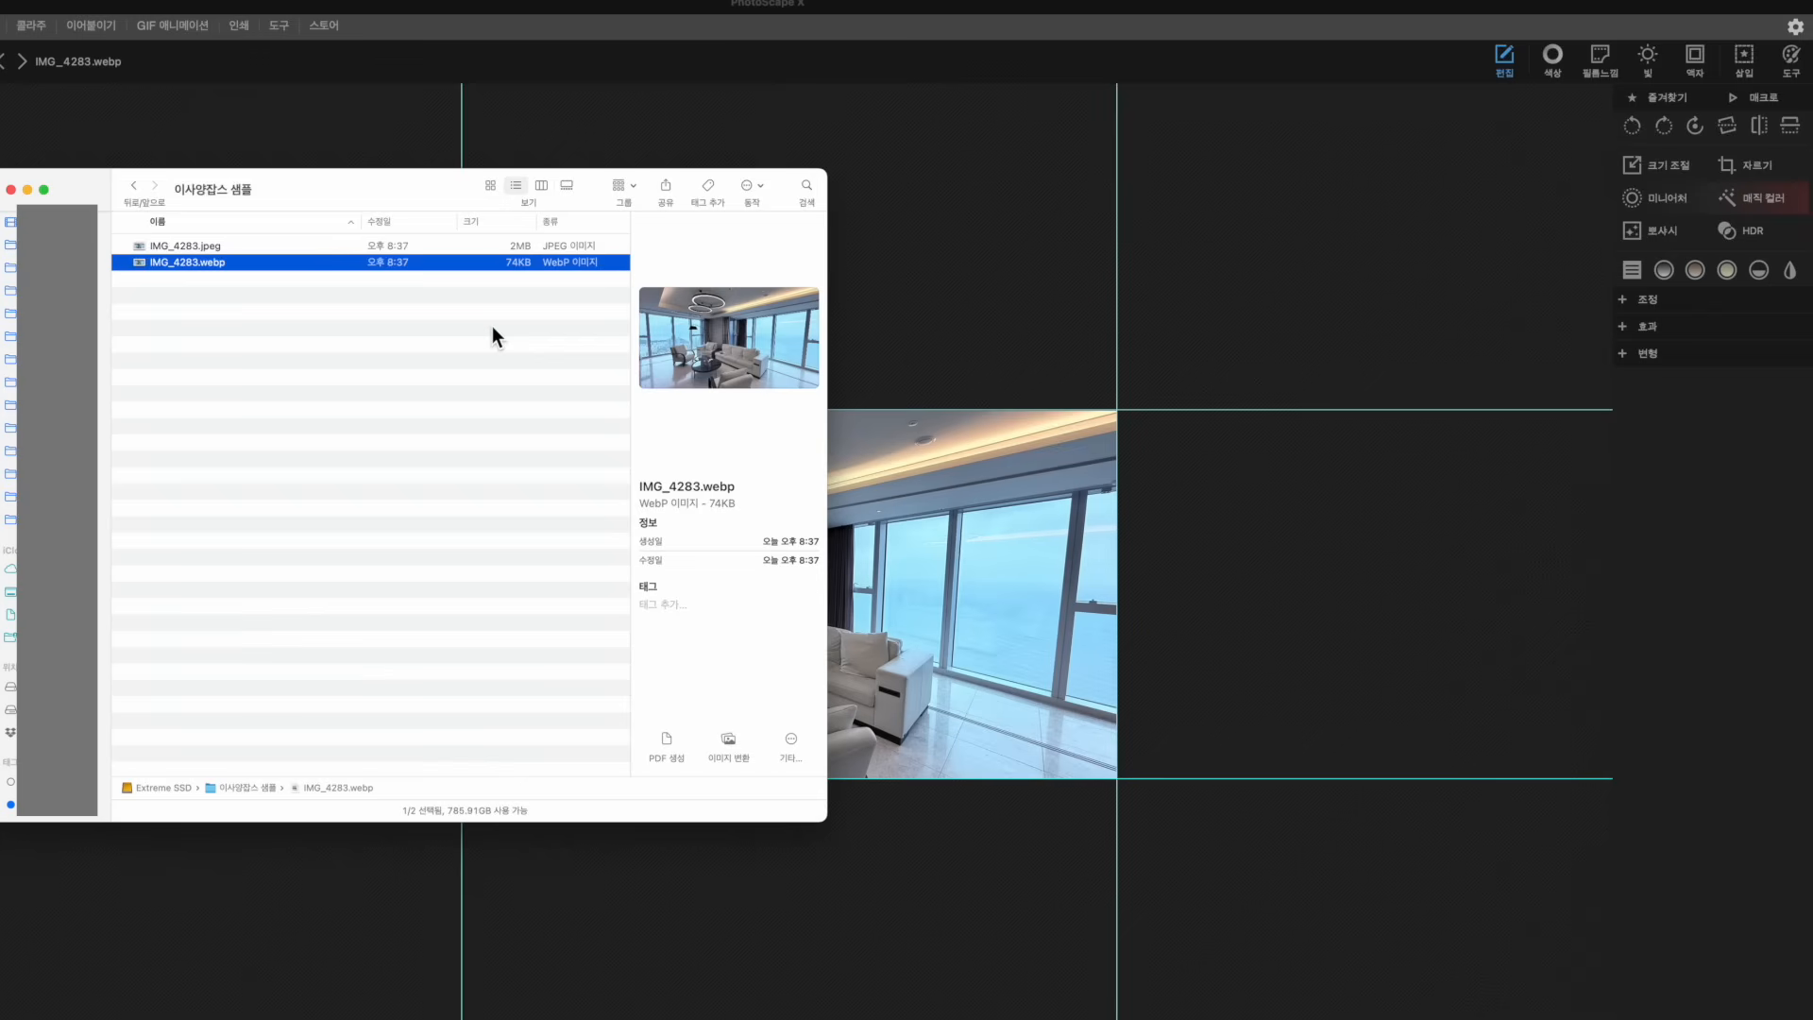
# Rename IMG_4283.webp to 부산-엘시티-88층-파노라마뷰.webp
pyautogui.press('Return')
pyautogui.write('부산-엘시티-88층-ㅍ')
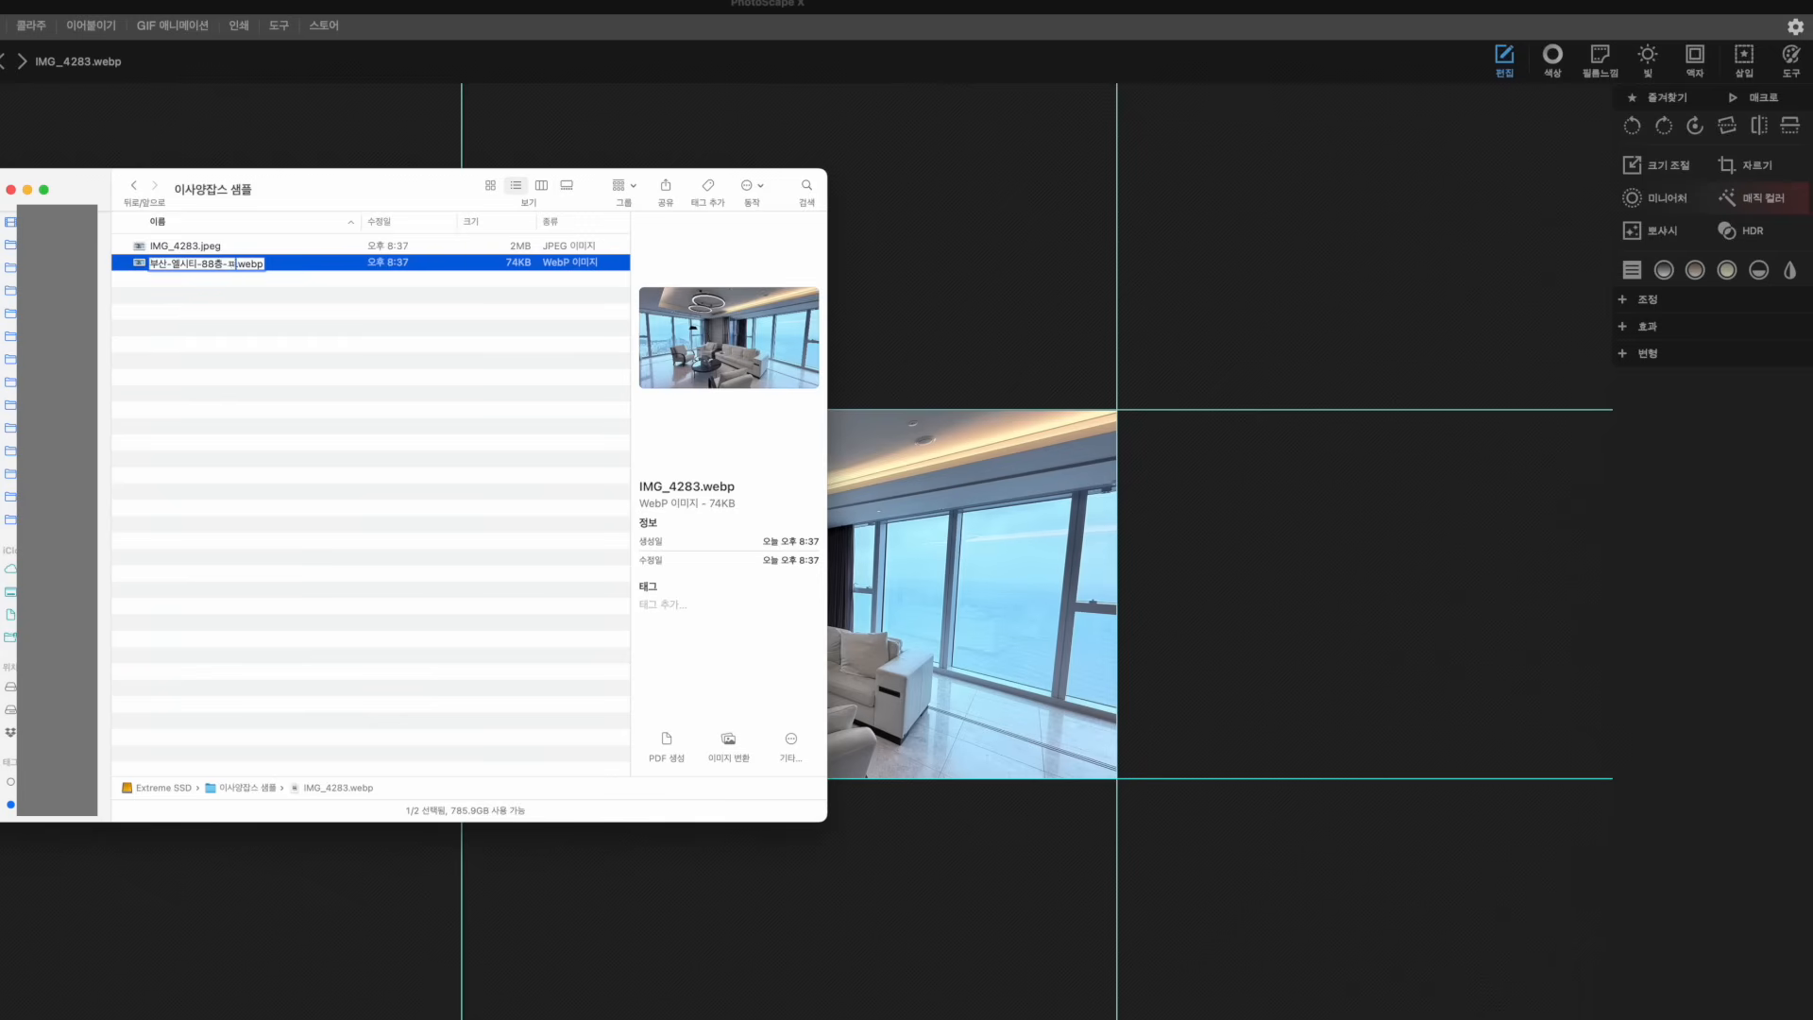
pyautogui.write('노라마뷰')
pyautogui.press('Return')
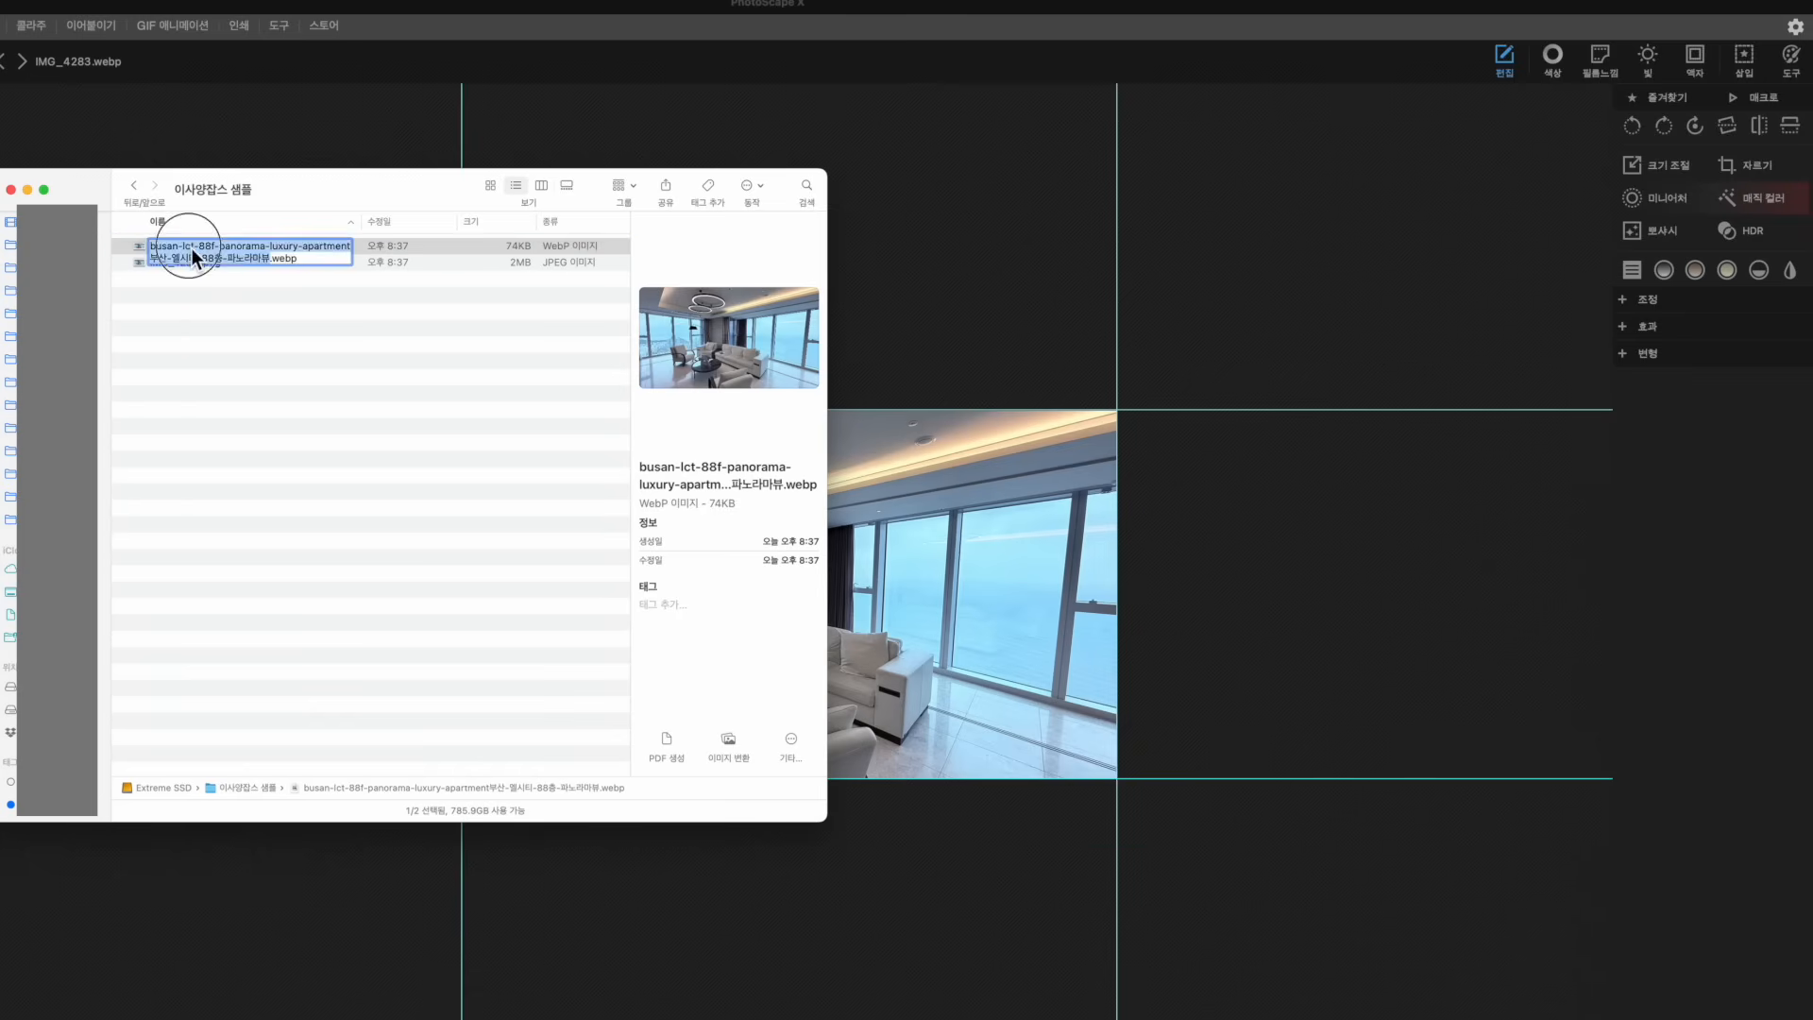
# Reopen the WebP file's name for editing and pick out its busan-lct-88f-panorama and luxury-apartment parts
pyautogui.click(190, 249)
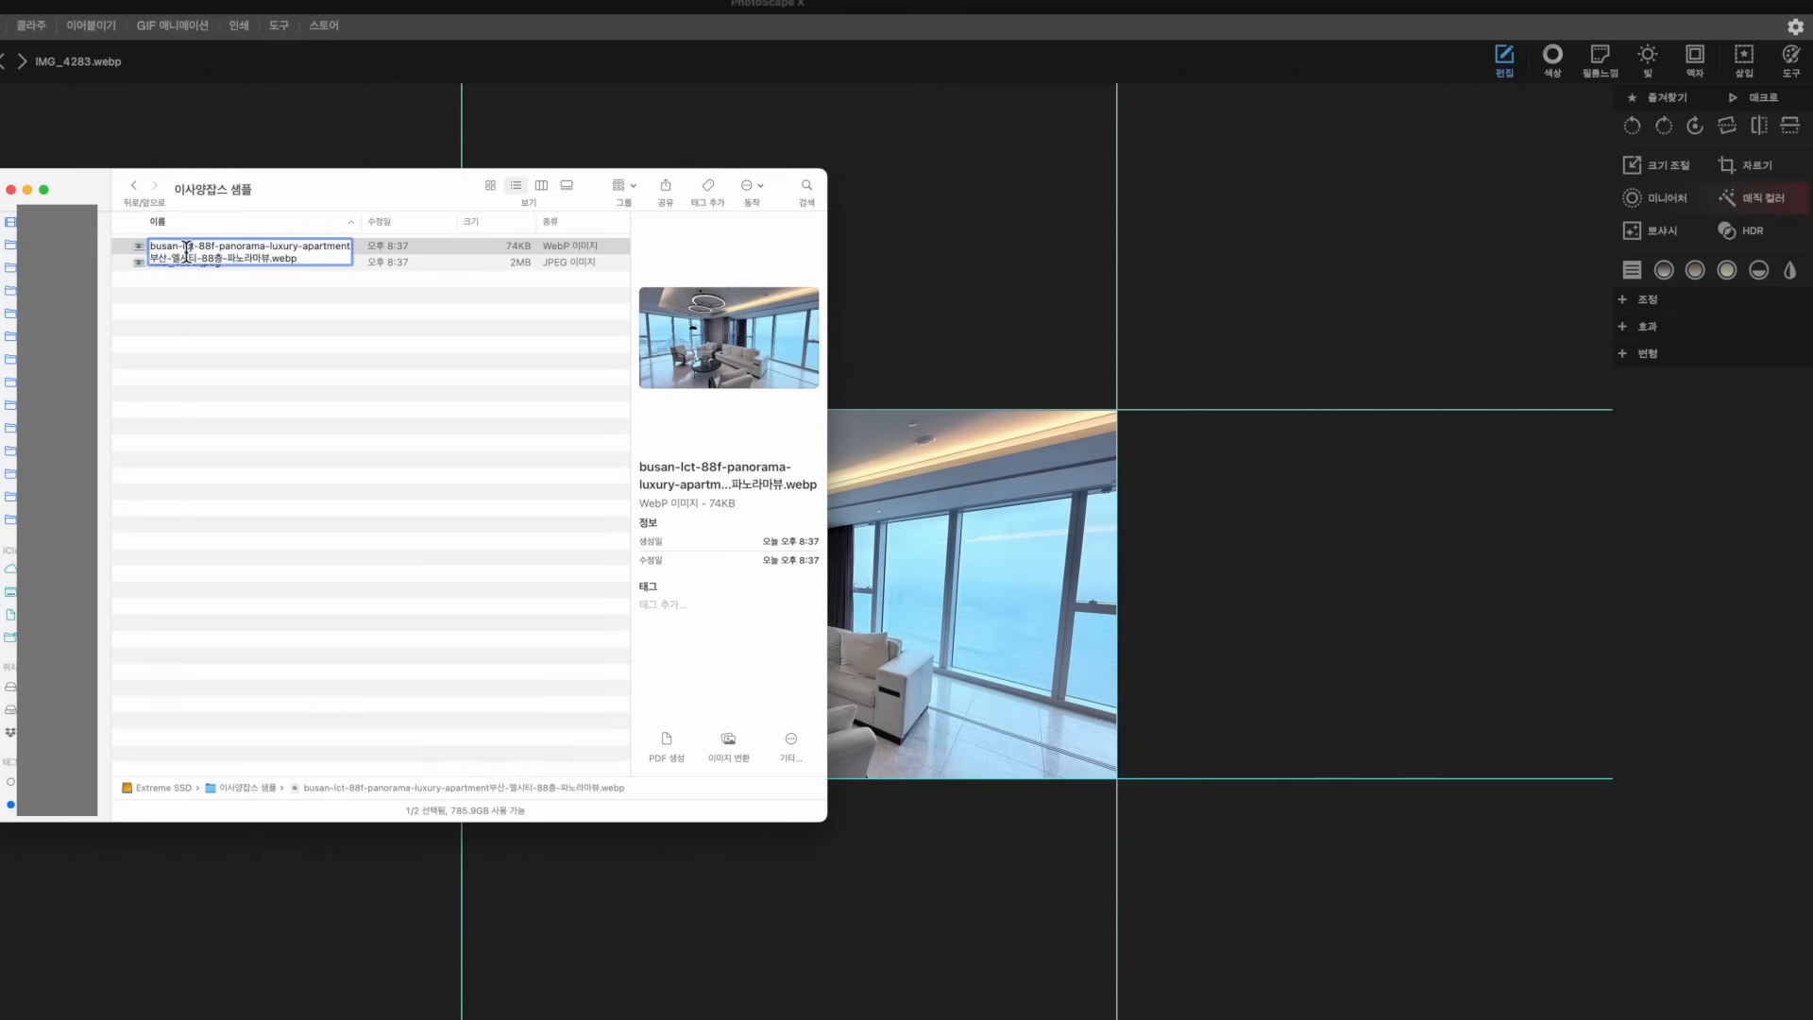
pyautogui.click(180, 250)
pyautogui.doubleClick(163, 248)
pyautogui.doubleClick(188, 248)
pyautogui.moveTo(198, 249); pyautogui.dragTo(349, 250)
pyautogui.click(260, 247)
pyautogui.click(301, 255)
pyautogui.click(268, 248)
pyautogui.moveTo(271, 250); pyautogui.dragTo(305, 251)
pyautogui.click(262, 249)
pyautogui.click(185, 247)
pyautogui.moveTo(151, 246); pyautogui.dragTo(197, 247)
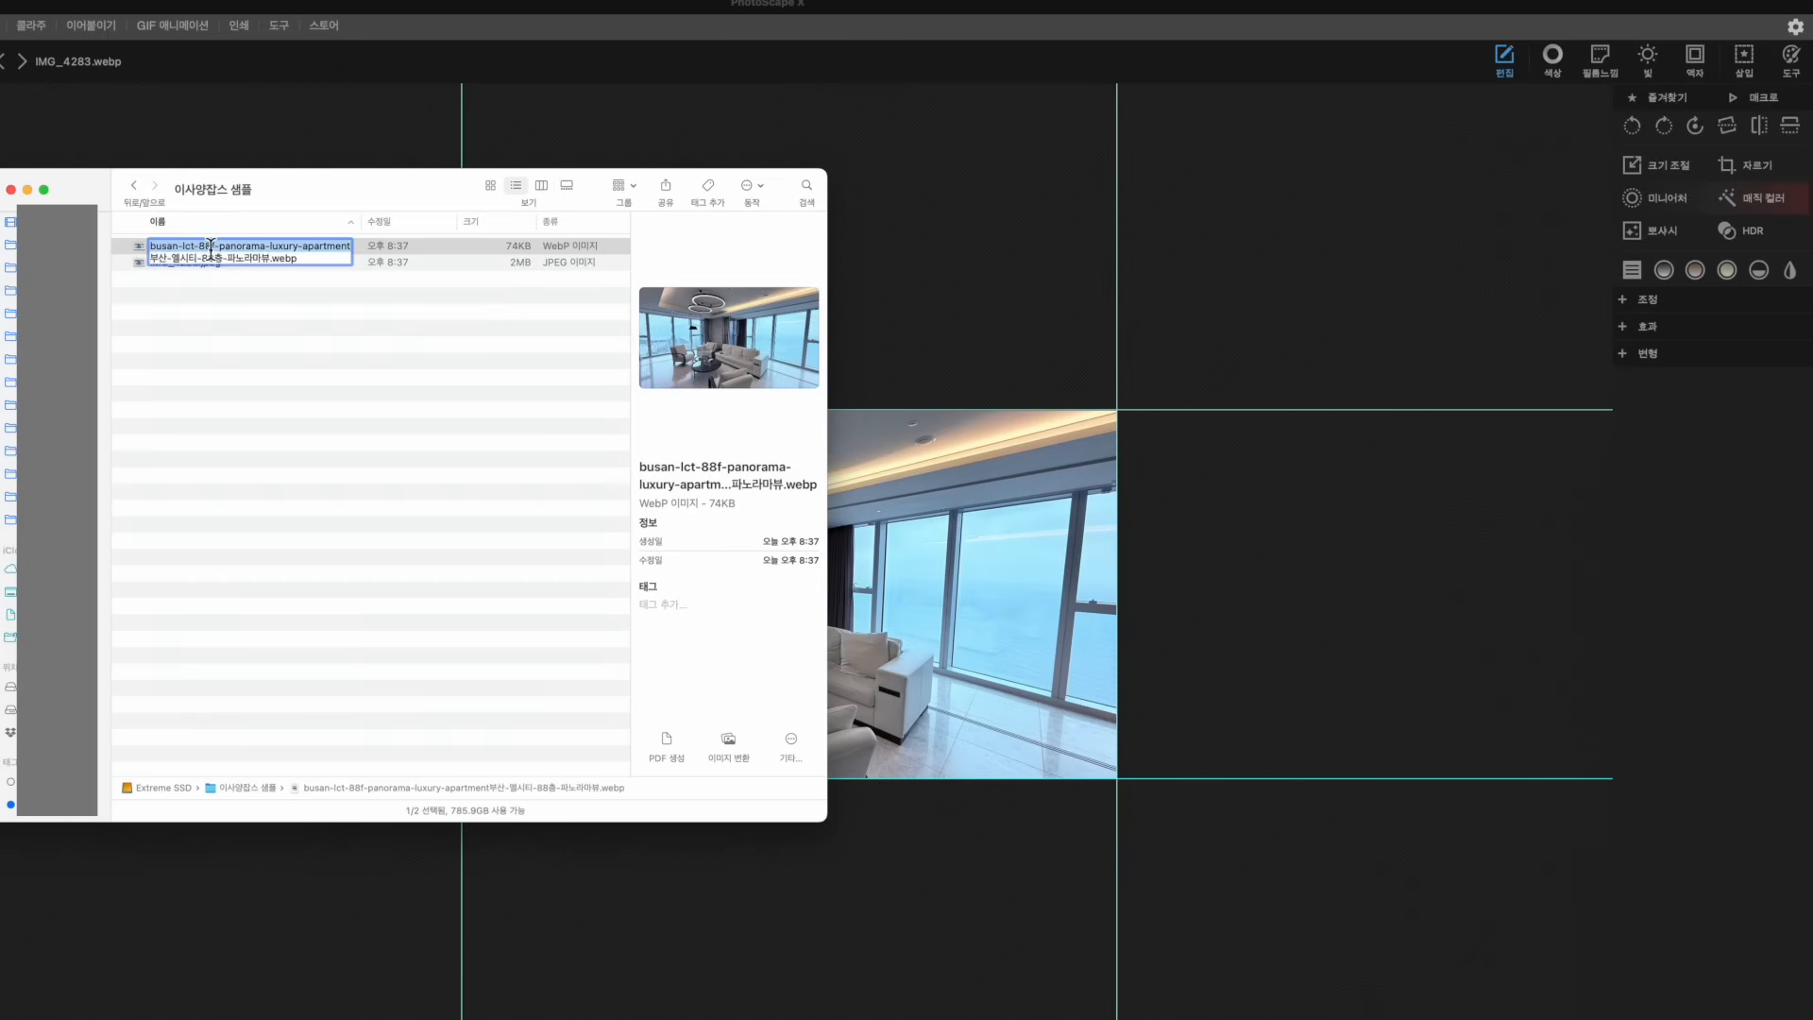
pyautogui.click(248, 250)
# Delete 'luxury-apartment' so the file becomes busan-lct-88f-panorama-부산-엘시티-88층-파노라마뷰.webp
pyautogui.click(270, 249)
pyautogui.moveTo(271, 249); pyautogui.dragTo(364, 247)
pyautogui.press('BackSpace')
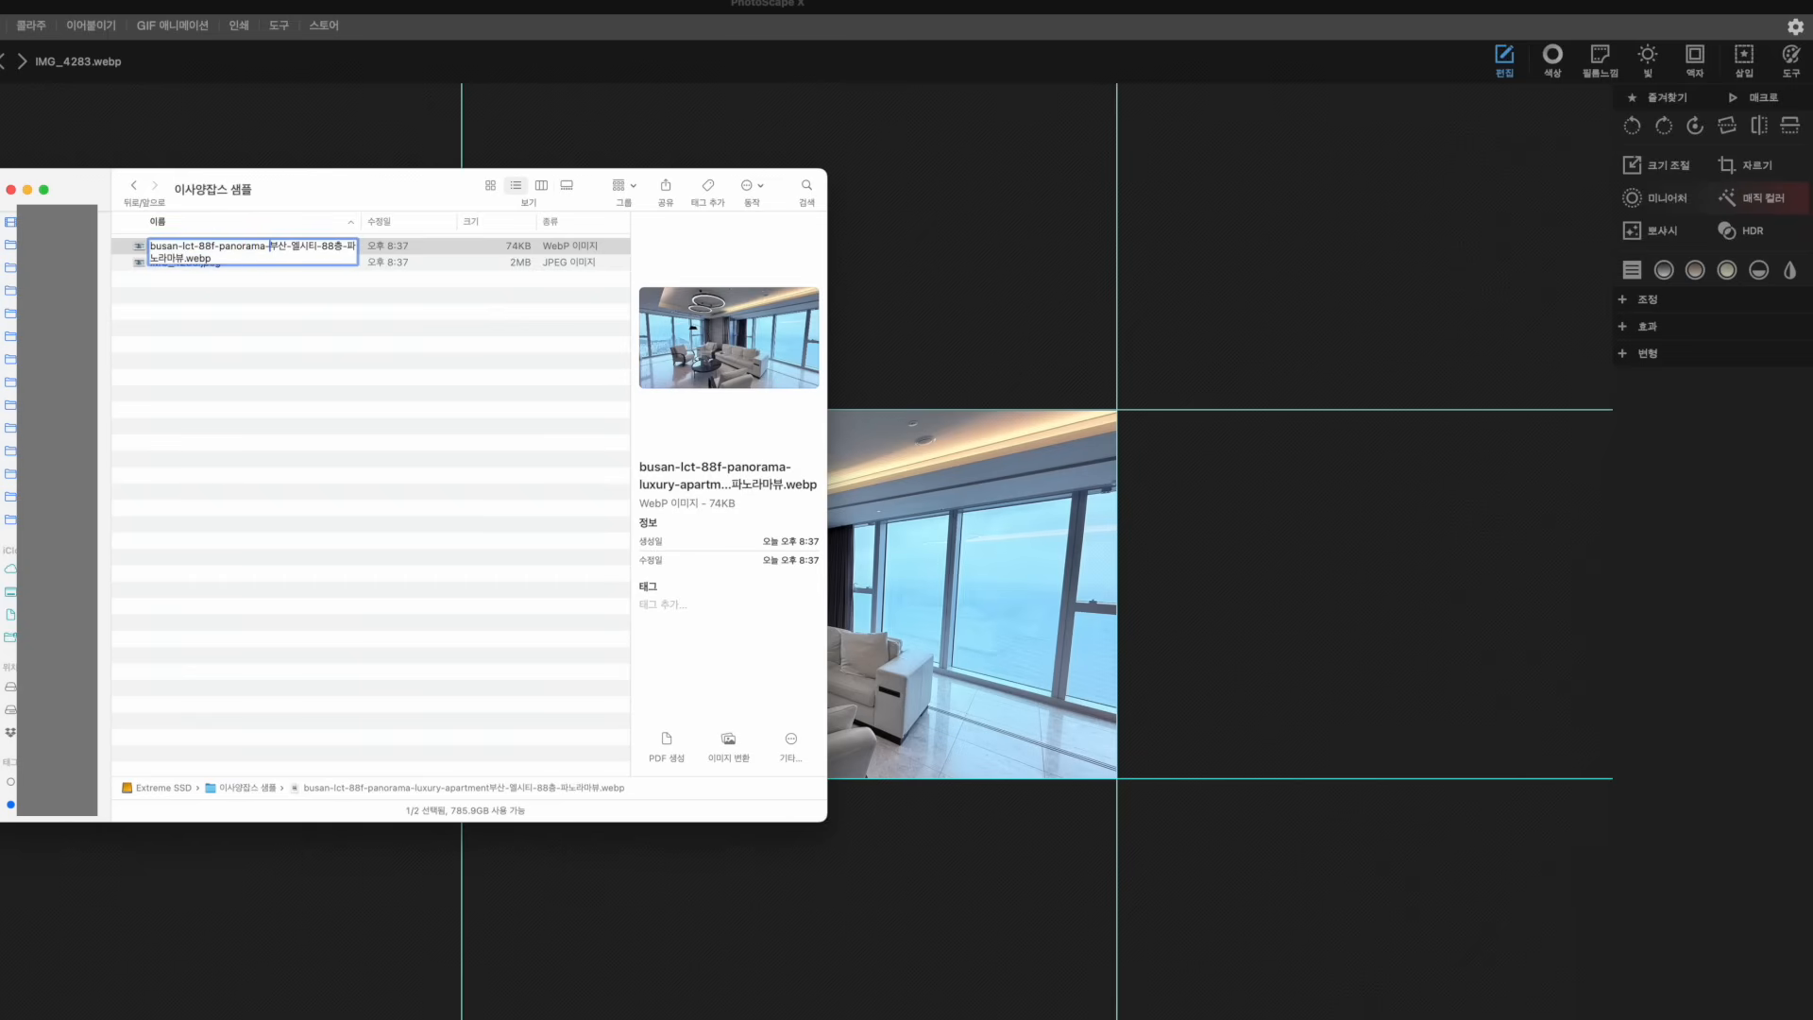
pyautogui.press('Return')
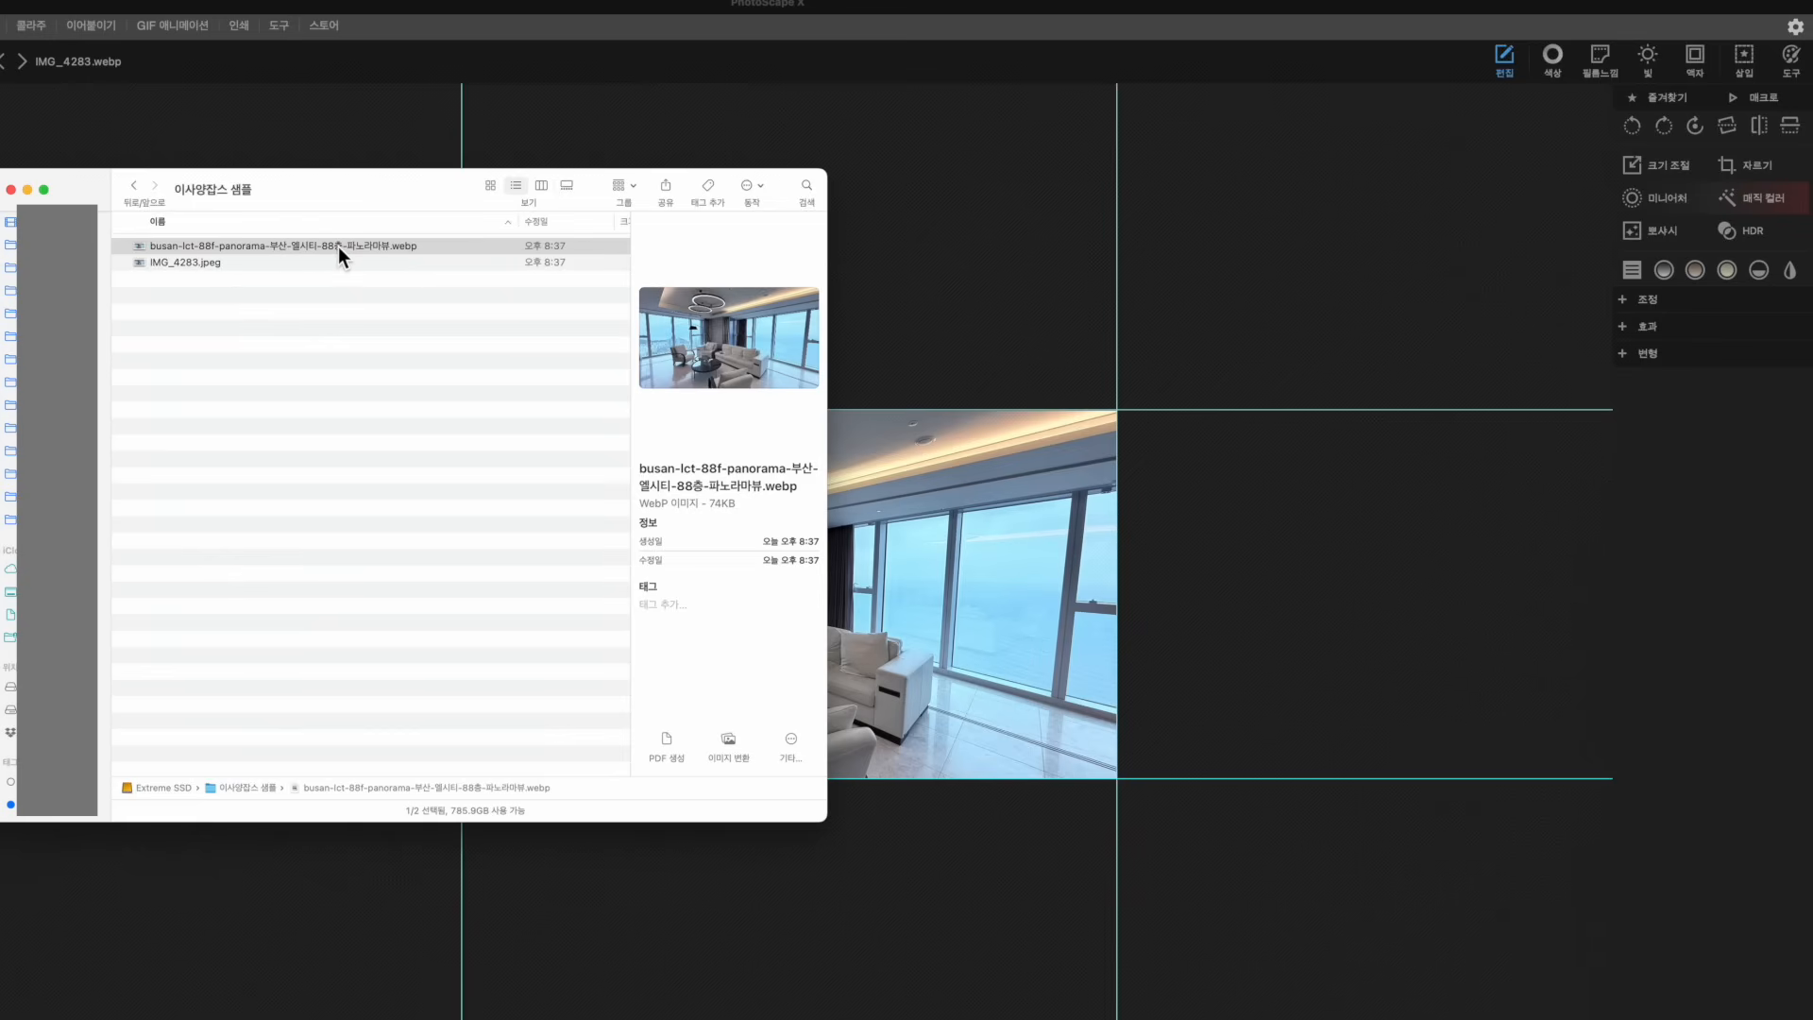
pyautogui.click(387, 246)
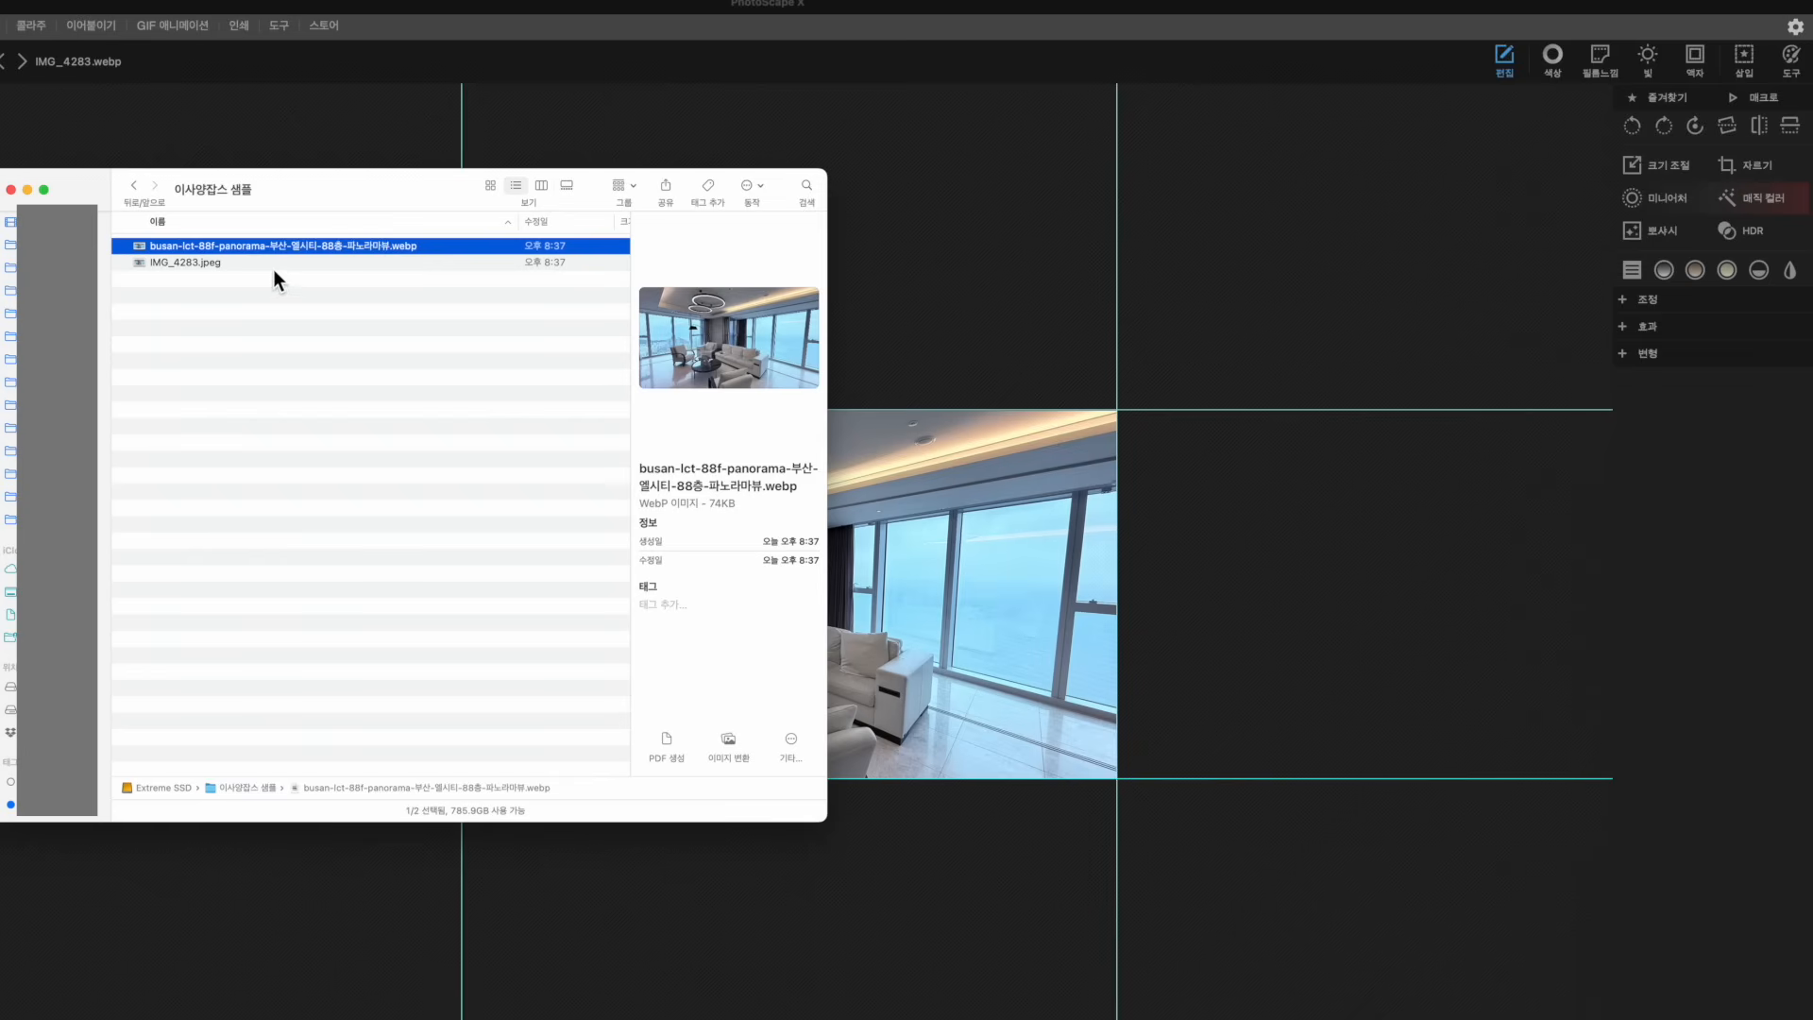
pyautogui.click(298, 314)
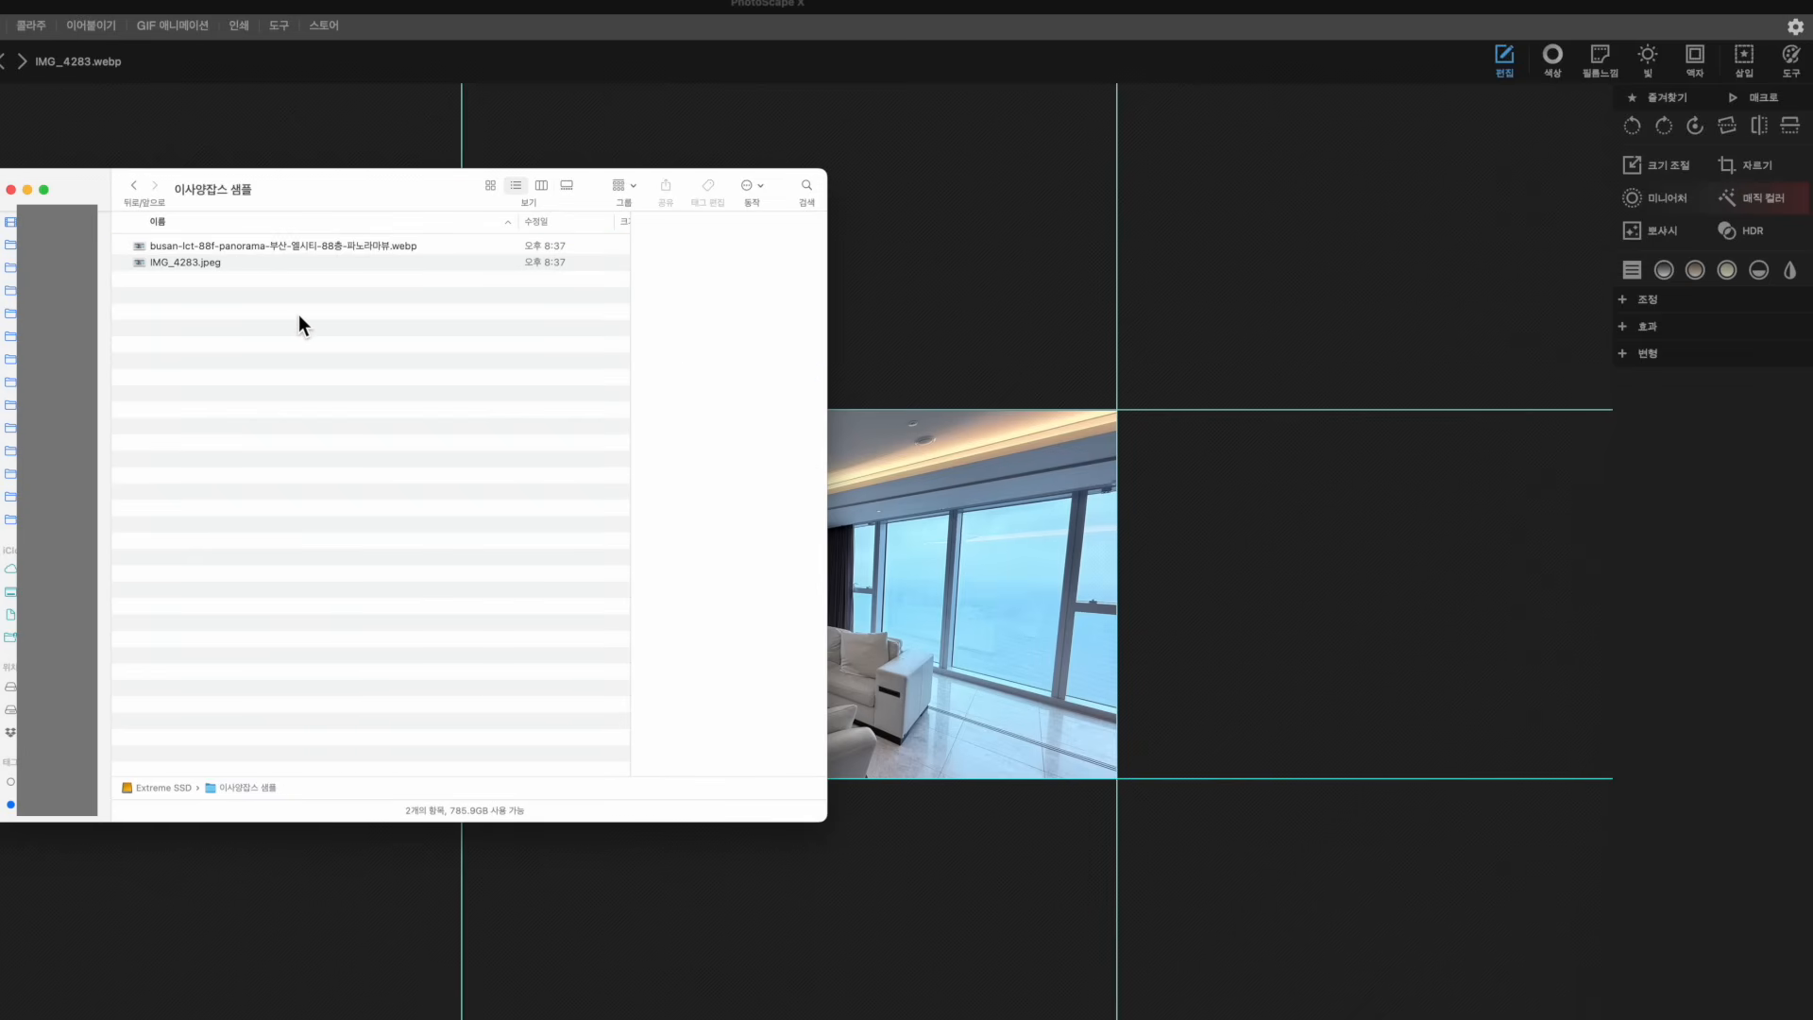
# Sort the Finder list by Name in descending order so the JPEG is listed first
pyautogui.click(304, 244)
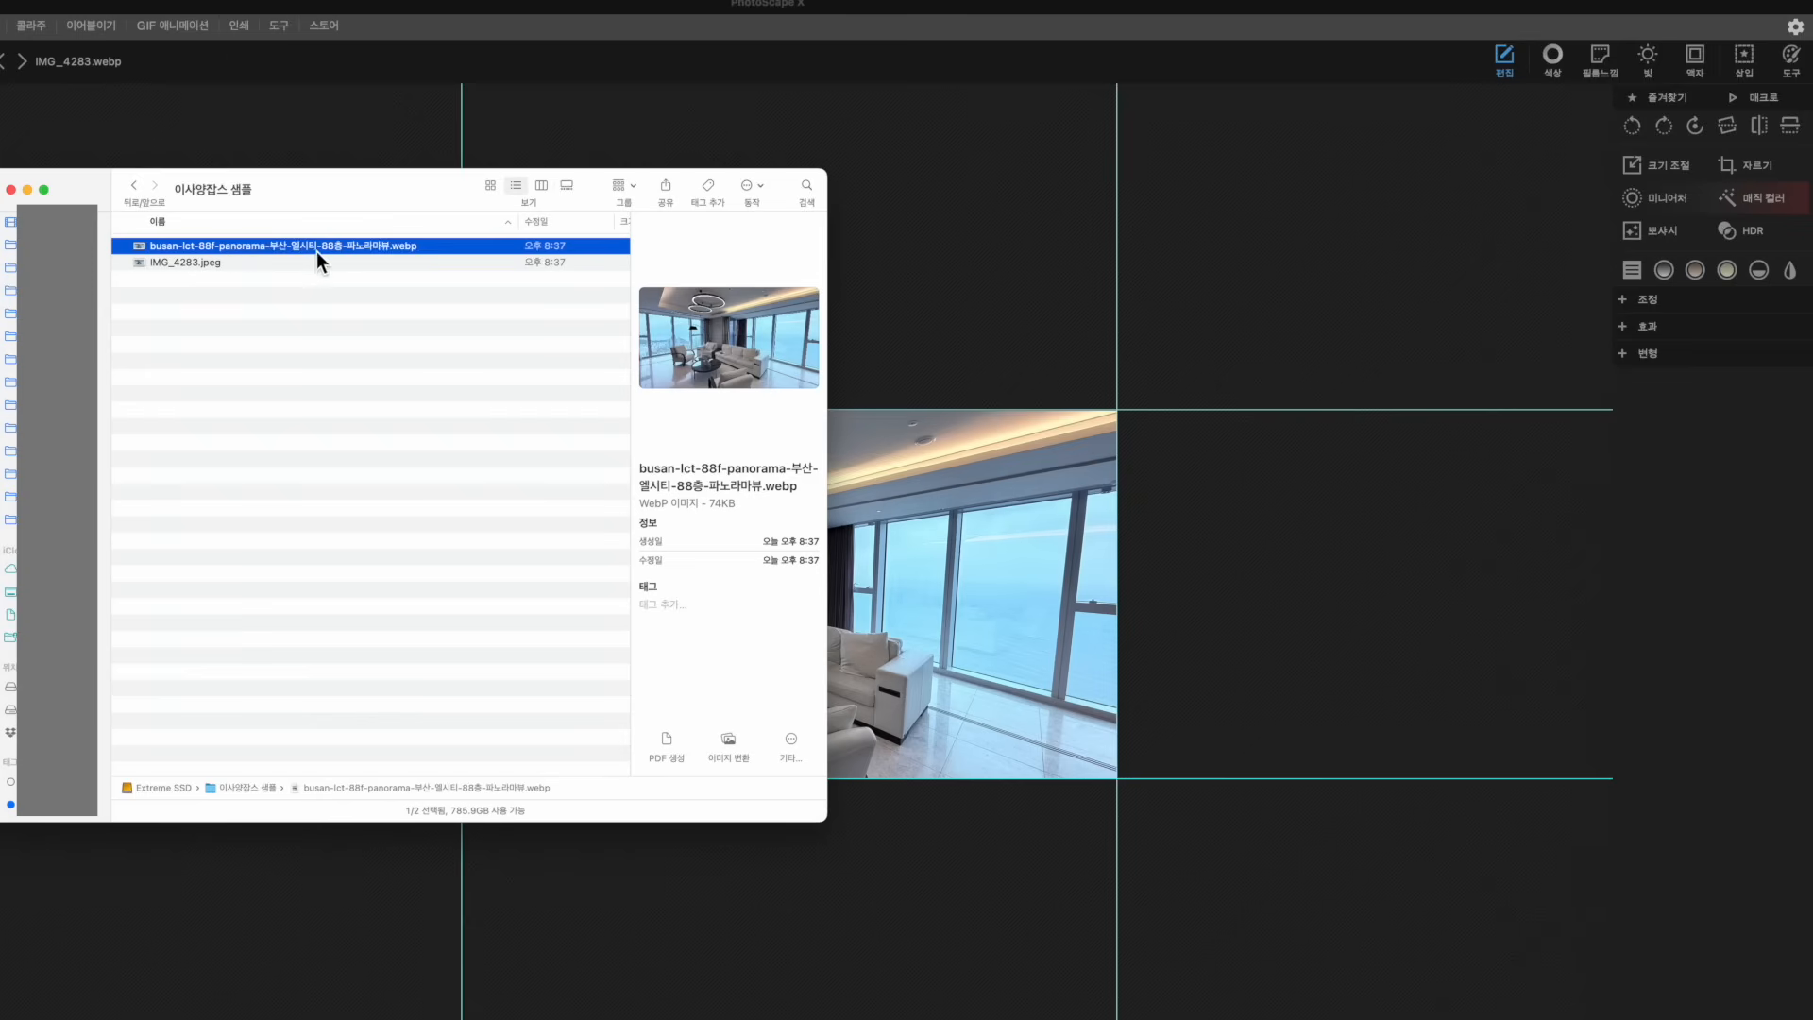
pyautogui.click(328, 225)
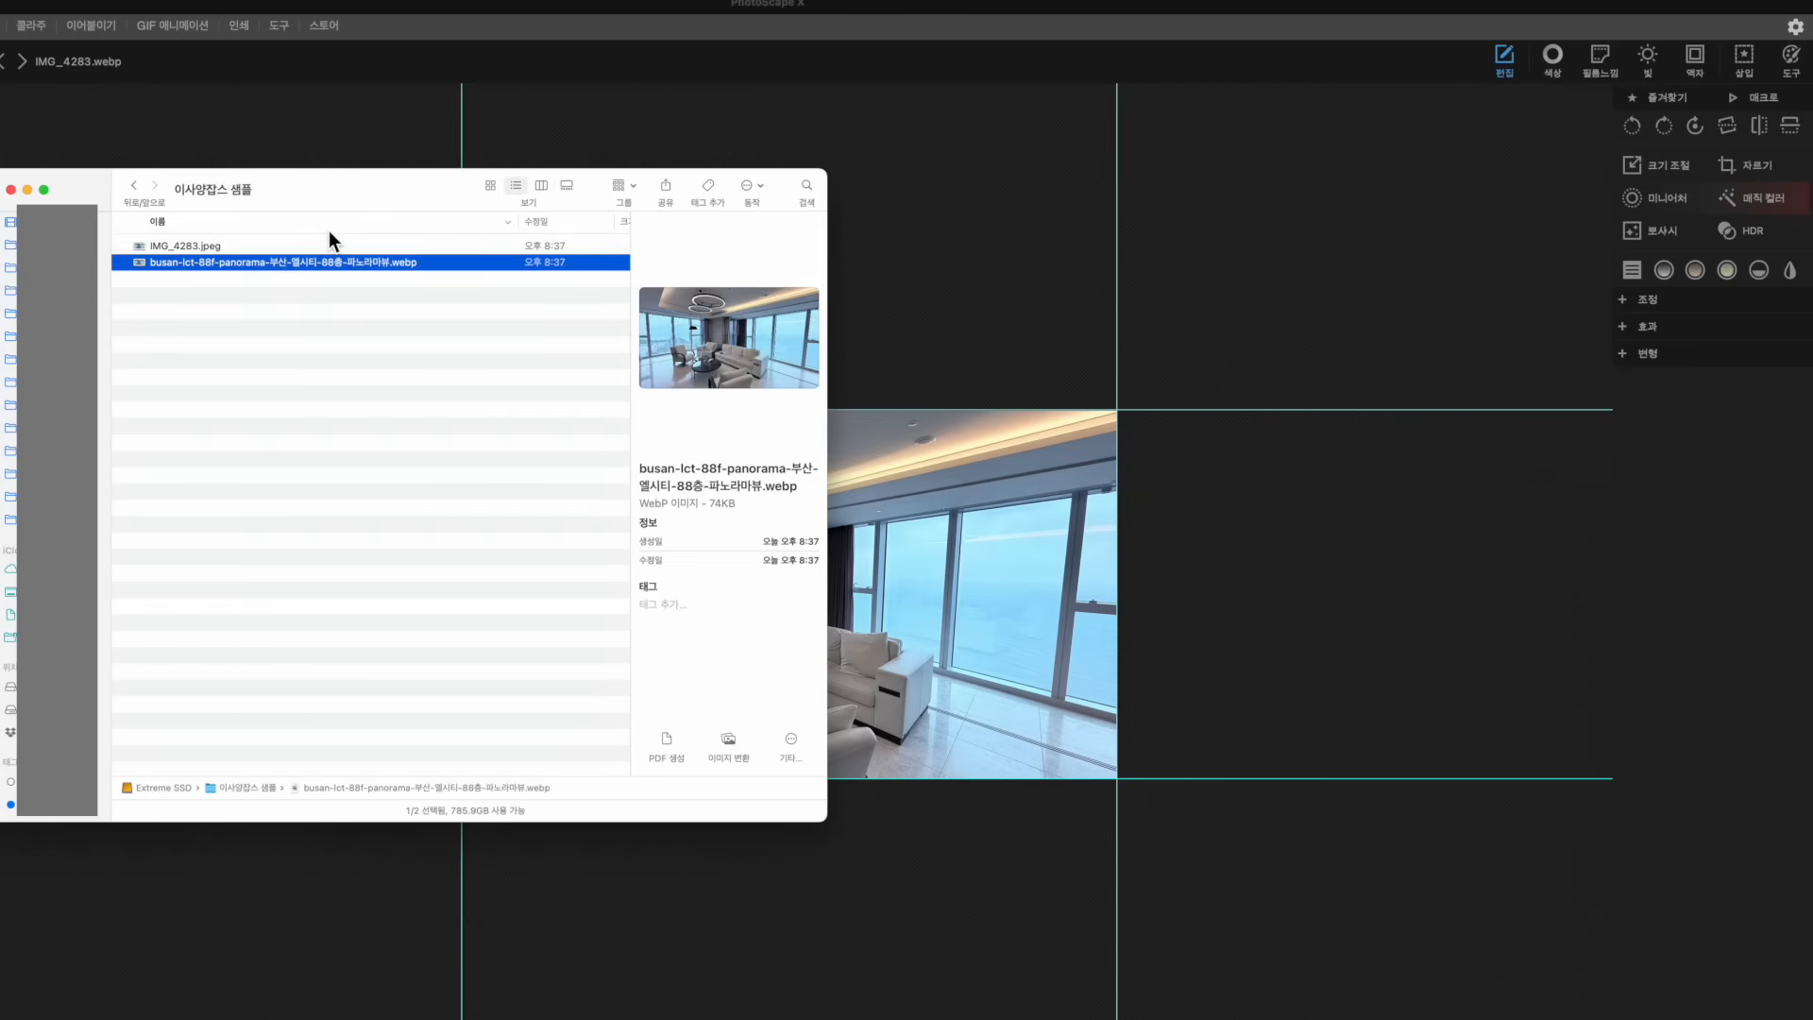
pyautogui.click(189, 304)
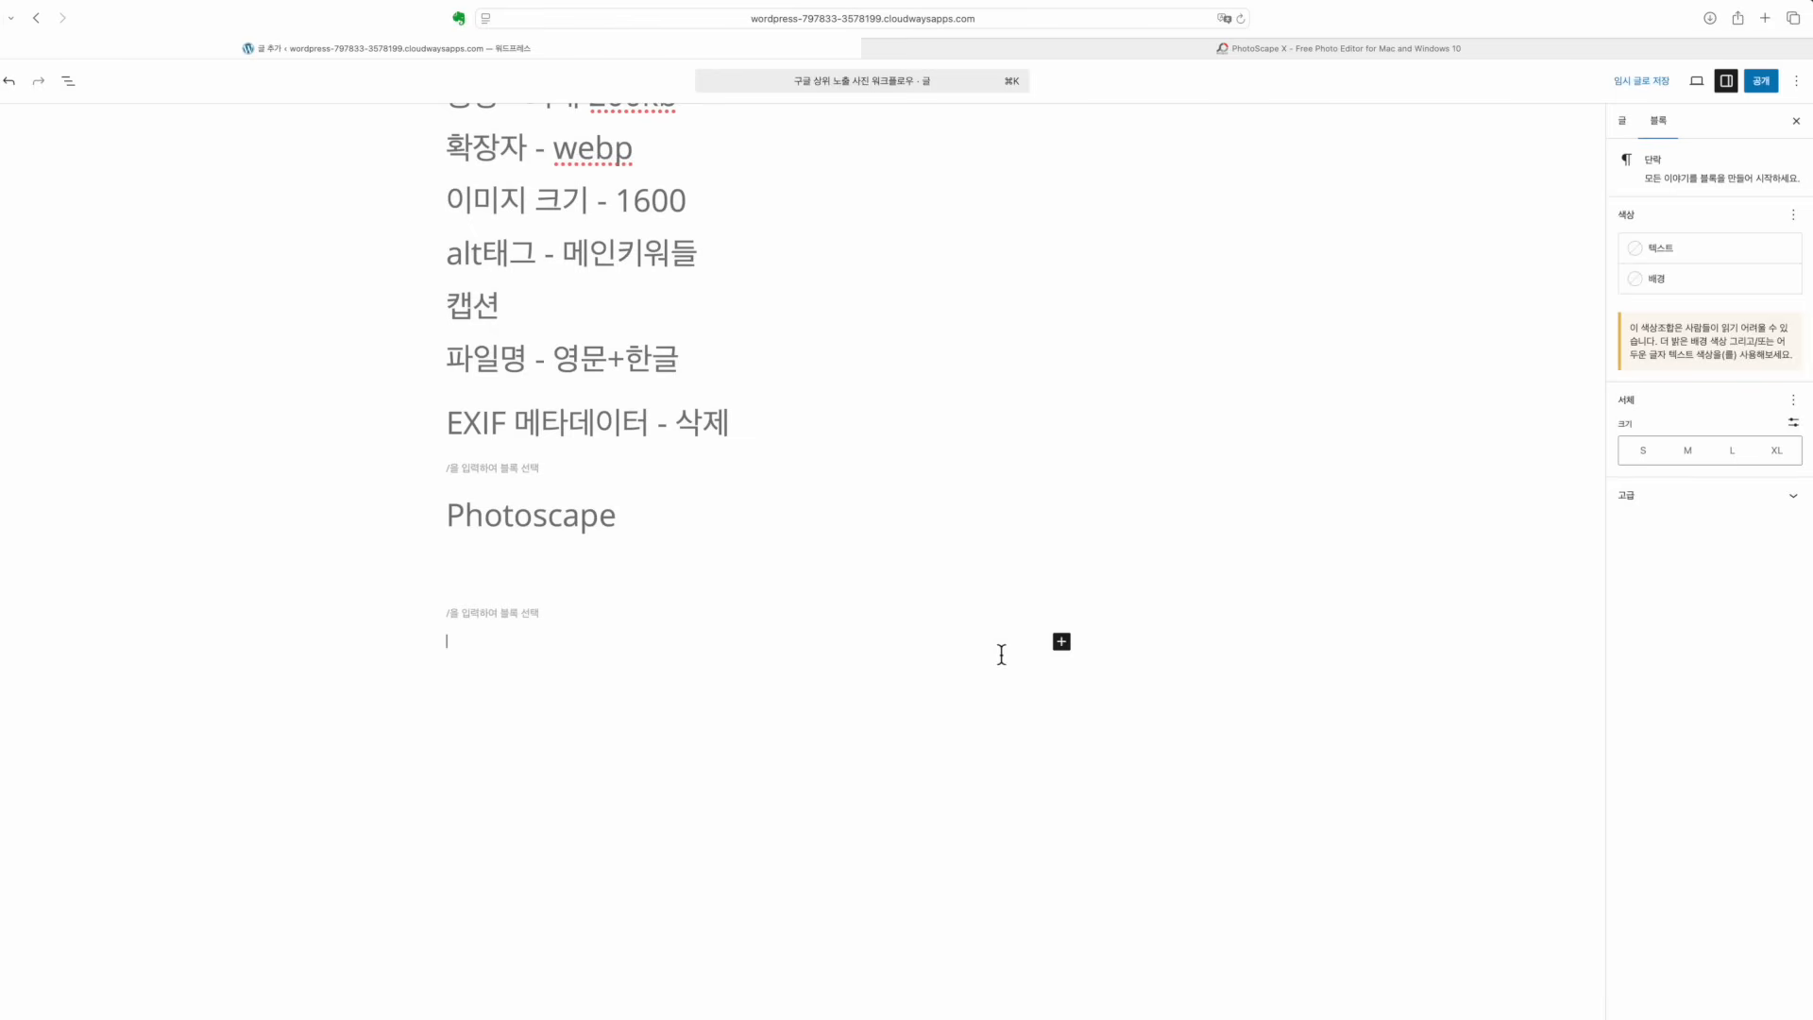
# Add an Image block below the Photoscape heading and upload the renamed WebP photo
pyautogui.click(1061, 642)
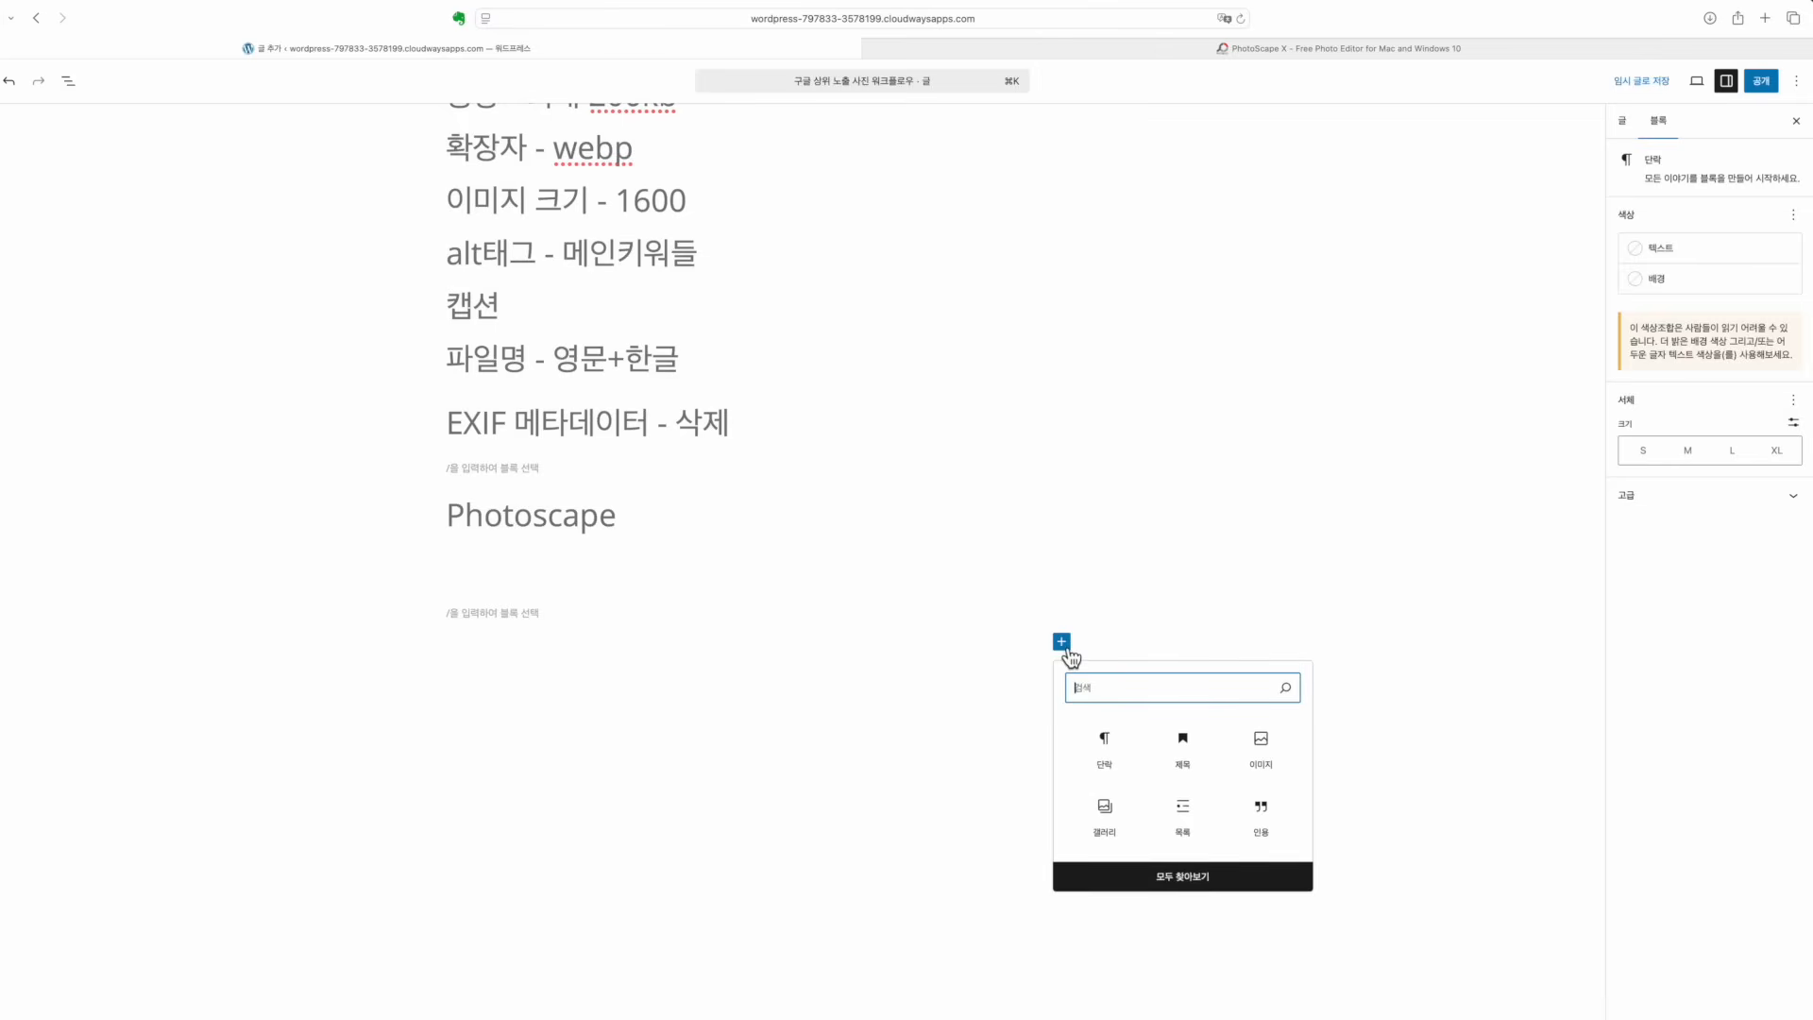
pyautogui.click(1287, 746)
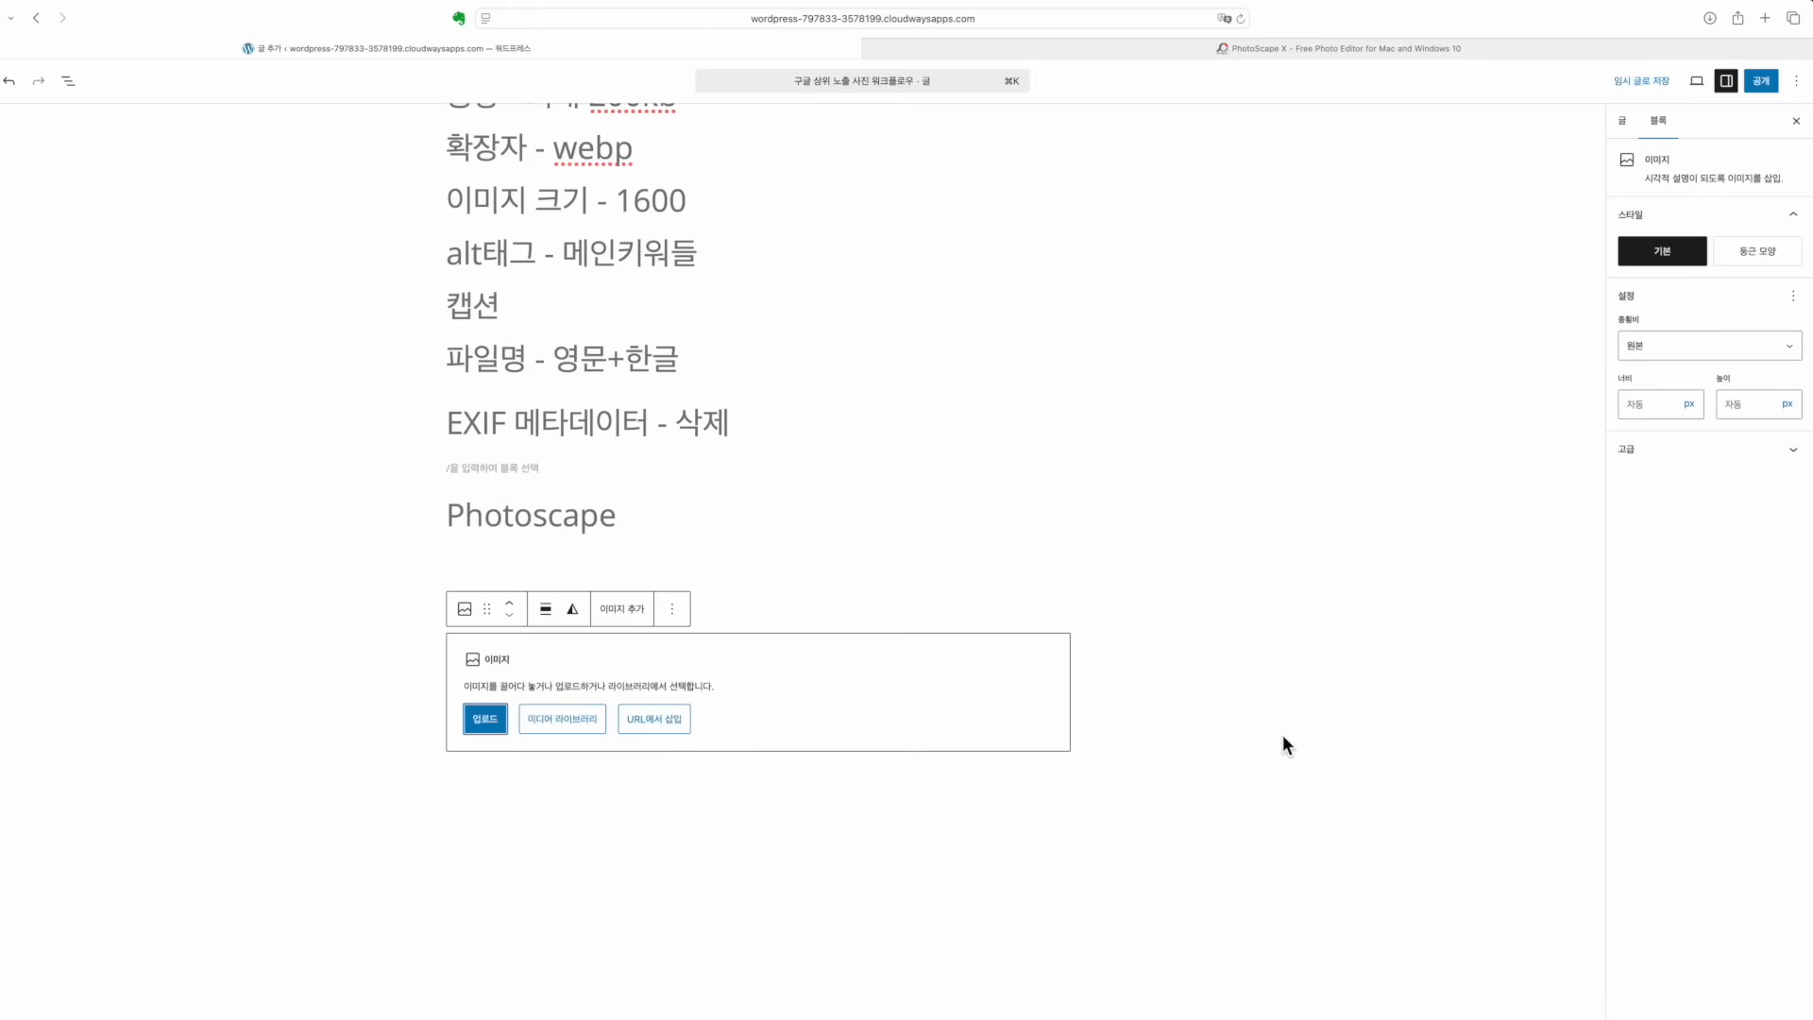
pyautogui.click(485, 718)
pyautogui.click(701, 366)
pyautogui.click(1197, 773)
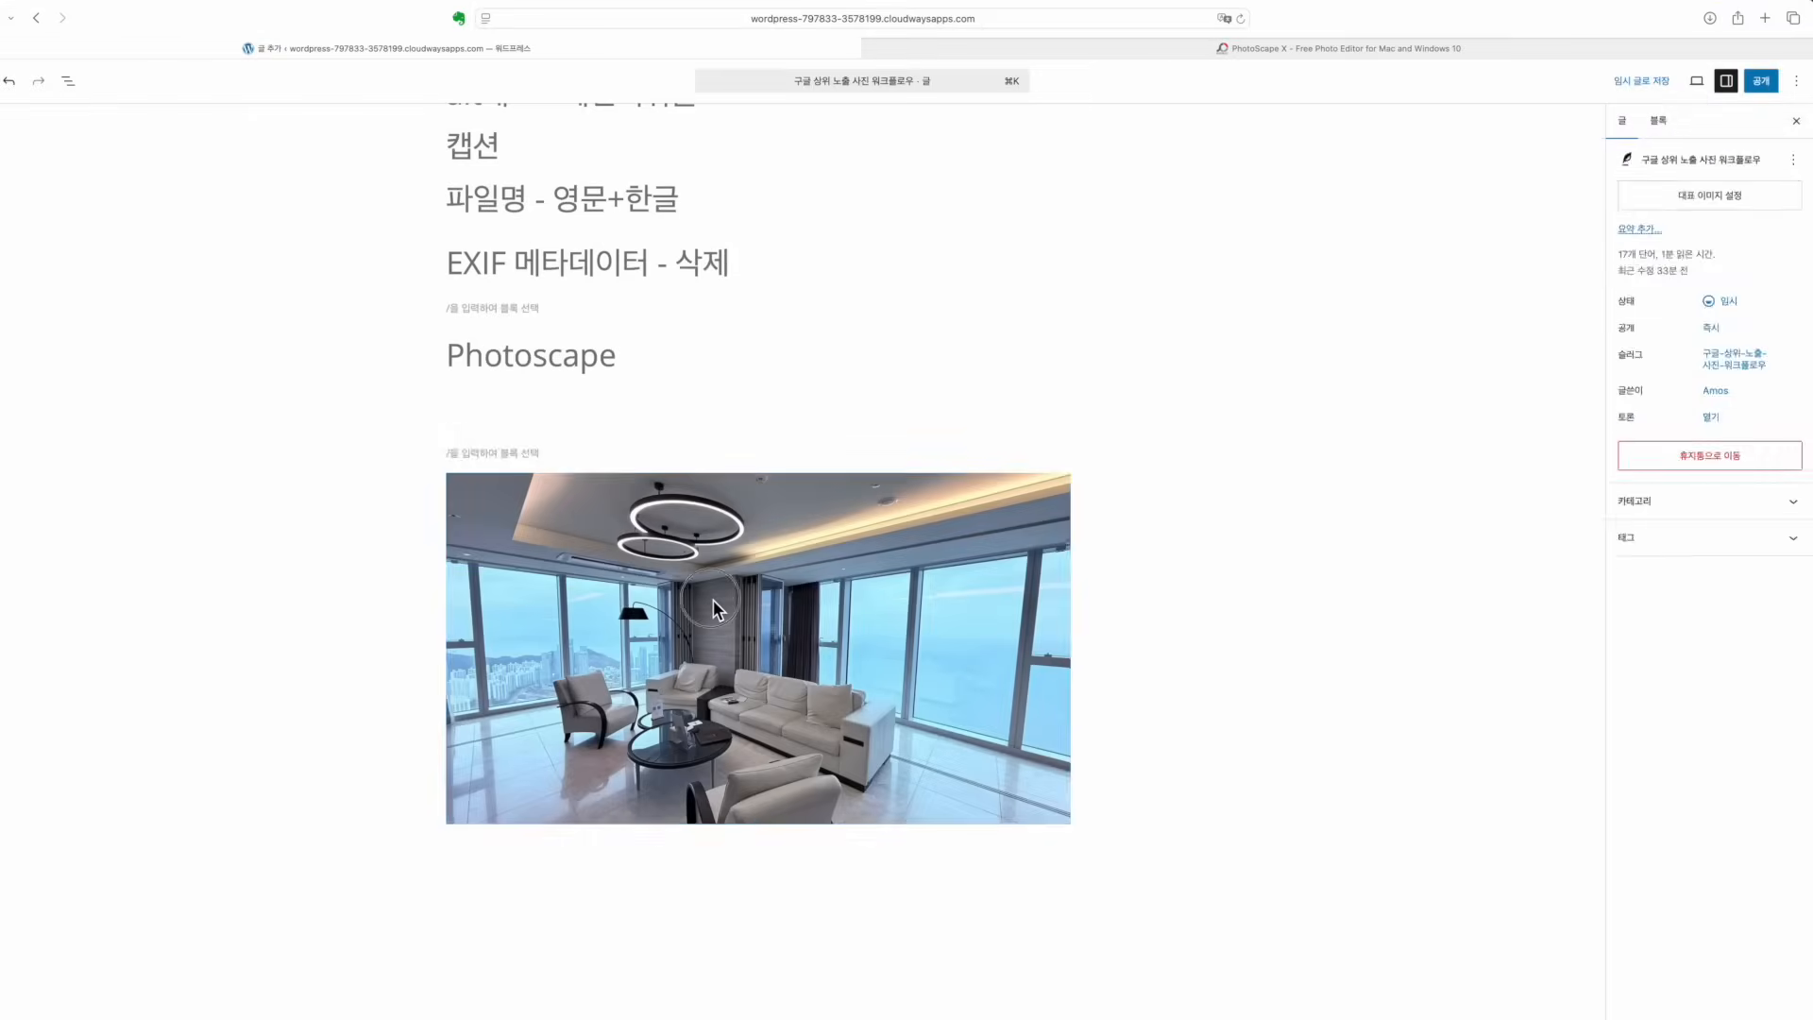
pyautogui.click(713, 602)
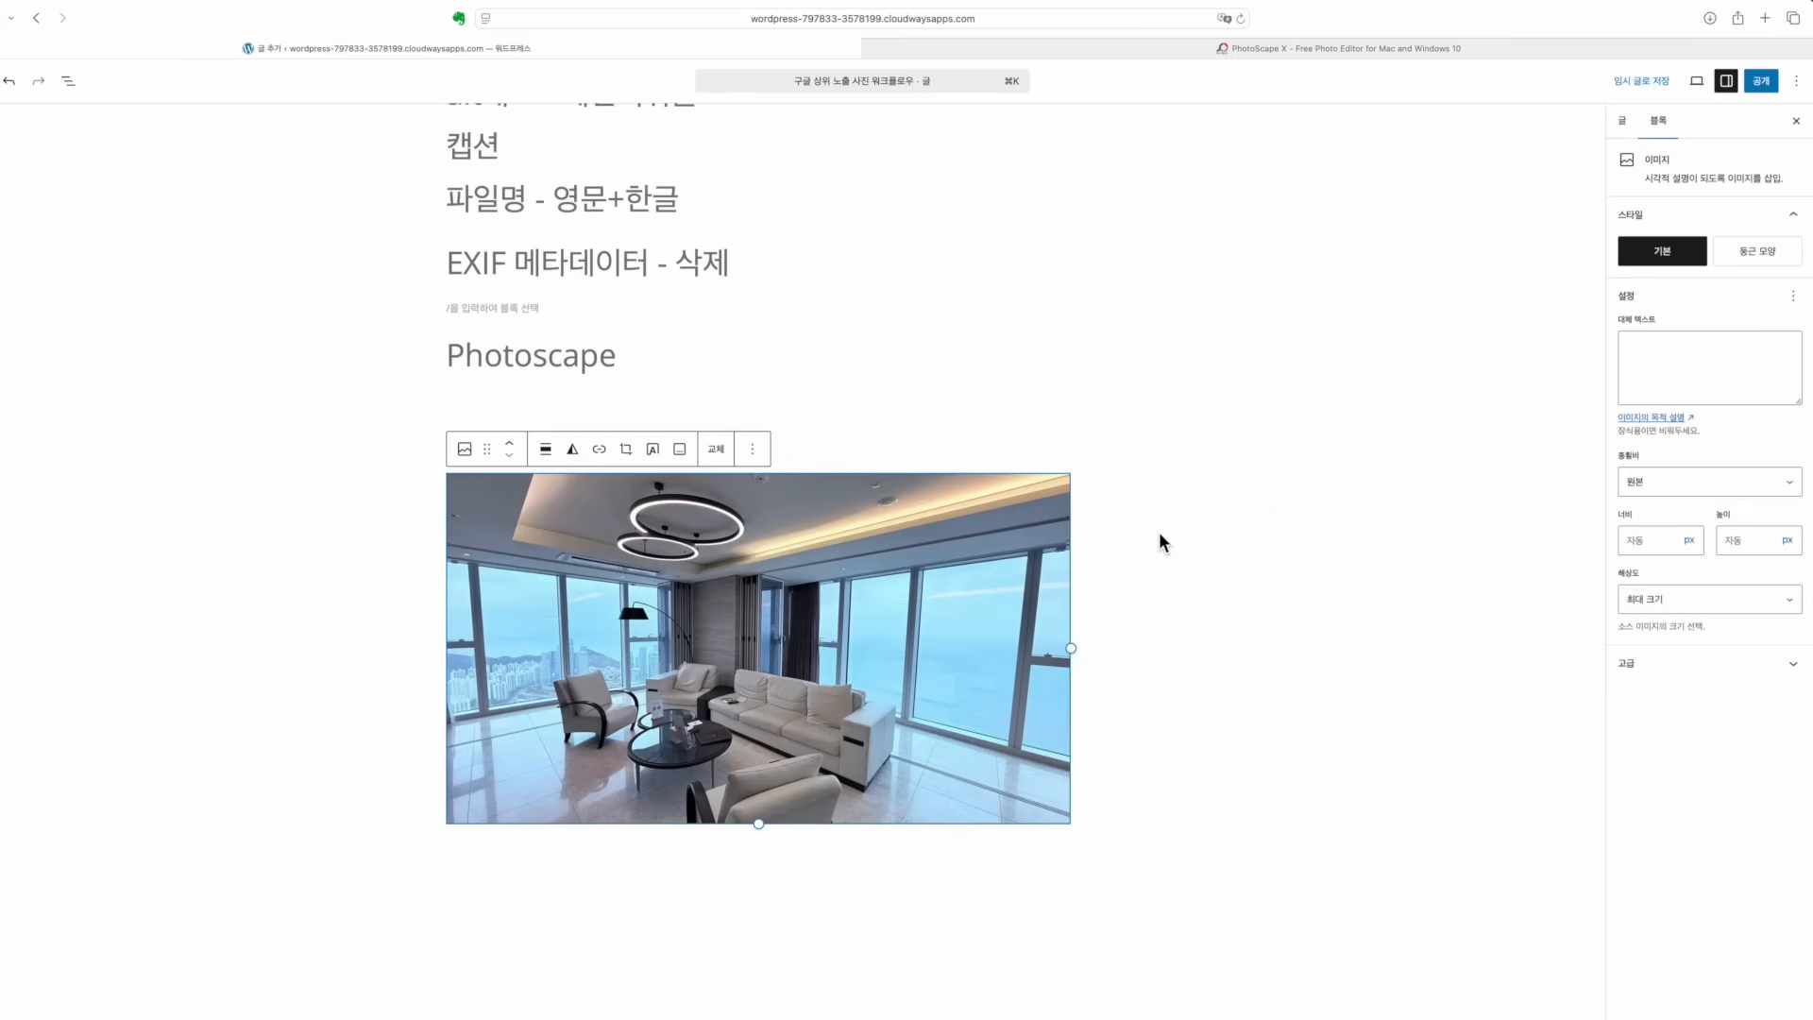
# Give the image the alt text '부산 엘싵티 88층 고급 아파트 거실에서 파노라마 뷰로 빛을 보는 전미' and copy it
pyautogui.click(1661, 378)
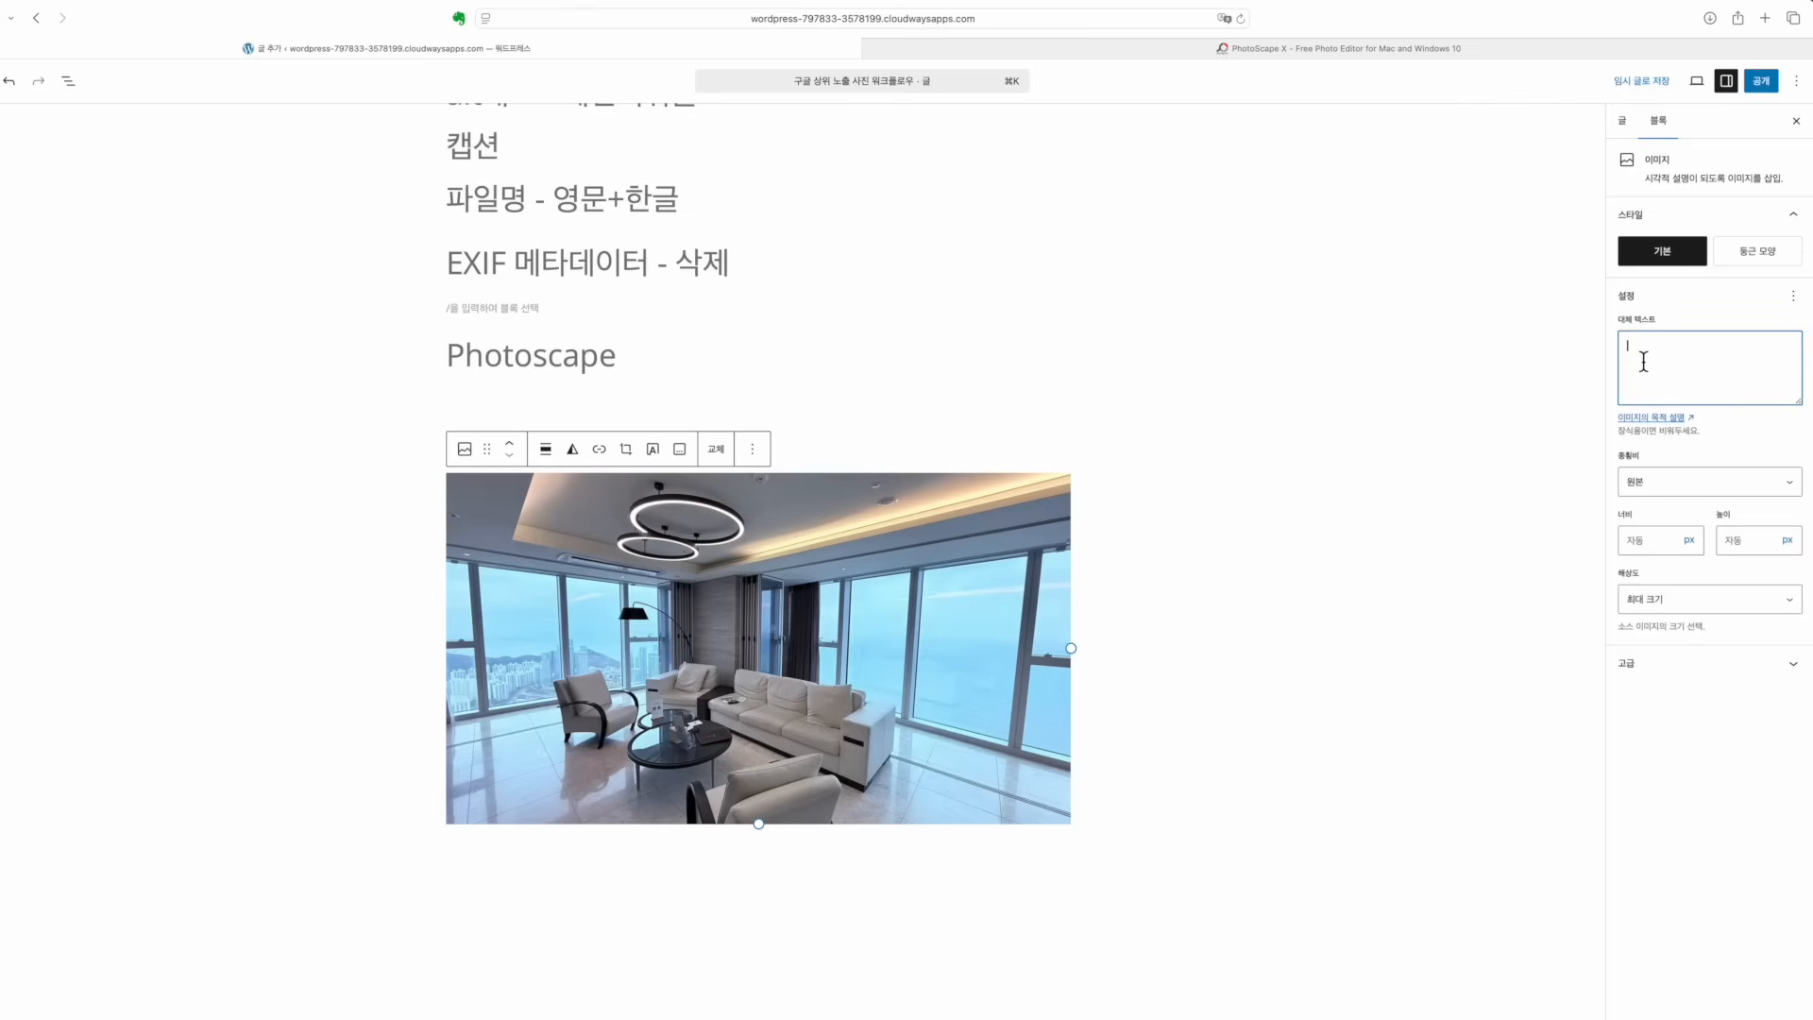
pyautogui.write('부산 엘싵티 88층 고급 아파트 거실에서 파노라마 뷰로 빛을 보는')
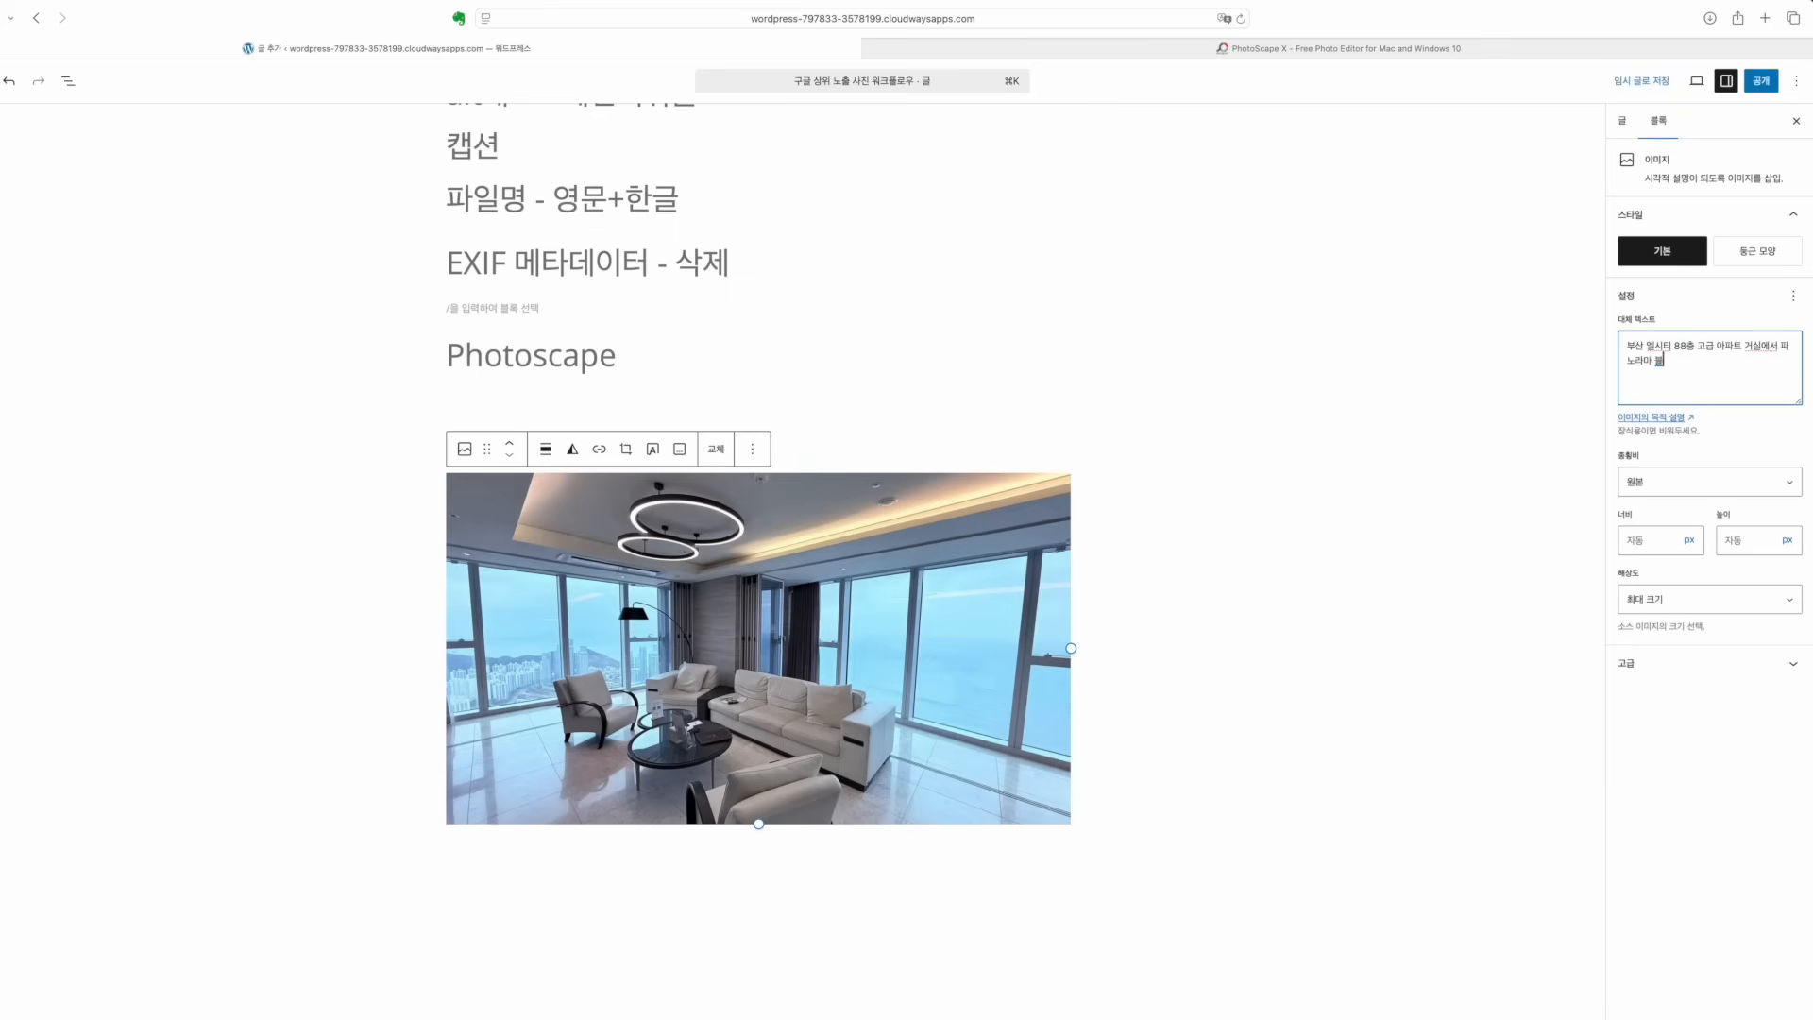
pyautogui.write(' 전미')
pyautogui.moveTo(1739, 366); pyautogui.dragTo(1615, 328)
pyautogui.click(1758, 366)
pyautogui.moveTo(1744, 365); pyautogui.dragTo(1537, 315)
pyautogui.press('super+c')
pyautogui.click(819, 726)
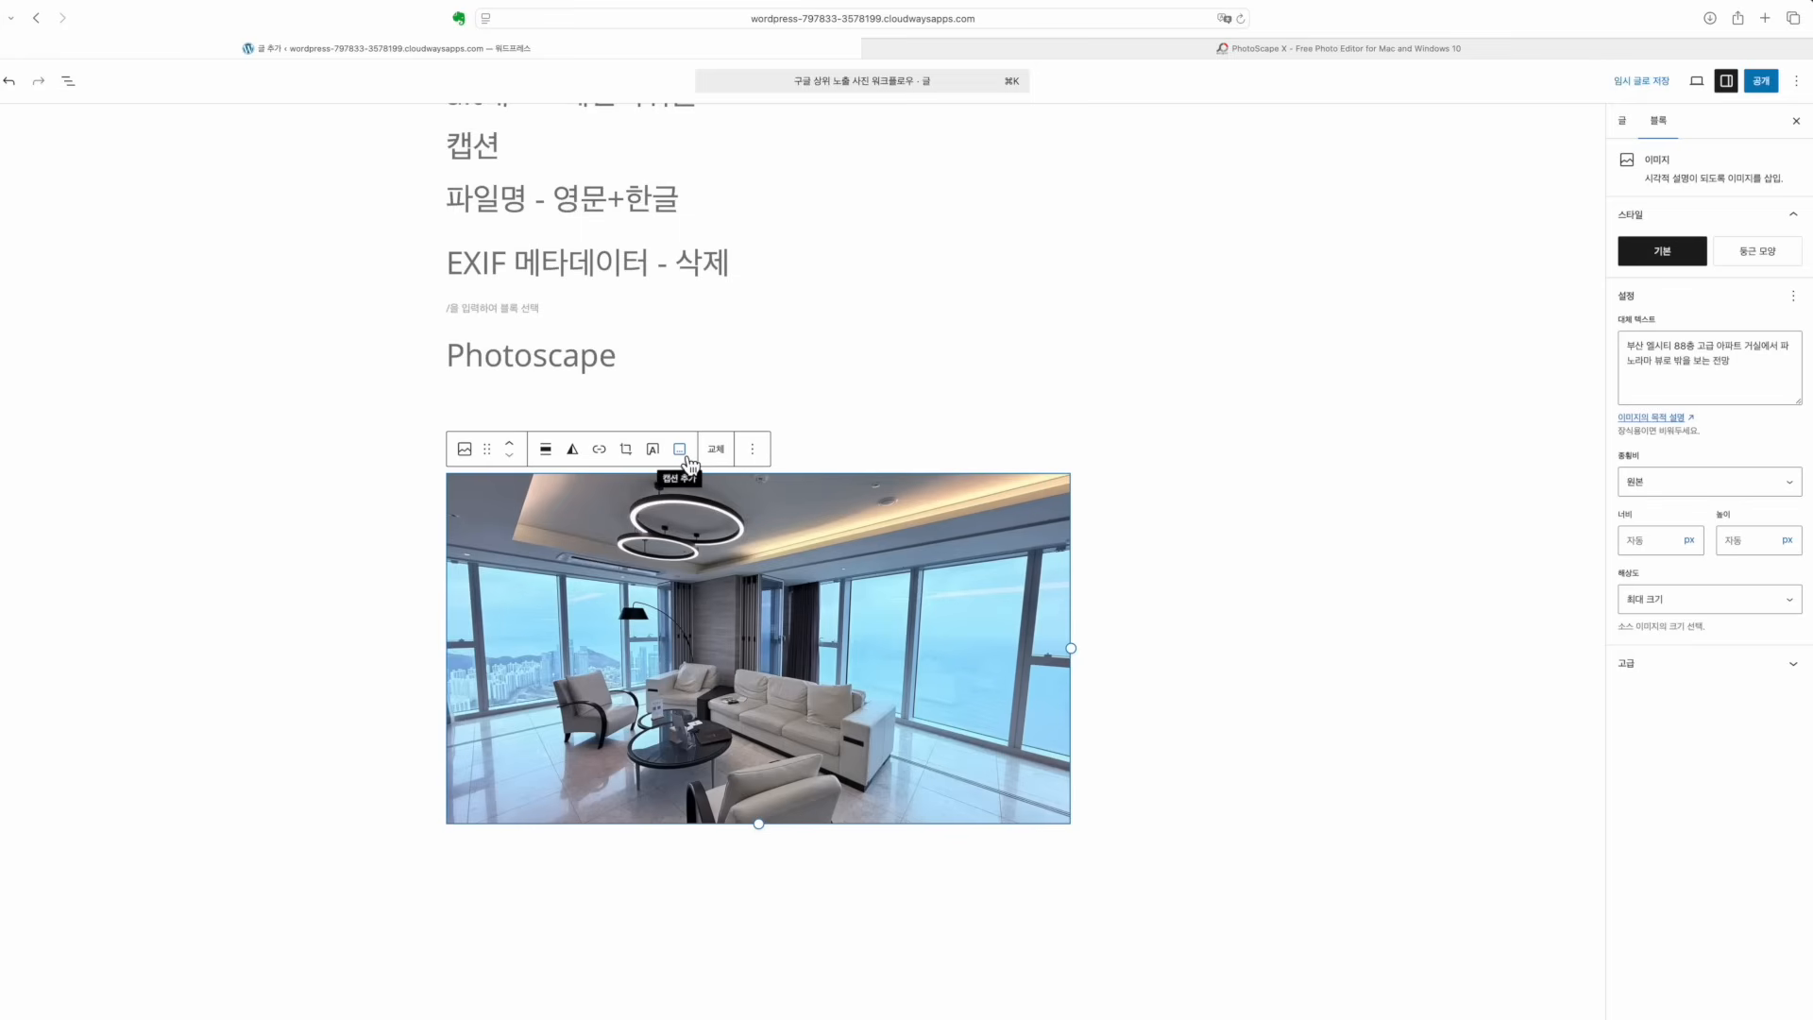
# Paste the copied Korean alt-text description as the photo's caption and review the result
pyautogui.click(679, 450)
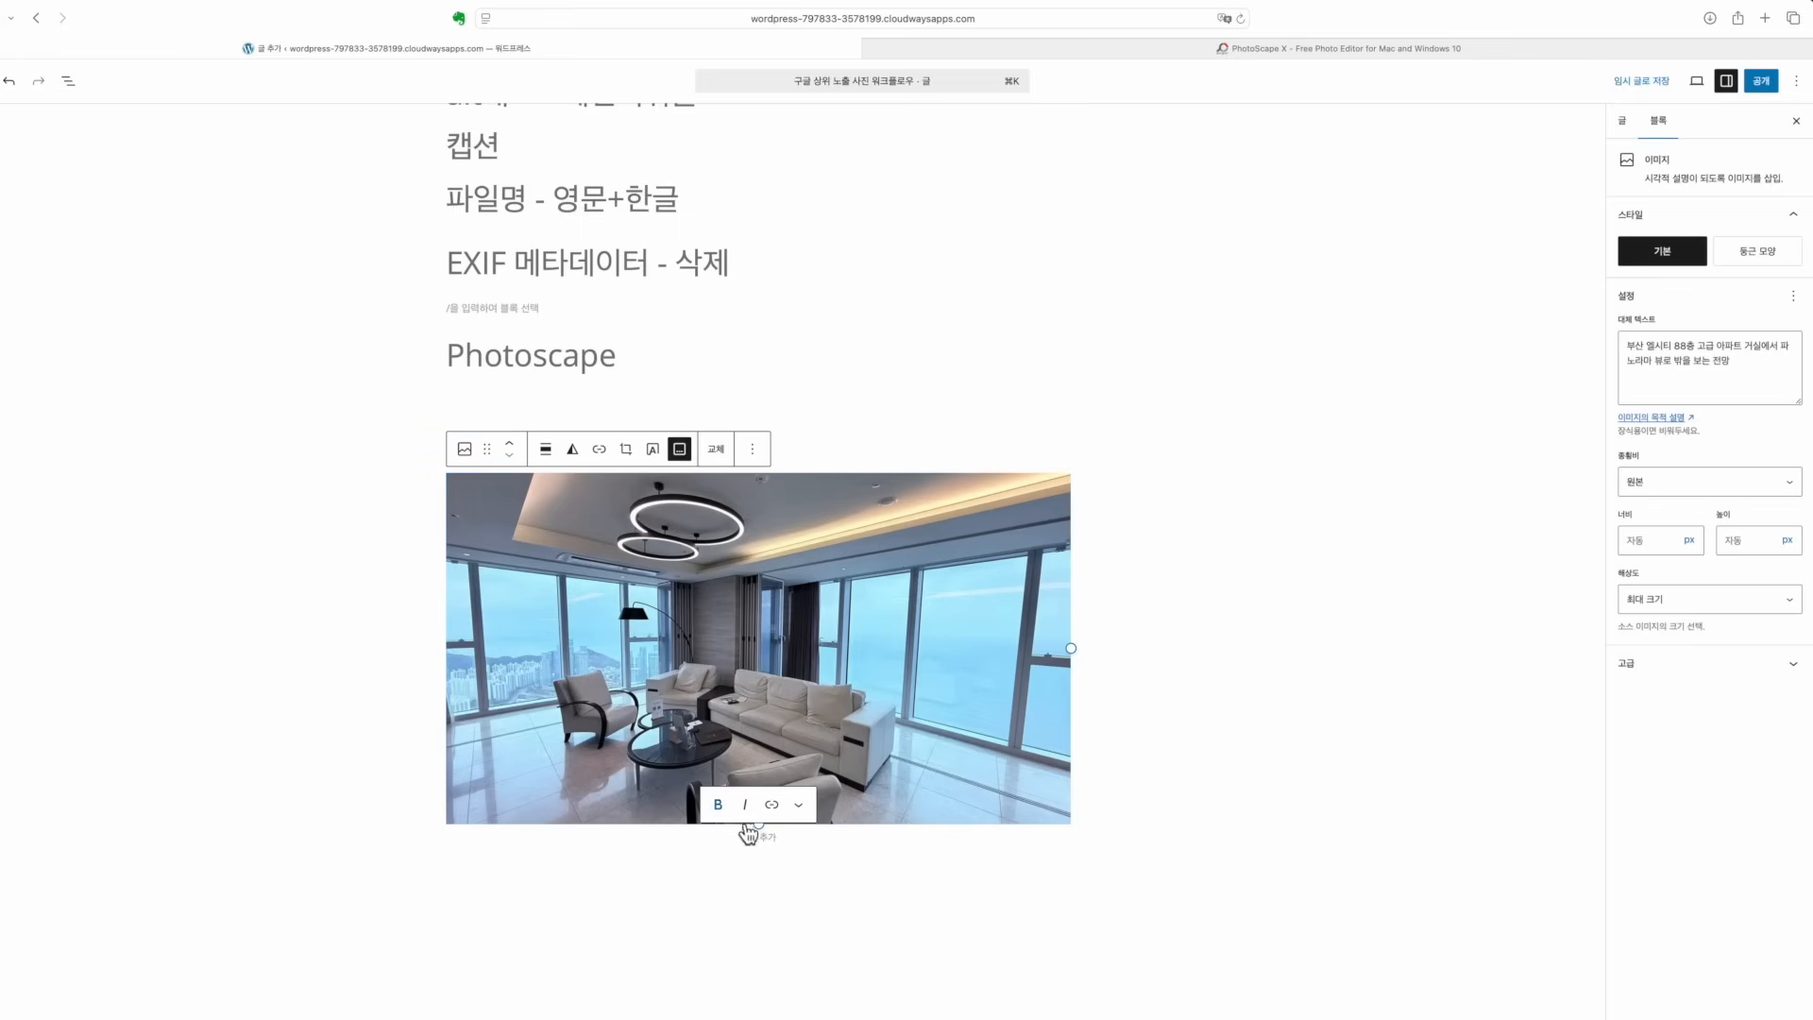
pyautogui.click(757, 838)
pyautogui.press('super+v')
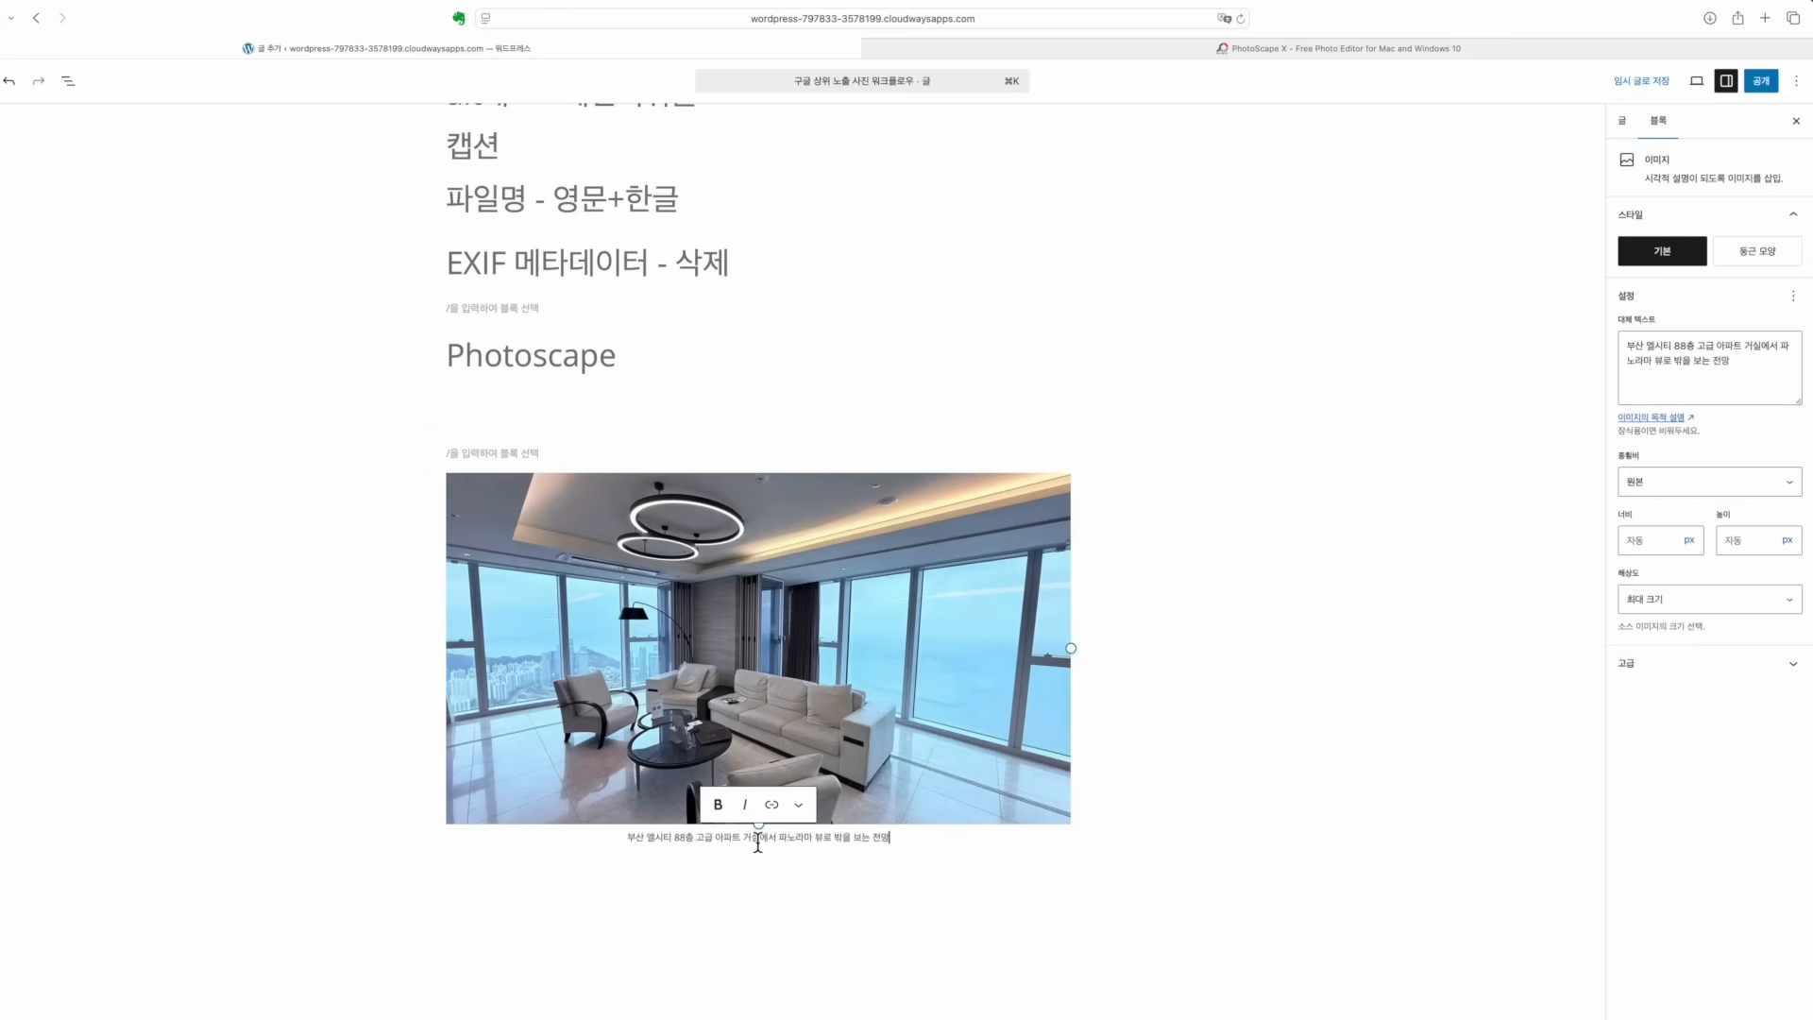
pyautogui.click(972, 926)
pyautogui.click(655, 790)
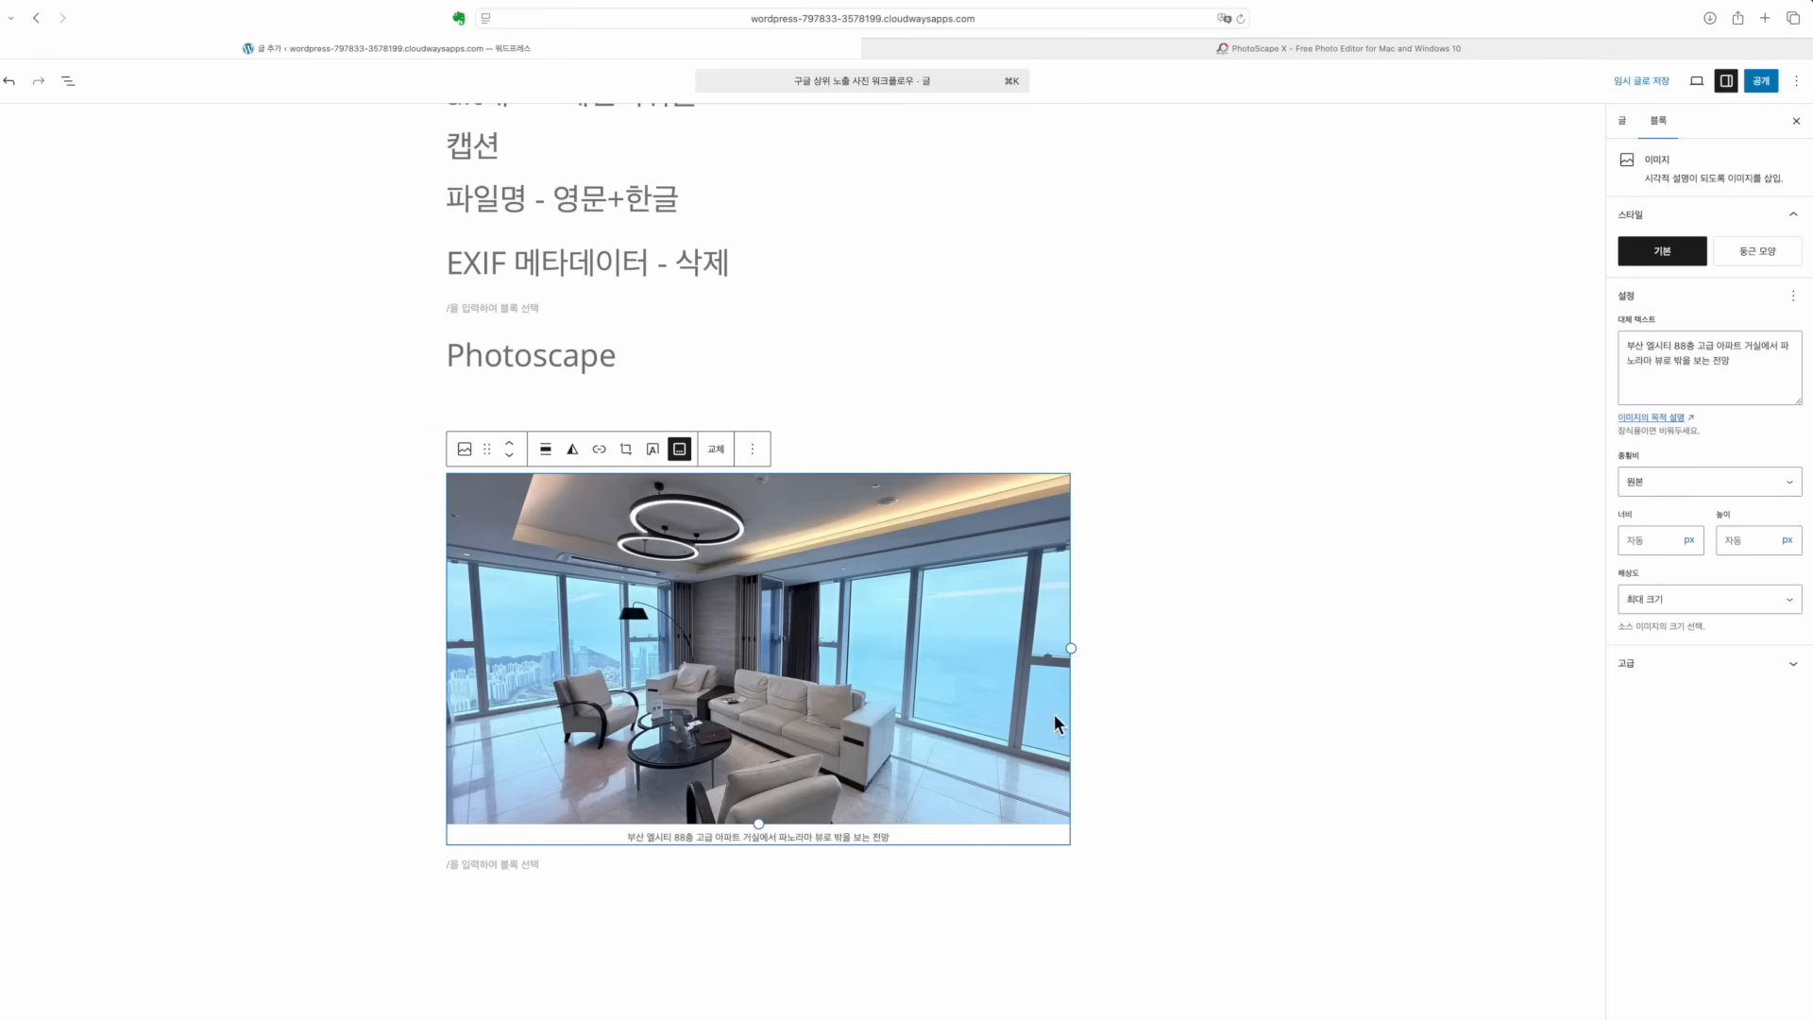
pyautogui.click(1156, 707)
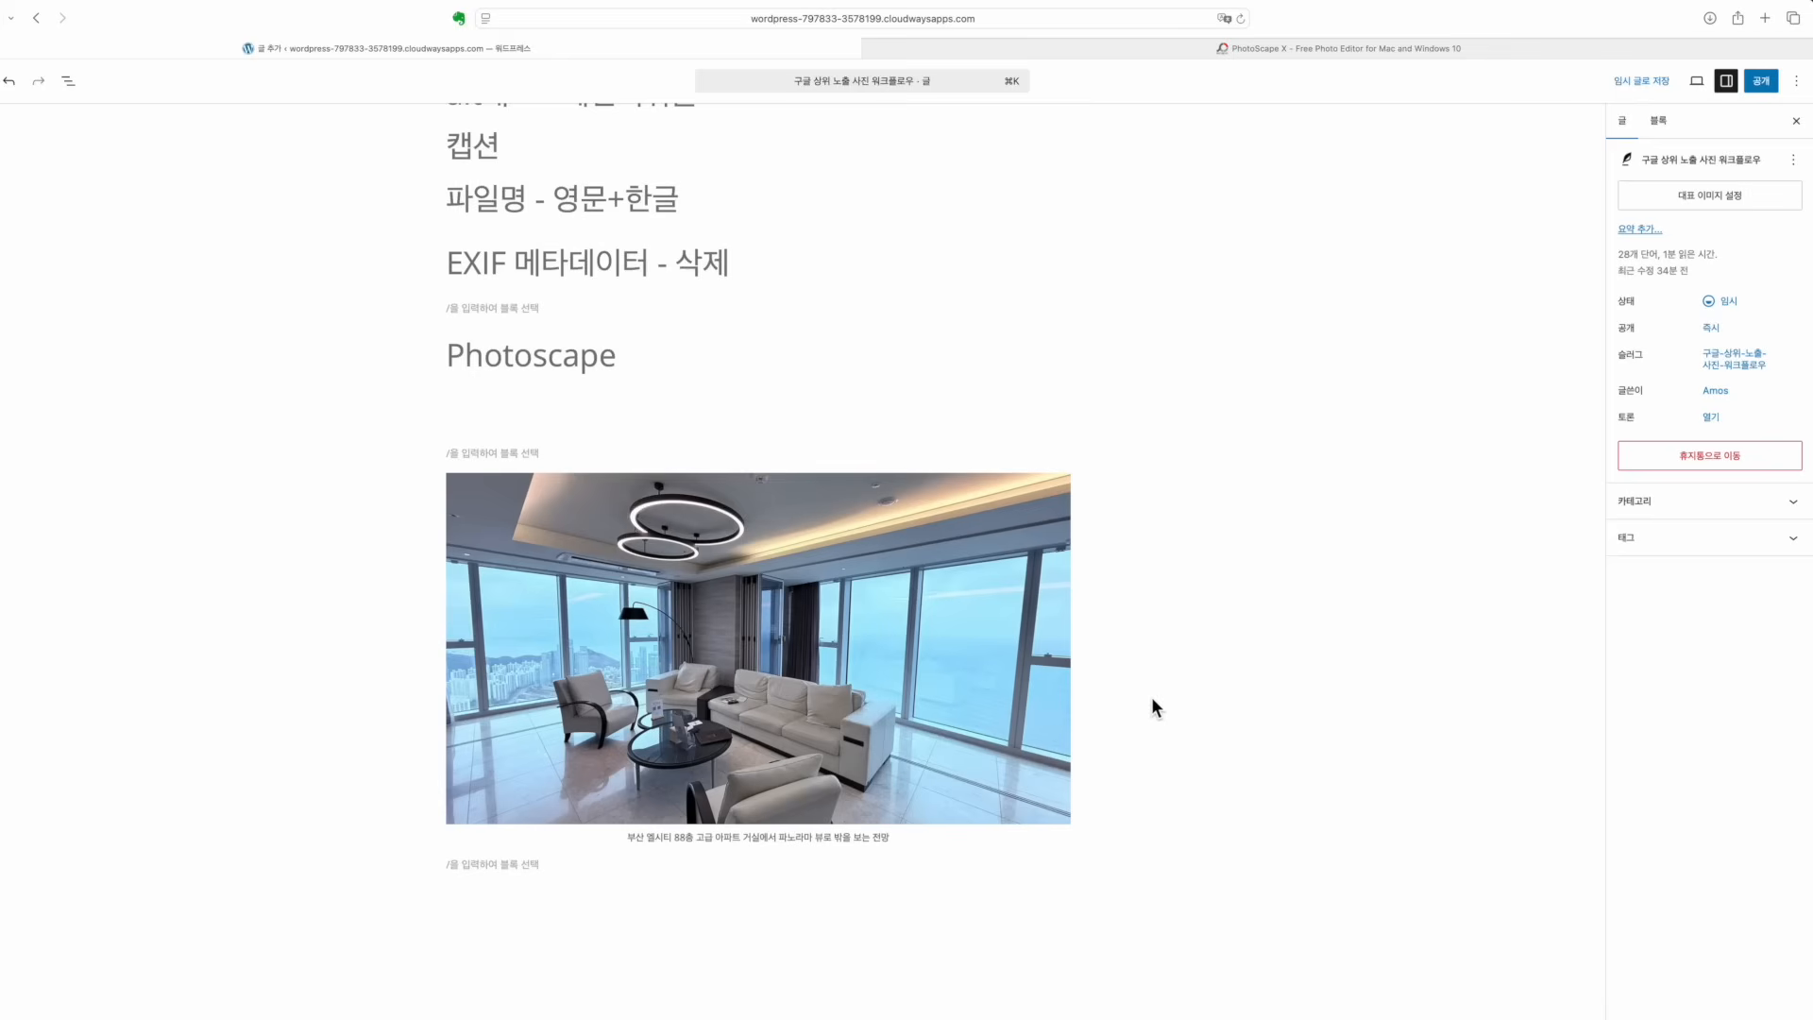
pyautogui.click(995, 666)
pyautogui.click(1161, 559)
# Look over the Photoscape heading and the image checklist paragraph above the photo
pyautogui.scroll(-1, 440, 517)
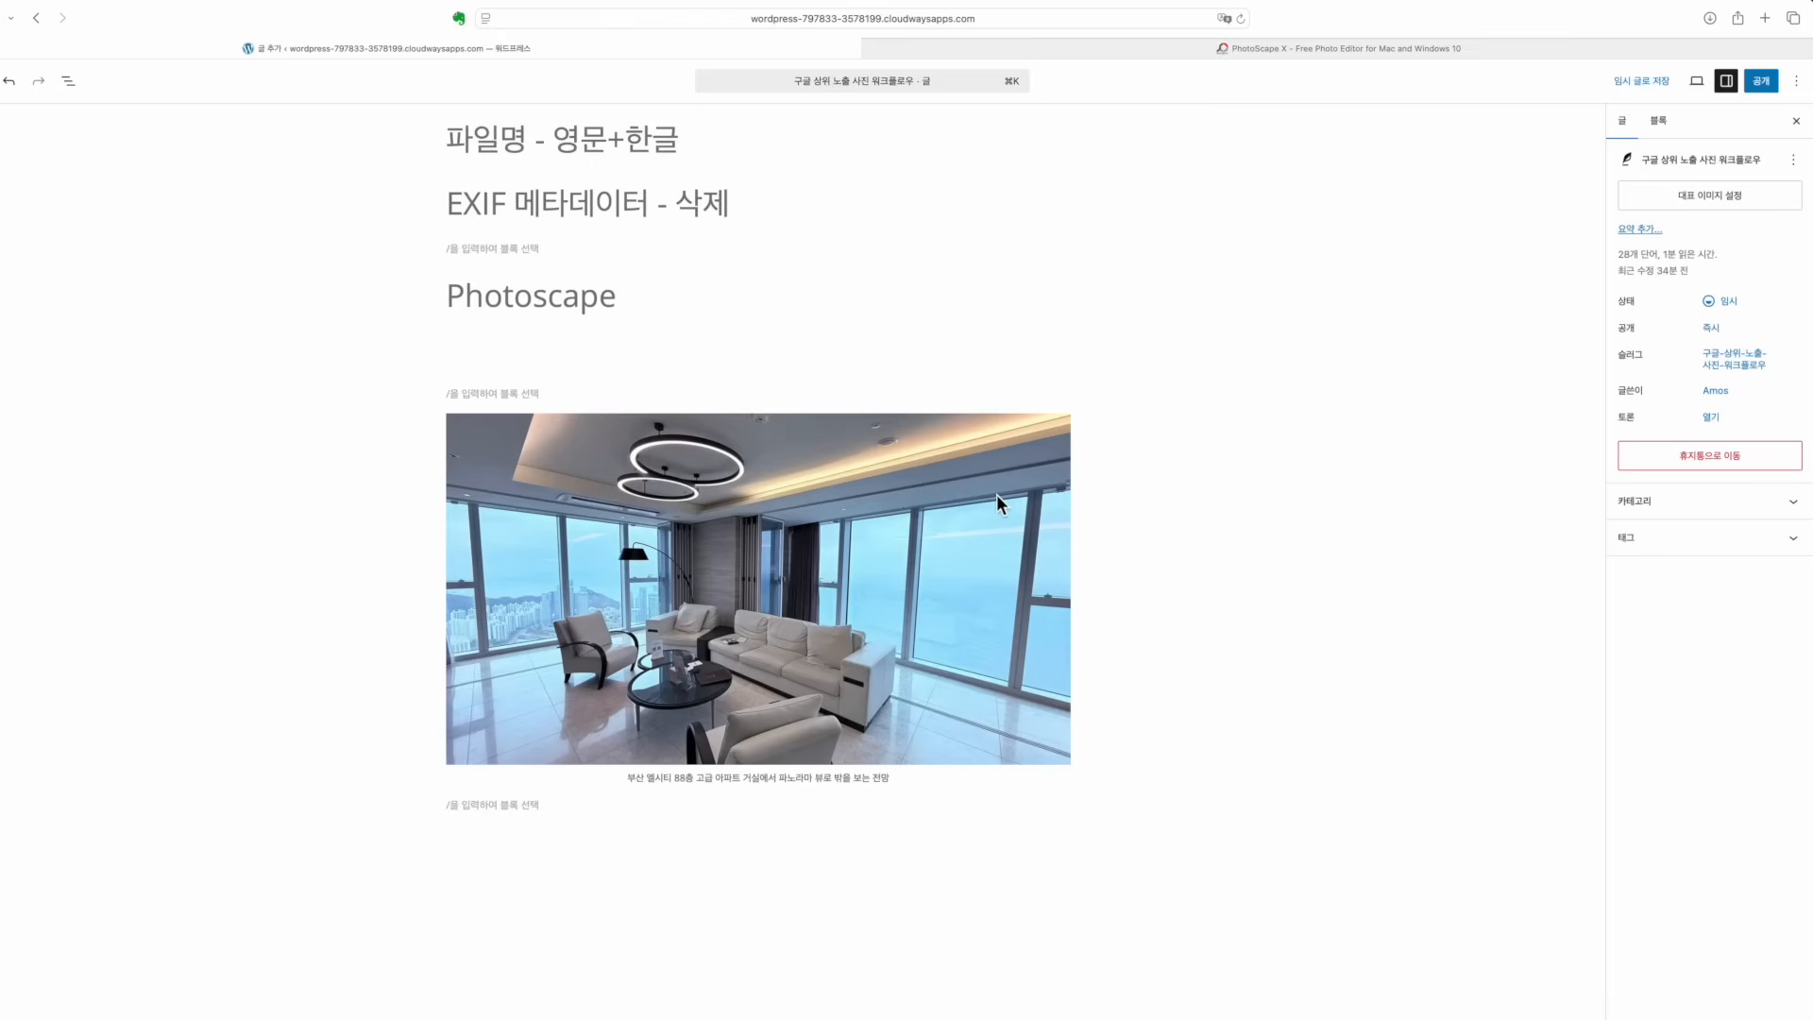
pyautogui.scroll(7, 995, 495)
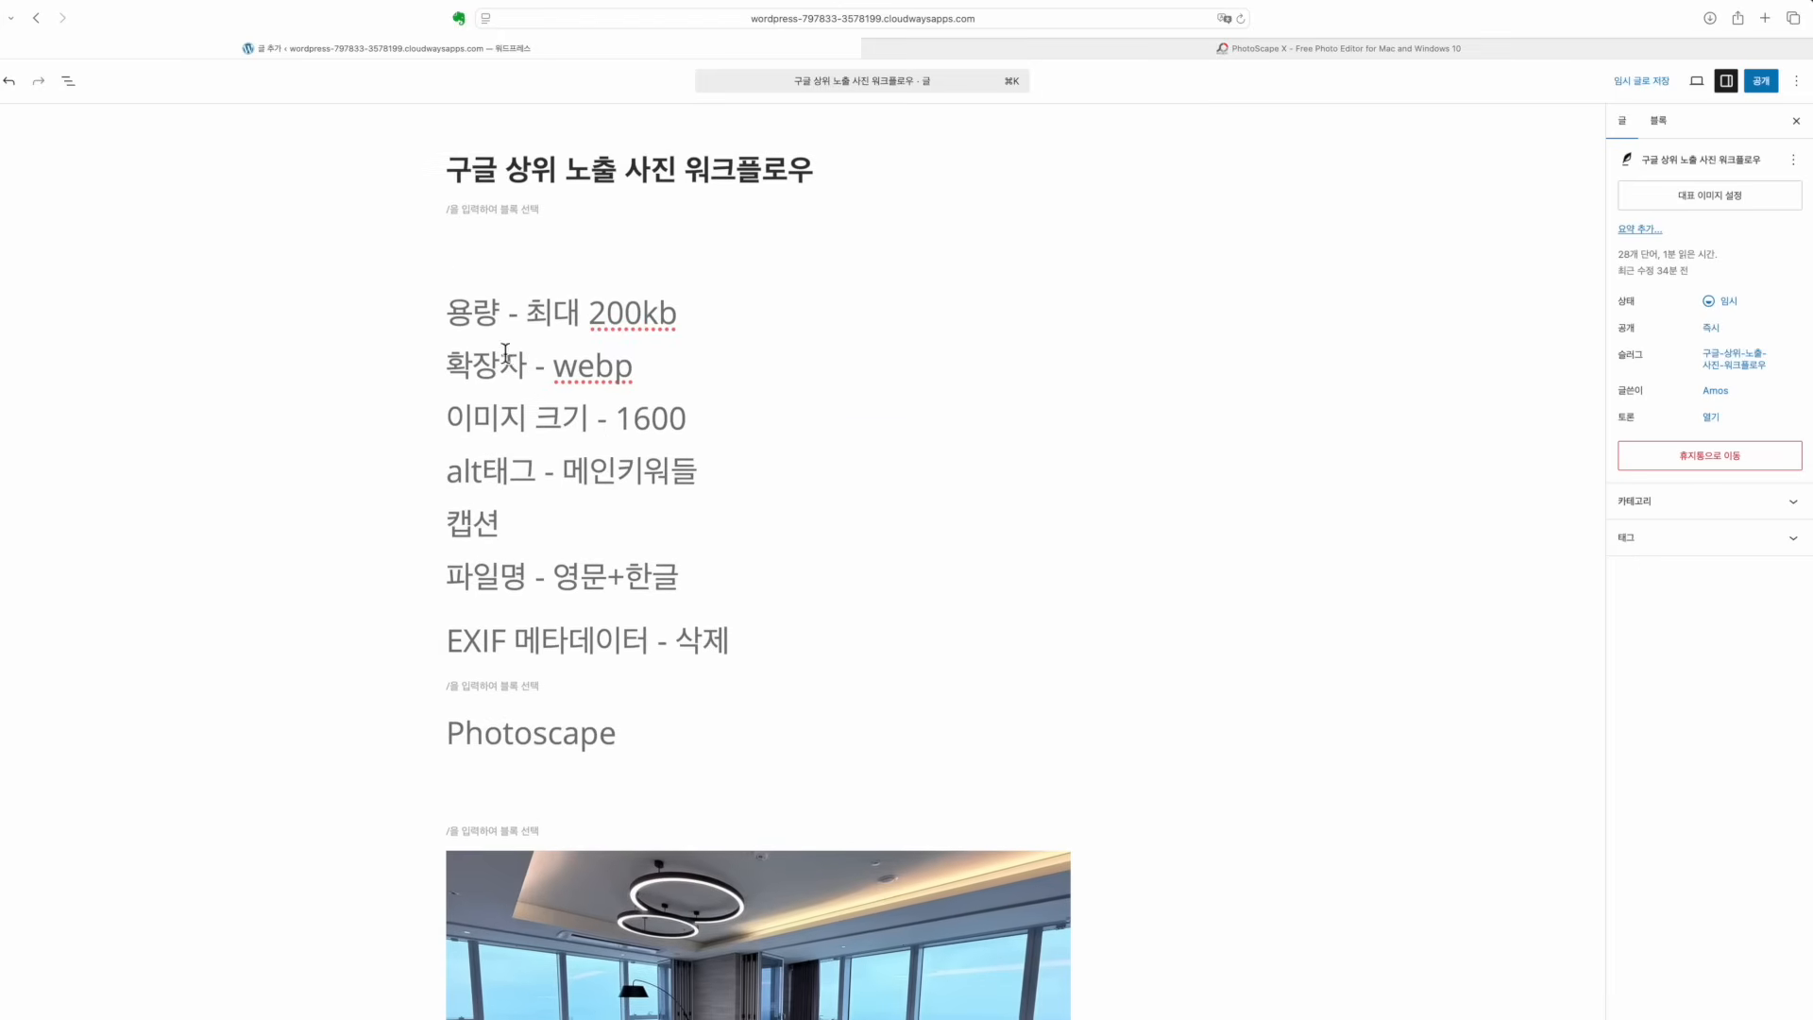
pyautogui.click(539, 733)
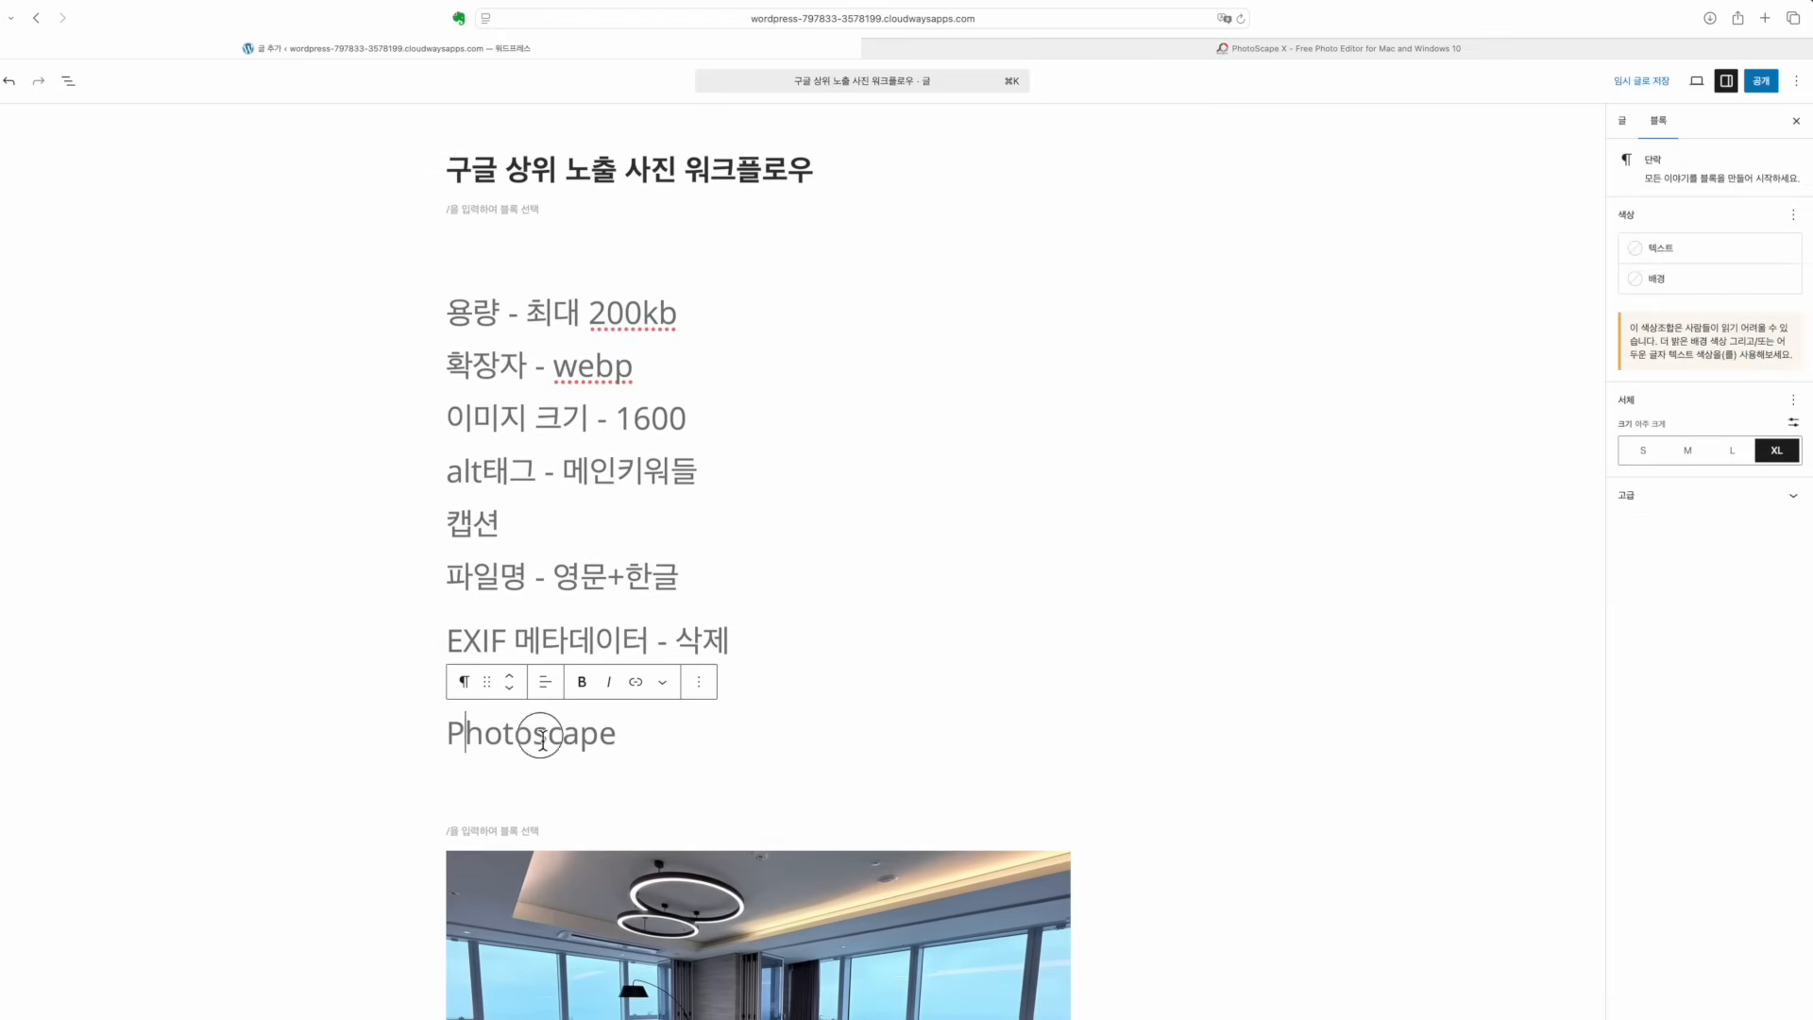
pyautogui.moveTo(620, 741); pyautogui.dragTo(443, 742)
pyautogui.scroll(-2, 406, 690)
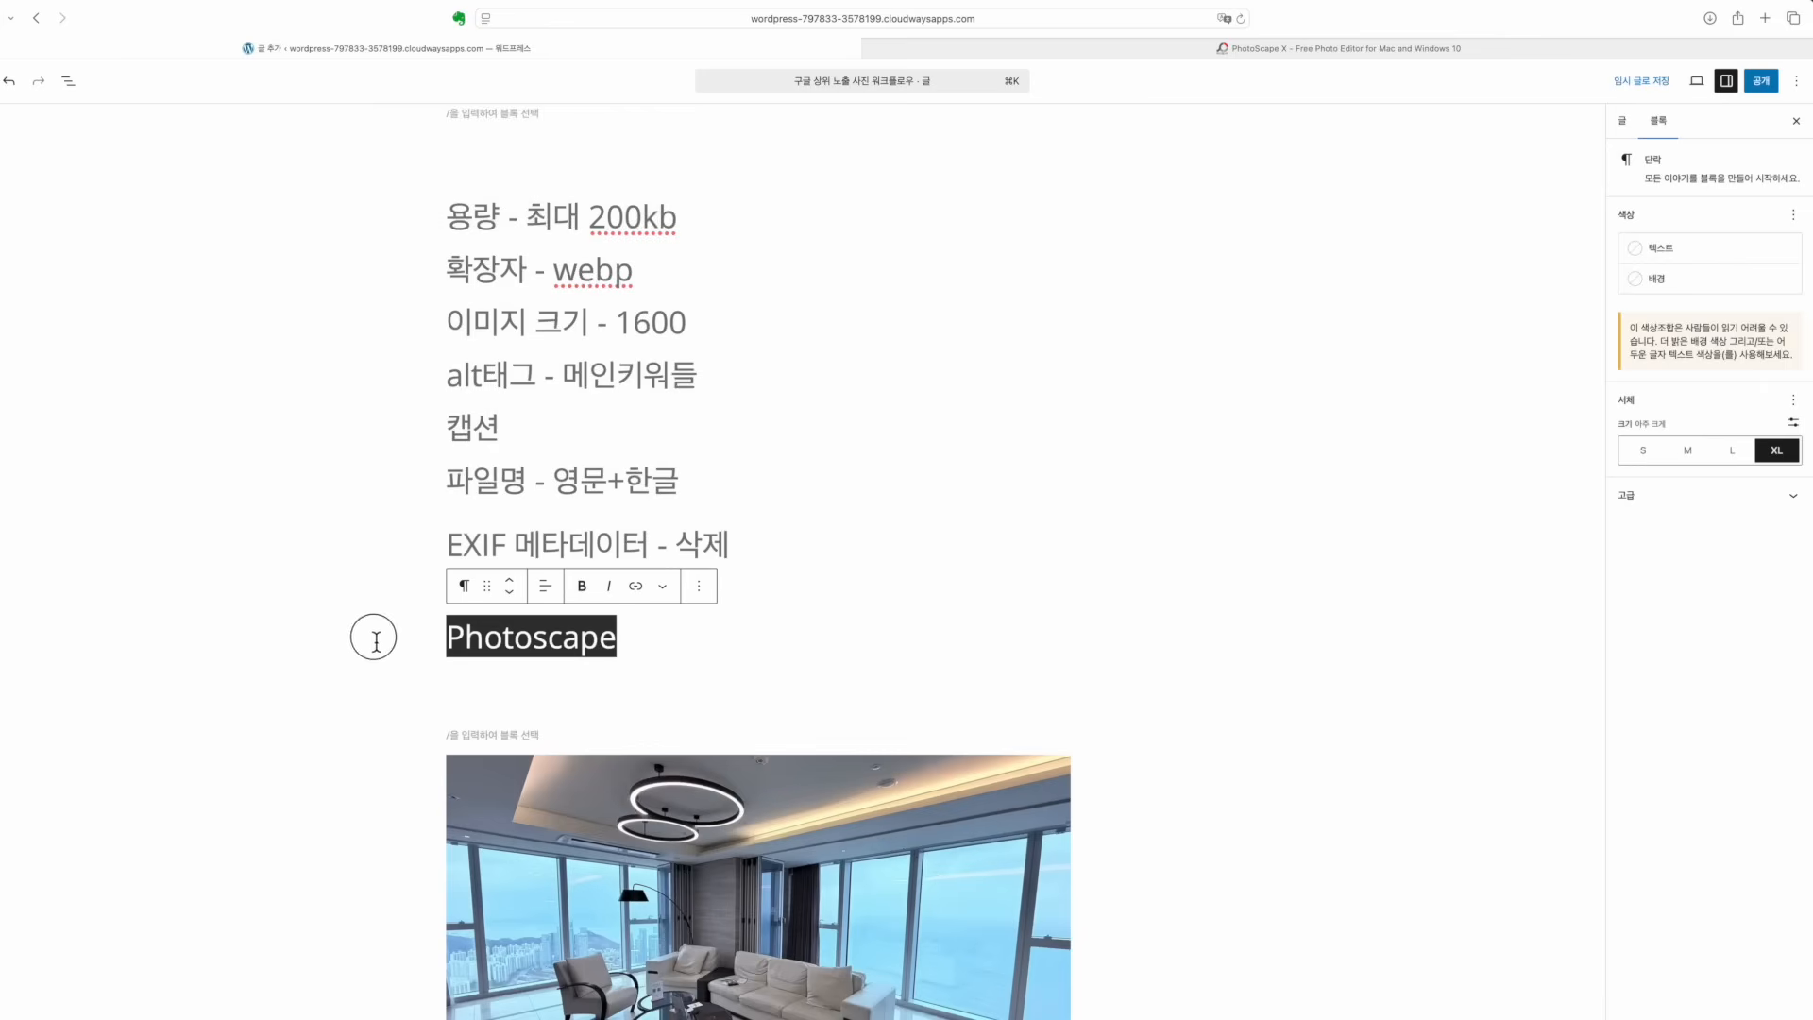
pyautogui.click(660, 652)
pyautogui.click(608, 460)
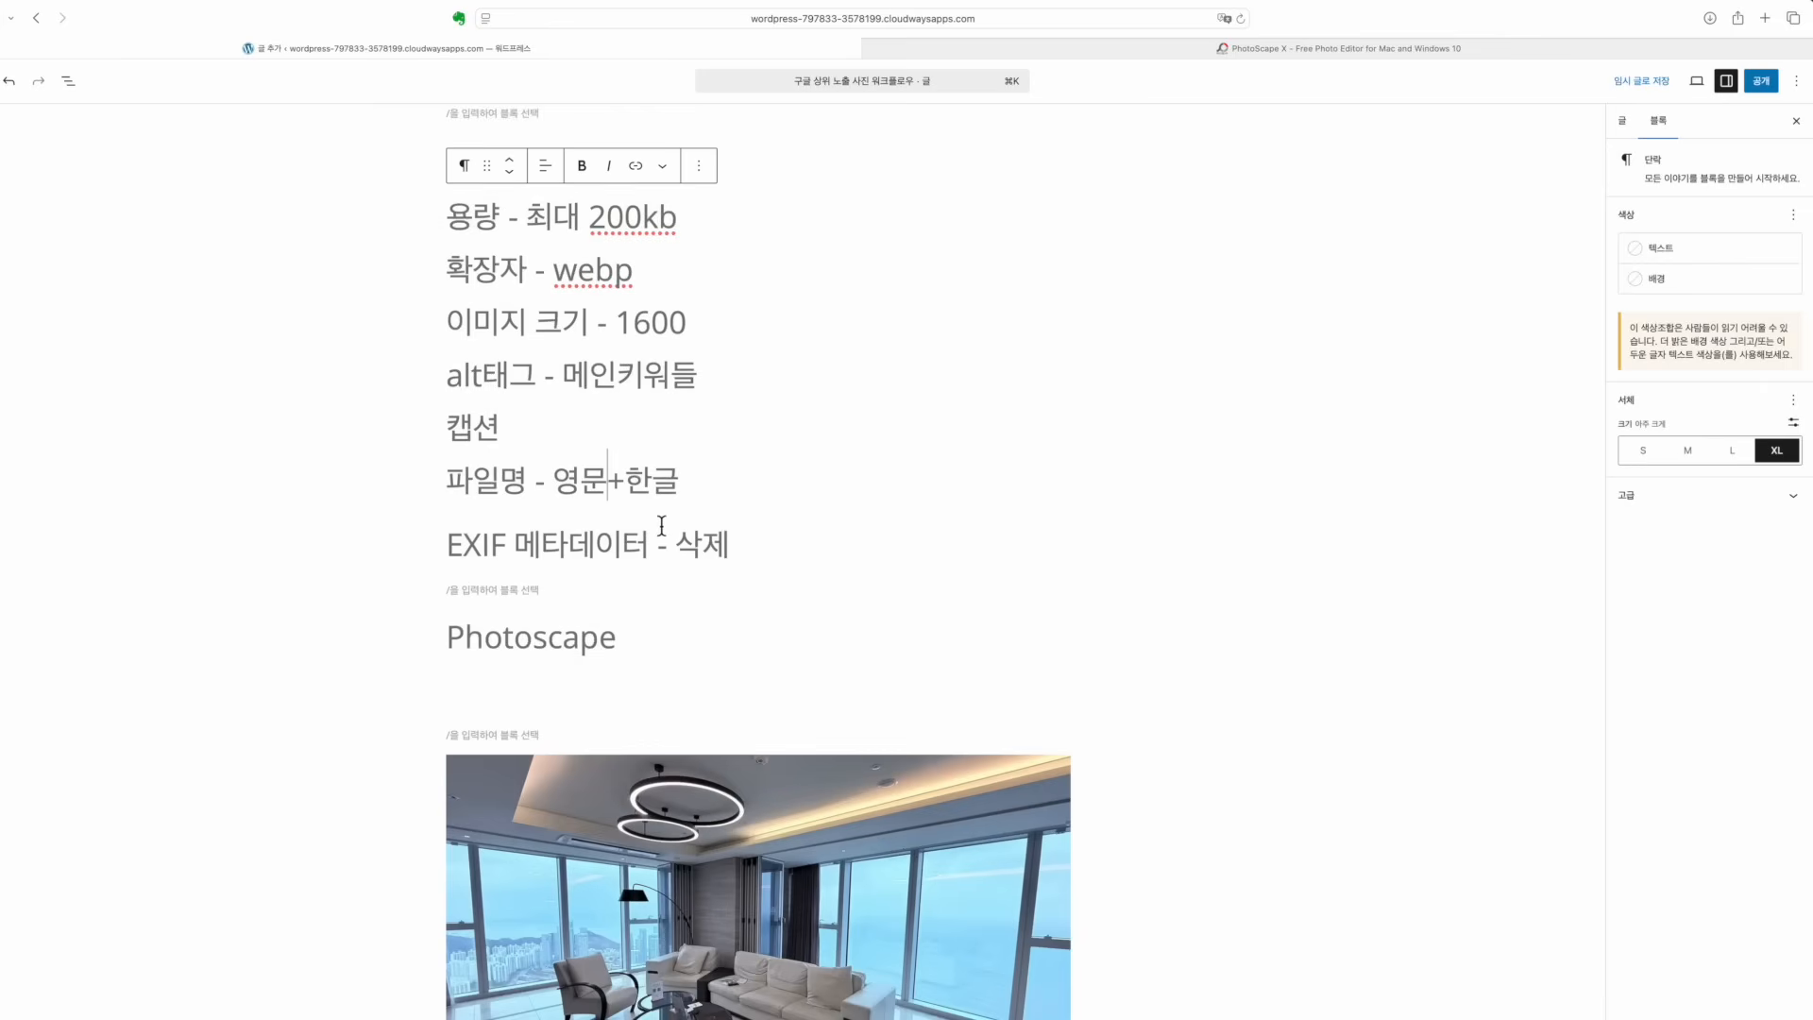
# Review the checklist's 200kb size, webp extension, 1600 image size and alt tag rules
pyautogui.moveTo(445, 219); pyautogui.dragTo(639, 225)
pyautogui.click(639, 225)
pyautogui.moveTo(442, 270); pyautogui.dragTo(676, 267)
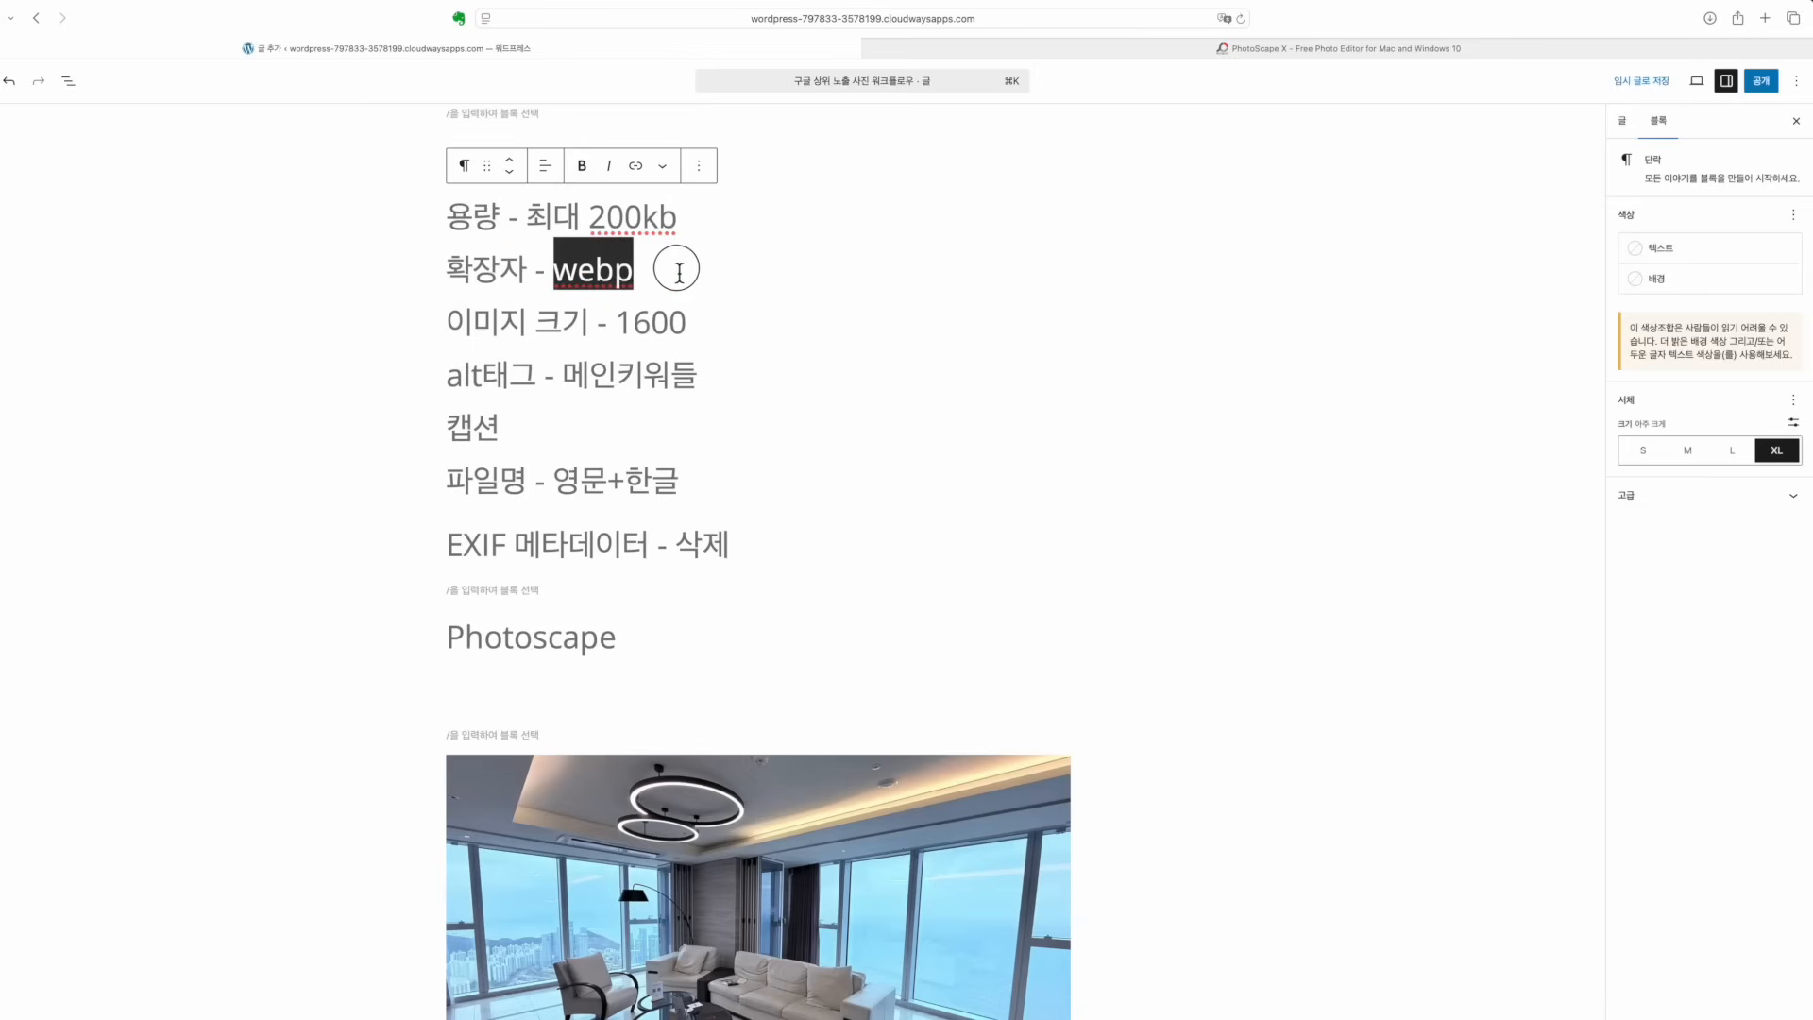
pyautogui.click(676, 268)
pyautogui.click(448, 322)
pyautogui.moveTo(450, 322); pyautogui.dragTo(740, 322)
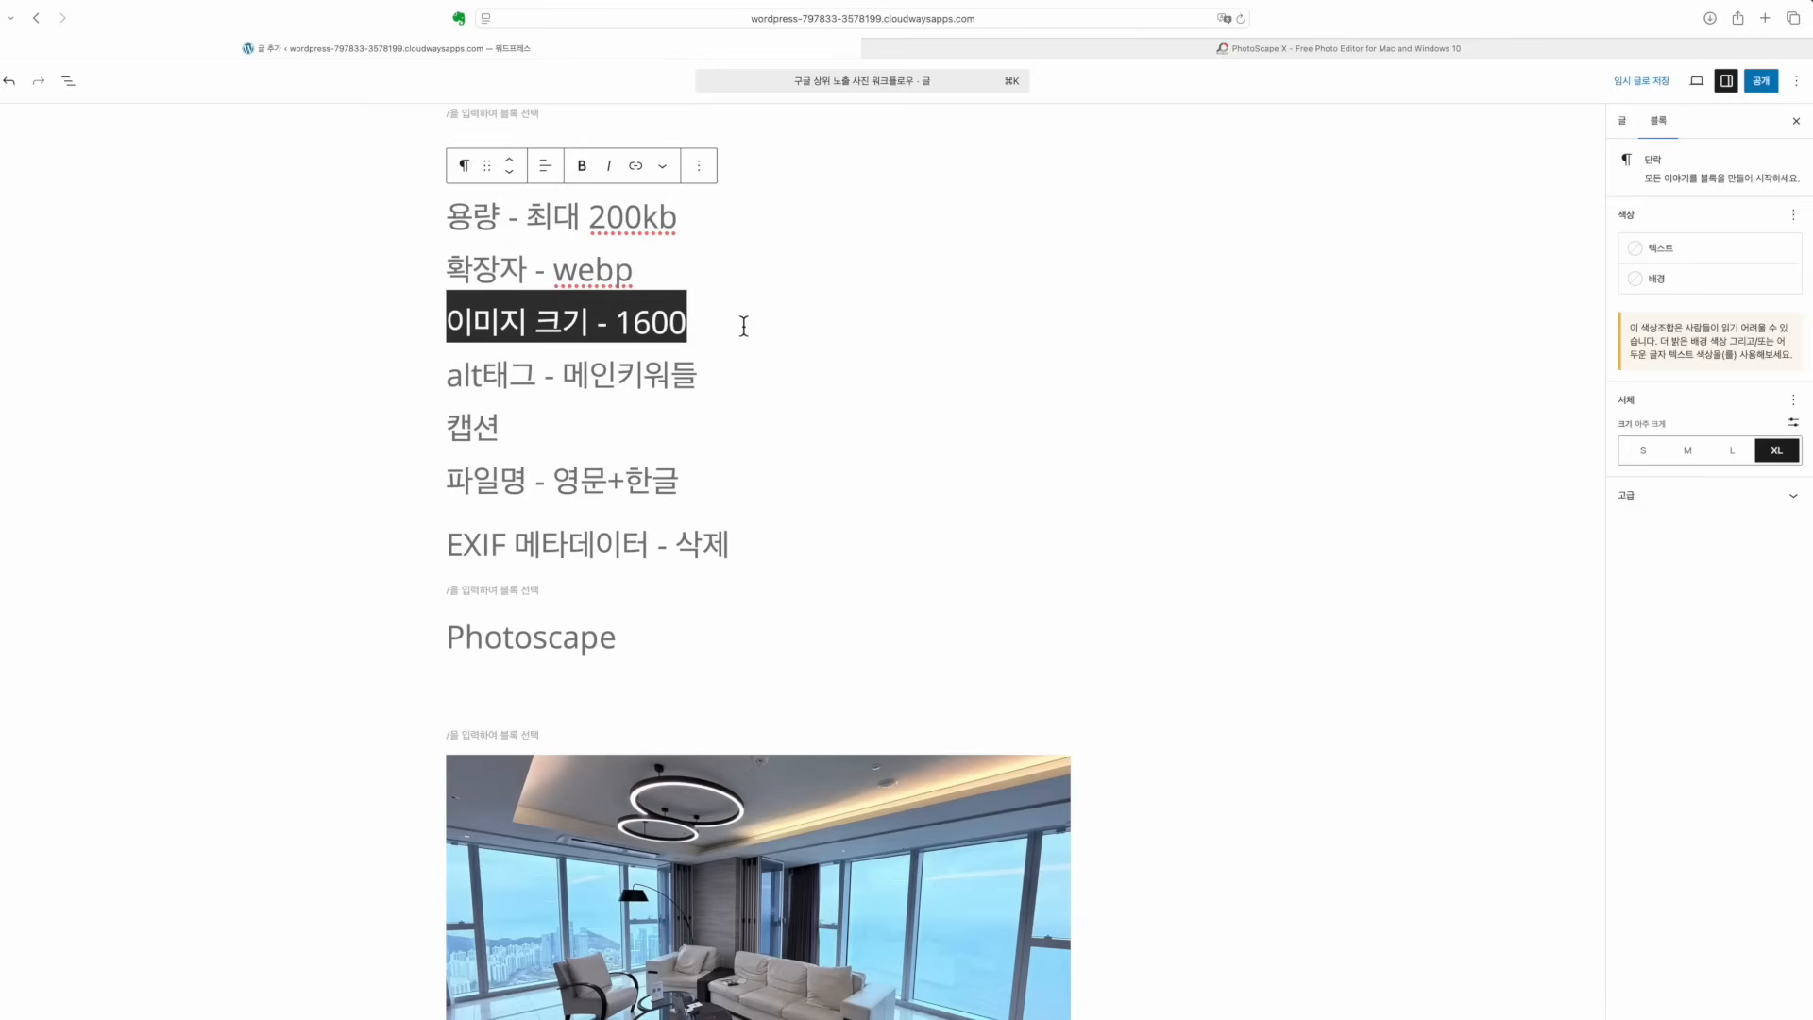
pyautogui.click(740, 322)
pyautogui.click(643, 373)
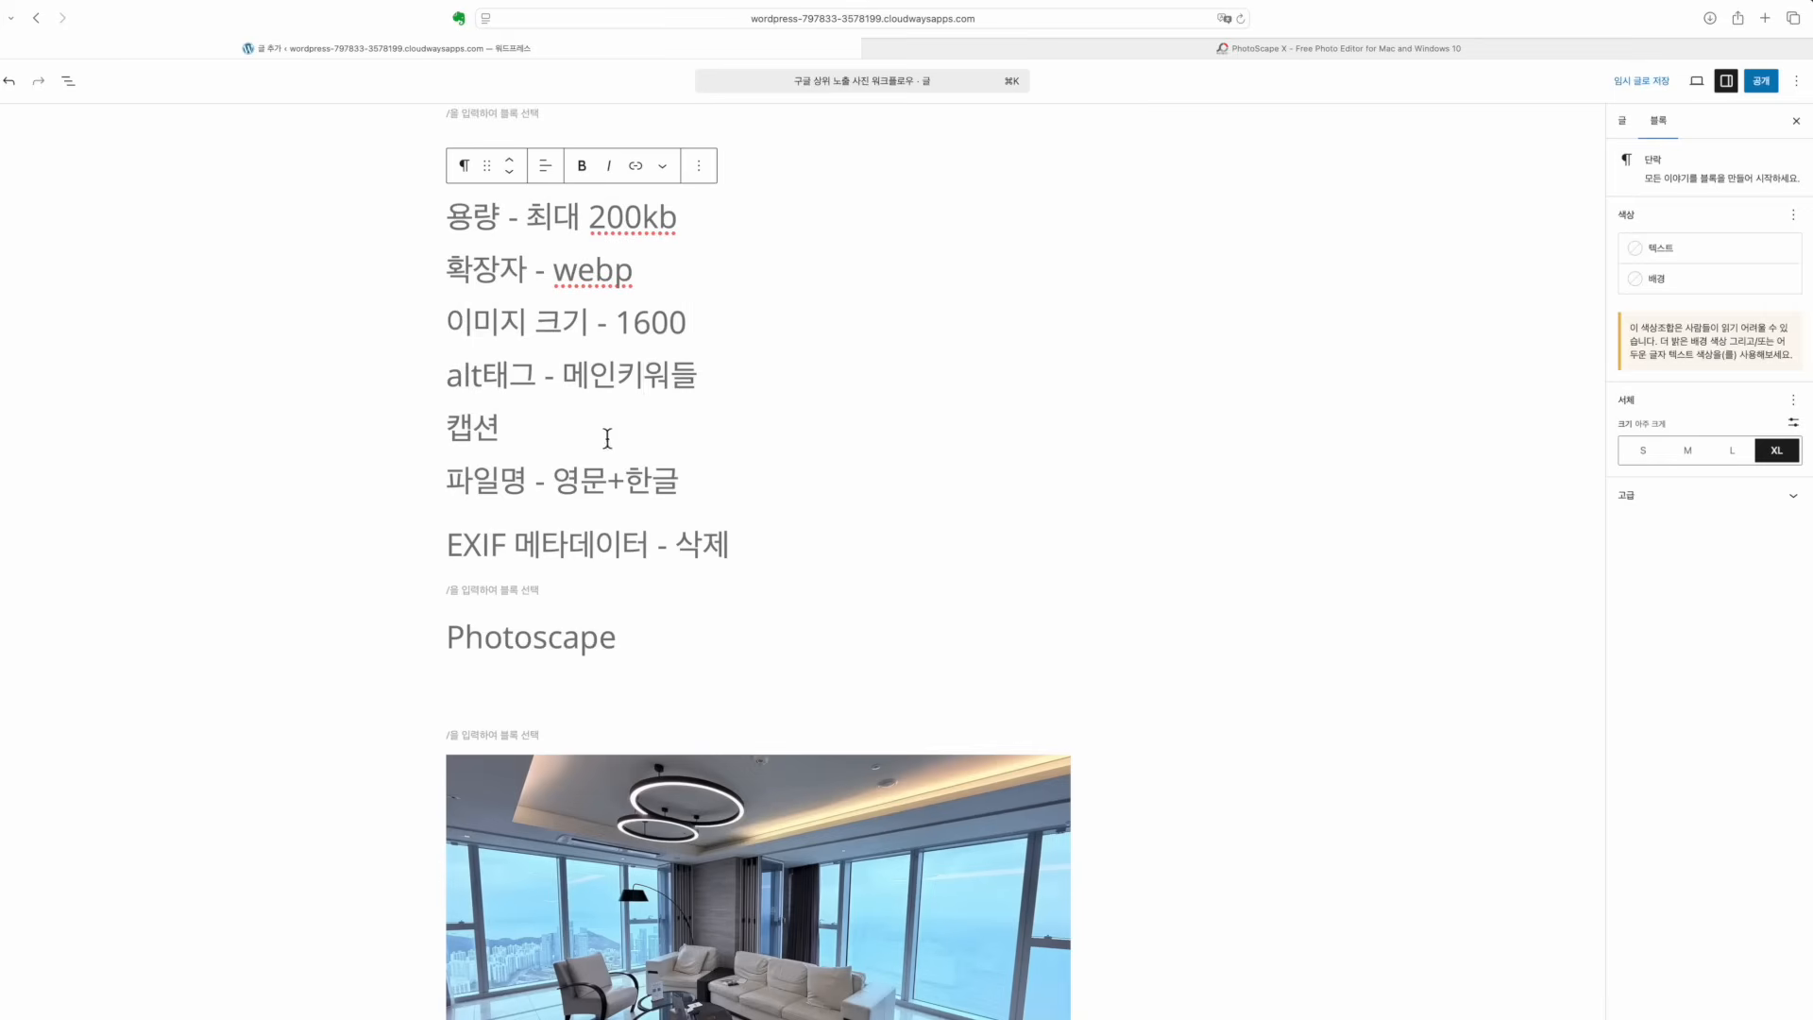
# Append '------' after 영문+한글 on the 파일명 rule line
pyautogui.moveTo(555, 480); pyautogui.dragTo(688, 478)
pyautogui.click(616, 478)
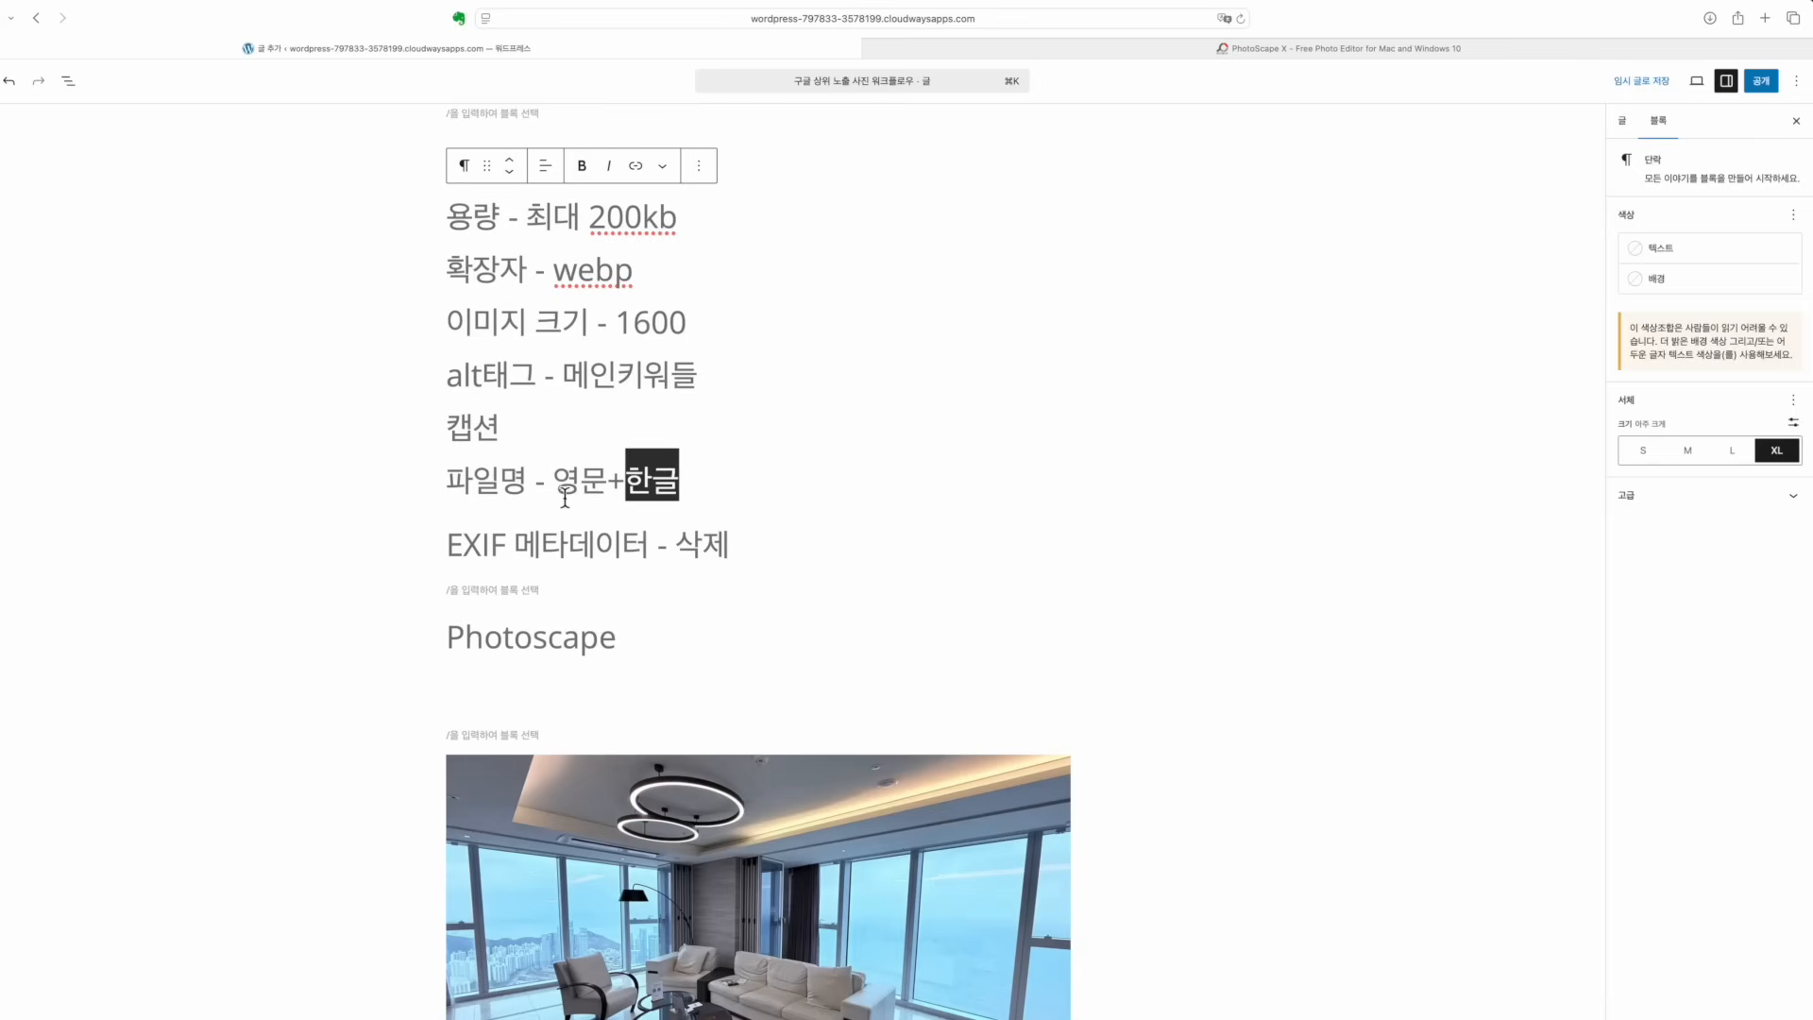
pyautogui.moveTo(554, 491); pyautogui.dragTo(612, 491)
pyautogui.click(689, 484)
pyautogui.write('---')
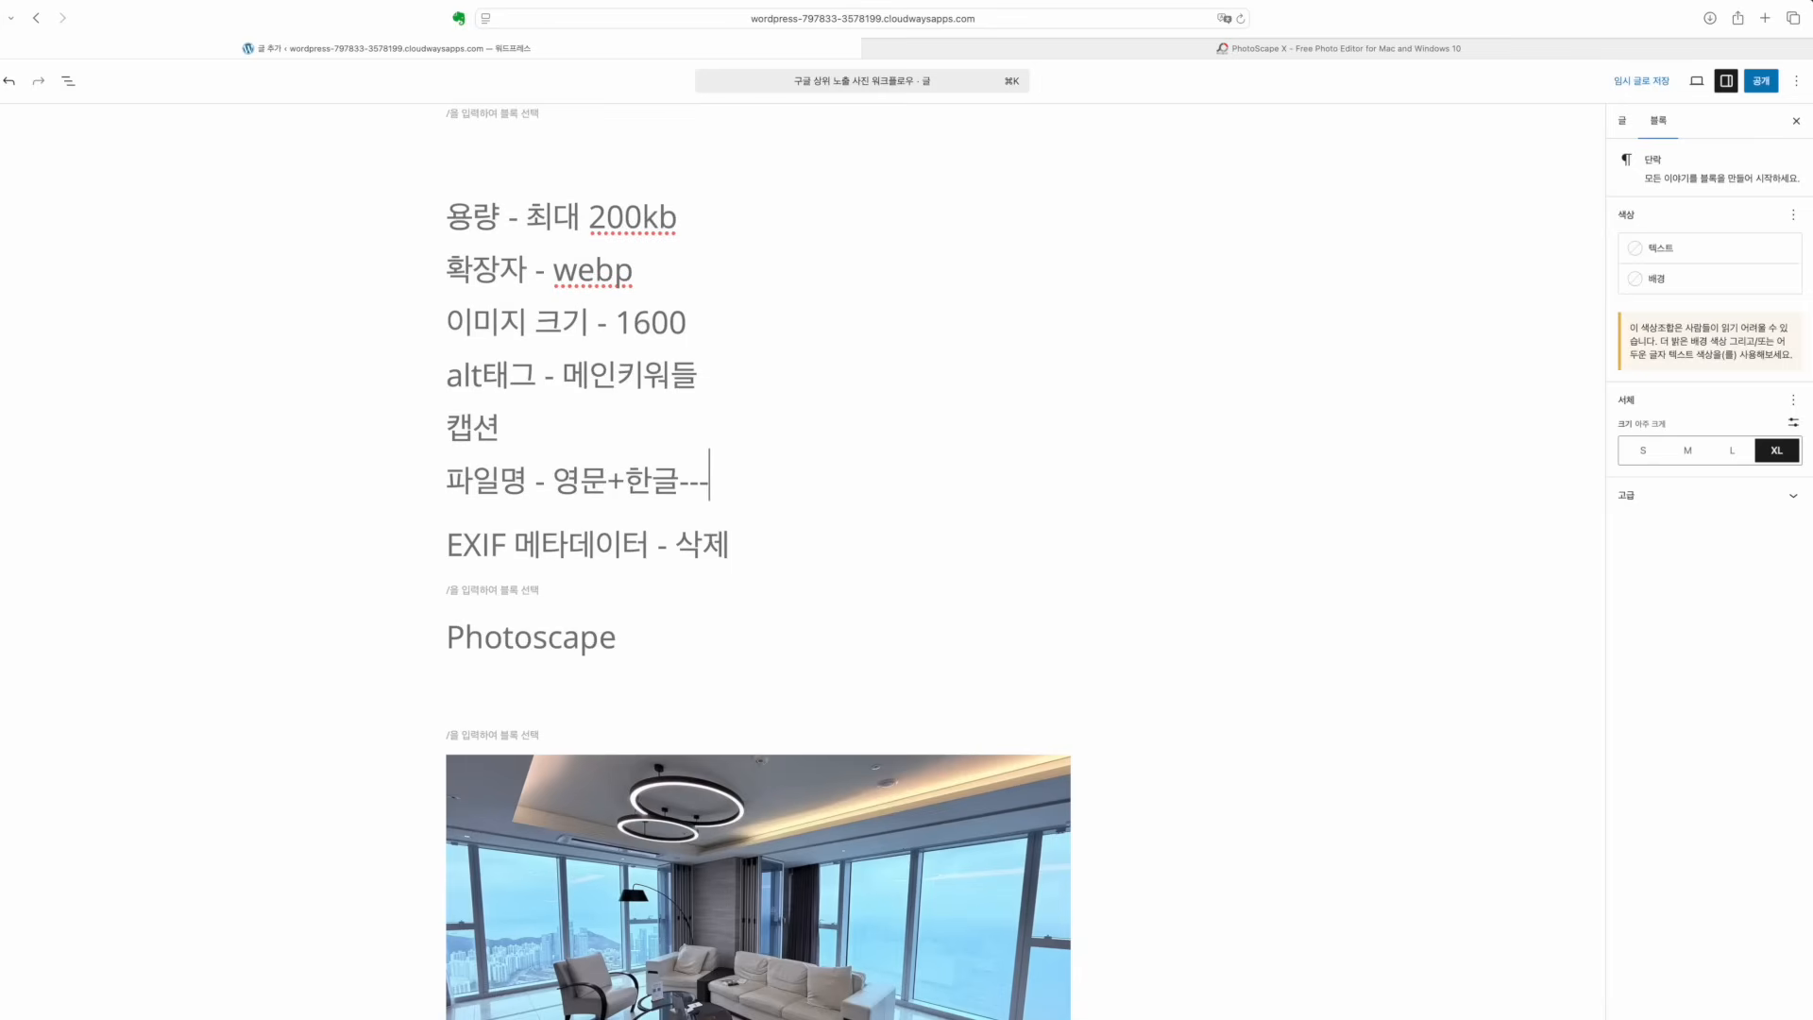
pyautogui.write('---')
# Check the 메인키워들 wording in the alt tag rule, returning to the file name rule
pyautogui.click(565, 382)
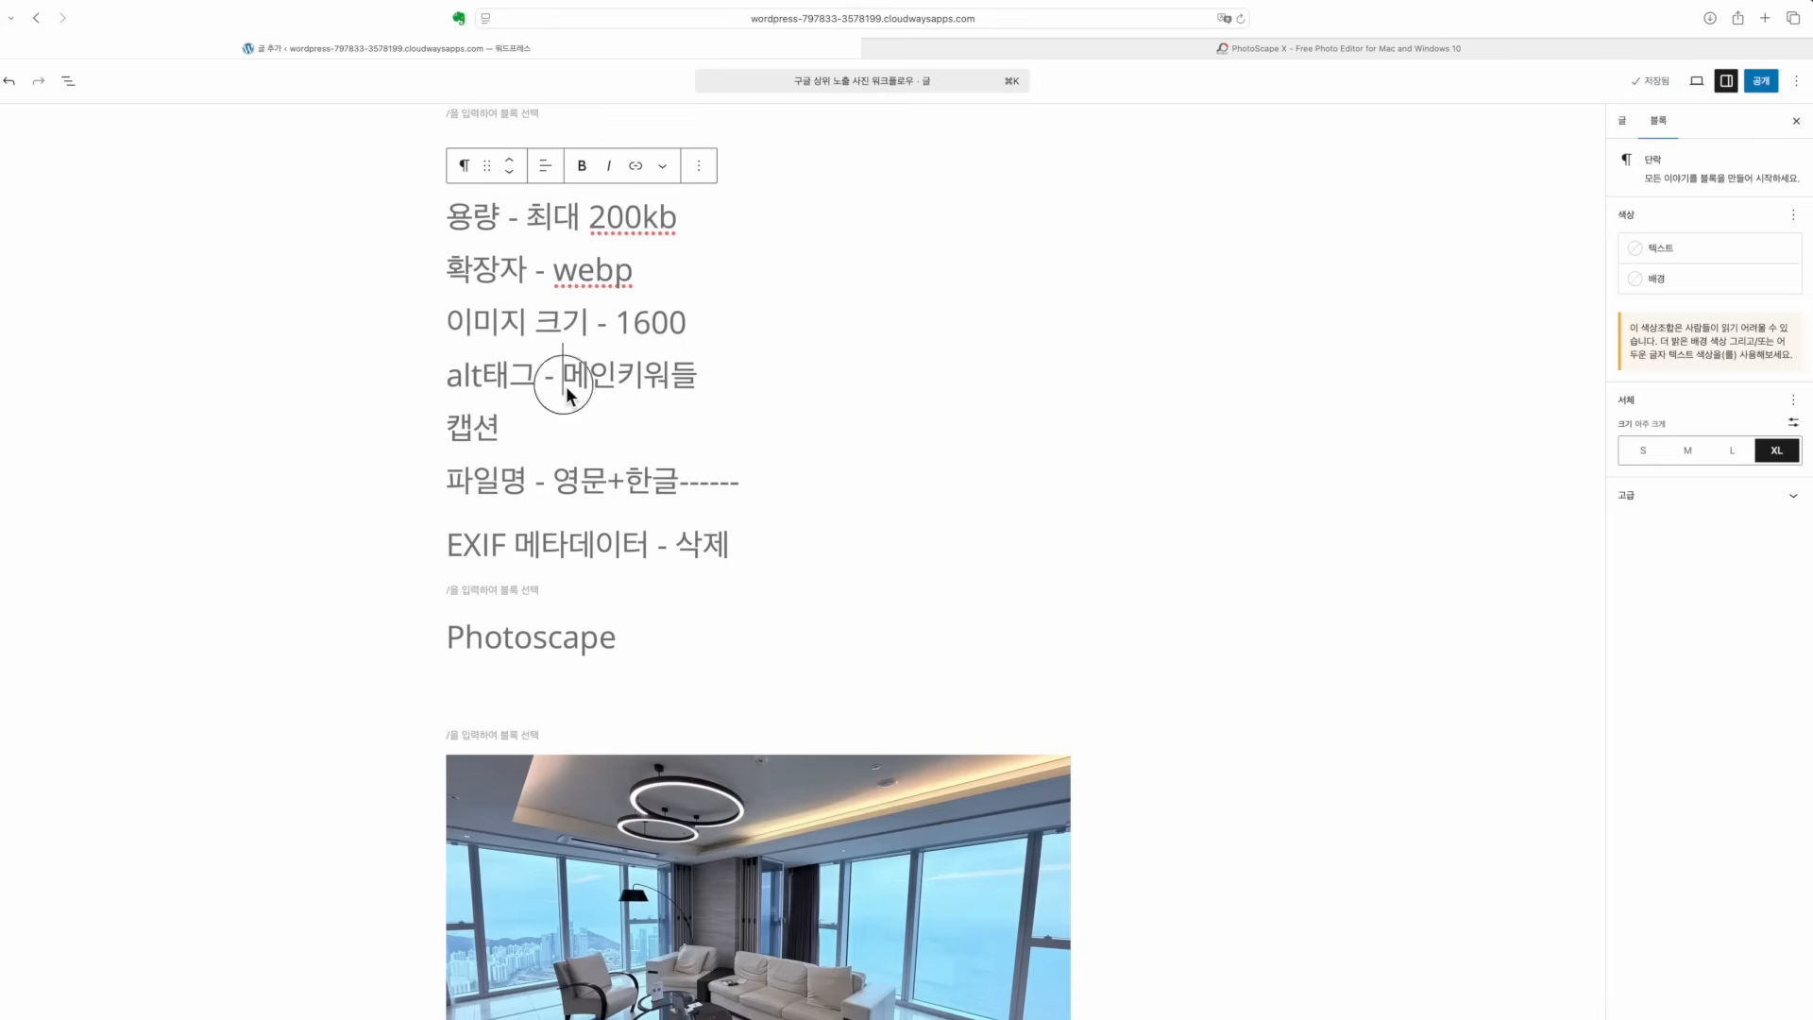
pyautogui.moveTo(566, 383); pyautogui.dragTo(737, 382)
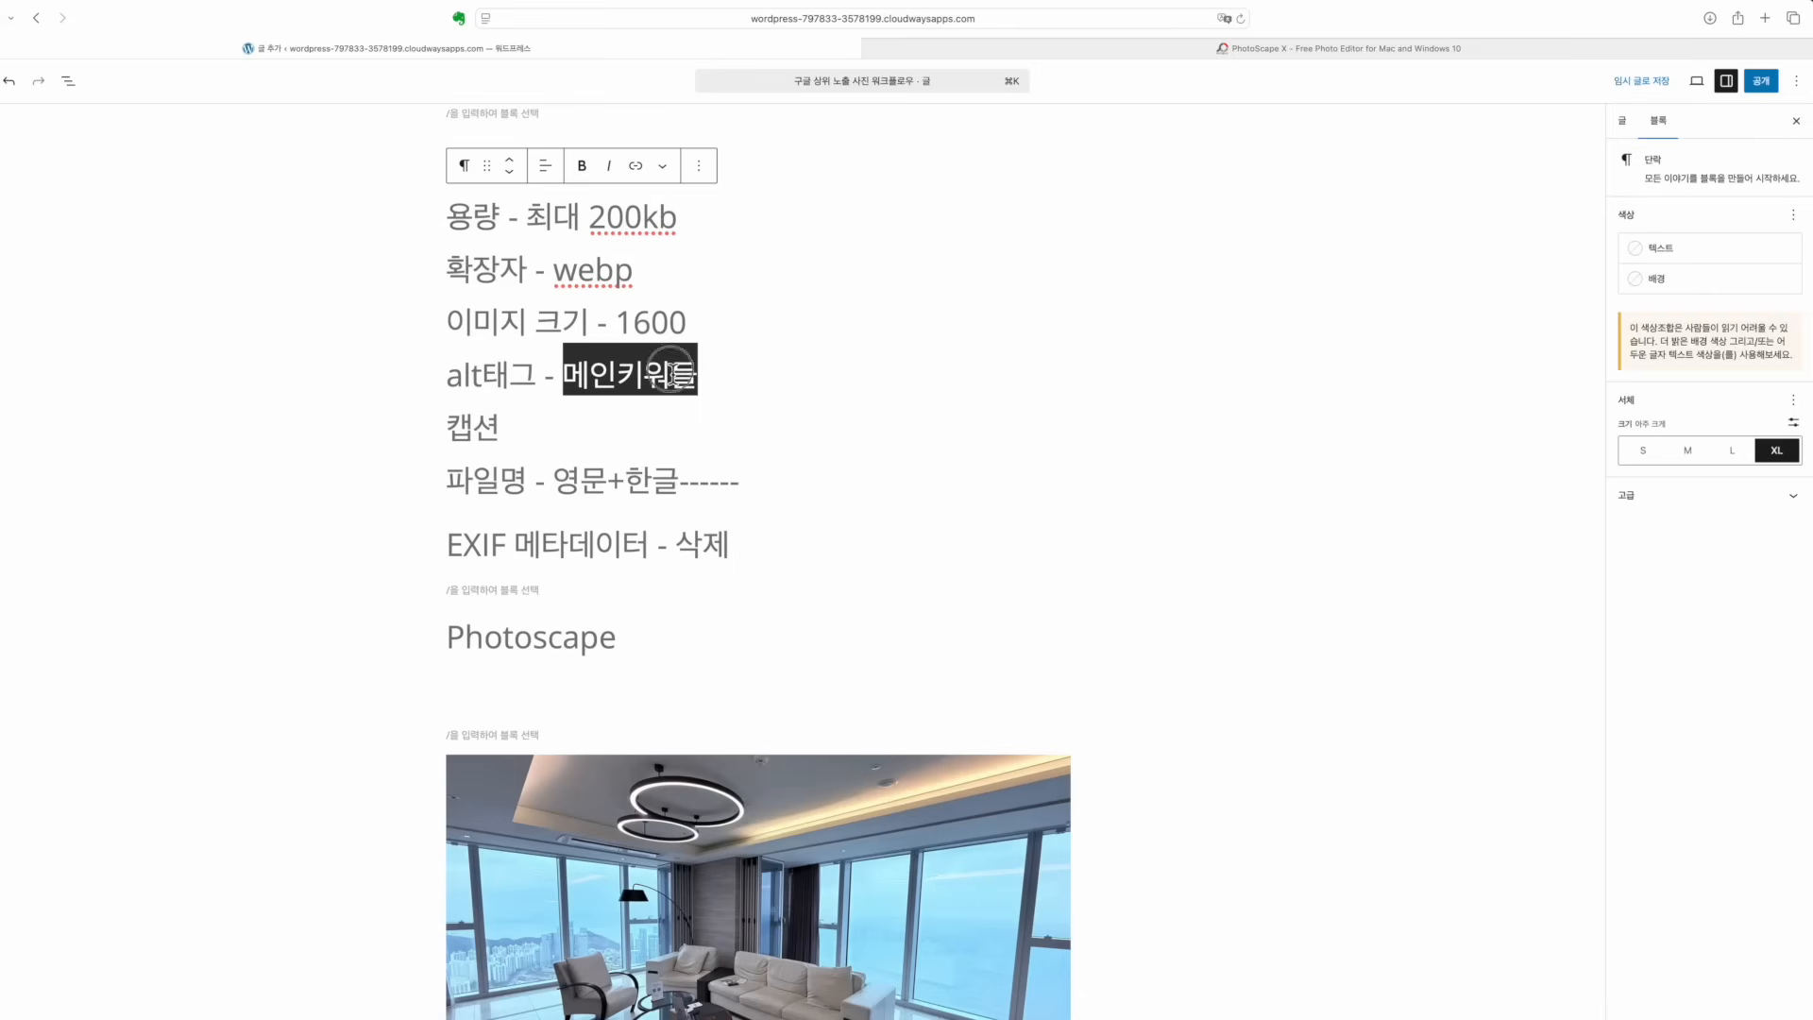
pyautogui.click(671, 373)
pyautogui.moveTo(568, 377); pyautogui.dragTo(846, 388)
pyautogui.click(464, 452)
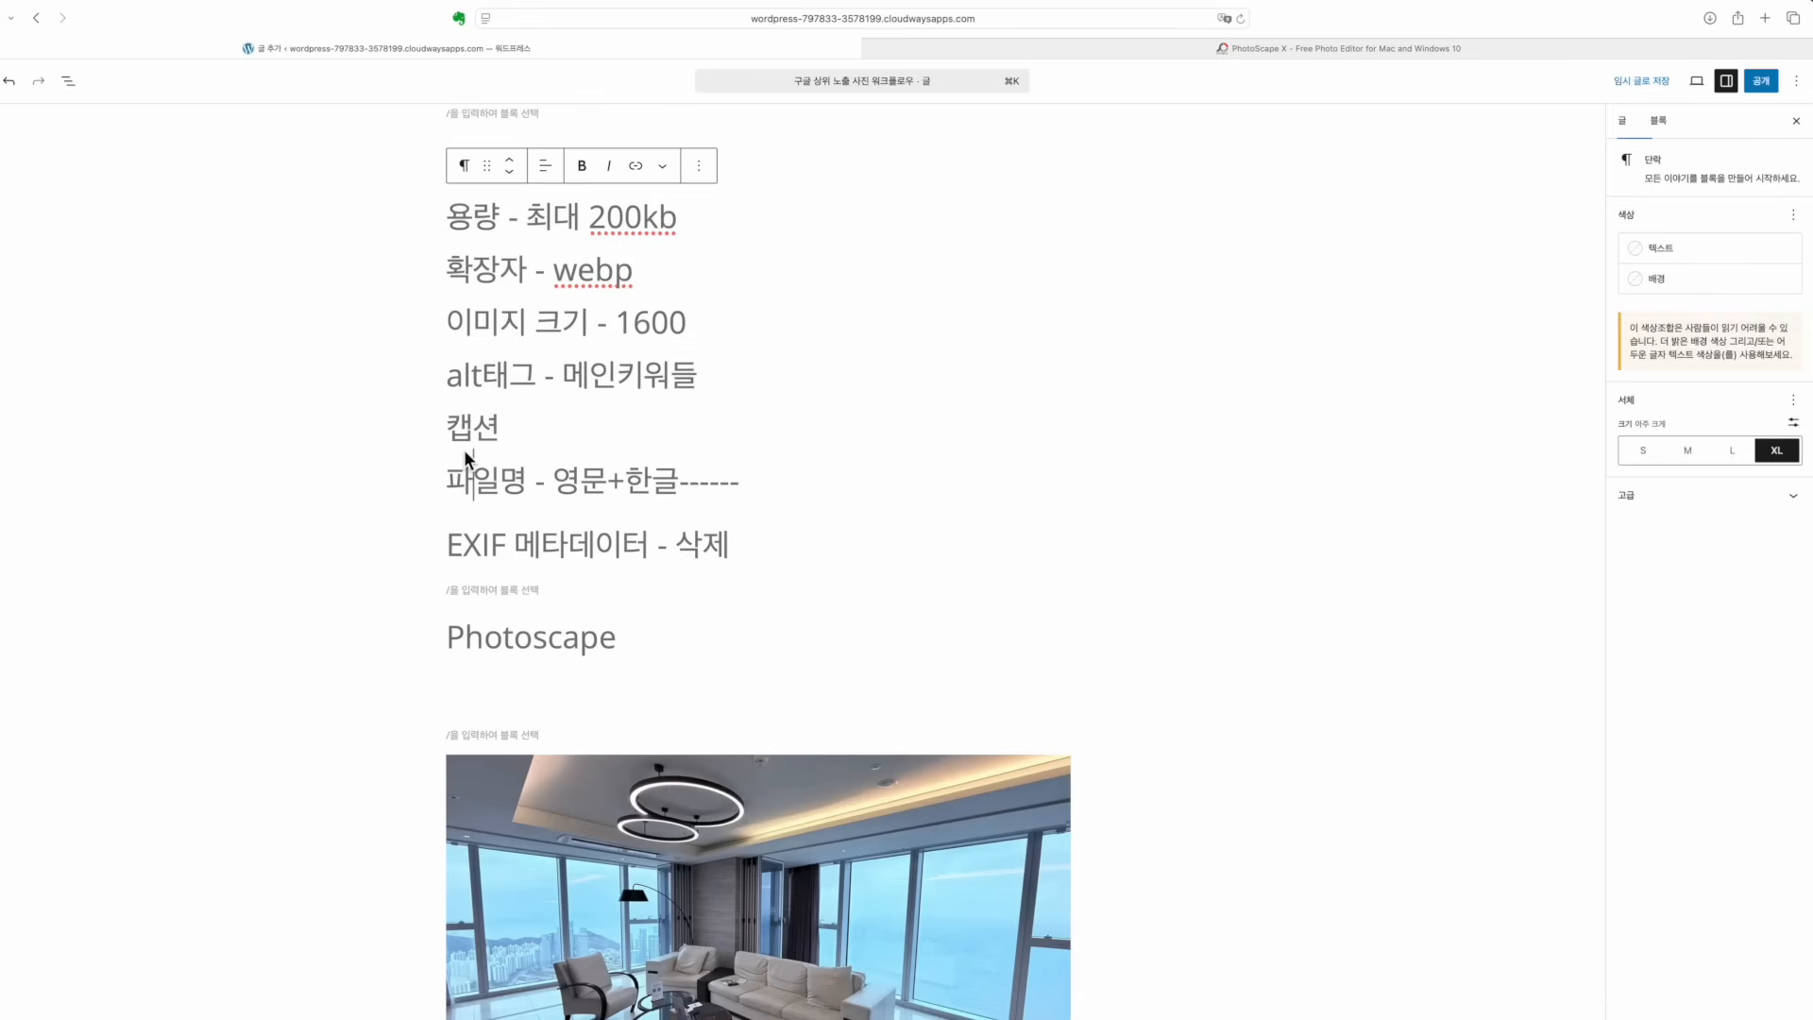
pyautogui.click(601, 469)
pyautogui.scroll(1, 745, 497)
pyautogui.scroll(-5, 746, 495)
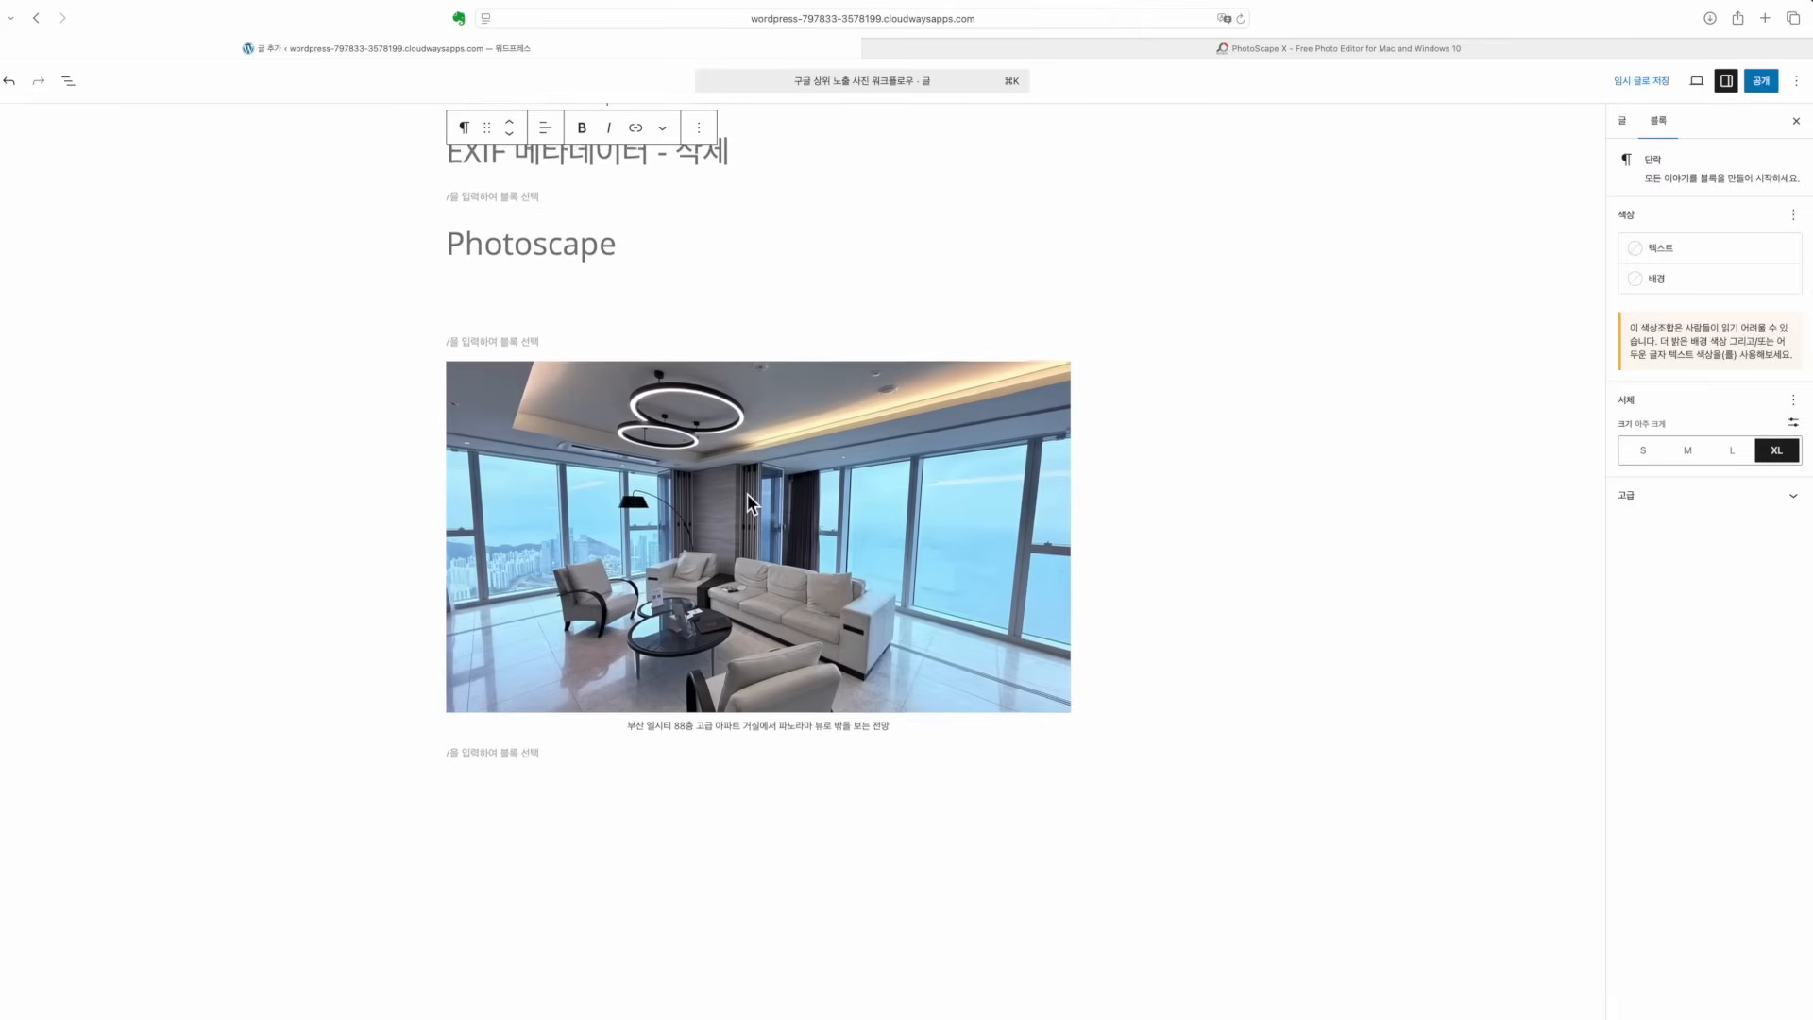
pyautogui.scroll(5, 746, 493)
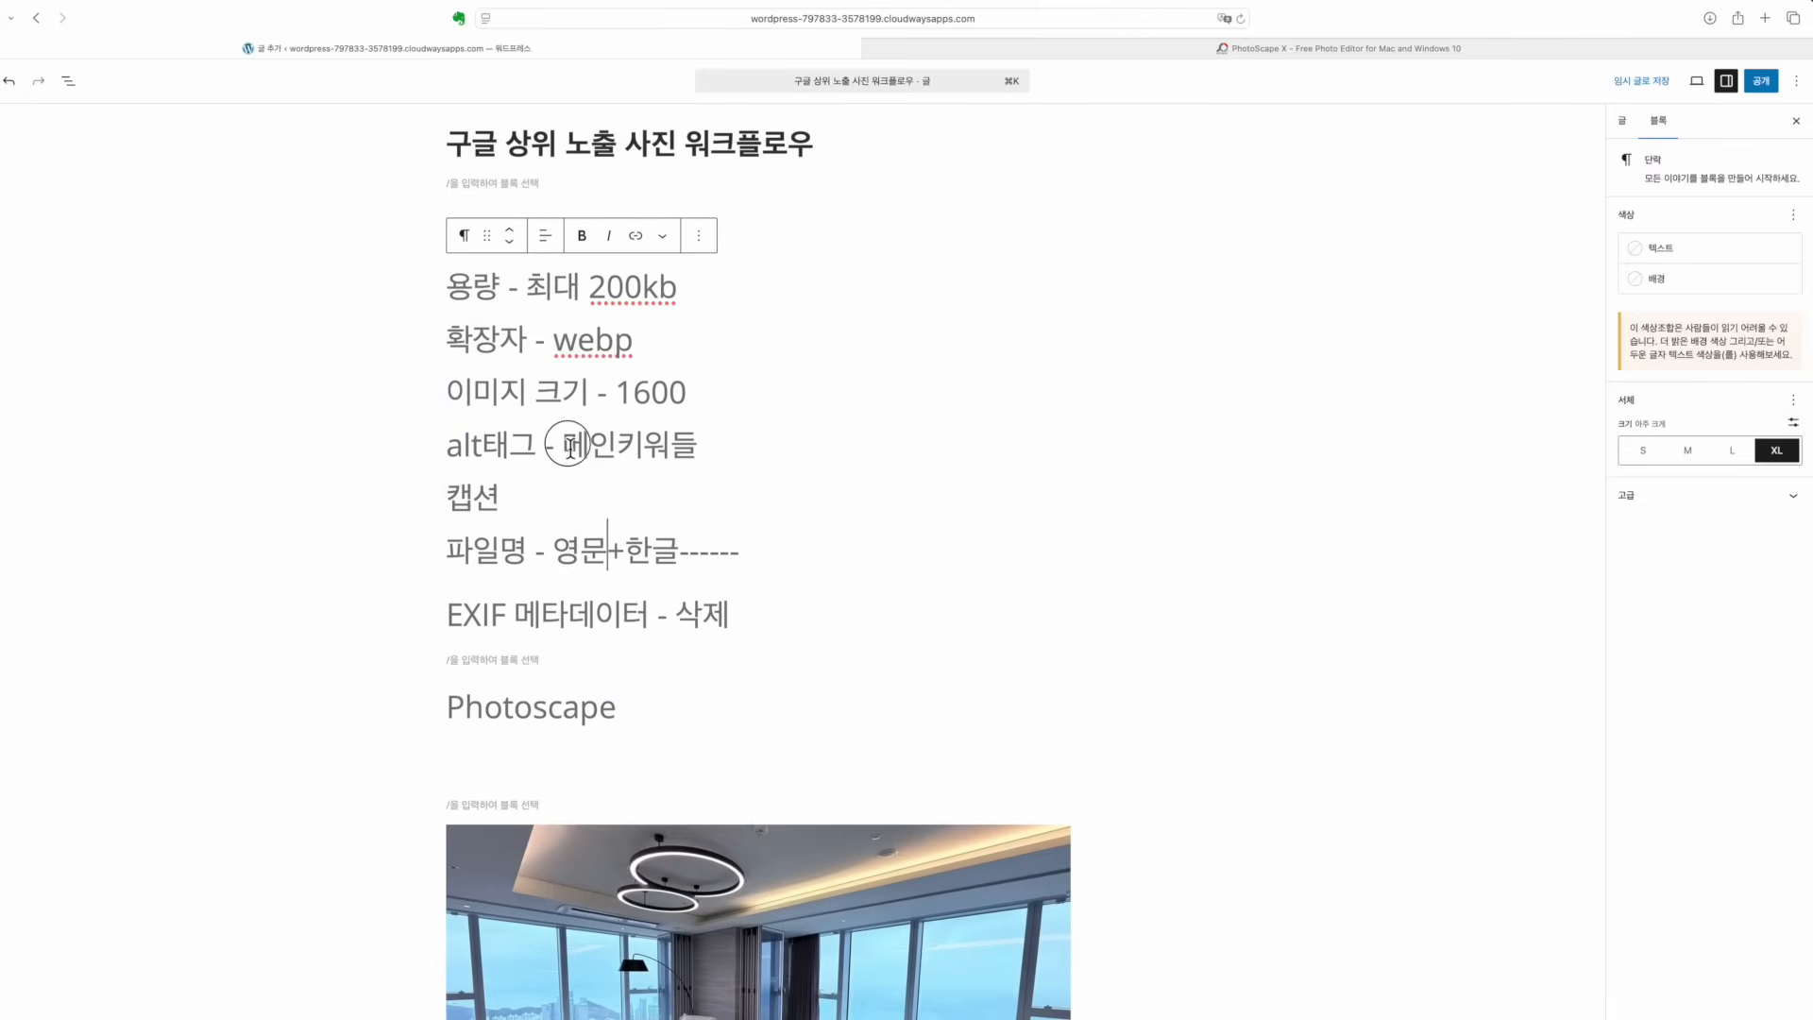
pyautogui.click(512, 510)
pyautogui.click(655, 559)
pyautogui.click(474, 493)
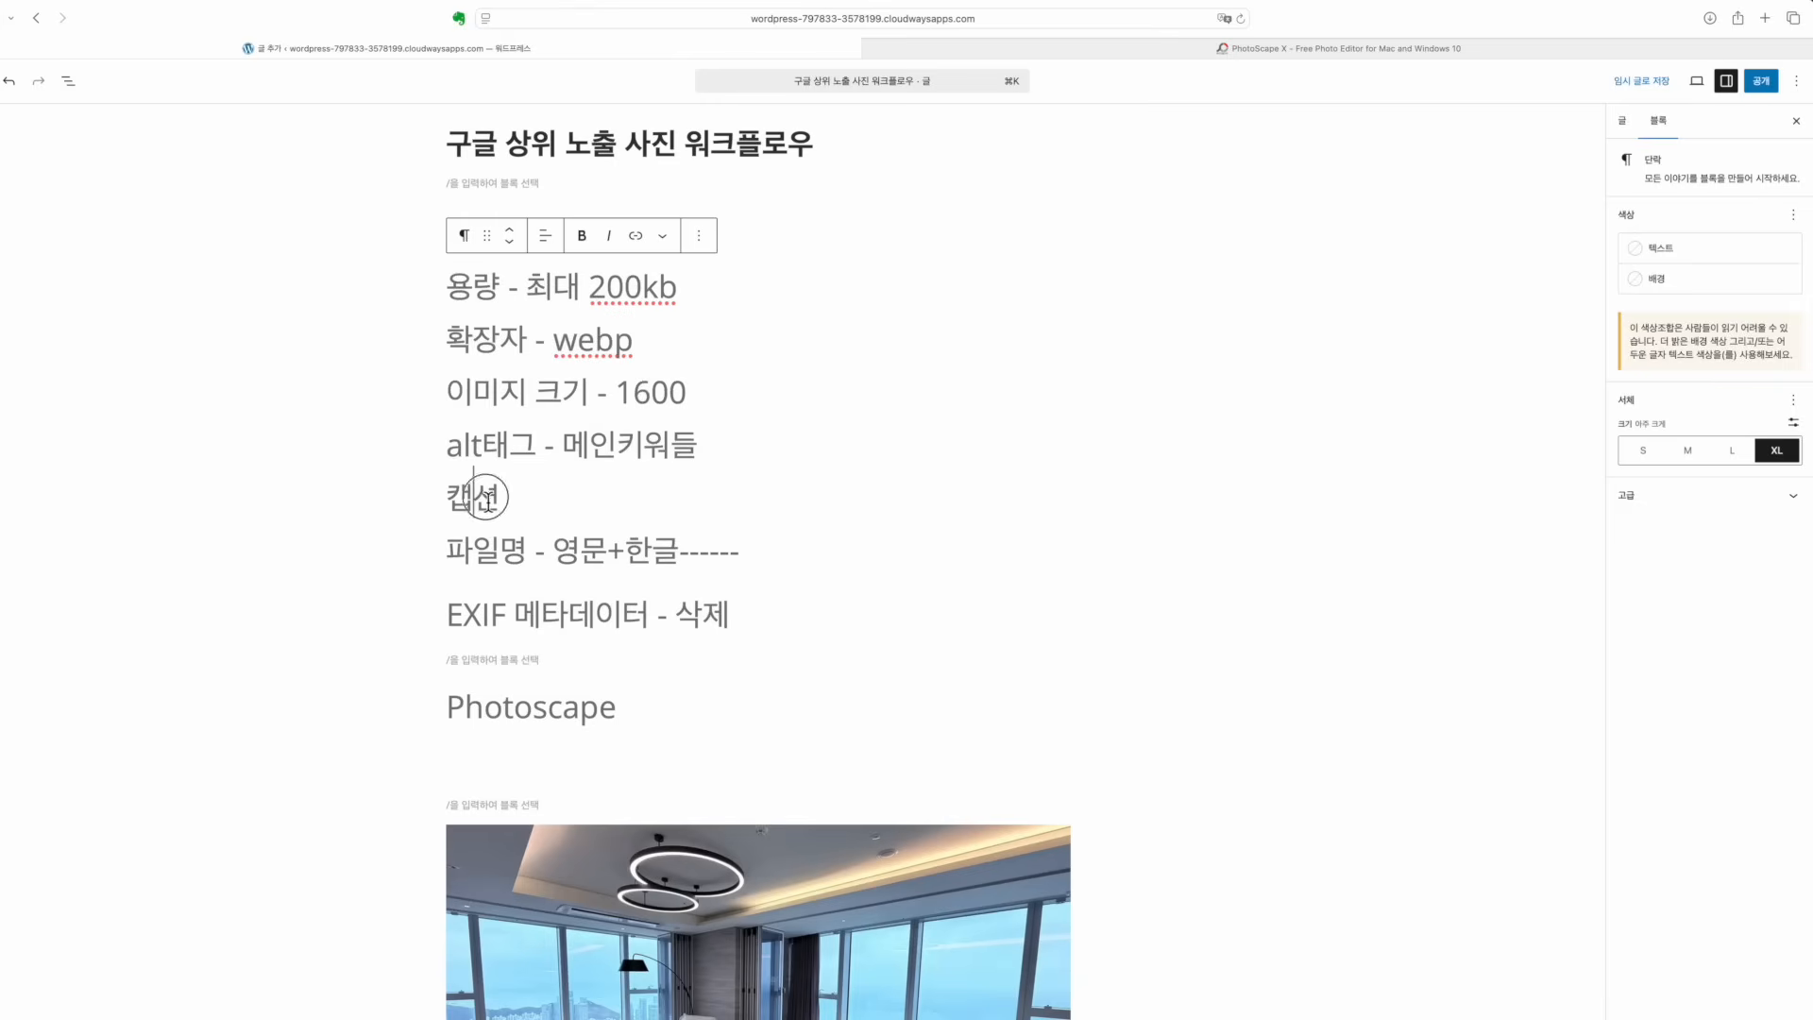
pyautogui.click(610, 550)
pyautogui.click(573, 380)
pyautogui.scroll(-5, 575, 381)
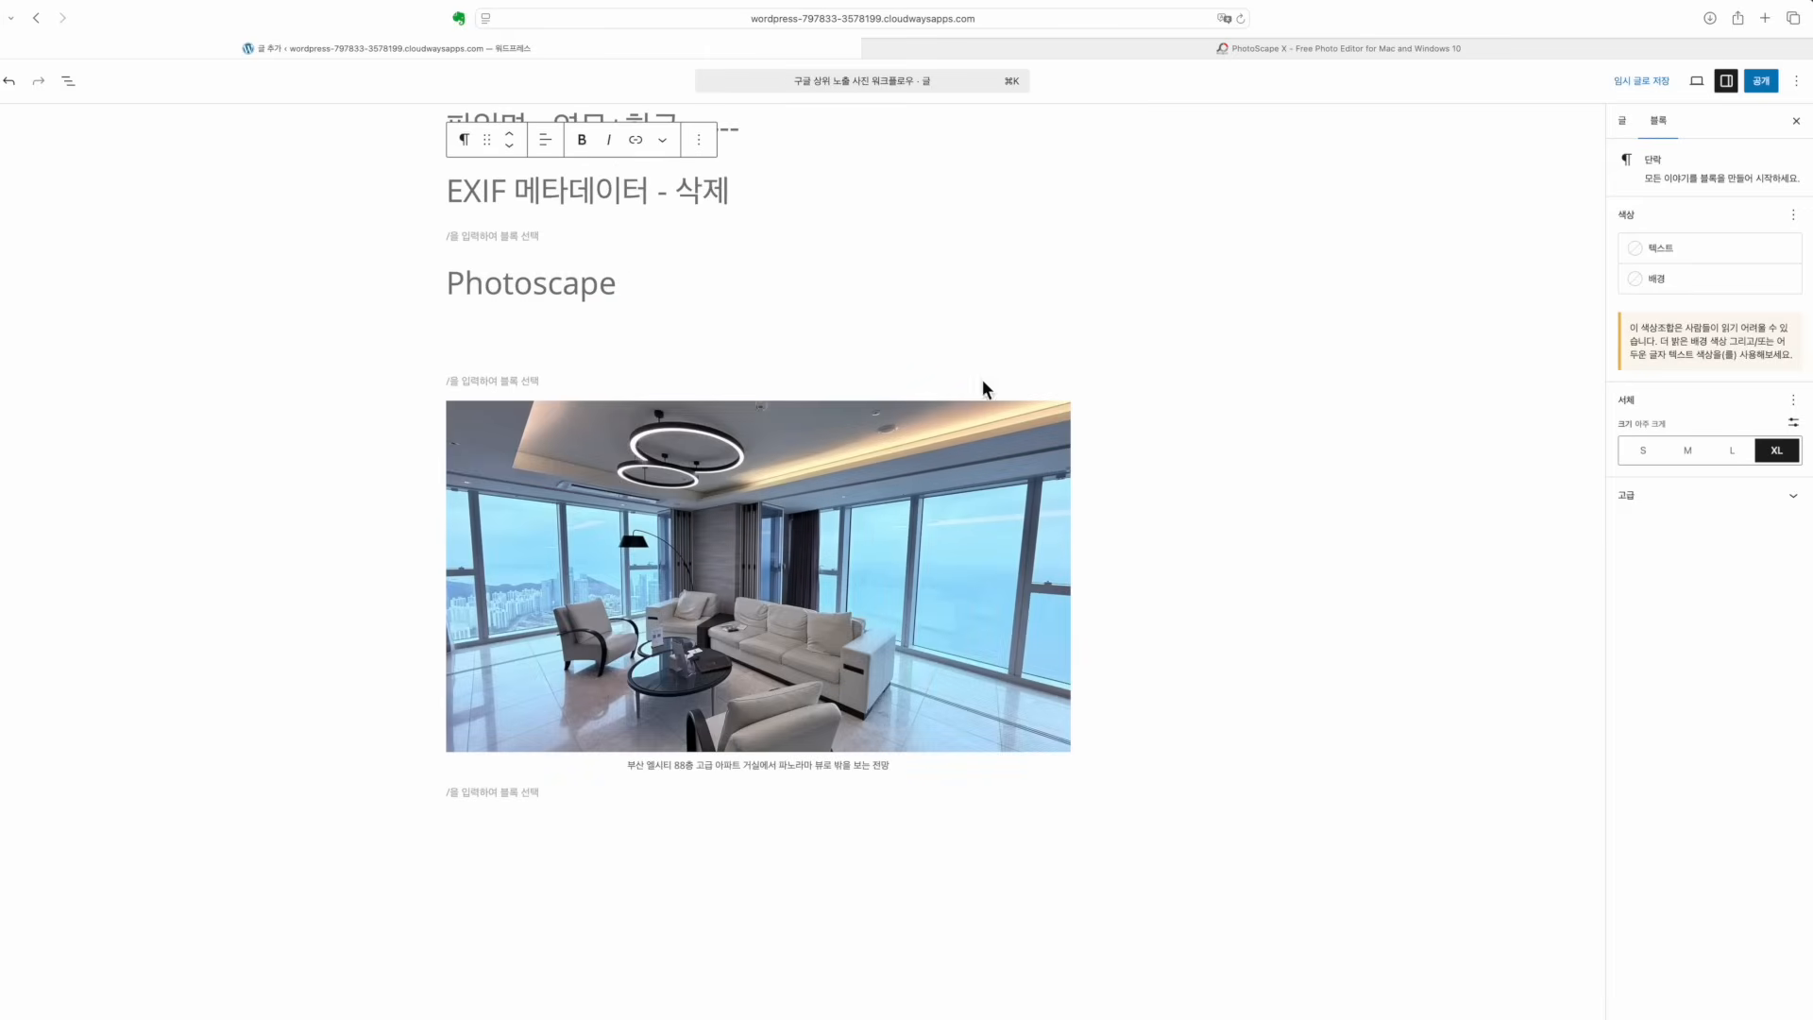
pyautogui.click(1147, 606)
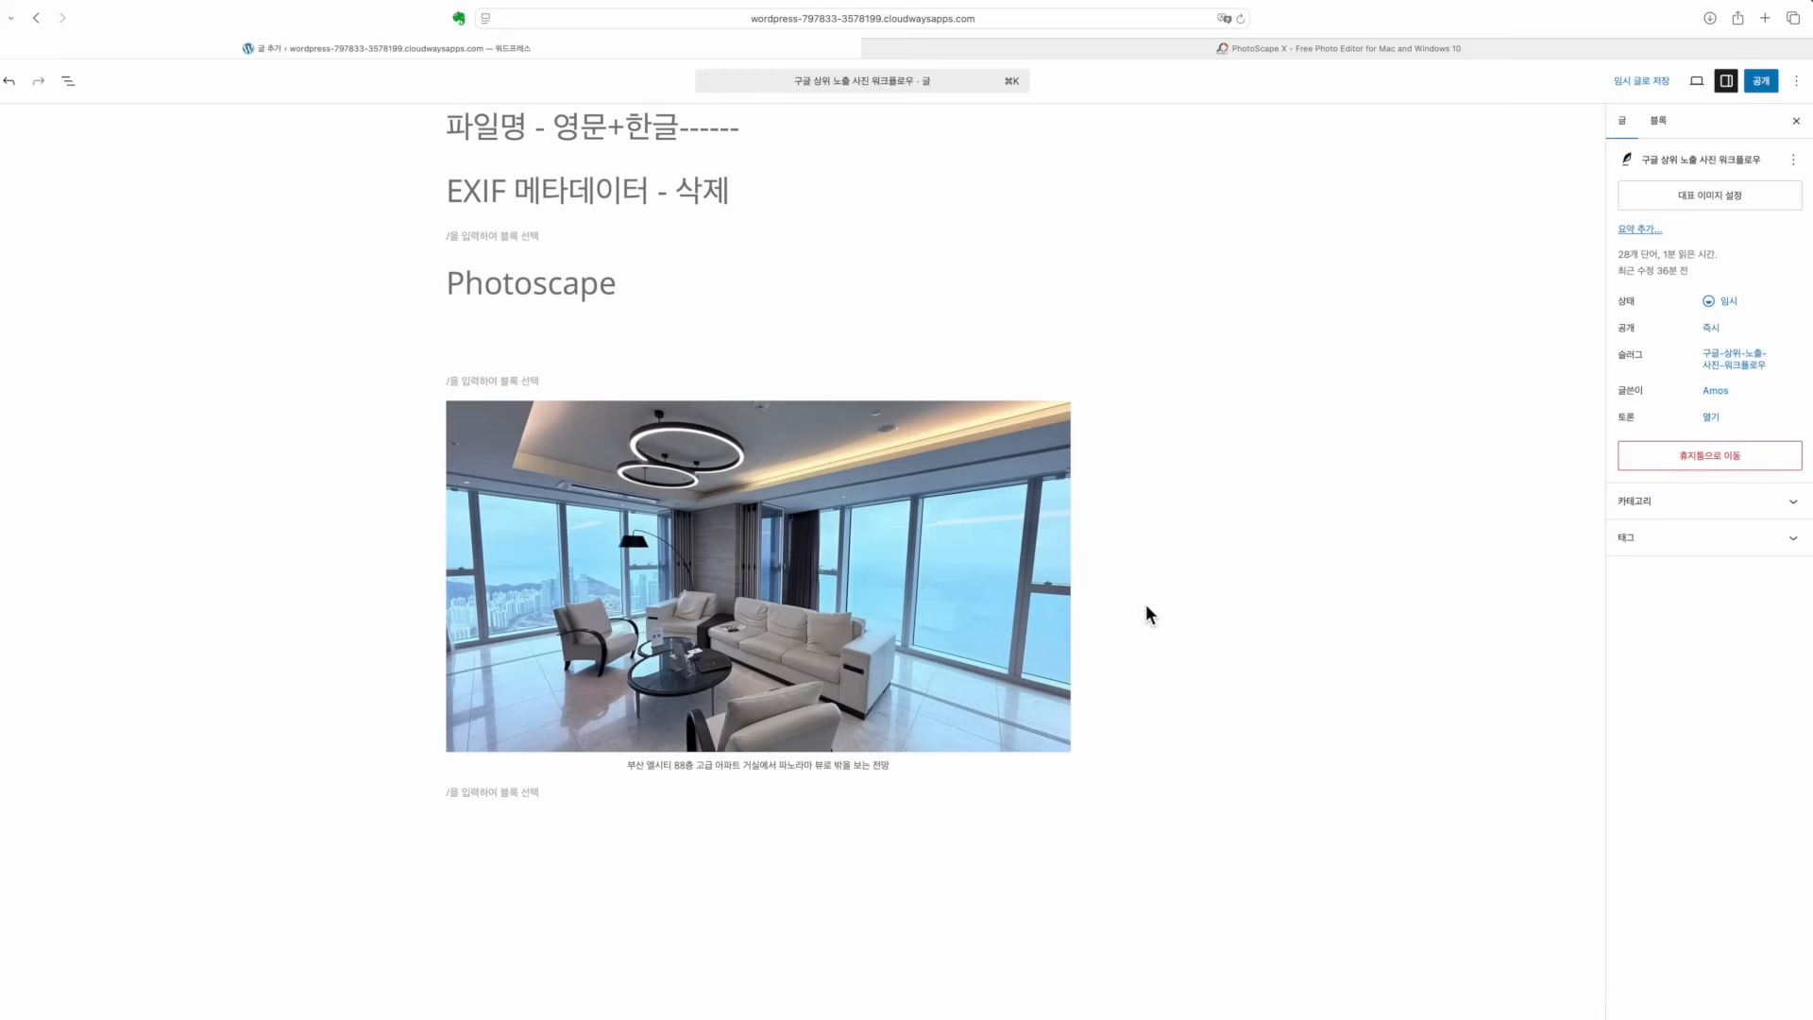
pyautogui.click(786, 355)
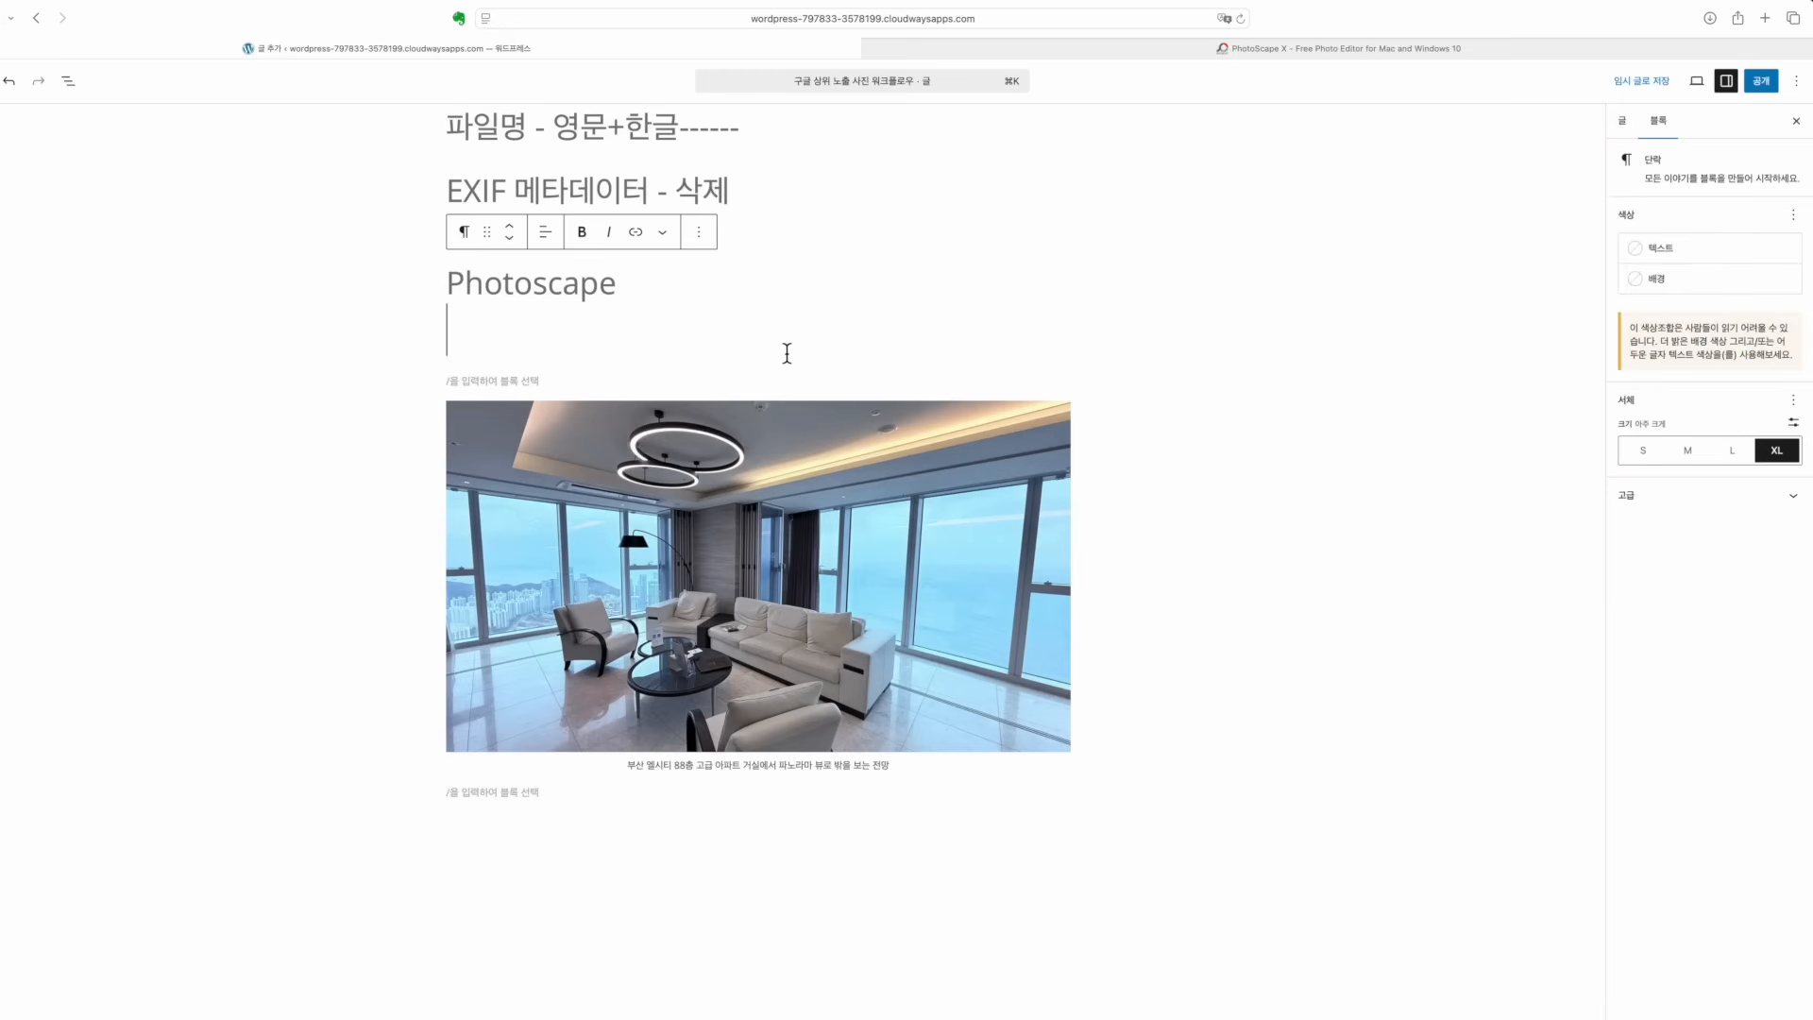
pyautogui.scroll(3, 785, 344)
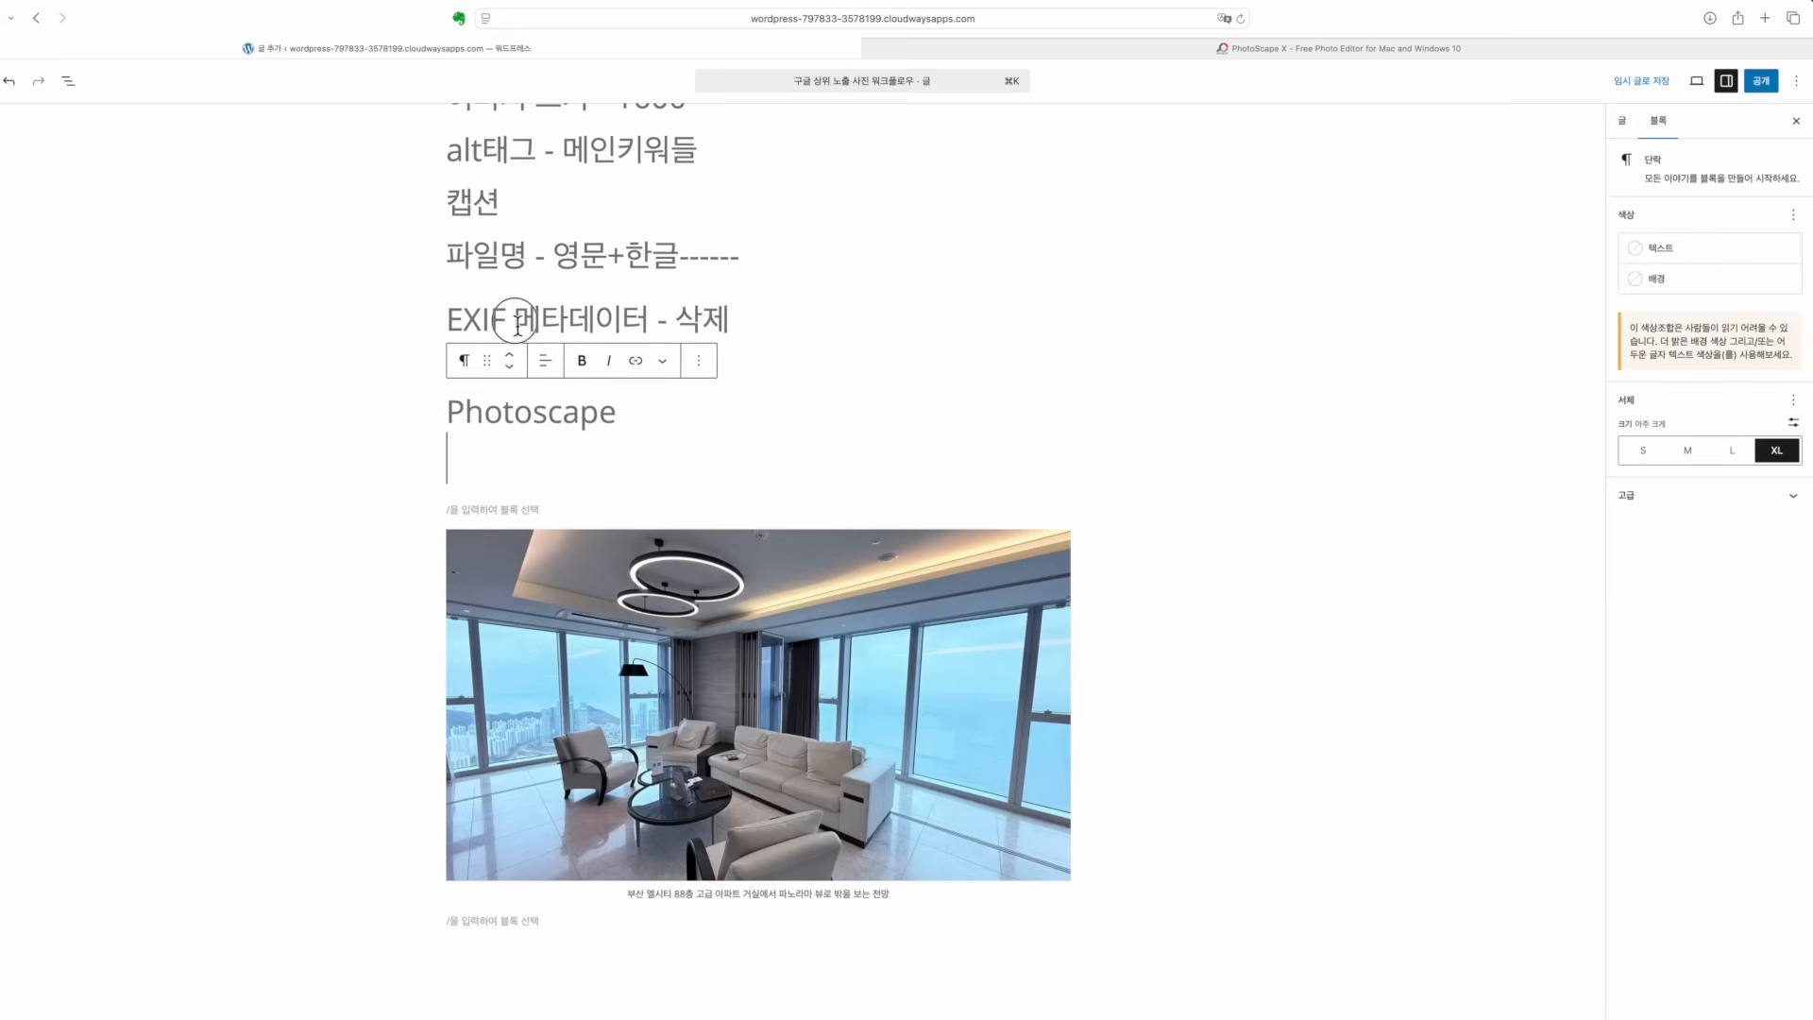
pyautogui.moveTo(515, 319); pyautogui.dragTo(742, 319)
pyautogui.click(746, 316)
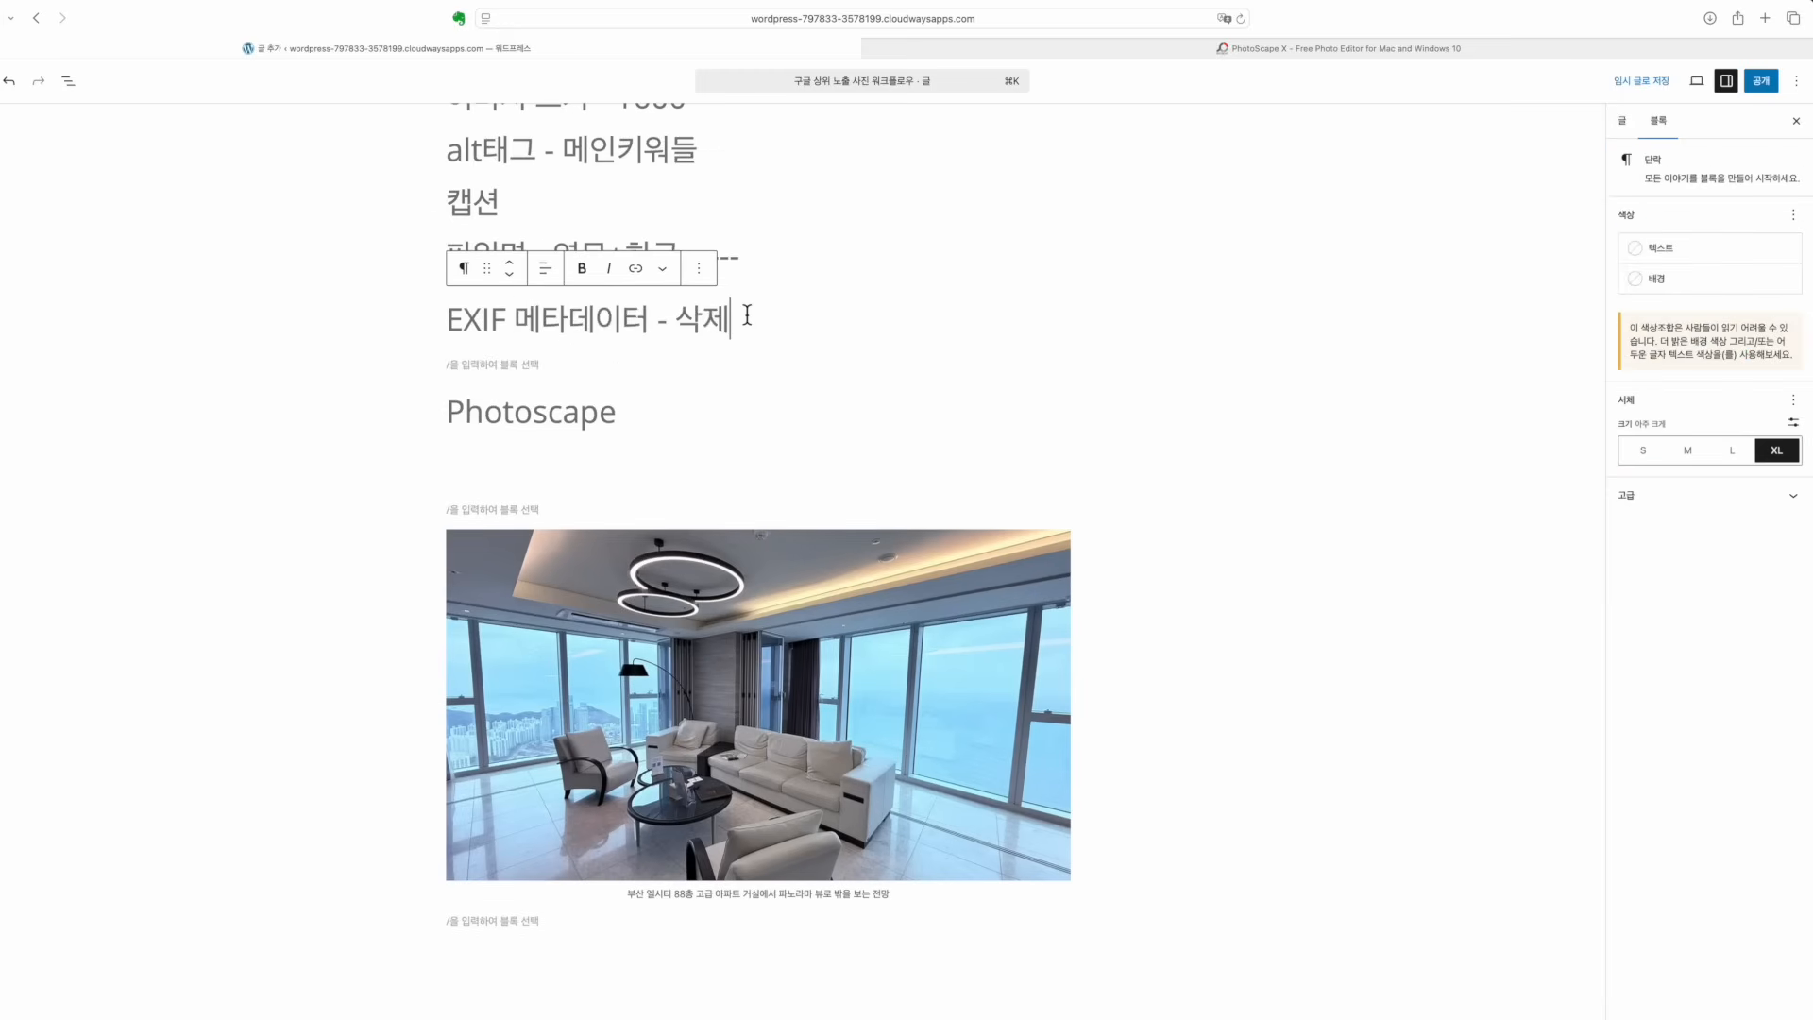
pyautogui.moveTo(747, 315); pyautogui.dragTo(510, 319)
pyautogui.click(565, 320)
pyautogui.click(737, 316)
pyautogui.scroll(2, 738, 316)
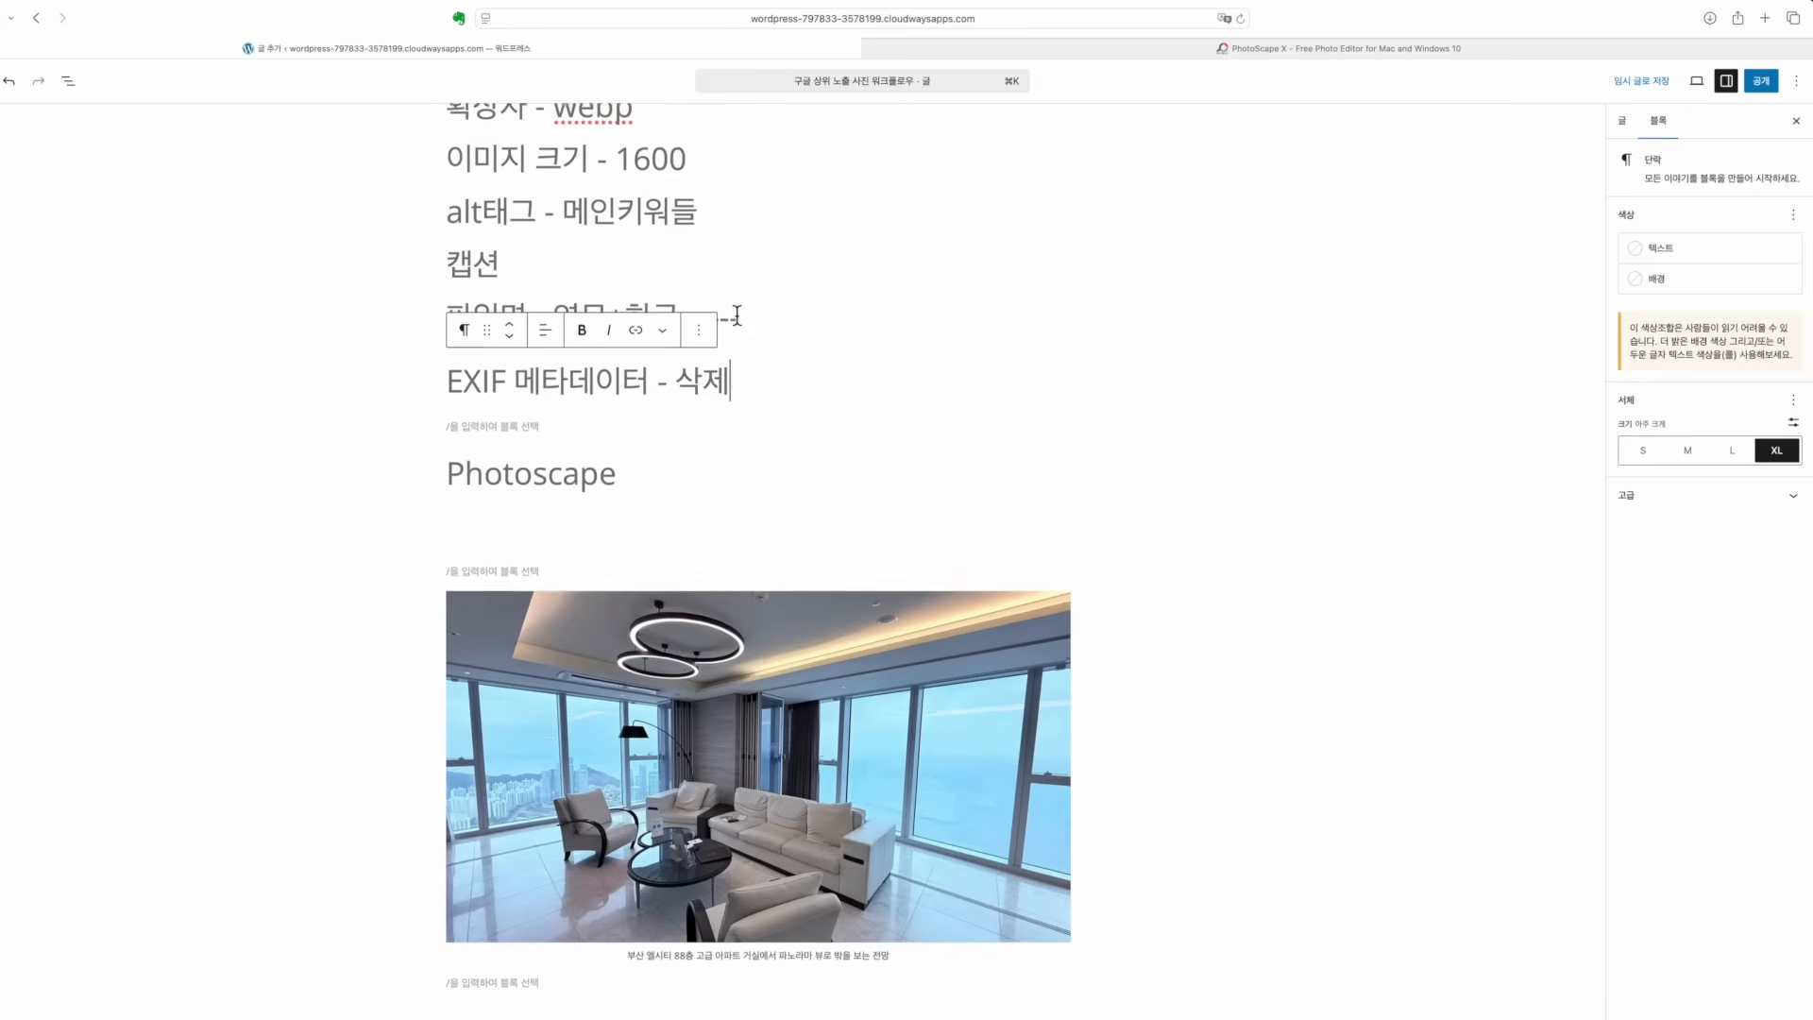
pyautogui.scroll(-3, 738, 317)
pyautogui.scroll(1, 737, 317)
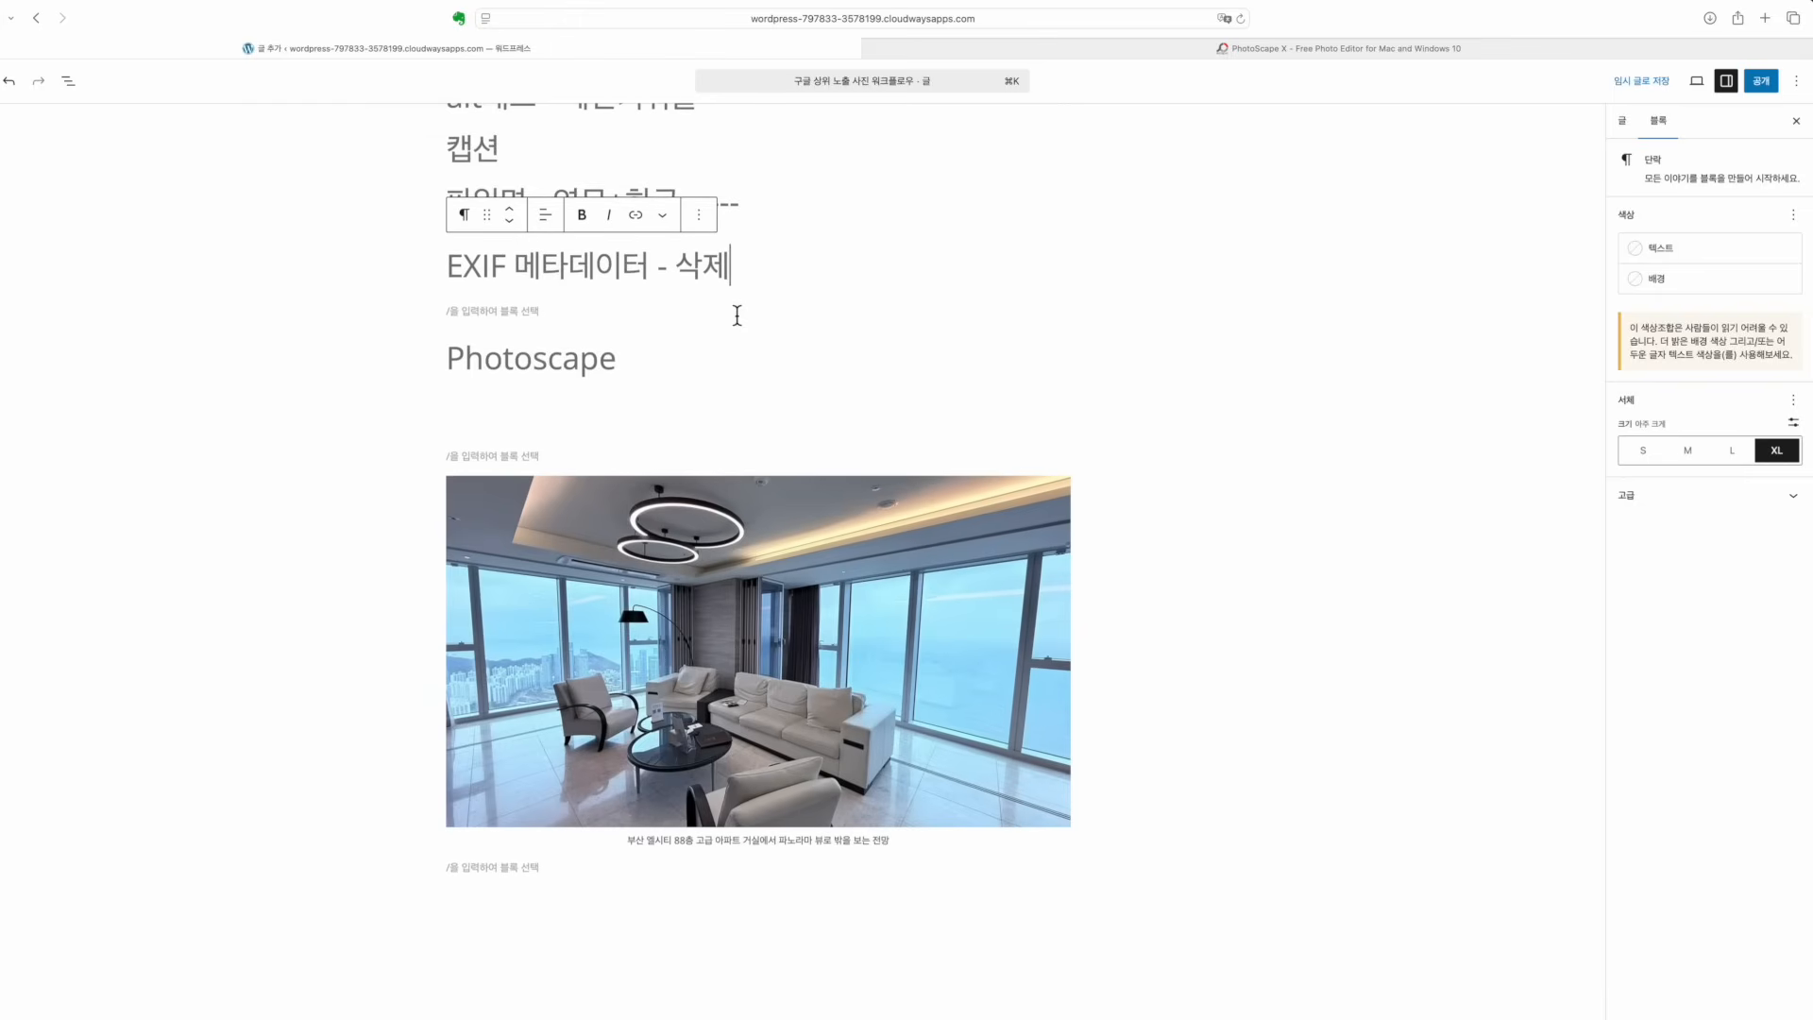
pyautogui.scroll(5, 715, 373)
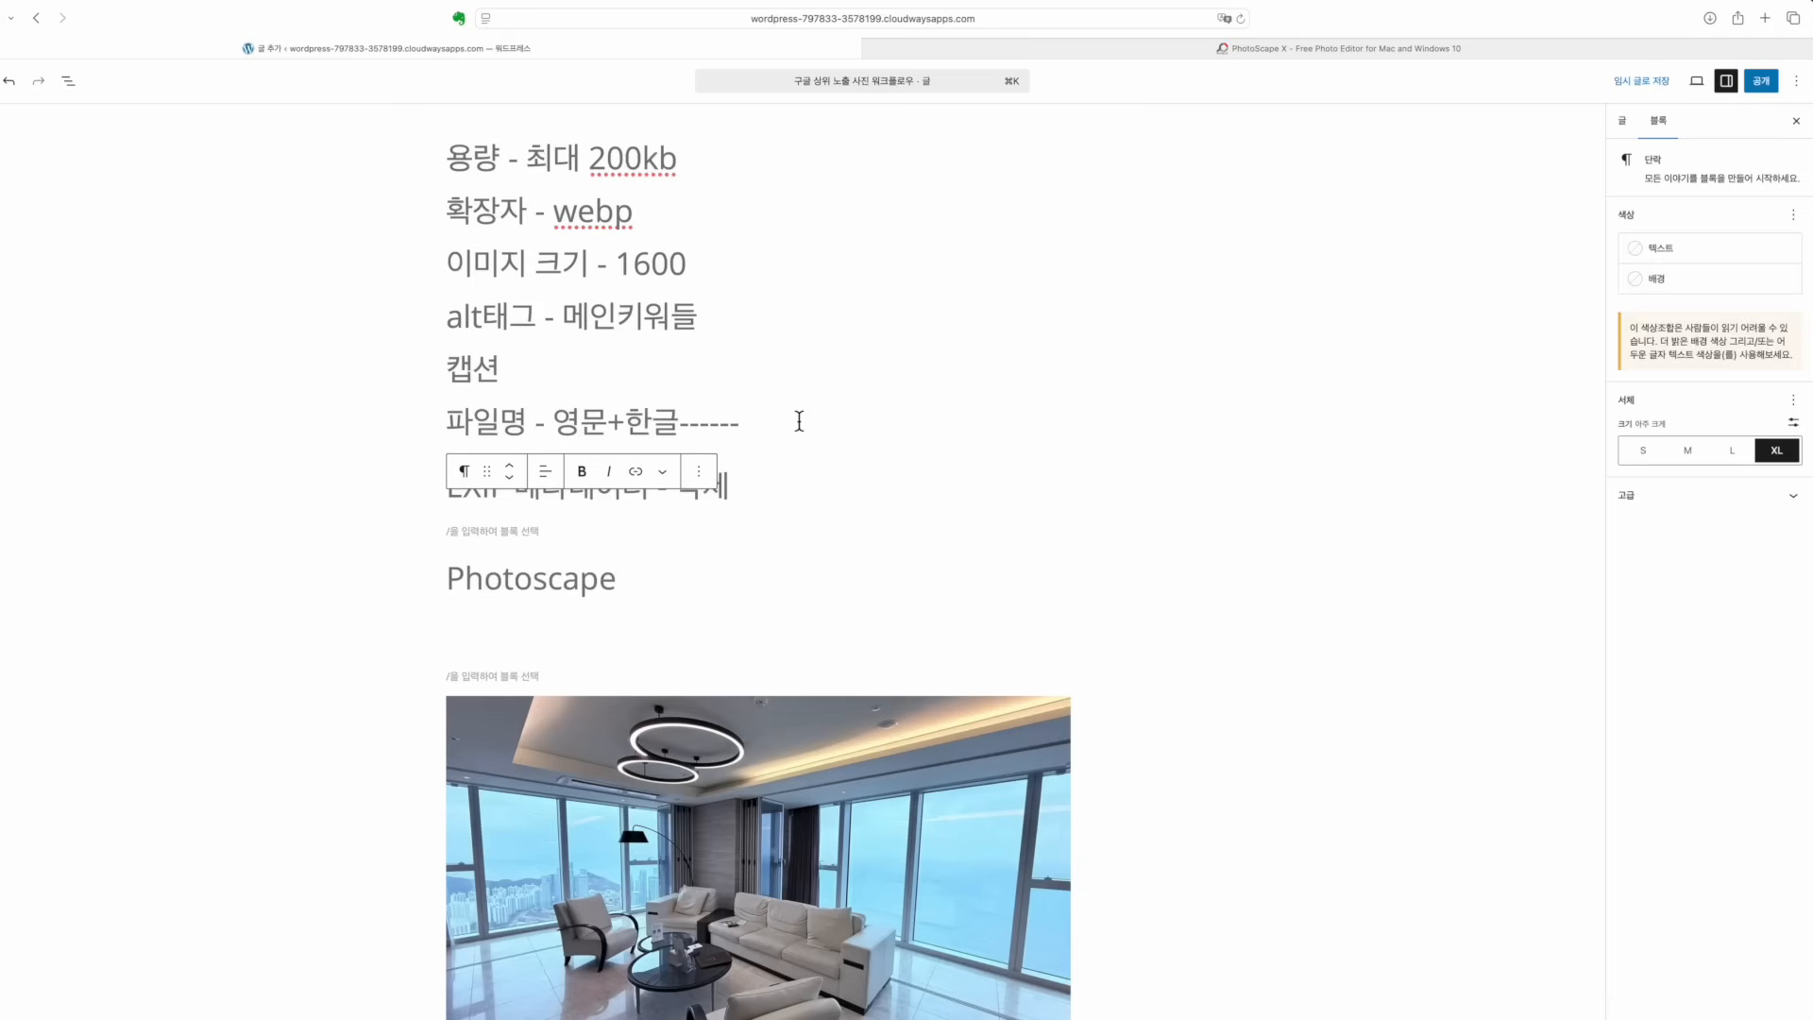
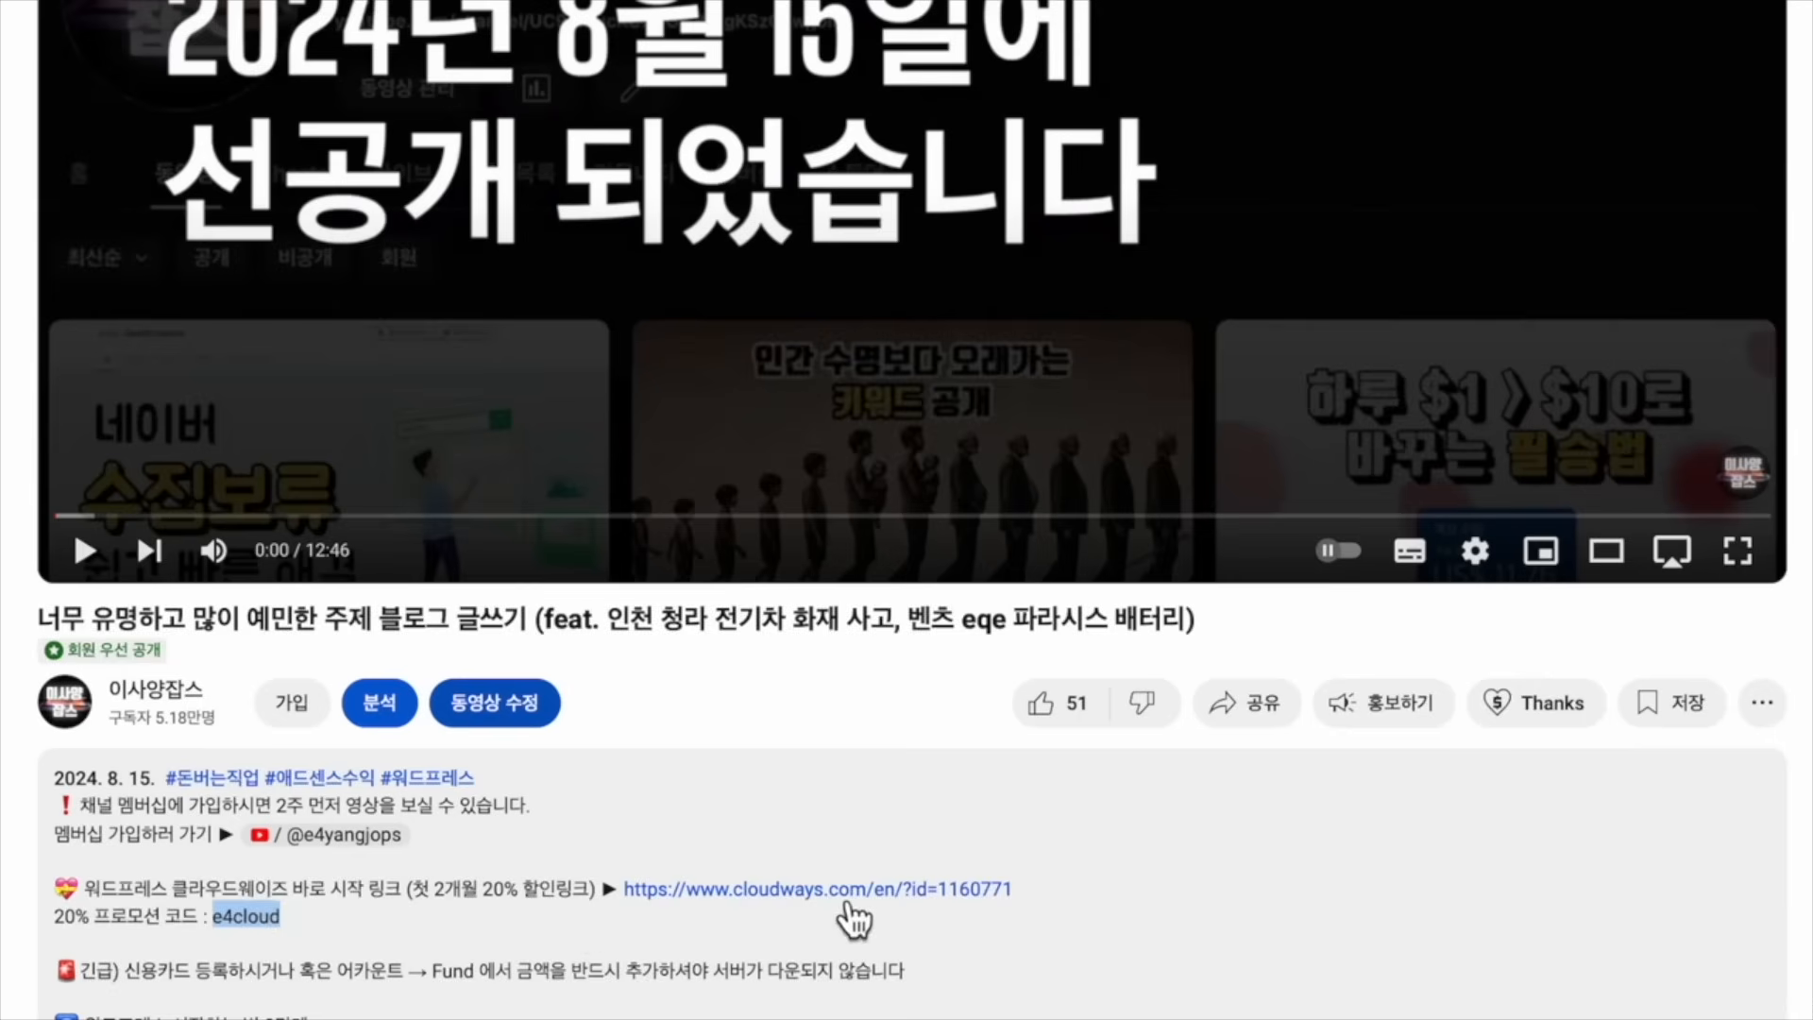
# Follow the Cloudways referral link from the video description and choose Start Free
pyautogui.click(850, 892)
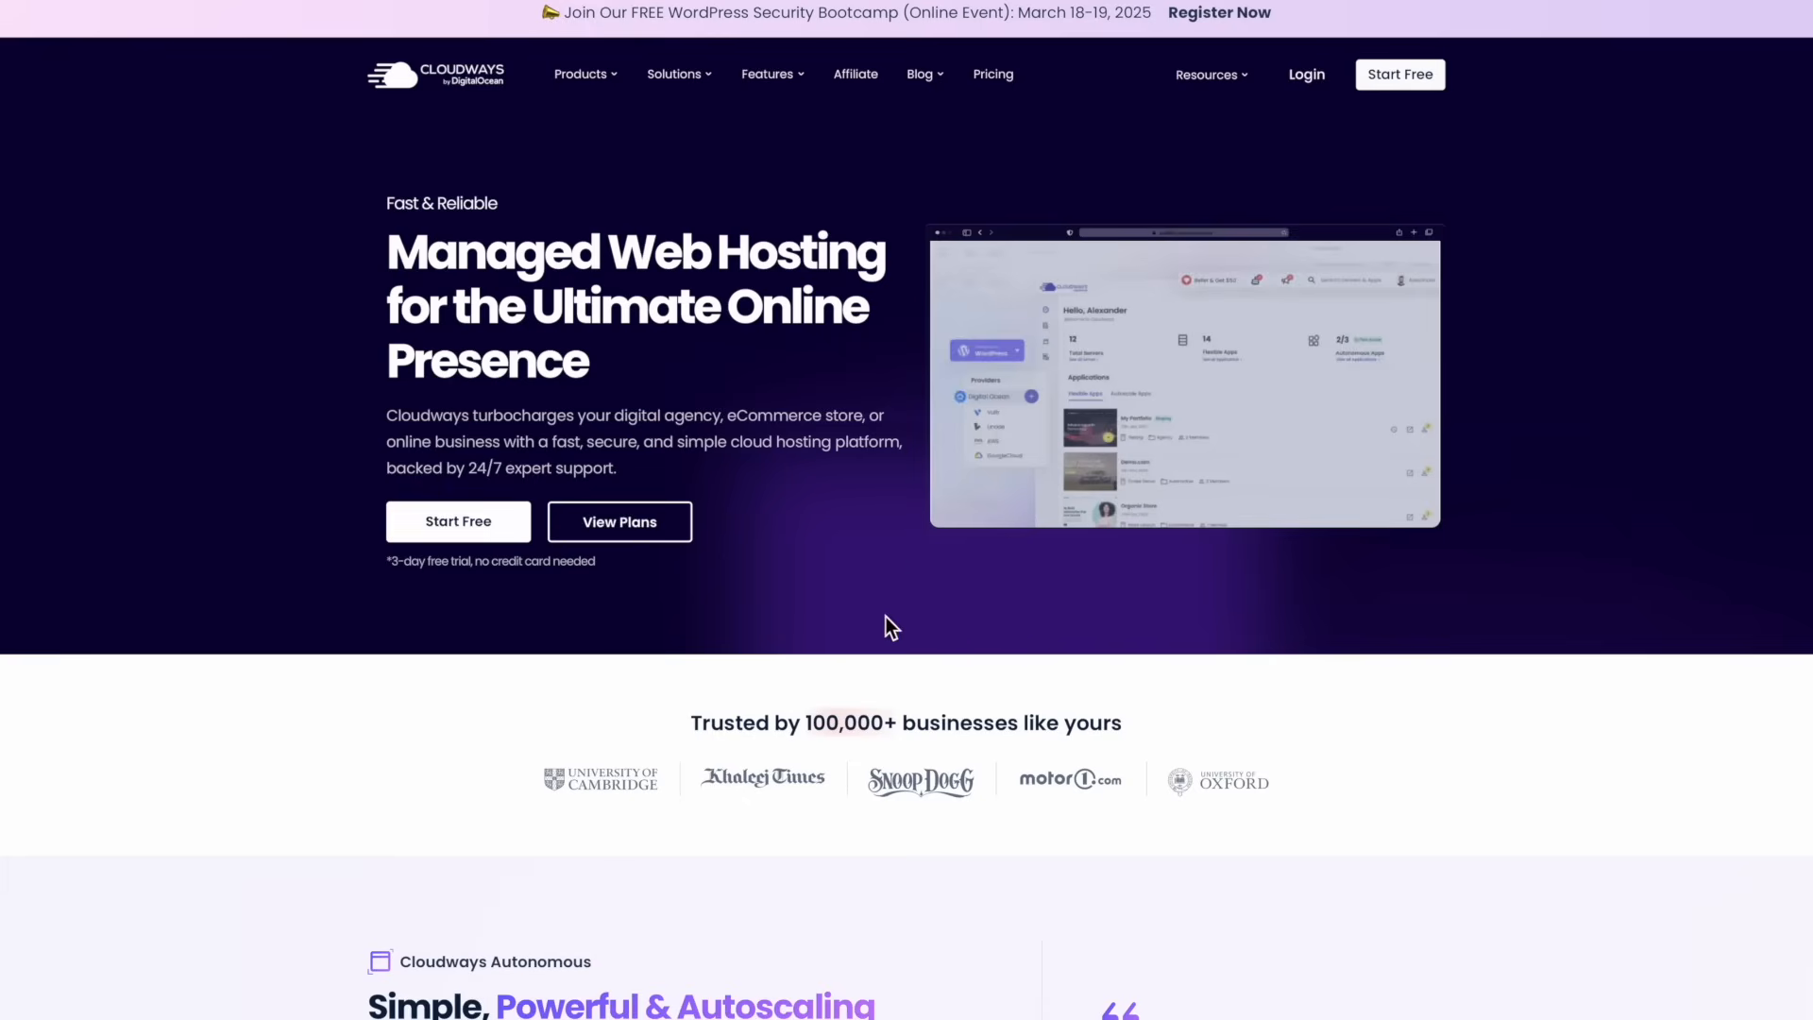
pyautogui.click(1407, 81)
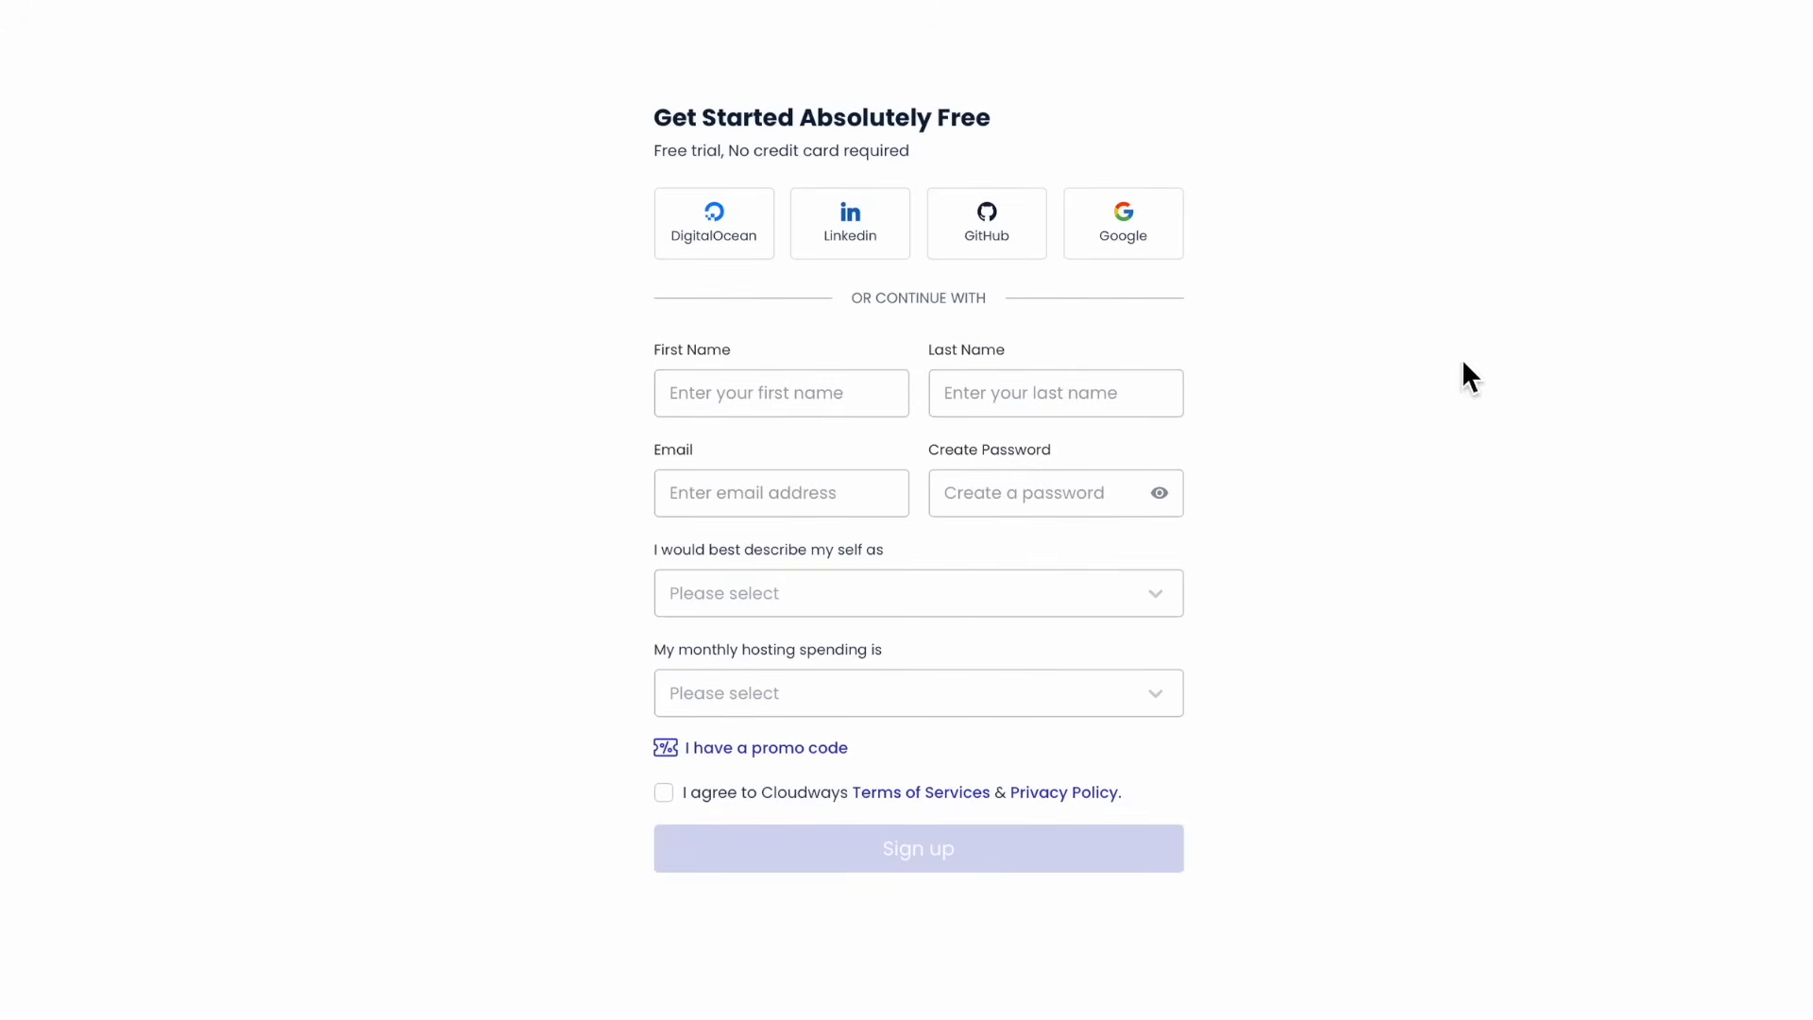
# Paste the e4cloud promo code into the signup form's Promo Code field
pyautogui.click(818, 753)
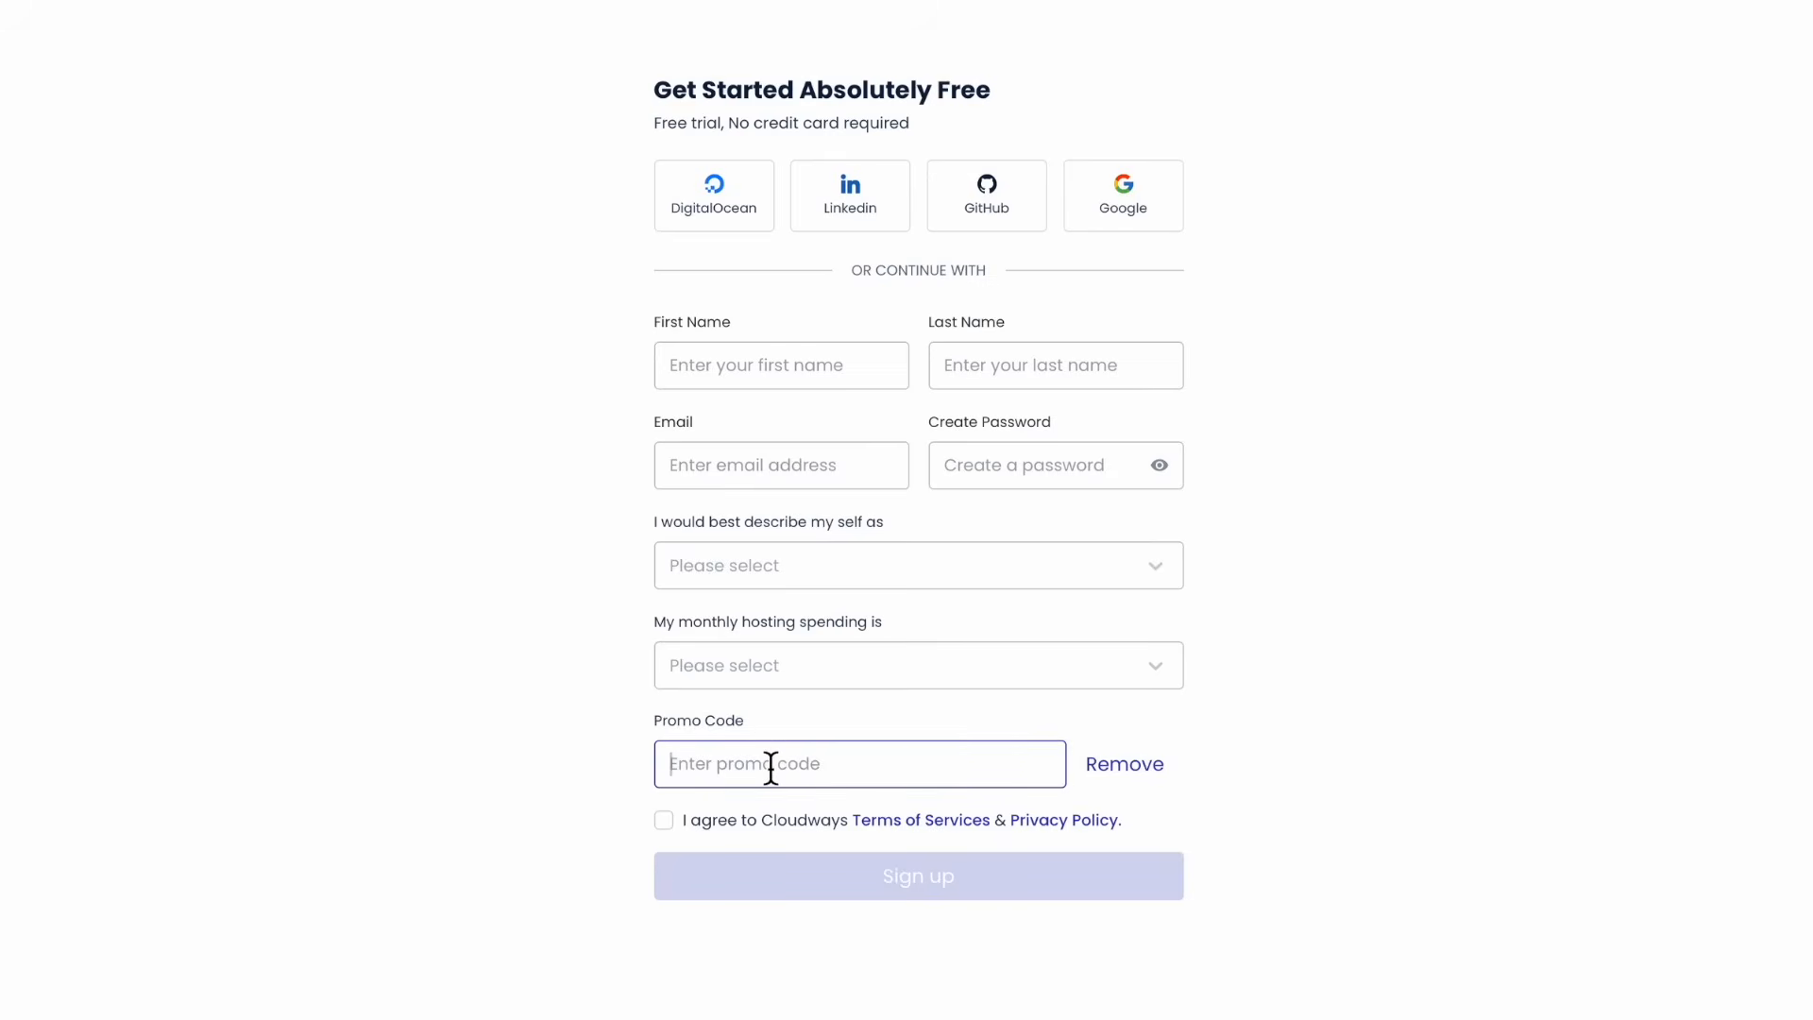
pyautogui.rightClick(716, 767)
pyautogui.click(773, 833)
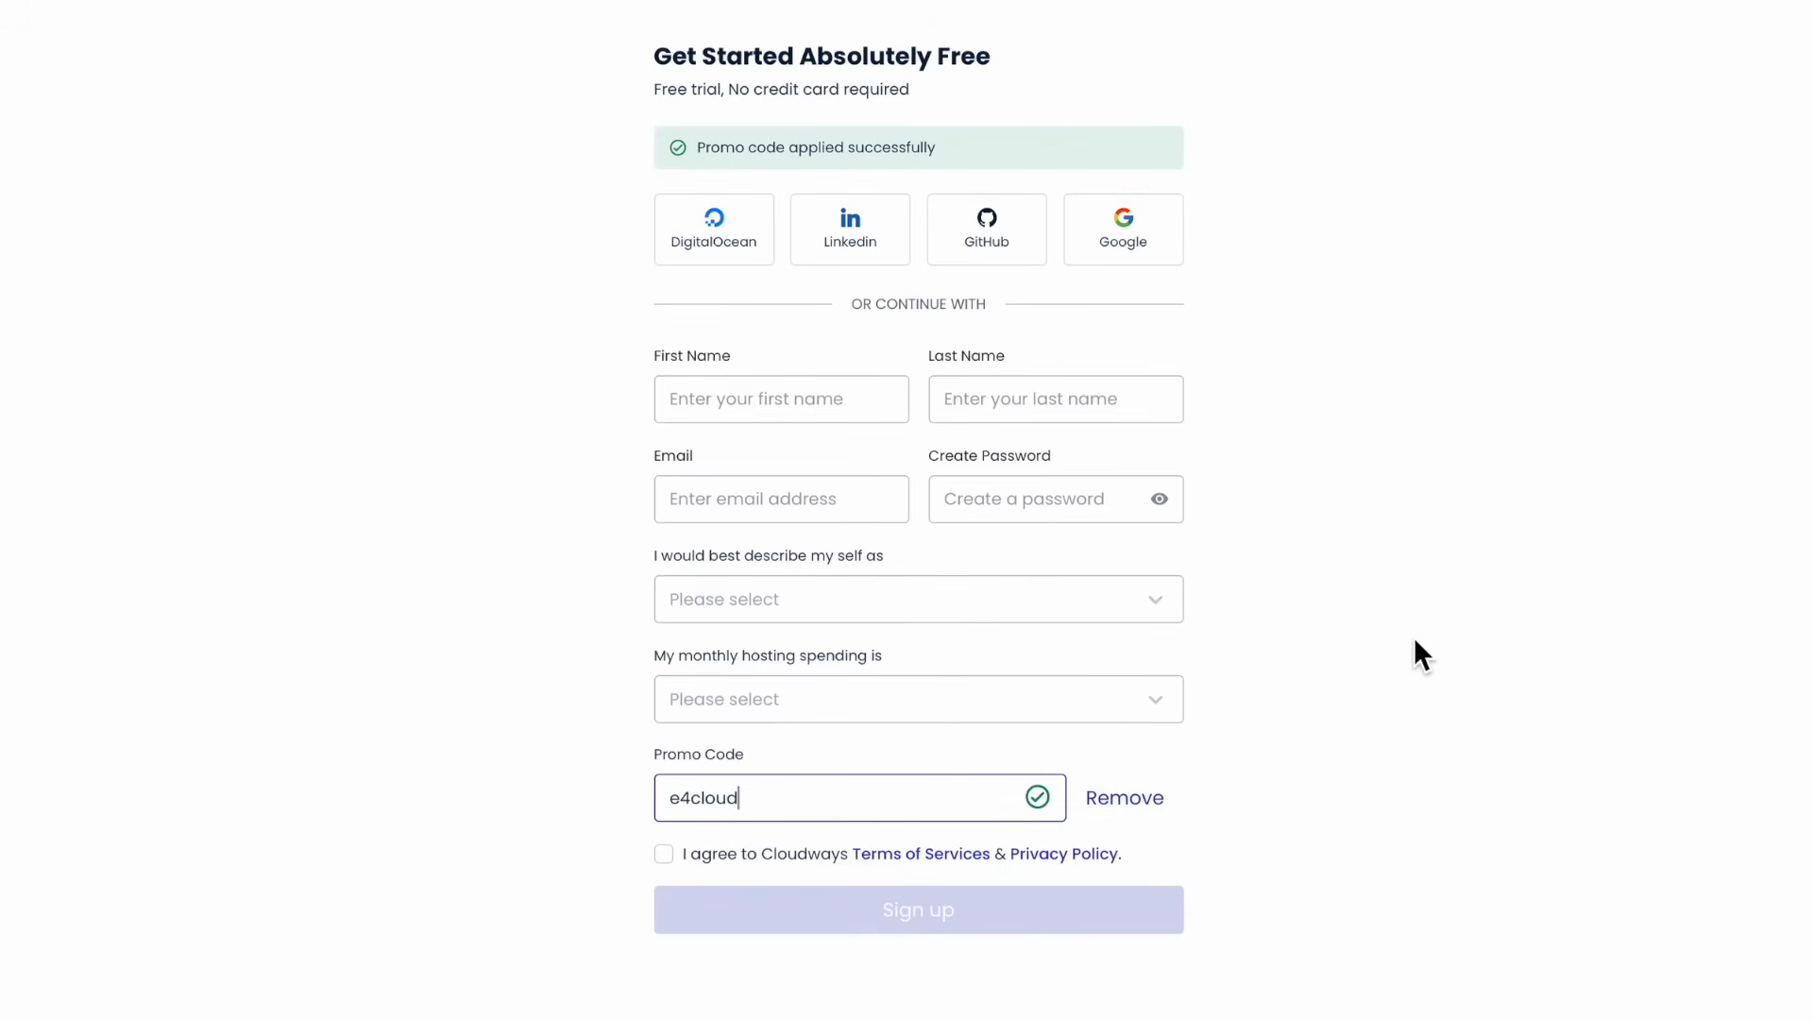
pyautogui.click(1457, 640)
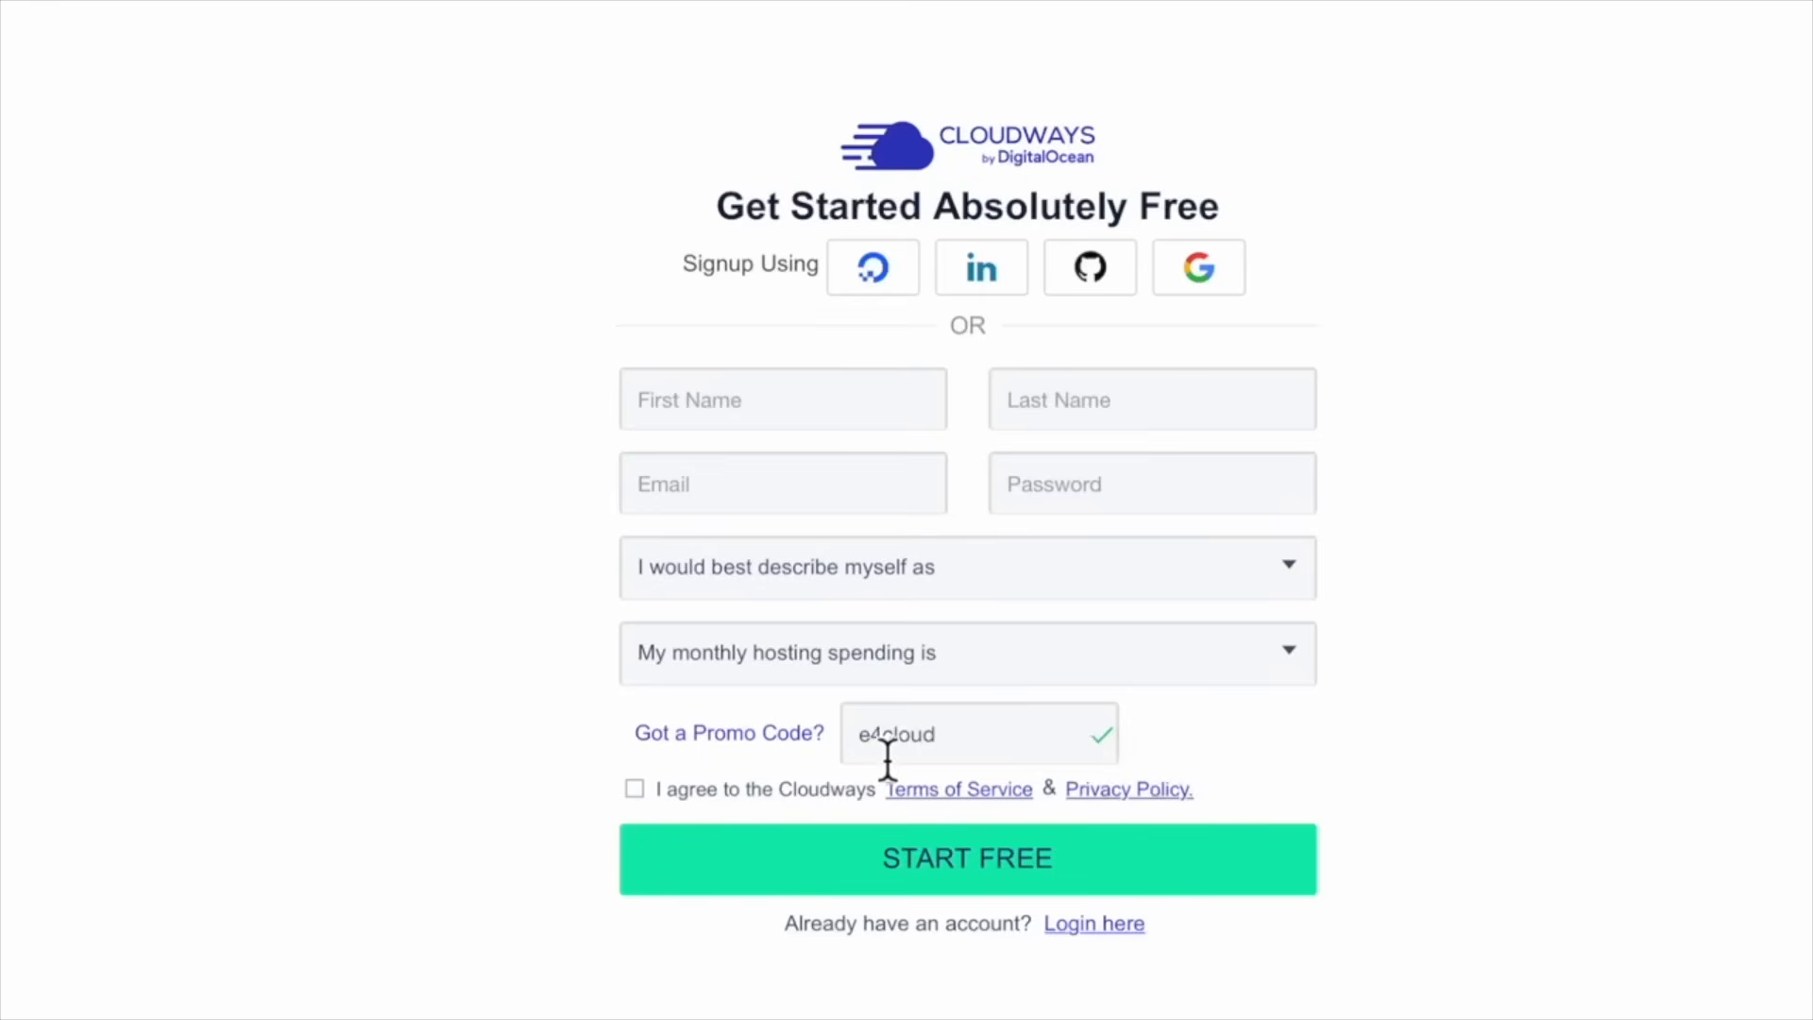
pyautogui.click(860, 742)
pyautogui.click(983, 744)
pyautogui.click(905, 744)
pyautogui.press('BackSpace')
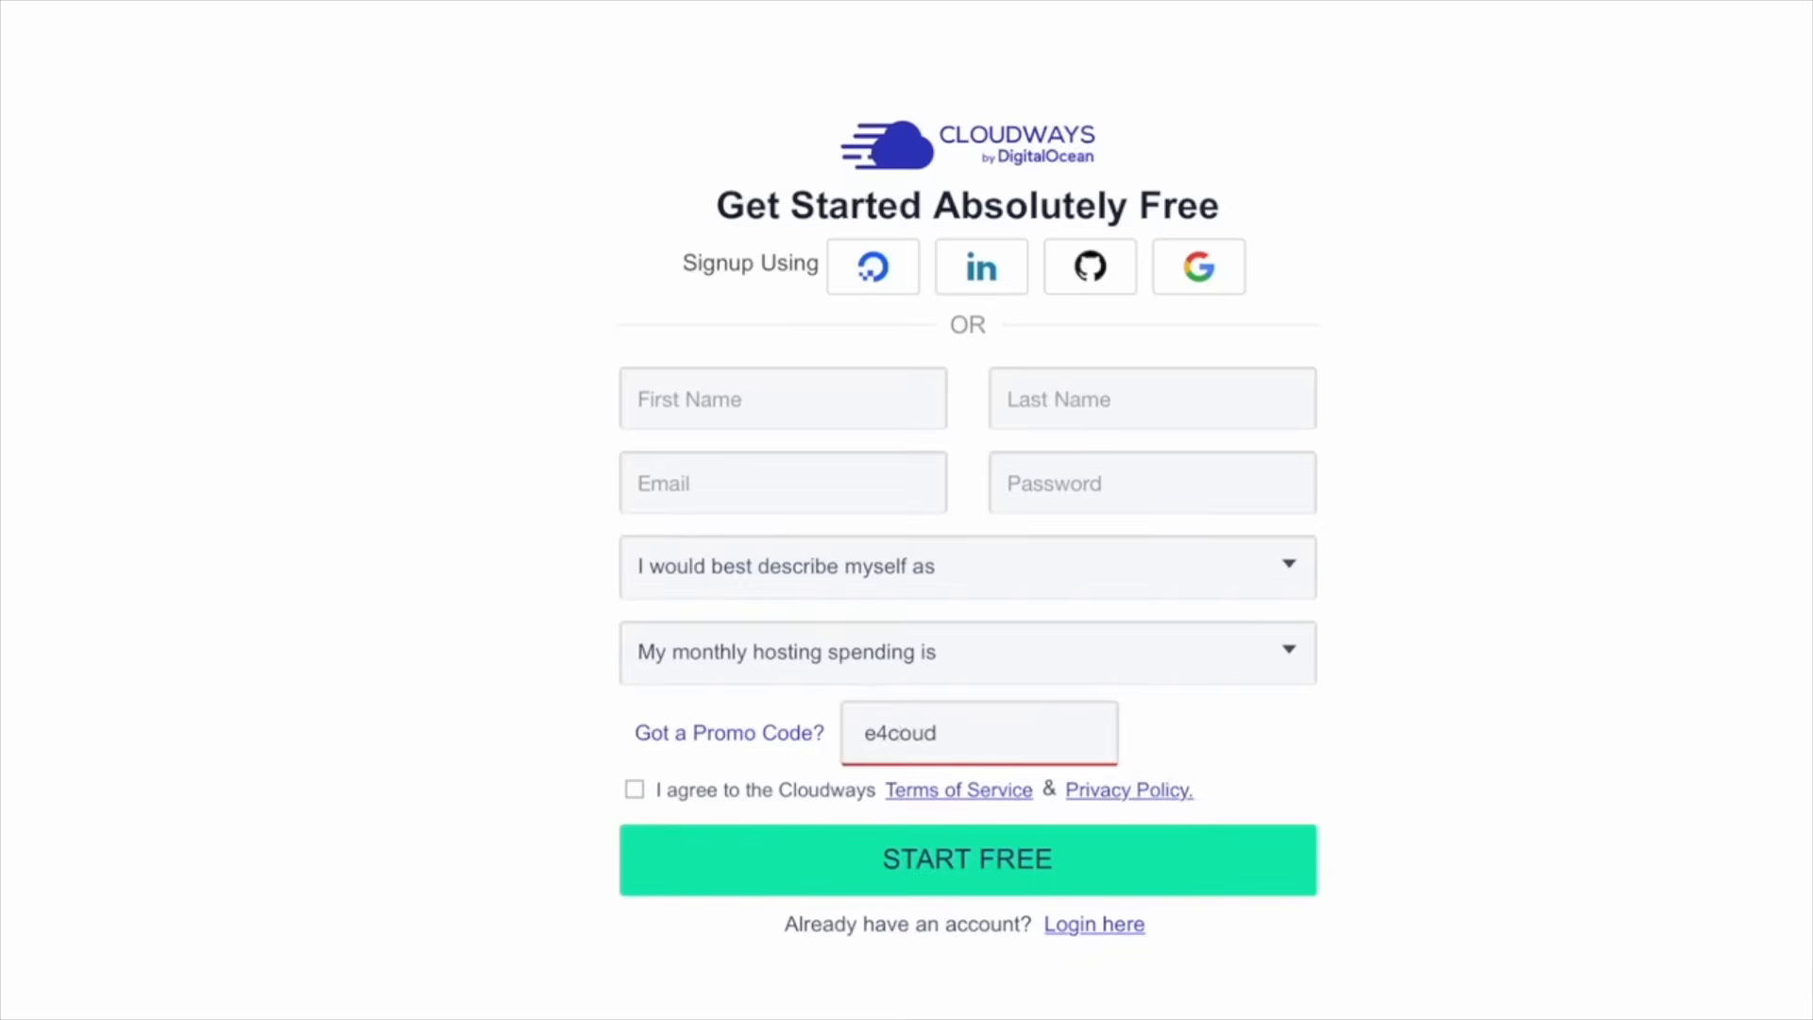
pyautogui.write('ㅑ')
pyautogui.press('BackSpace')
pyautogui.write('l')
pyautogui.click(1299, 761)
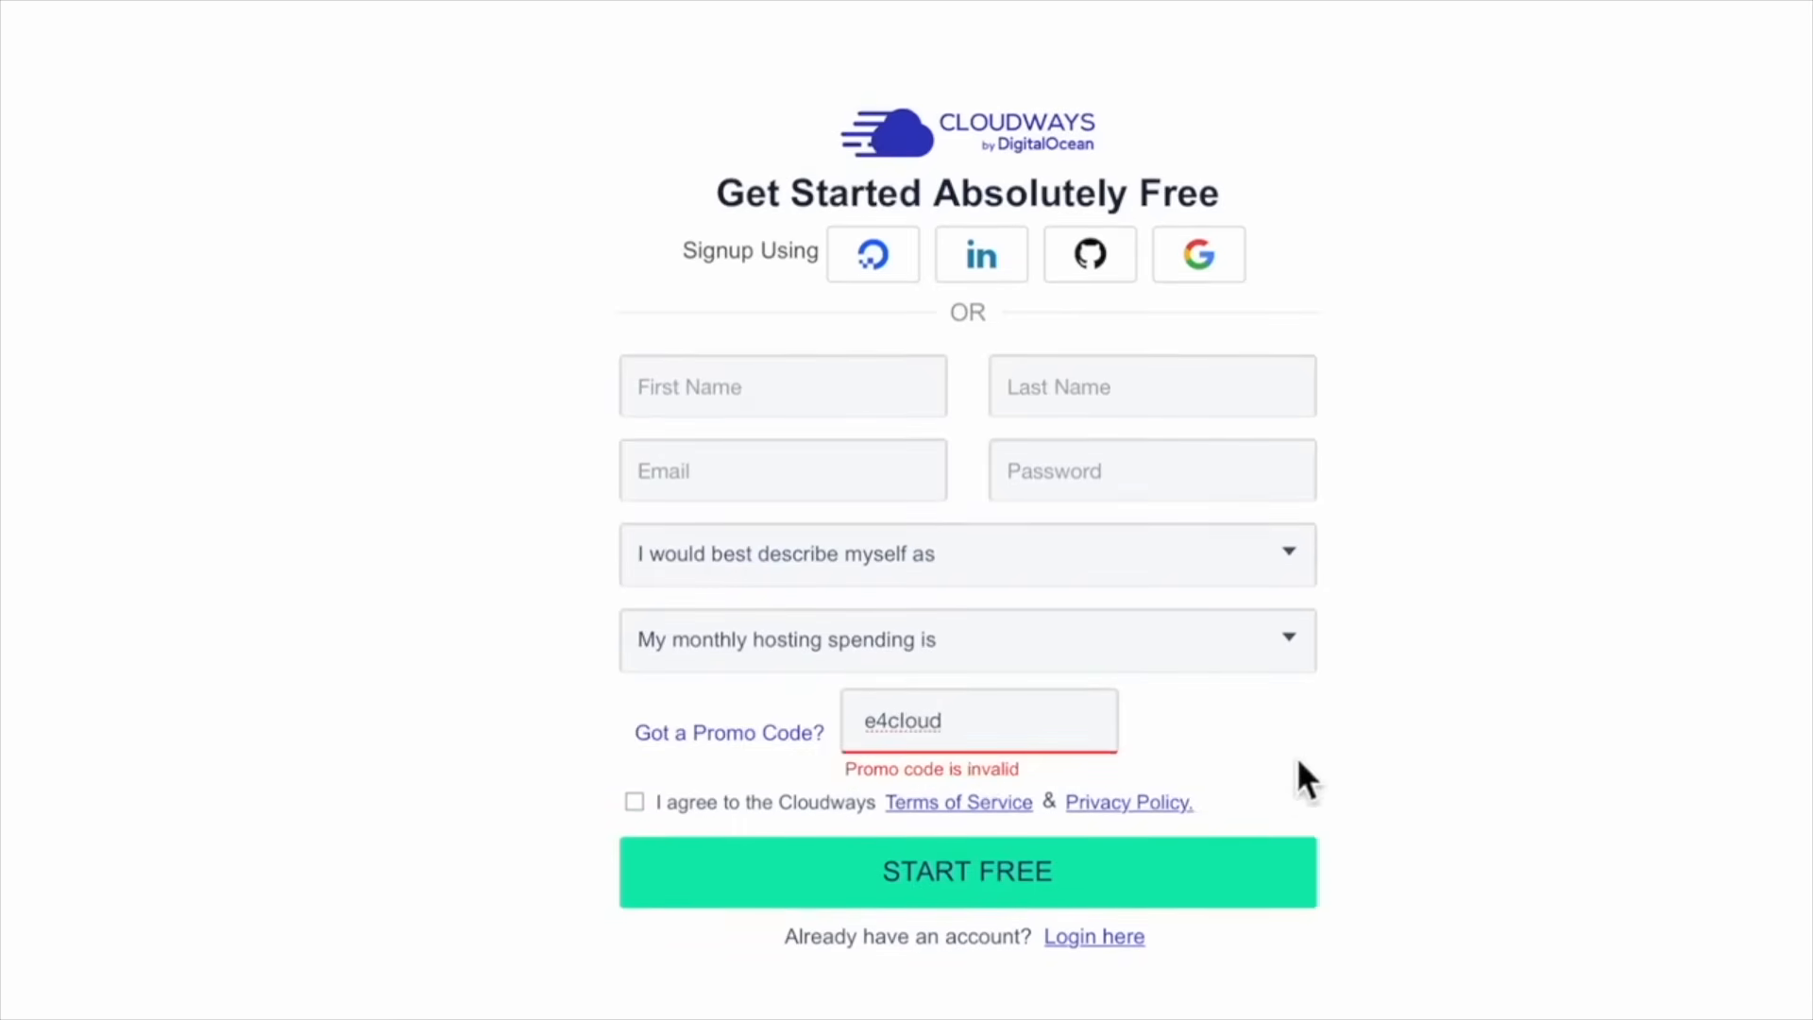
pyautogui.click(912, 736)
pyautogui.click(1368, 730)
pyautogui.click(863, 733)
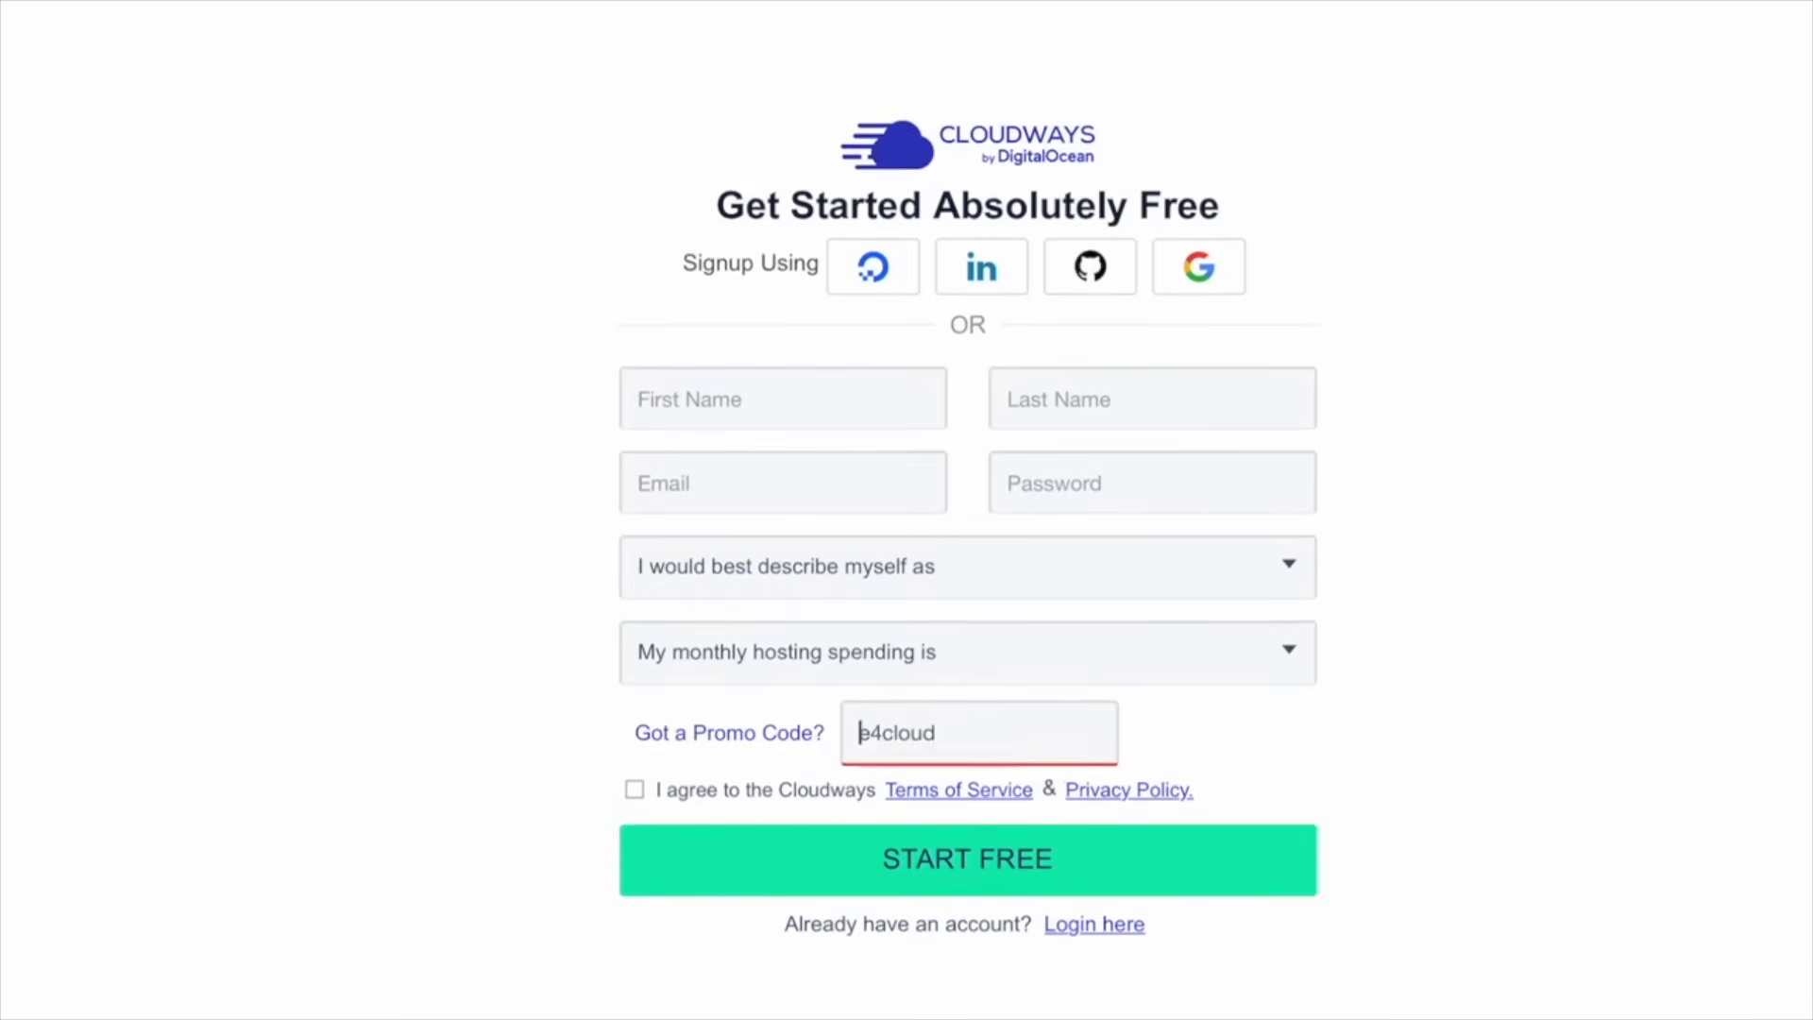
pyautogui.press('BackSpace')
pyautogui.press('BackSpace')
pyautogui.click(1010, 740)
pyautogui.click(1223, 746)
pyautogui.click(898, 749)
pyautogui.click(394, 326)
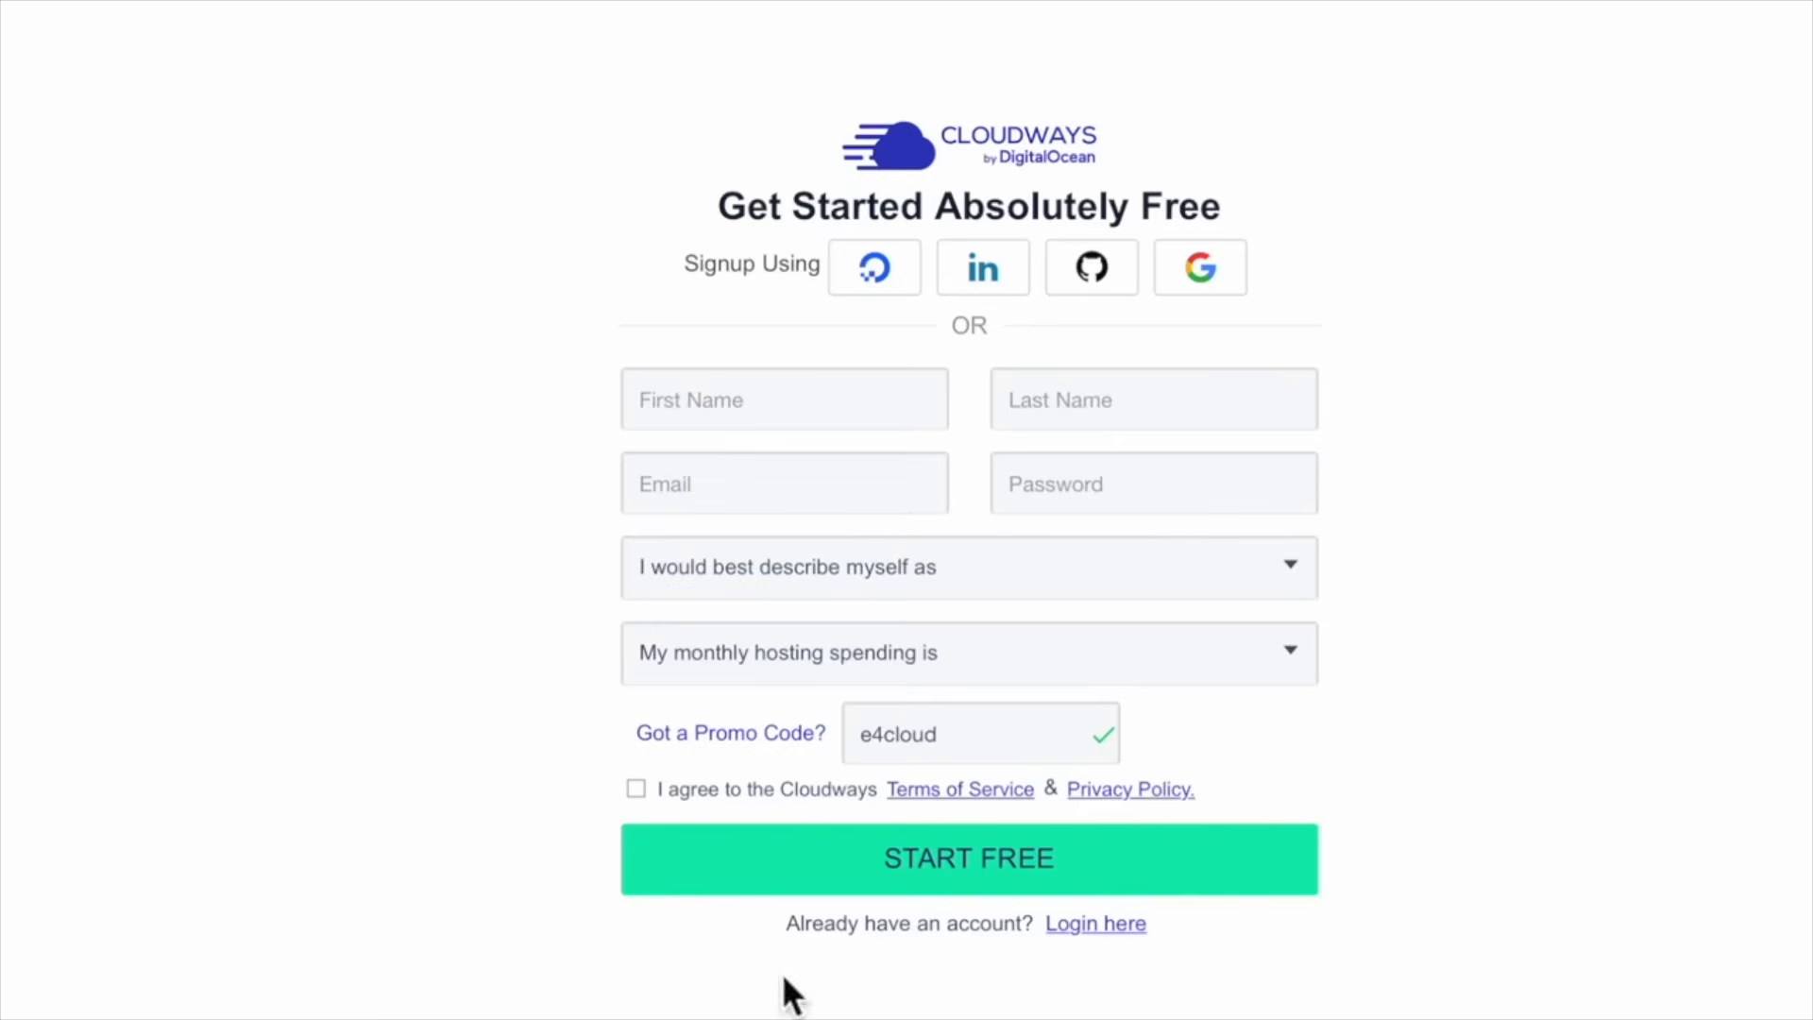
# Move through the name and email fields, then enter an account password
pyautogui.click(1076, 411)
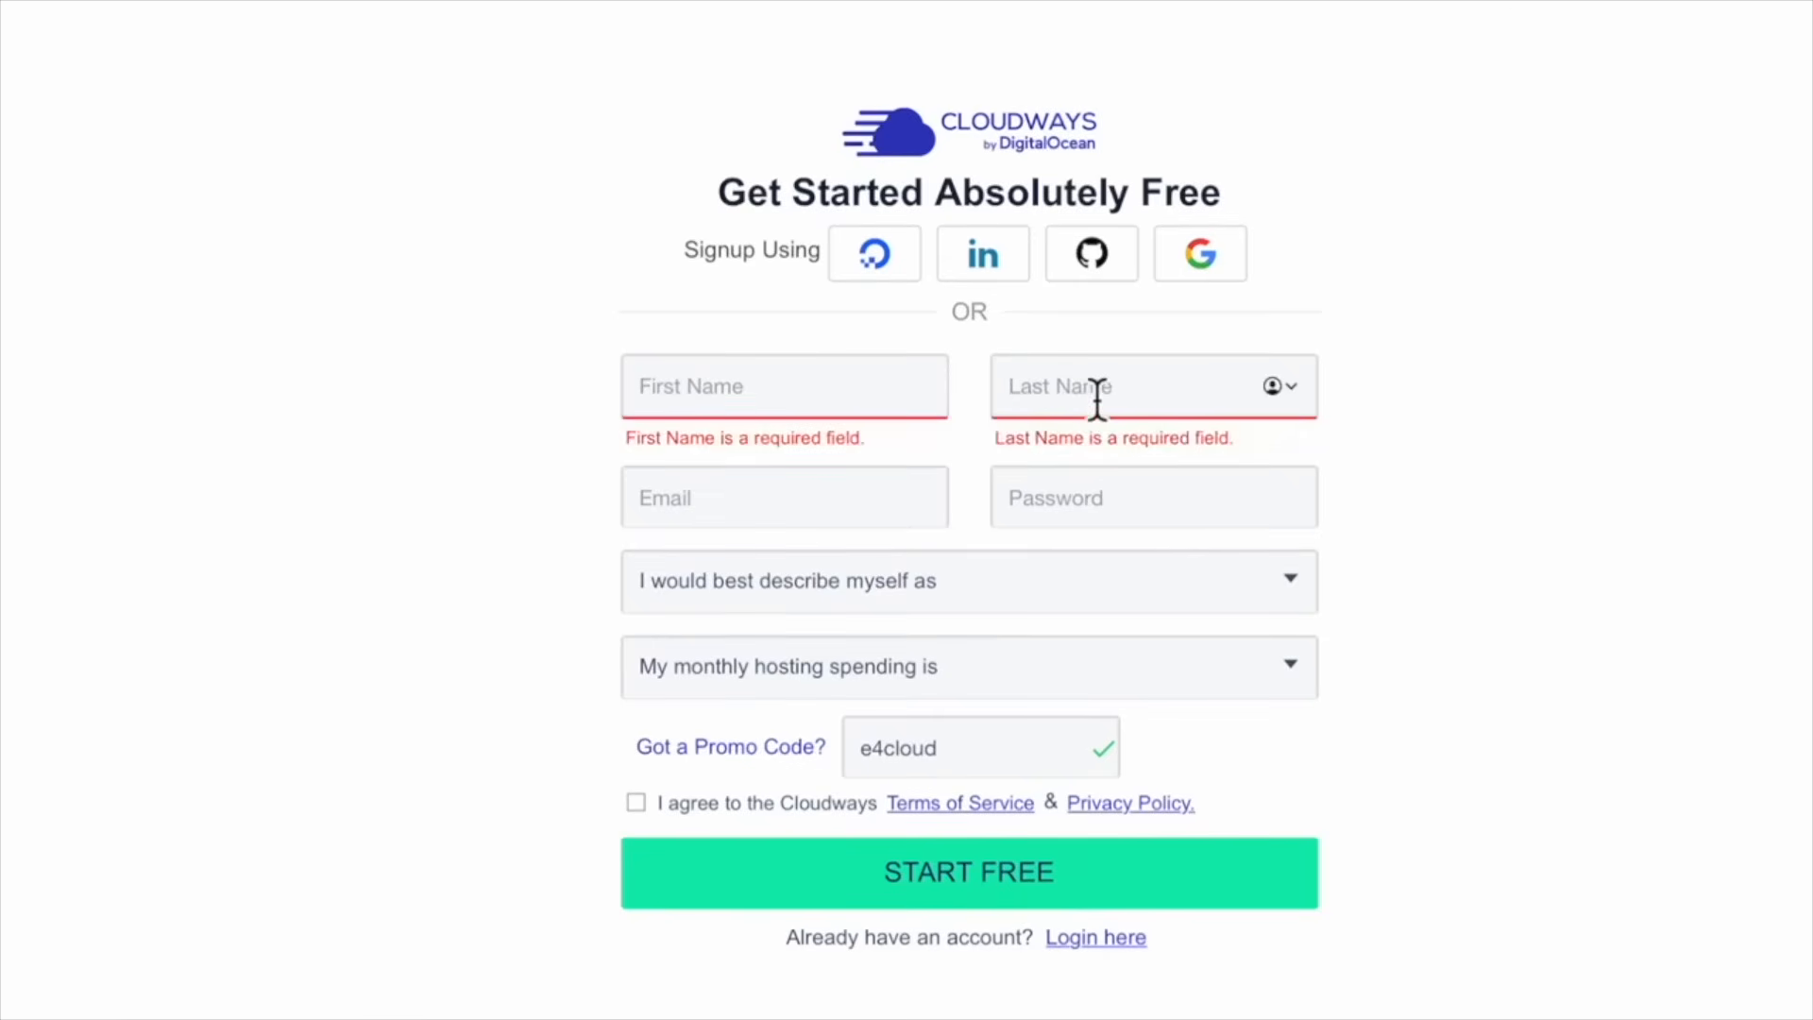
pyautogui.click(761, 397)
pyautogui.click(1066, 412)
pyautogui.click(830, 393)
pyautogui.click(1025, 403)
pyautogui.click(875, 401)
pyautogui.click(1086, 398)
pyautogui.click(818, 519)
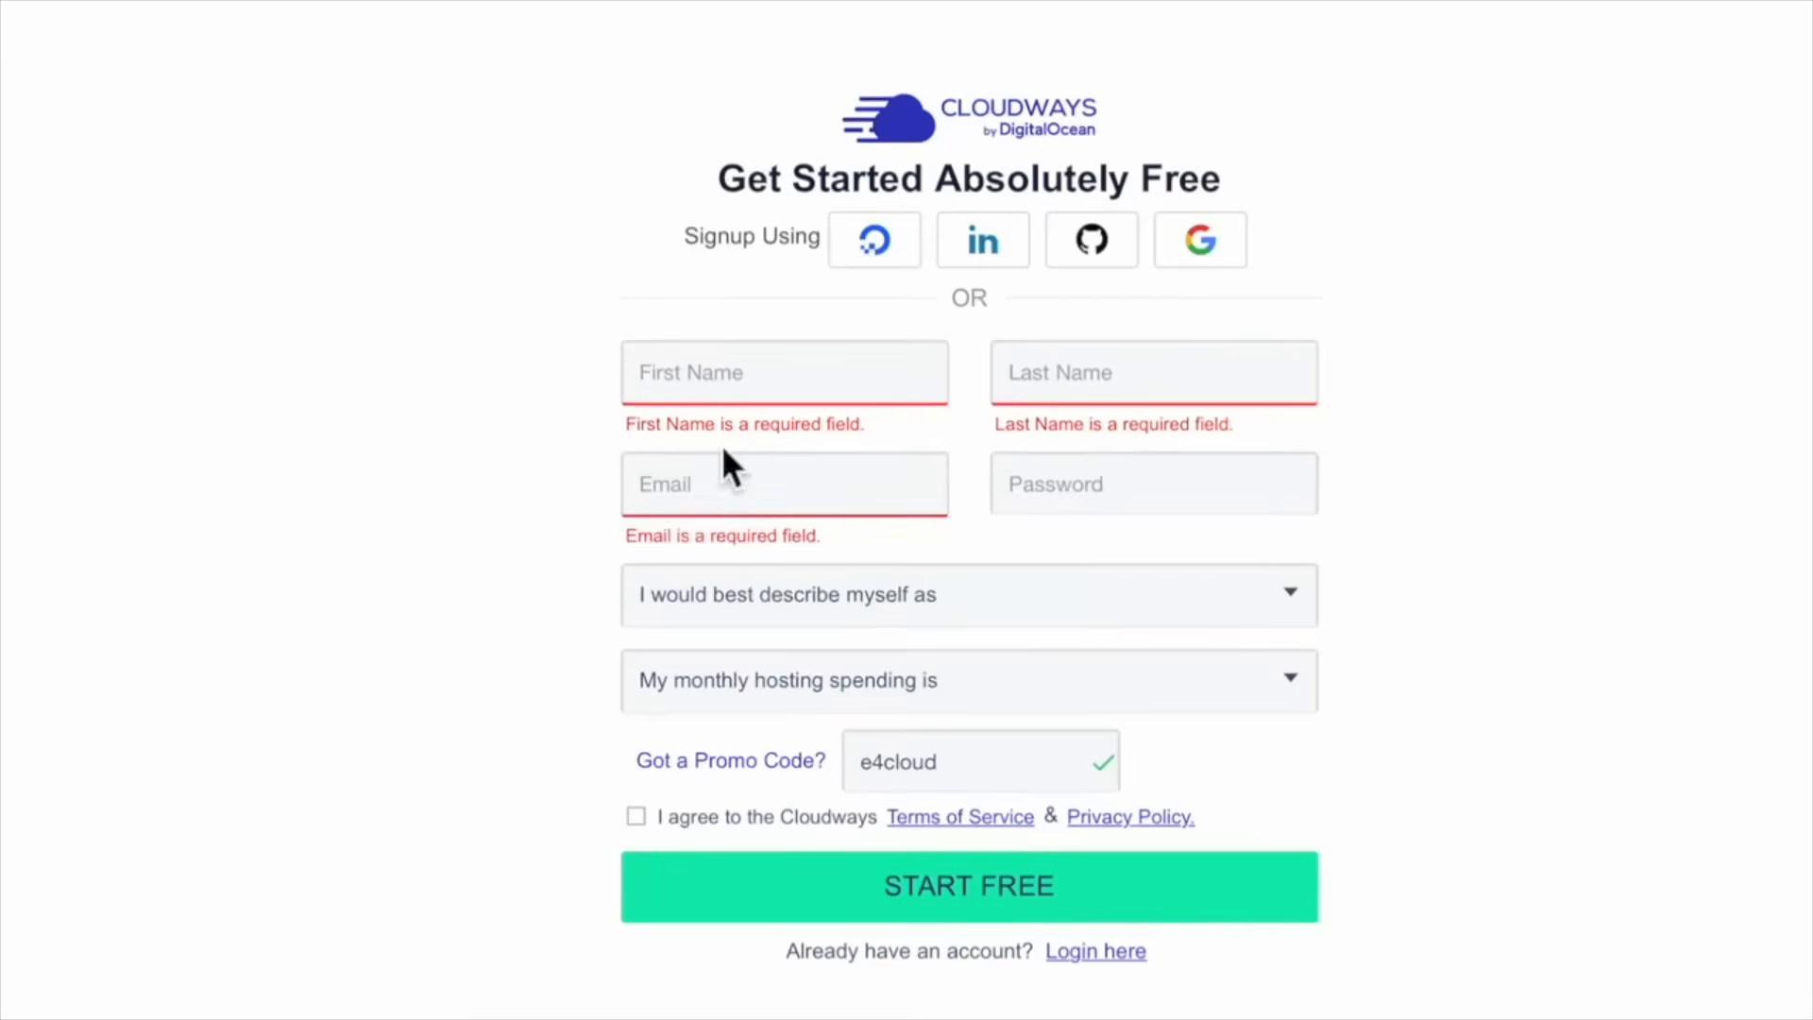
pyautogui.click(1073, 486)
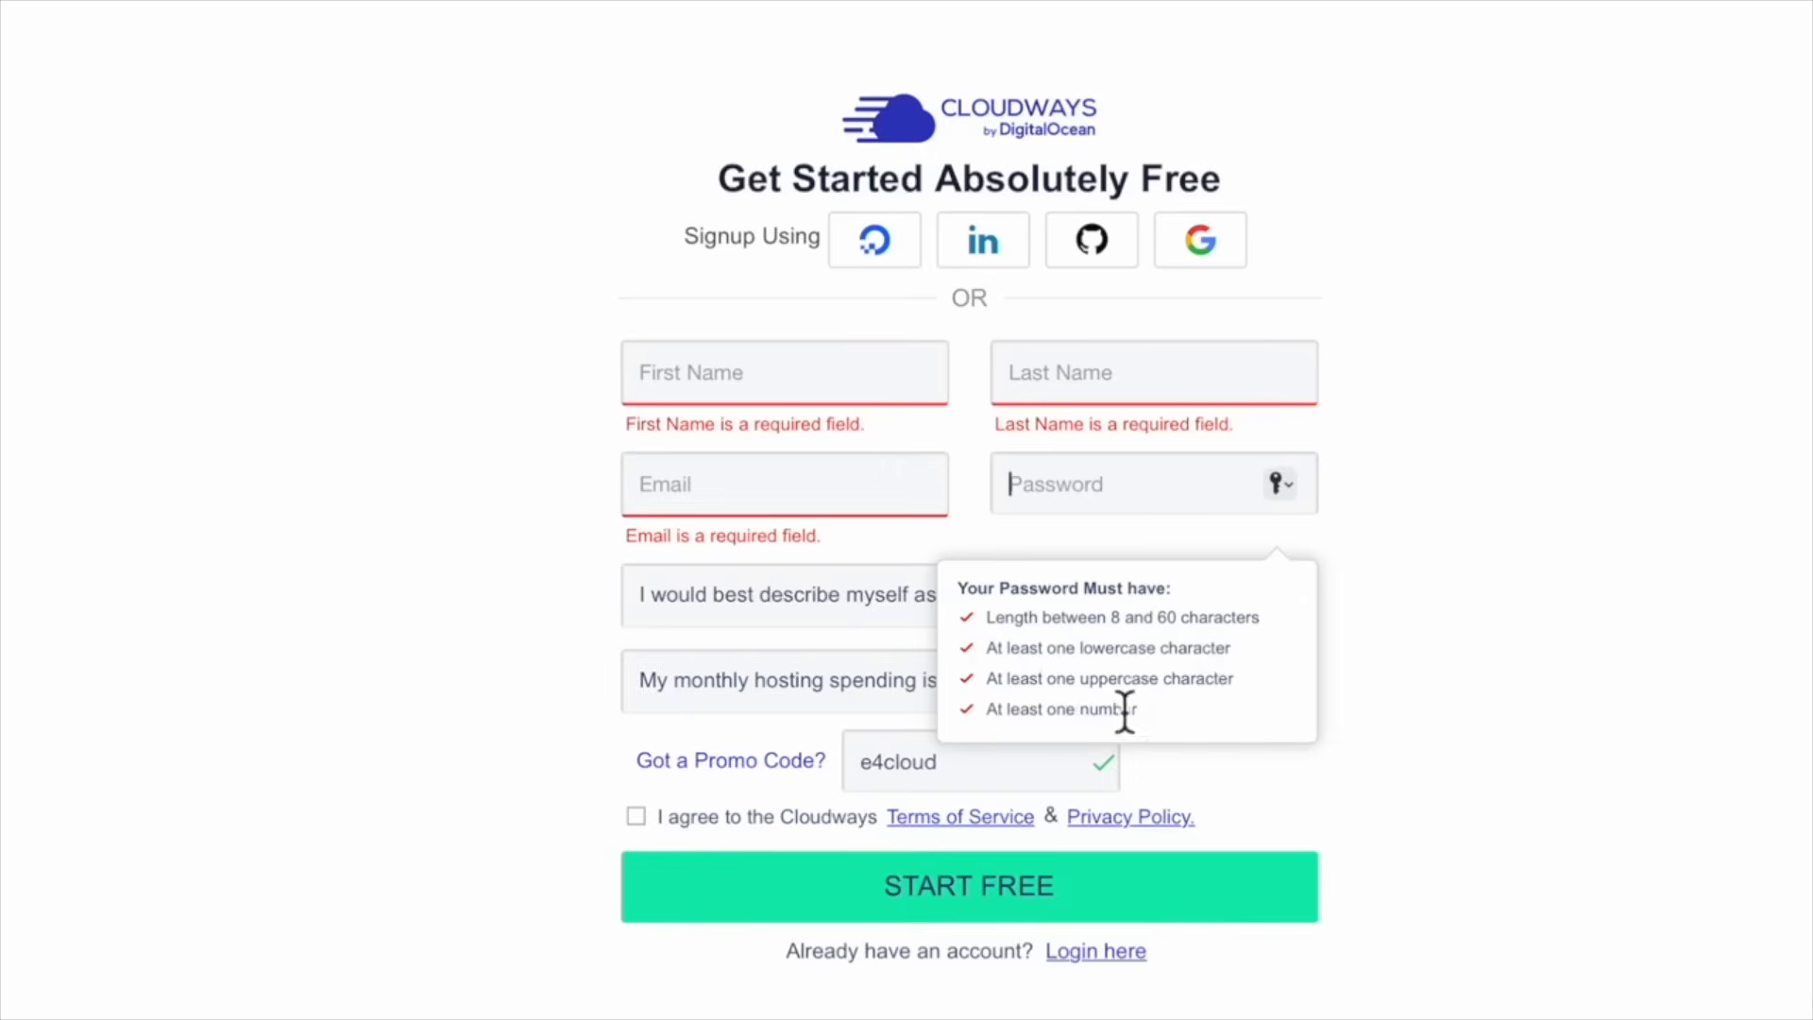
pyautogui.click(487, 710)
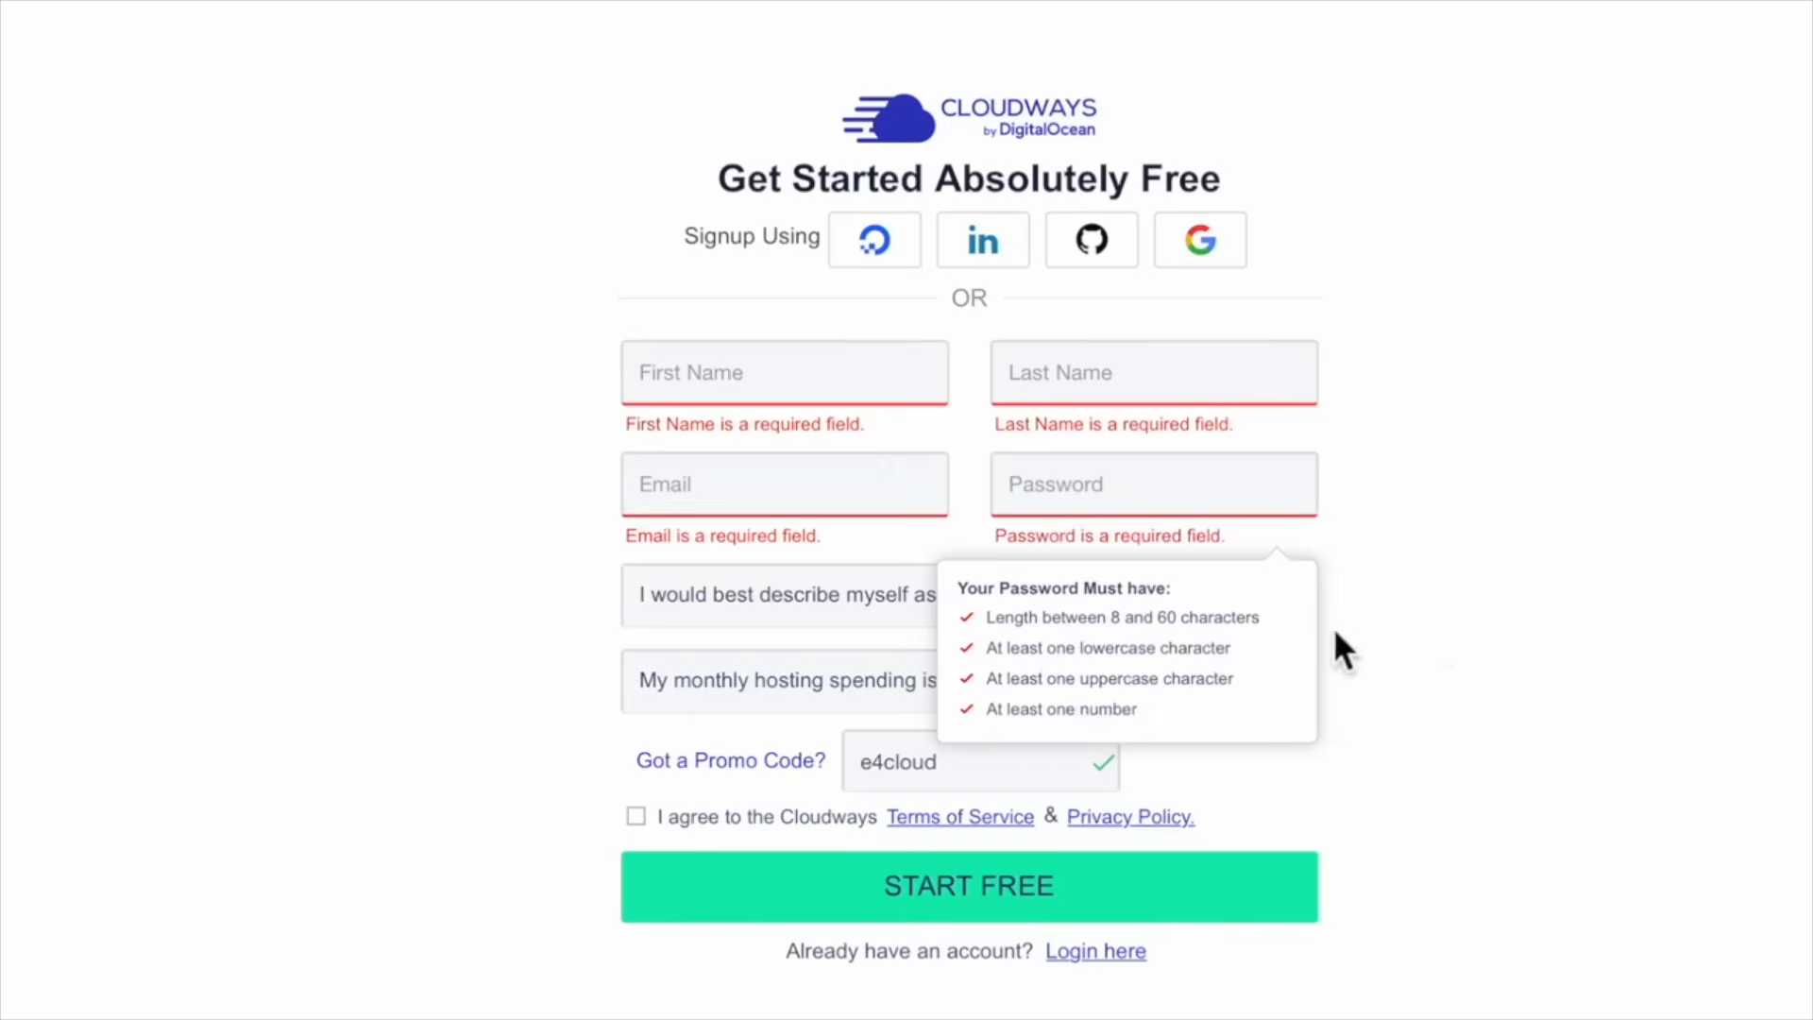
pyautogui.click(1281, 485)
pyautogui.write('*********')
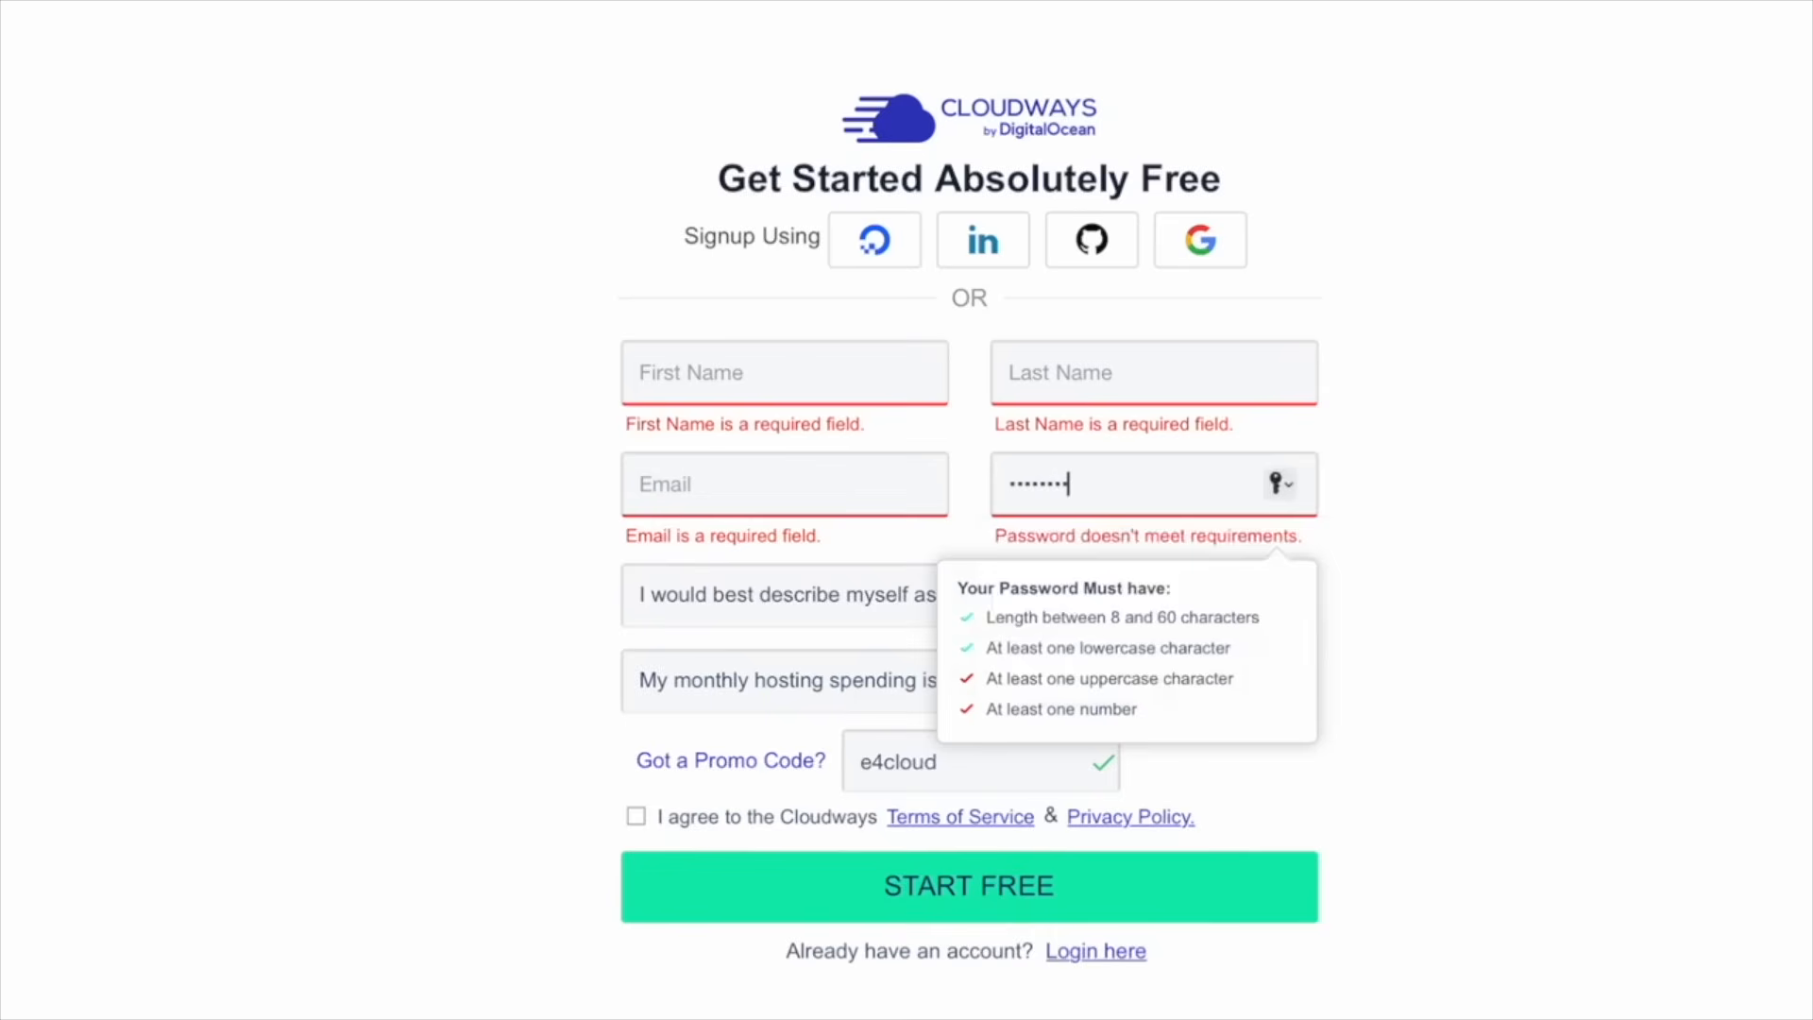
pyautogui.write('******************')
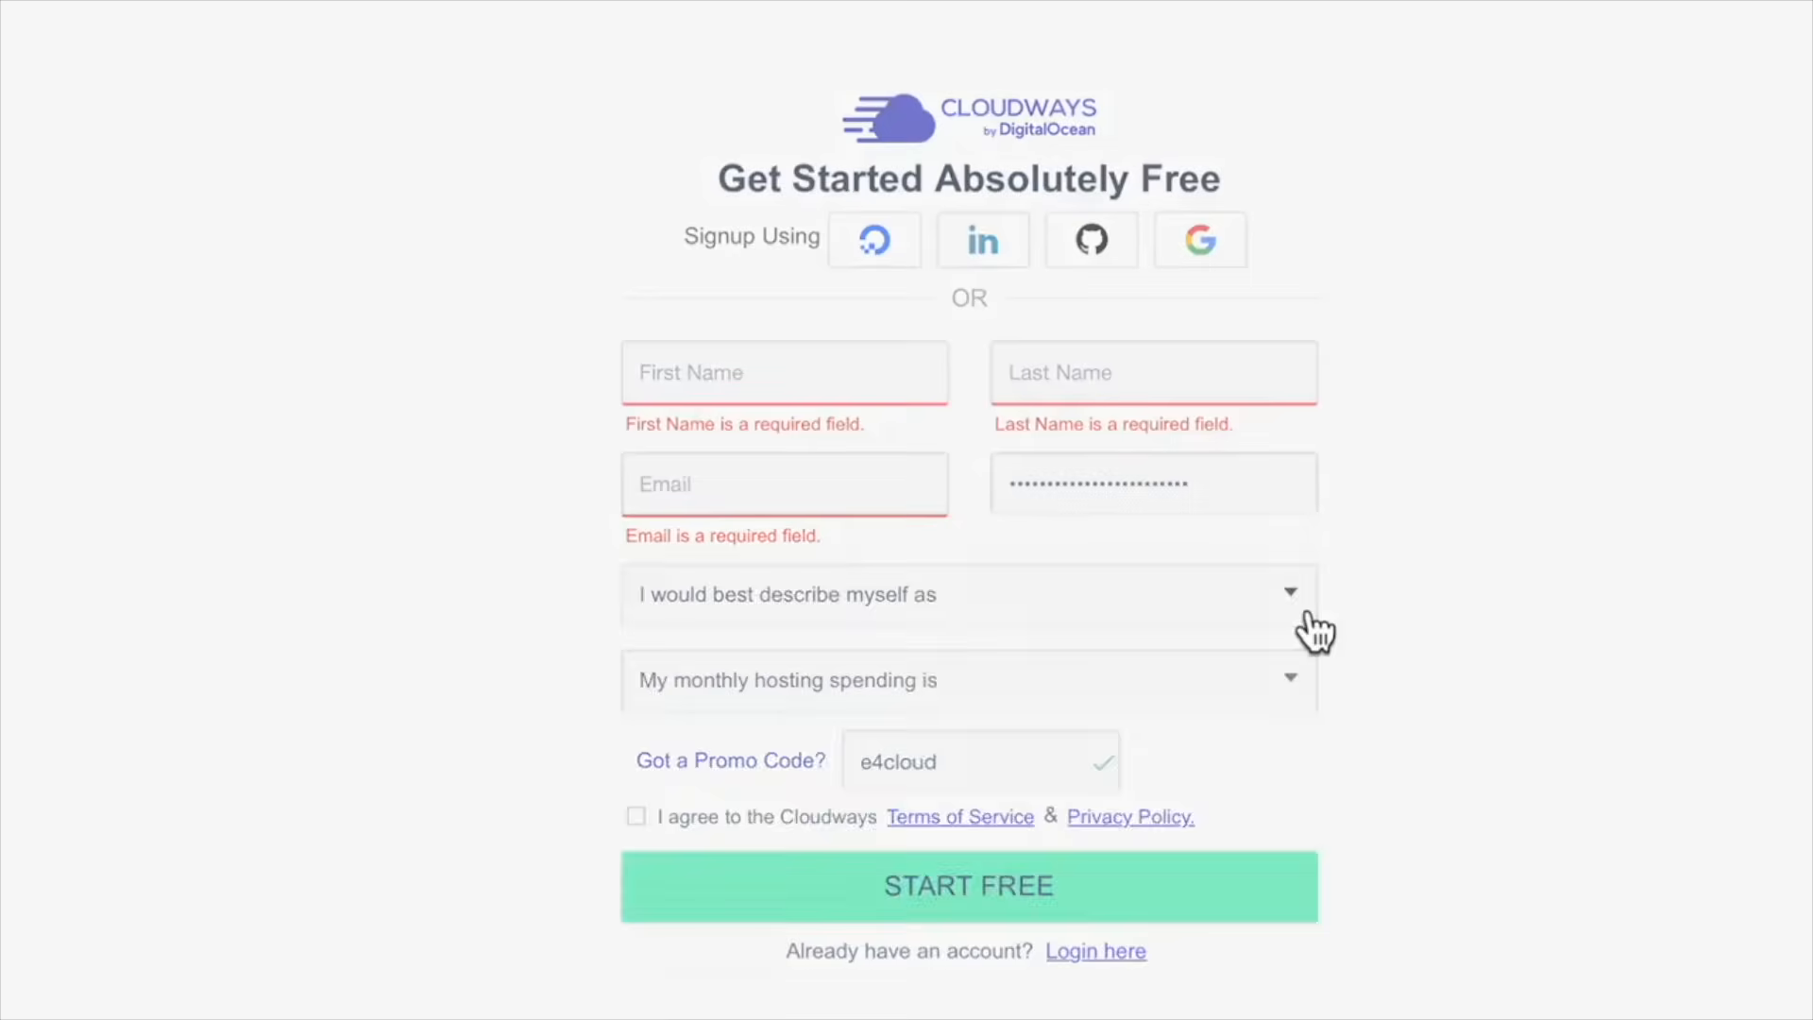
# Choose Blogger as role and $0 - $50 (USD) monthly spending, then accept the terms
pyautogui.click(1307, 616)
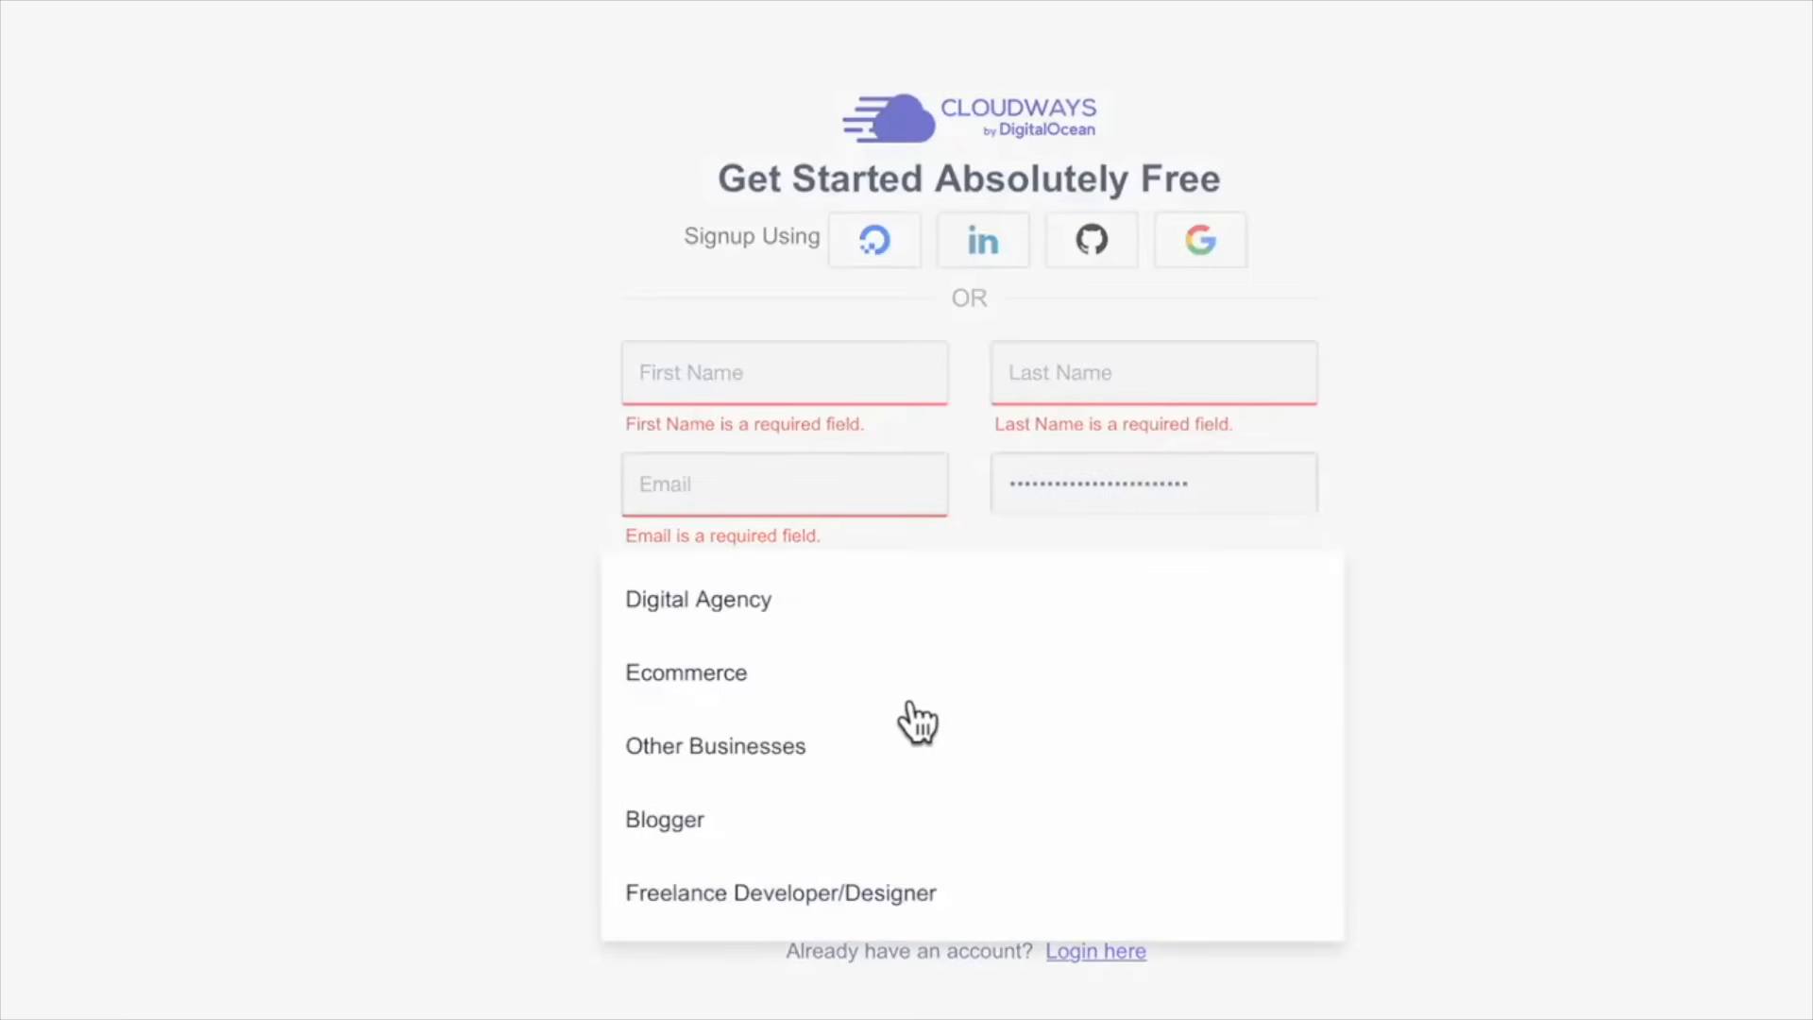
pyautogui.click(733, 827)
pyautogui.click(779, 704)
pyautogui.click(1587, 773)
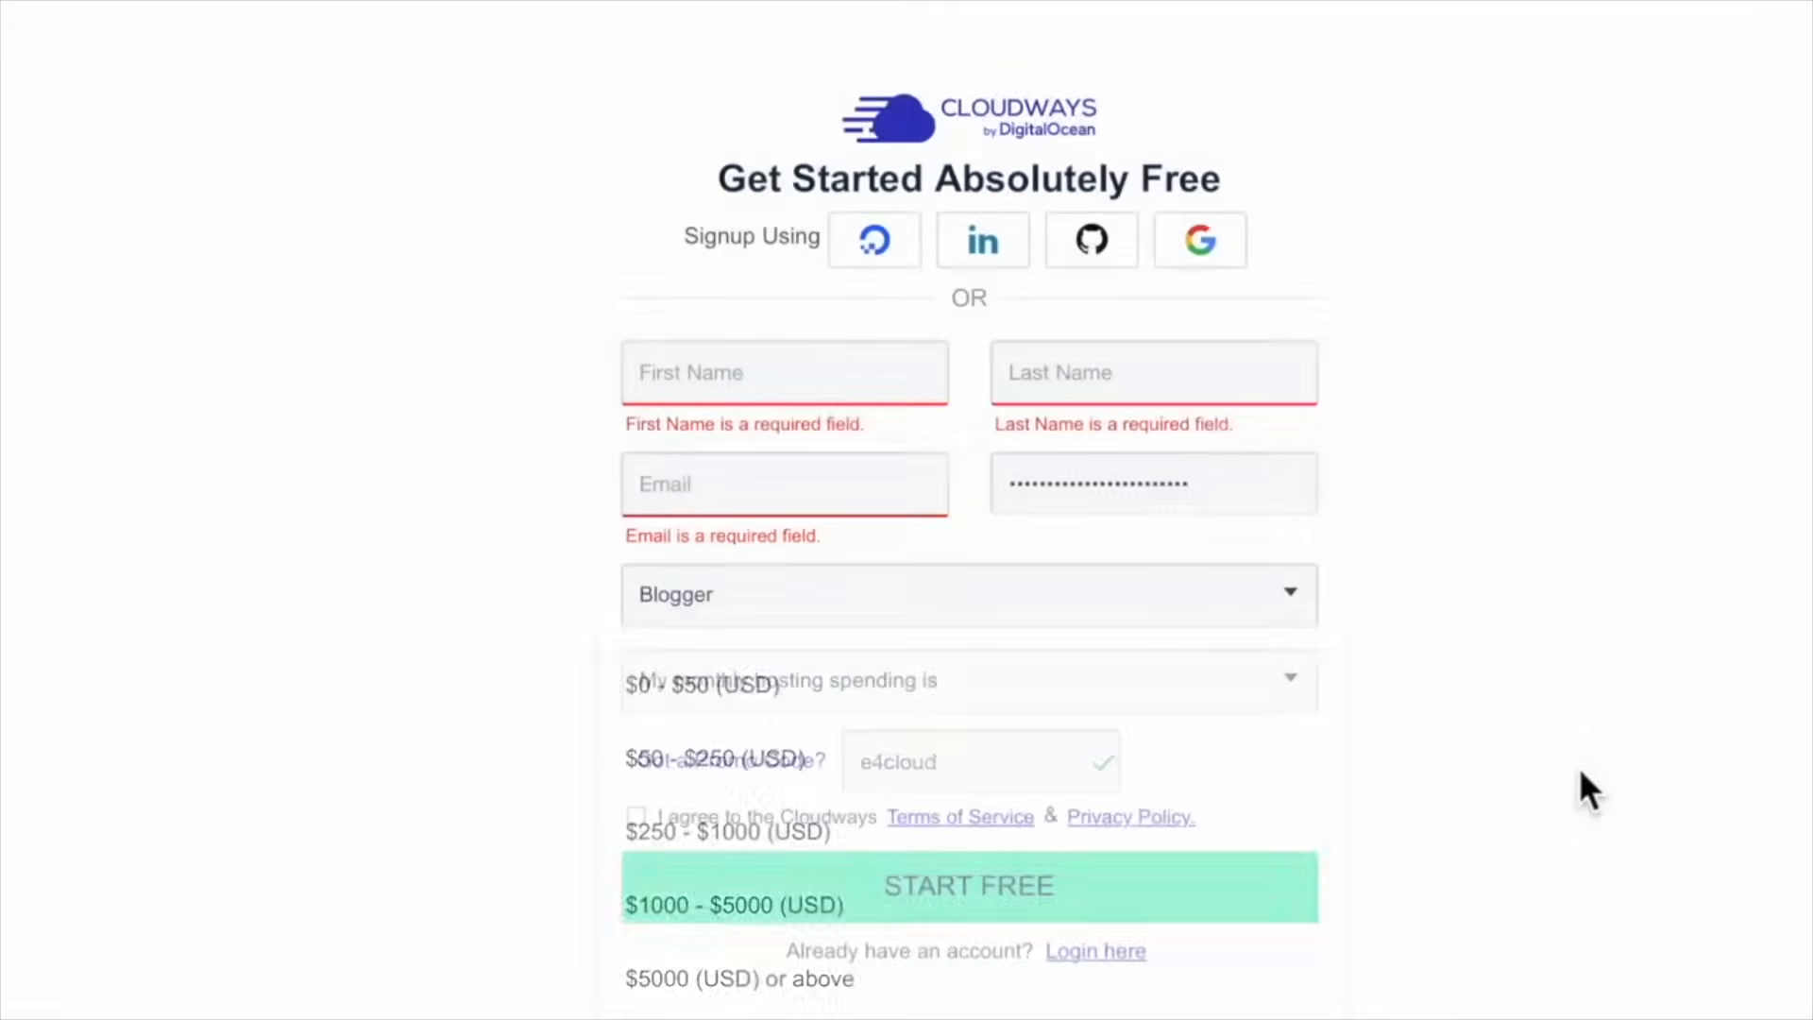
pyautogui.click(1296, 699)
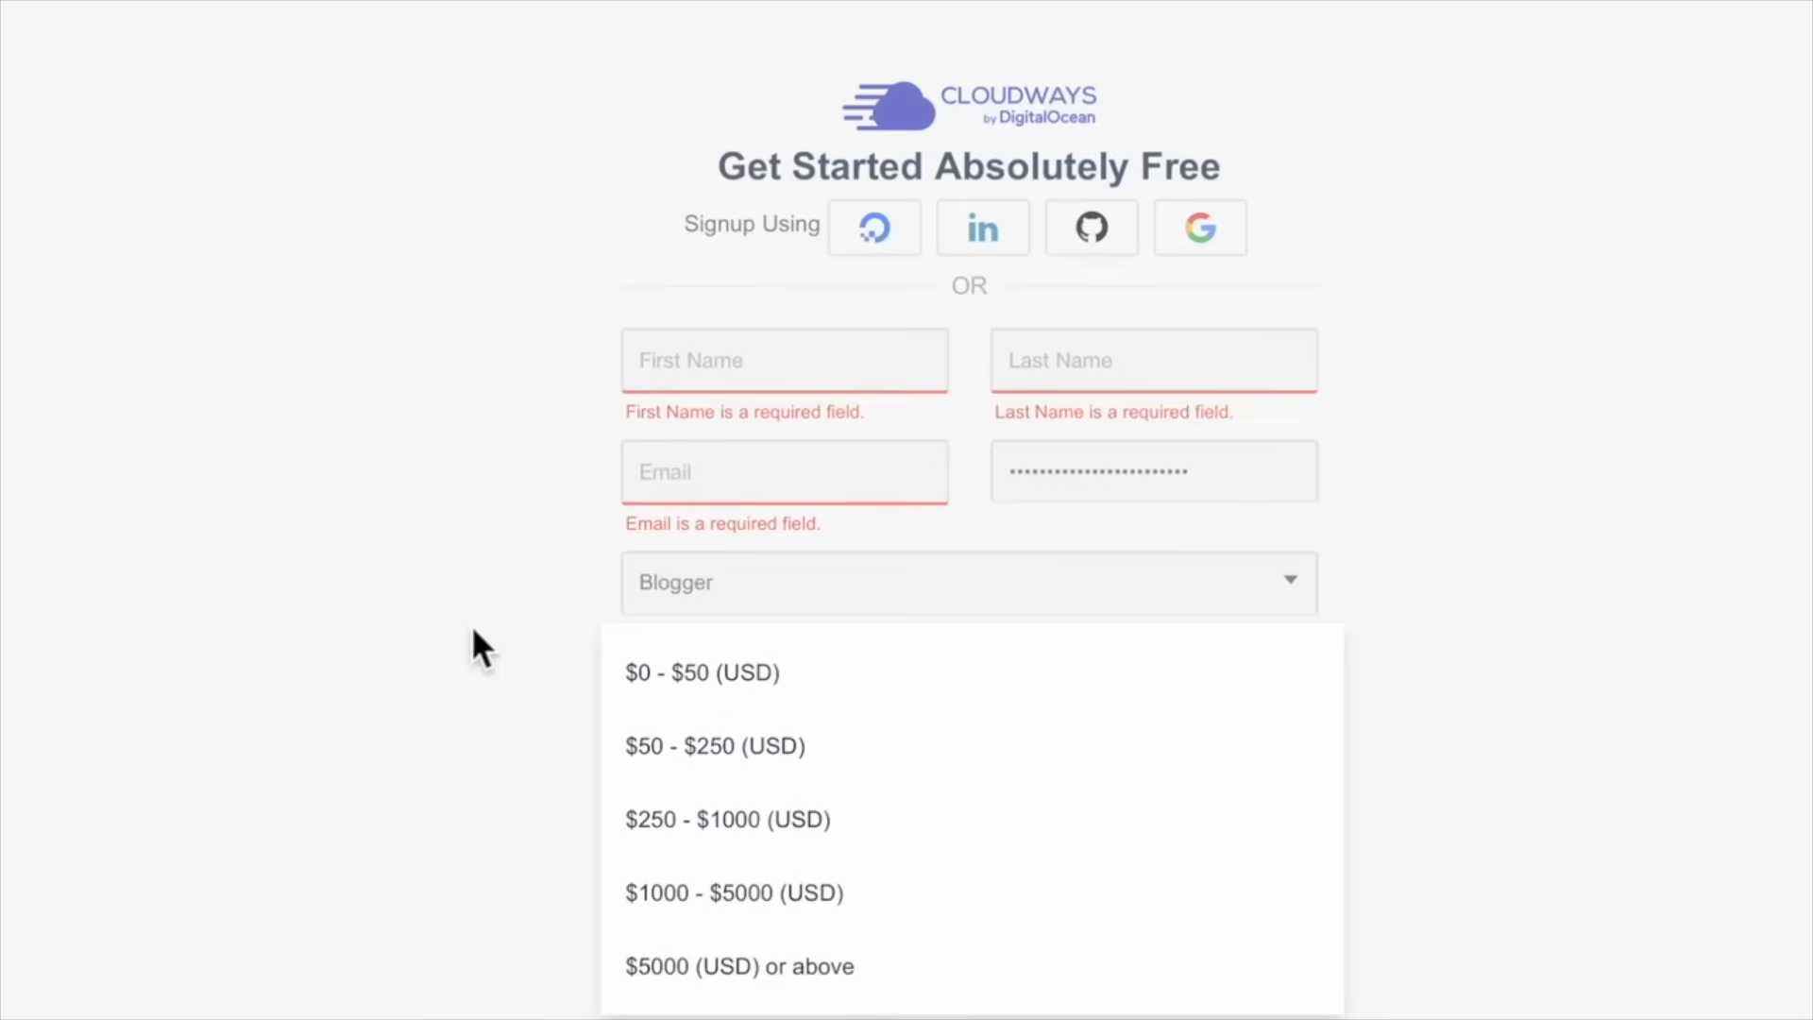
pyautogui.click(753, 707)
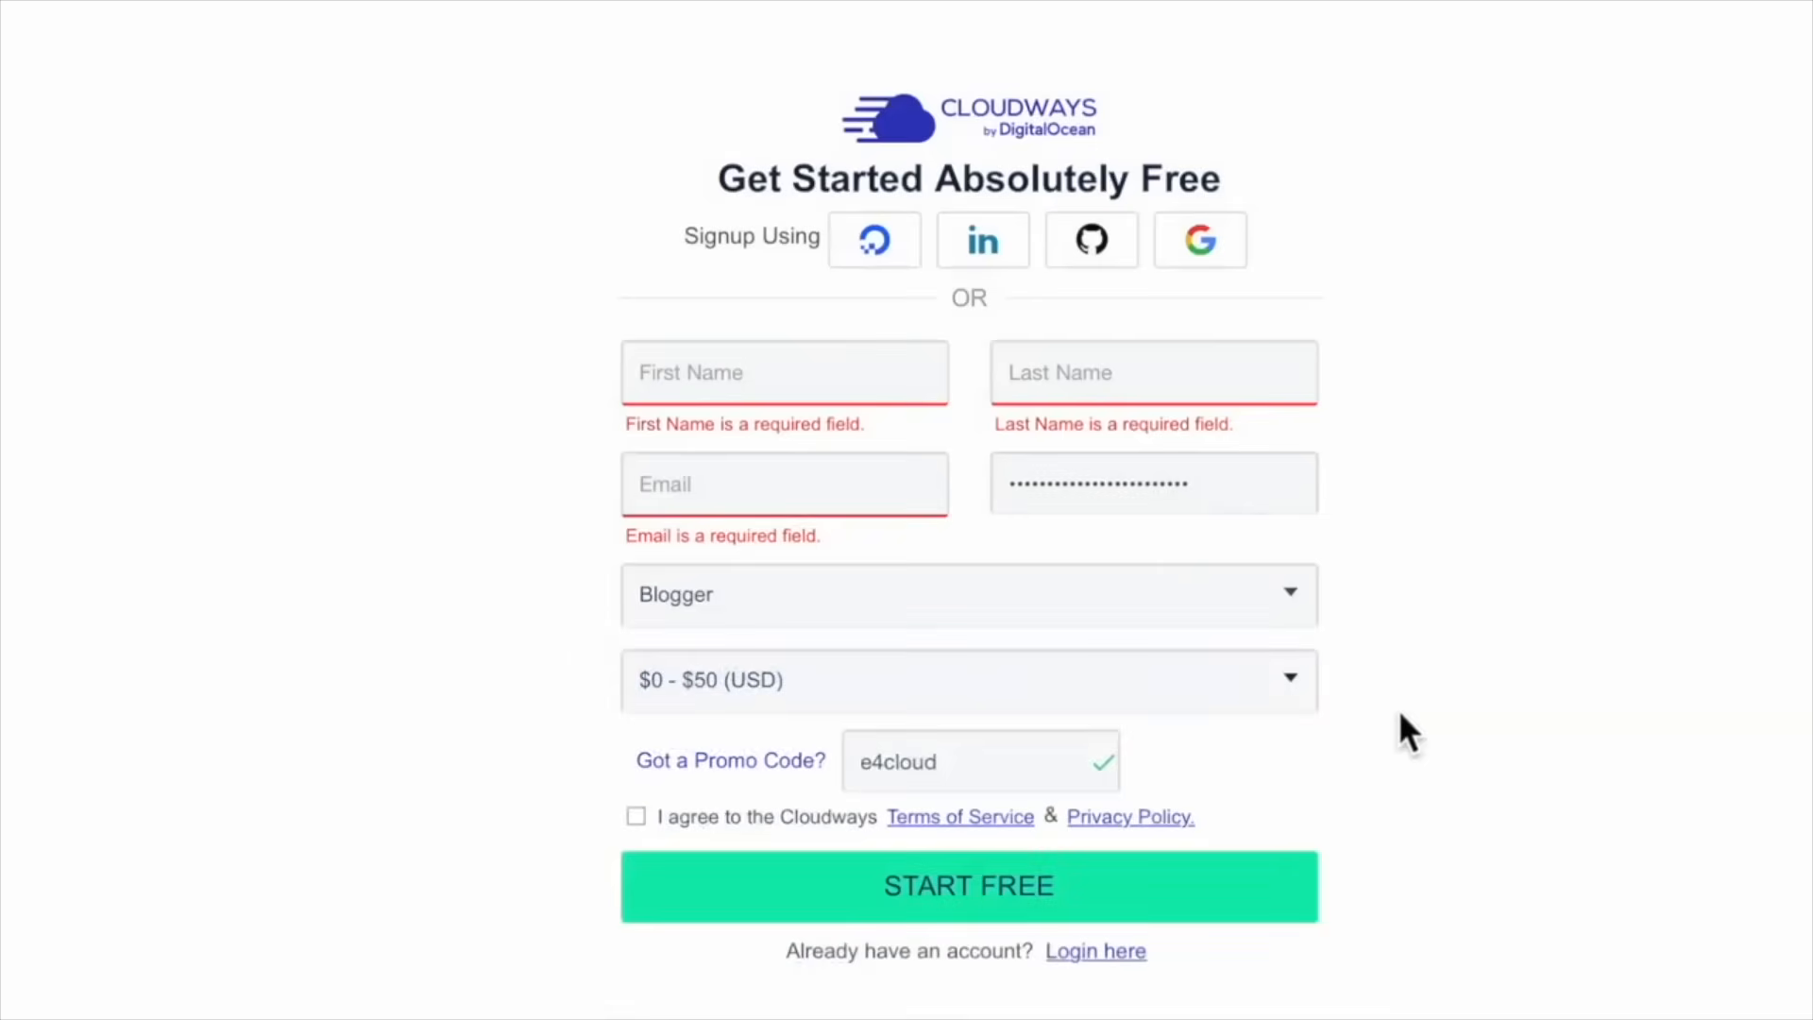
pyautogui.click(636, 818)
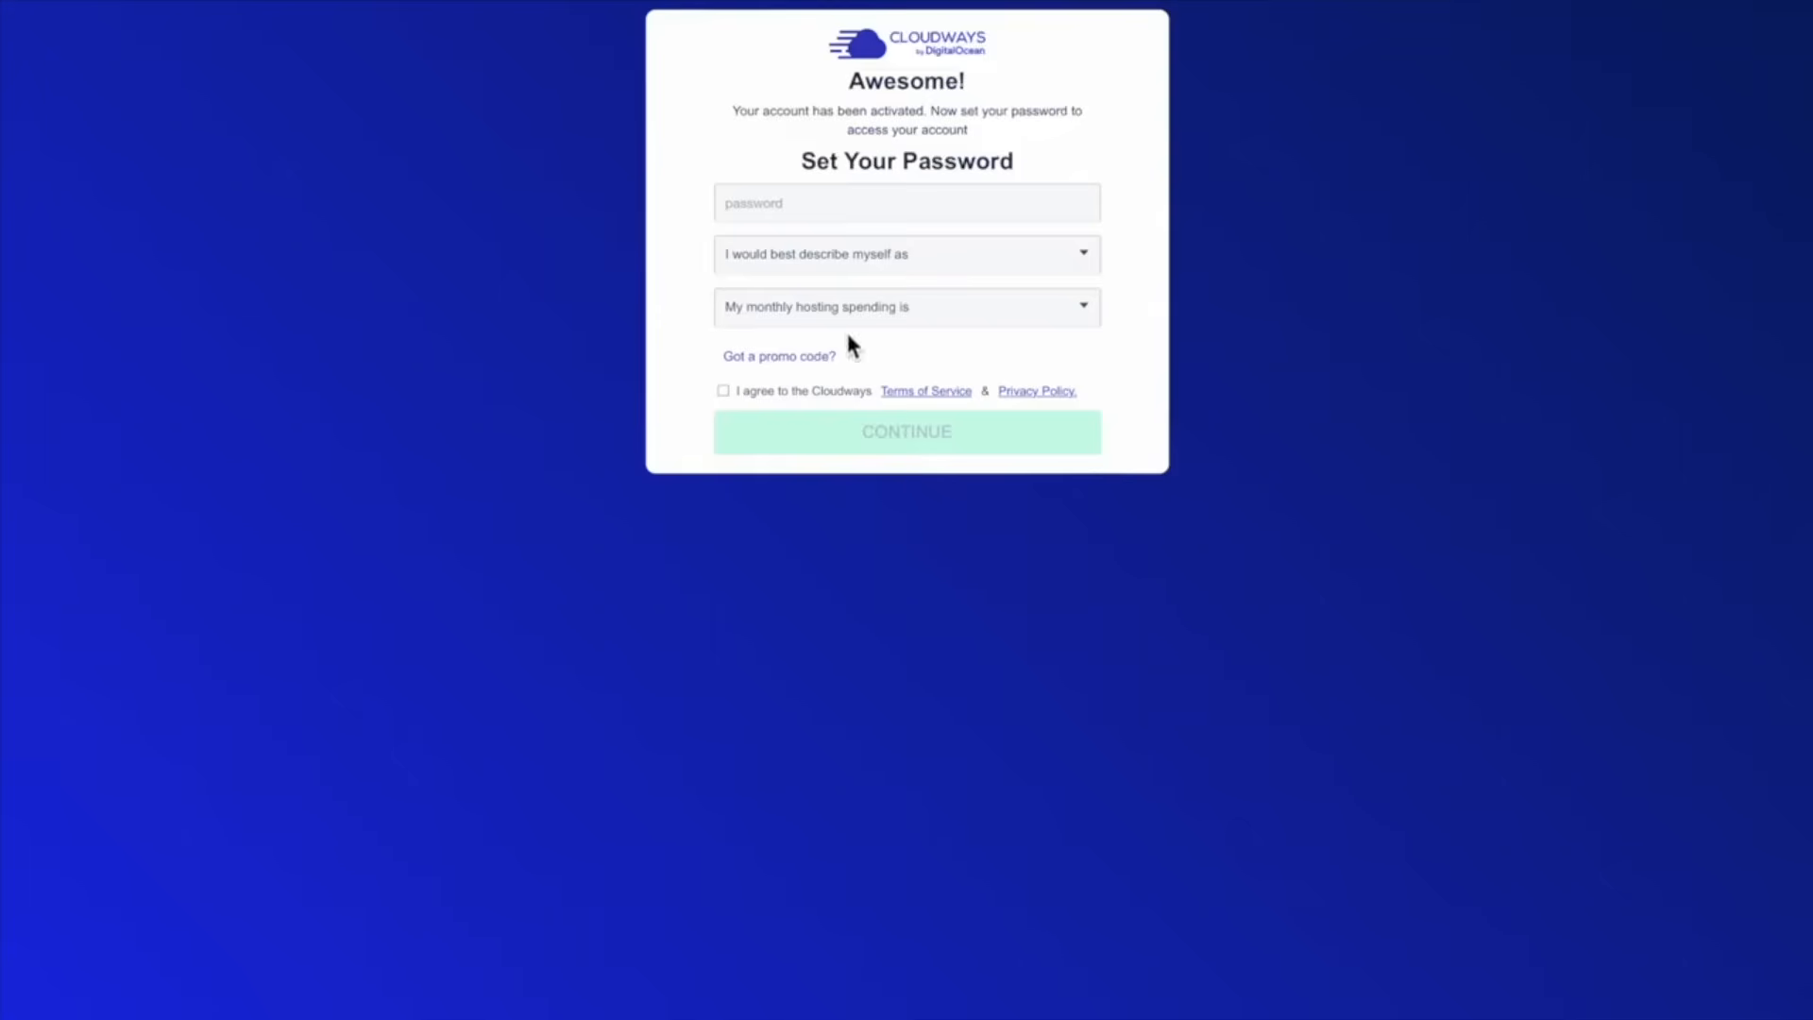
# Set the account password, choose the Blogger role and $0 - $50 (USD) spending
pyautogui.click(817, 217)
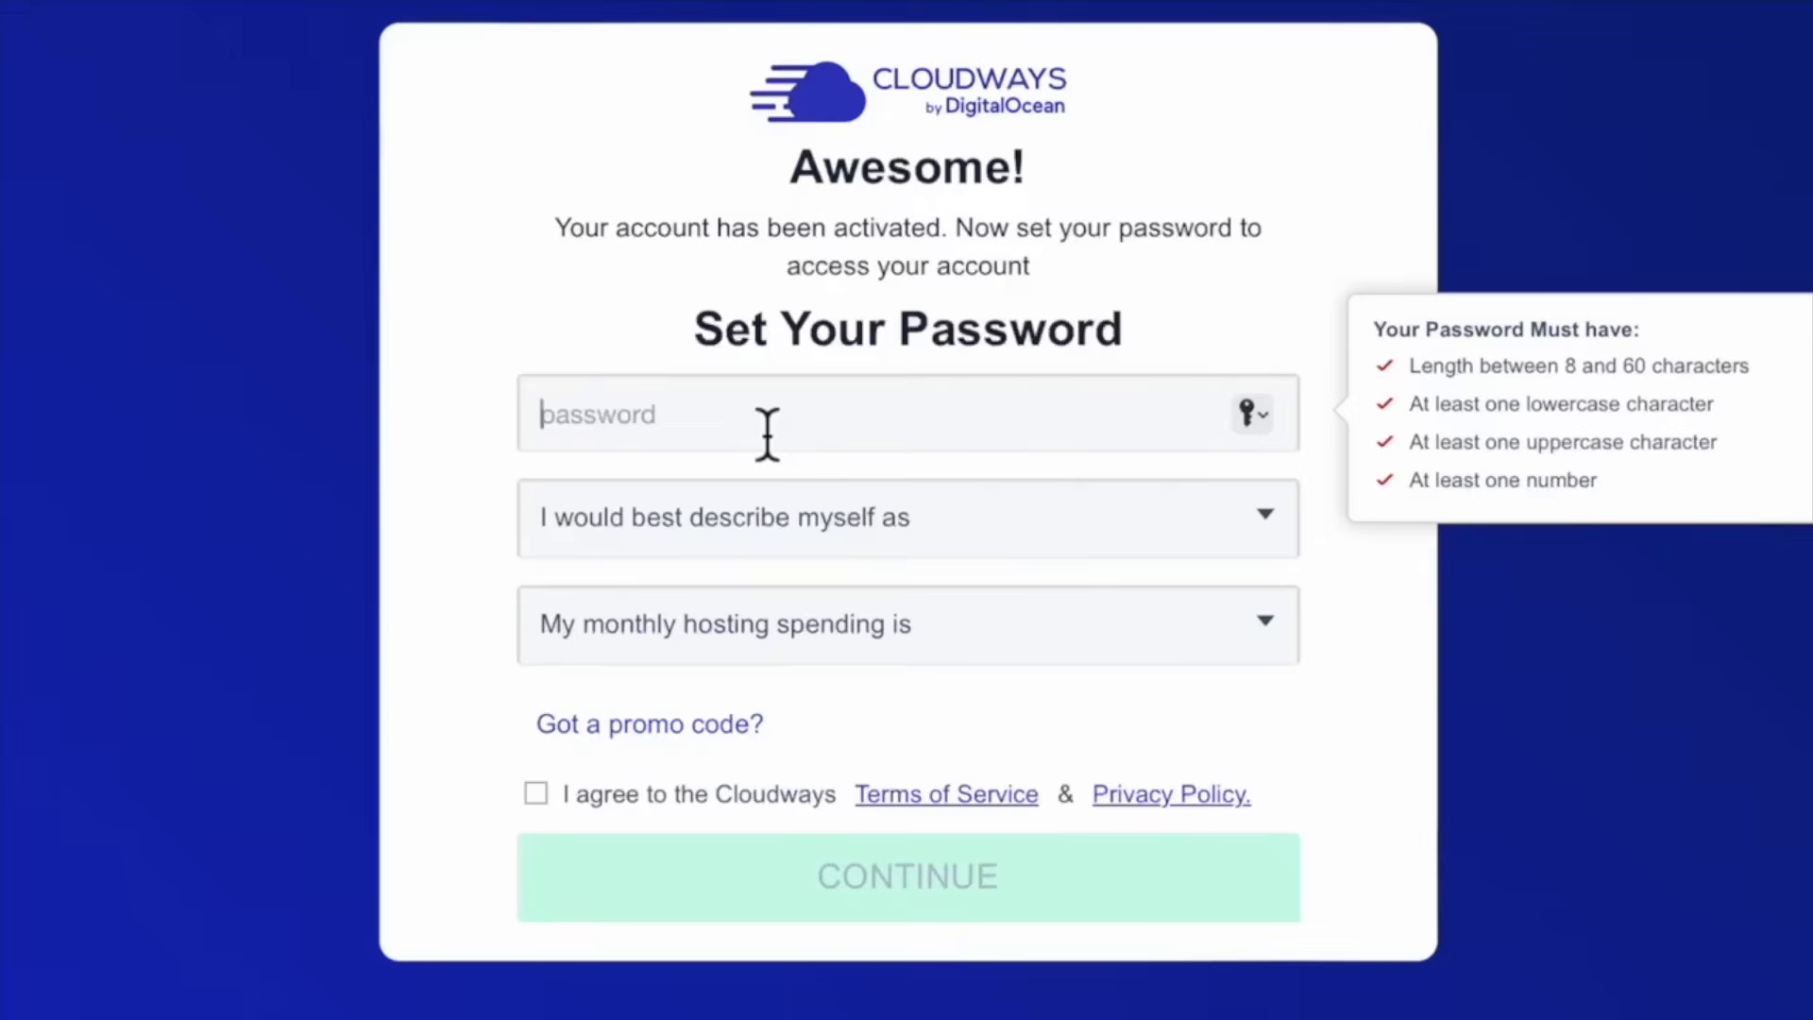
pyautogui.write('abcdefghij')
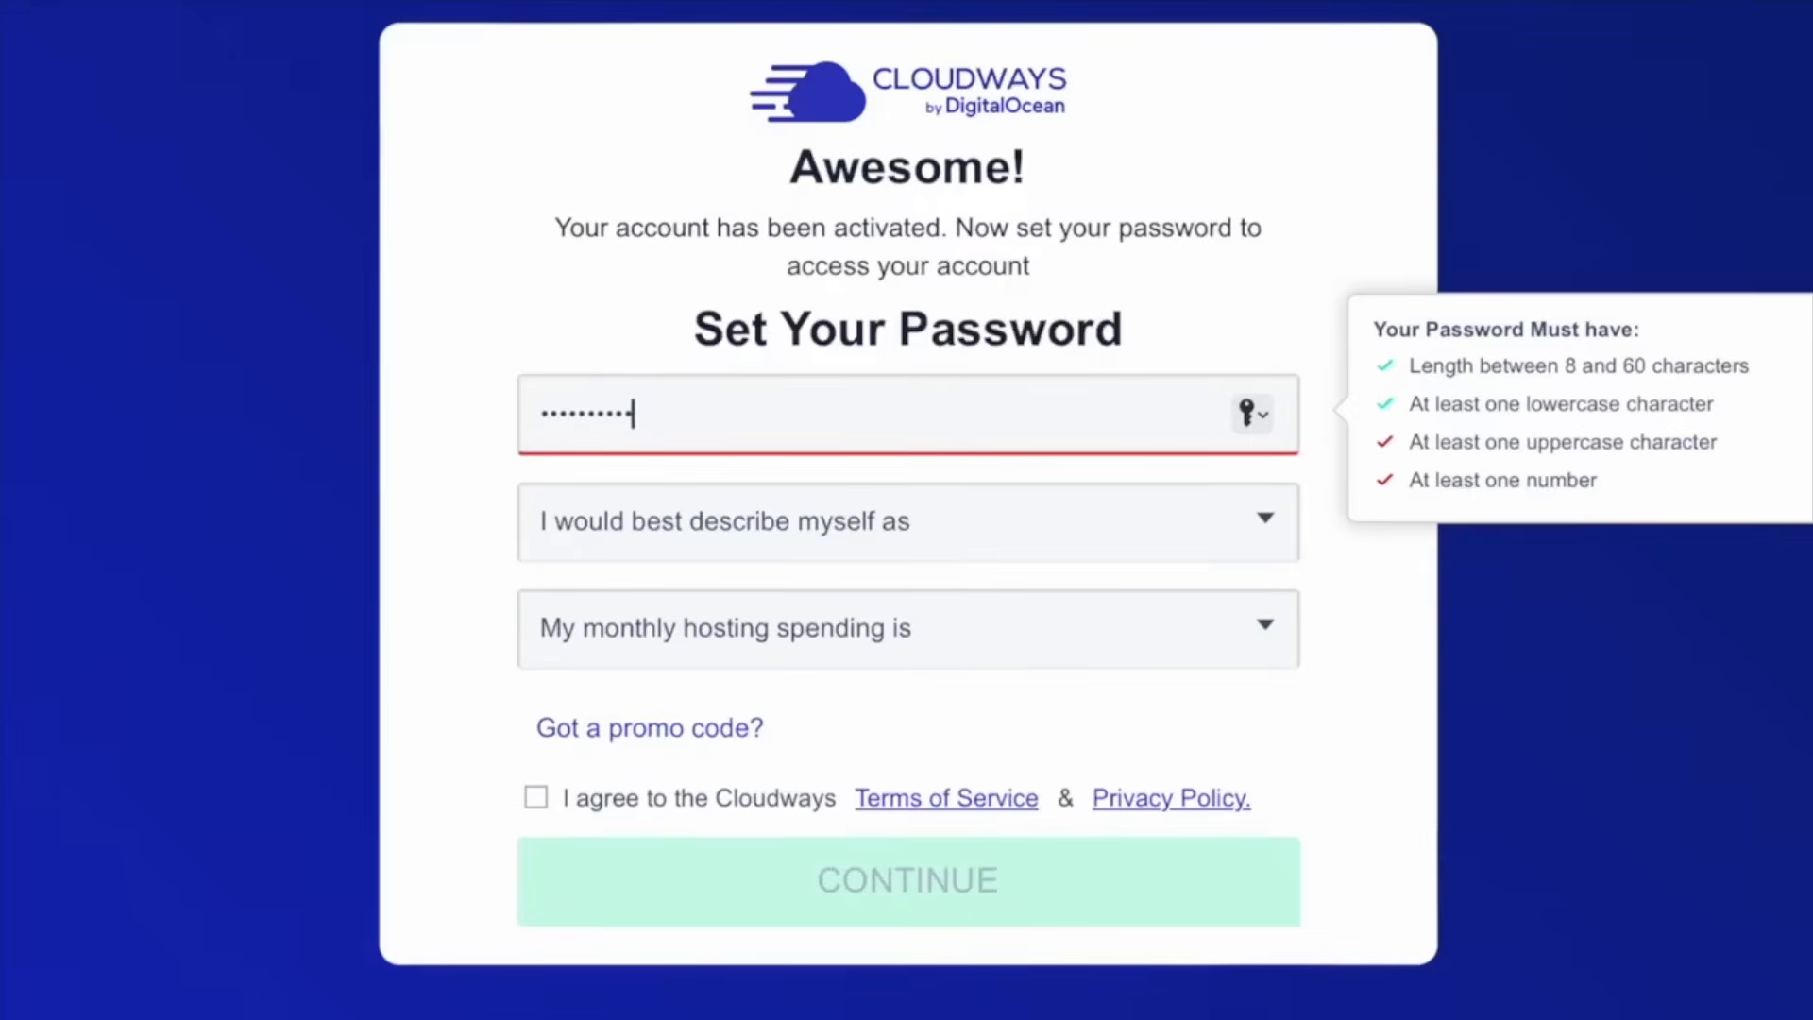
pyautogui.write('A123')
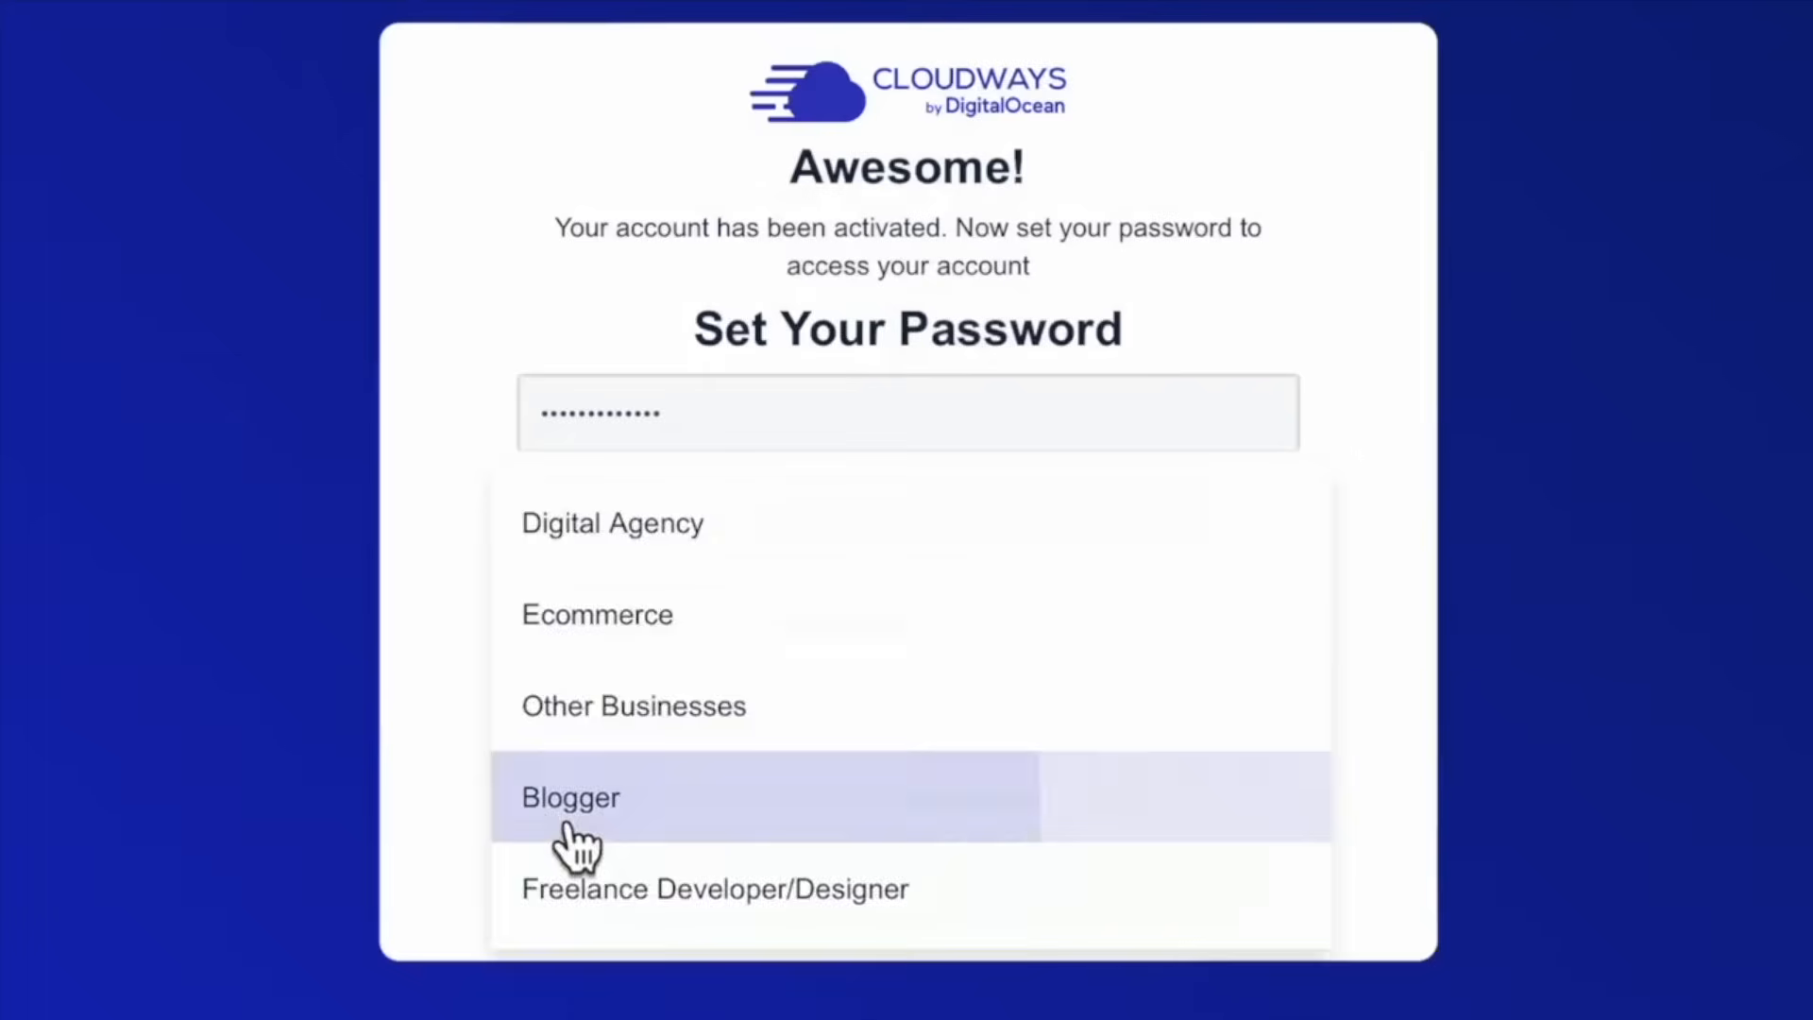
pyautogui.click(566, 825)
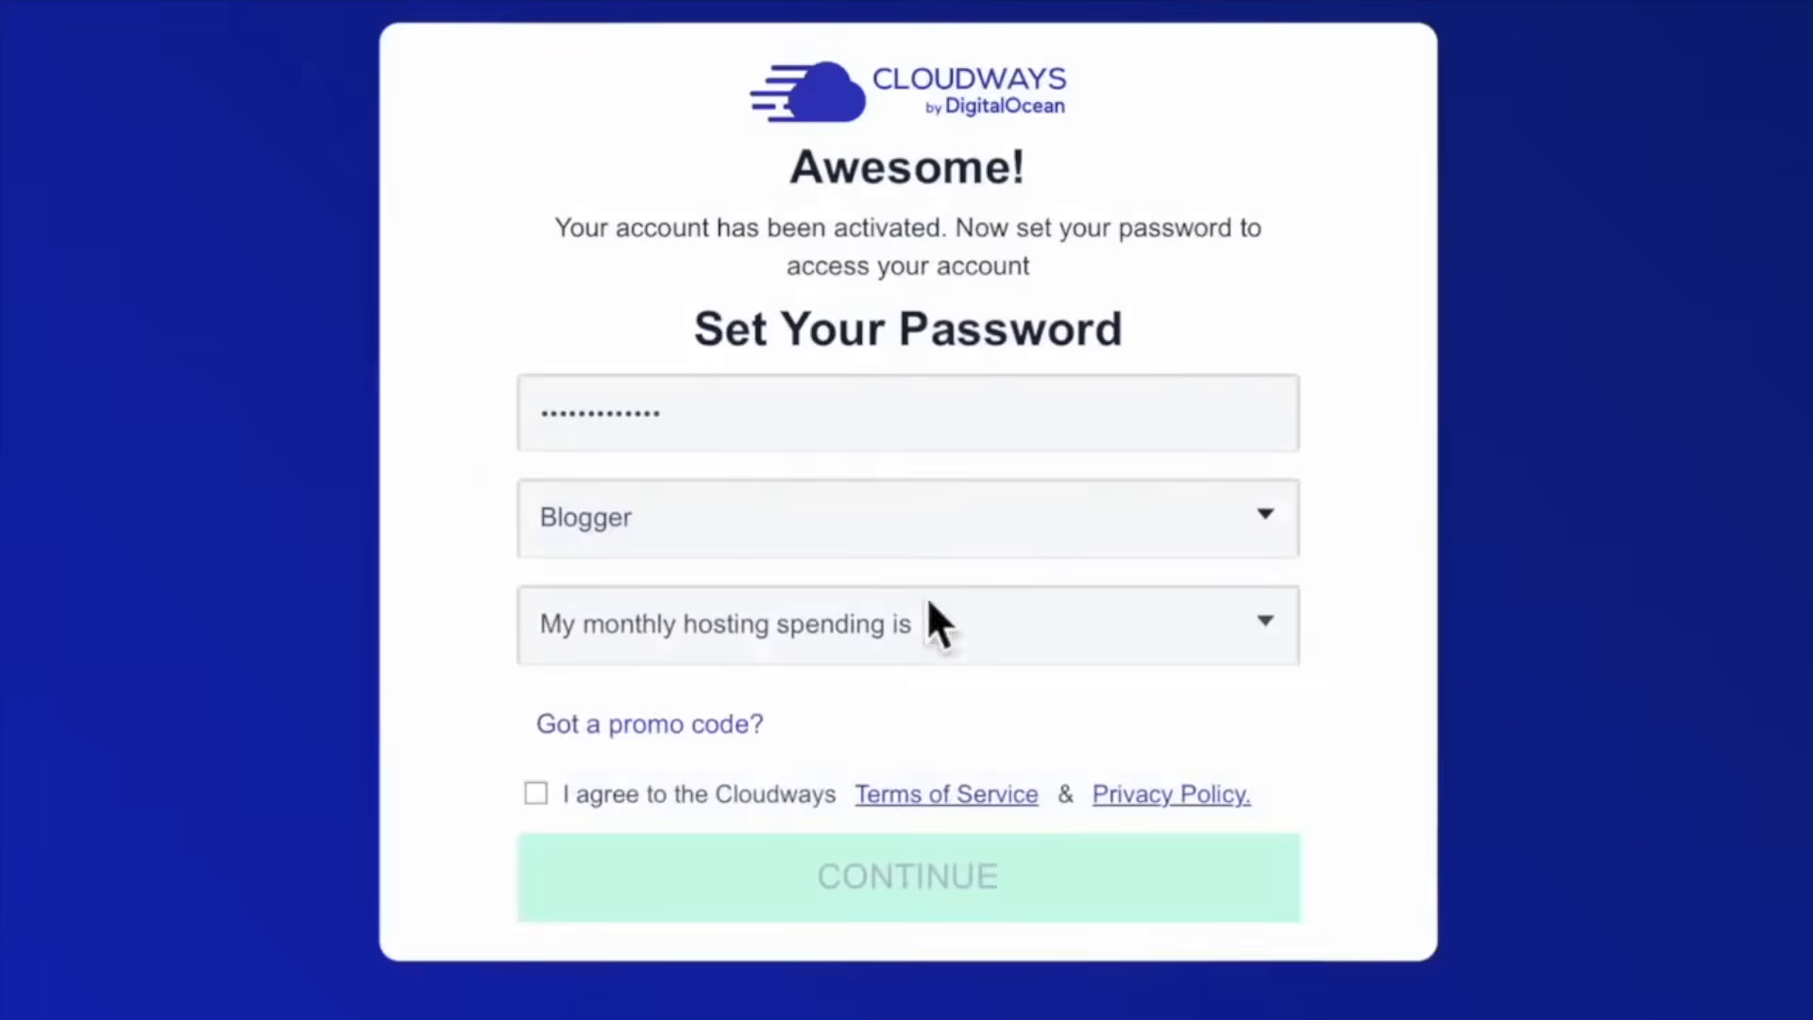
pyautogui.click(972, 653)
pyautogui.click(667, 656)
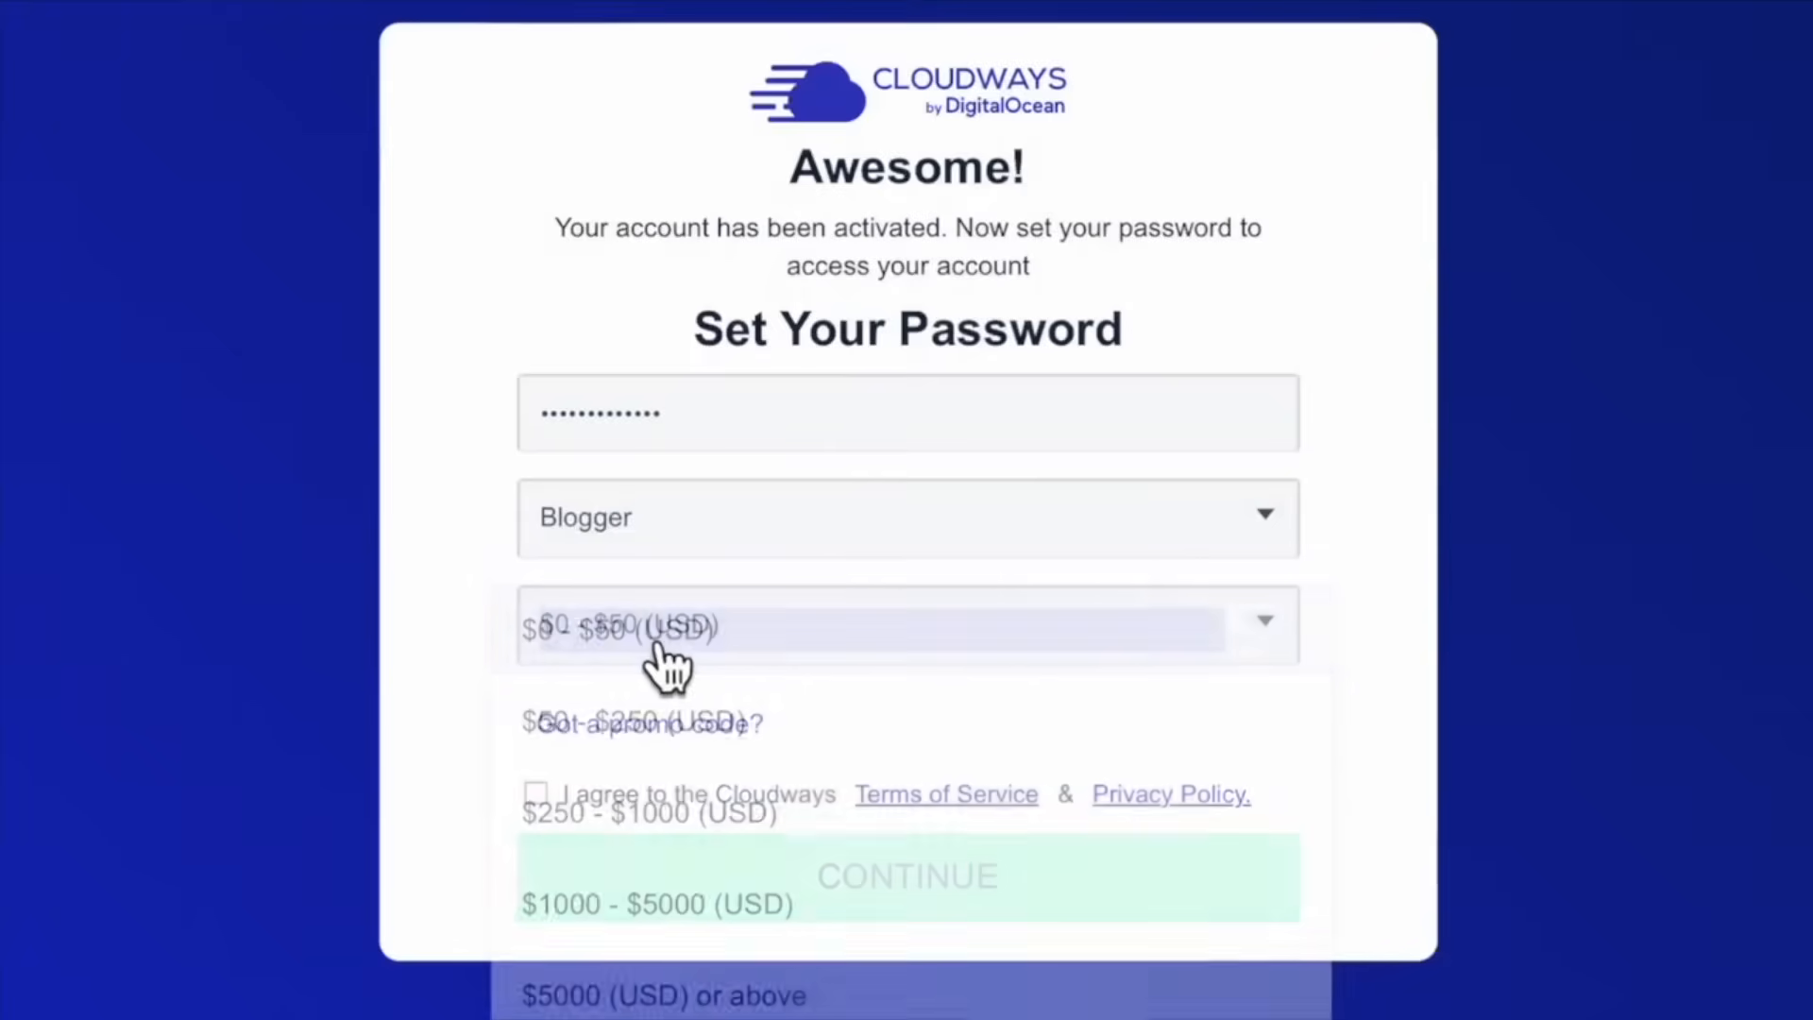
# Enter promo code e4cloud and agree to the terms
pyautogui.click(699, 731)
pyautogui.click(864, 742)
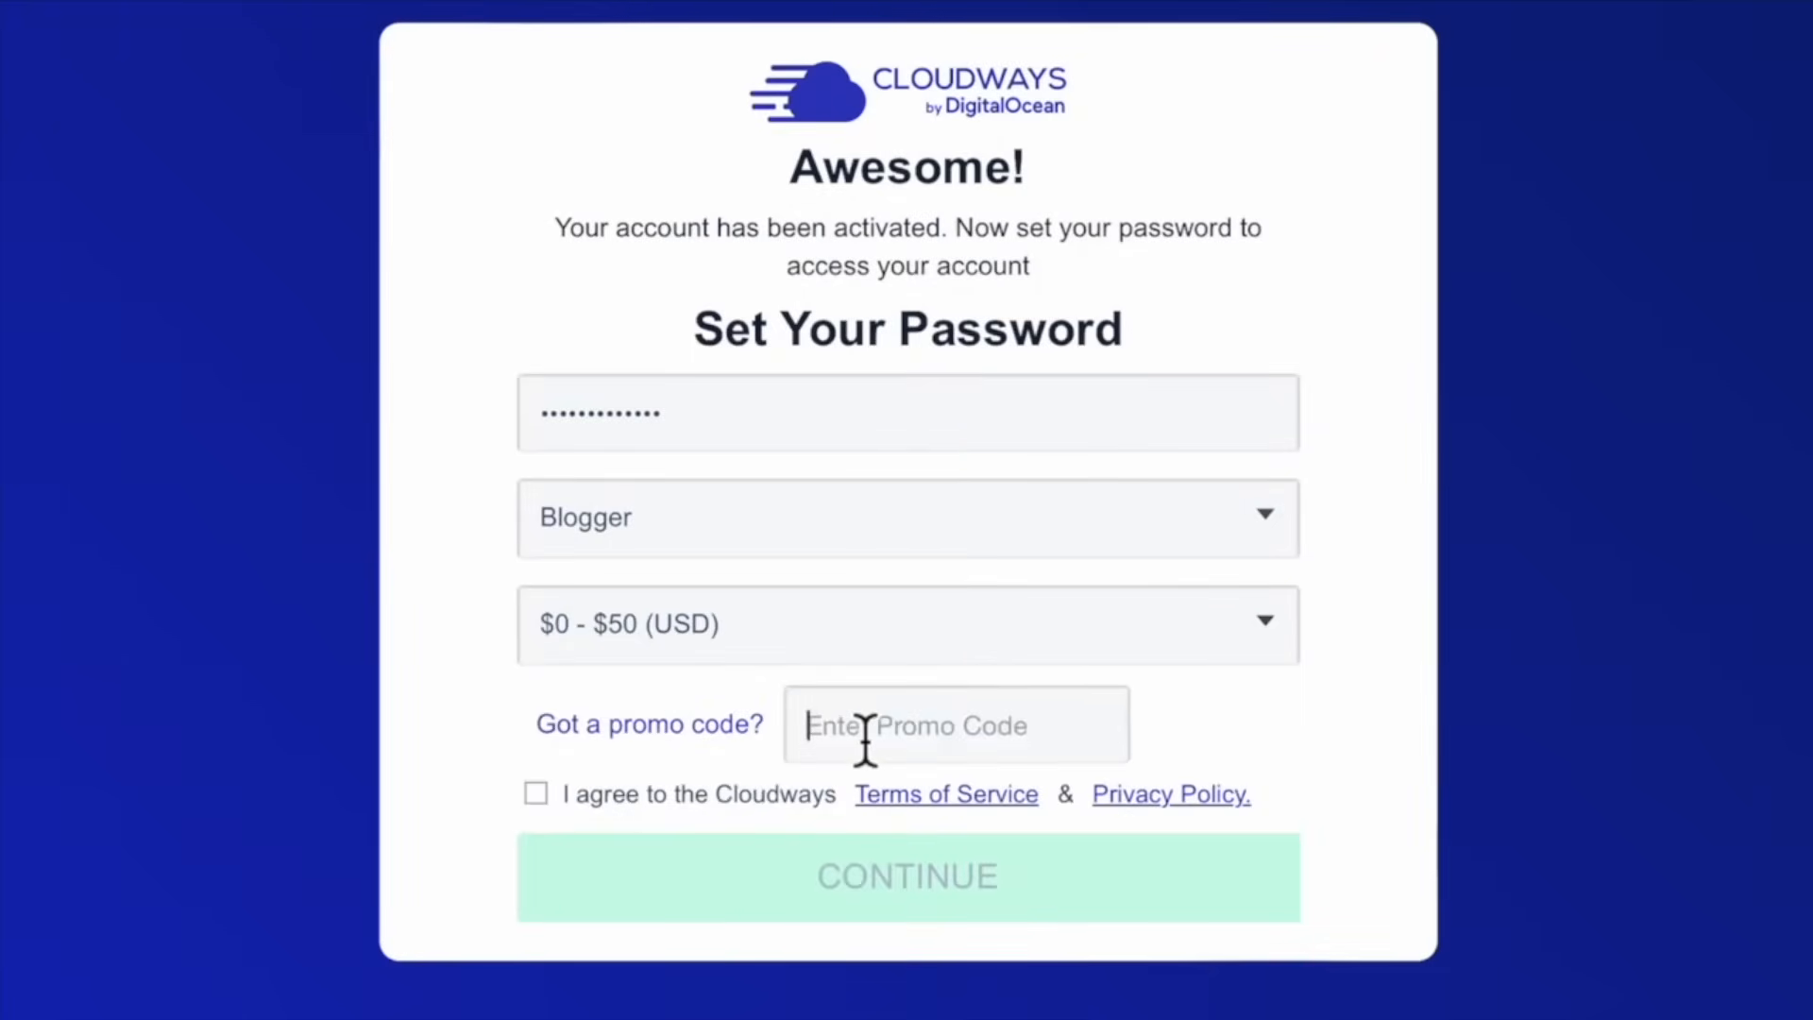
pyautogui.write('e4cloud')
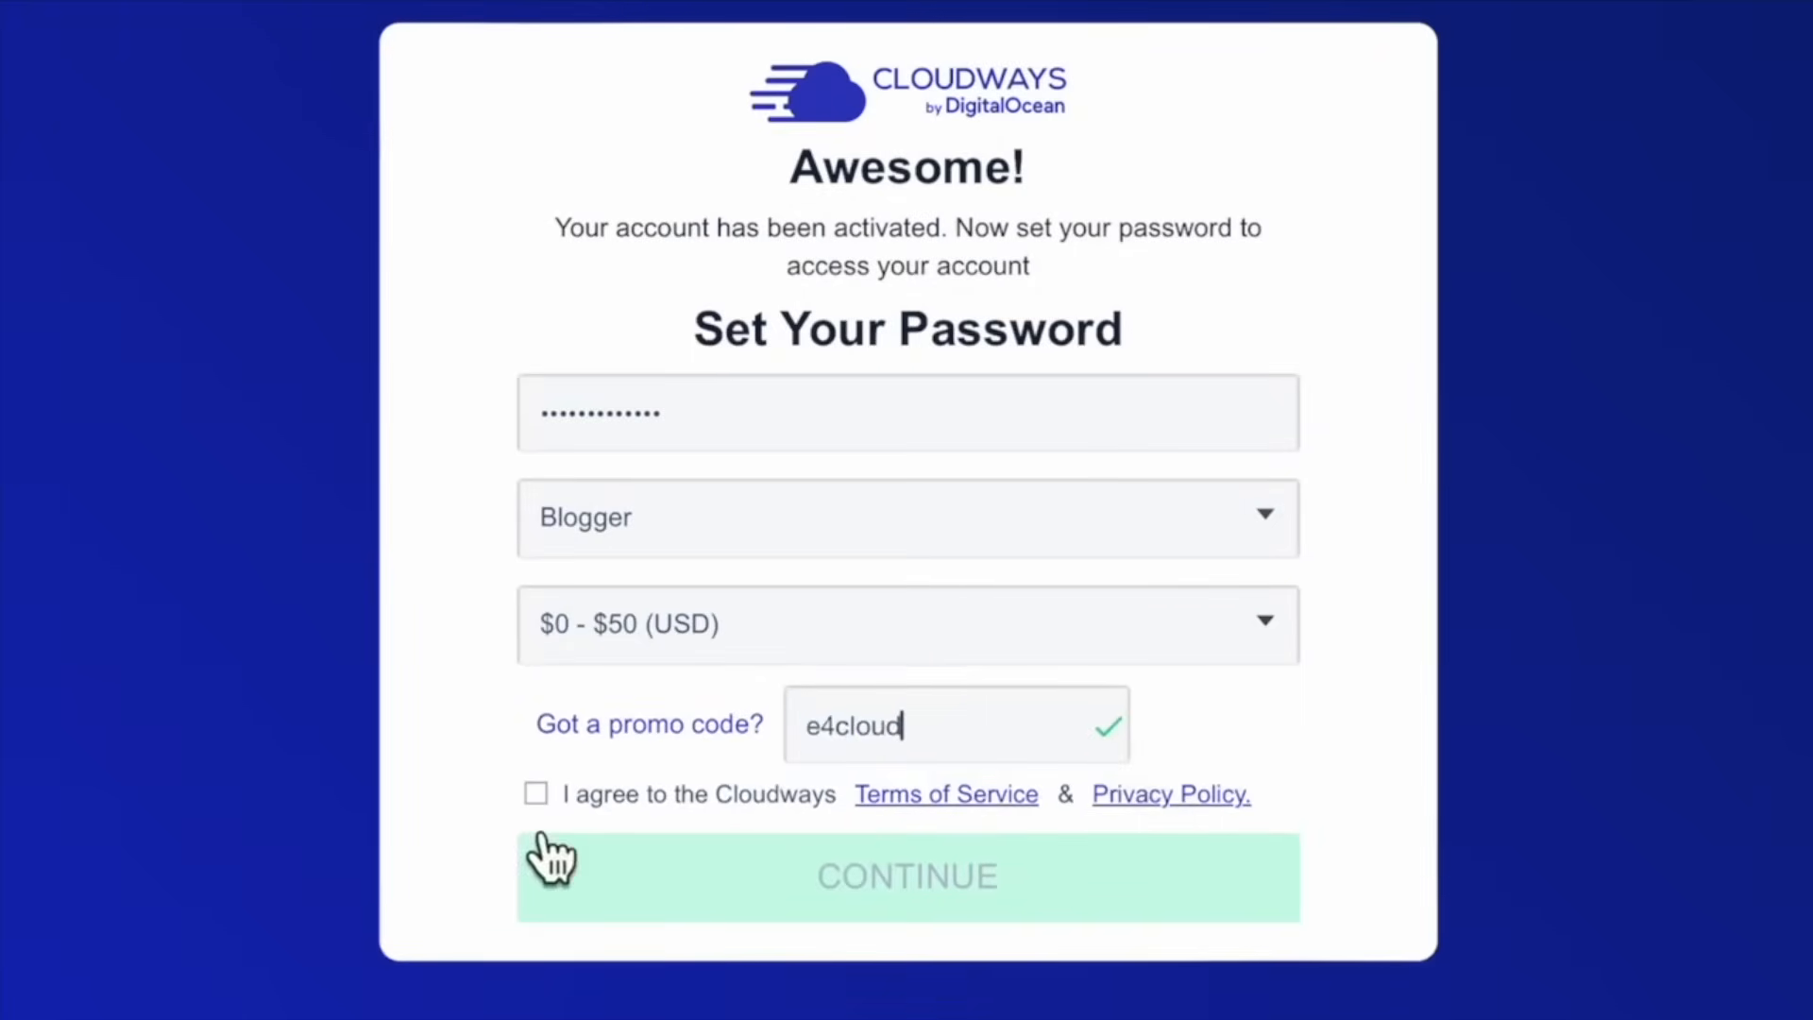
pyautogui.click(538, 796)
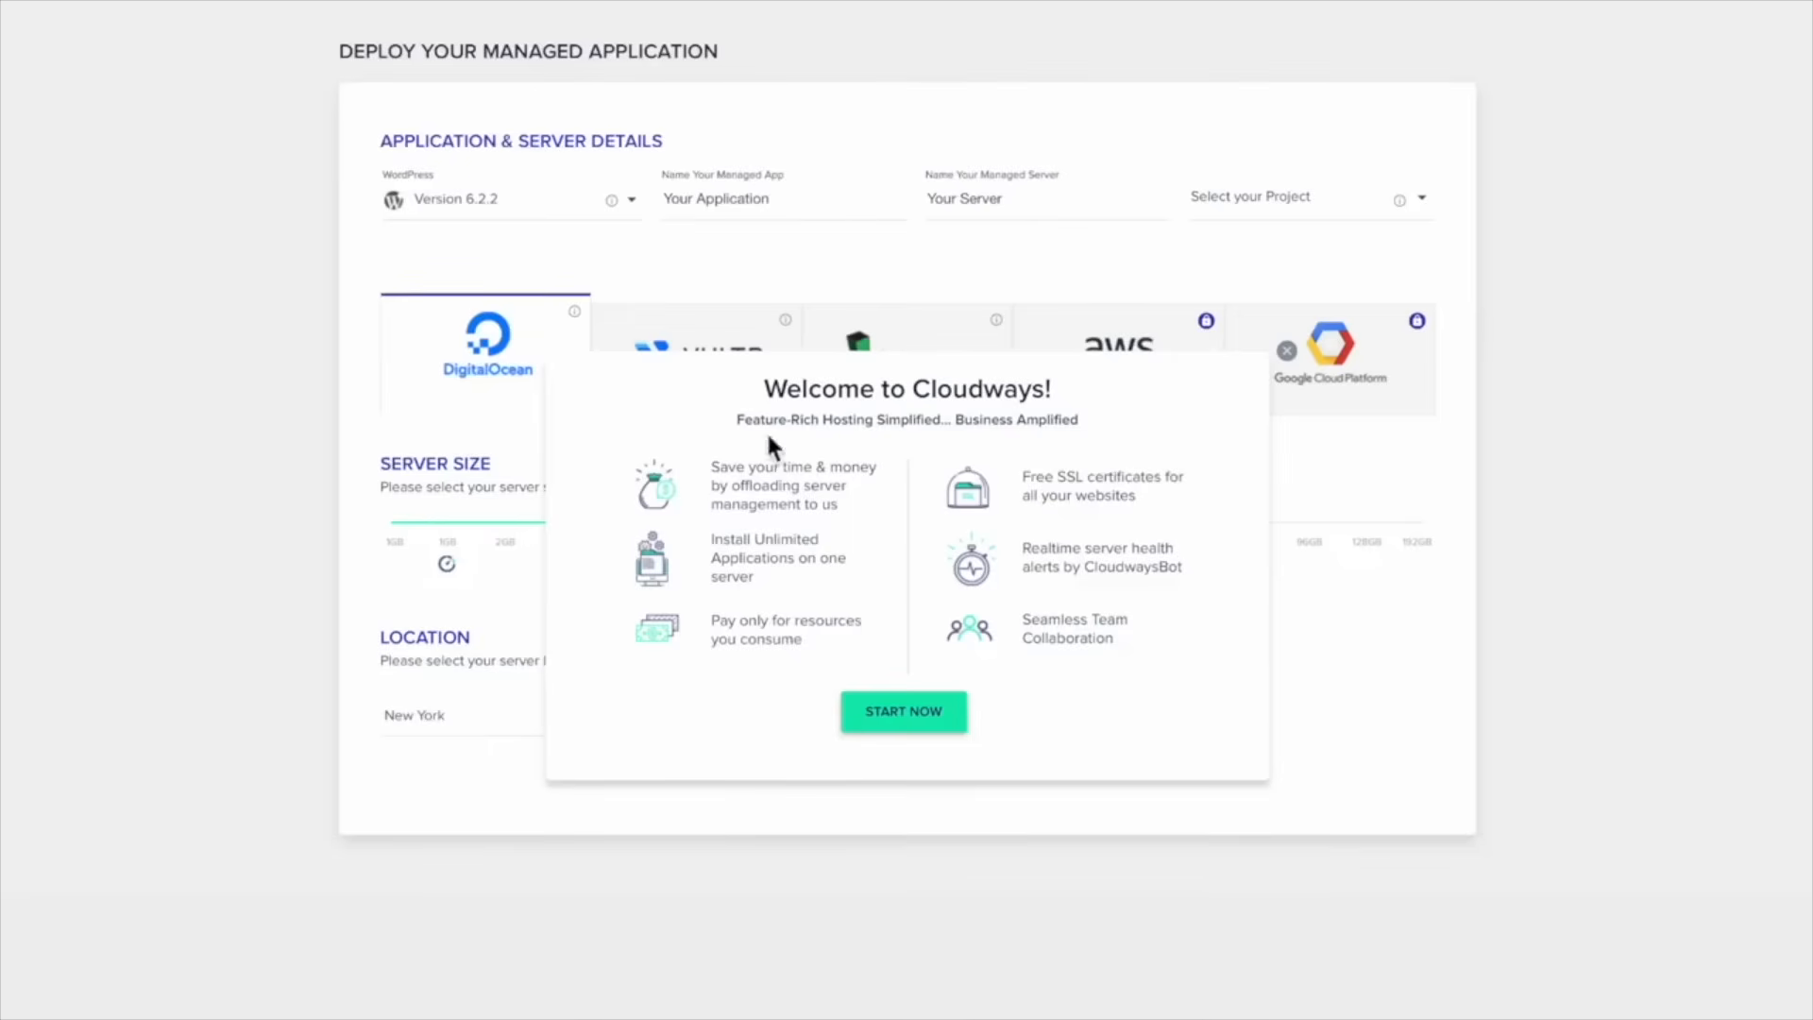
pyautogui.moveTo(711, 463); pyautogui.dragTo(850, 507)
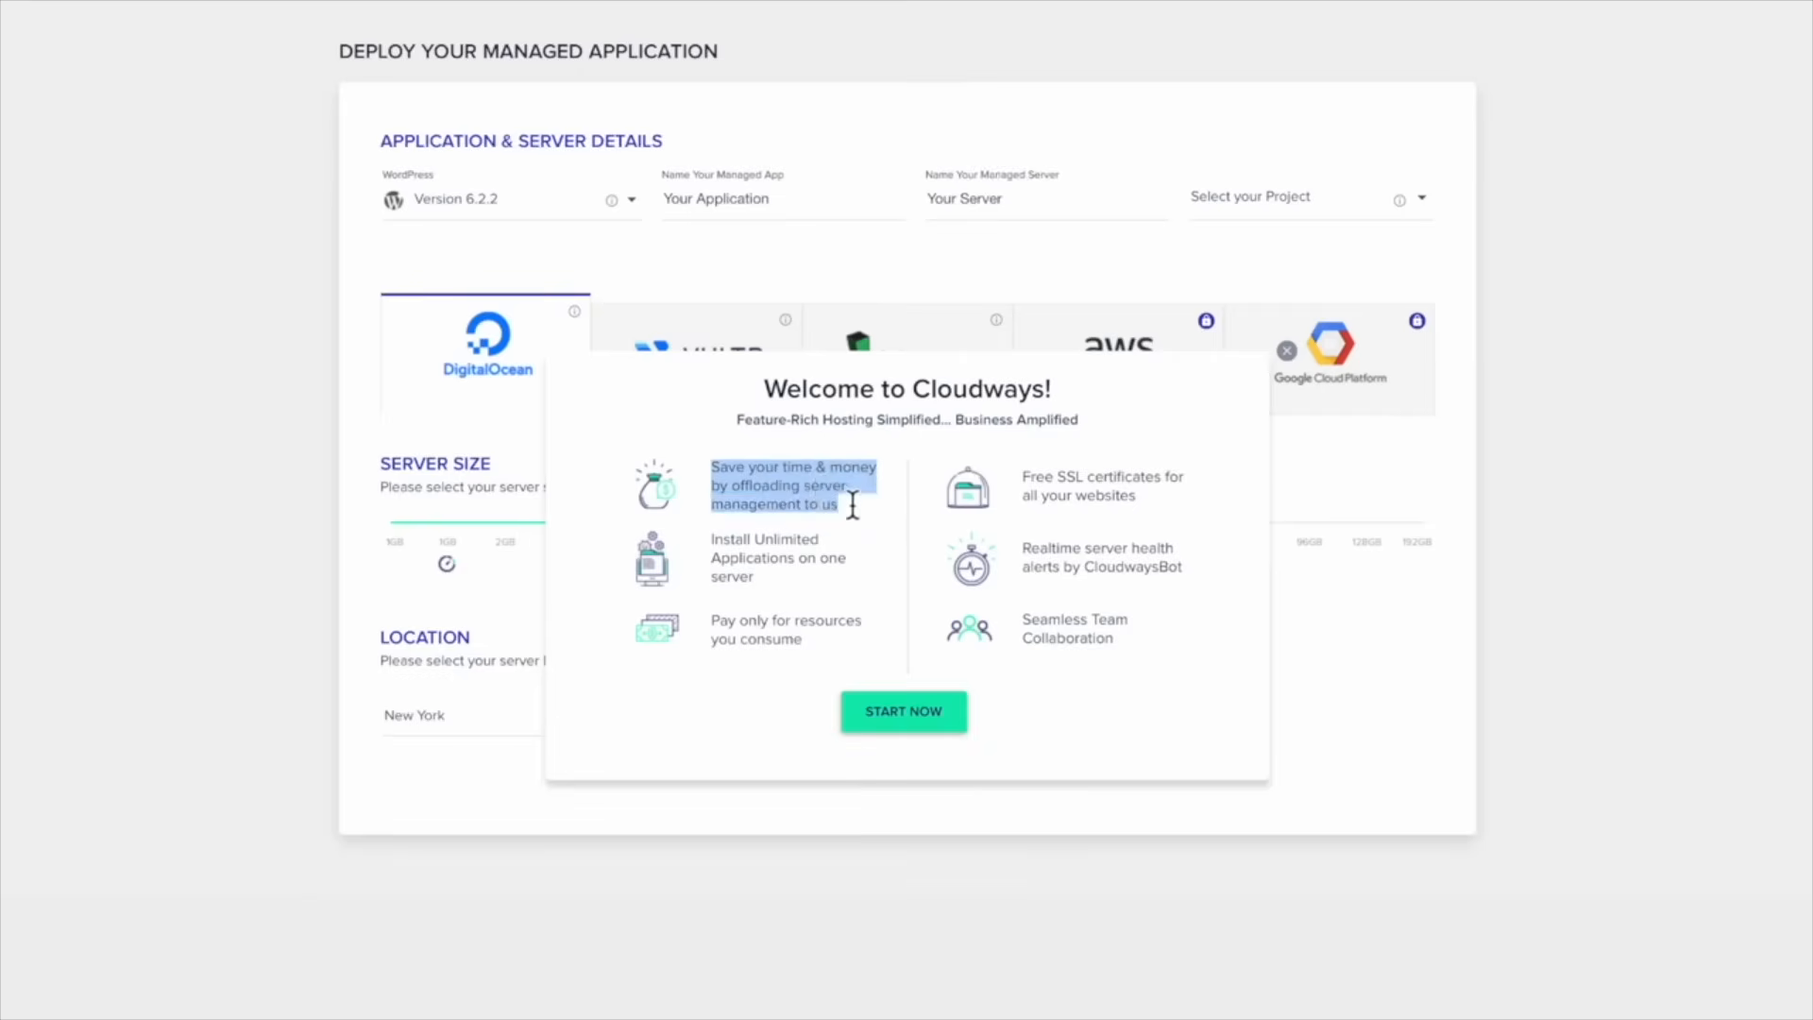
pyautogui.click(717, 480)
pyautogui.moveTo(712, 468); pyautogui.dragTo(837, 507)
pyautogui.click(742, 477)
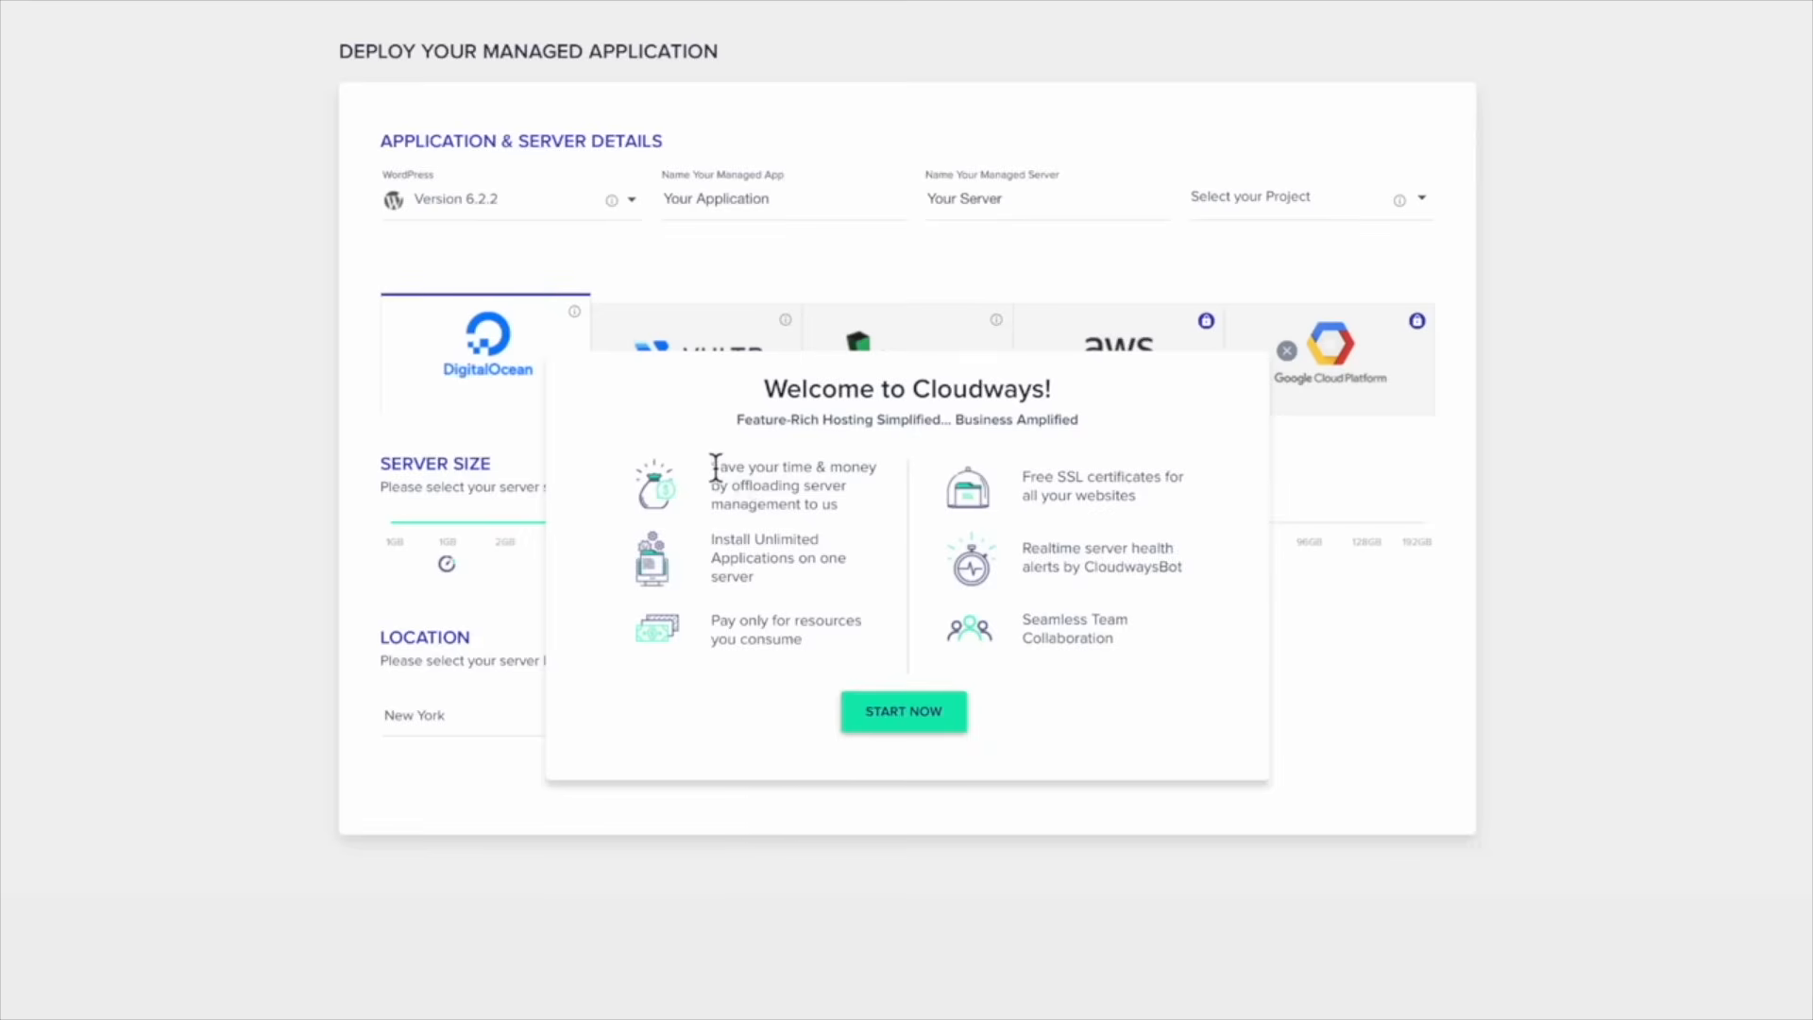
pyautogui.moveTo(716, 467); pyautogui.dragTo(838, 507)
pyautogui.click(841, 508)
pyautogui.moveTo(713, 557); pyautogui.dragTo(824, 543)
pyautogui.click(797, 567)
pyautogui.moveTo(716, 548); pyautogui.dragTo(781, 587)
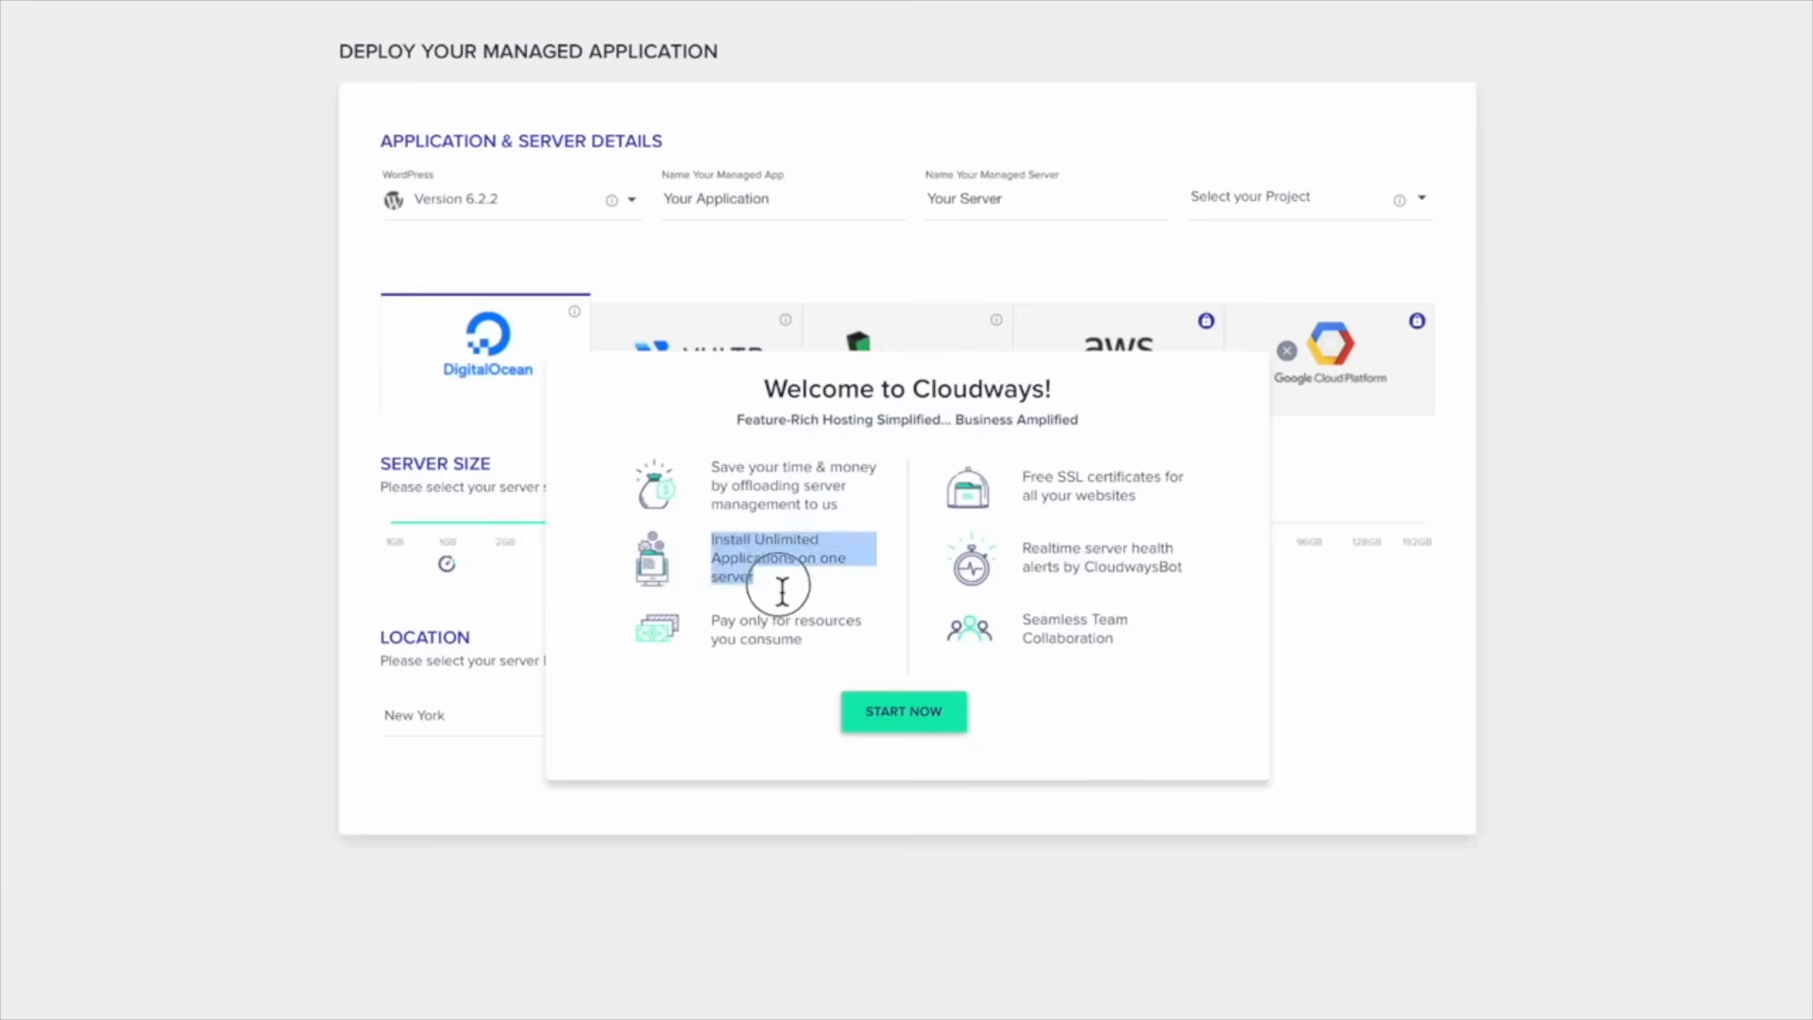
pyautogui.click(781, 587)
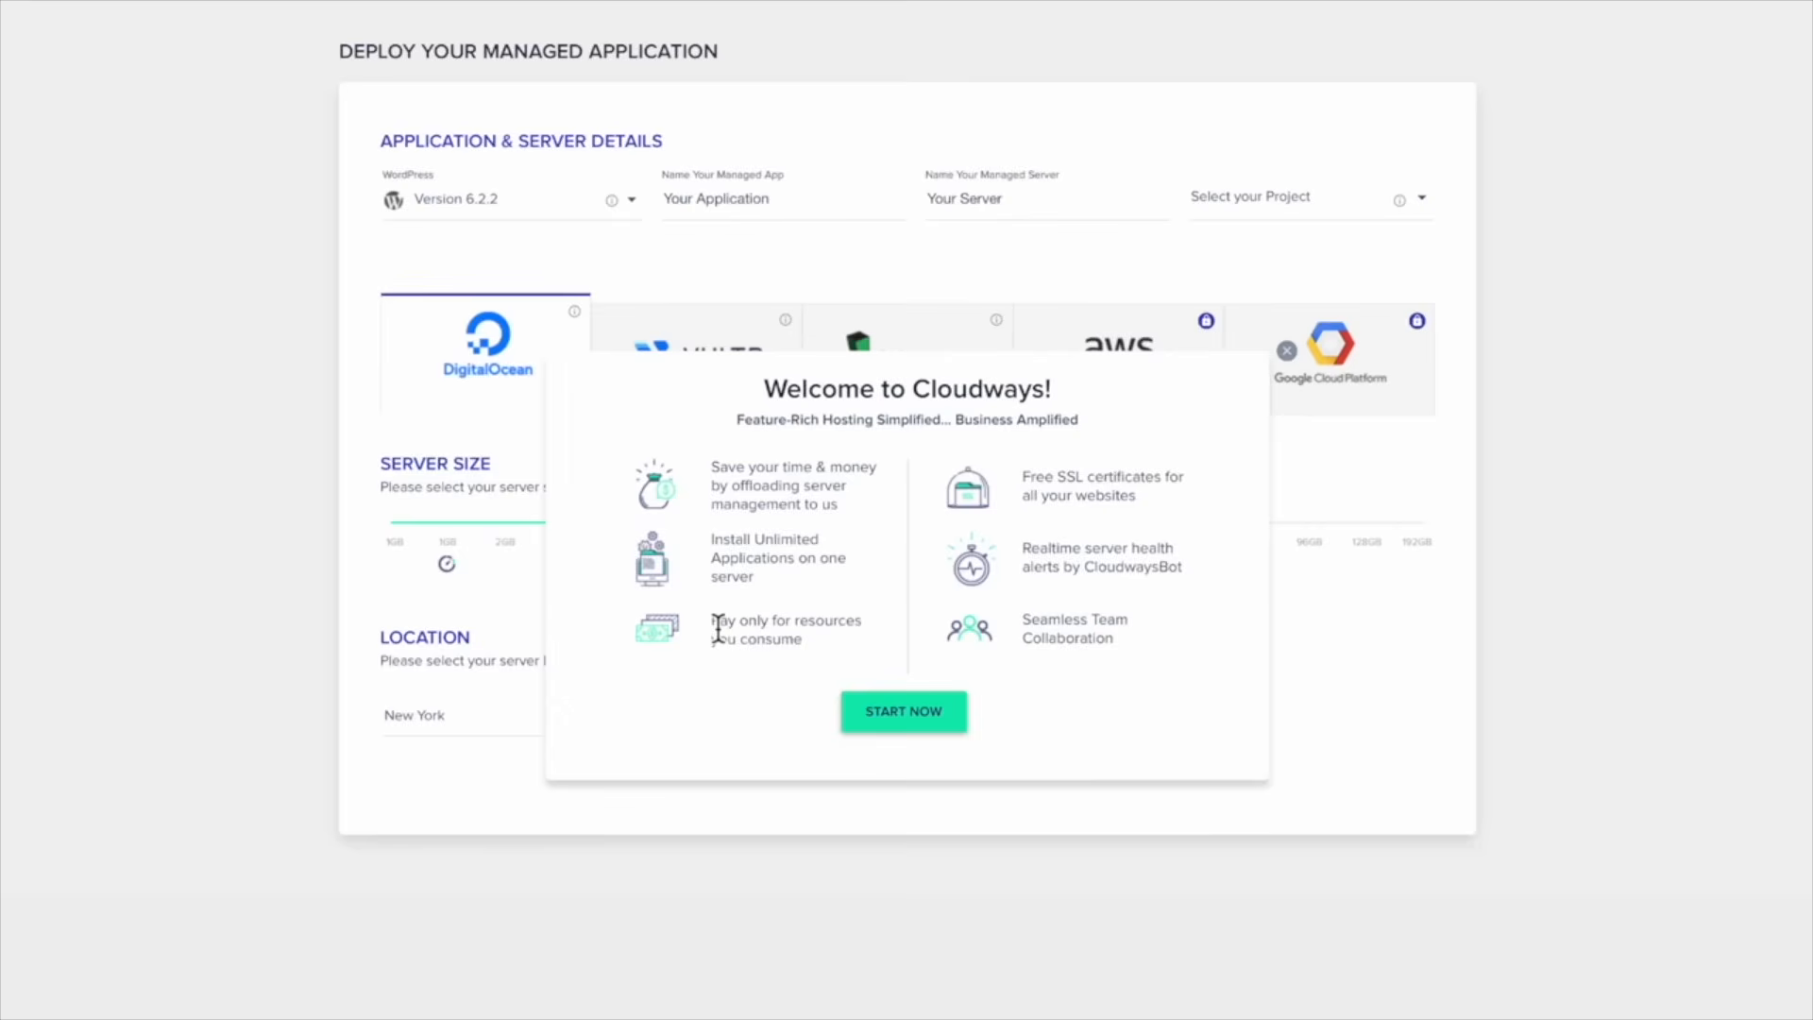
pyautogui.moveTo(718, 628); pyautogui.dragTo(756, 628)
# Close the Welcome to Cloudways dialog with START NOW after reading the free SSL note
pyautogui.moveTo(1033, 487); pyautogui.dragTo(1154, 502)
pyautogui.click(1116, 486)
pyautogui.click(1029, 486)
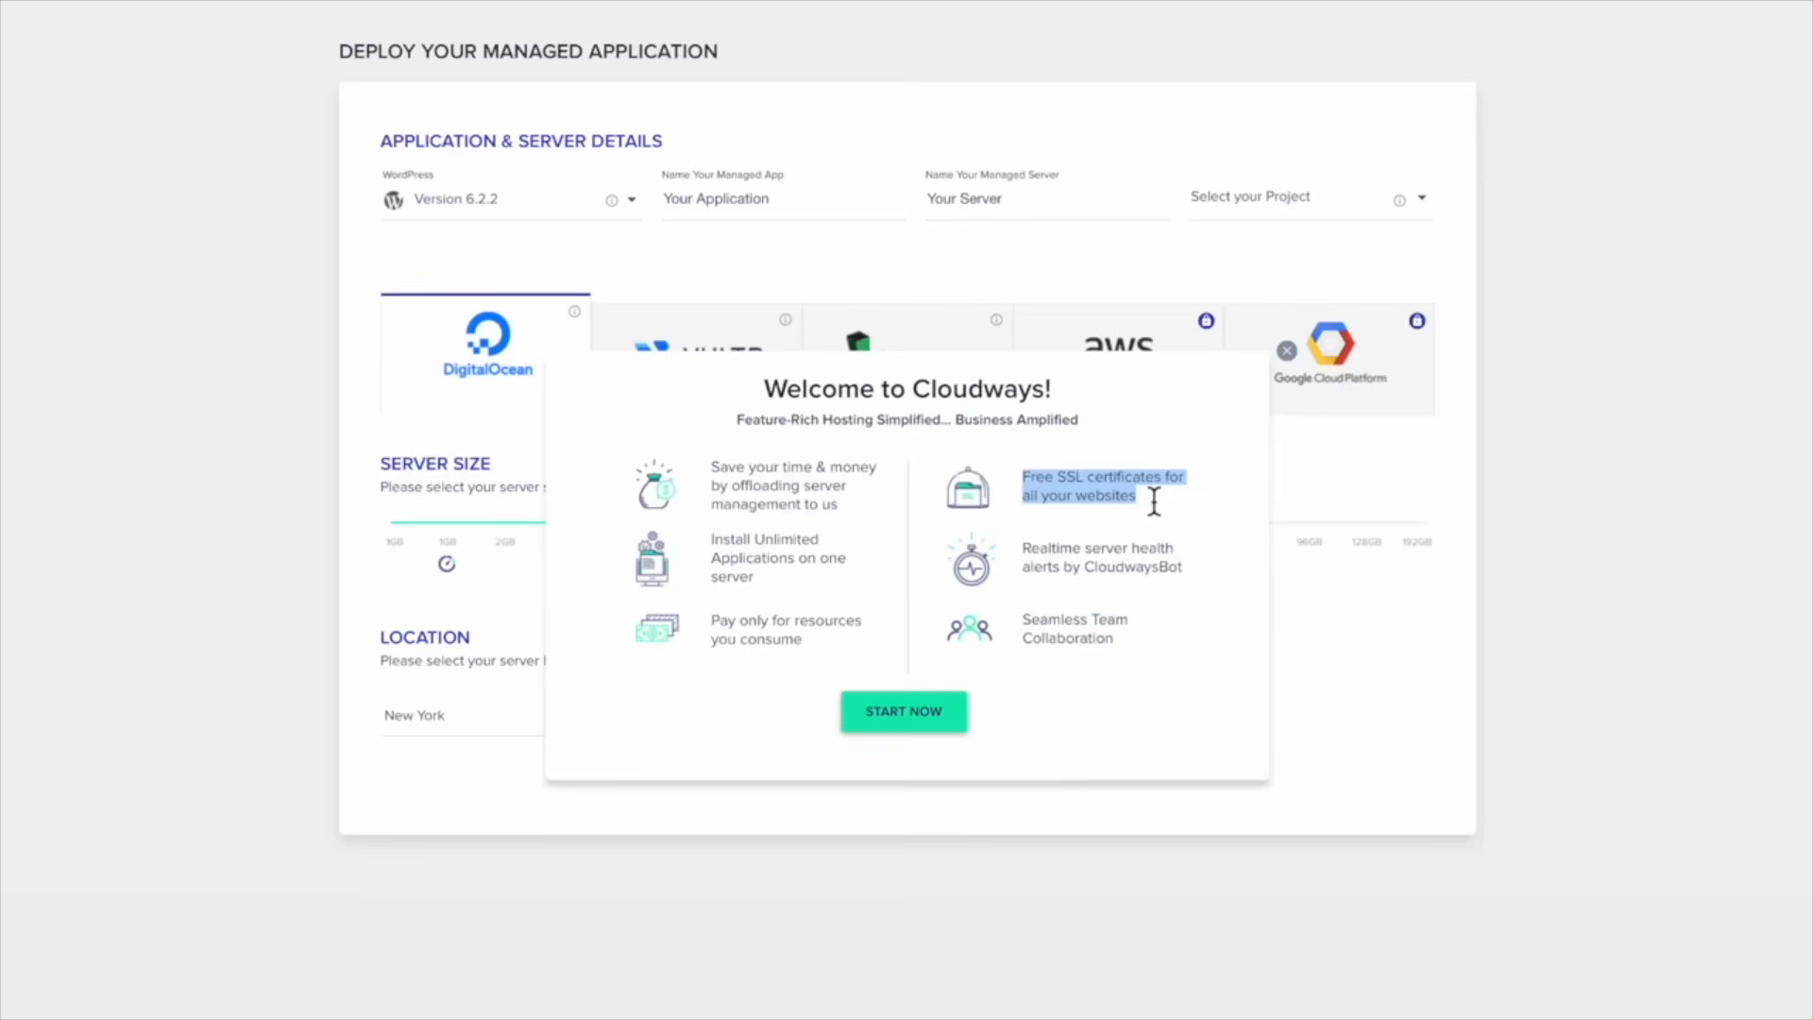
pyautogui.click(1031, 486)
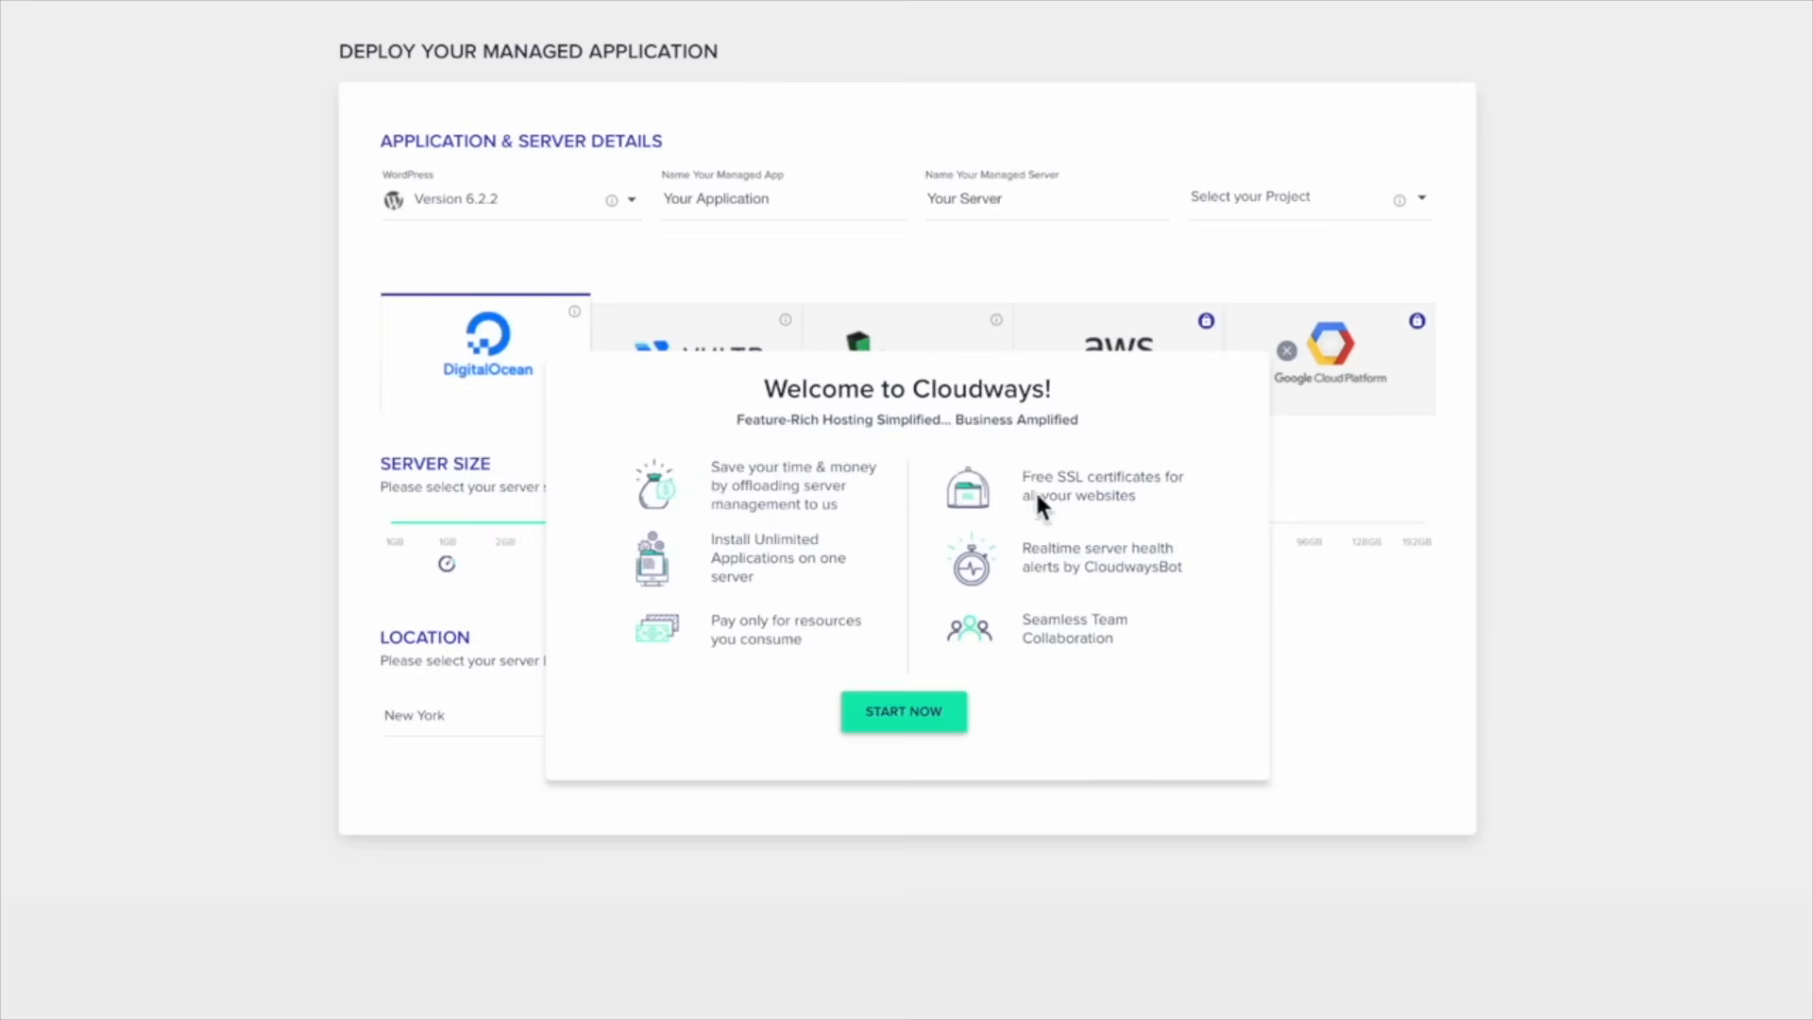
pyautogui.click(911, 723)
pyautogui.moveTo(1455, 546)
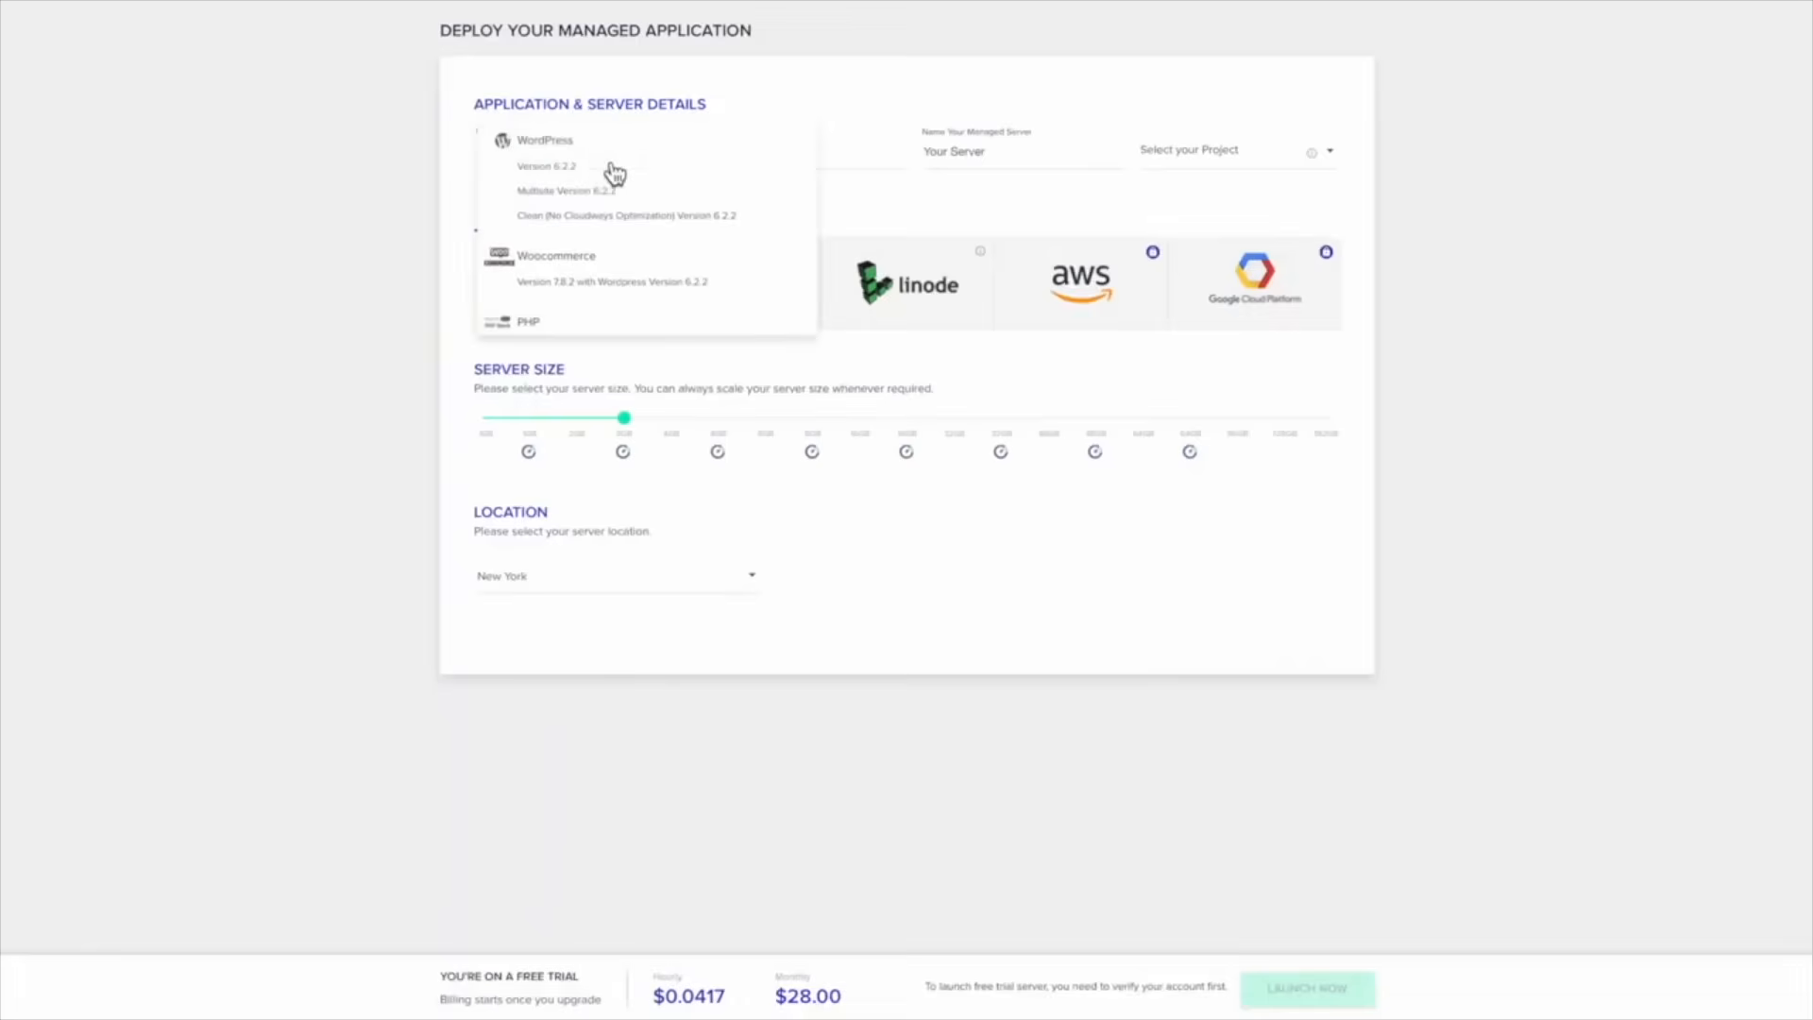
pyautogui.click(397, 161)
pyautogui.click(612, 174)
pyautogui.click(612, 168)
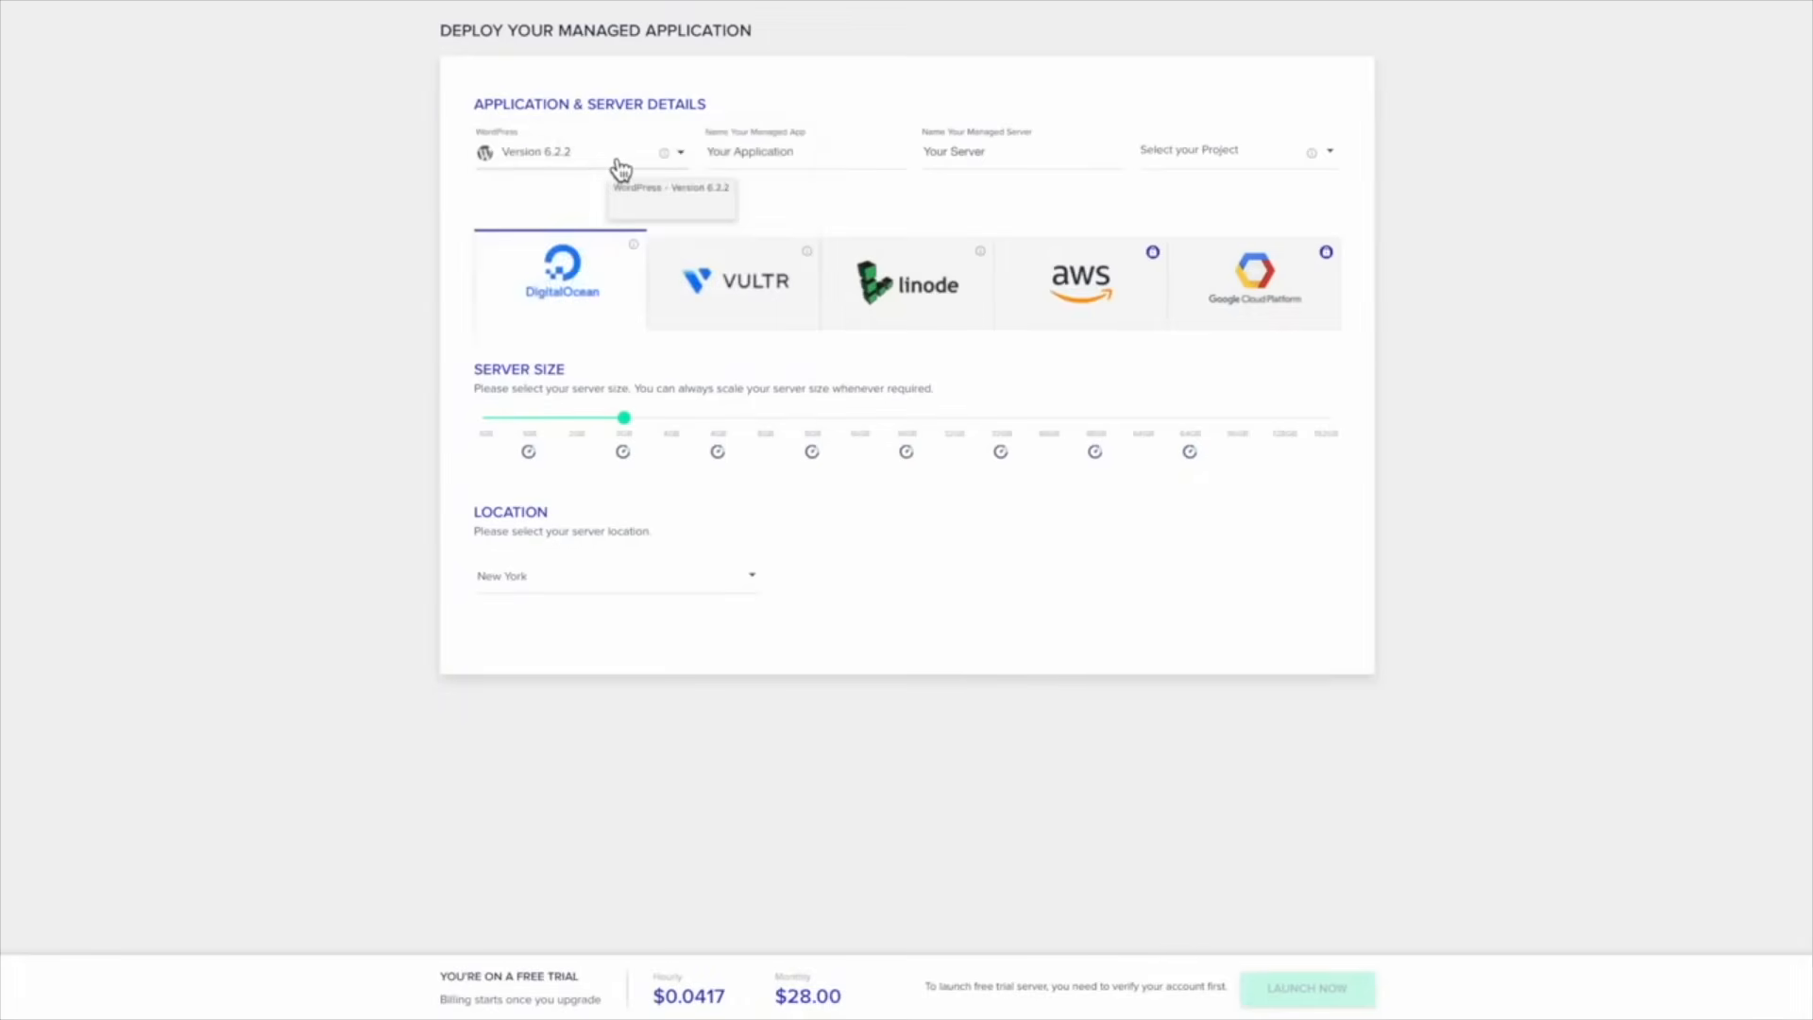
pyautogui.click(620, 170)
pyautogui.click(434, 174)
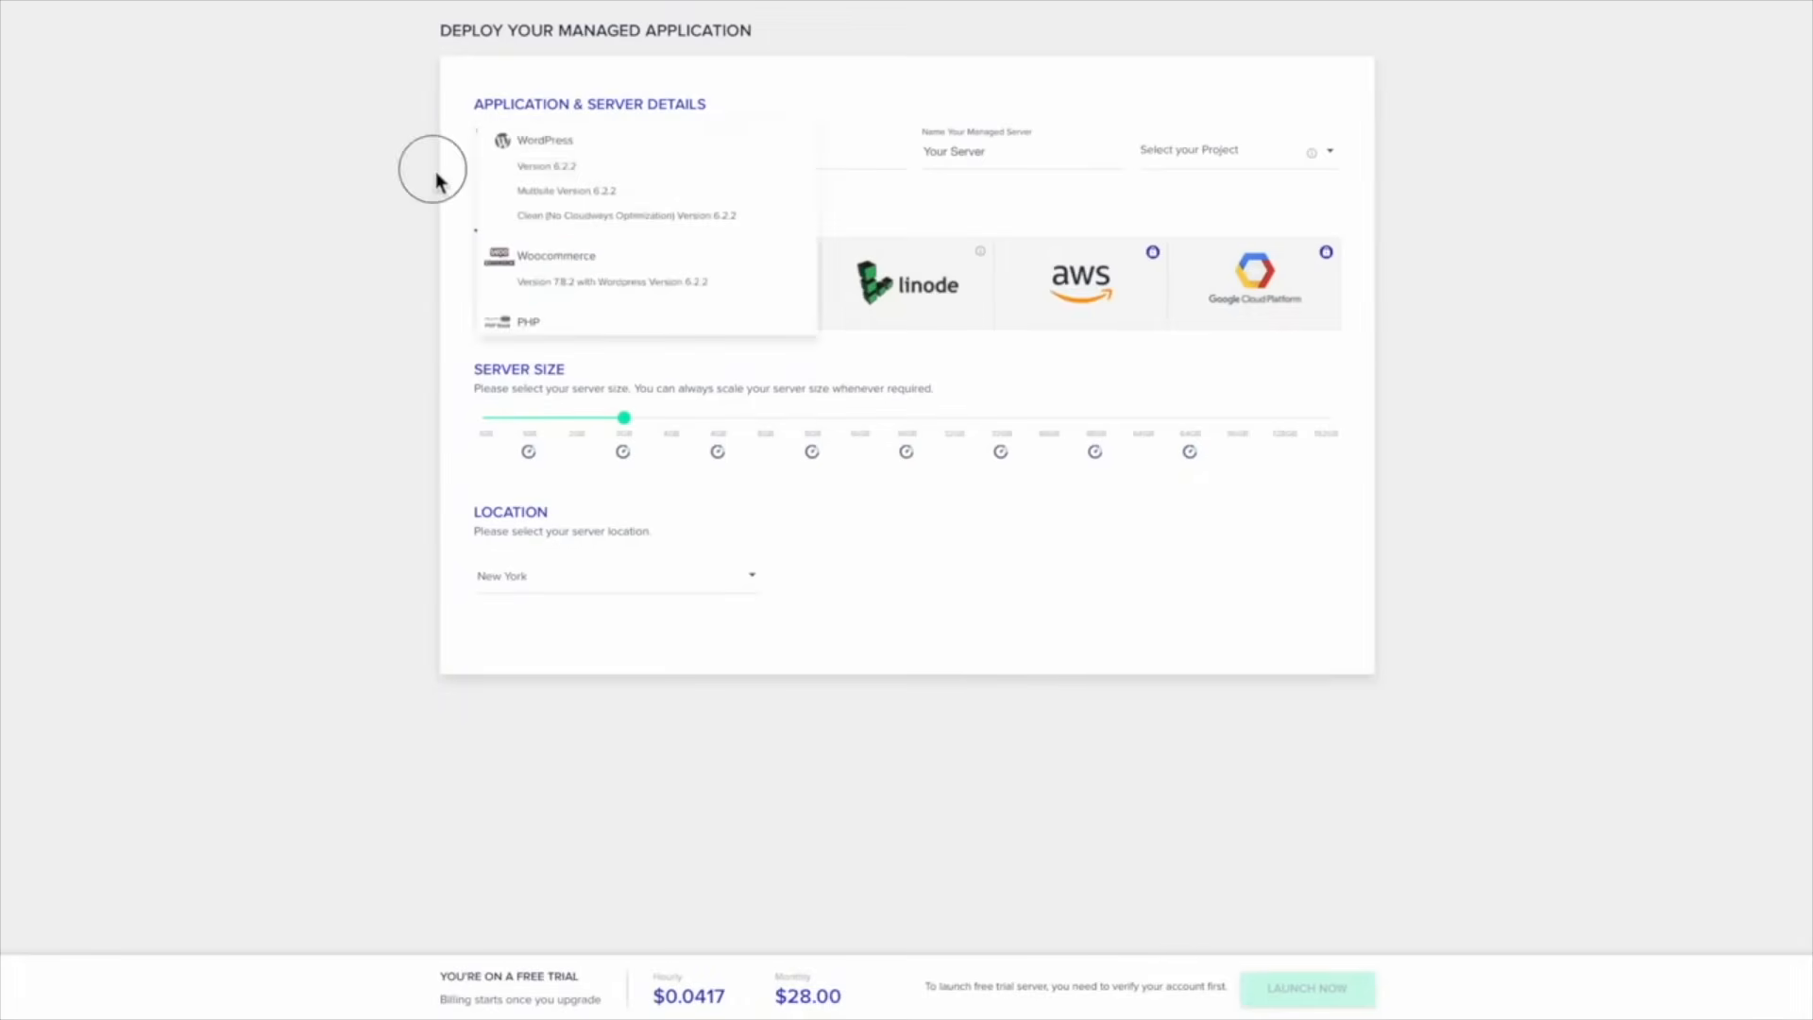
pyautogui.click(599, 173)
# Pick WordPress 6.2.2, name app Your Application1 and server Your Server1, and select AWS
pyautogui.click(593, 172)
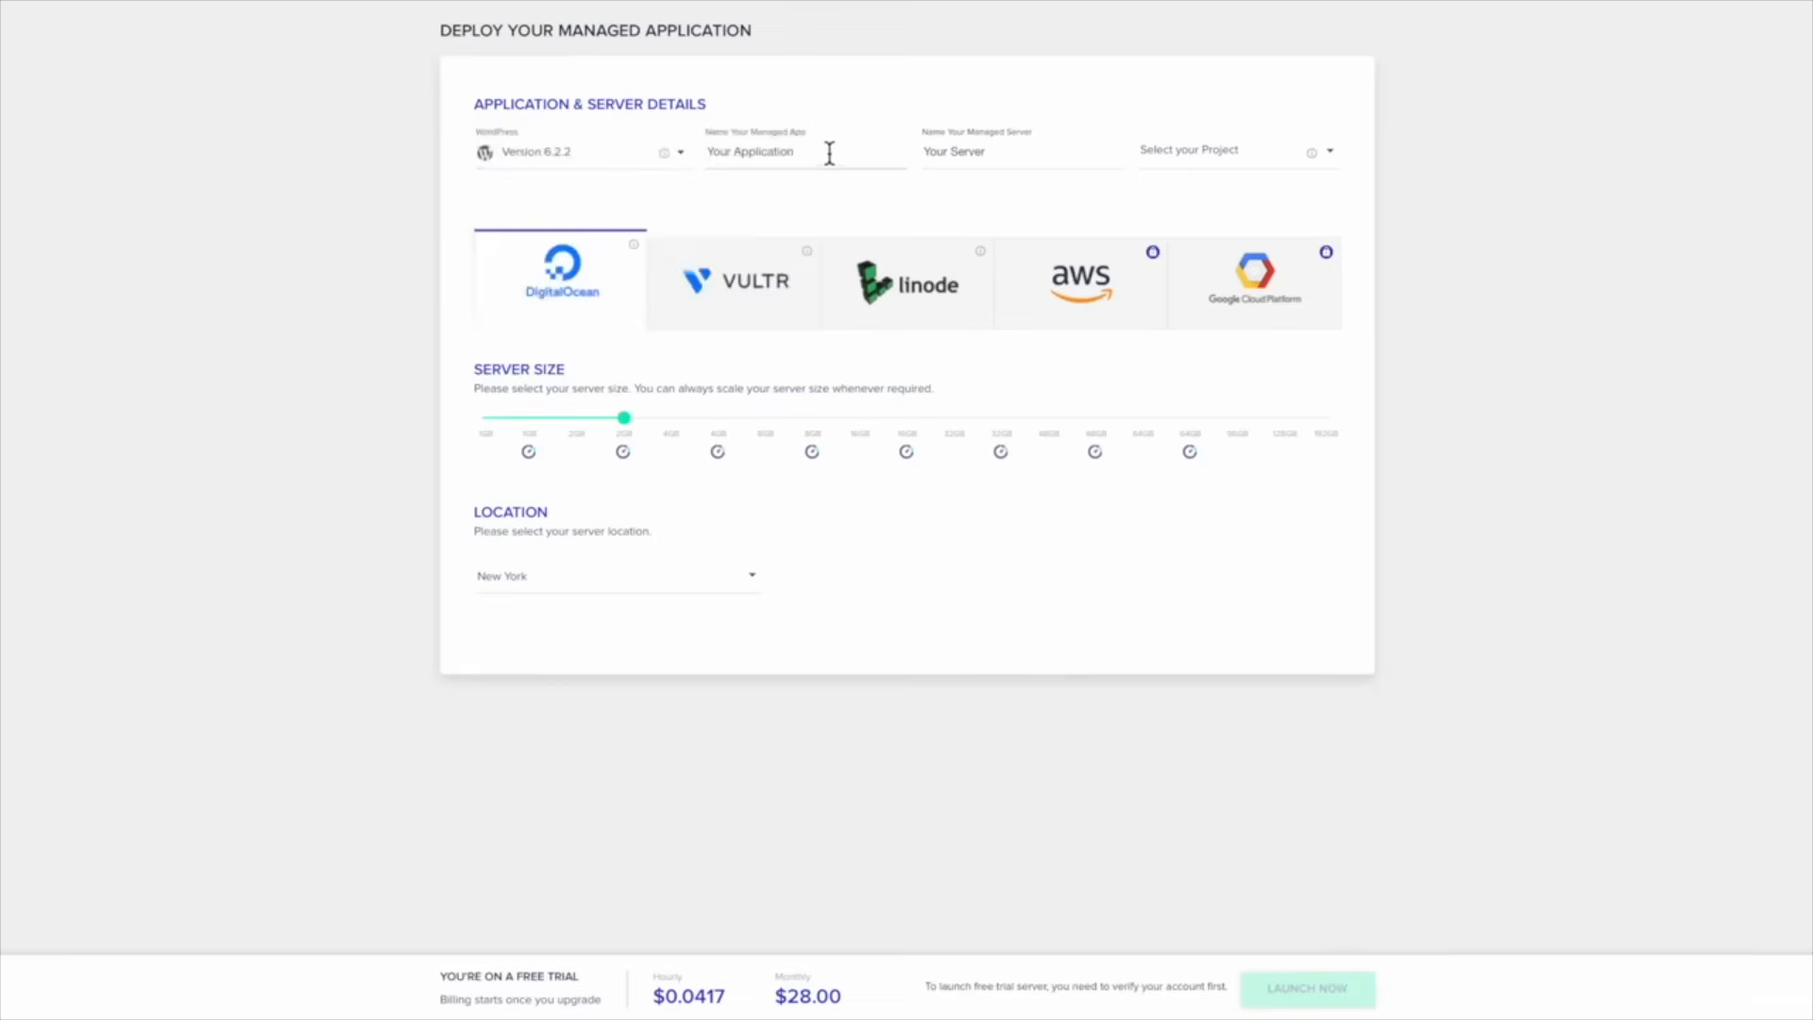
pyautogui.click(999, 151)
pyautogui.click(1220, 174)
pyautogui.click(1071, 310)
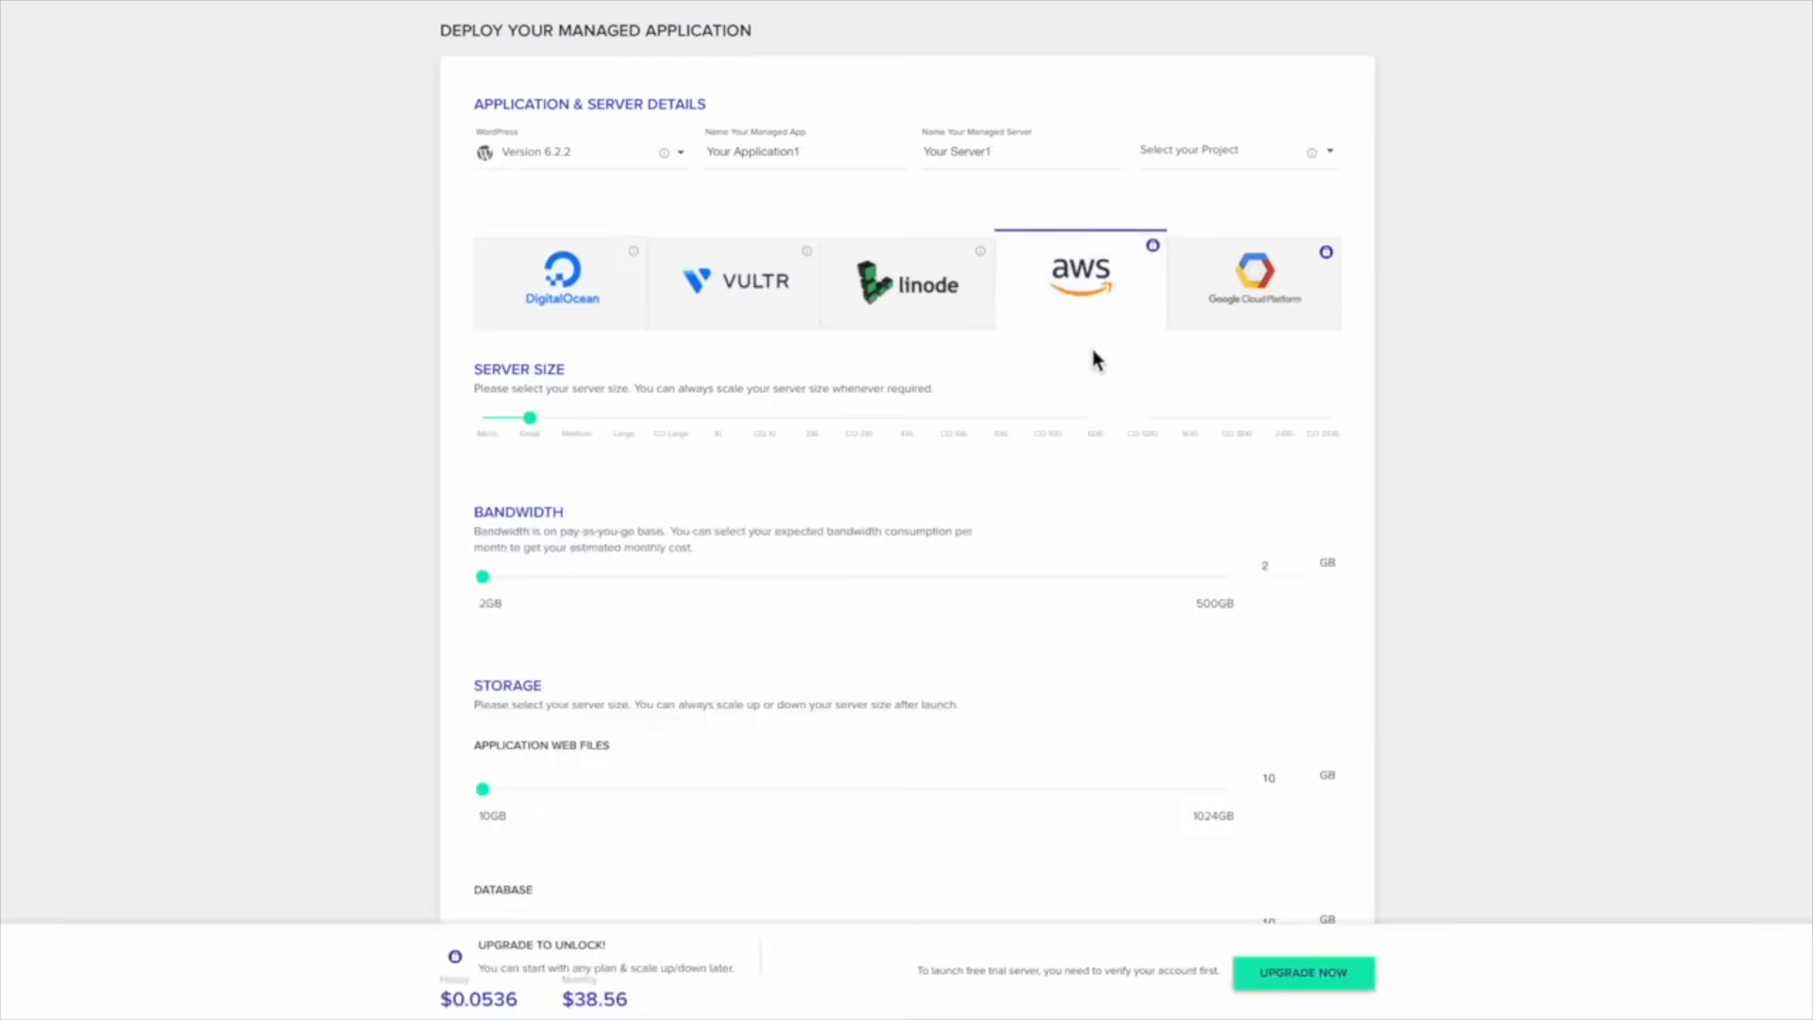
# Compare the Google Cloud Platform and AWS provider options
pyautogui.click(1243, 286)
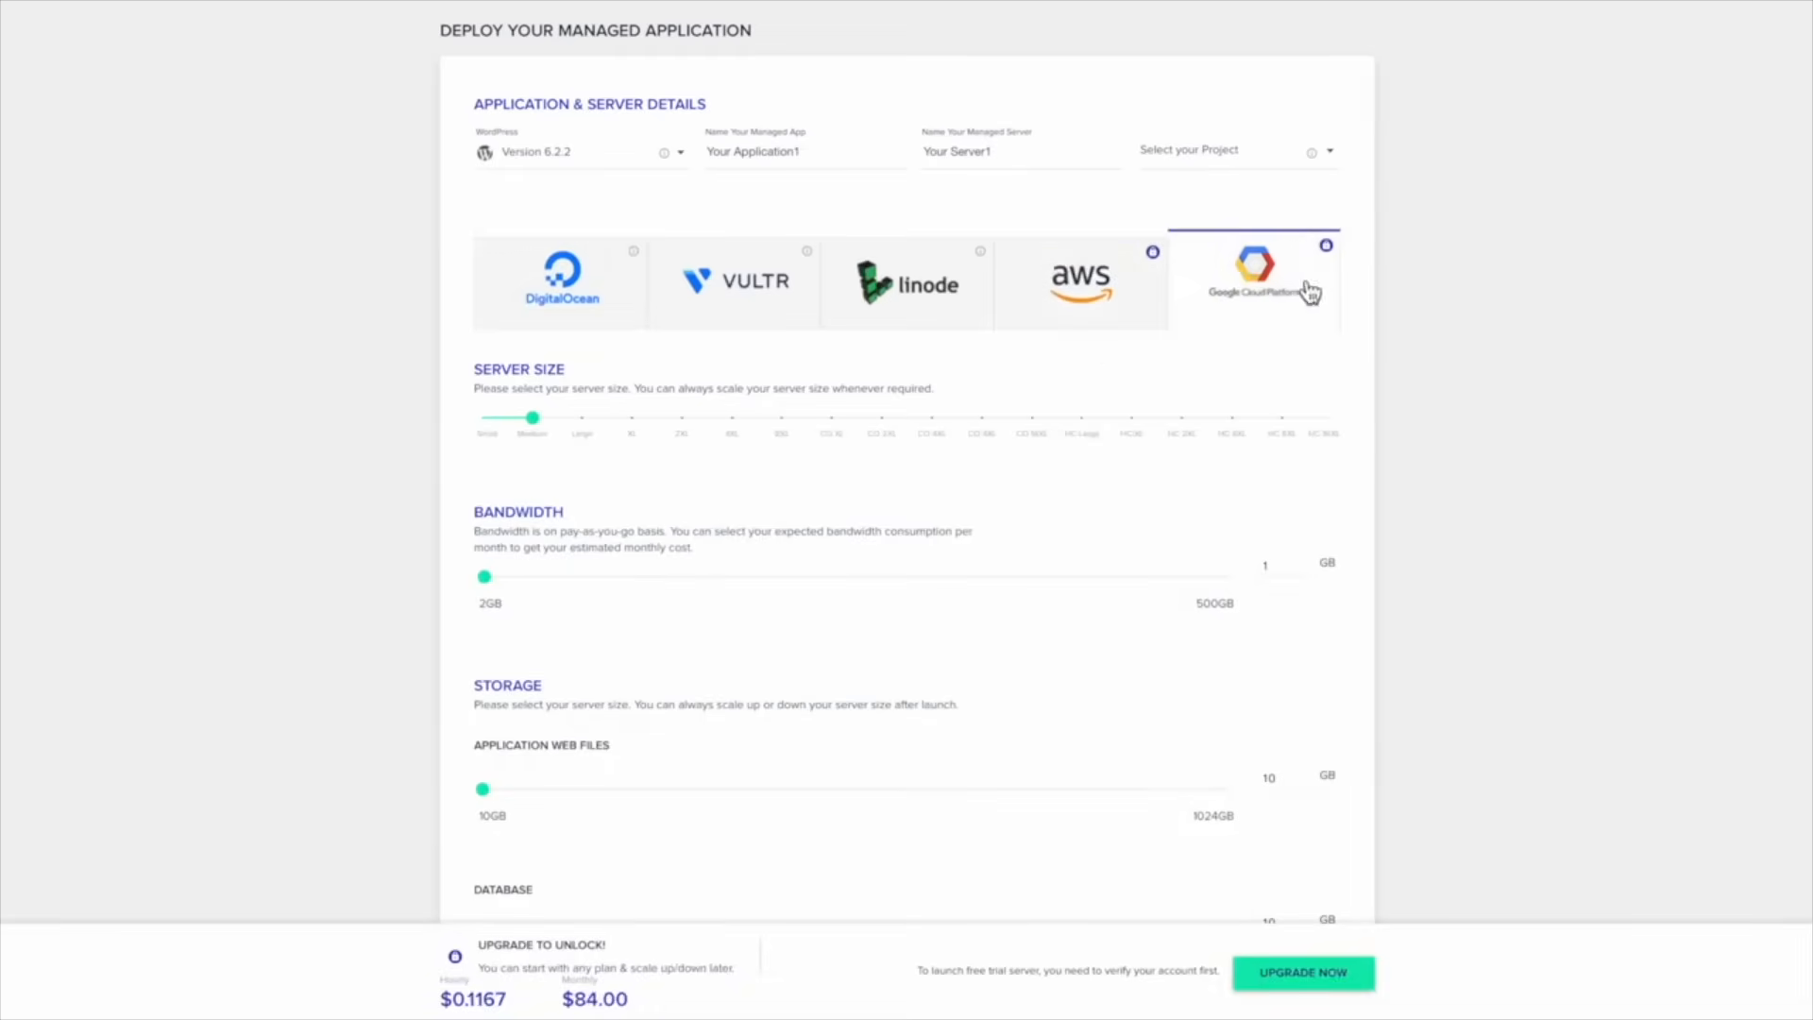
pyautogui.click(1099, 288)
pyautogui.click(1224, 288)
pyautogui.click(1146, 287)
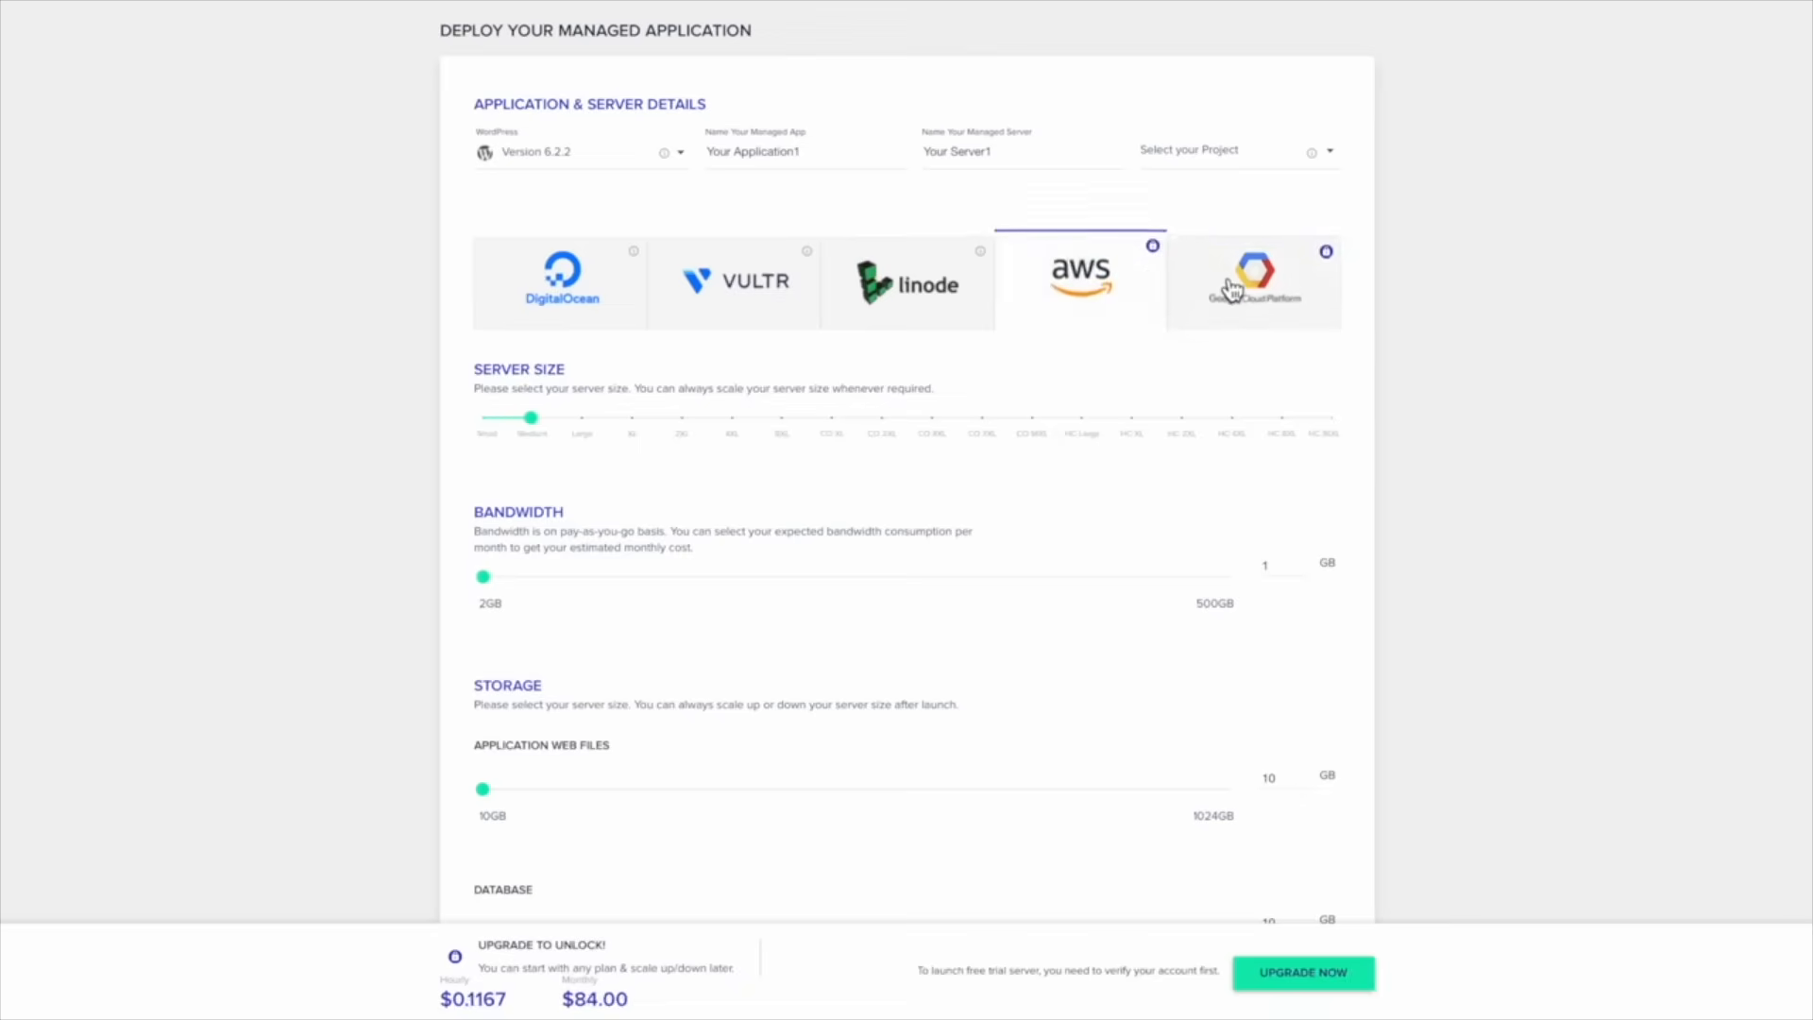
pyautogui.click(1232, 288)
pyautogui.click(1121, 308)
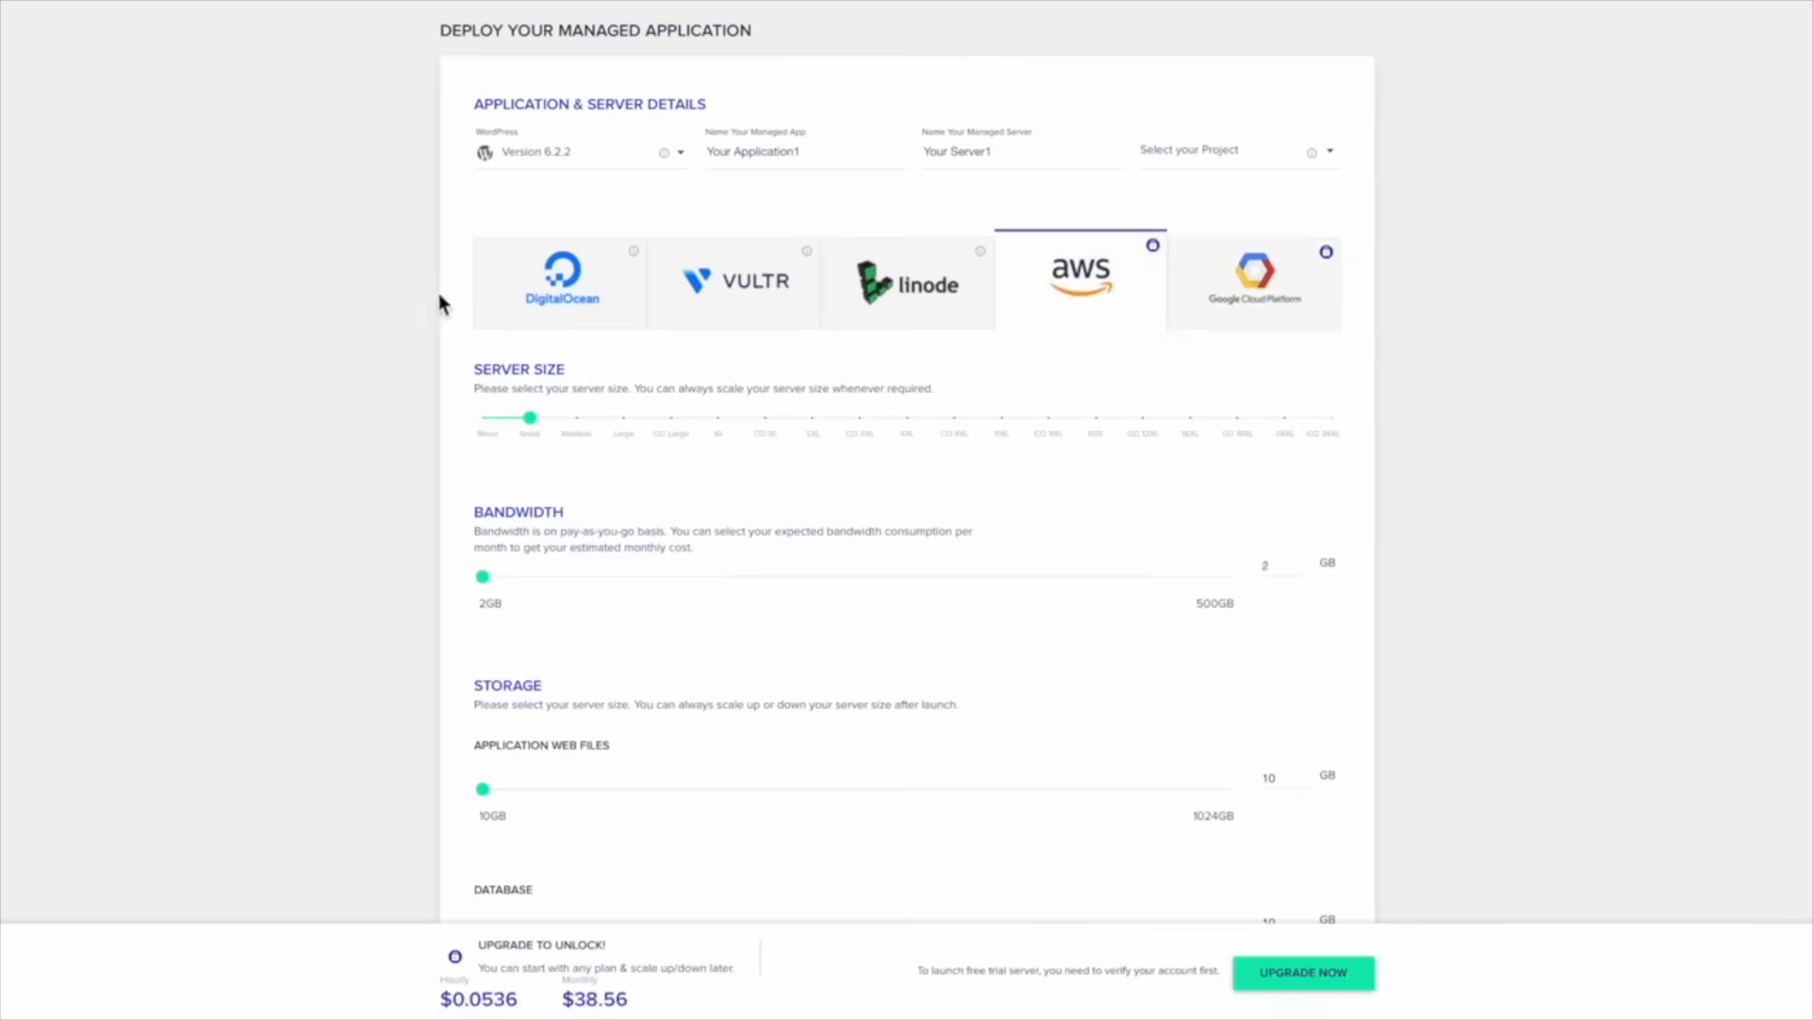
# Compare DigitalOcean and Vultr plans, settling on Vultr High Frequency at $60.00 monthly
pyautogui.click(558, 289)
pyautogui.click(787, 290)
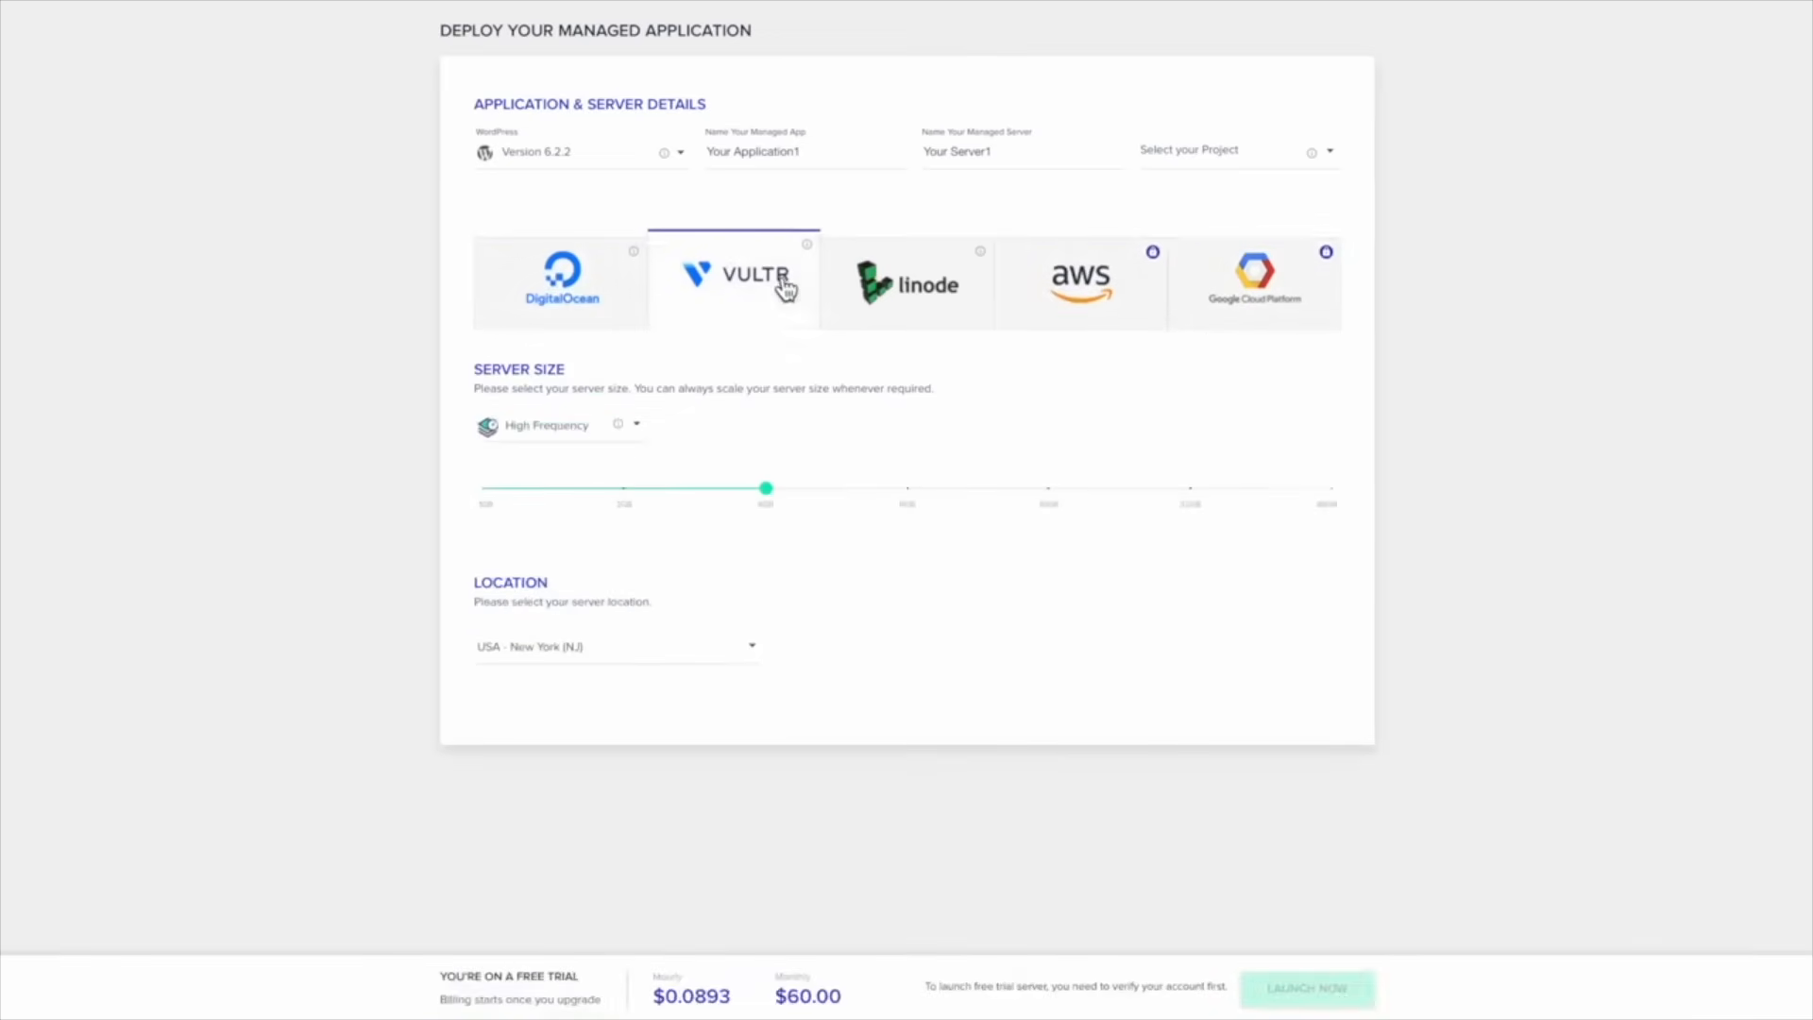
pyautogui.click(571, 292)
pyautogui.click(711, 289)
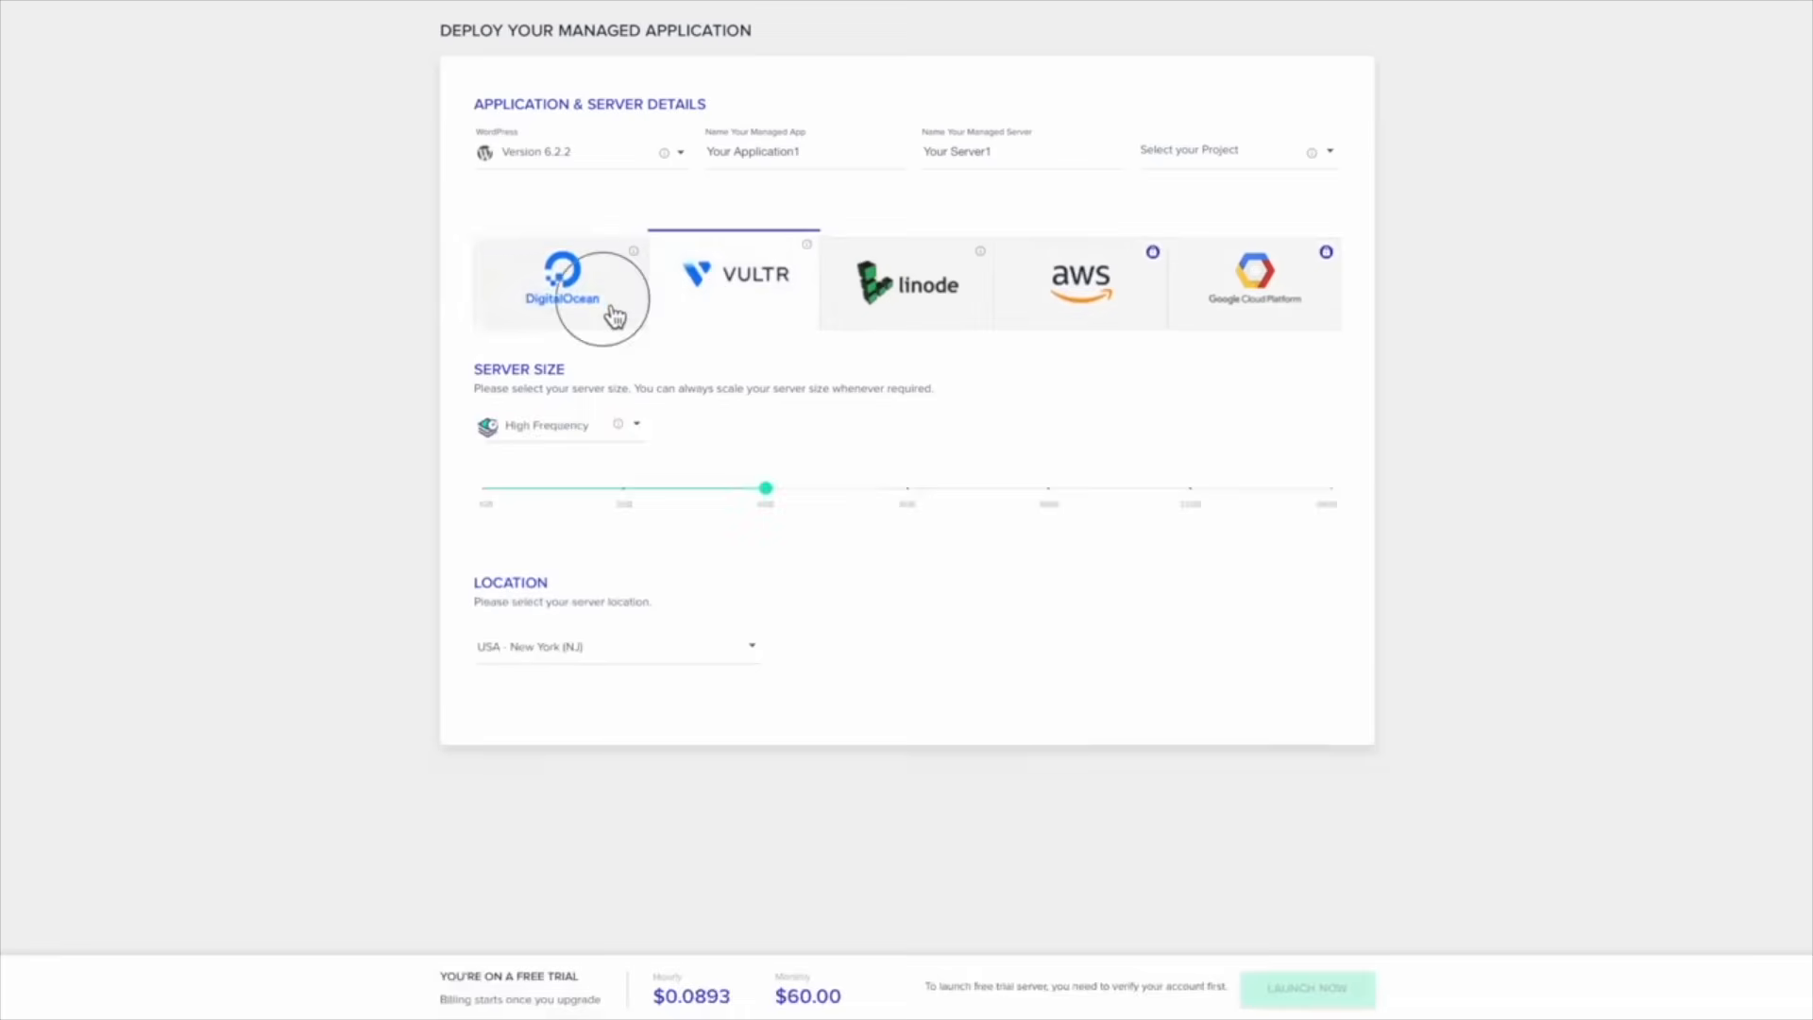
pyautogui.click(604, 302)
pyautogui.click(791, 302)
pyautogui.click(599, 302)
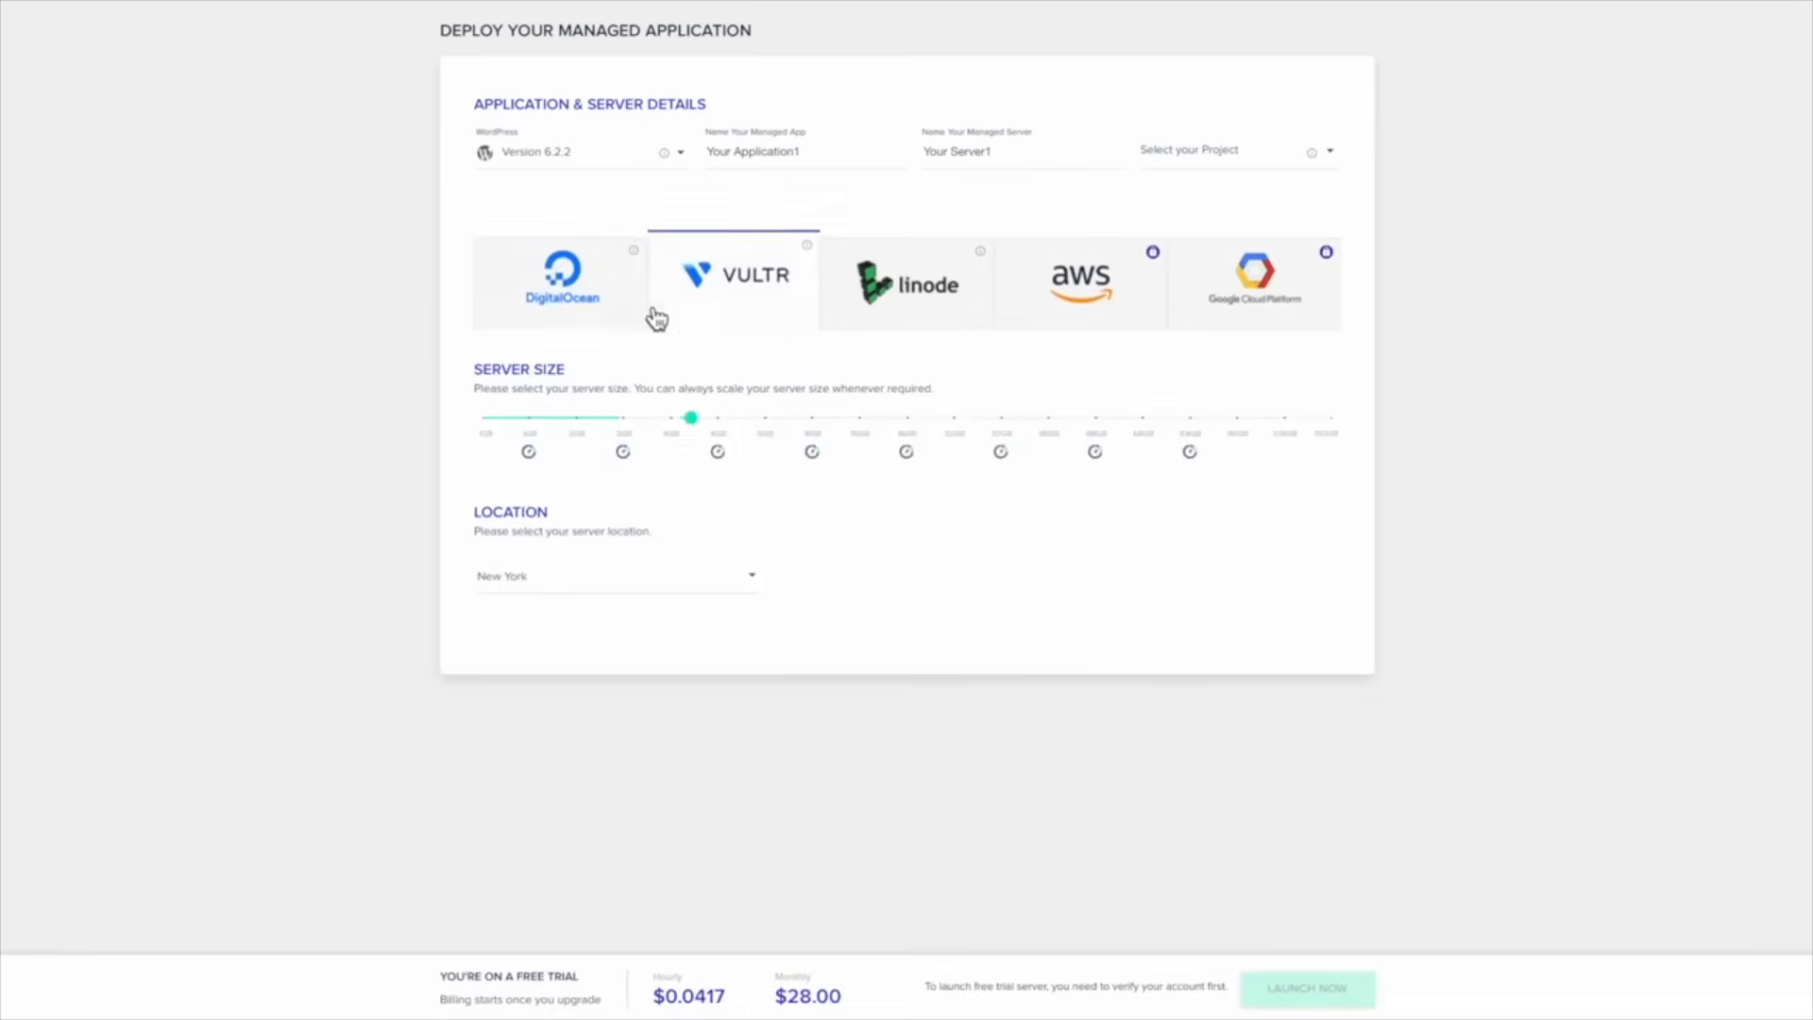
pyautogui.click(761, 315)
pyautogui.click(579, 315)
pyautogui.click(740, 312)
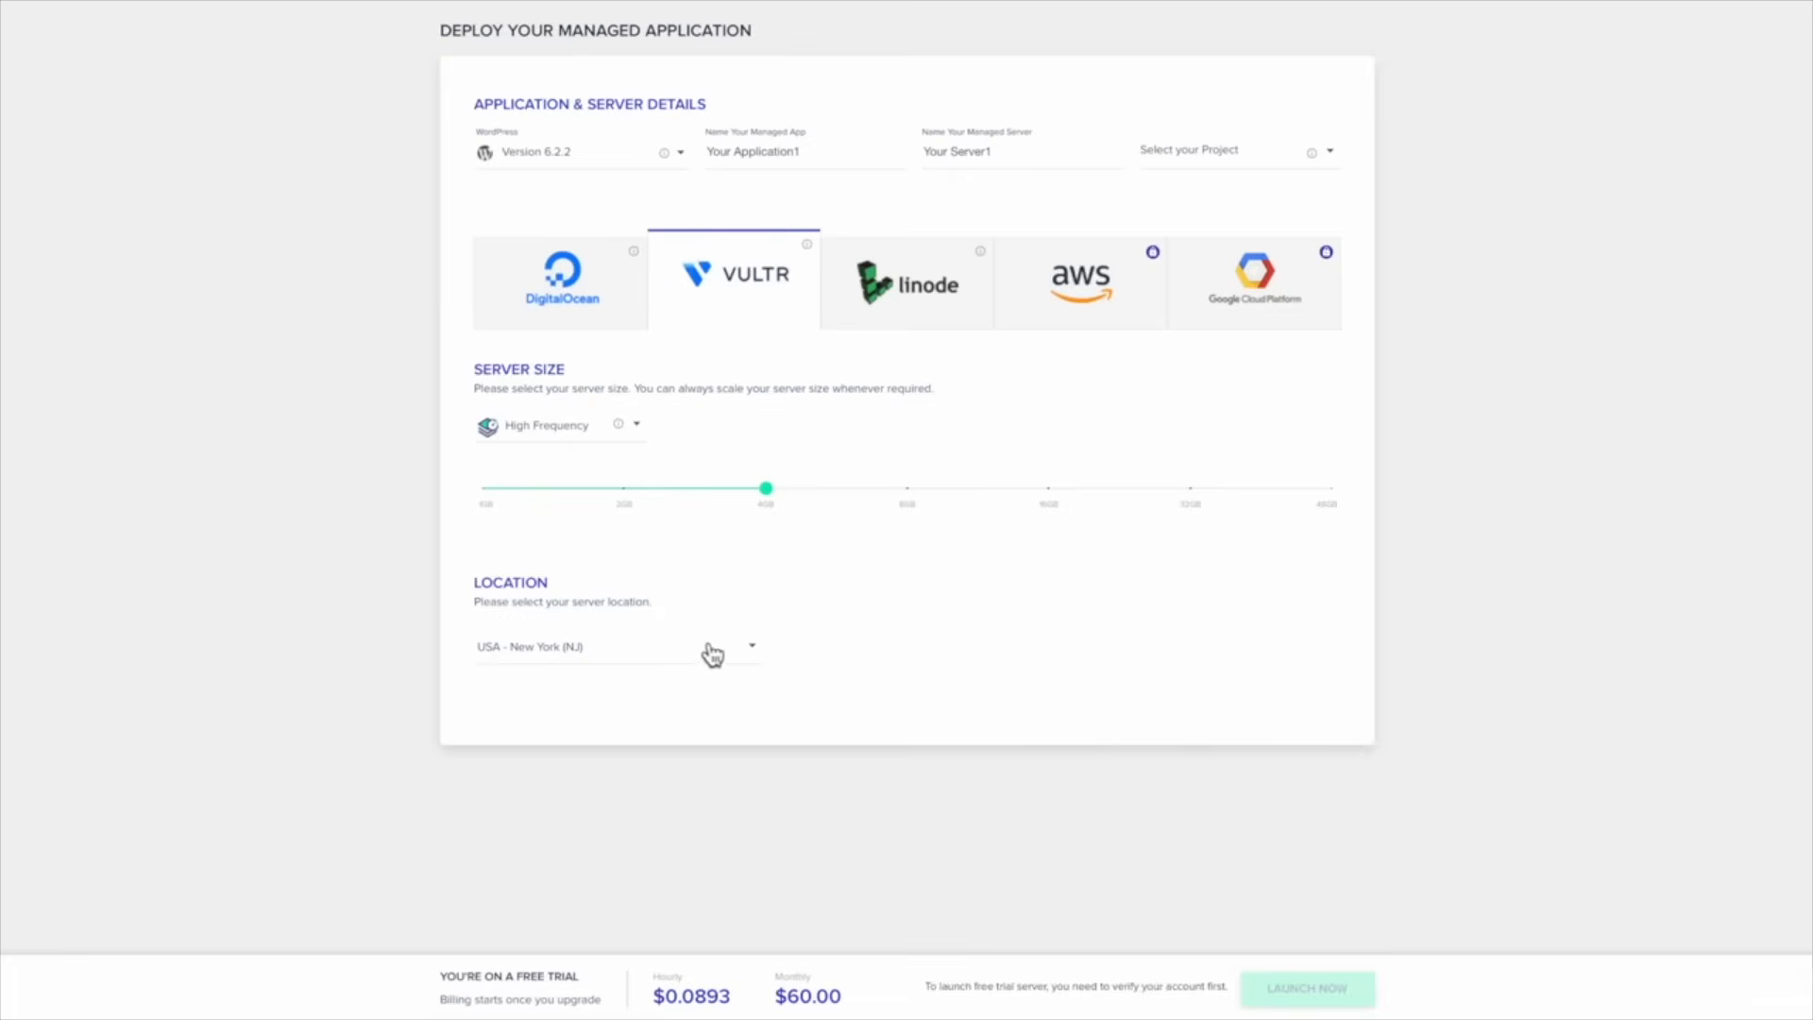
pyautogui.click(598, 660)
pyautogui.scroll(-5, 607, 733)
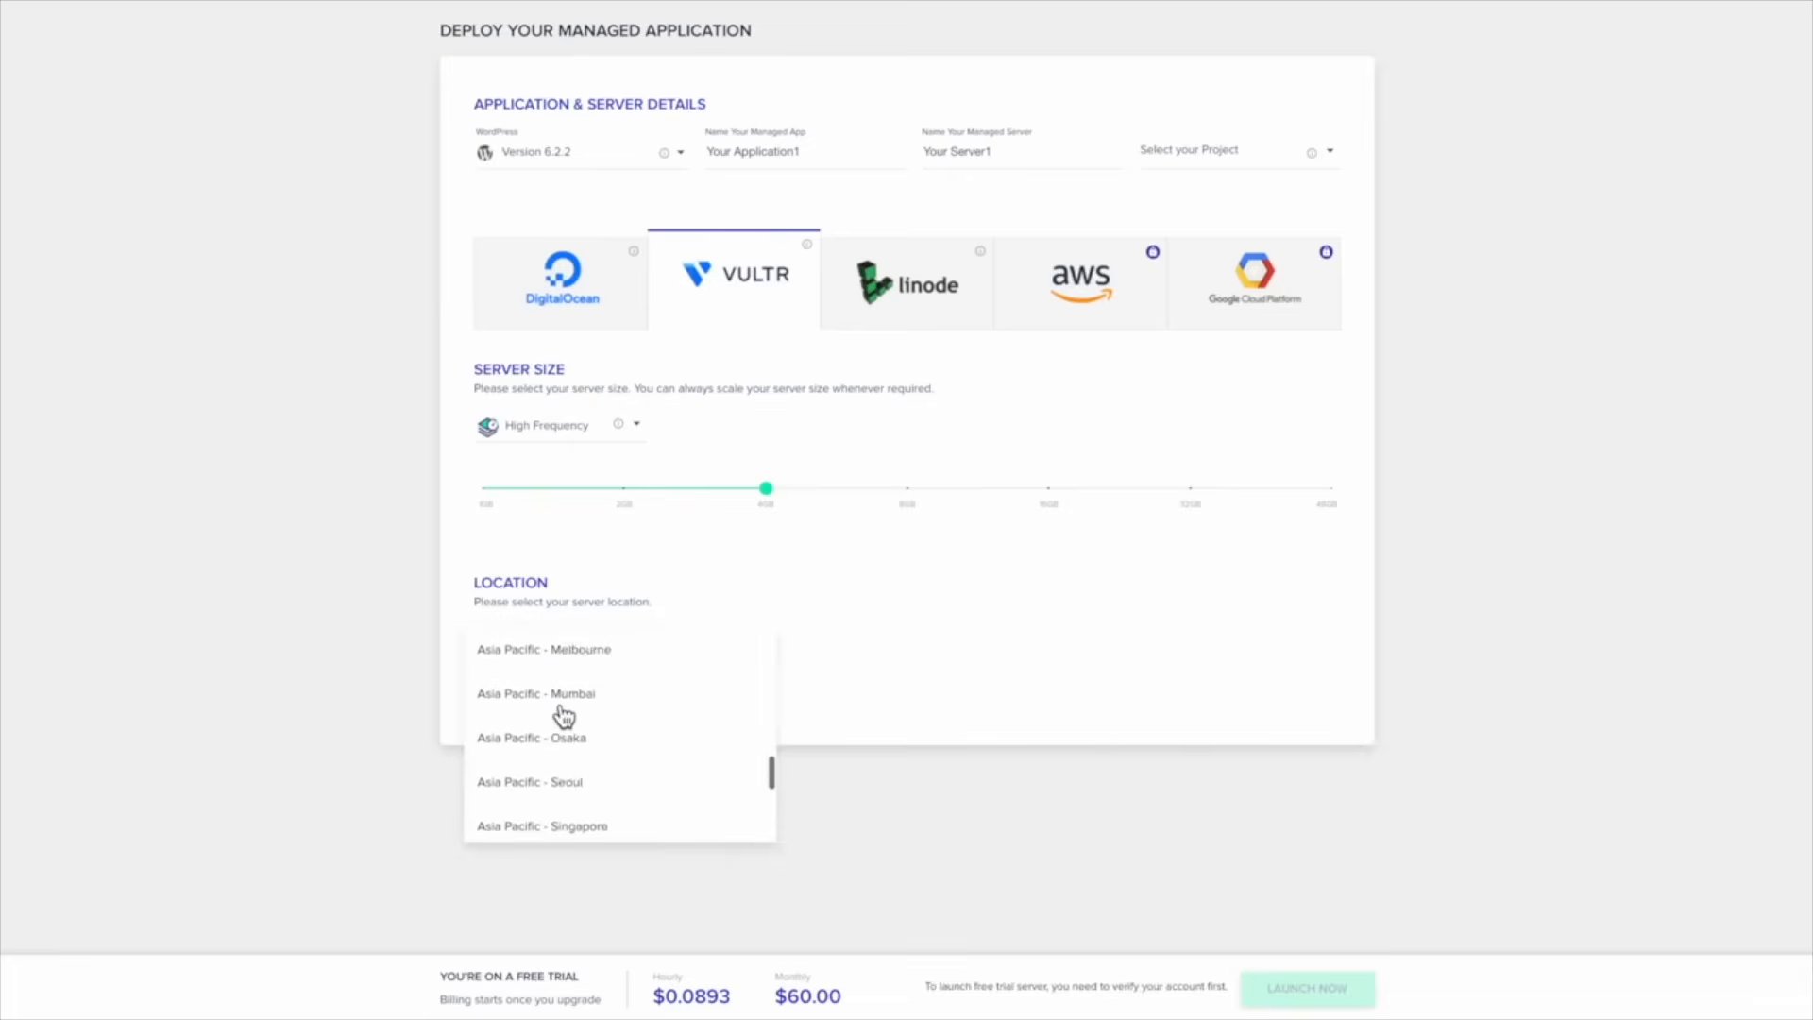
pyautogui.scroll(-2, 564, 715)
pyautogui.click(540, 690)
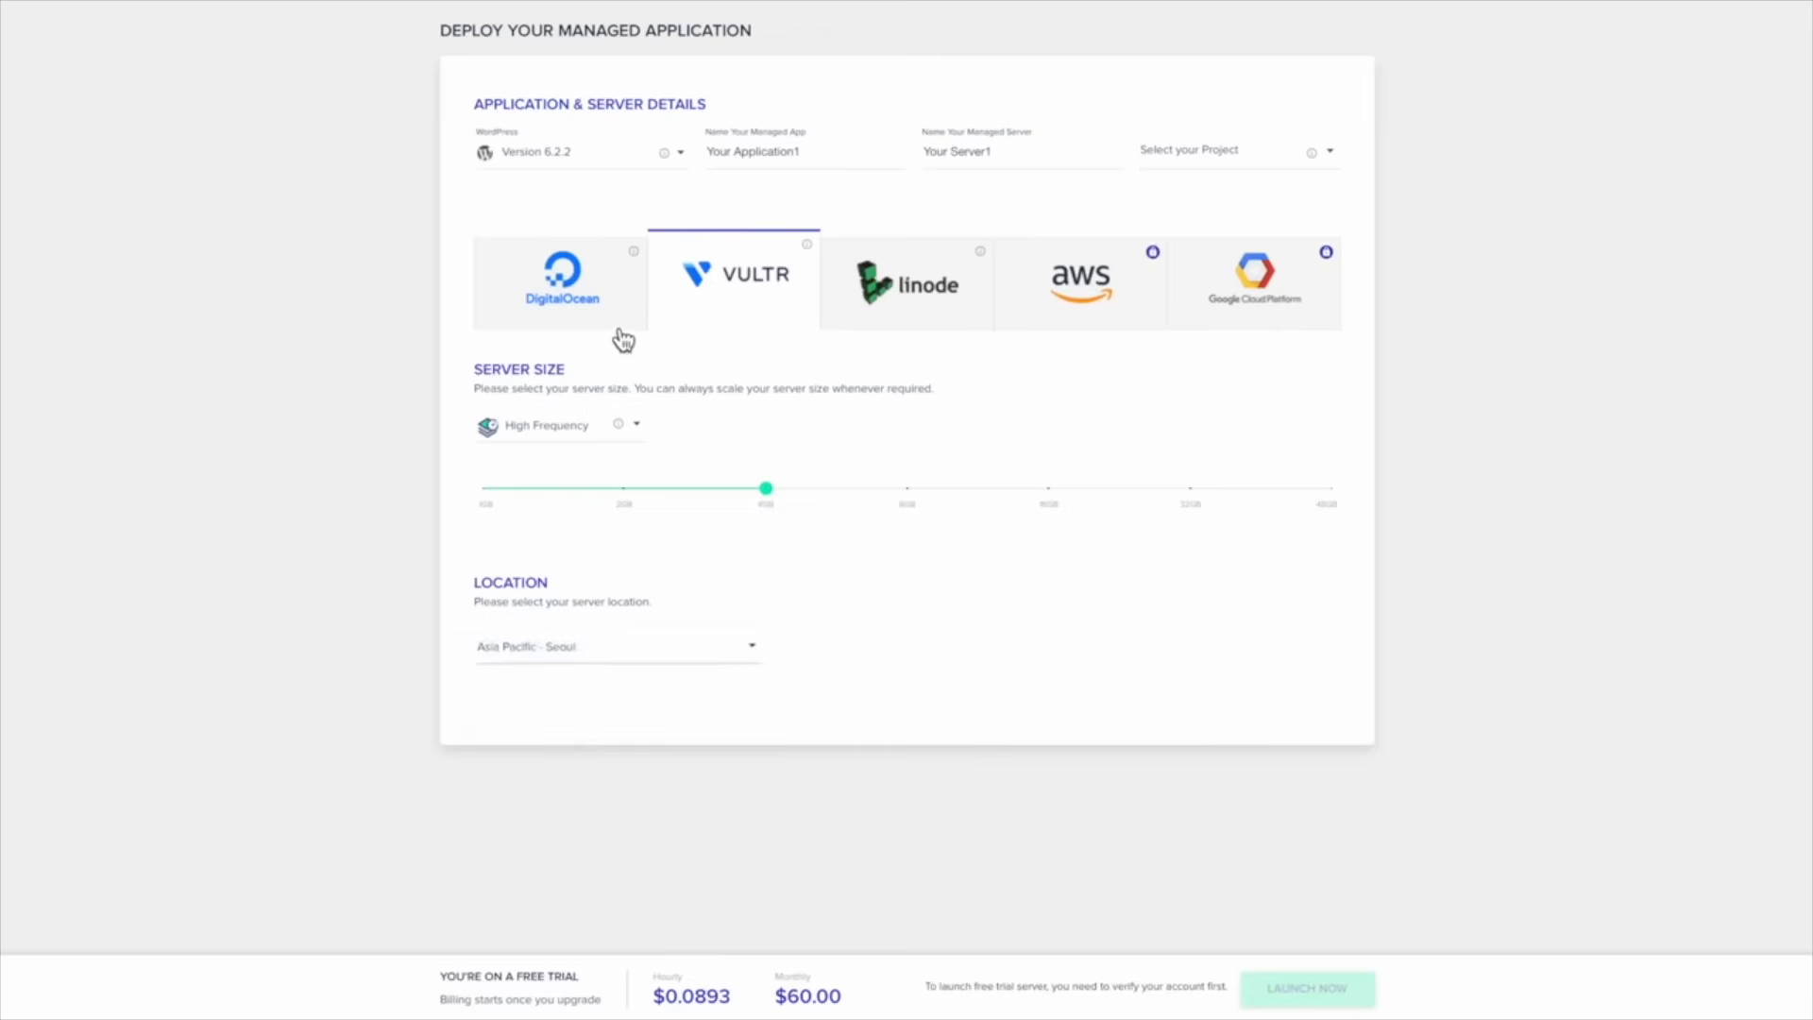
pyautogui.click(567, 288)
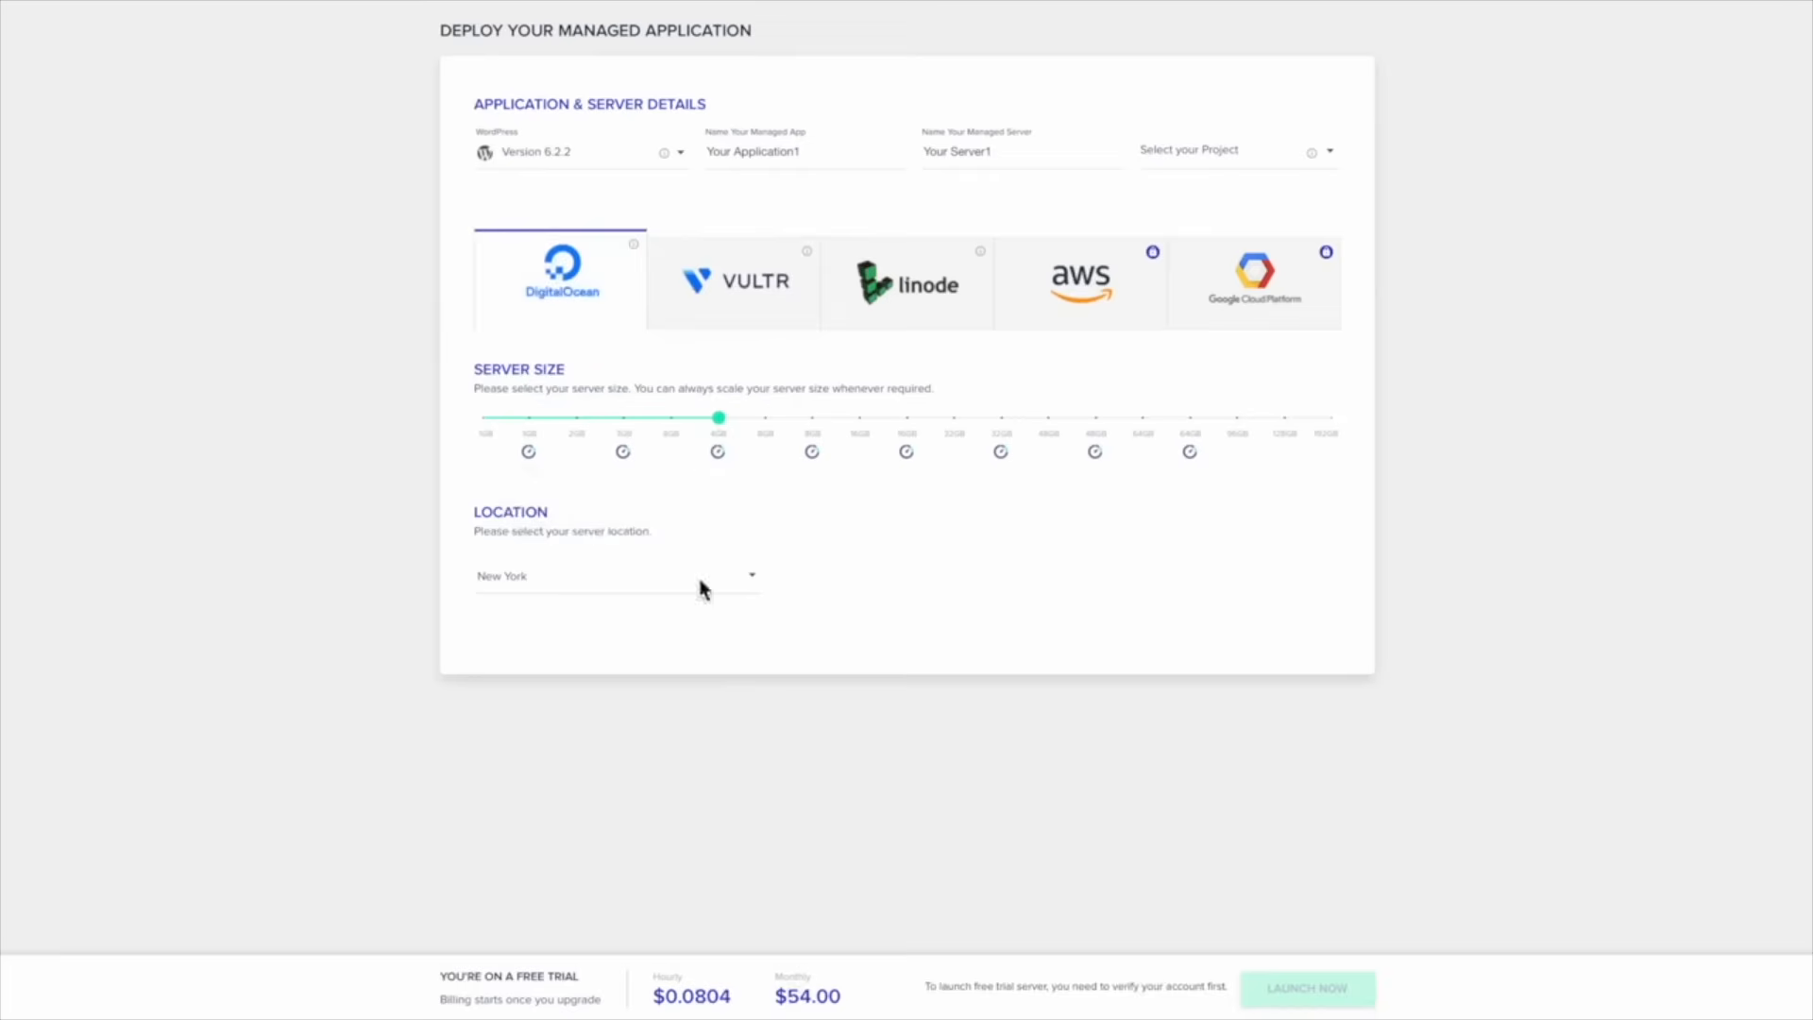
pyautogui.click(693, 260)
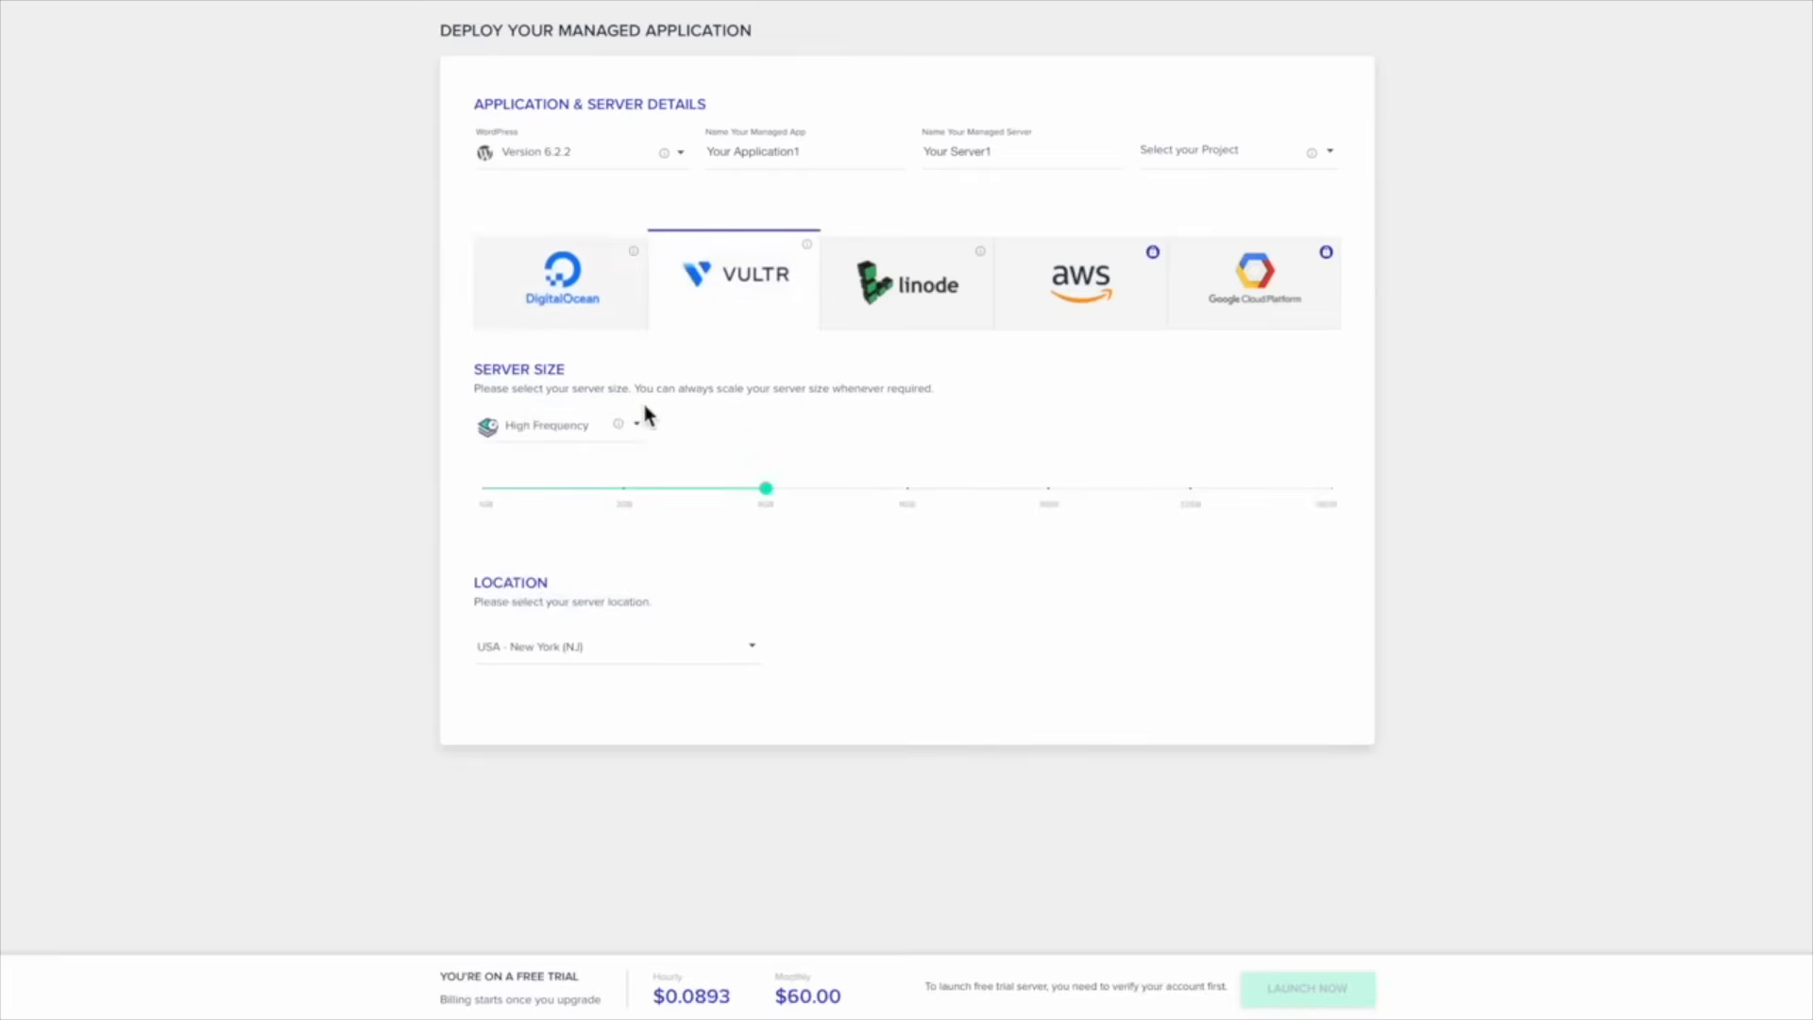
pyautogui.click(542, 323)
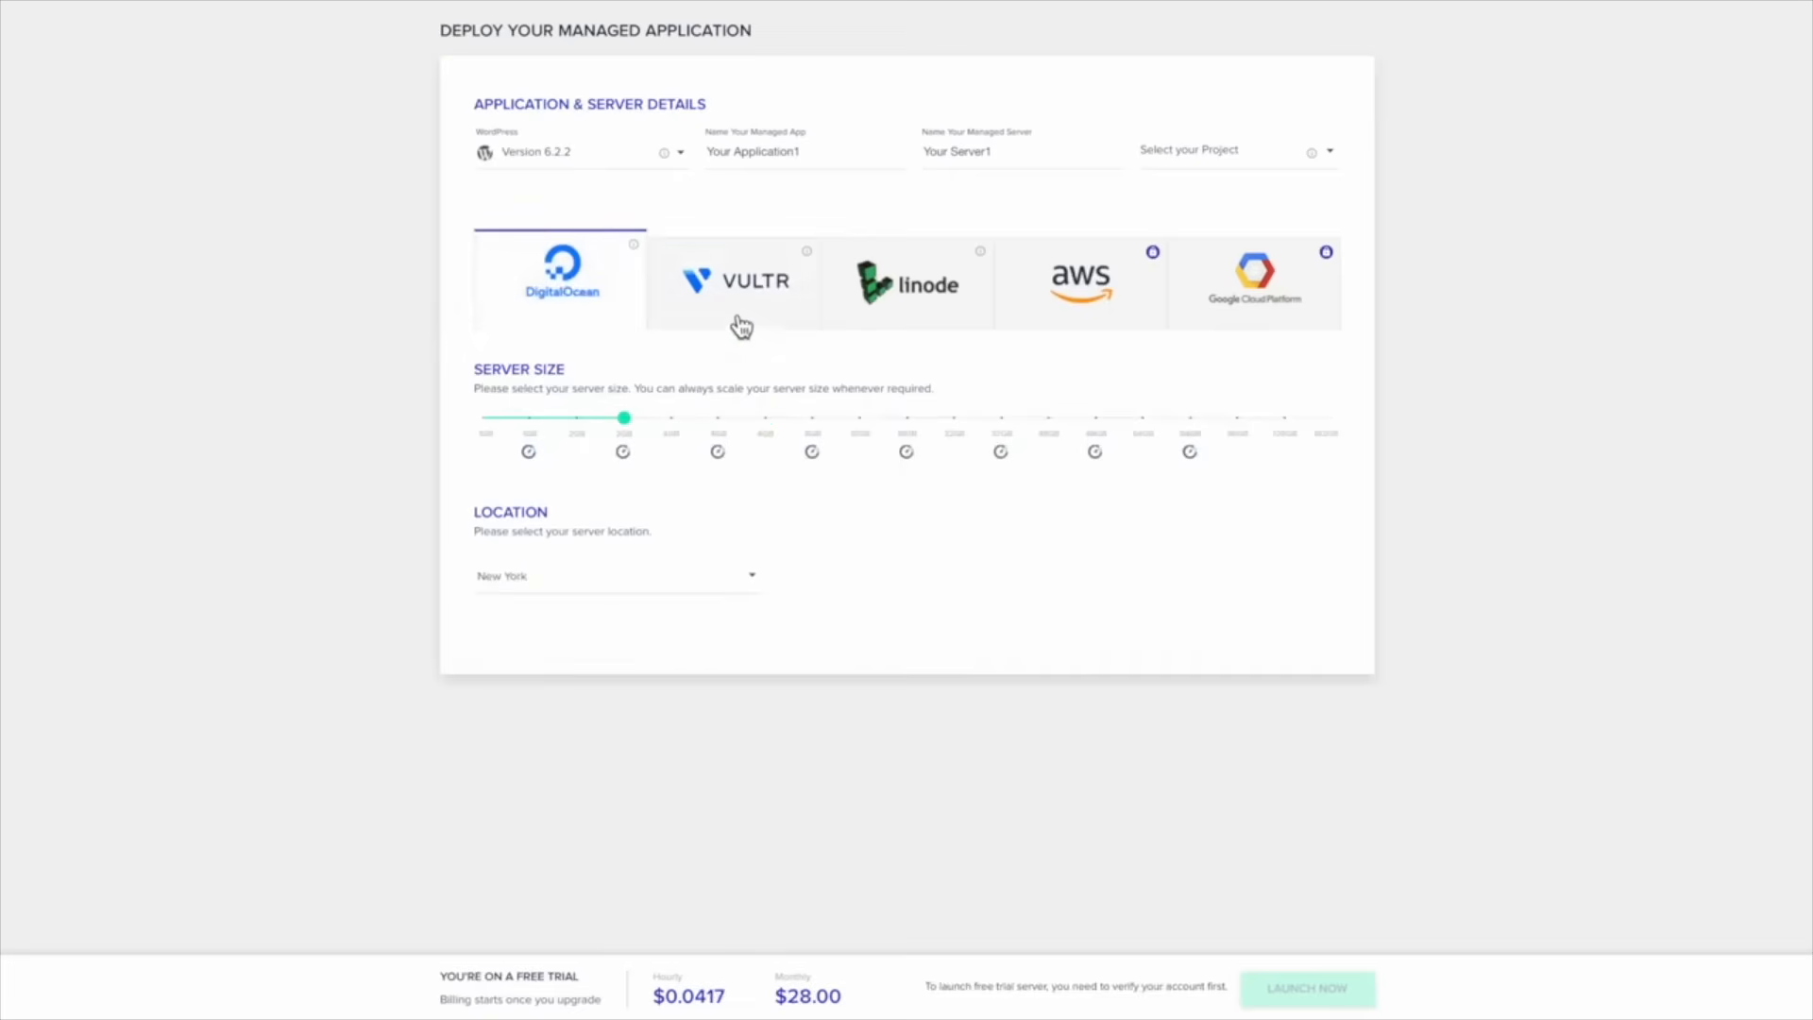
pyautogui.click(740, 324)
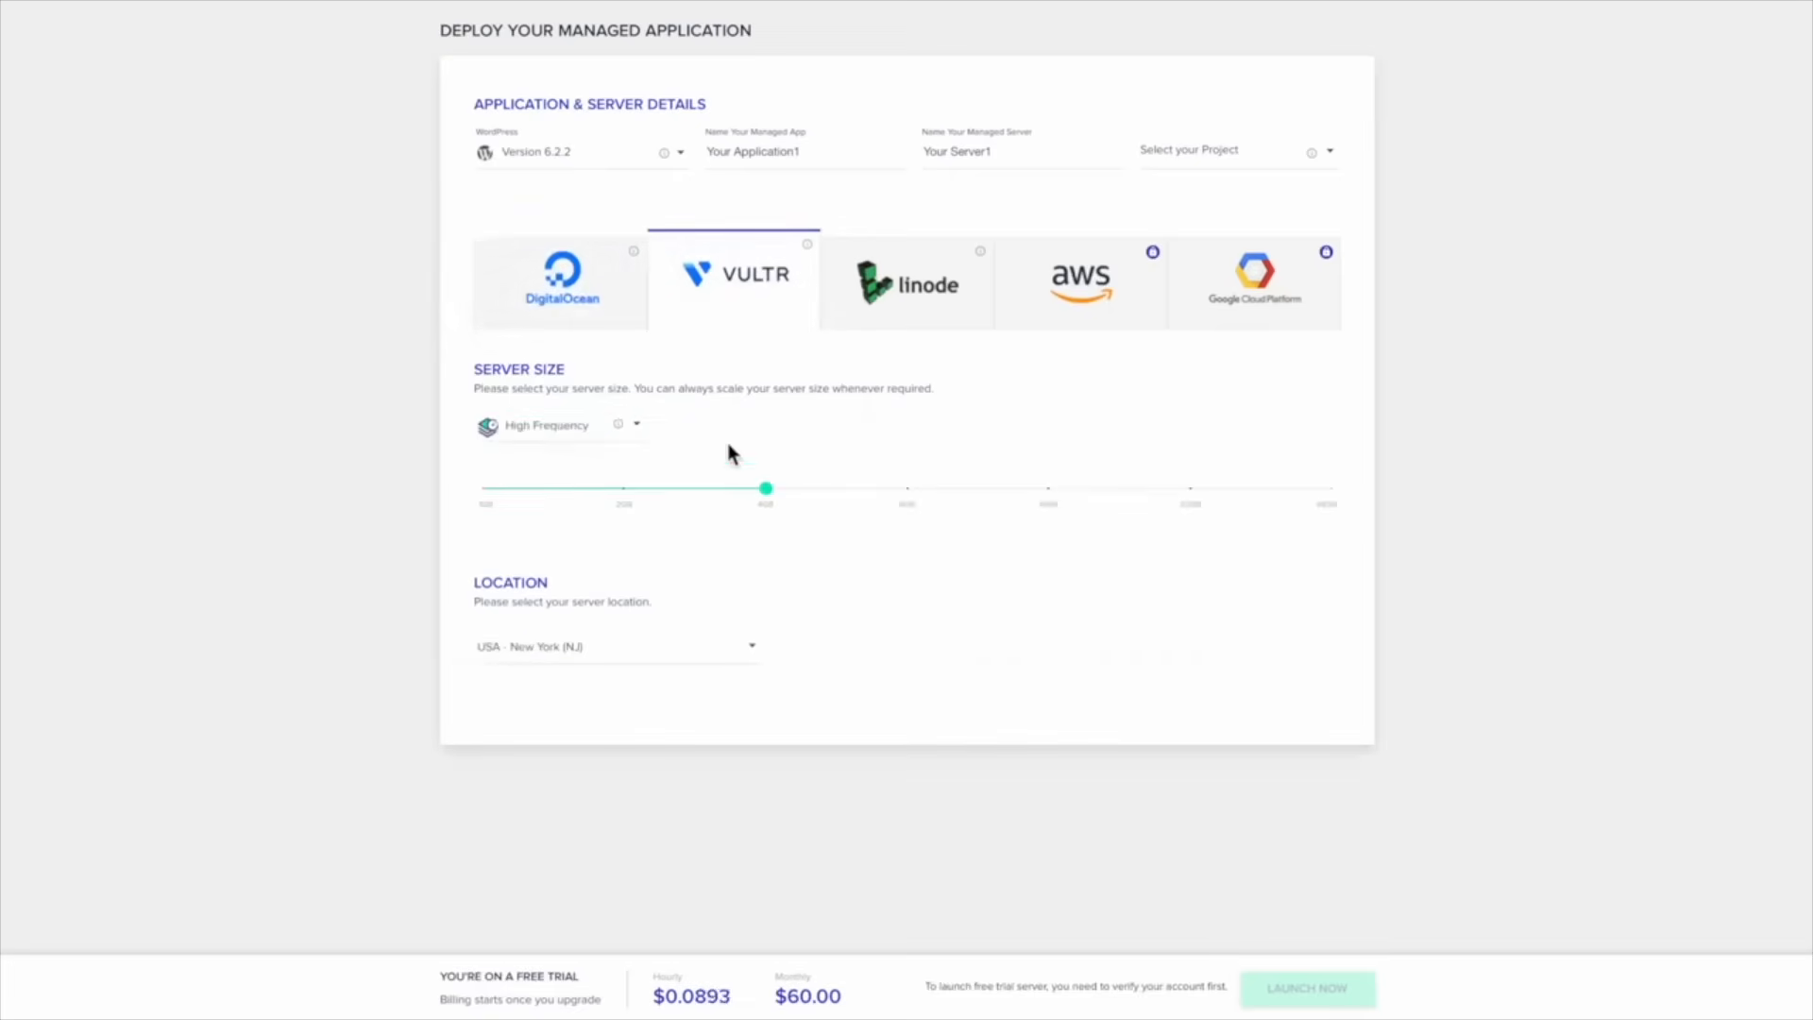
pyautogui.click(635, 503)
pyautogui.click(585, 321)
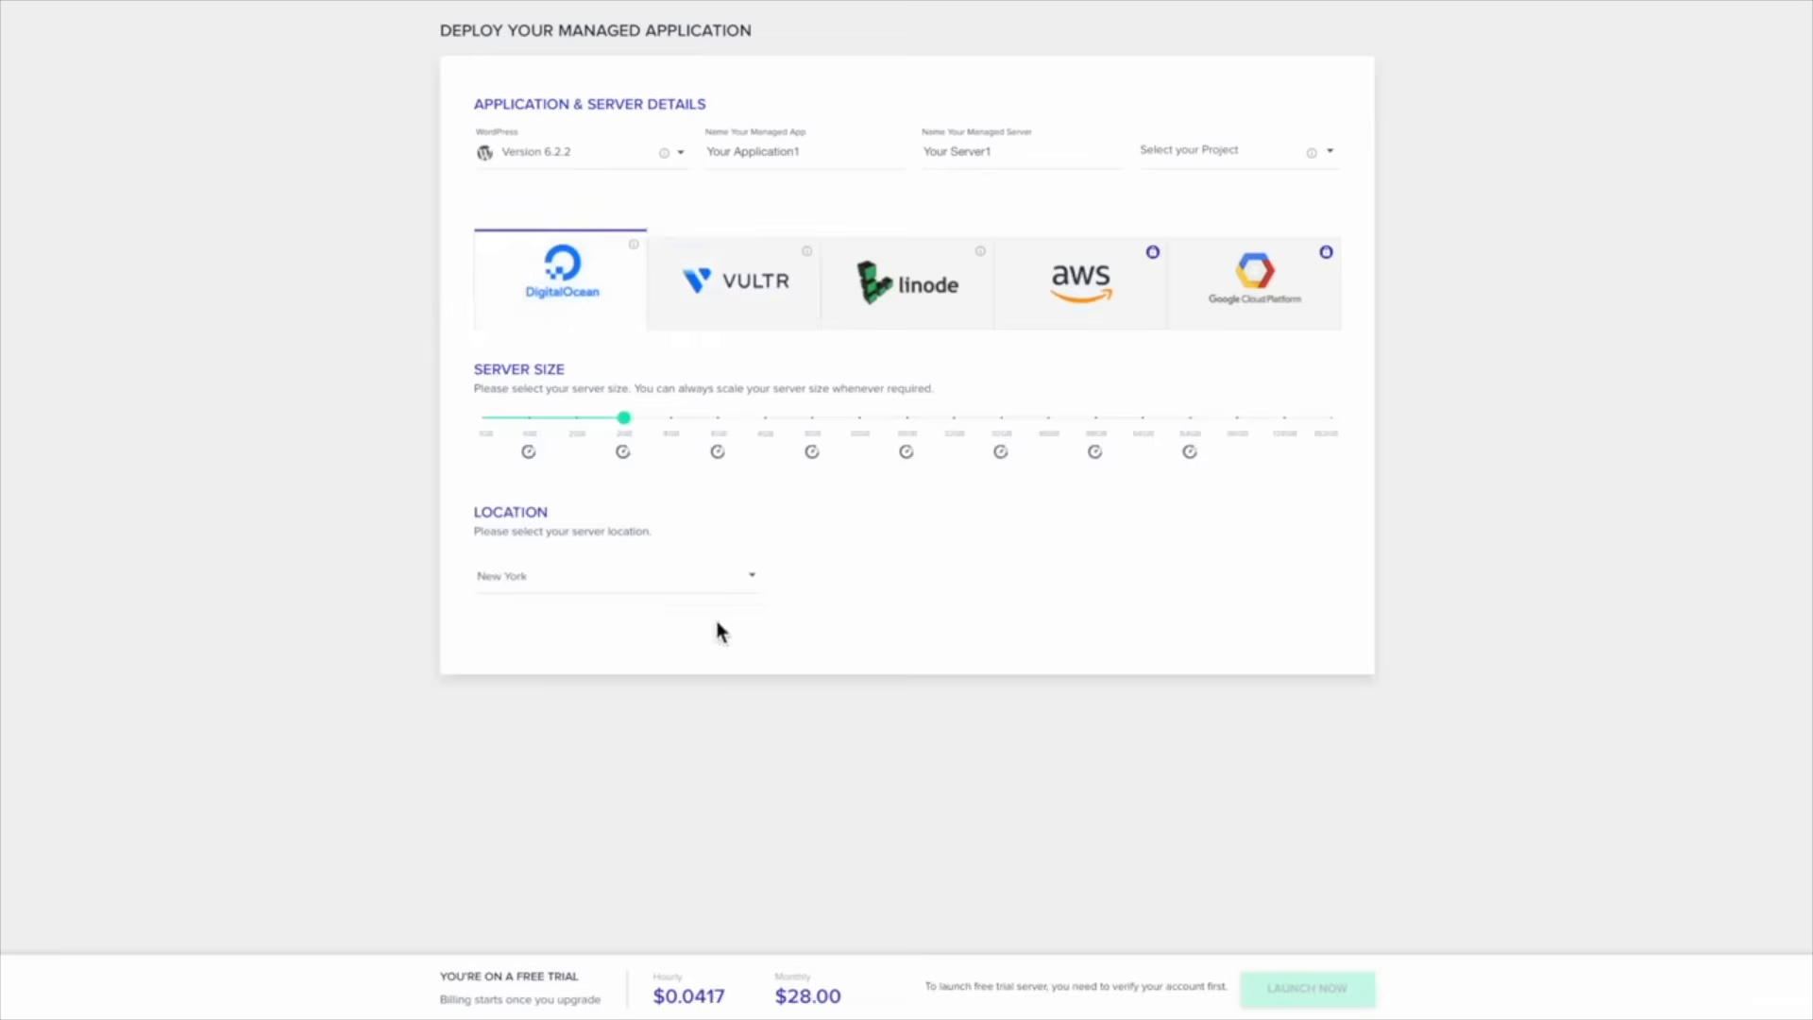
pyautogui.click(629, 312)
pyautogui.click(718, 317)
pyautogui.click(609, 318)
pyautogui.click(708, 310)
pyautogui.click(579, 312)
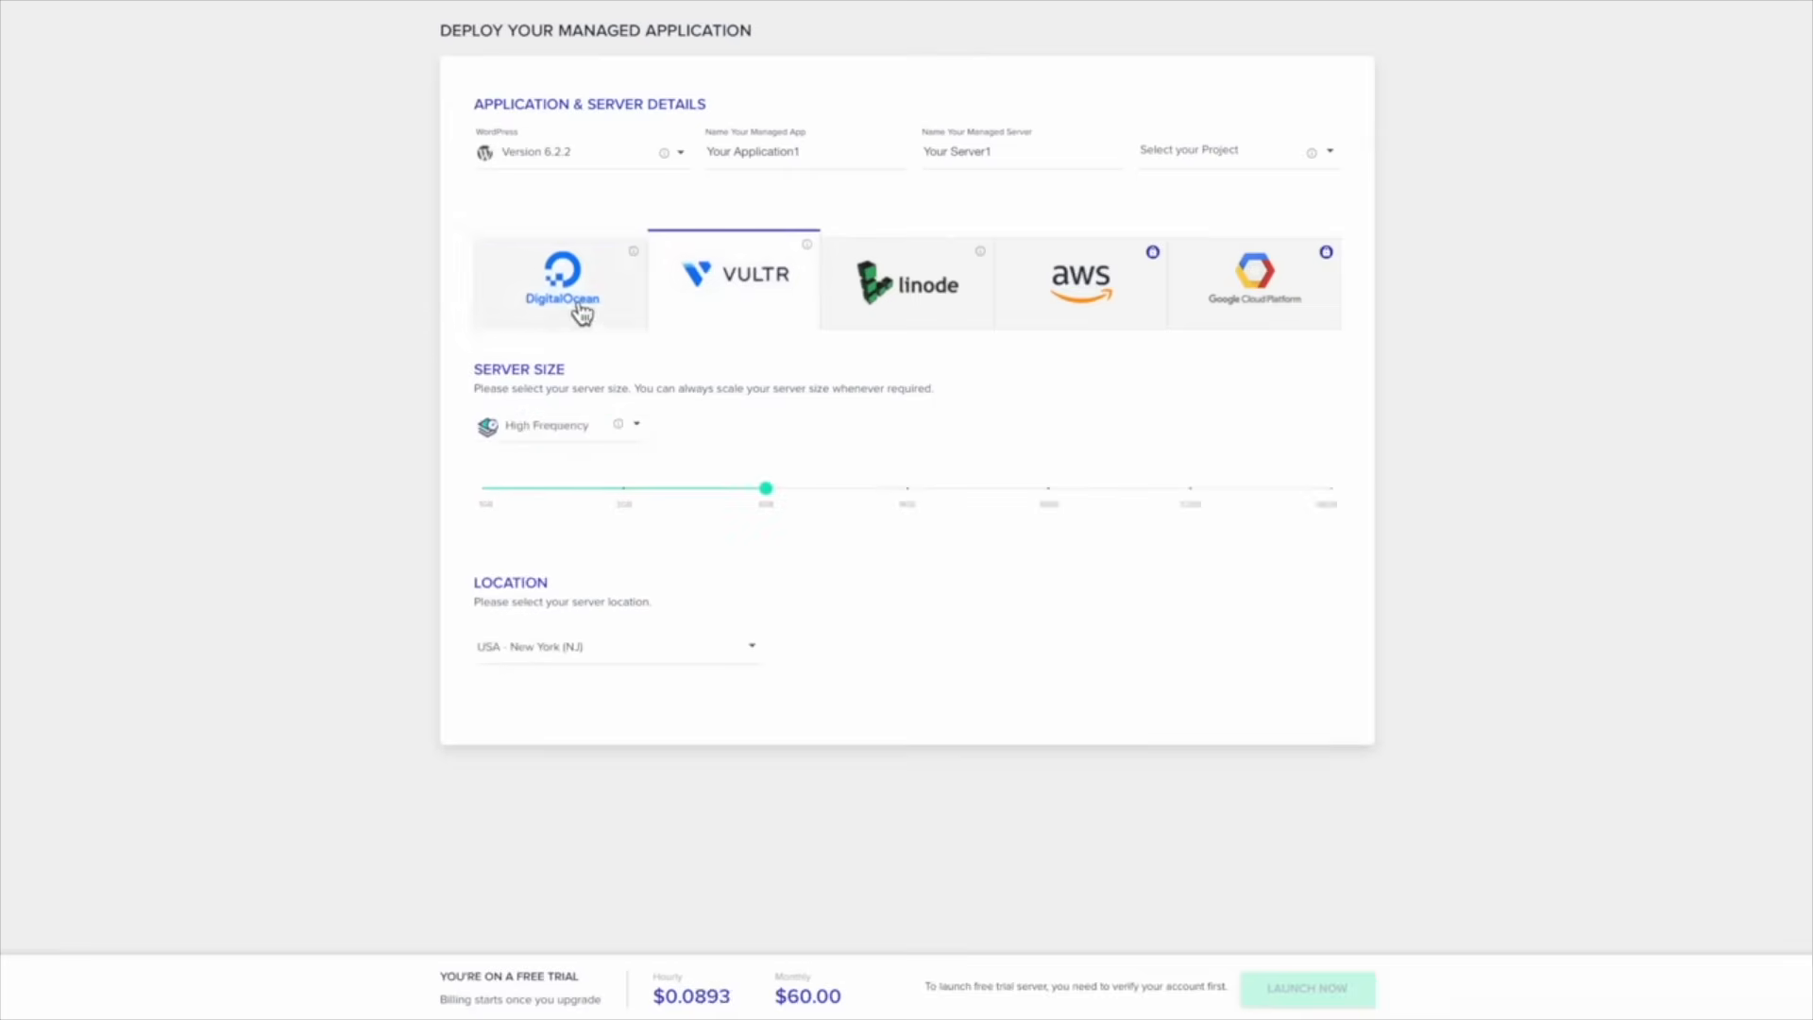
pyautogui.click(696, 312)
pyautogui.click(620, 311)
pyautogui.click(709, 310)
# Keep High Frequency, set the 2GB size and Asia Pacific - Seoul location ($30.00 monthly)
pyautogui.moveTo(640, 502)
pyautogui.click(634, 424)
pyautogui.click(543, 429)
pyautogui.click(626, 504)
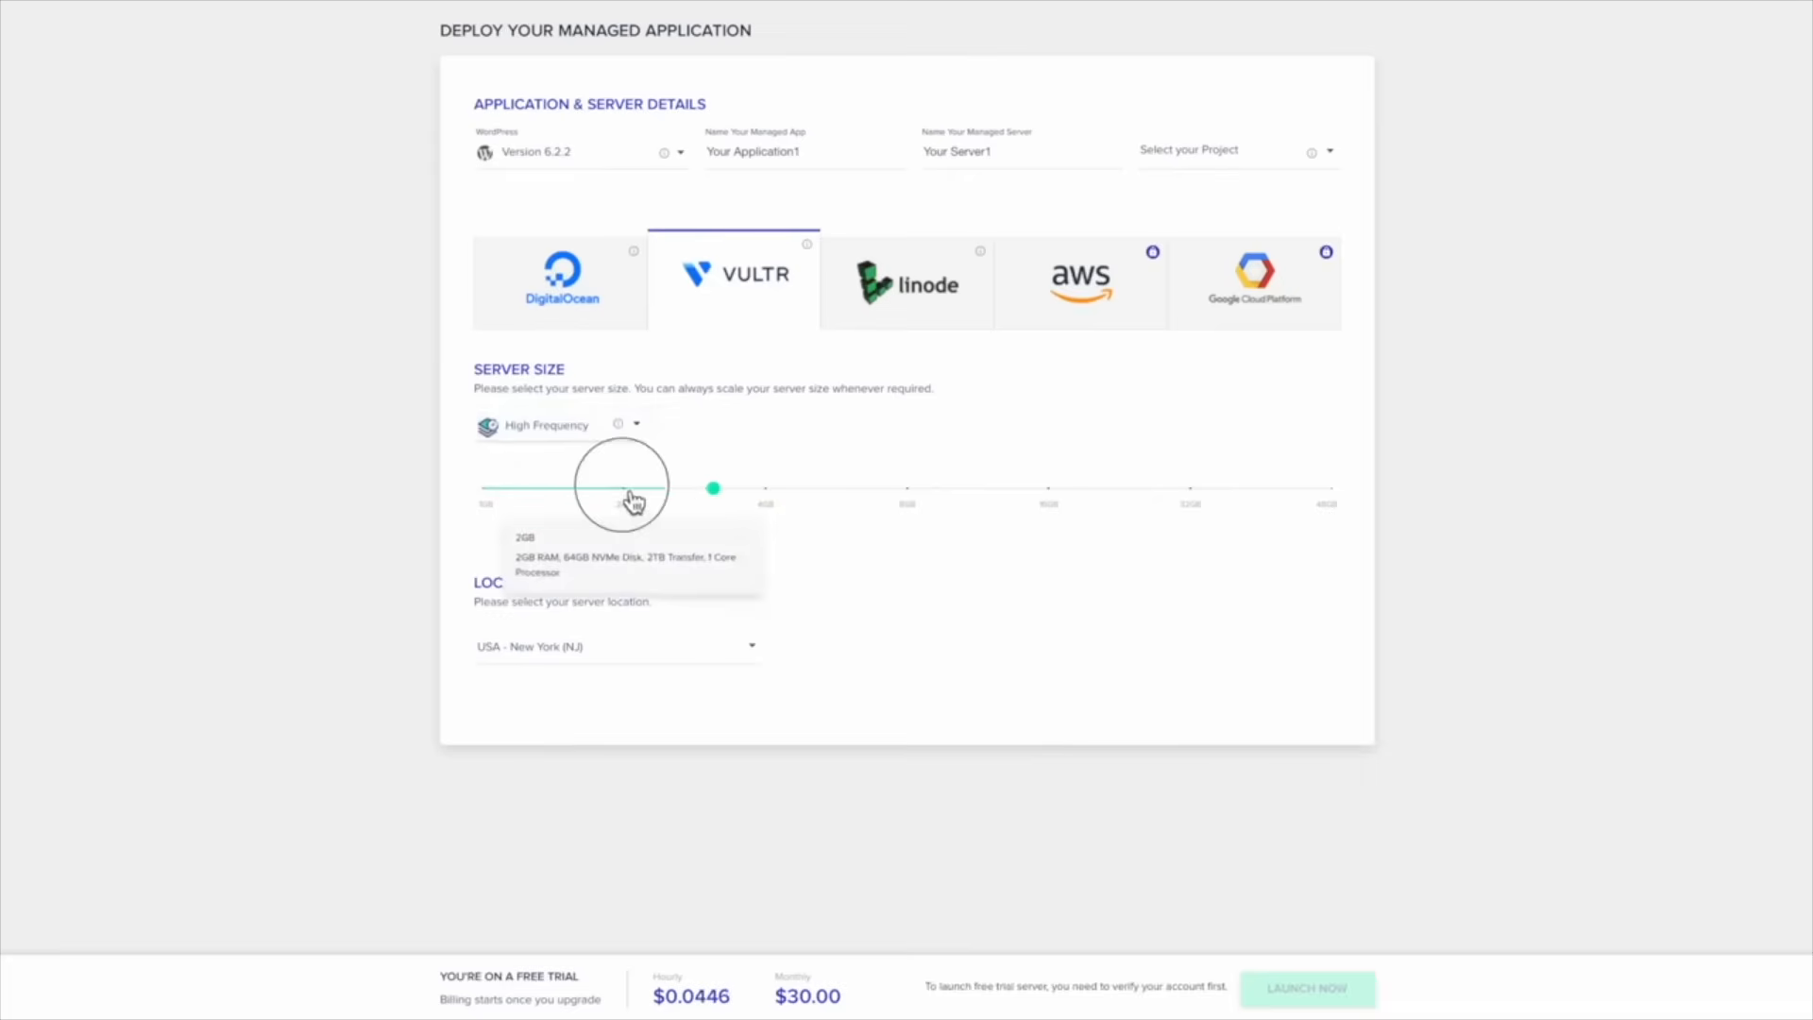
pyautogui.click(704, 661)
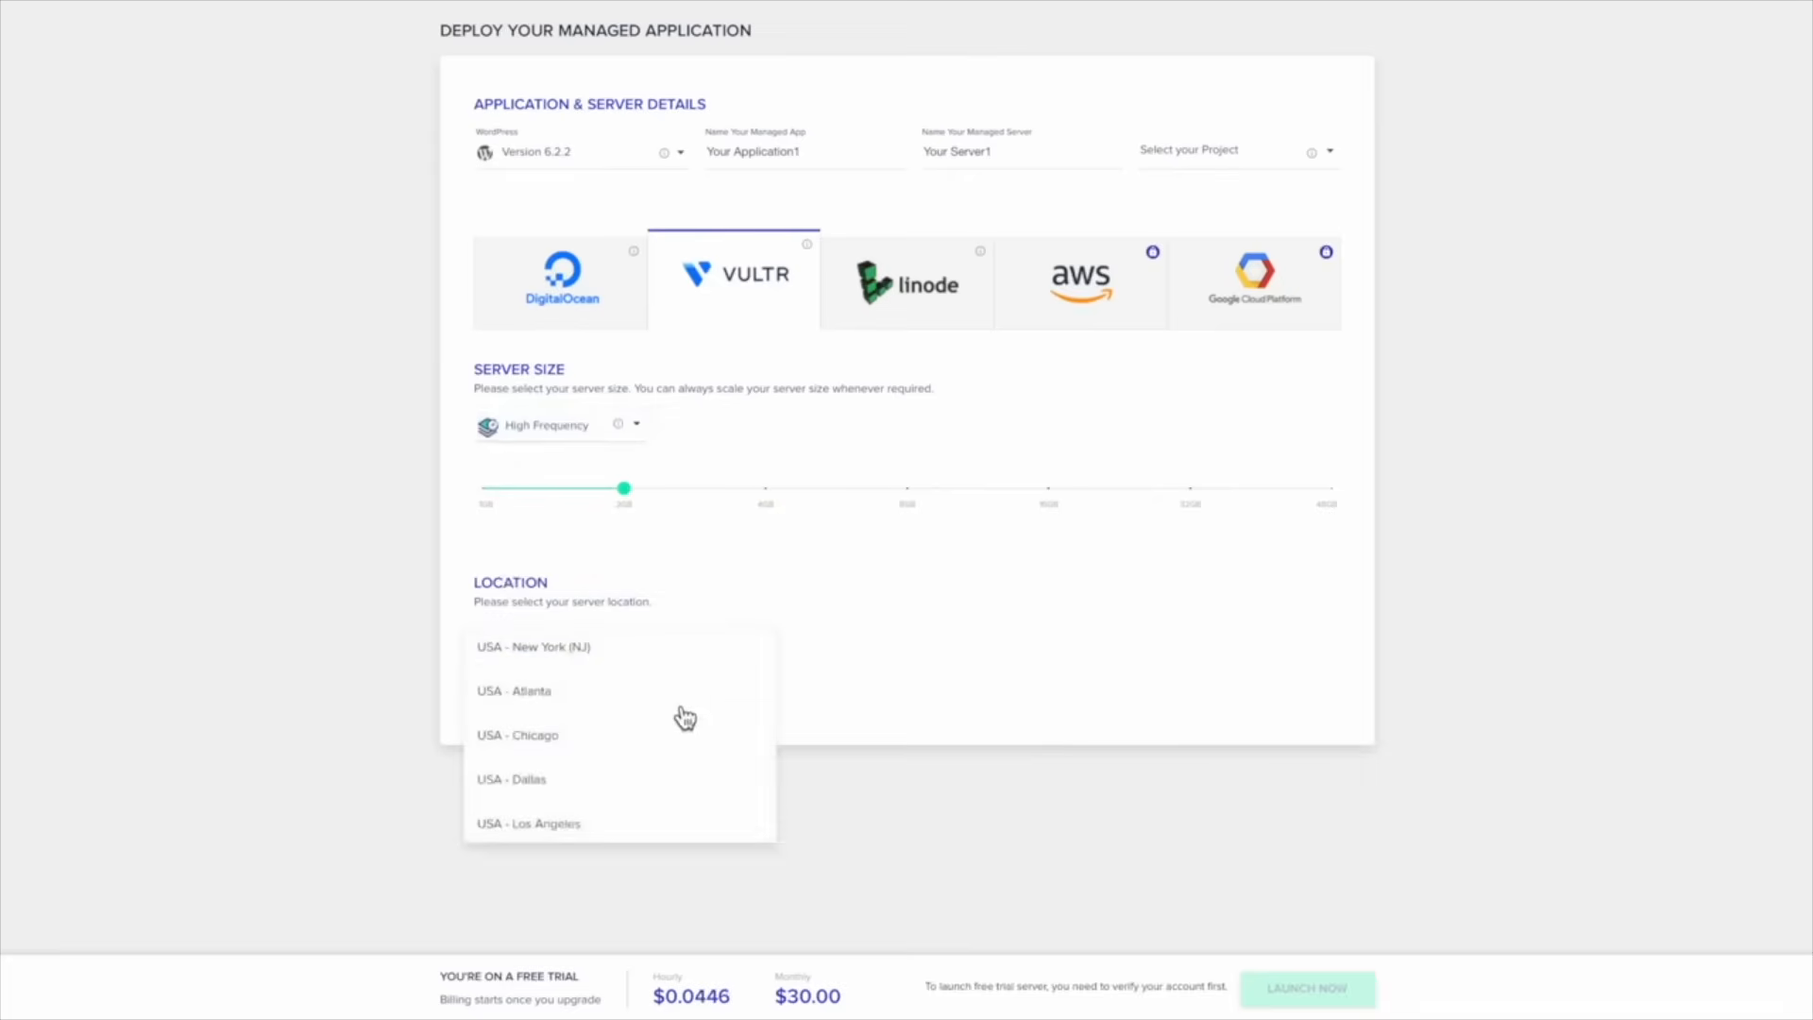
pyautogui.click(833, 674)
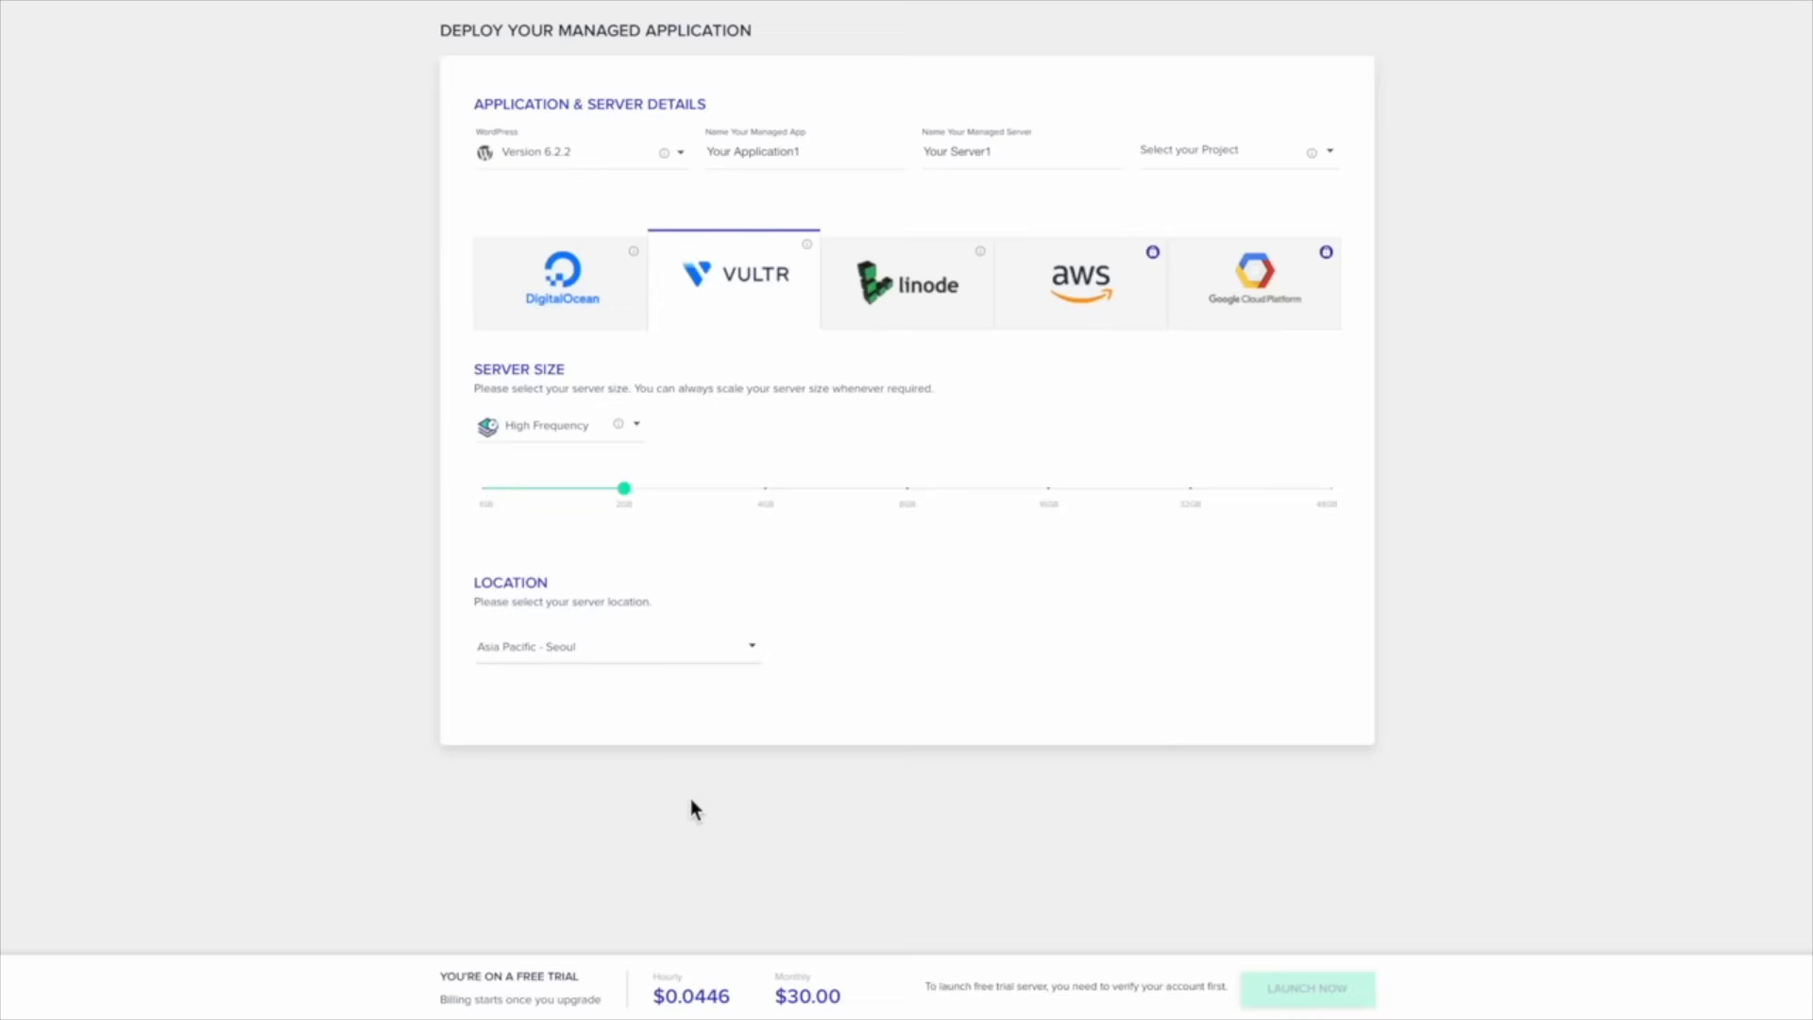
pyautogui.click(641, 663)
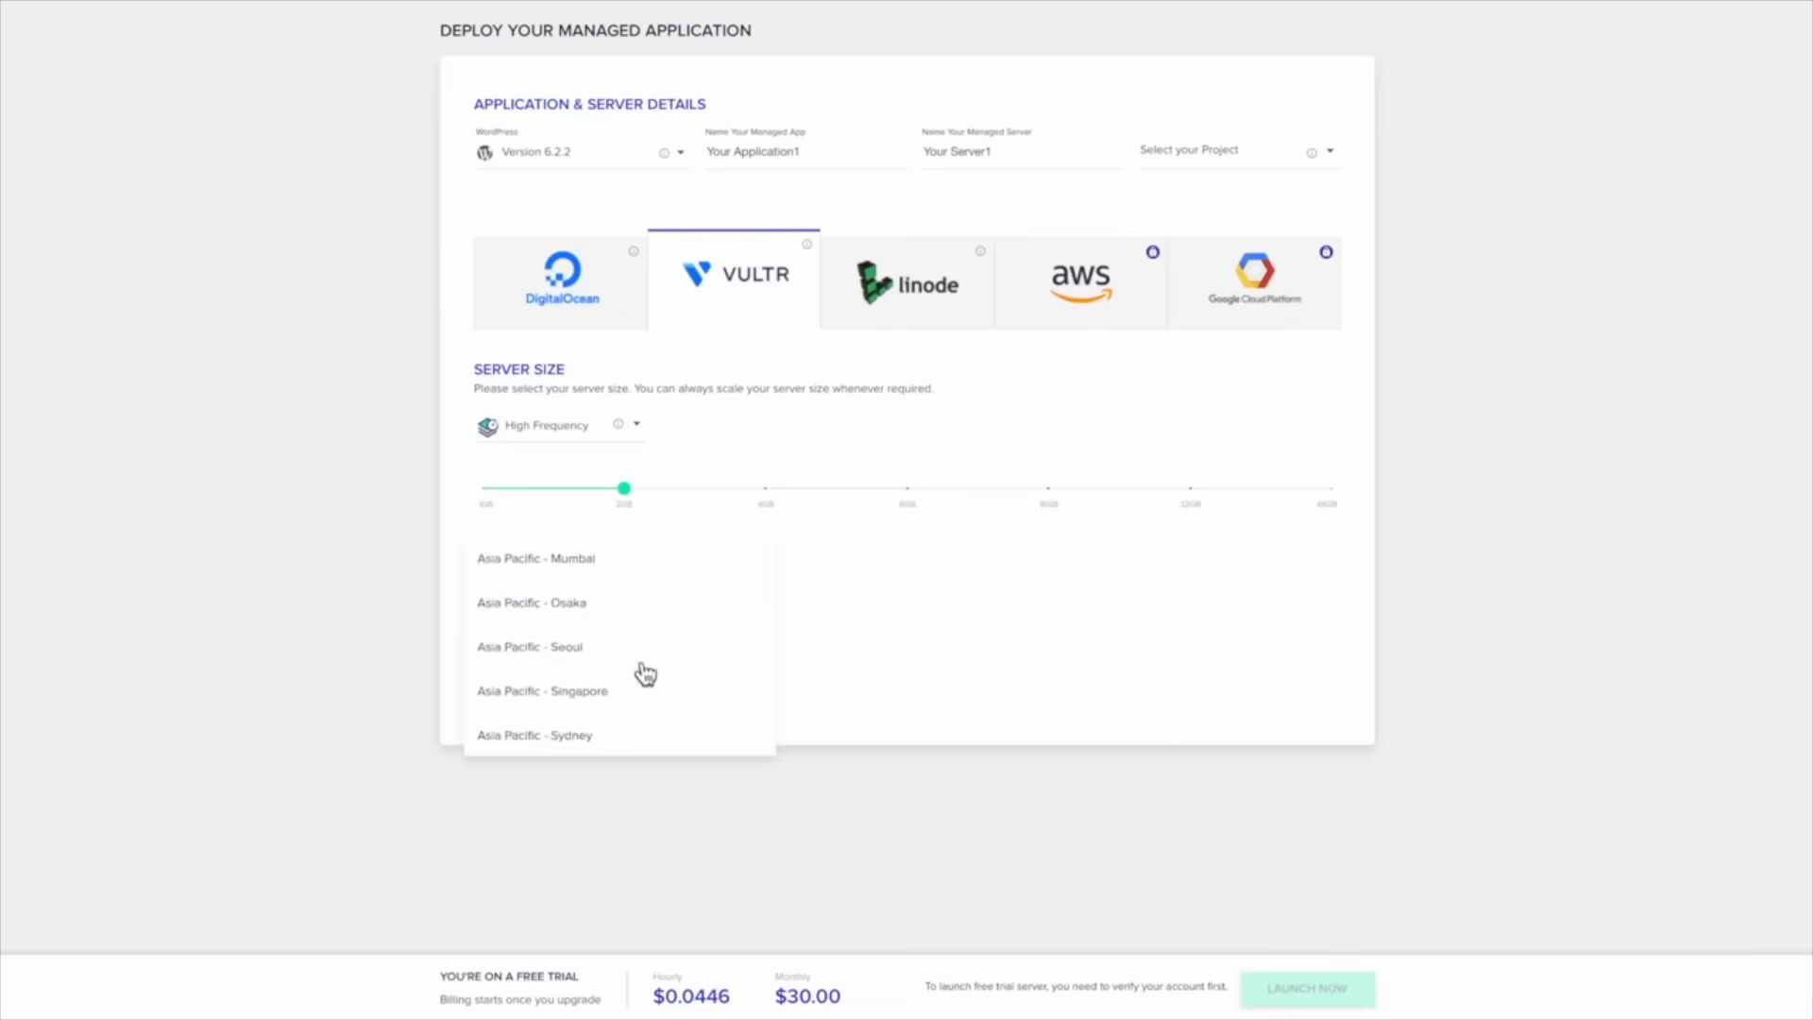
pyautogui.scroll(-2, 646, 673)
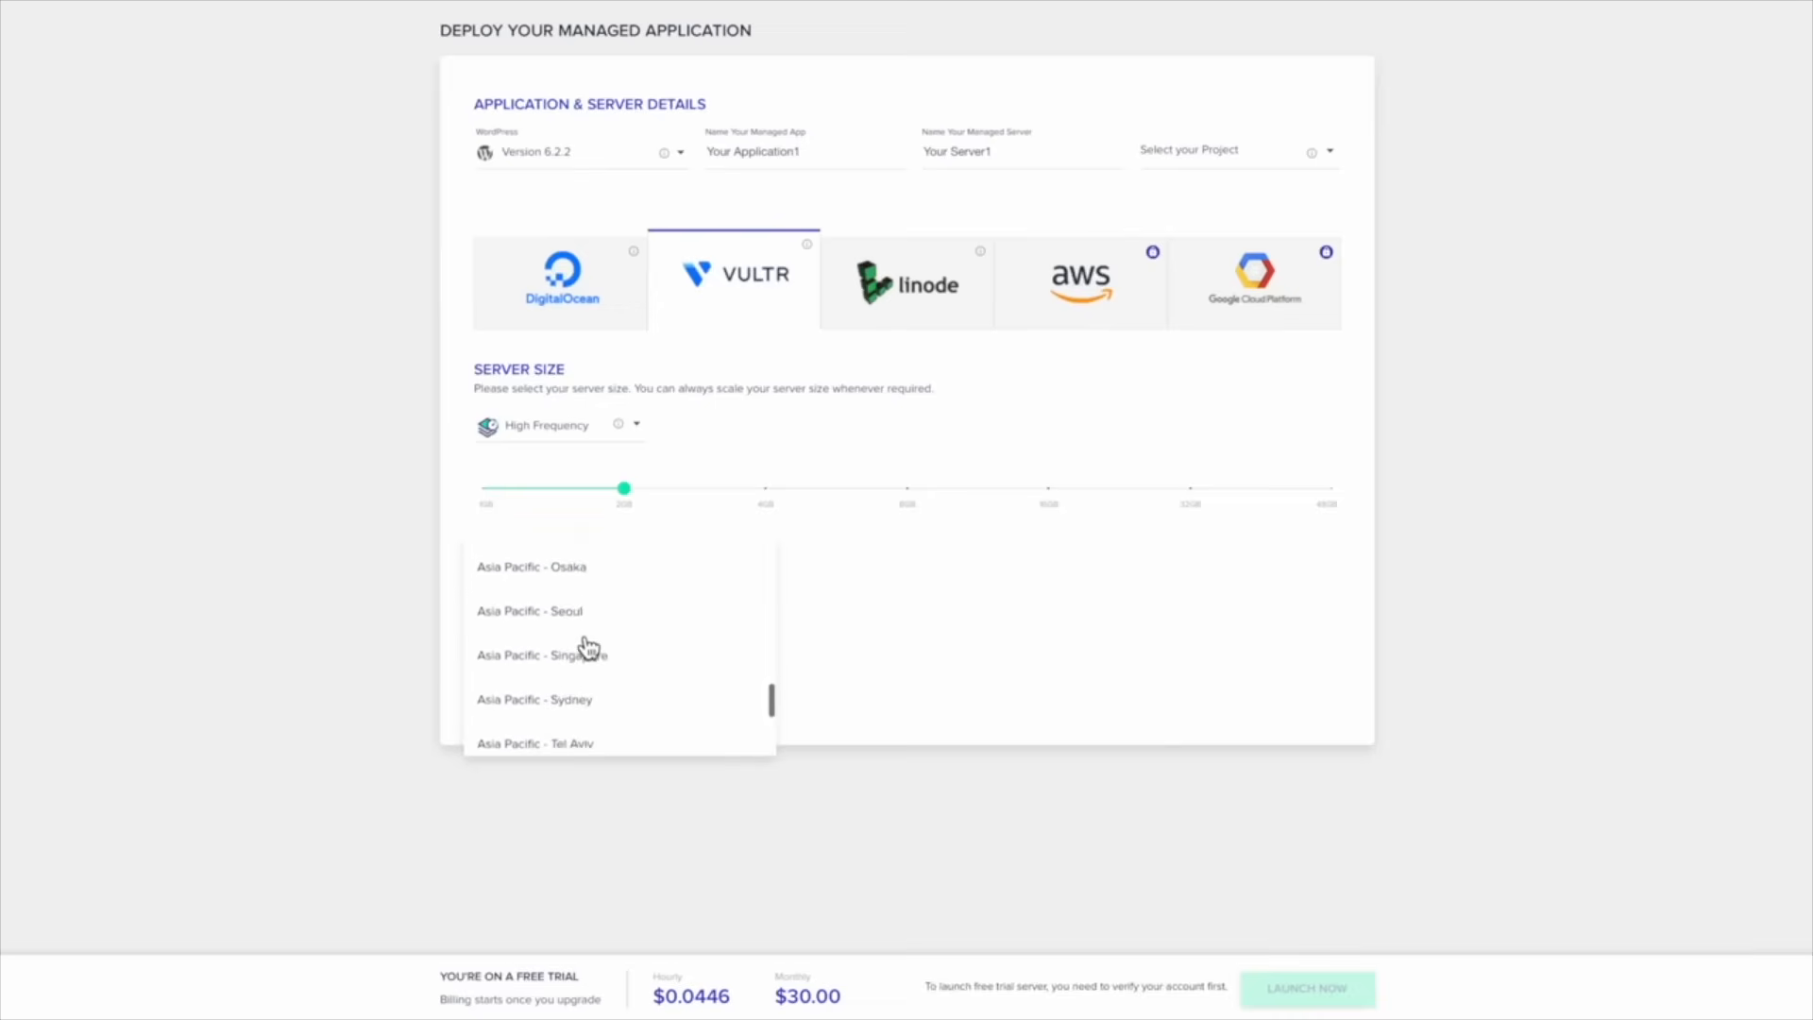
pyautogui.scroll(1, 626, 653)
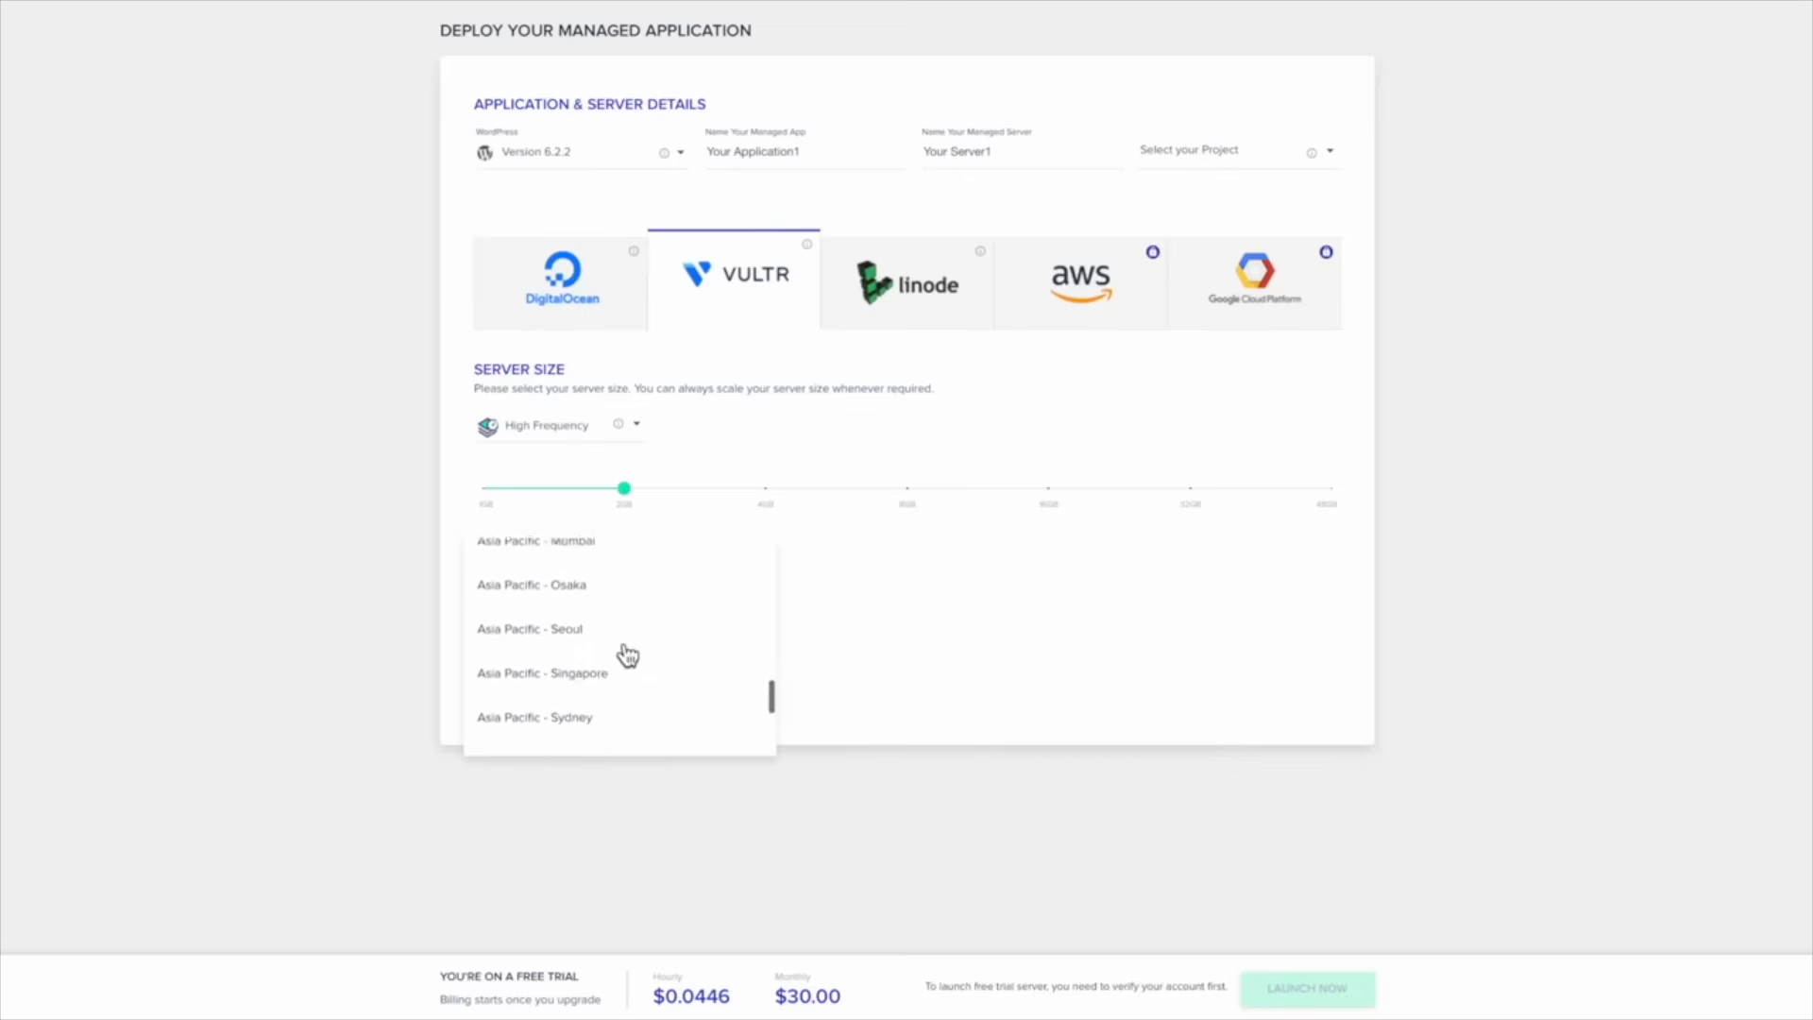
pyautogui.click(627, 650)
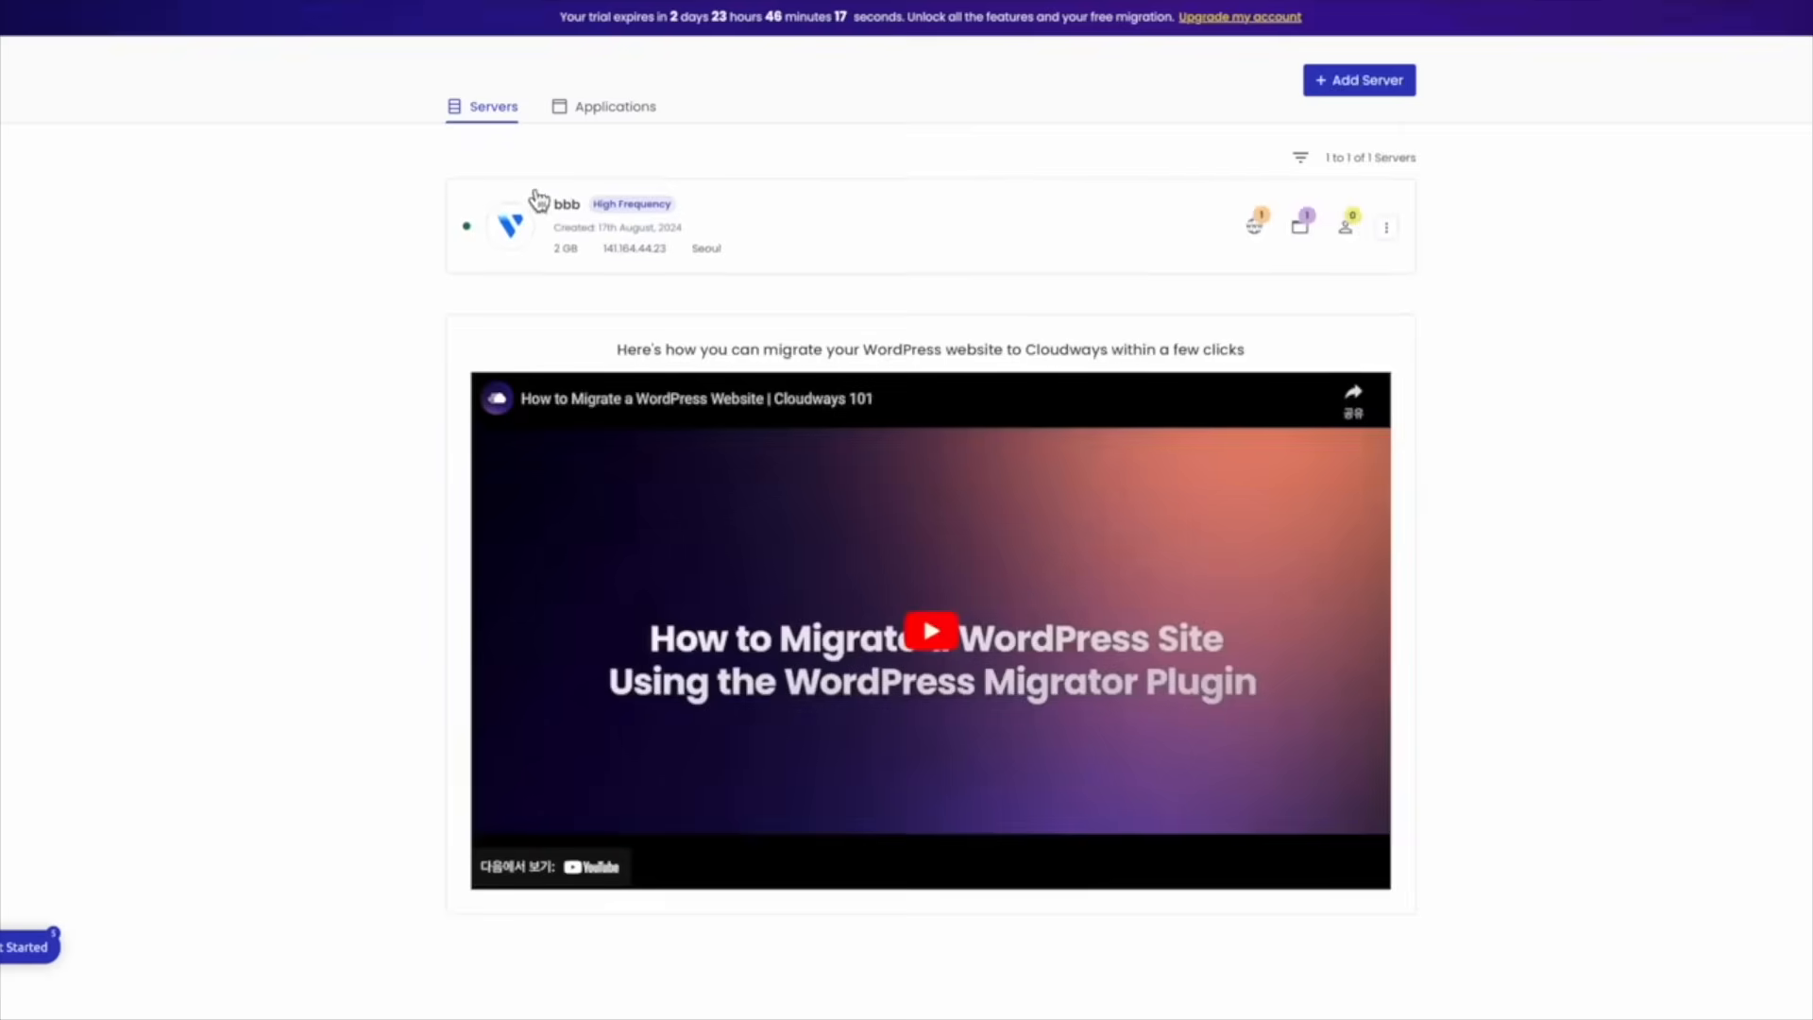
# Switch from the Servers list to the Applications list showing WordPress app aaa on bbb
pyautogui.click(504, 111)
pyautogui.click(629, 112)
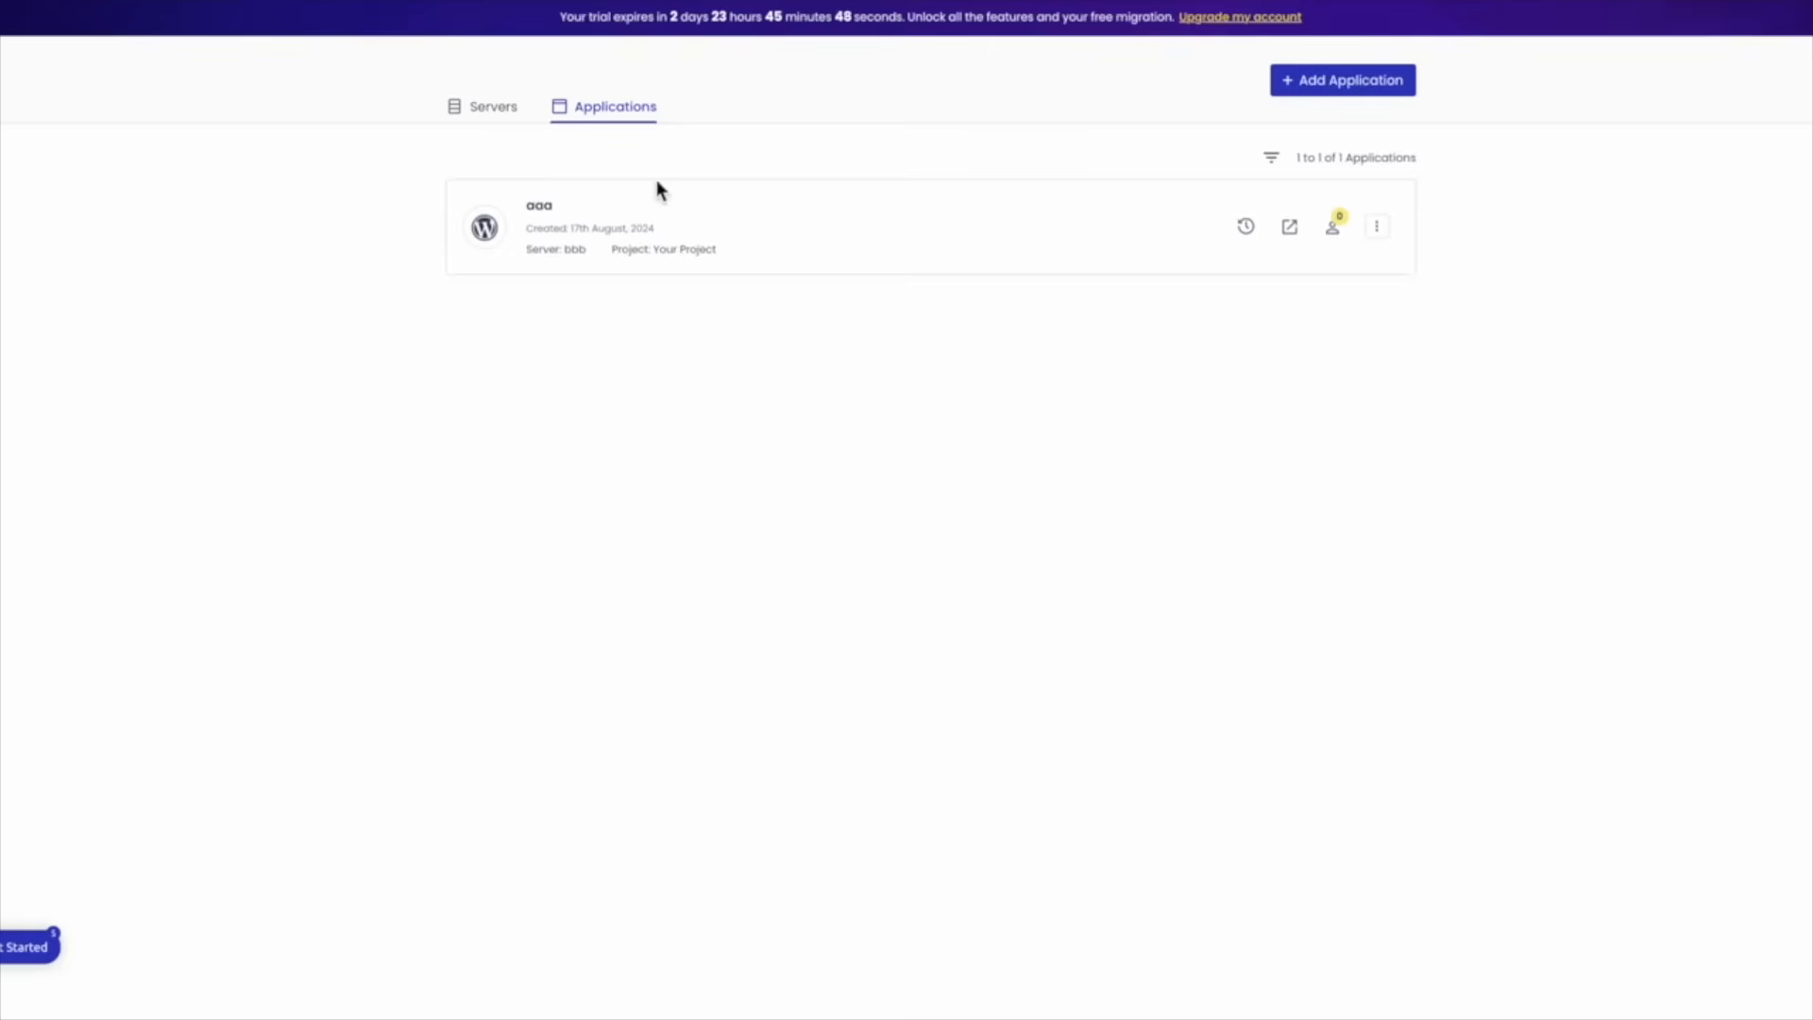
# Flip between the Servers and Applications lists, then open the Payment & Address billing settings
pyautogui.click(493, 109)
pyautogui.click(611, 120)
pyautogui.click(1243, 19)
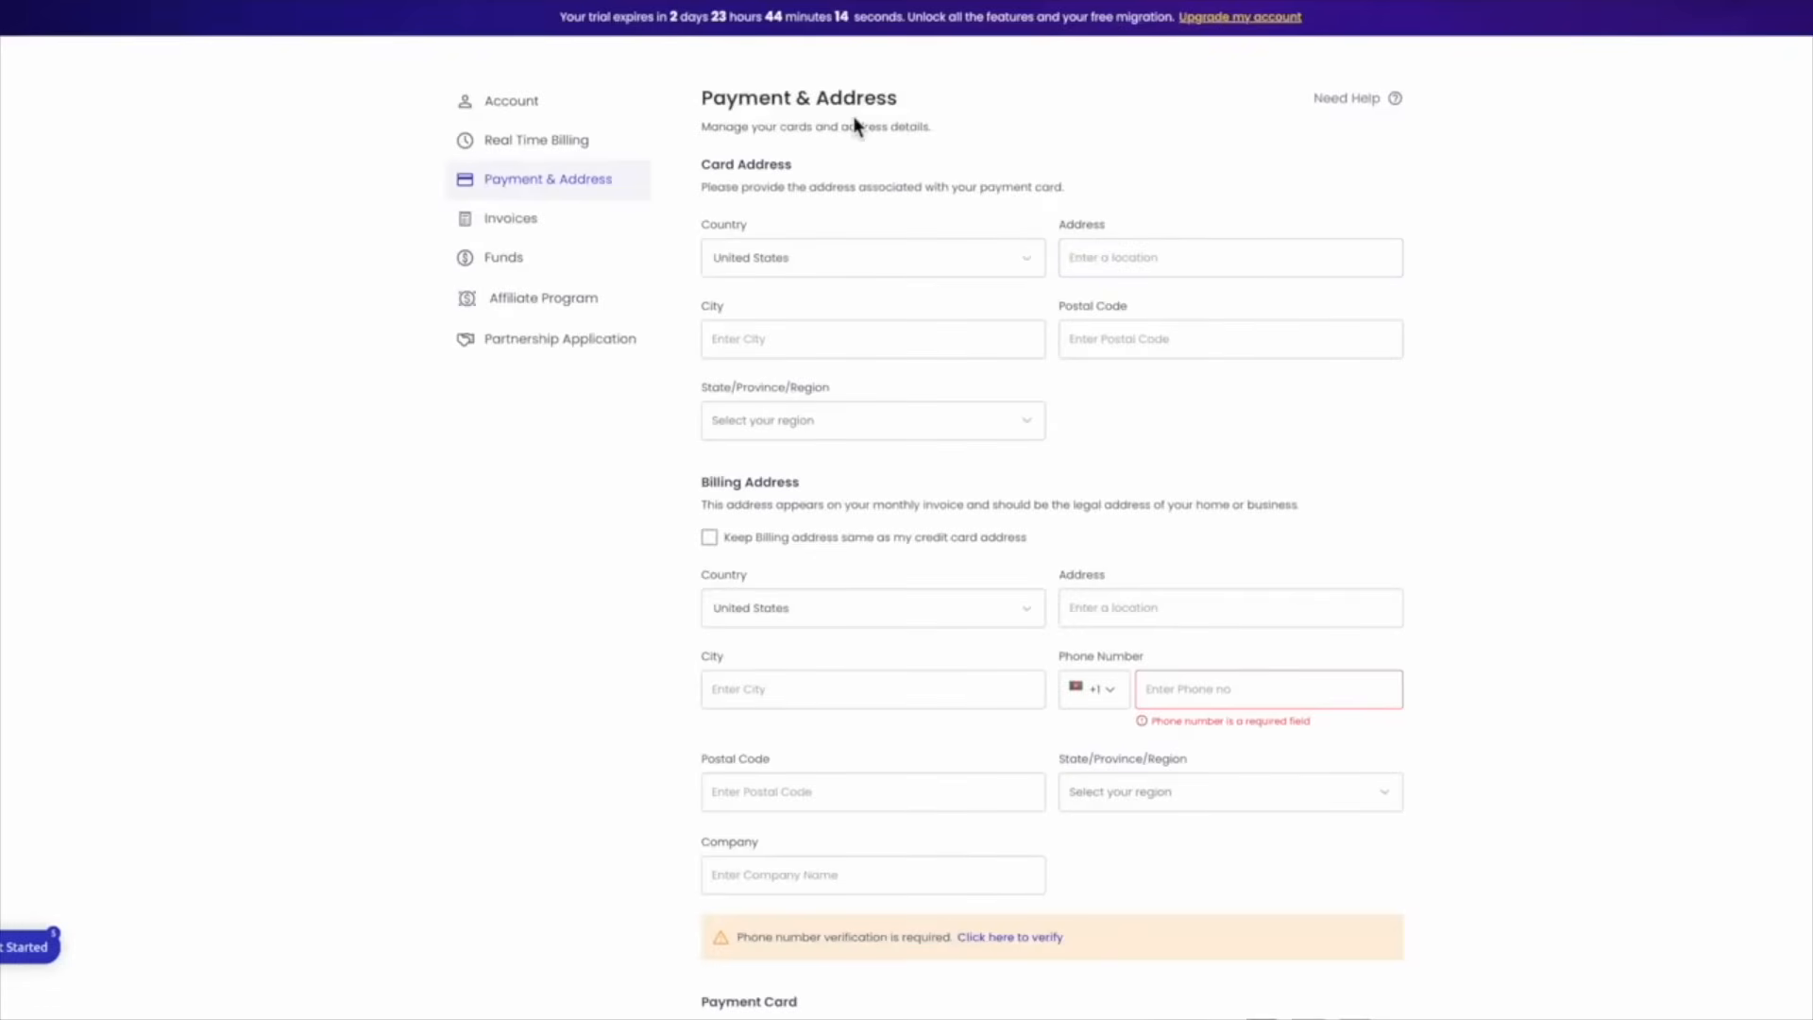
# Choose Korea, Republic of as the card address country
pyautogui.click(770, 258)
pyautogui.write('ko')
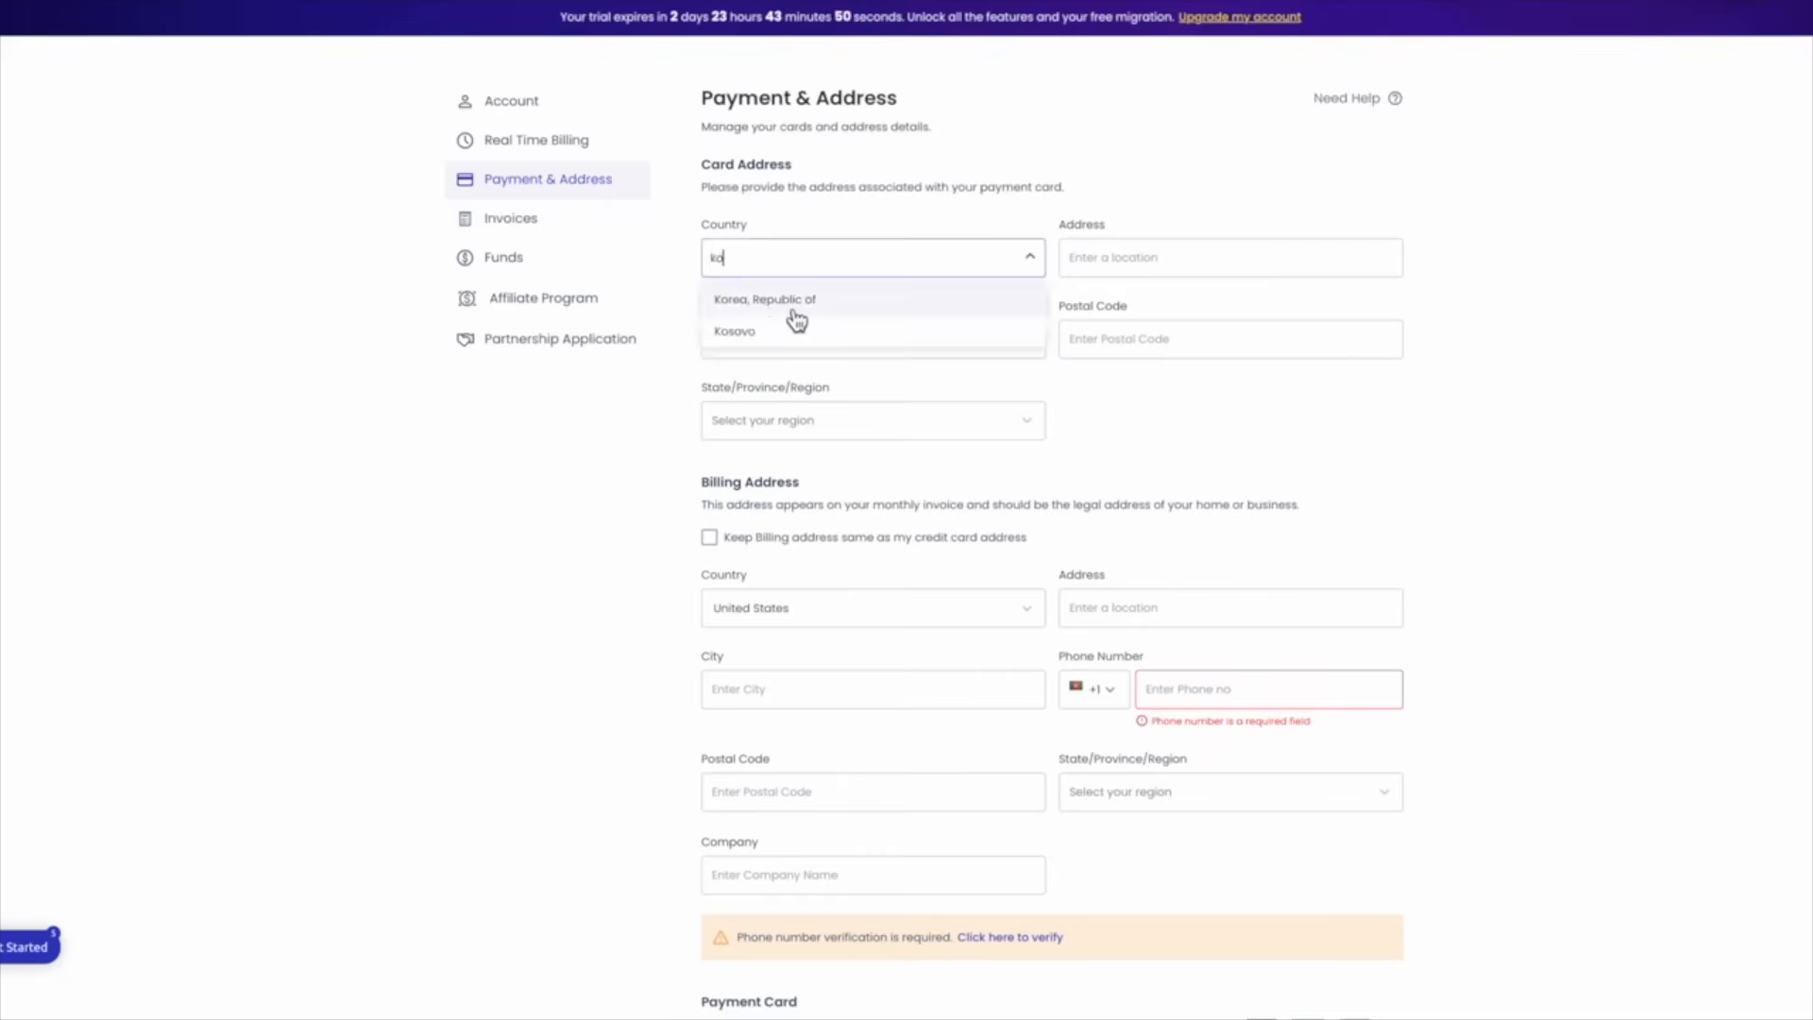
pyautogui.click(796, 304)
# Move through the card Address and Postal Code fields, leaving them empty
pyautogui.click(1109, 258)
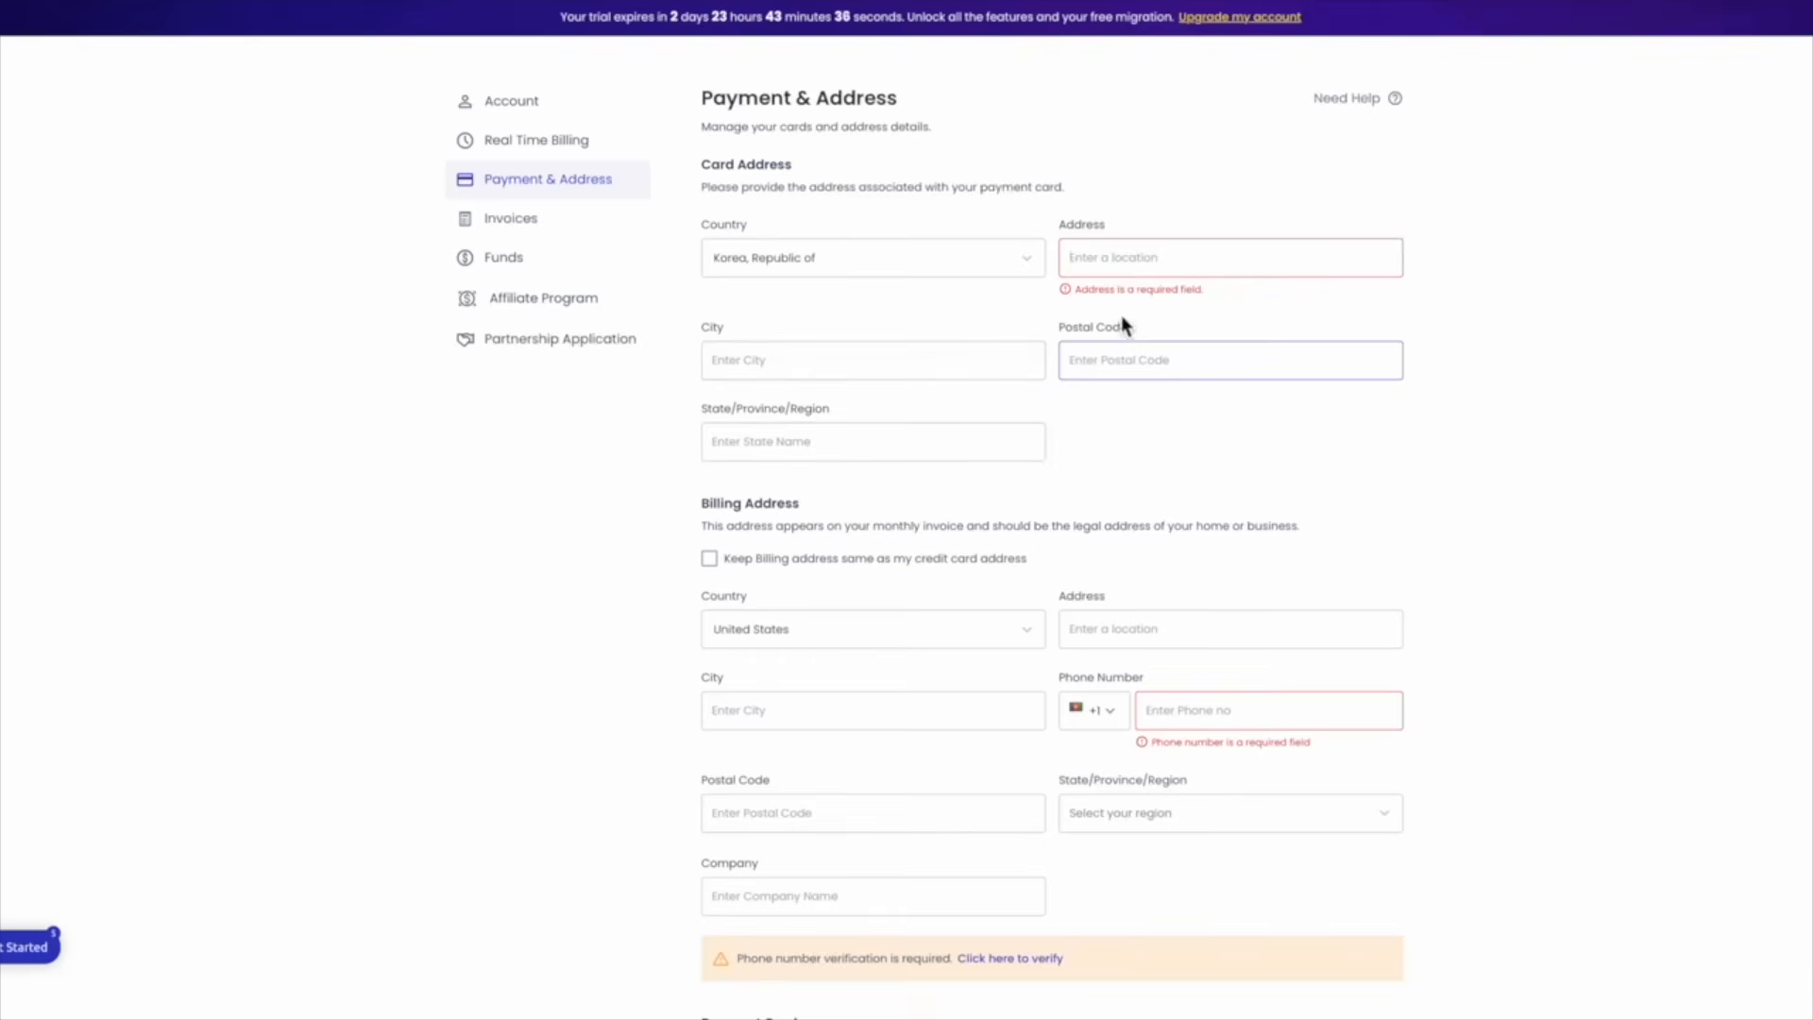
pyautogui.click(1119, 357)
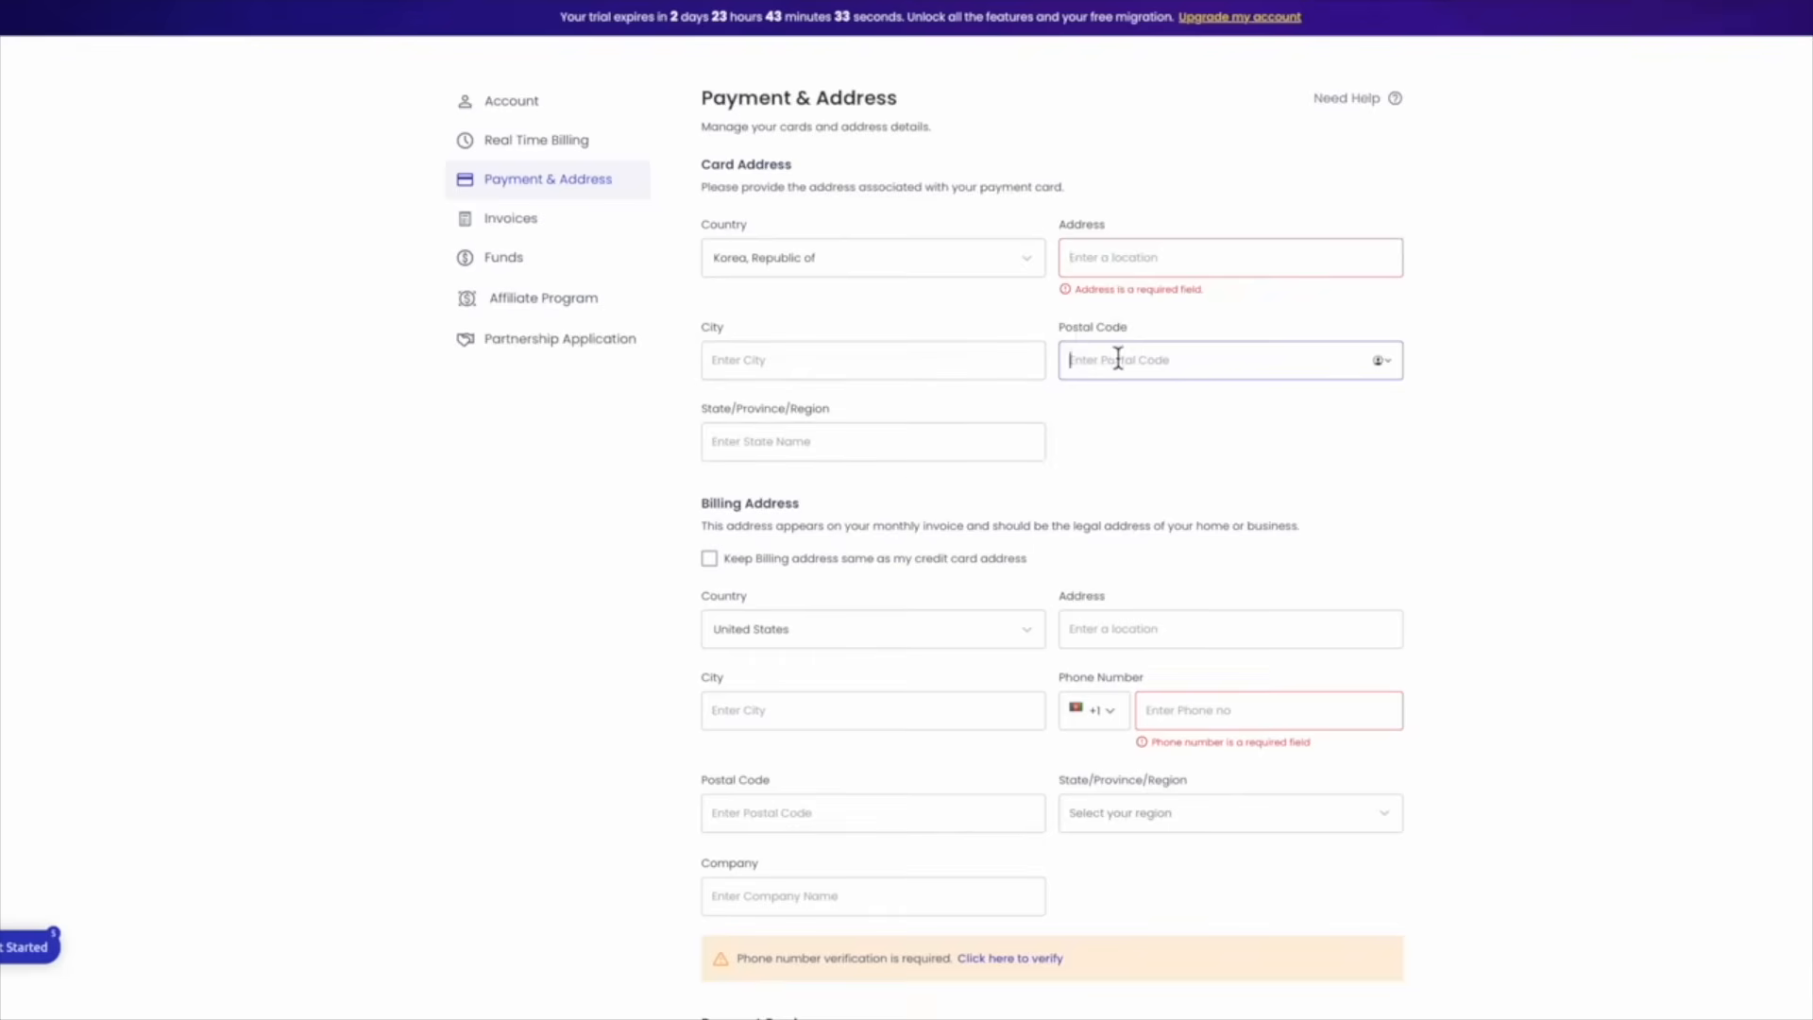
pyautogui.click(1062, 328)
pyautogui.moveTo(1061, 333); pyautogui.dragTo(1130, 334)
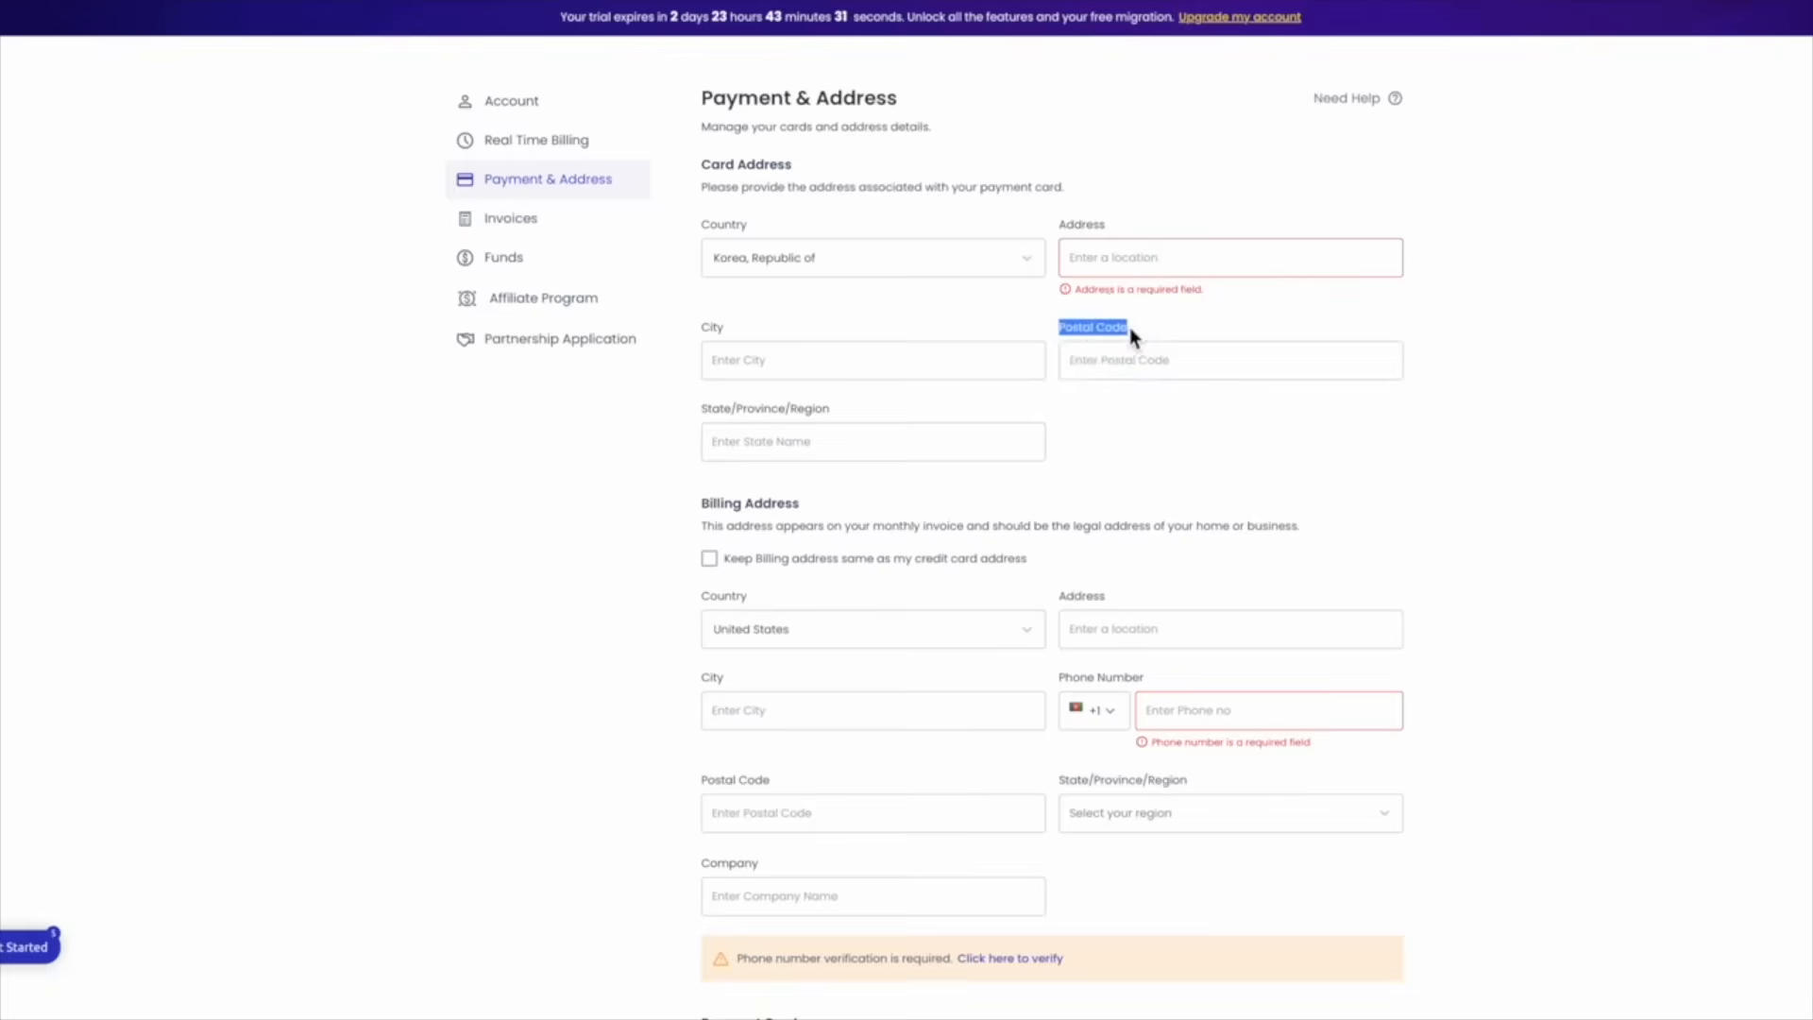
pyautogui.click(1142, 325)
pyautogui.moveTo(1064, 332); pyautogui.dragTo(1153, 324)
pyautogui.click(1153, 326)
pyautogui.click(1077, 365)
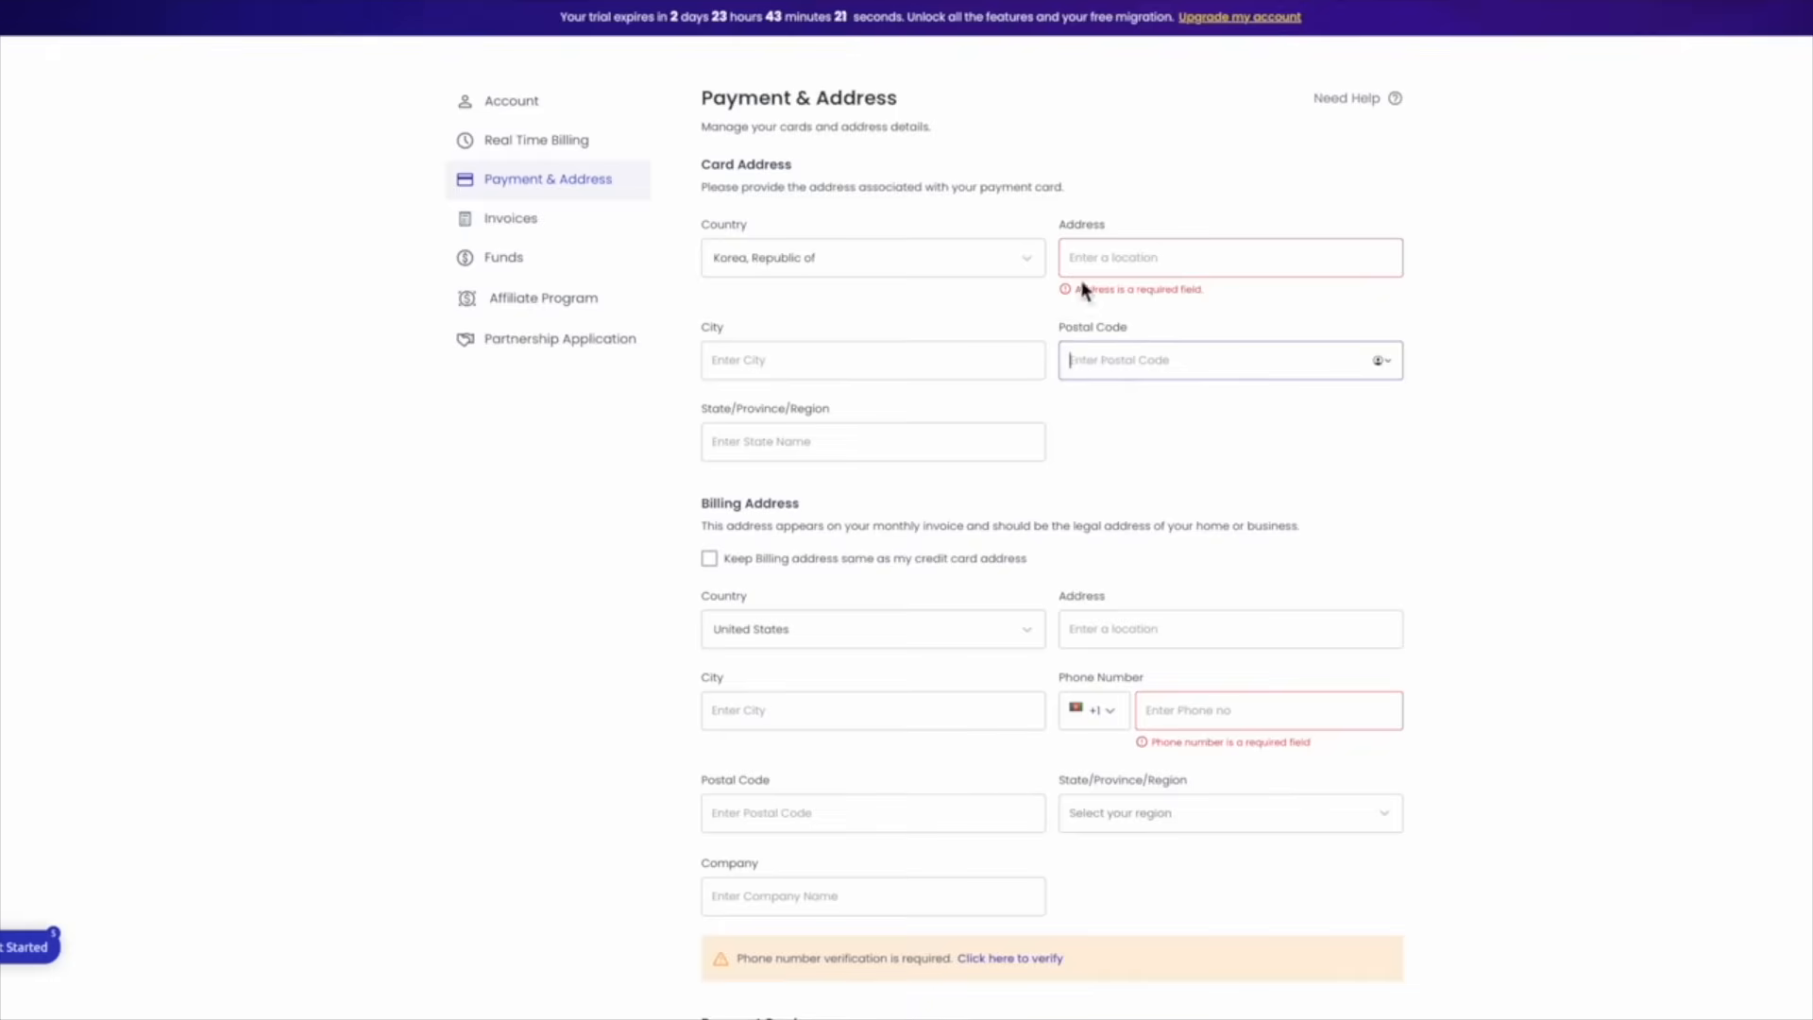
# Move through the card Address, City and State fields so empty required fields get flagged
pyautogui.click(1095, 258)
pyautogui.click(717, 348)
pyautogui.click(750, 444)
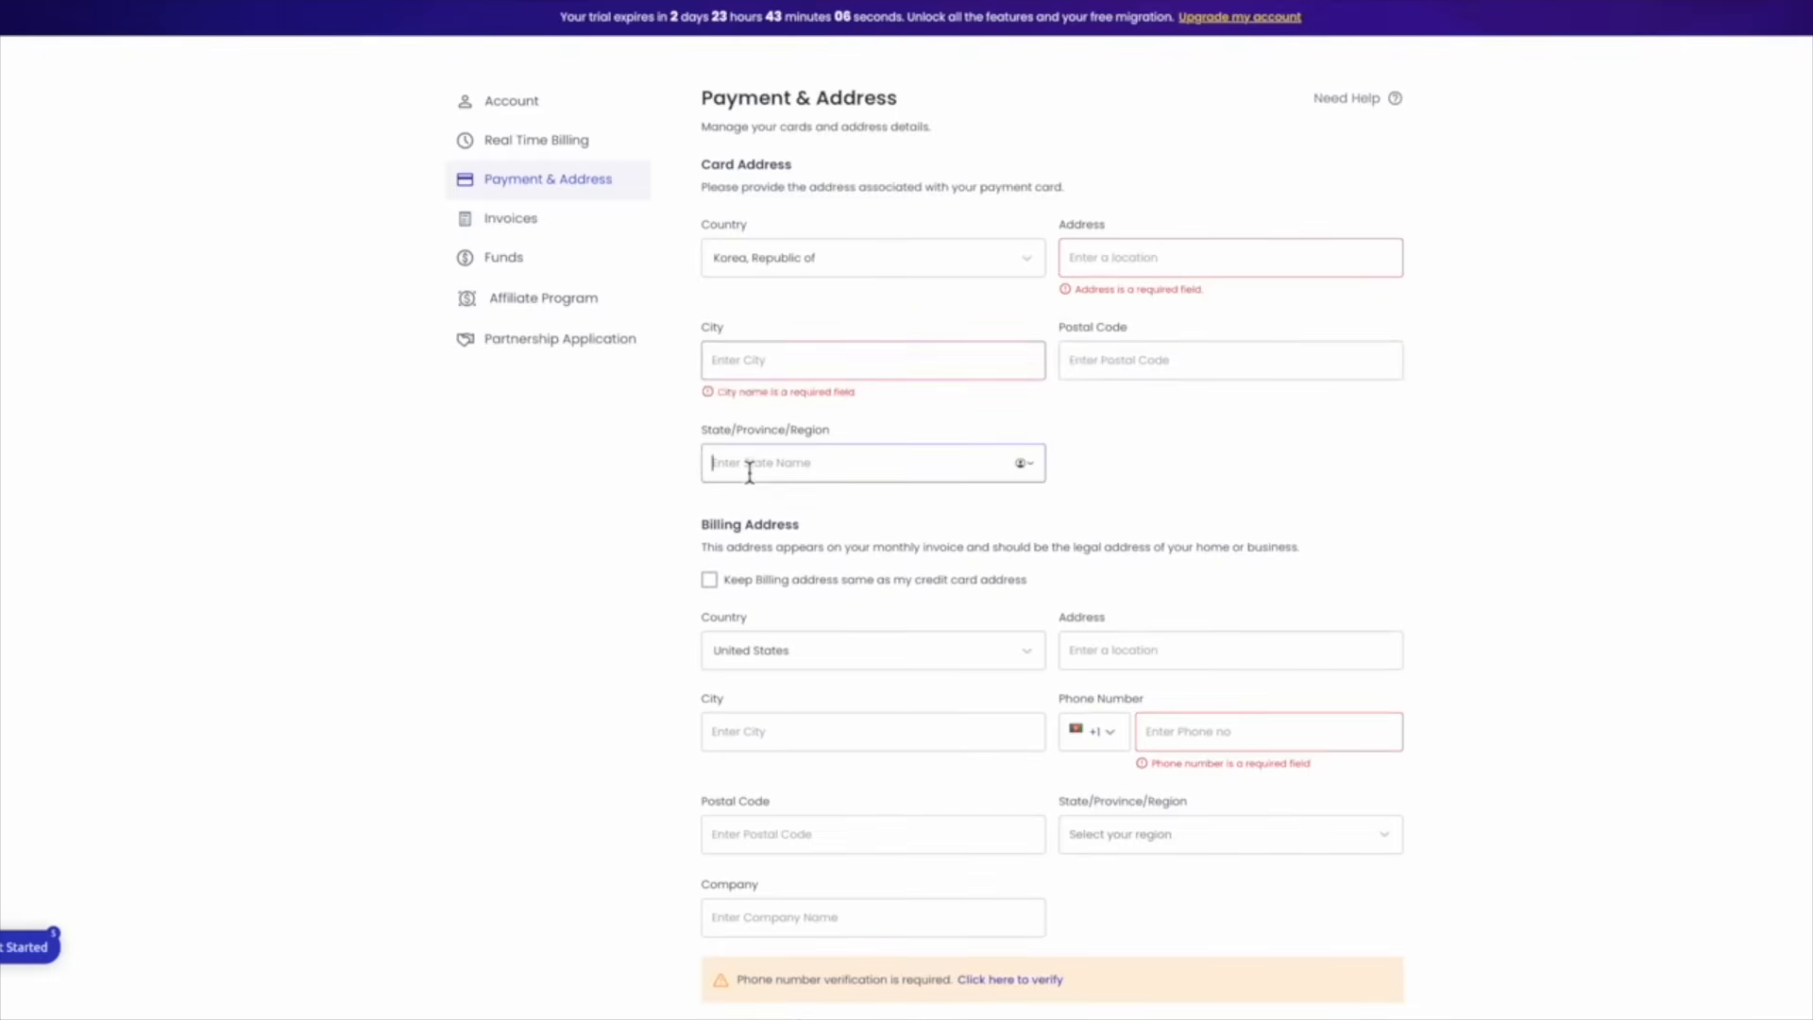
pyautogui.click(773, 370)
pyautogui.click(1077, 259)
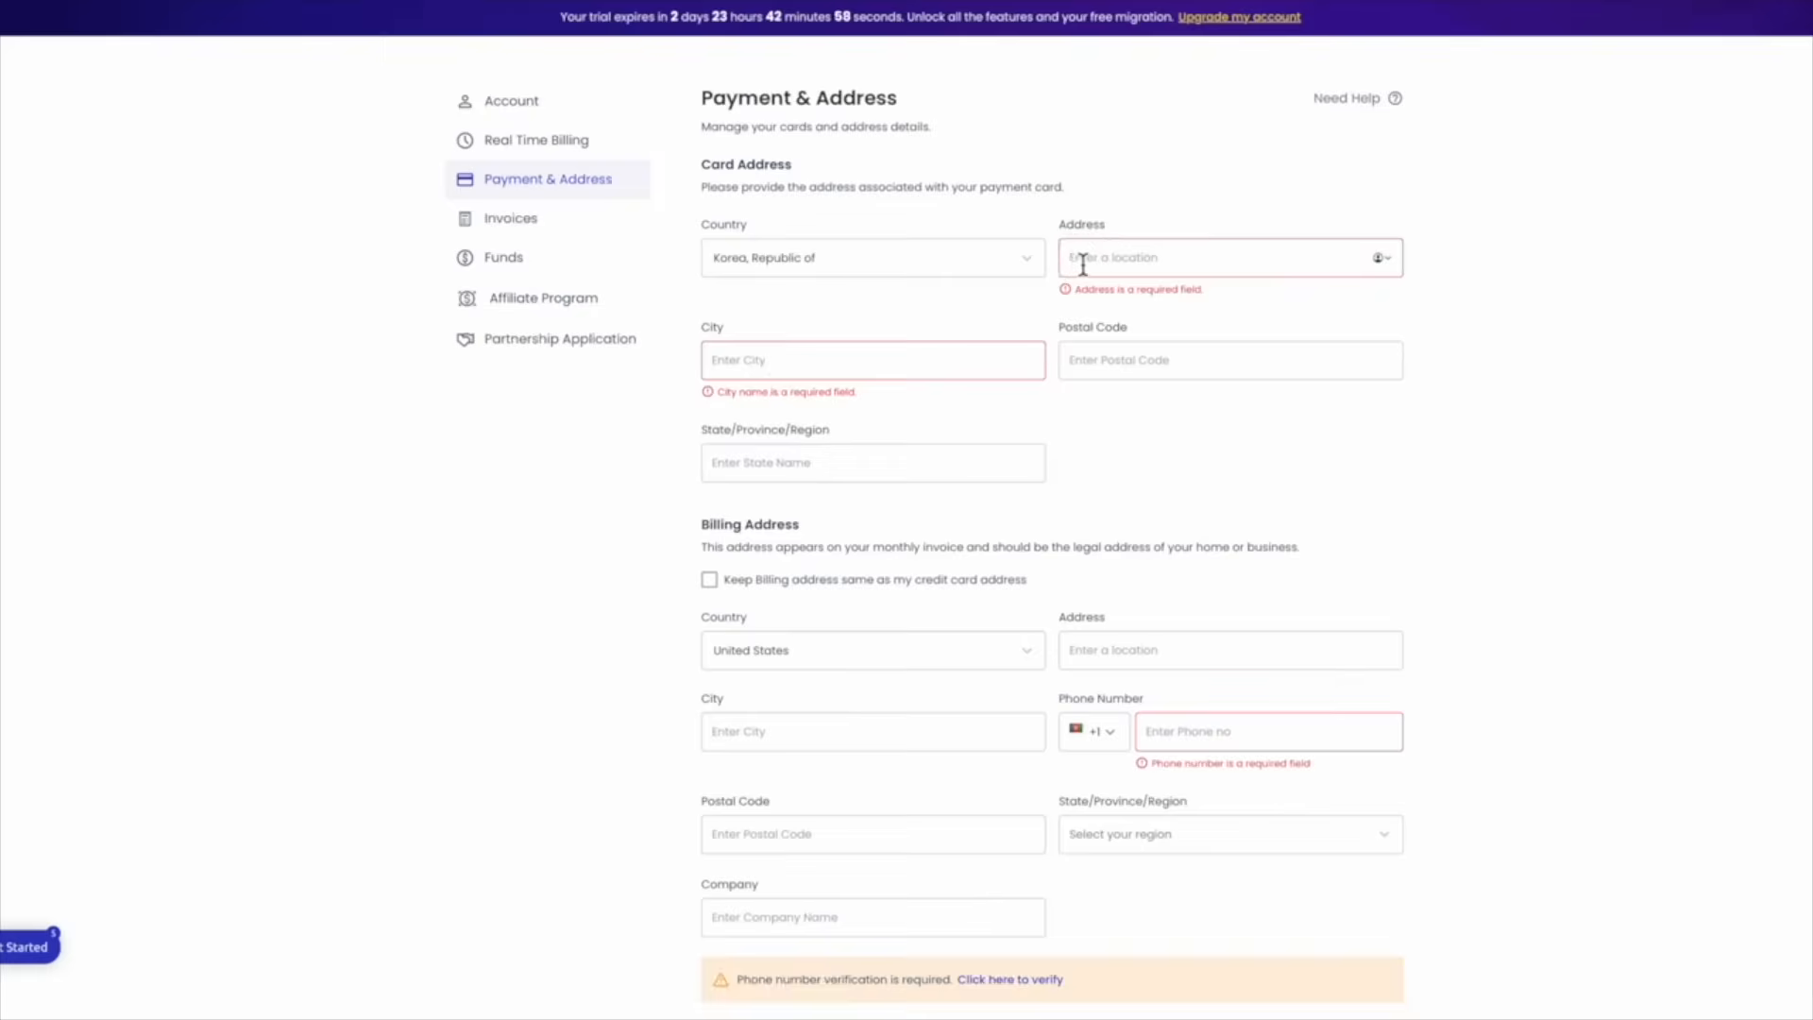
# Scroll to Billing Address and move through its City, State, Postal Code and Address fields
pyautogui.scroll(-2, 1083, 264)
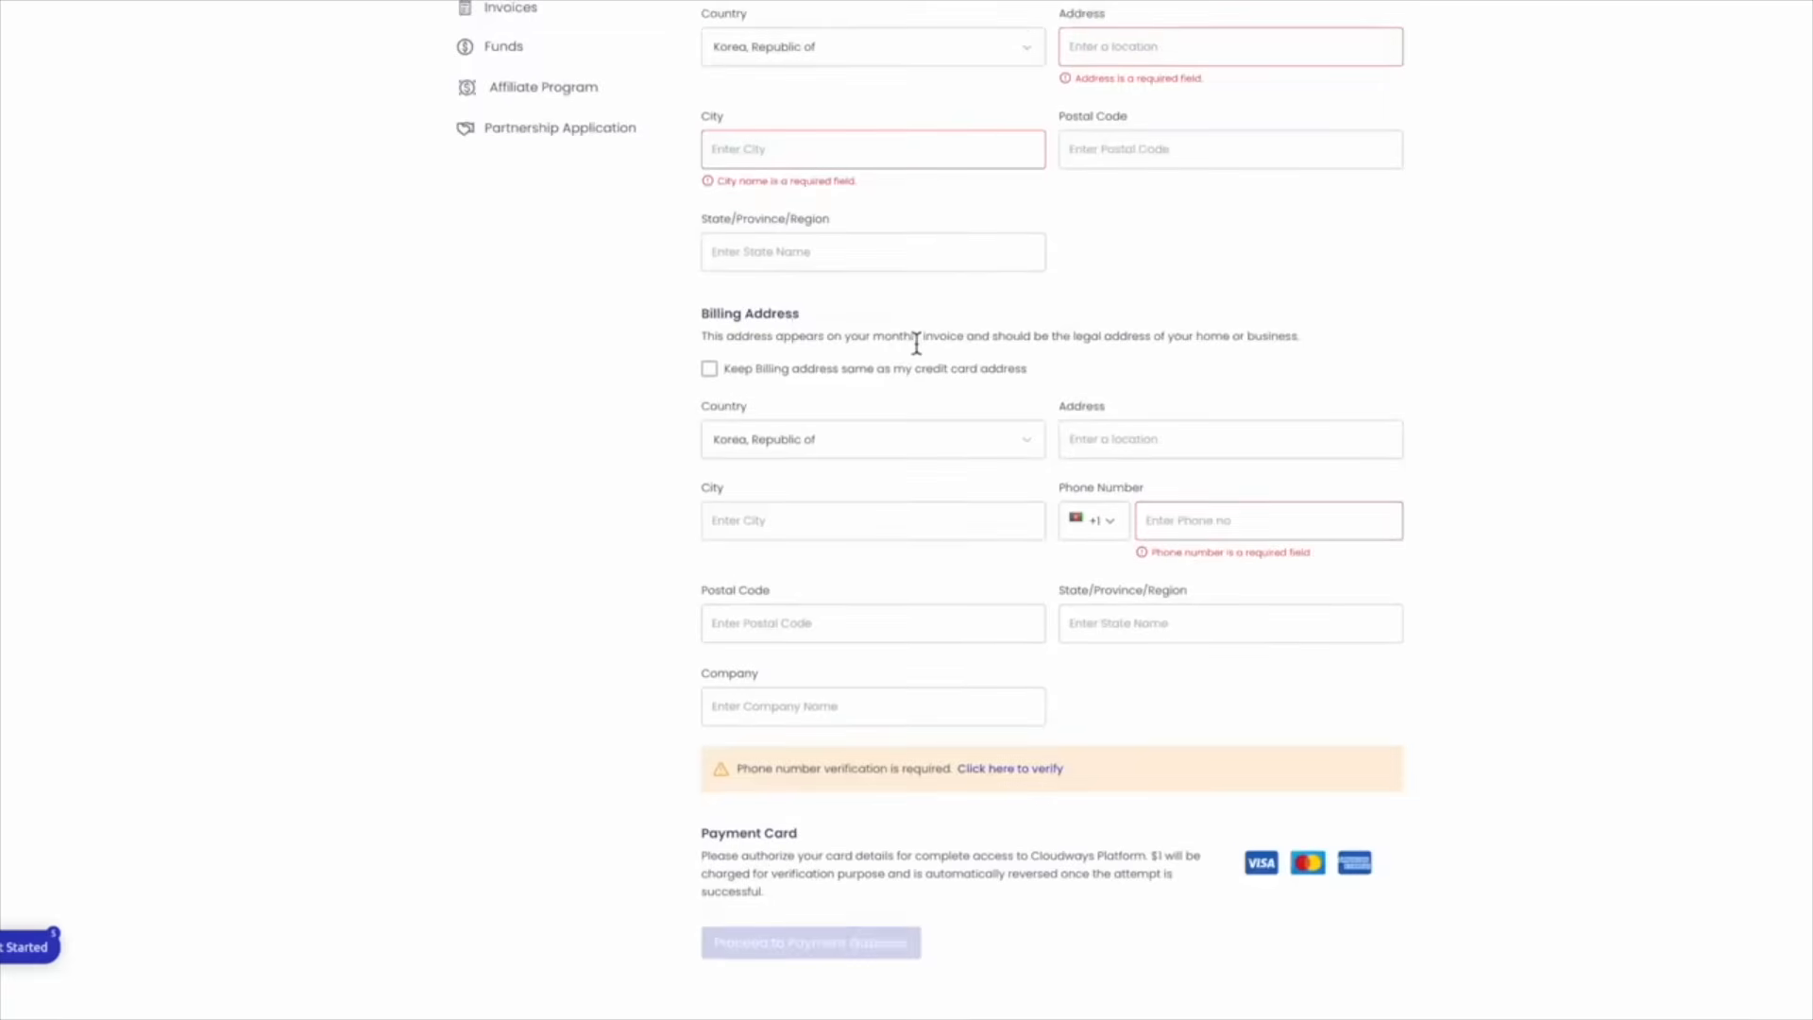
pyautogui.scroll(-1, 932, 444)
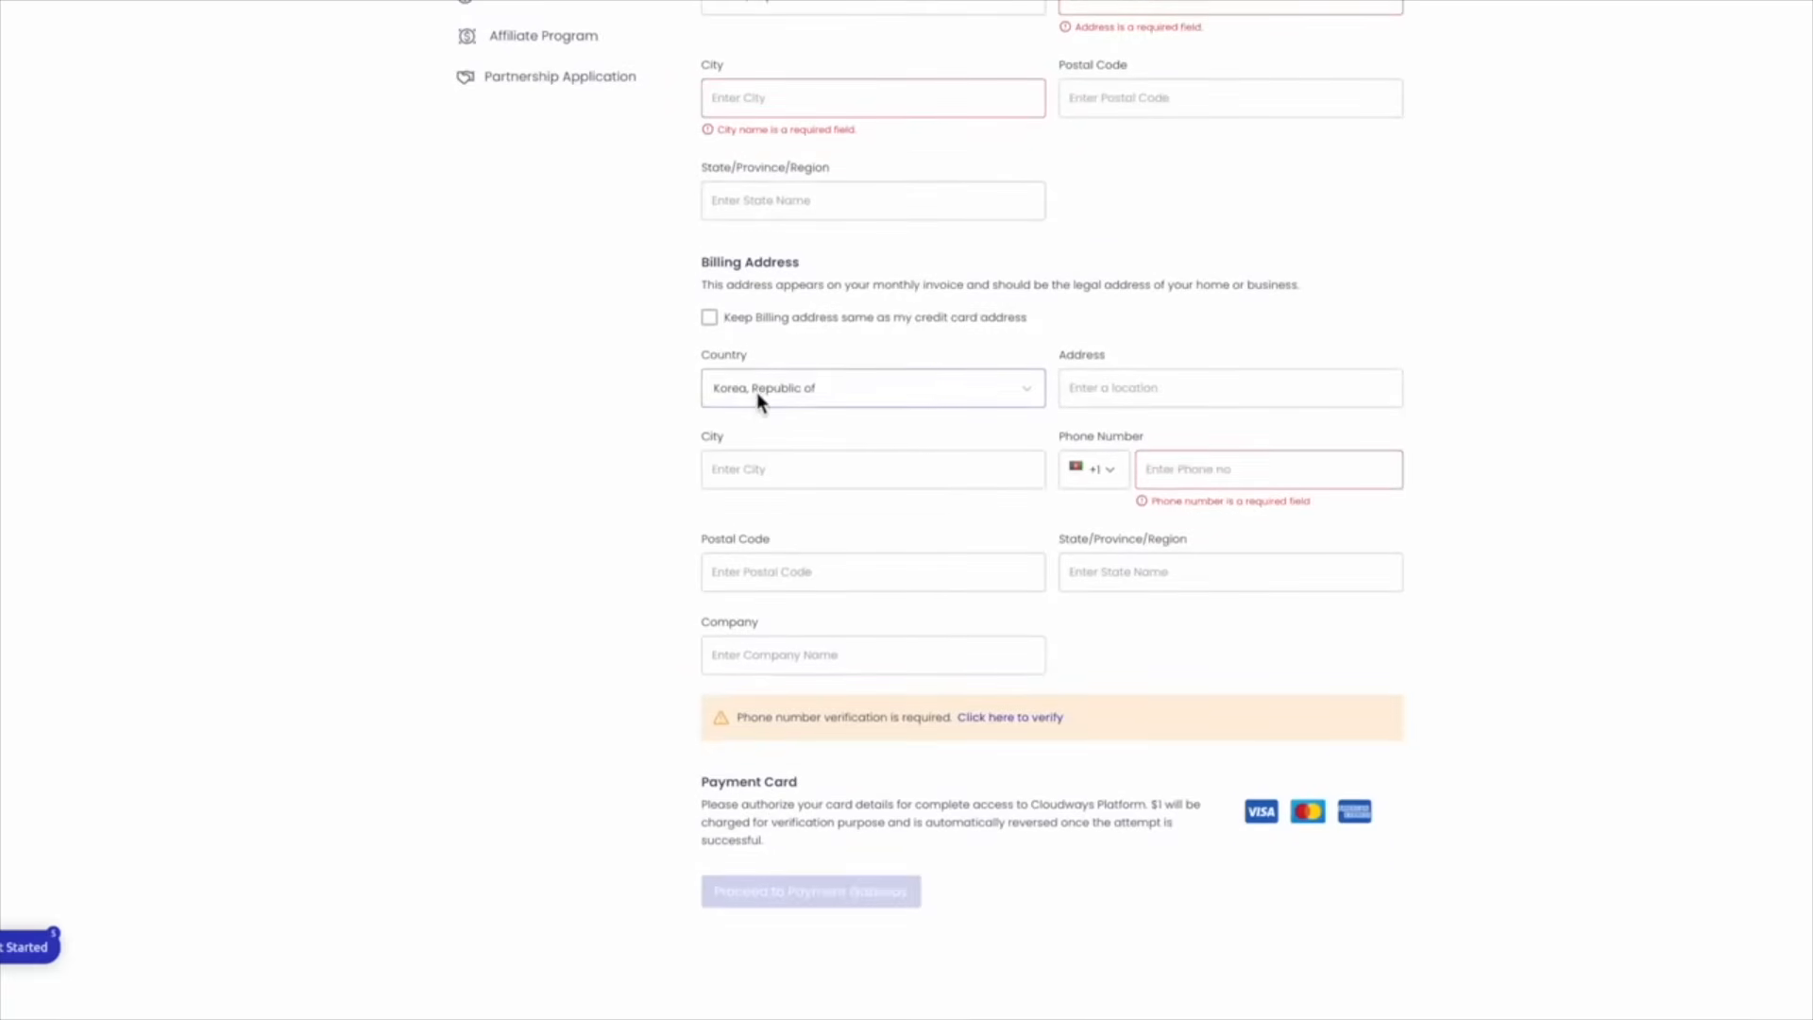
pyautogui.click(797, 480)
pyautogui.click(1096, 578)
pyautogui.click(810, 576)
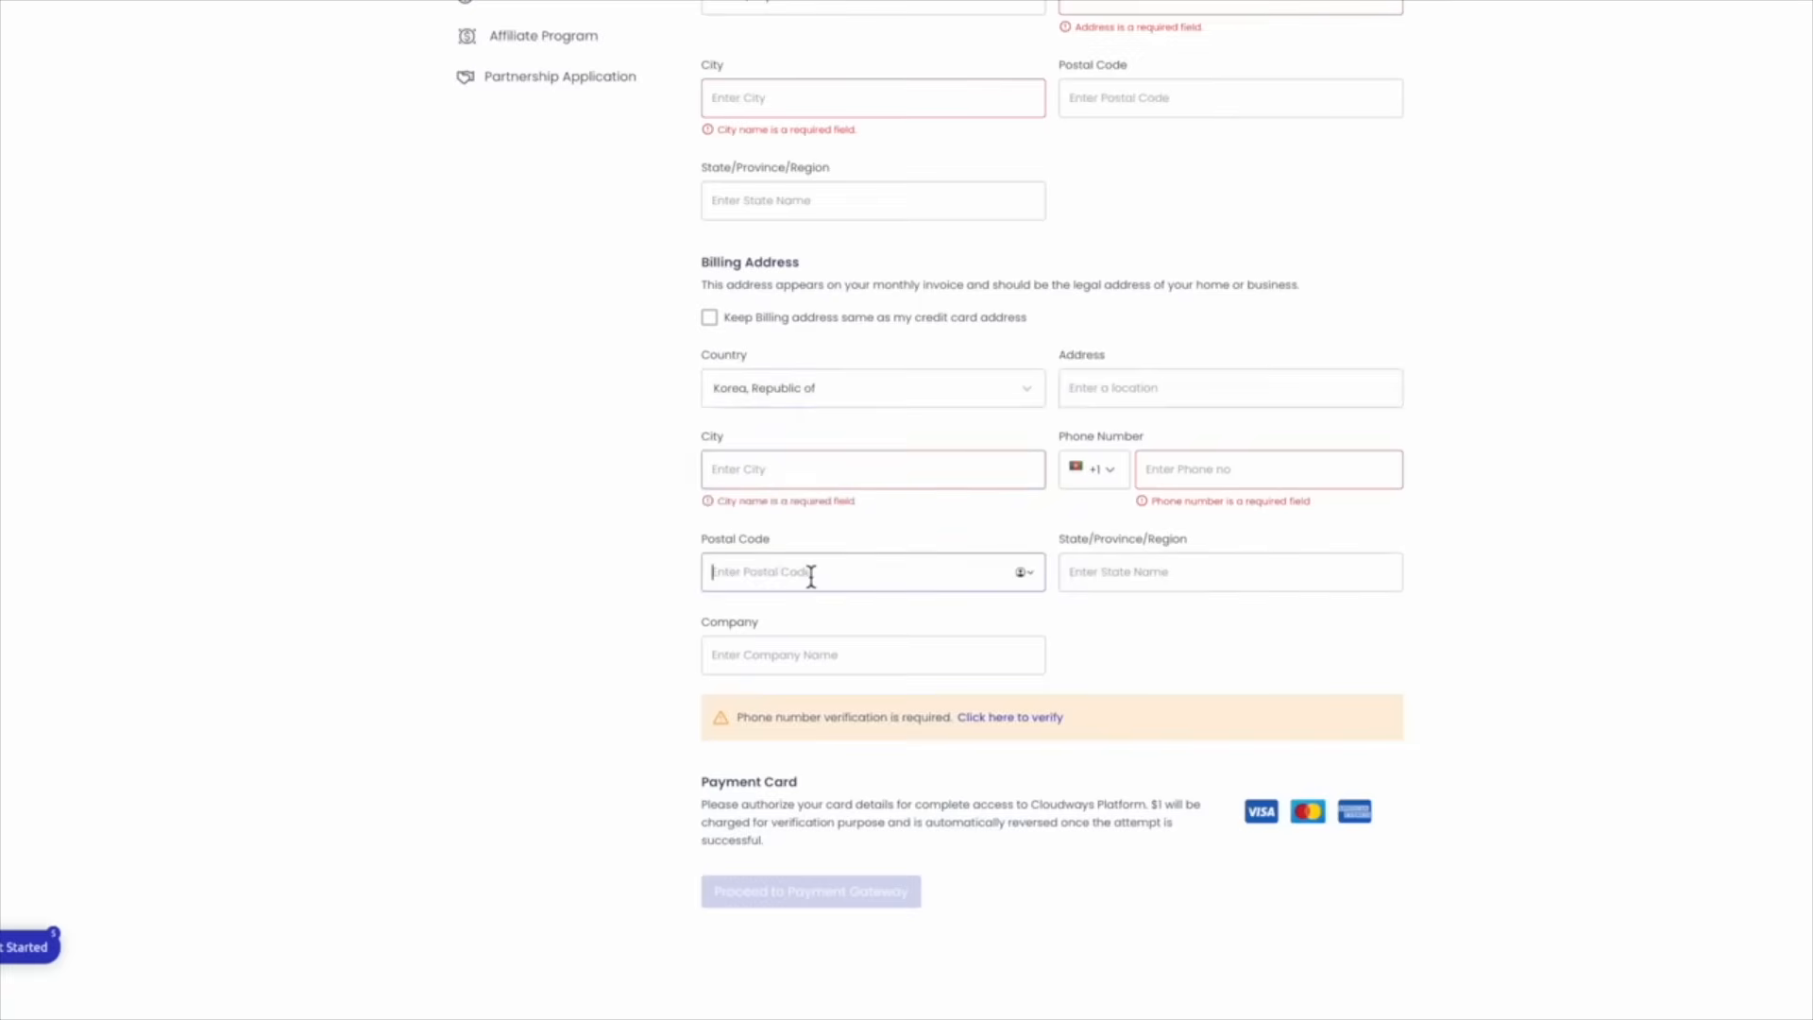
pyautogui.click(1068, 391)
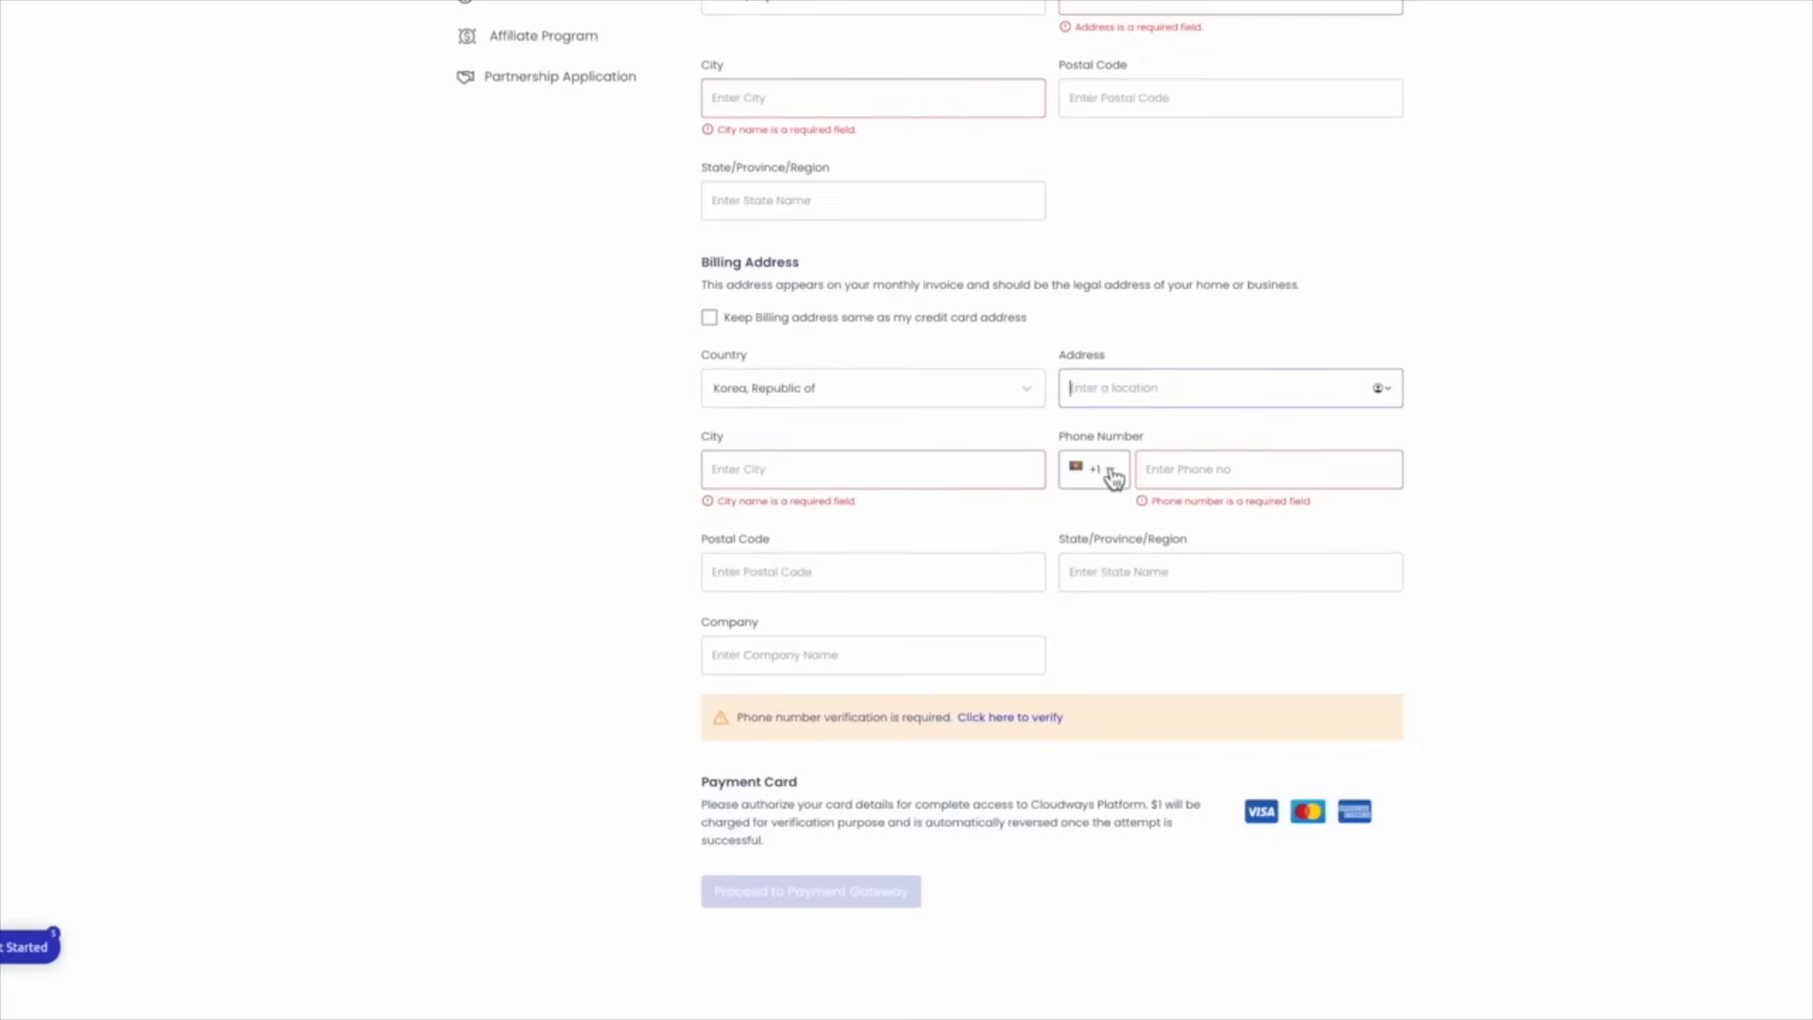
# Open the phone country-code list, focus the phone number field, then close the list
pyautogui.click(1108, 472)
pyautogui.scroll(-20, 1125, 713)
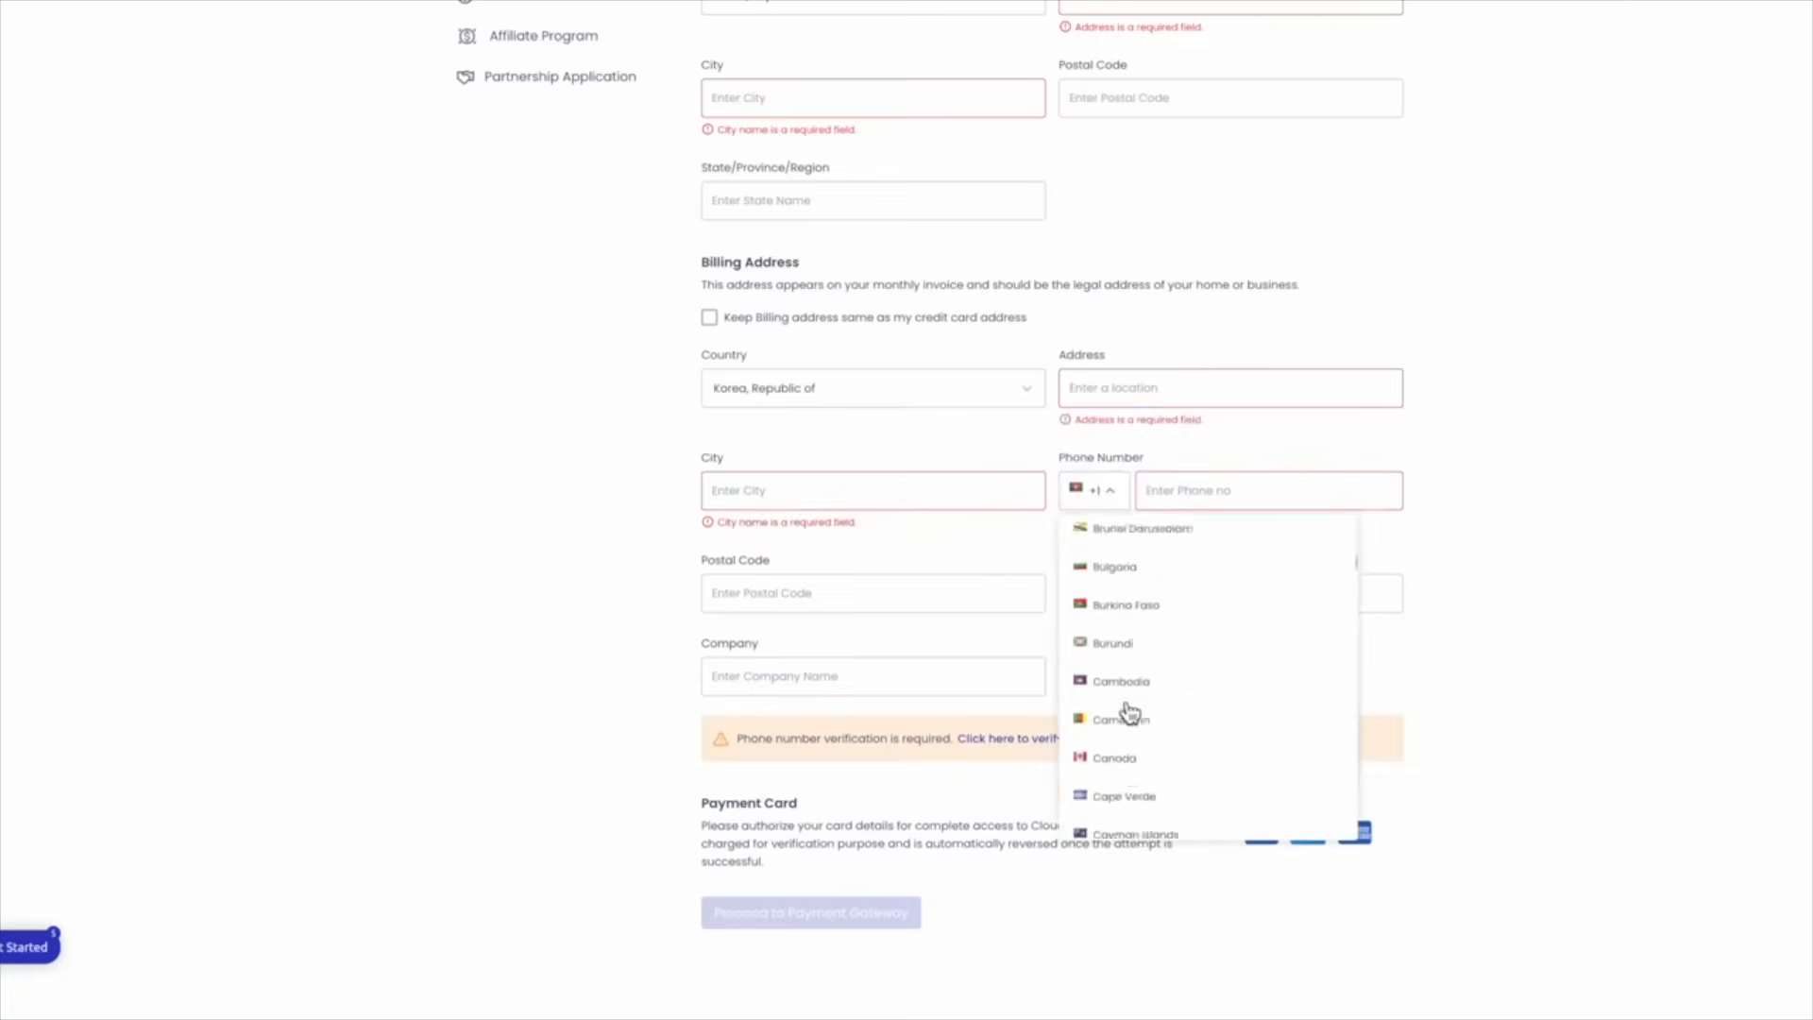
pyautogui.scroll(1, 1115, 591)
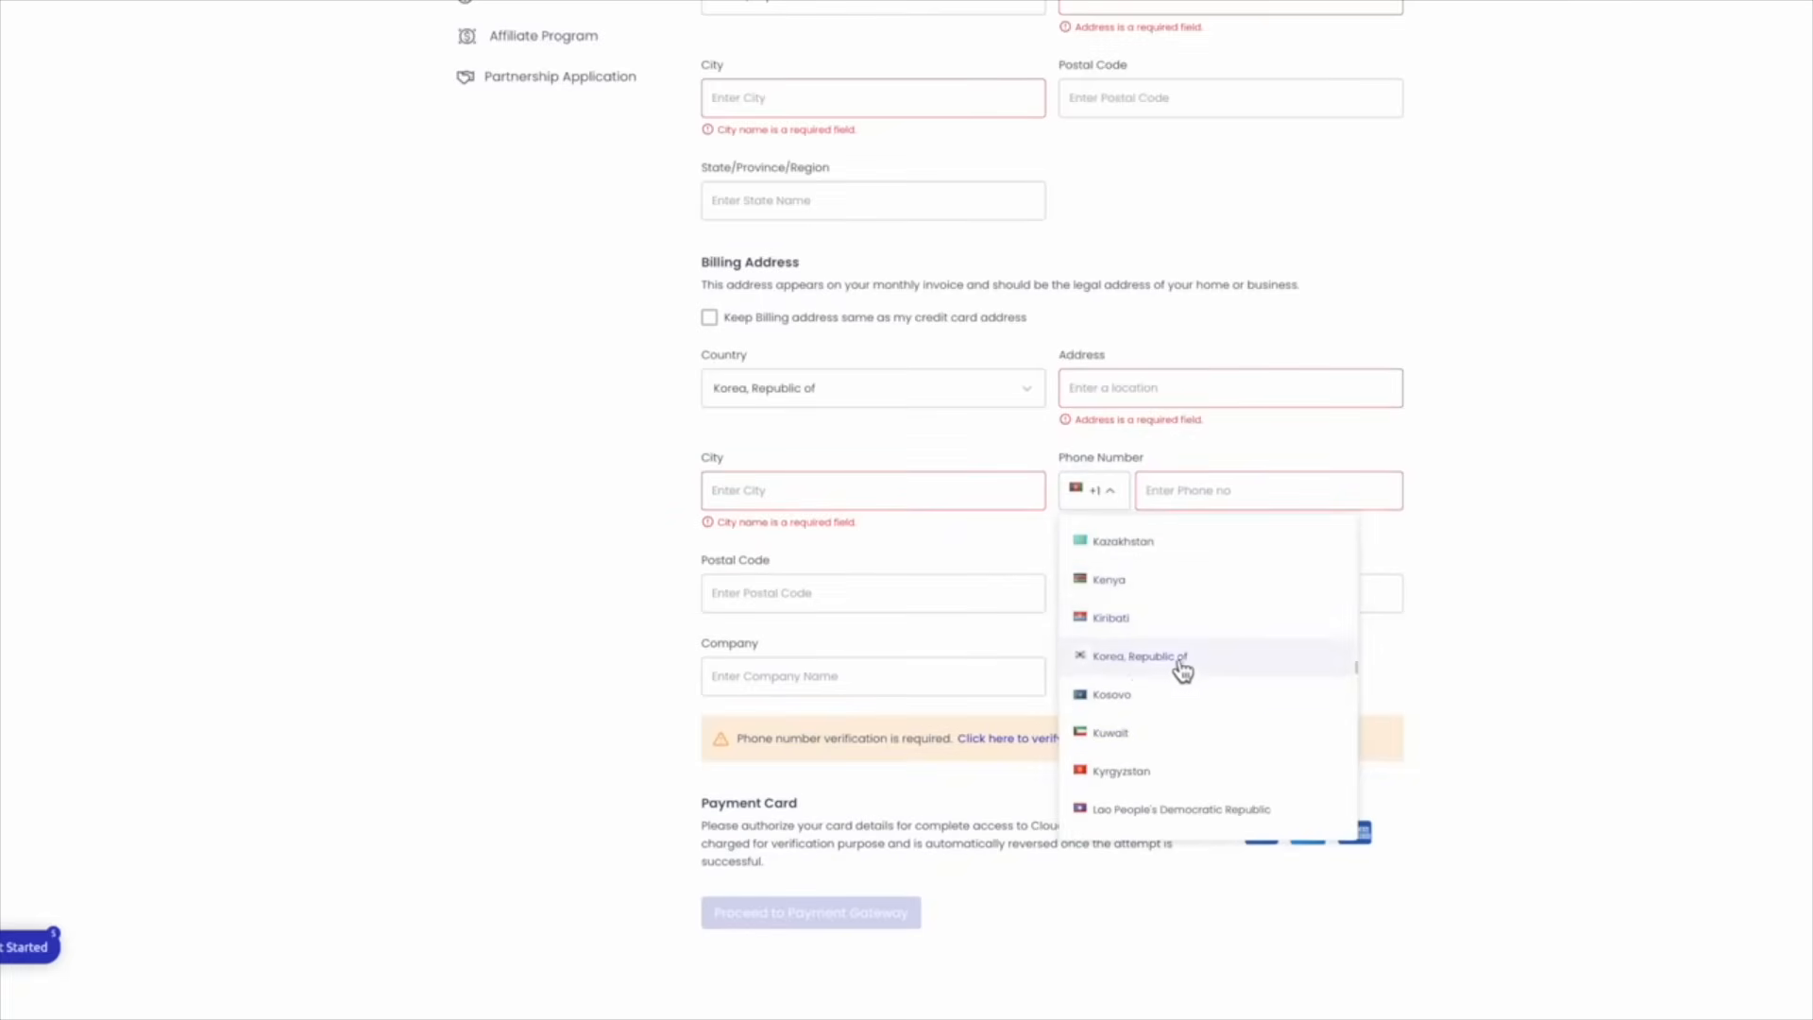
pyautogui.click(1196, 487)
pyautogui.click(1527, 518)
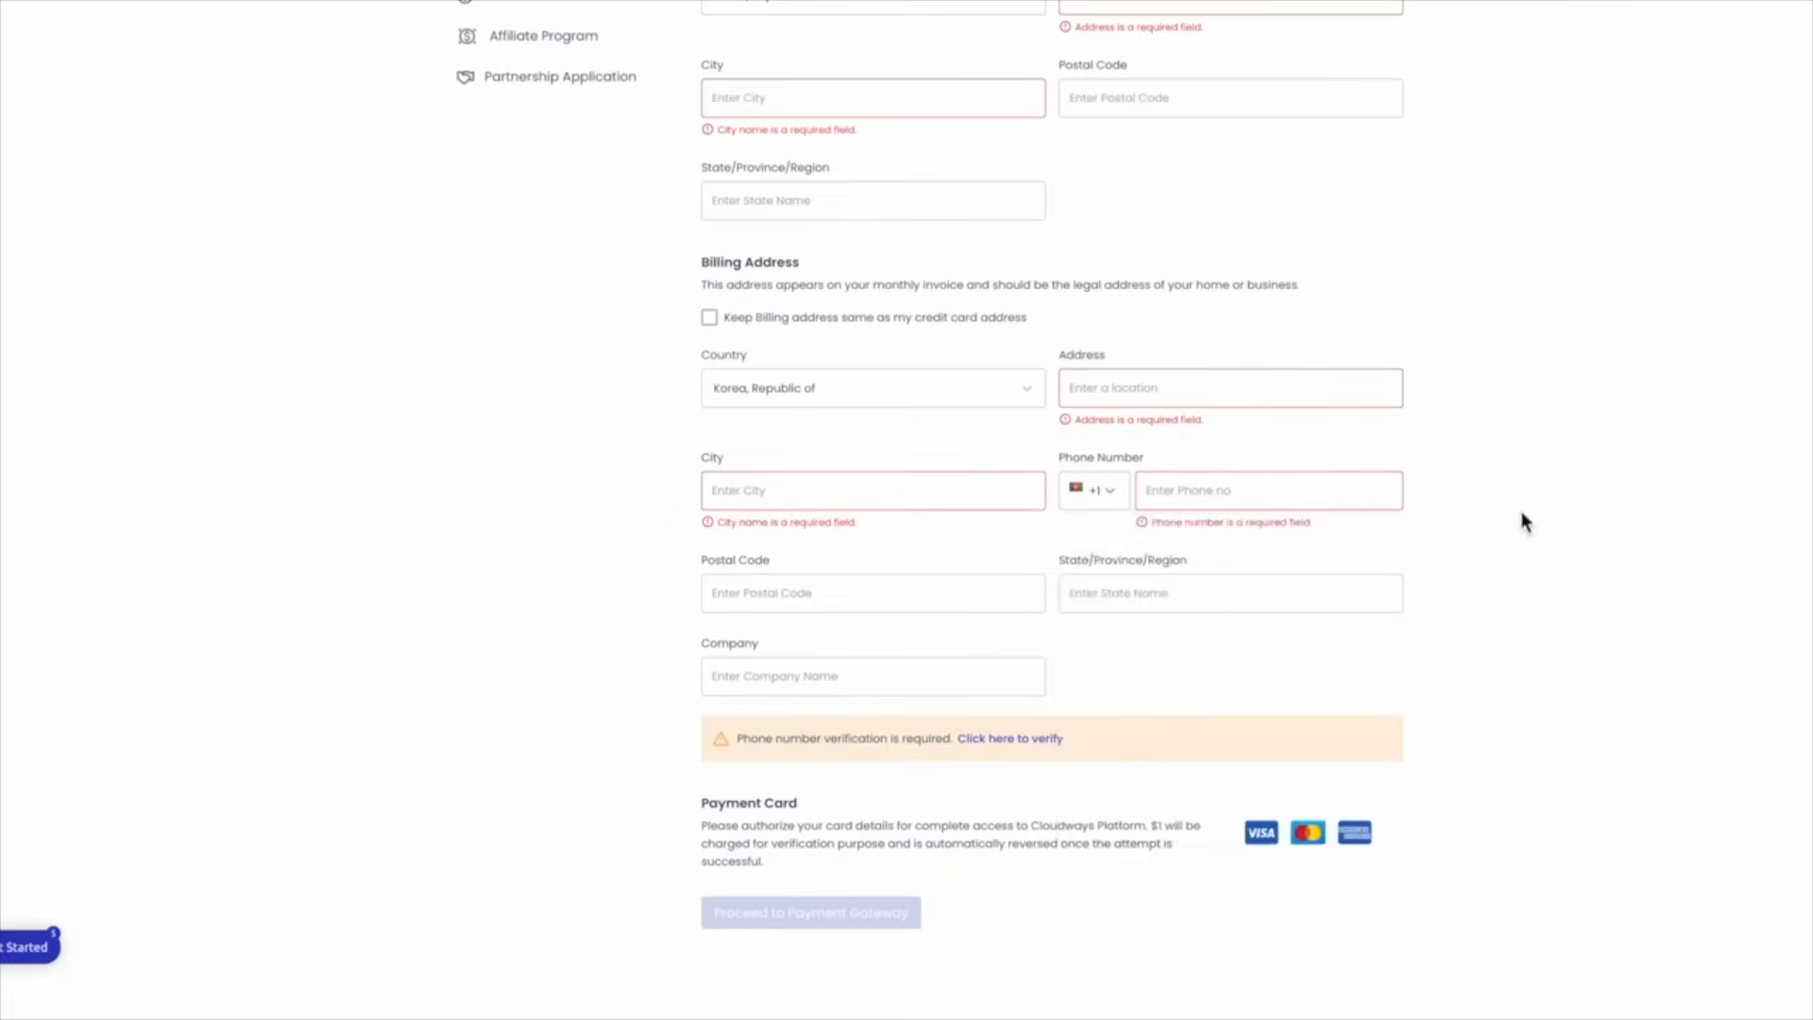
# Move through the Company name field, leaving it empty
pyautogui.click(888, 672)
pyautogui.scroll(-1, 888, 672)
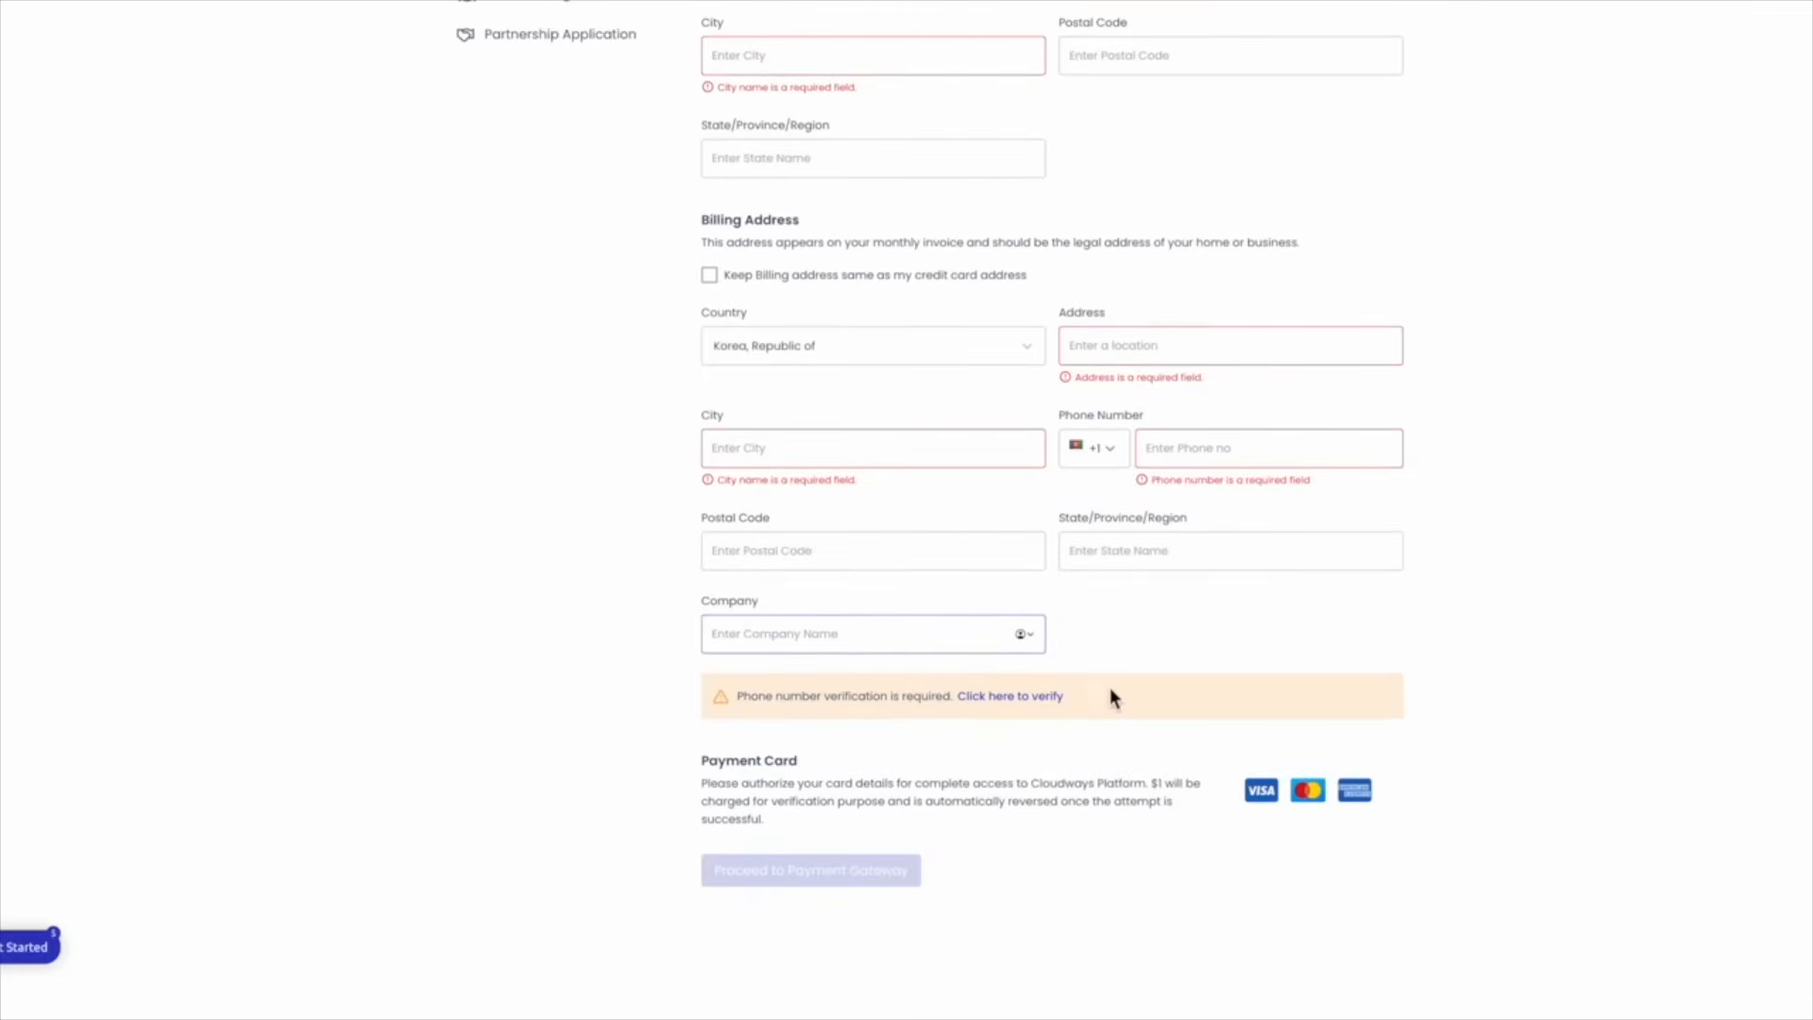
pyautogui.scroll(3, 1110, 689)
pyautogui.scroll(-3, 1109, 689)
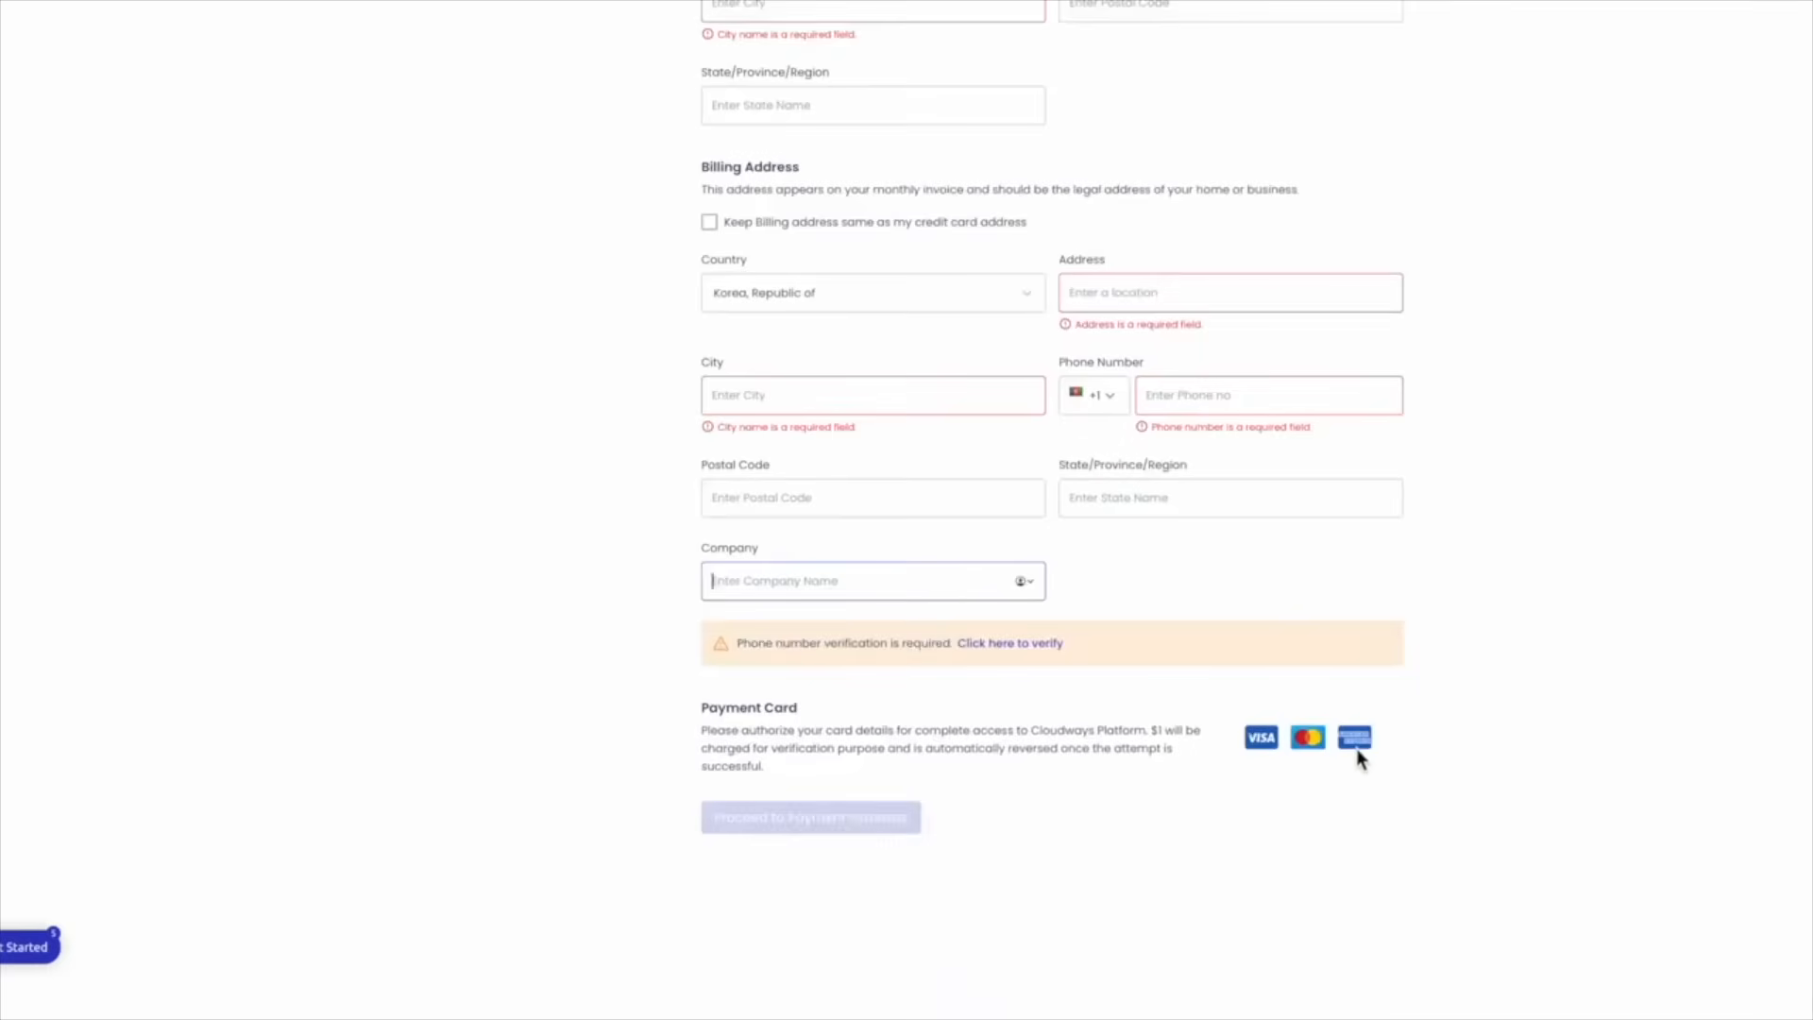
pyautogui.click(709, 732)
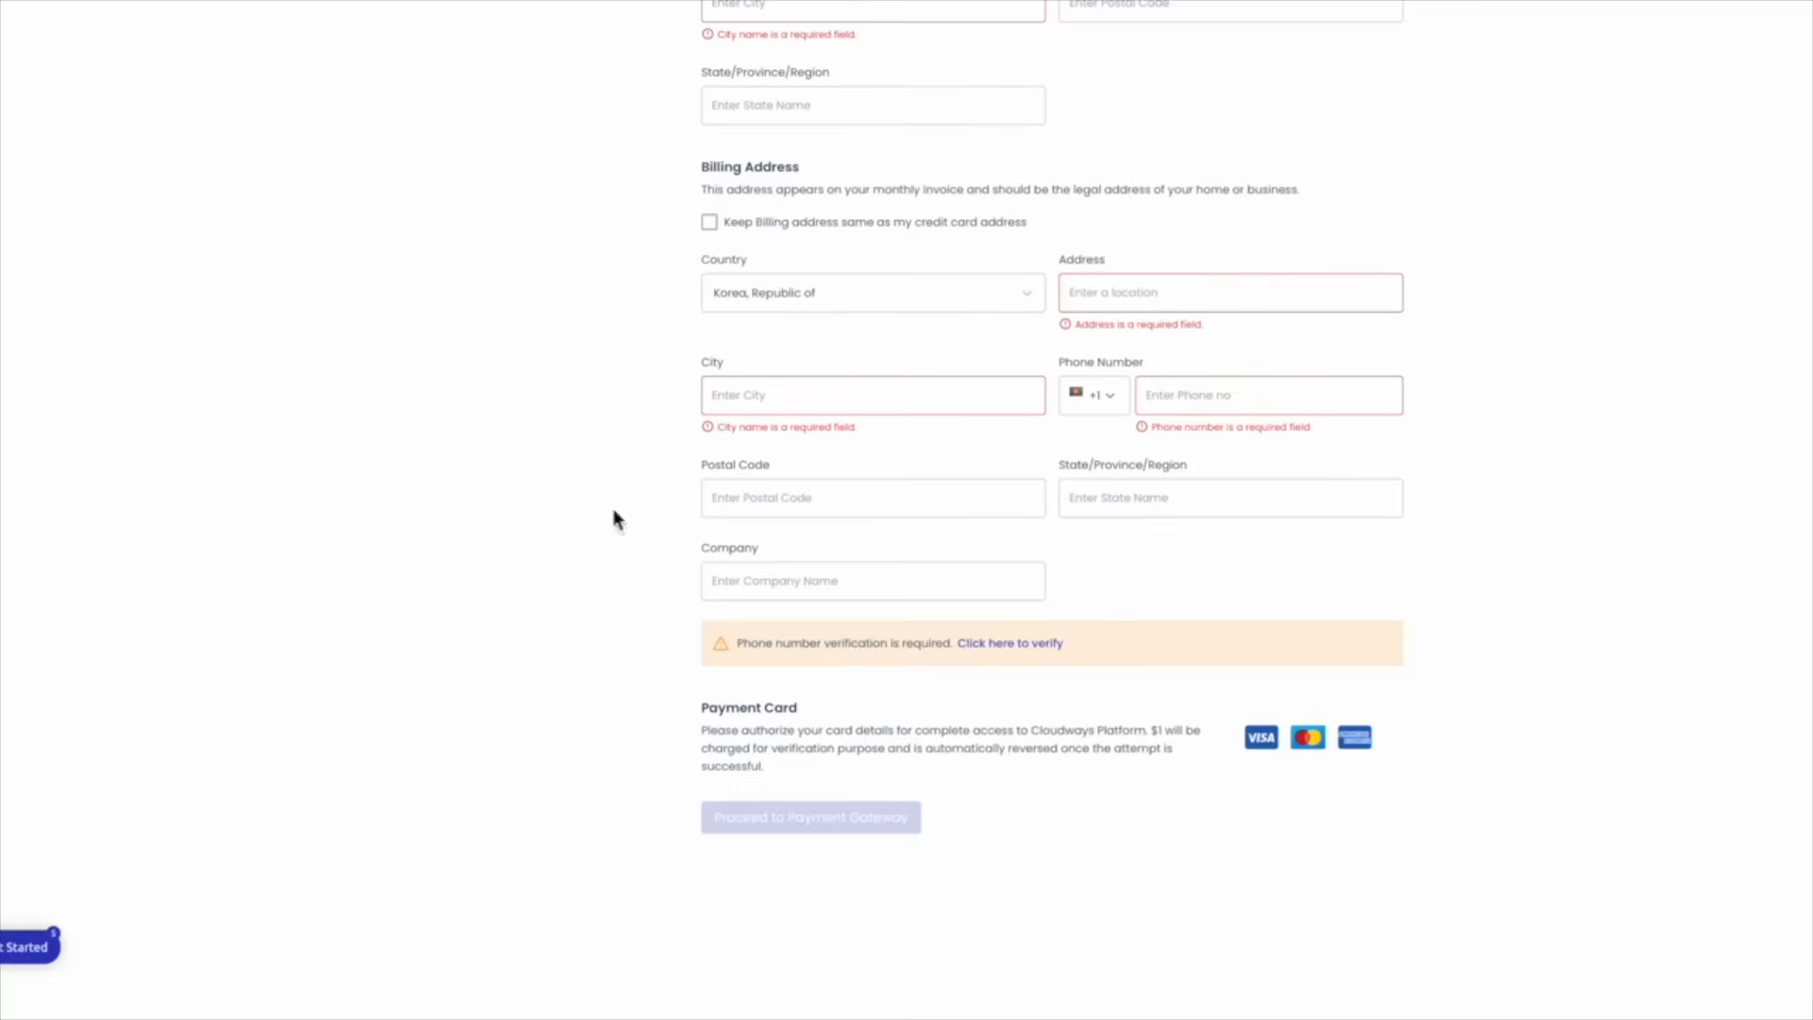
pyautogui.scroll(1, 715, 190)
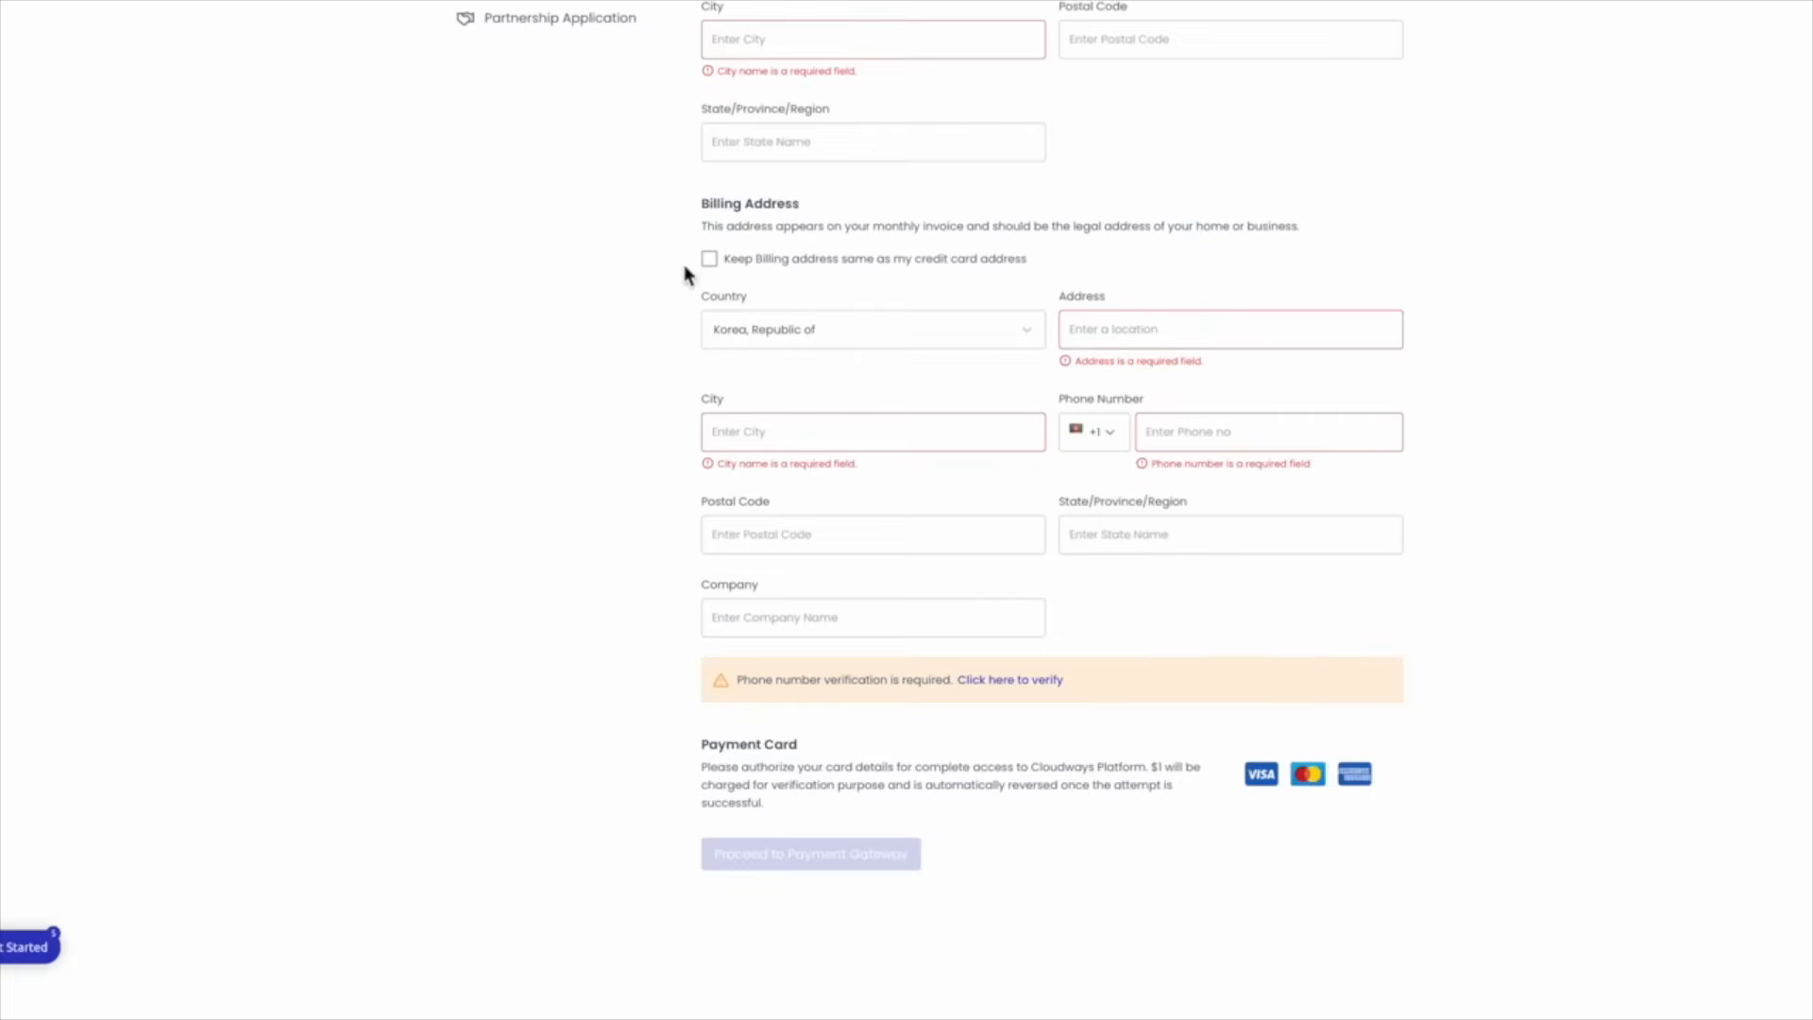
# Open the Funds page and try Add Funds on the USD 0.00 account
pyautogui.scroll(4, 686, 269)
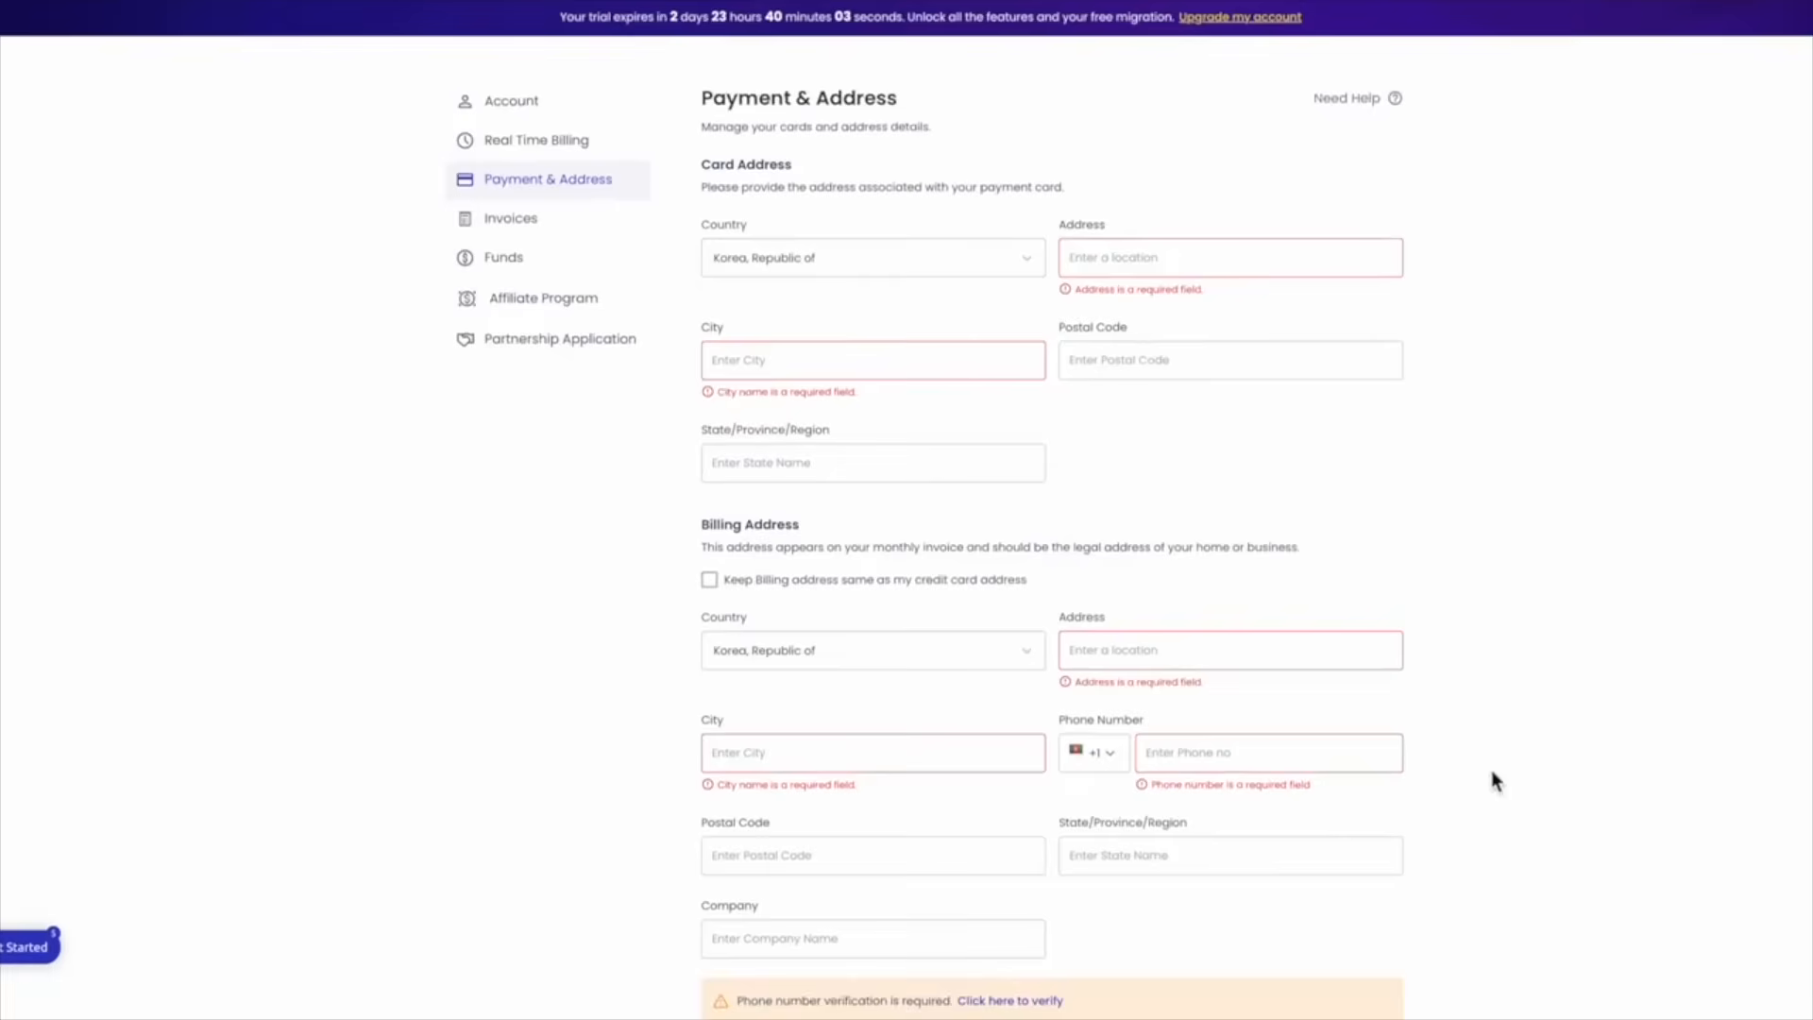
pyautogui.click(510, 270)
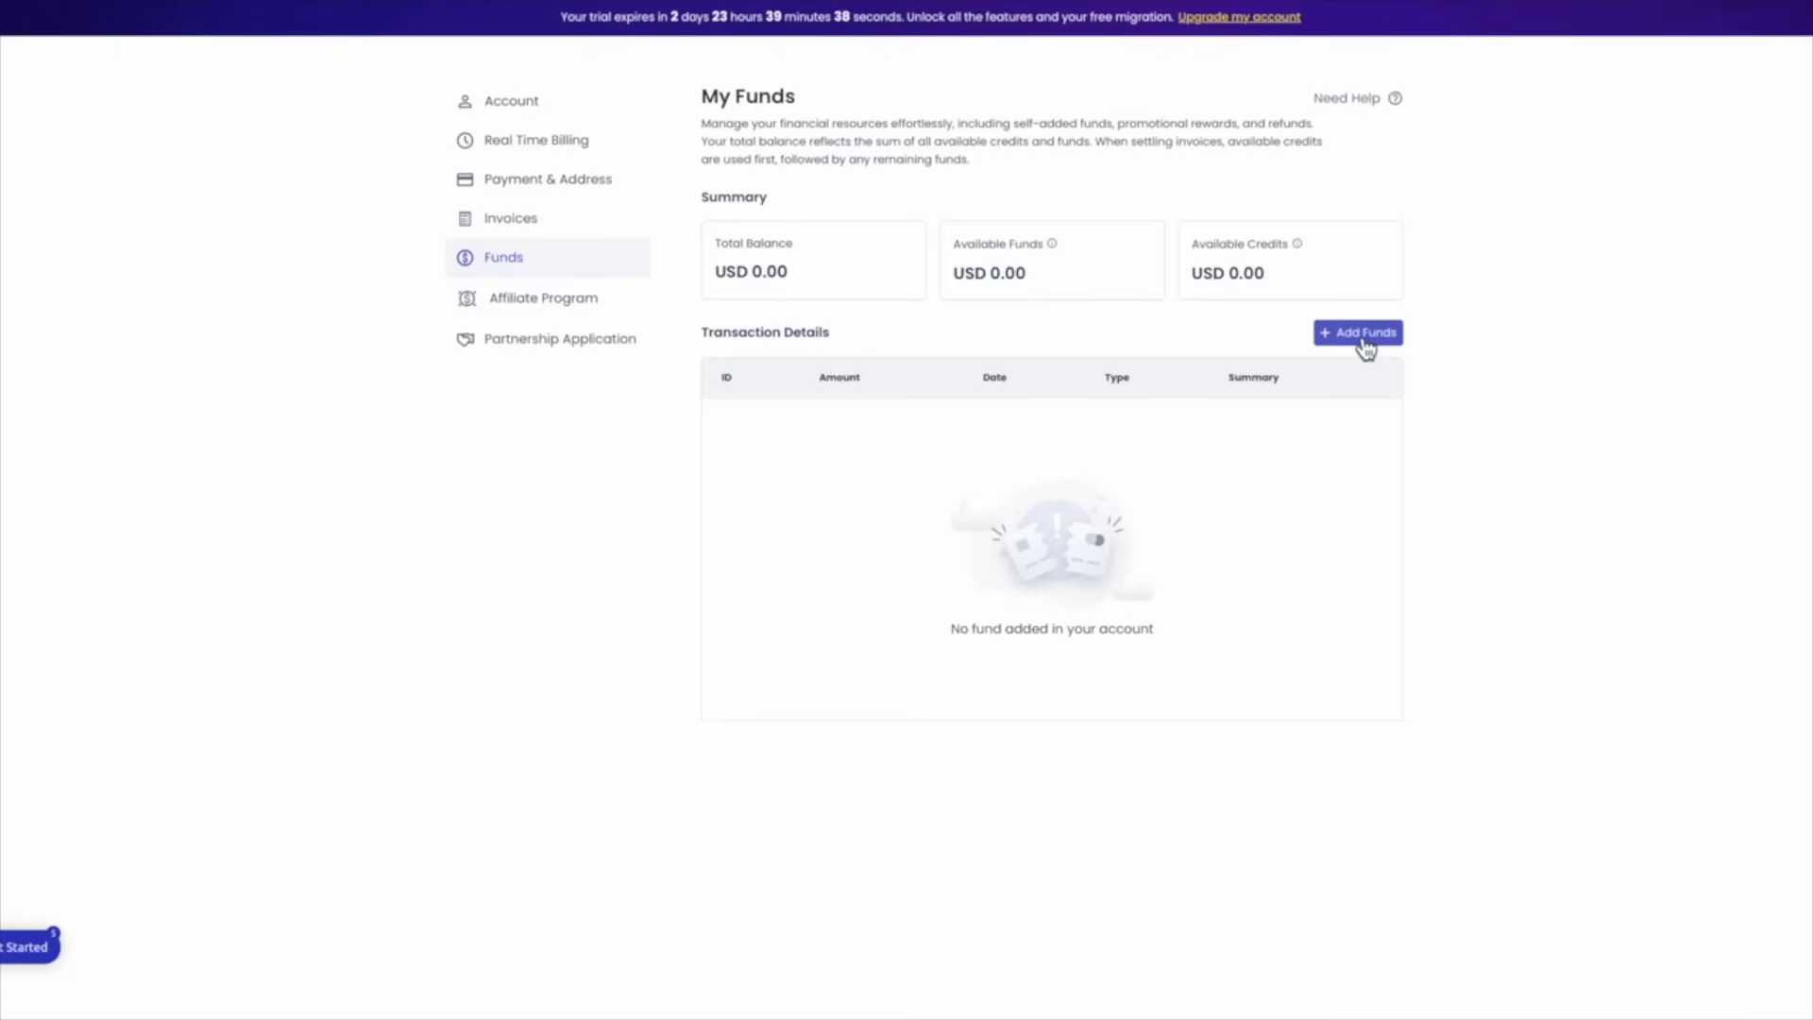
pyautogui.click(1366, 346)
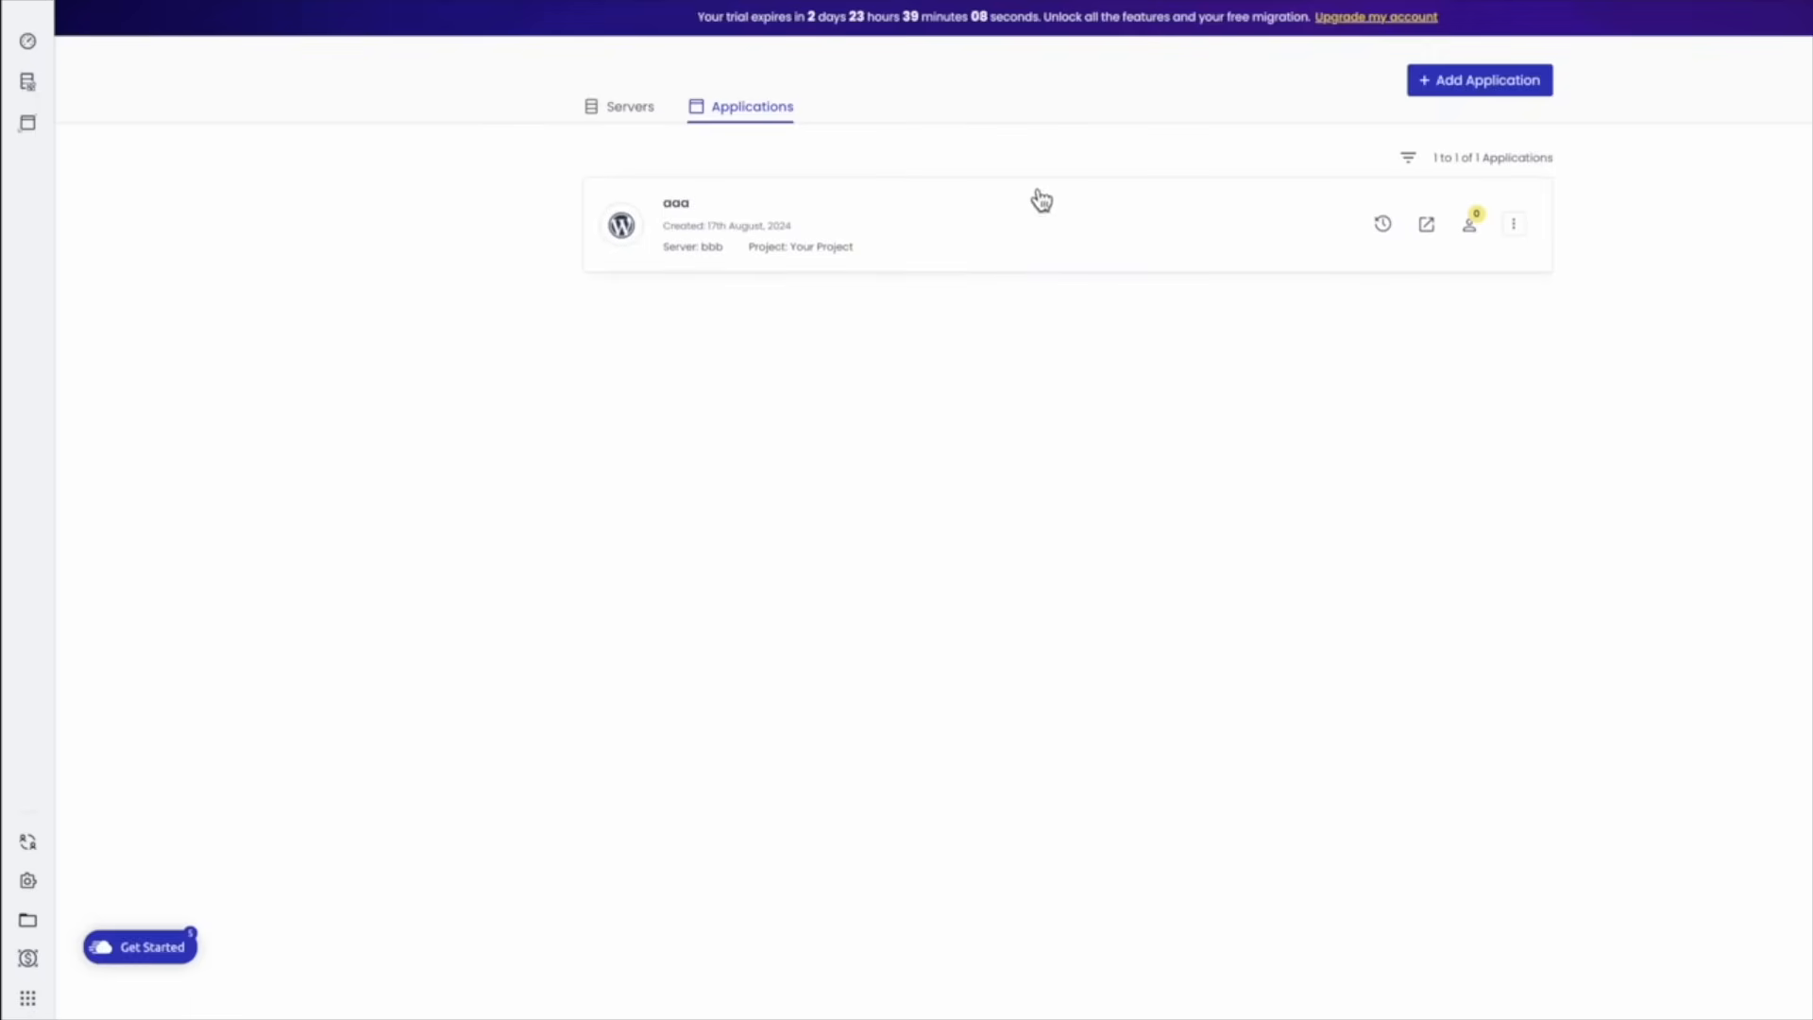
# Open app aaa and copy its WordPress admin password from Access Details
pyautogui.click(1061, 222)
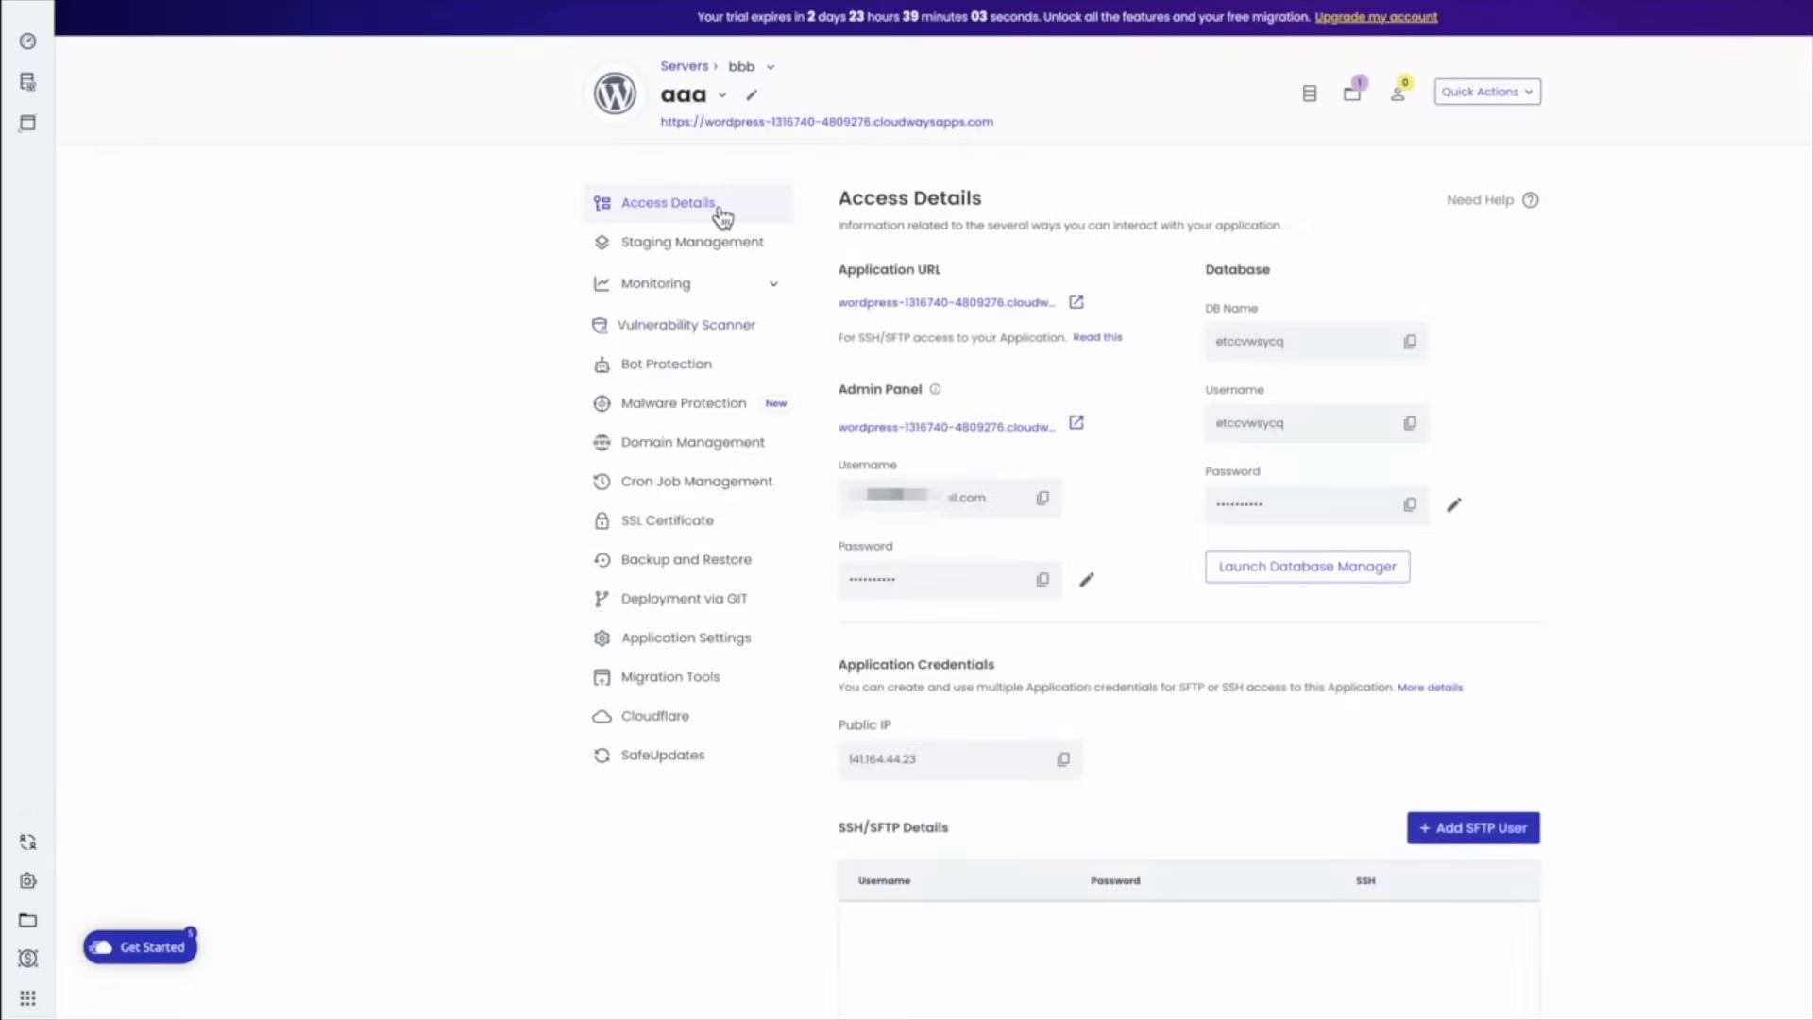
pyautogui.moveTo(936, 397)
pyautogui.click(1042, 579)
# Log in to the aaa WordPress admin with the autofilled admin credentials
pyautogui.click(1084, 432)
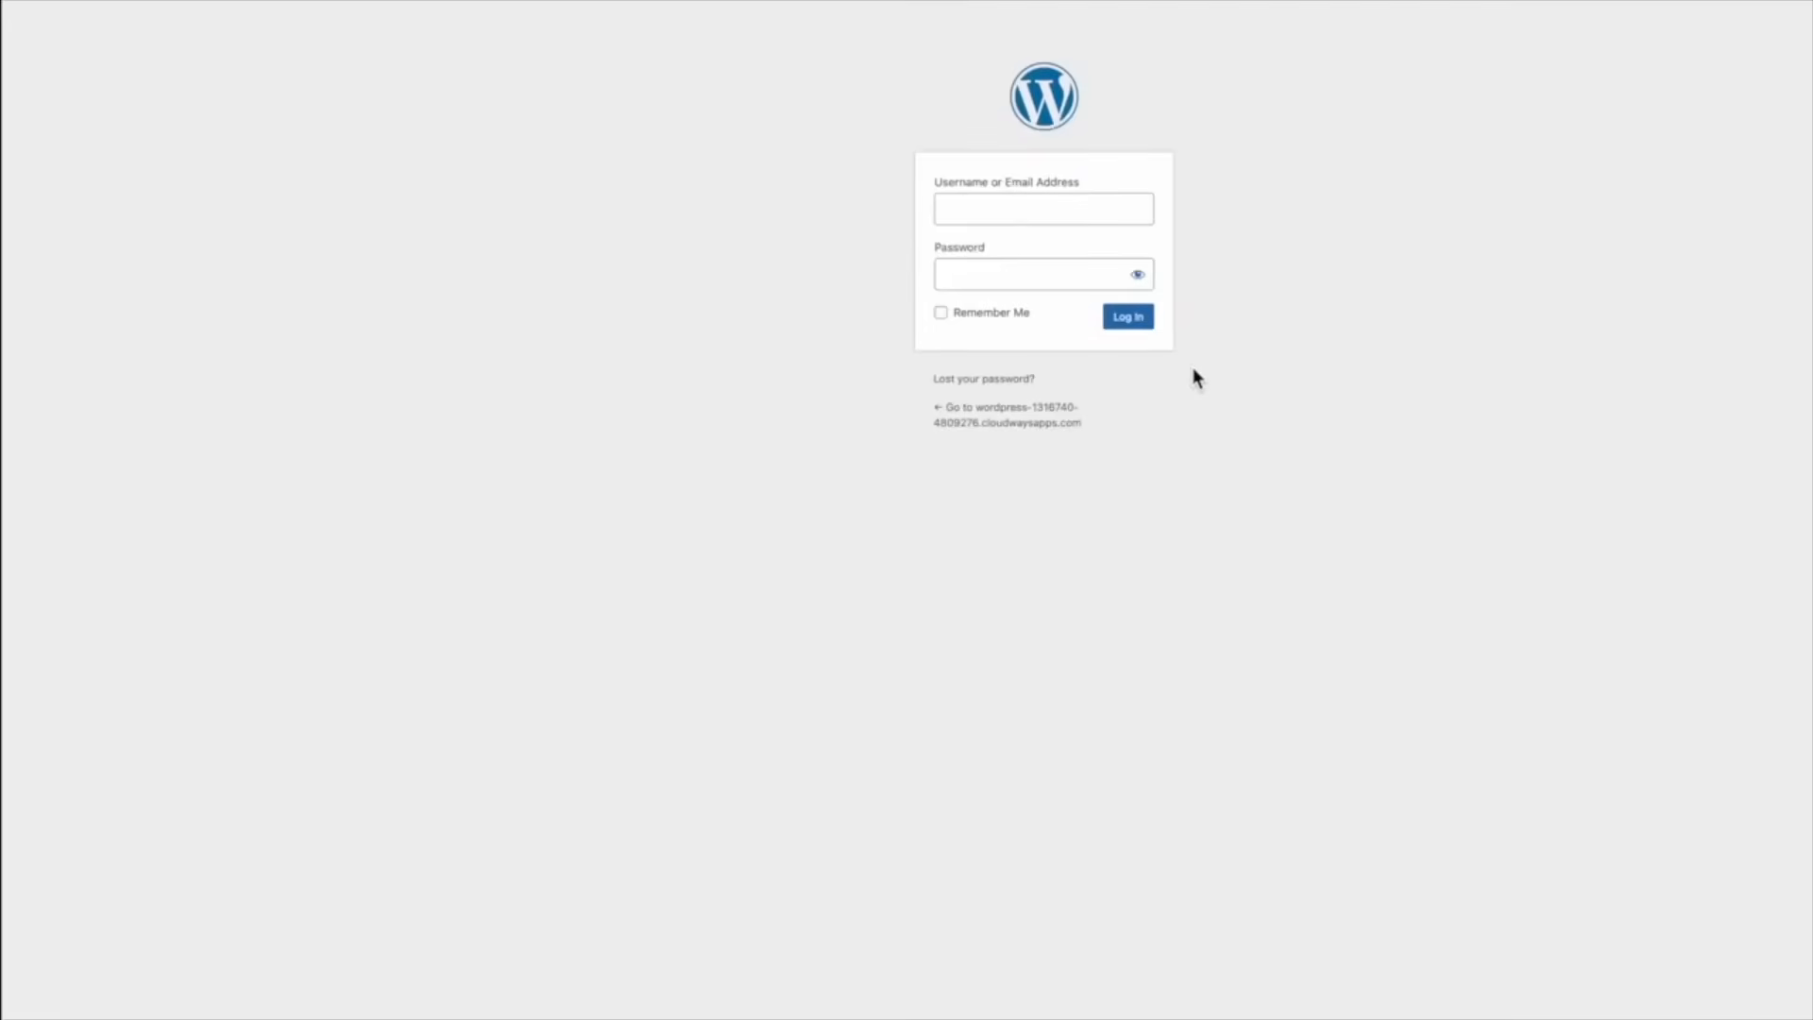
pyautogui.click(1043, 213)
pyautogui.press('Return')
pyautogui.press('Return')
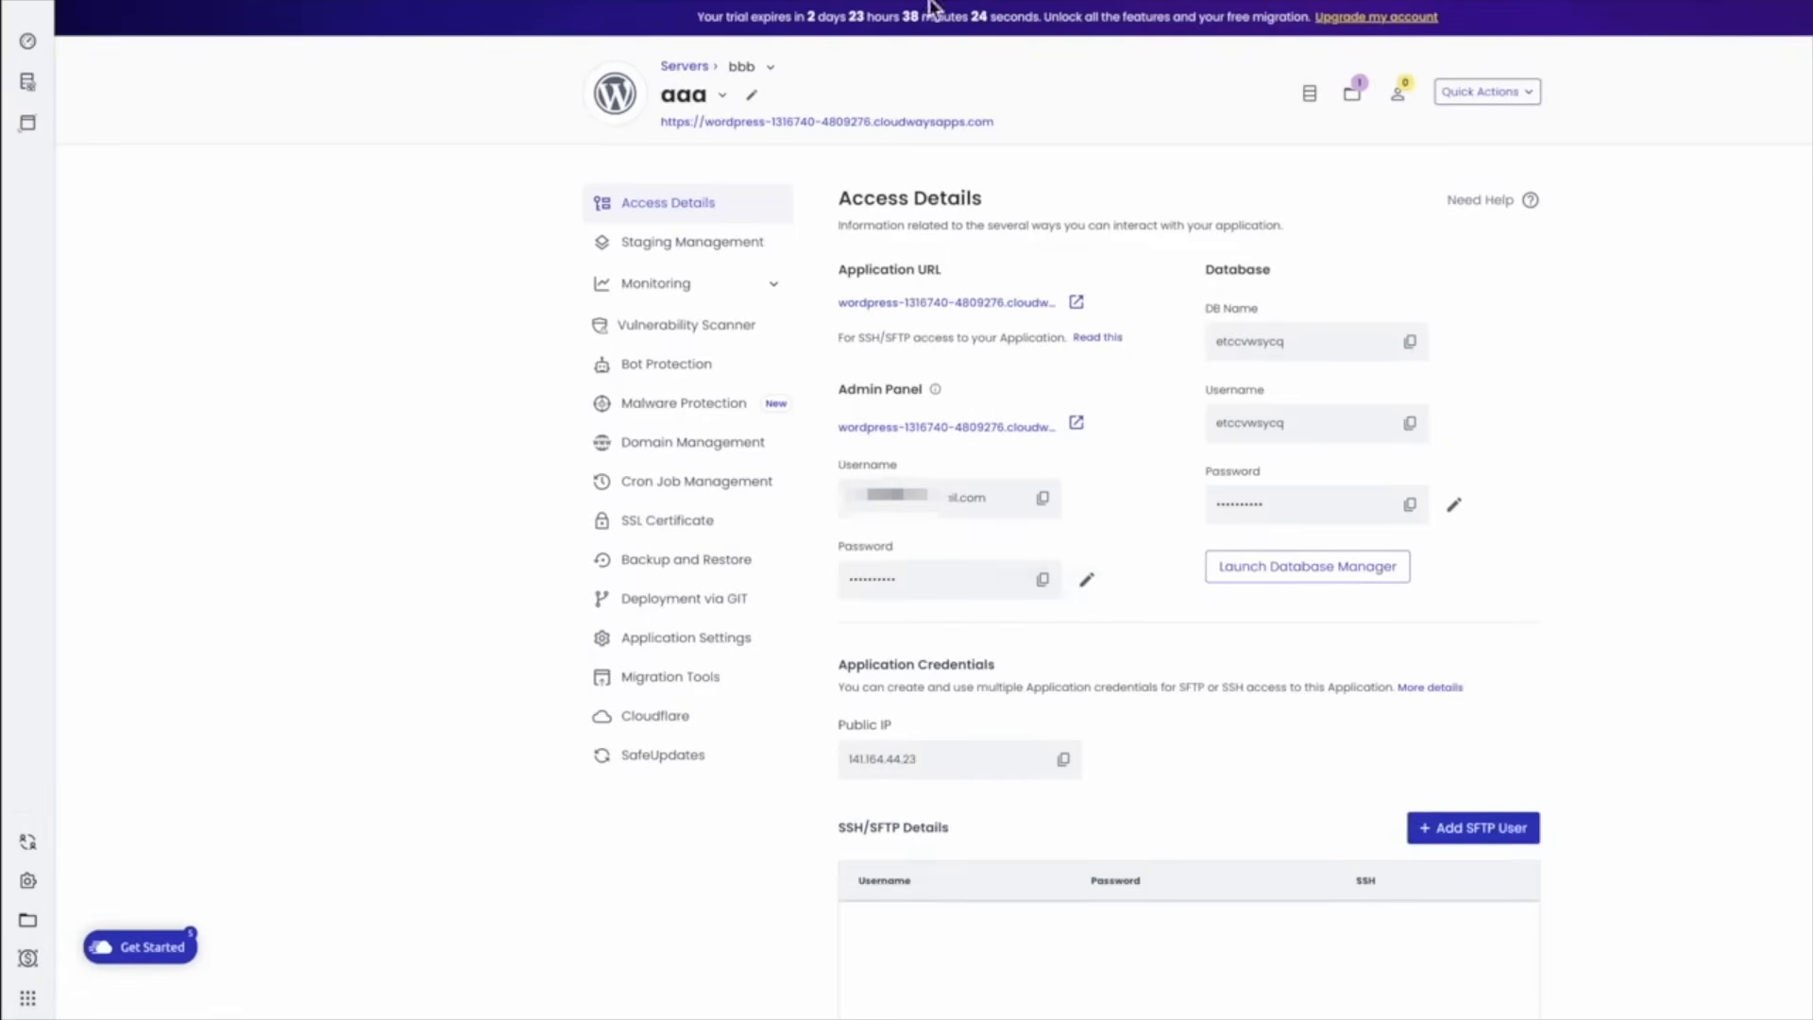
pyautogui.click(1146, 327)
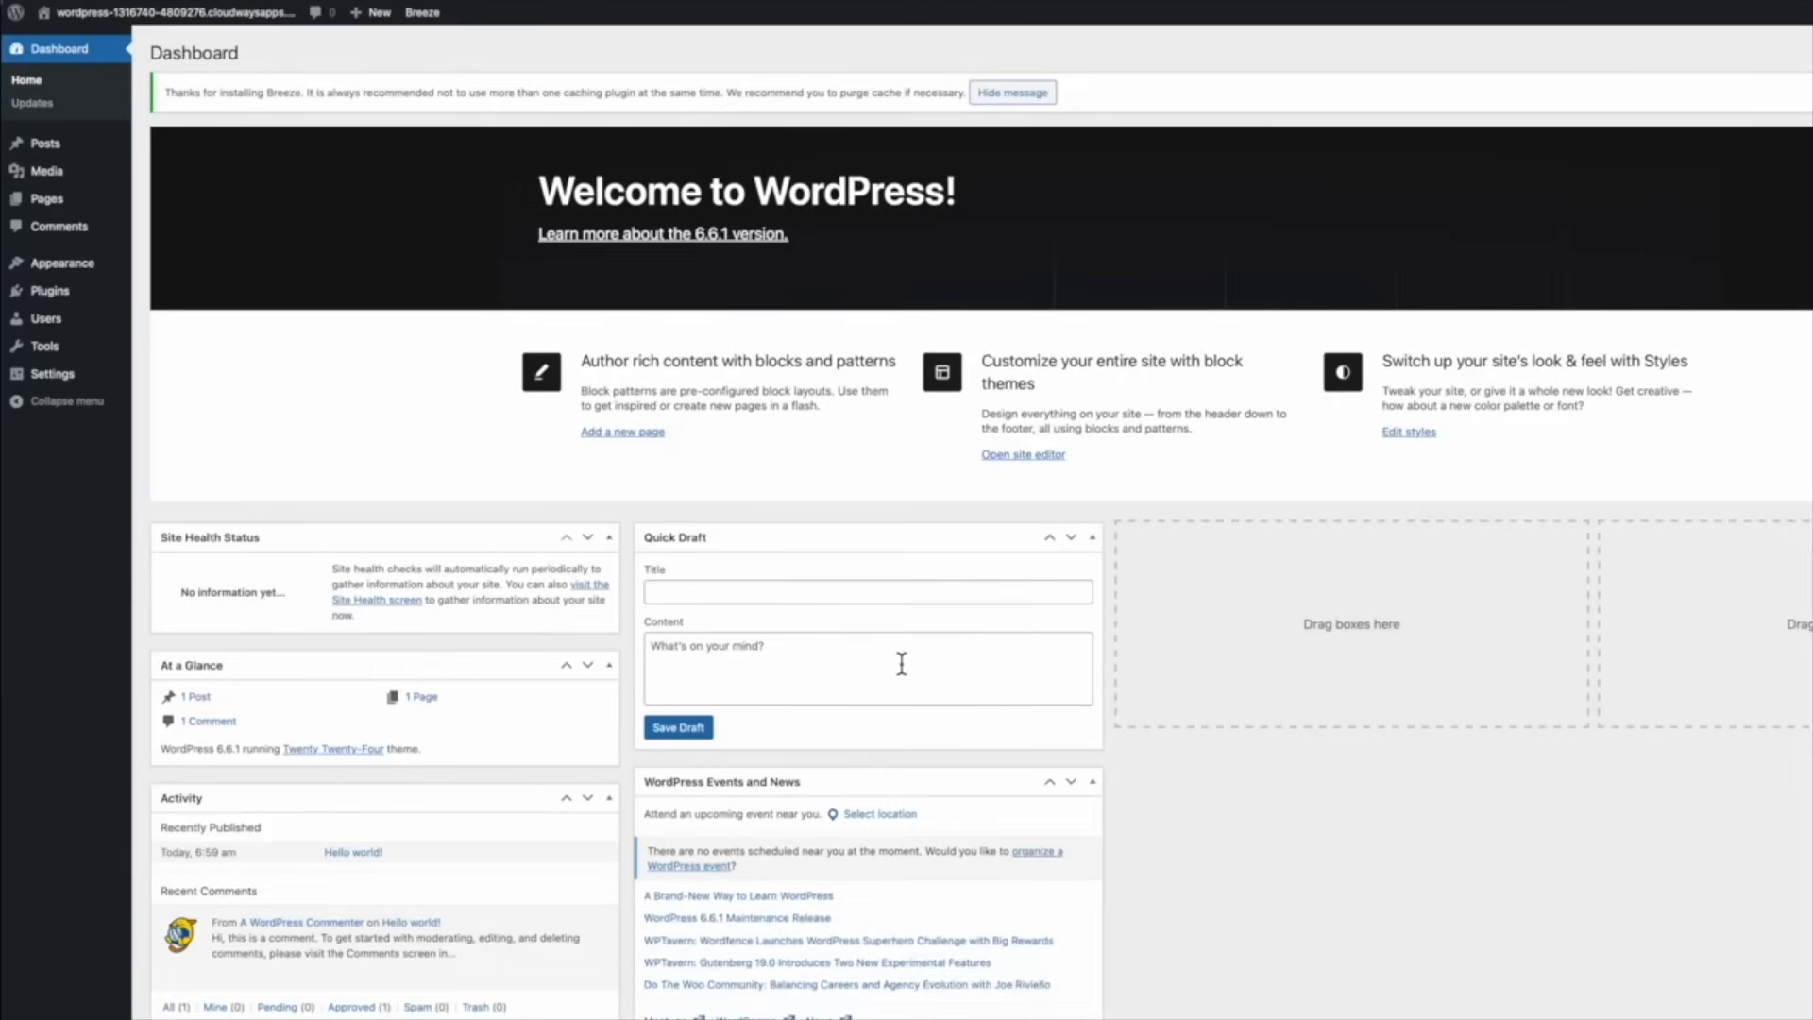
# Preview the live site's Études-style front page, then return to the WordPress Dashboard
pyautogui.moveTo(129, 28)
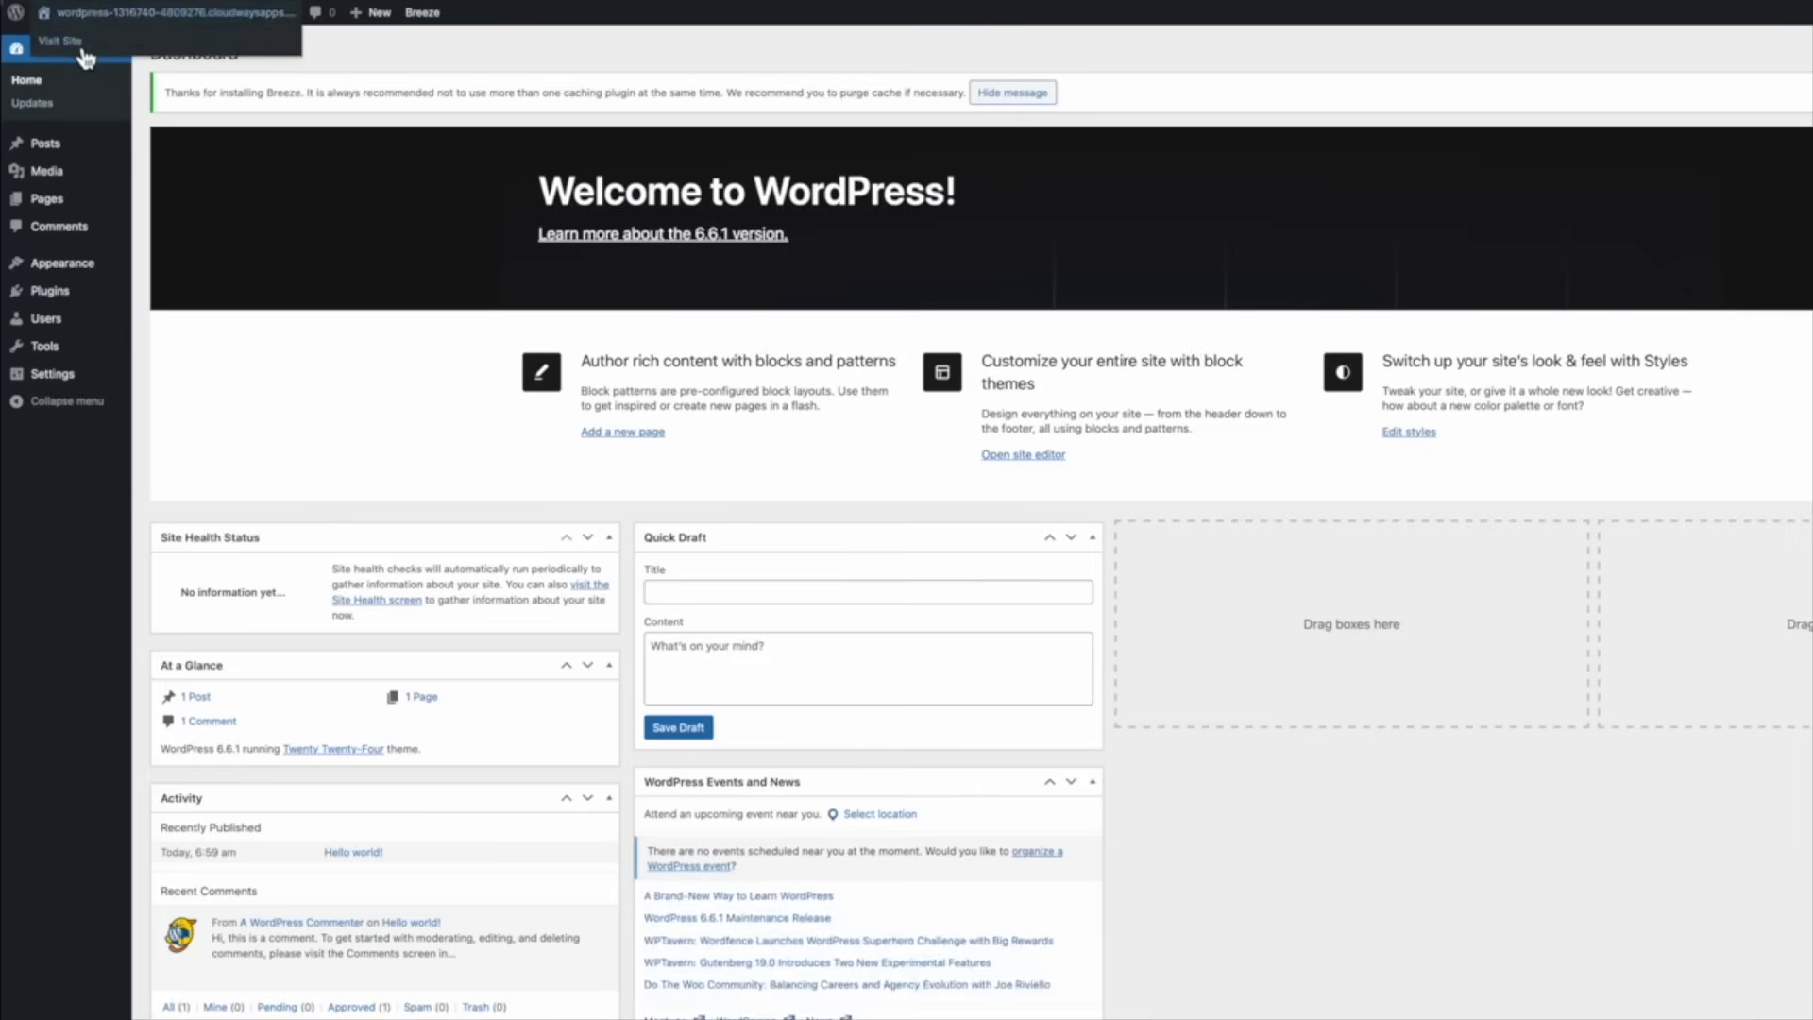
pyautogui.click(141, 19)
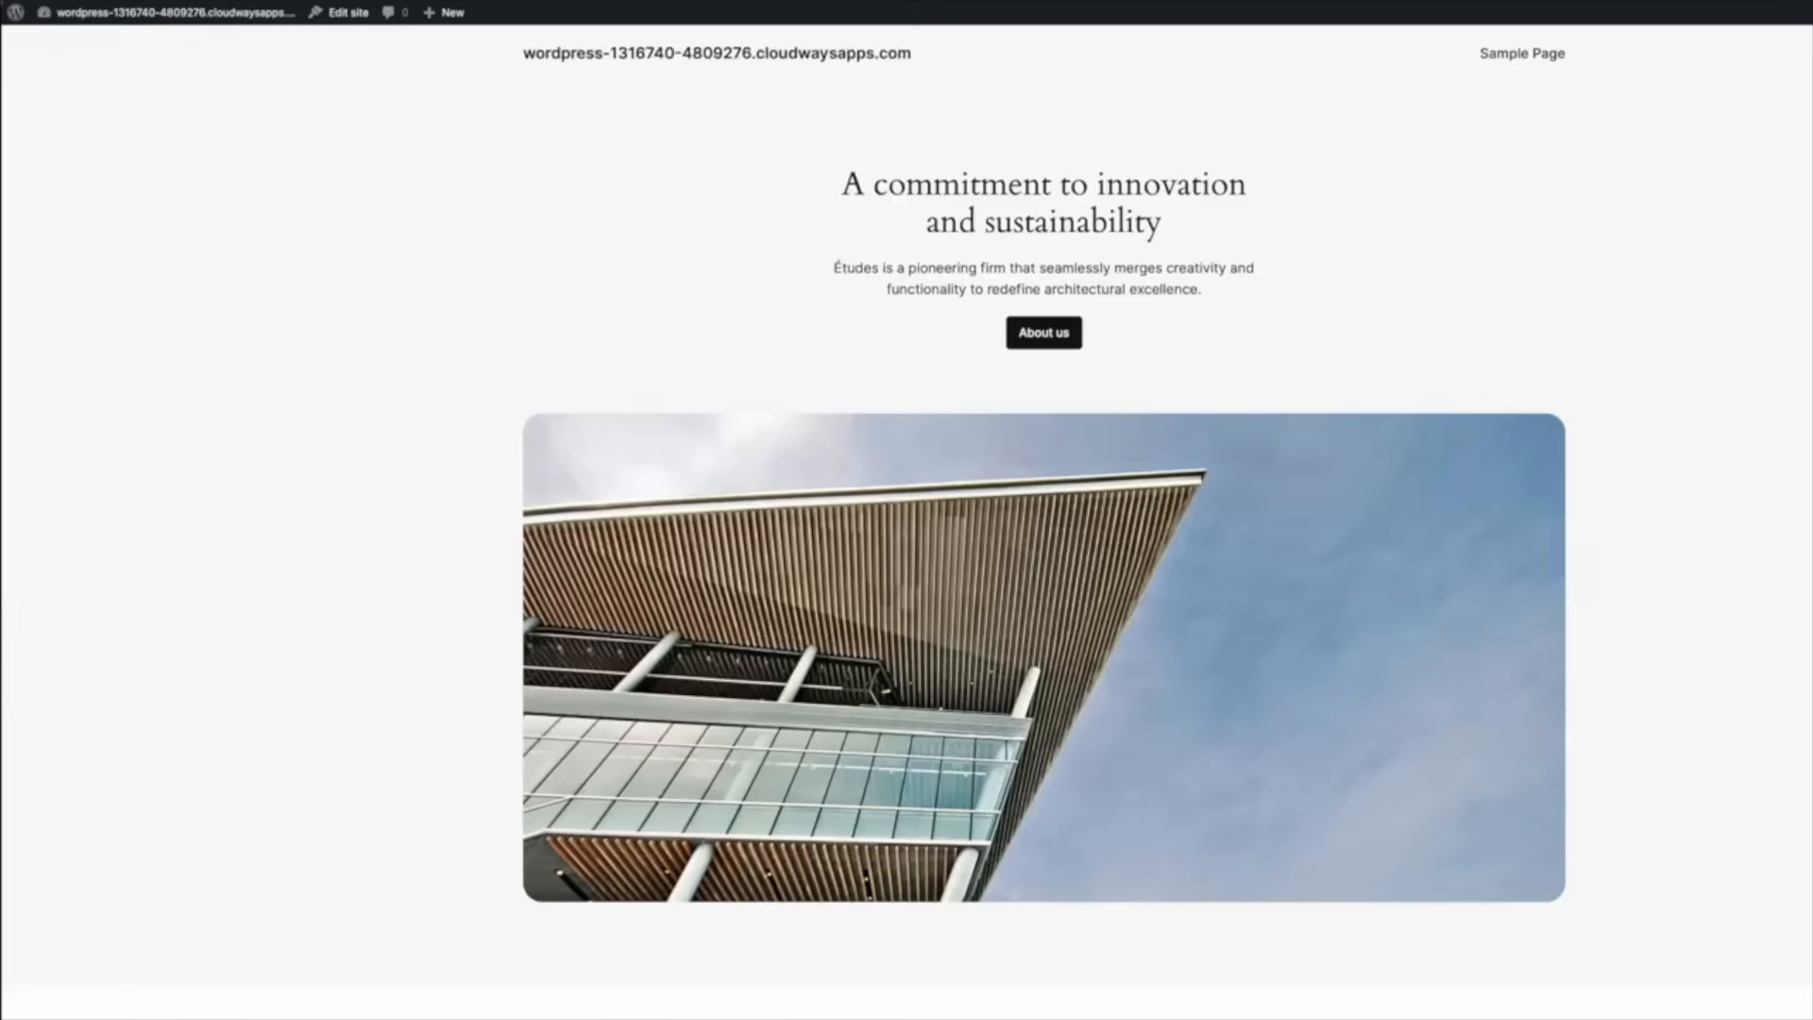
pyautogui.scroll(-15, 1357, 844)
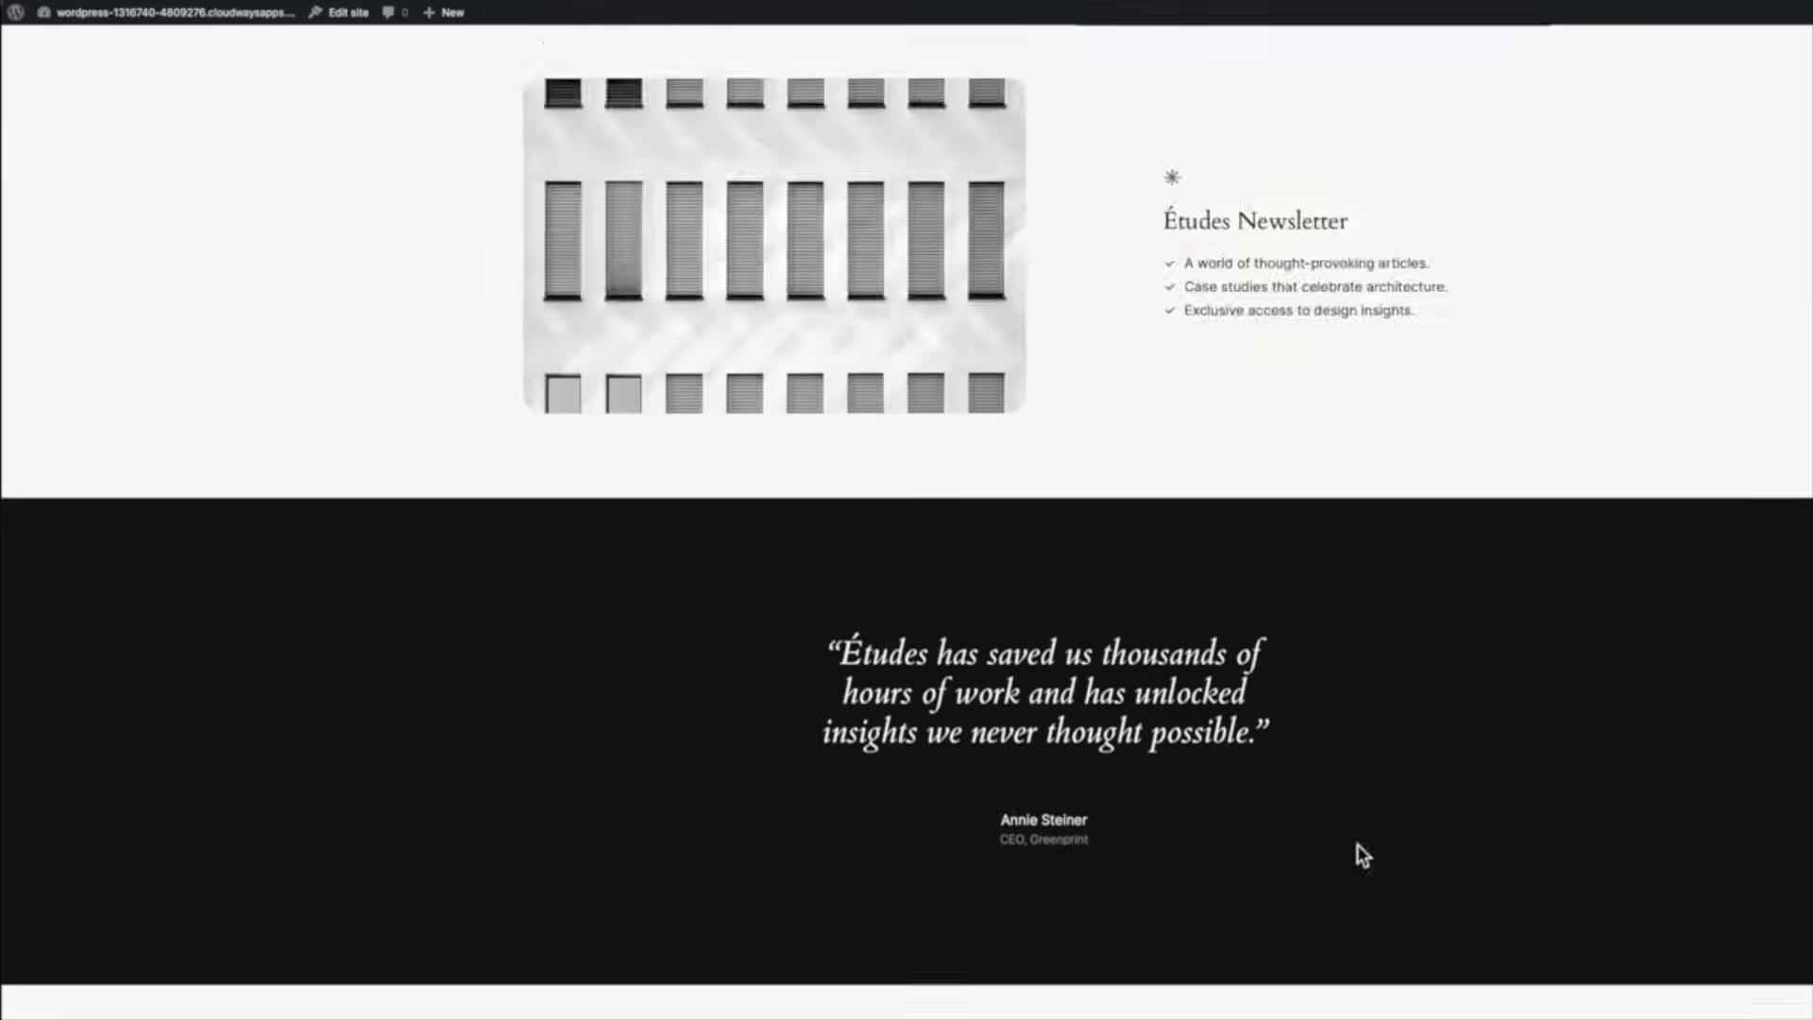
pyautogui.scroll(15, 1357, 850)
pyautogui.scroll(-5, 1357, 850)
pyautogui.scroll(5, 1357, 850)
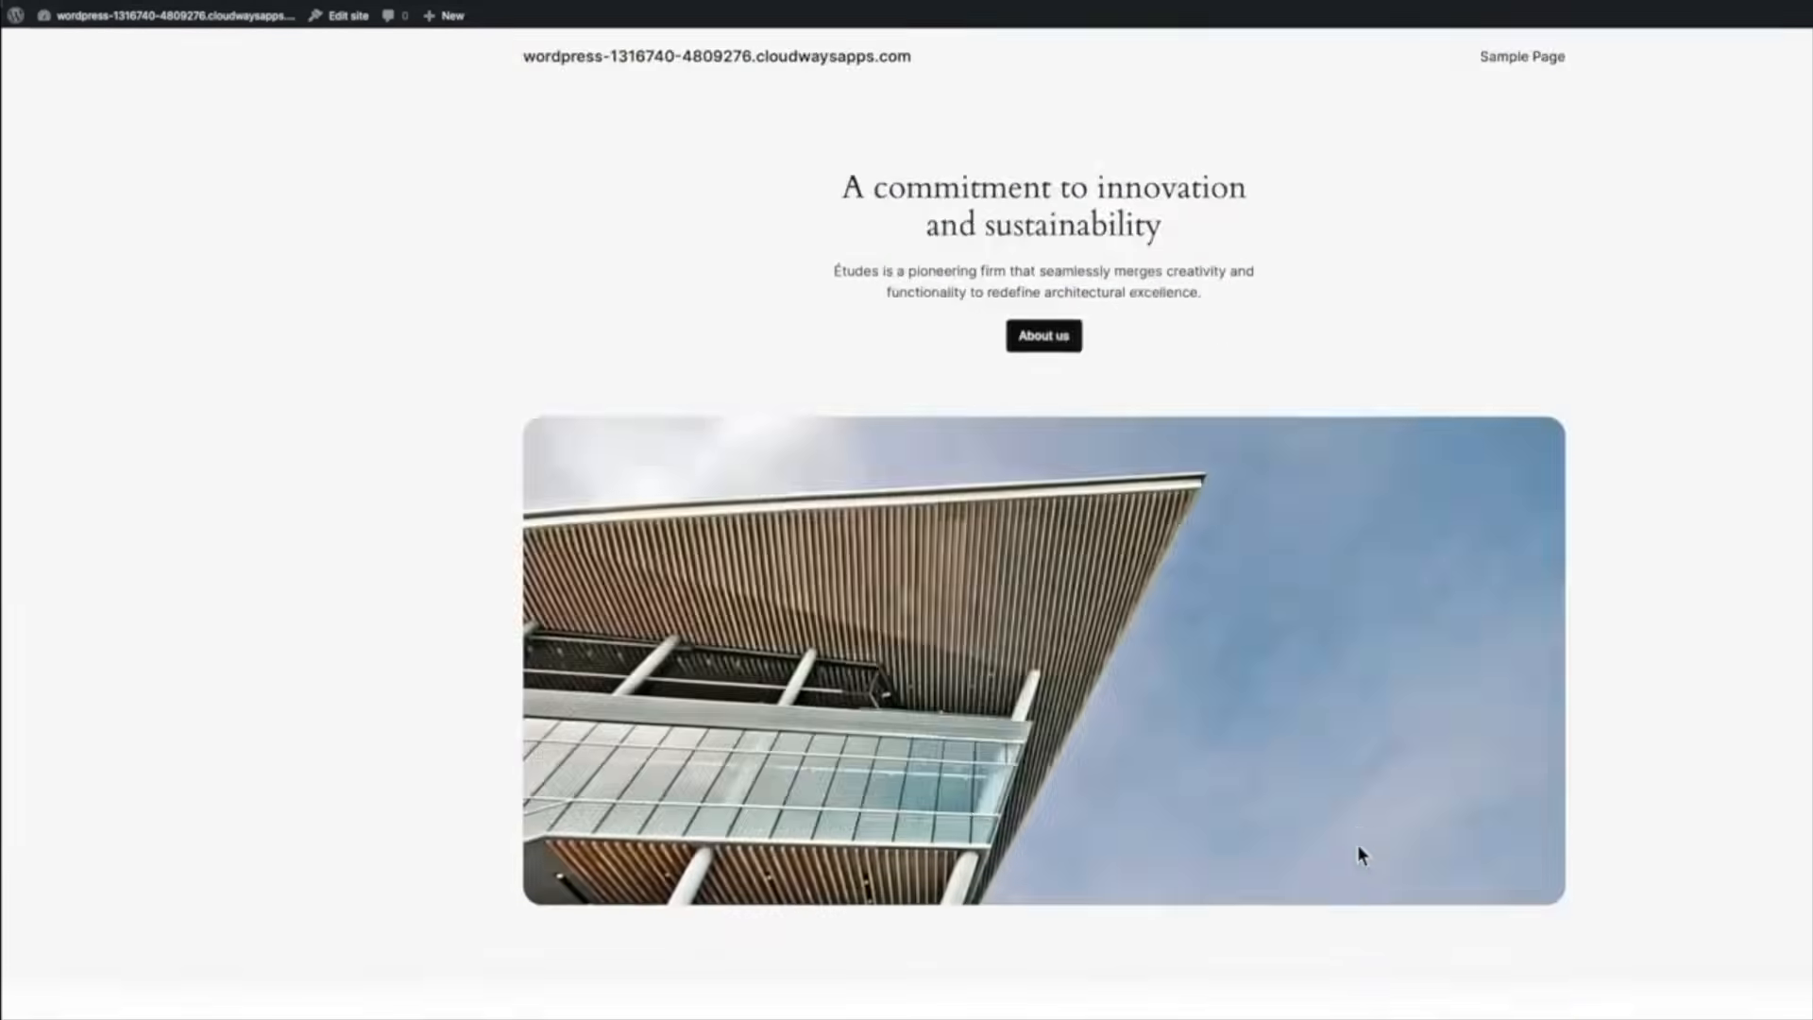
pyautogui.scroll(-5, 1357, 844)
pyautogui.scroll(5, 1358, 844)
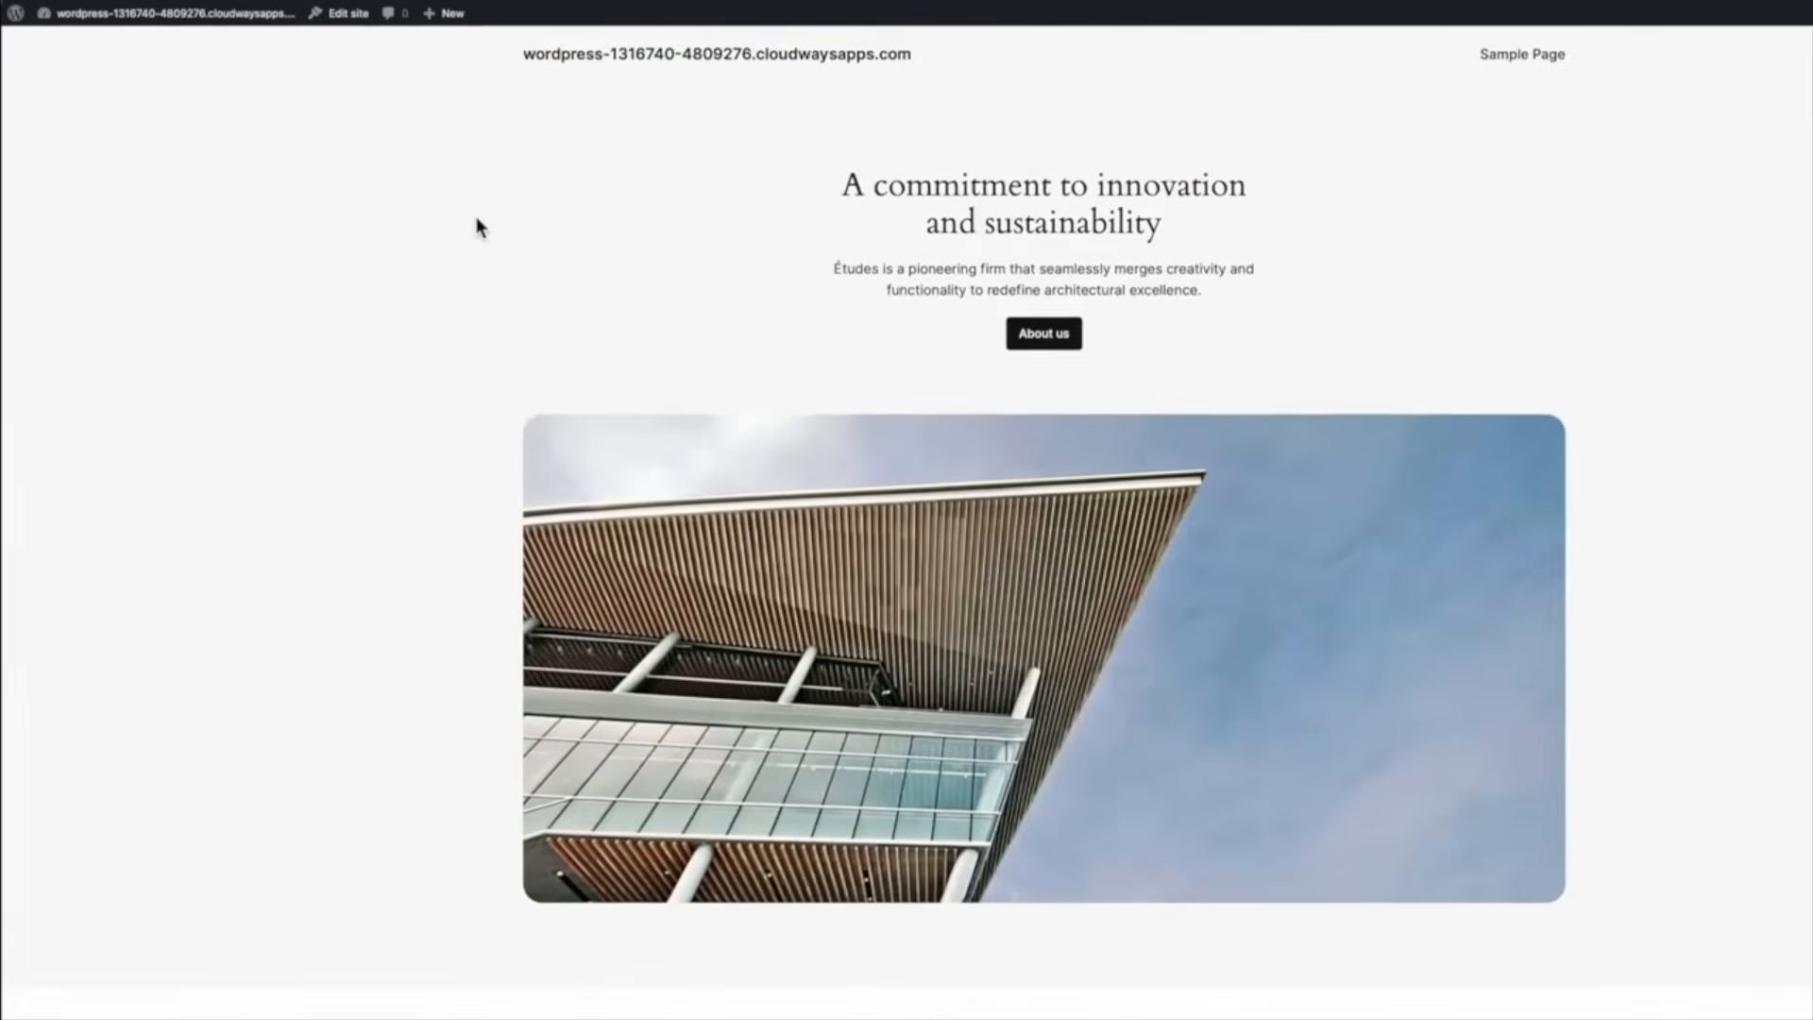
pyautogui.click(119, 30)
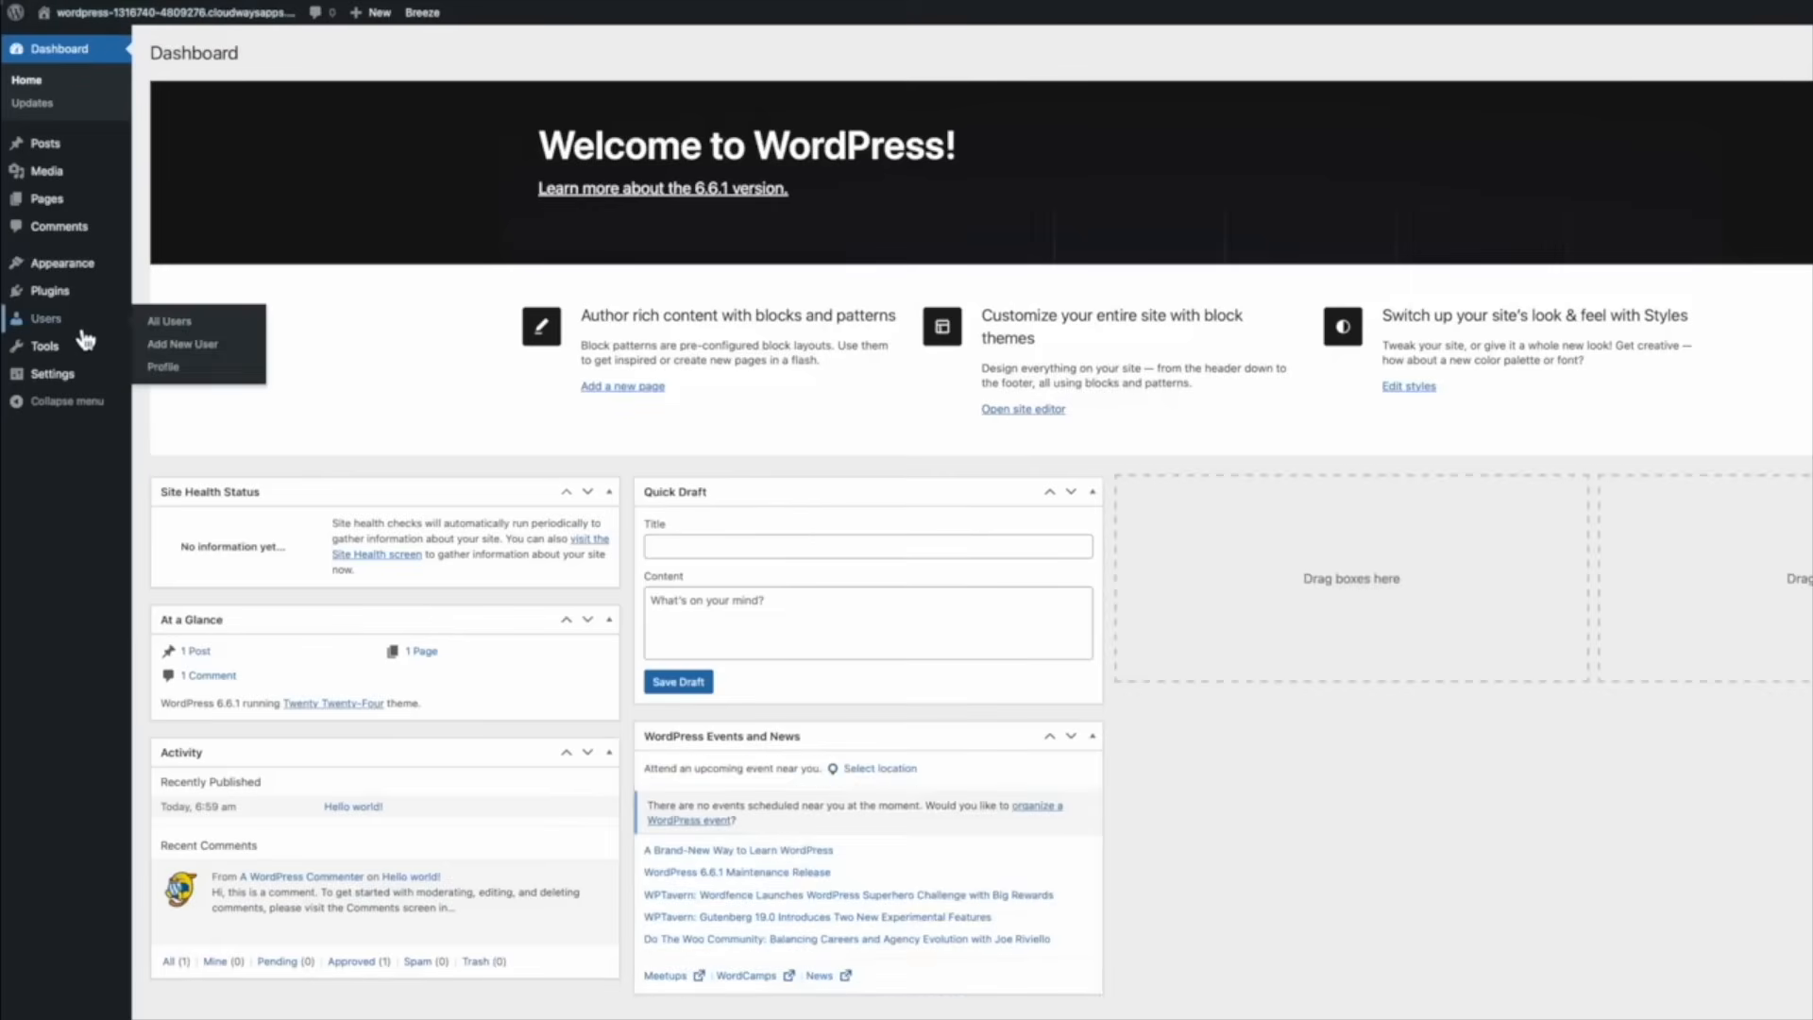
# Set the Site Language in Settings > General to 한국어 (Korean)
pyautogui.moveTo(56, 373)
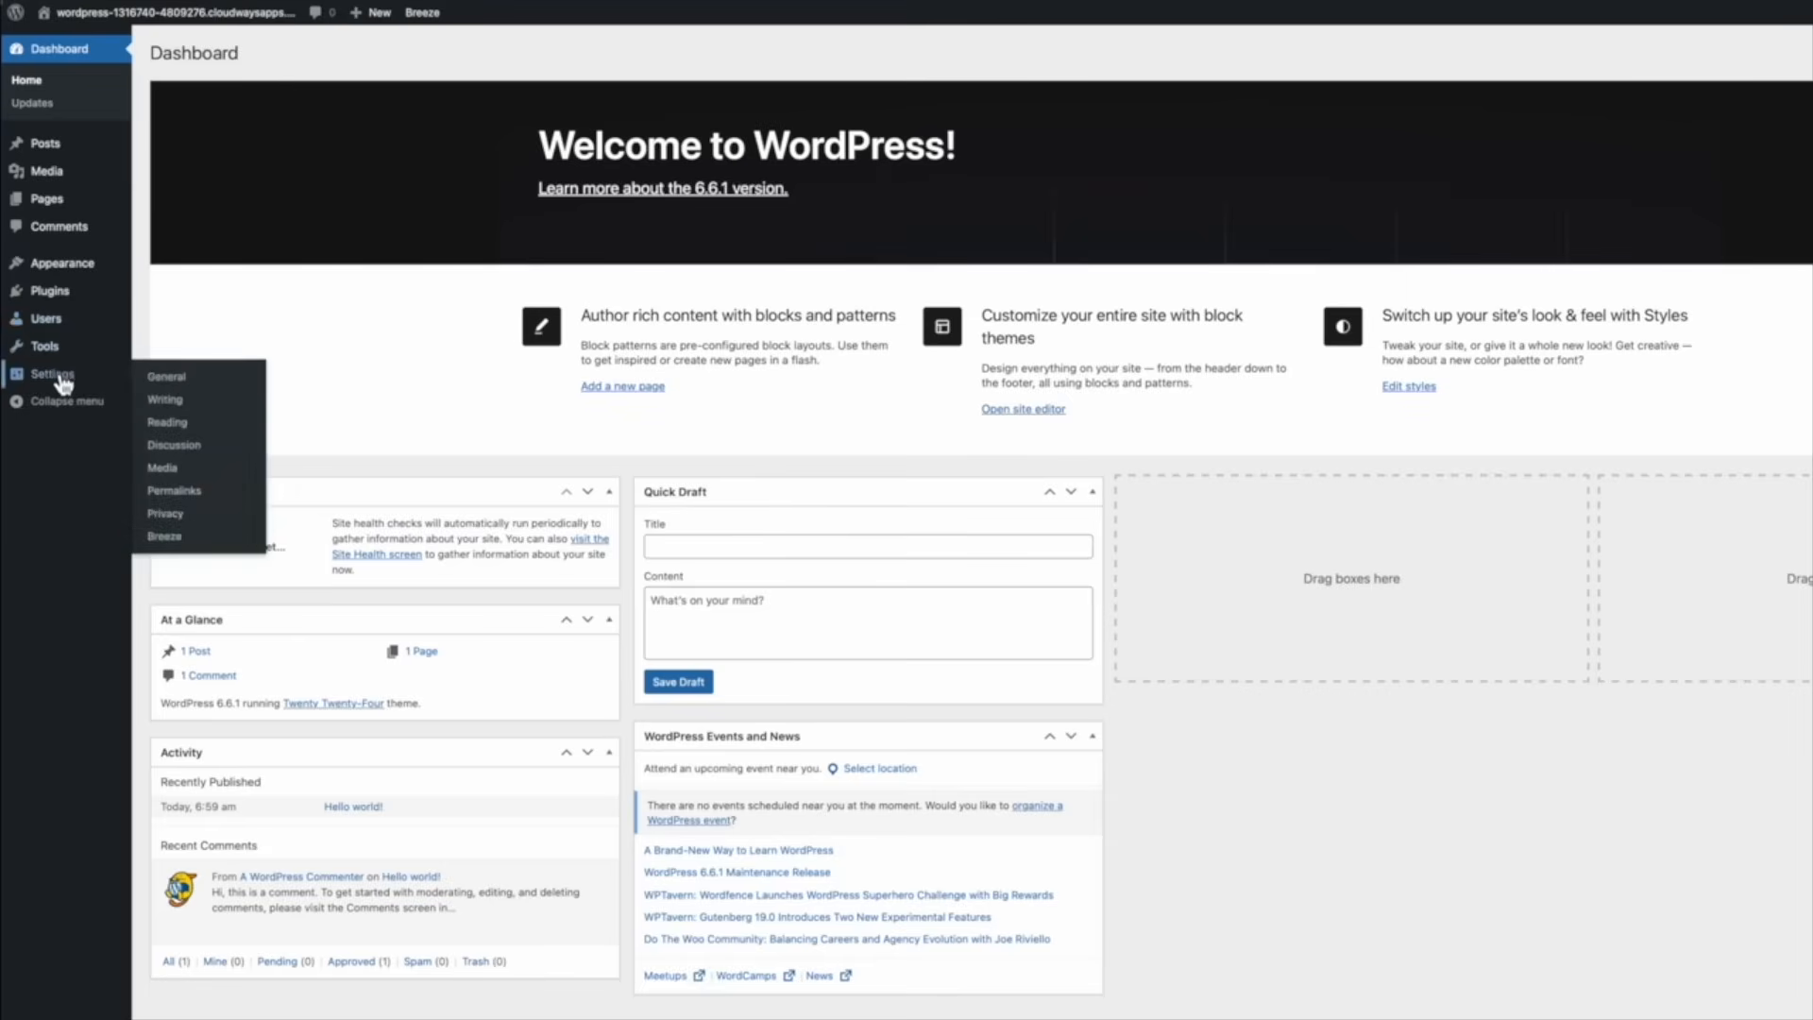
pyautogui.click(170, 377)
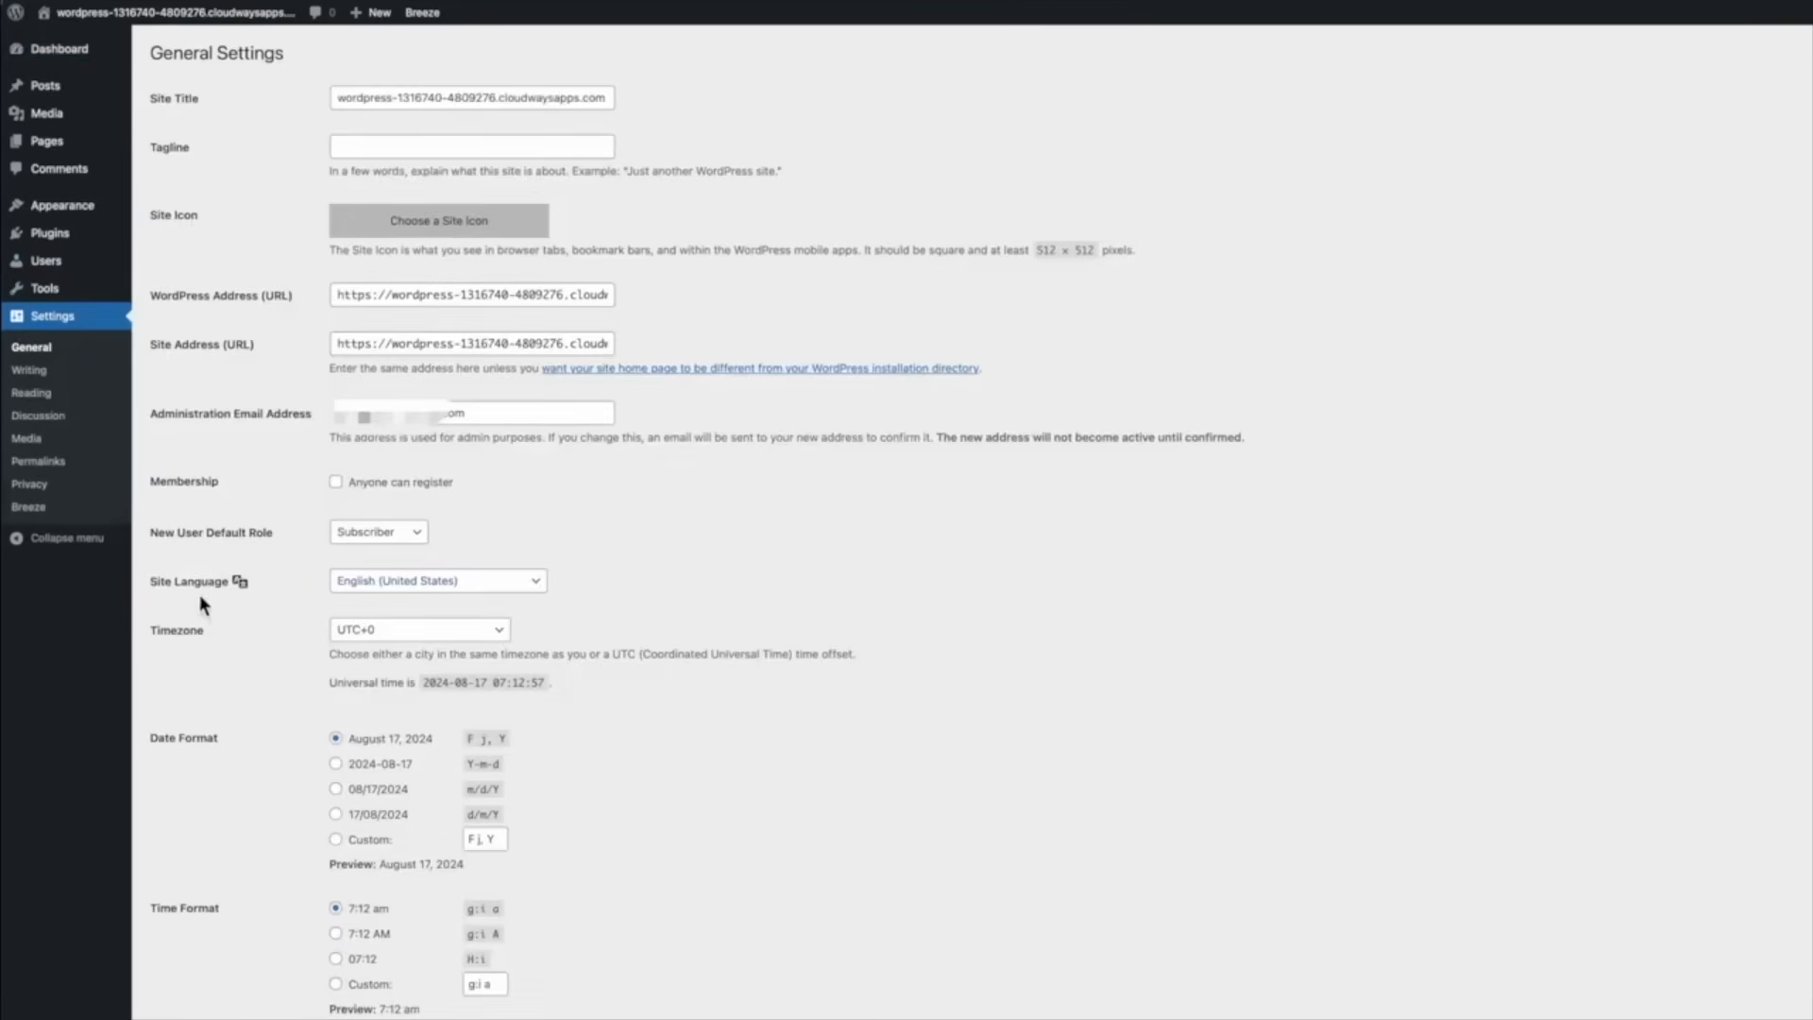
pyautogui.click(460, 581)
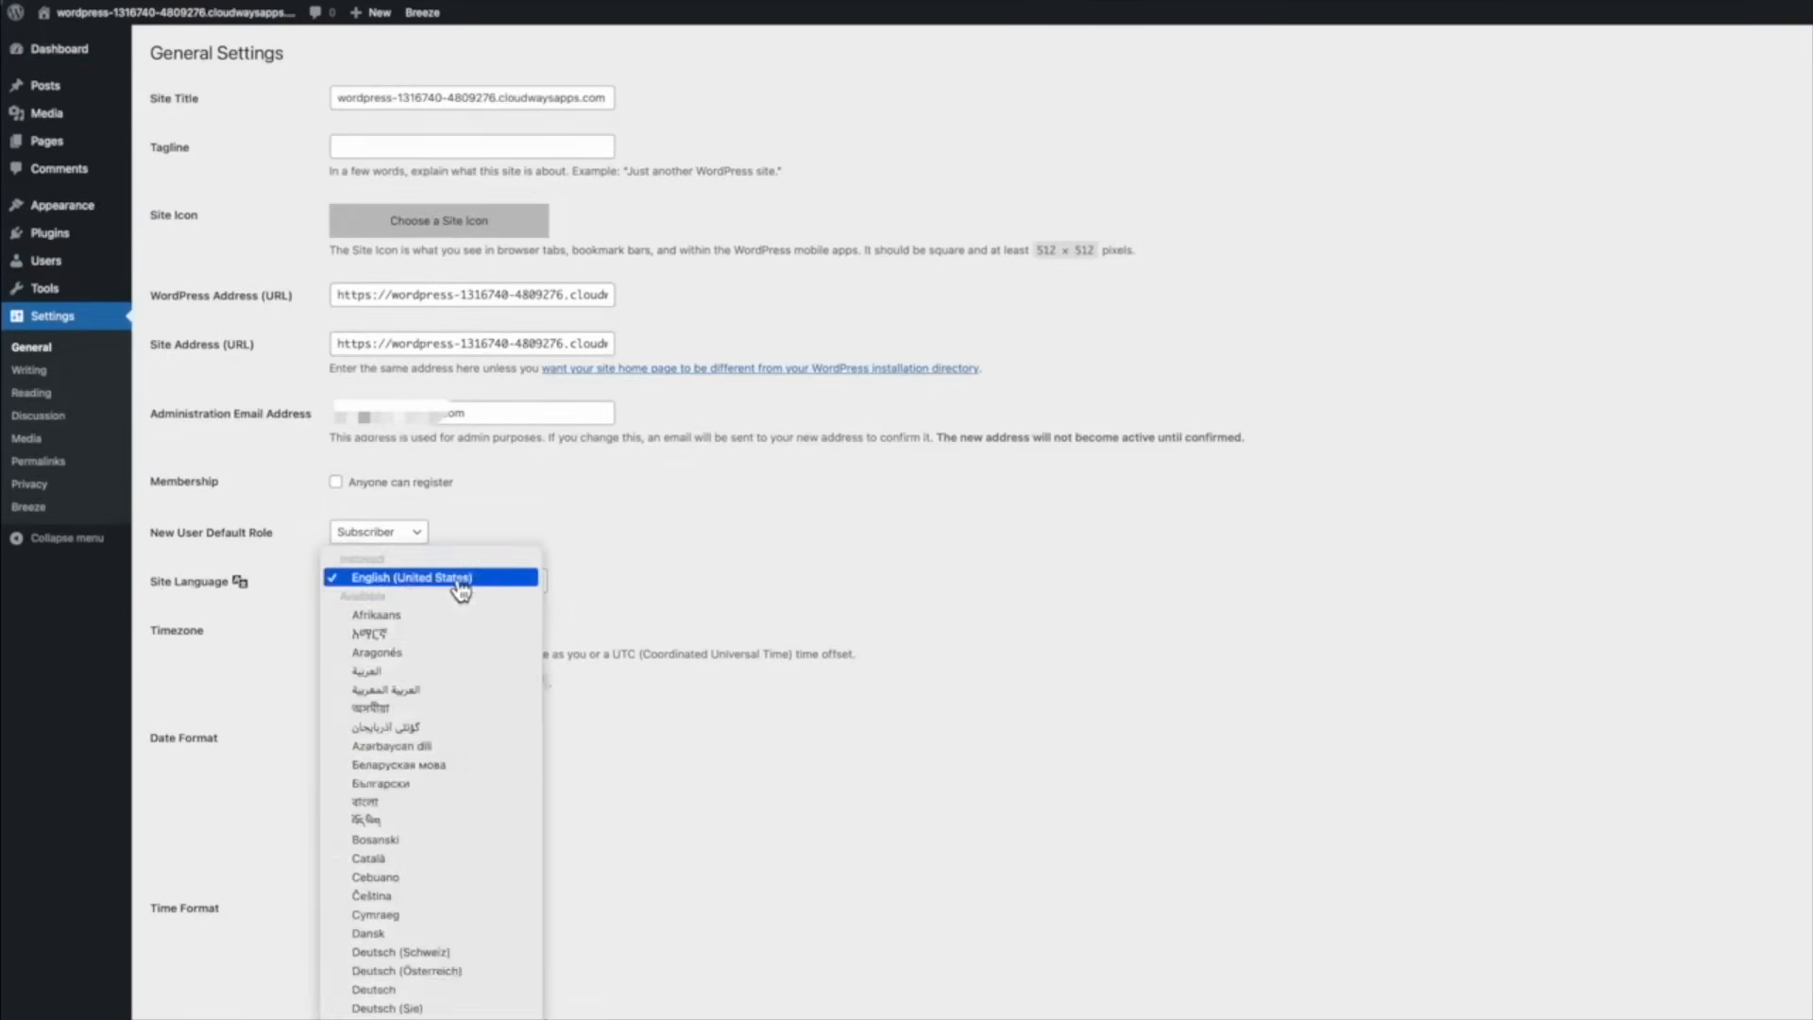
pyautogui.scroll(-10, 477, 850)
pyautogui.scroll(3, 486, 132)
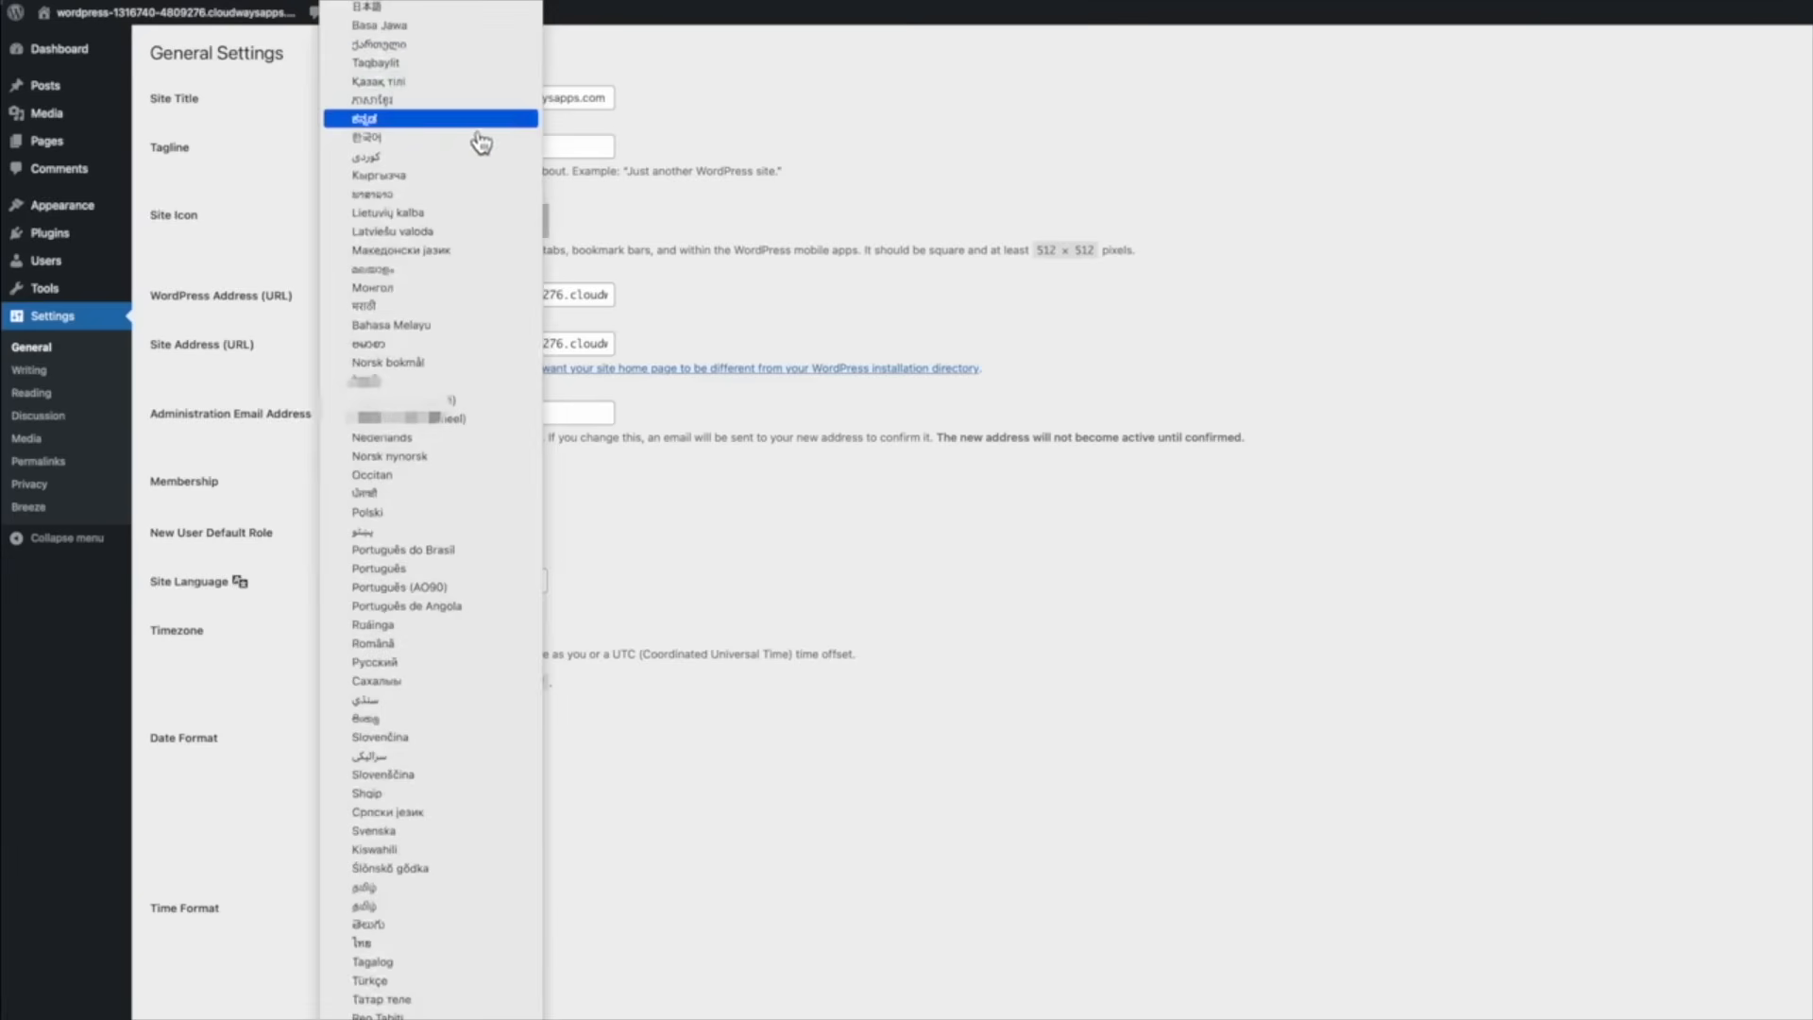
pyautogui.click(463, 143)
pyautogui.scroll(-3, 671, 579)
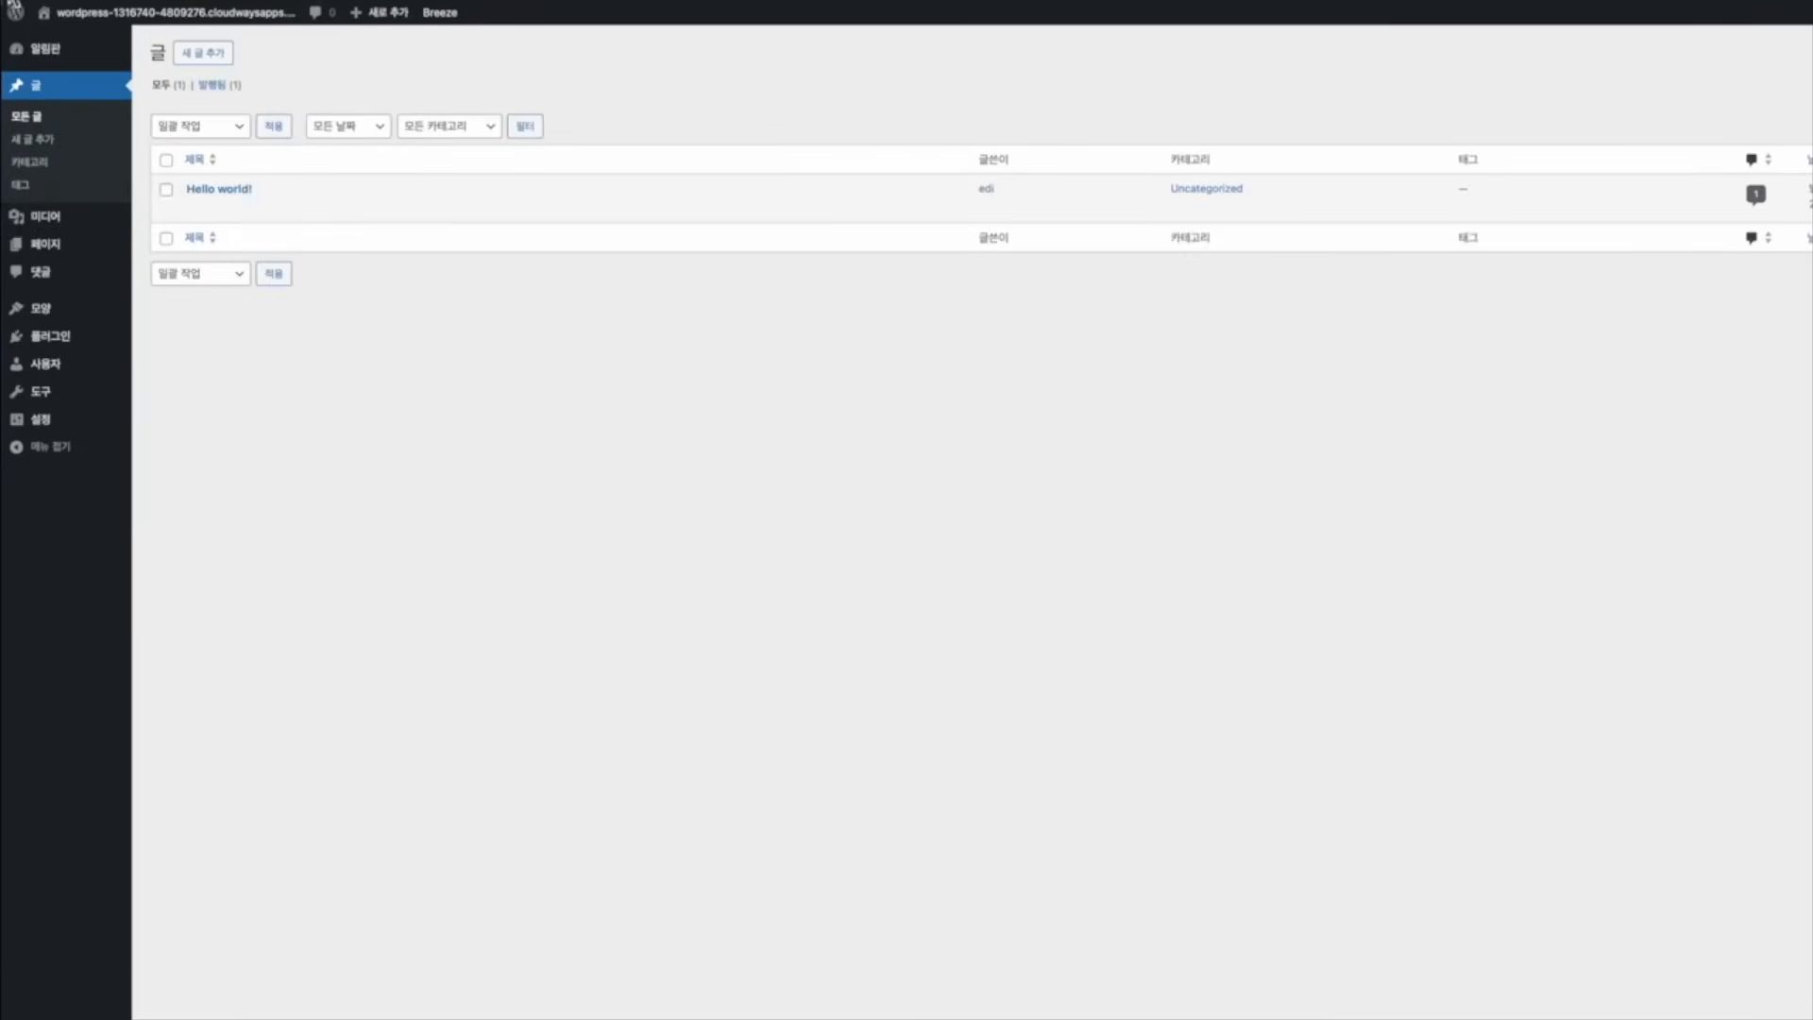
# View the WordPress site's front page from the admin bar
pyautogui.click(95, 12)
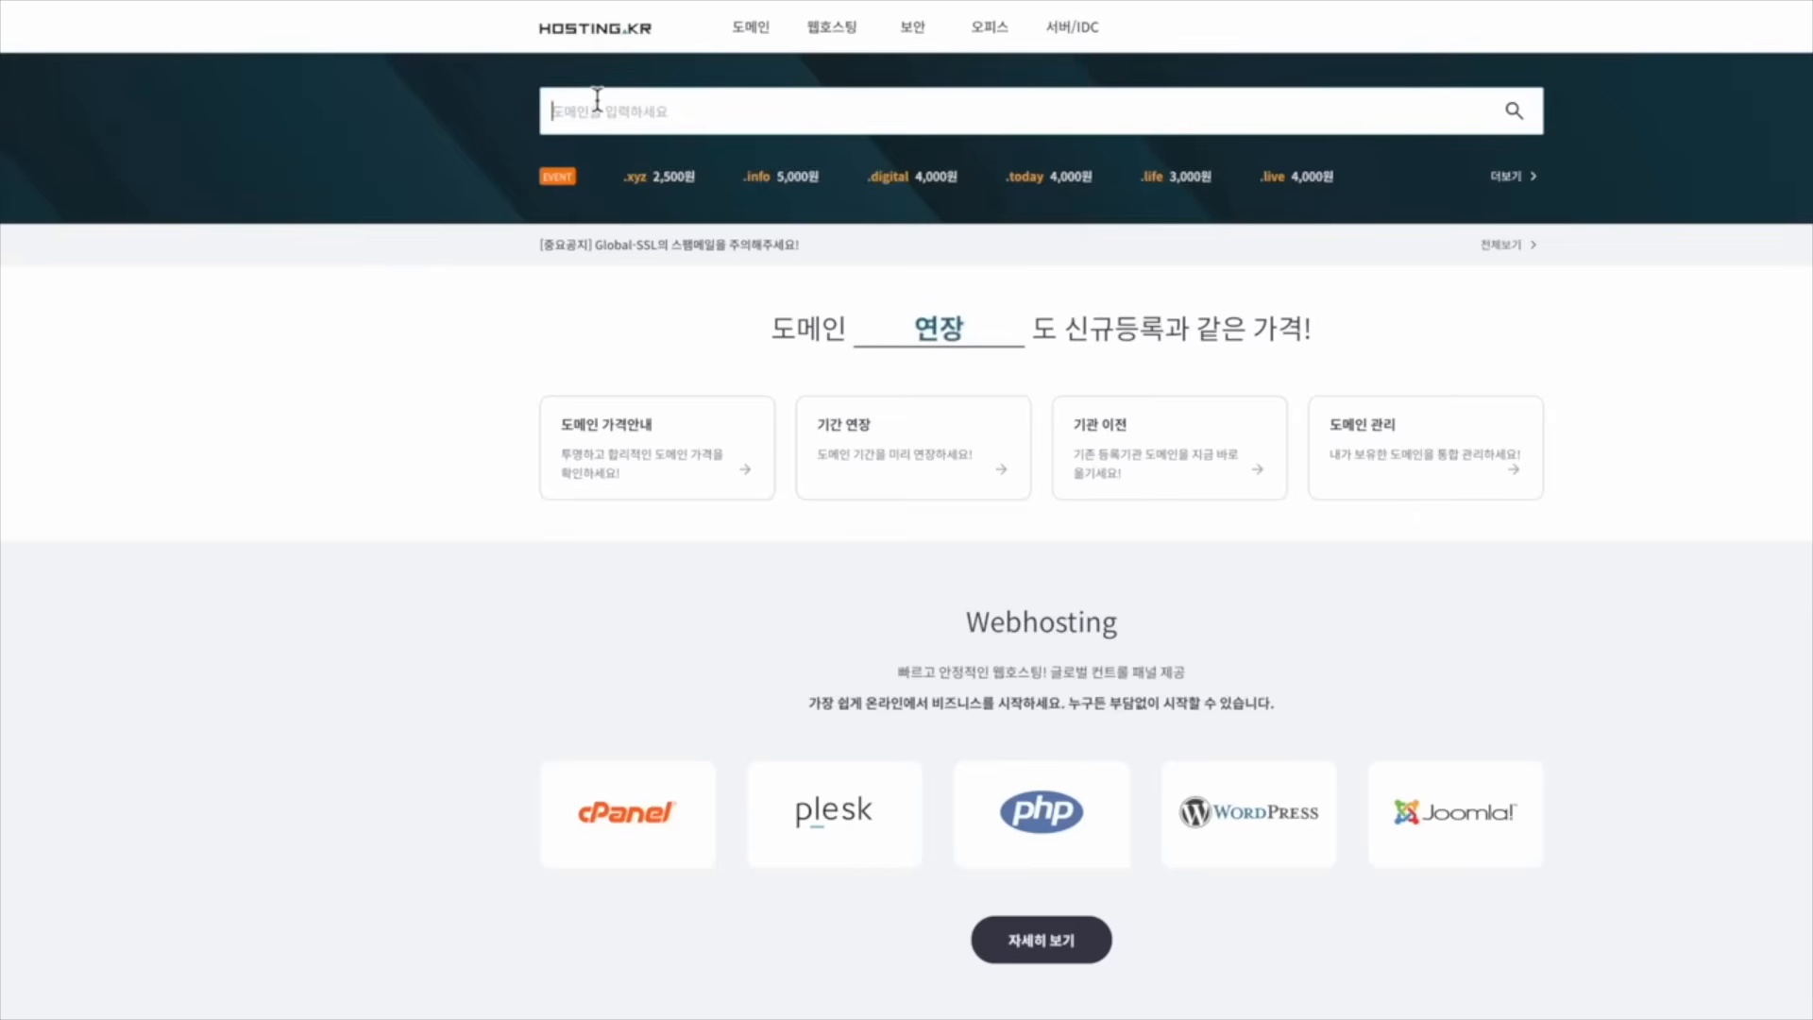
# Search HOSTING.KR for 'ssd', finding ssd.net, ssd.com, ssd.co.kr and ssd.kr already taken
pyautogui.write('ssd')
pyautogui.click(1515, 112)
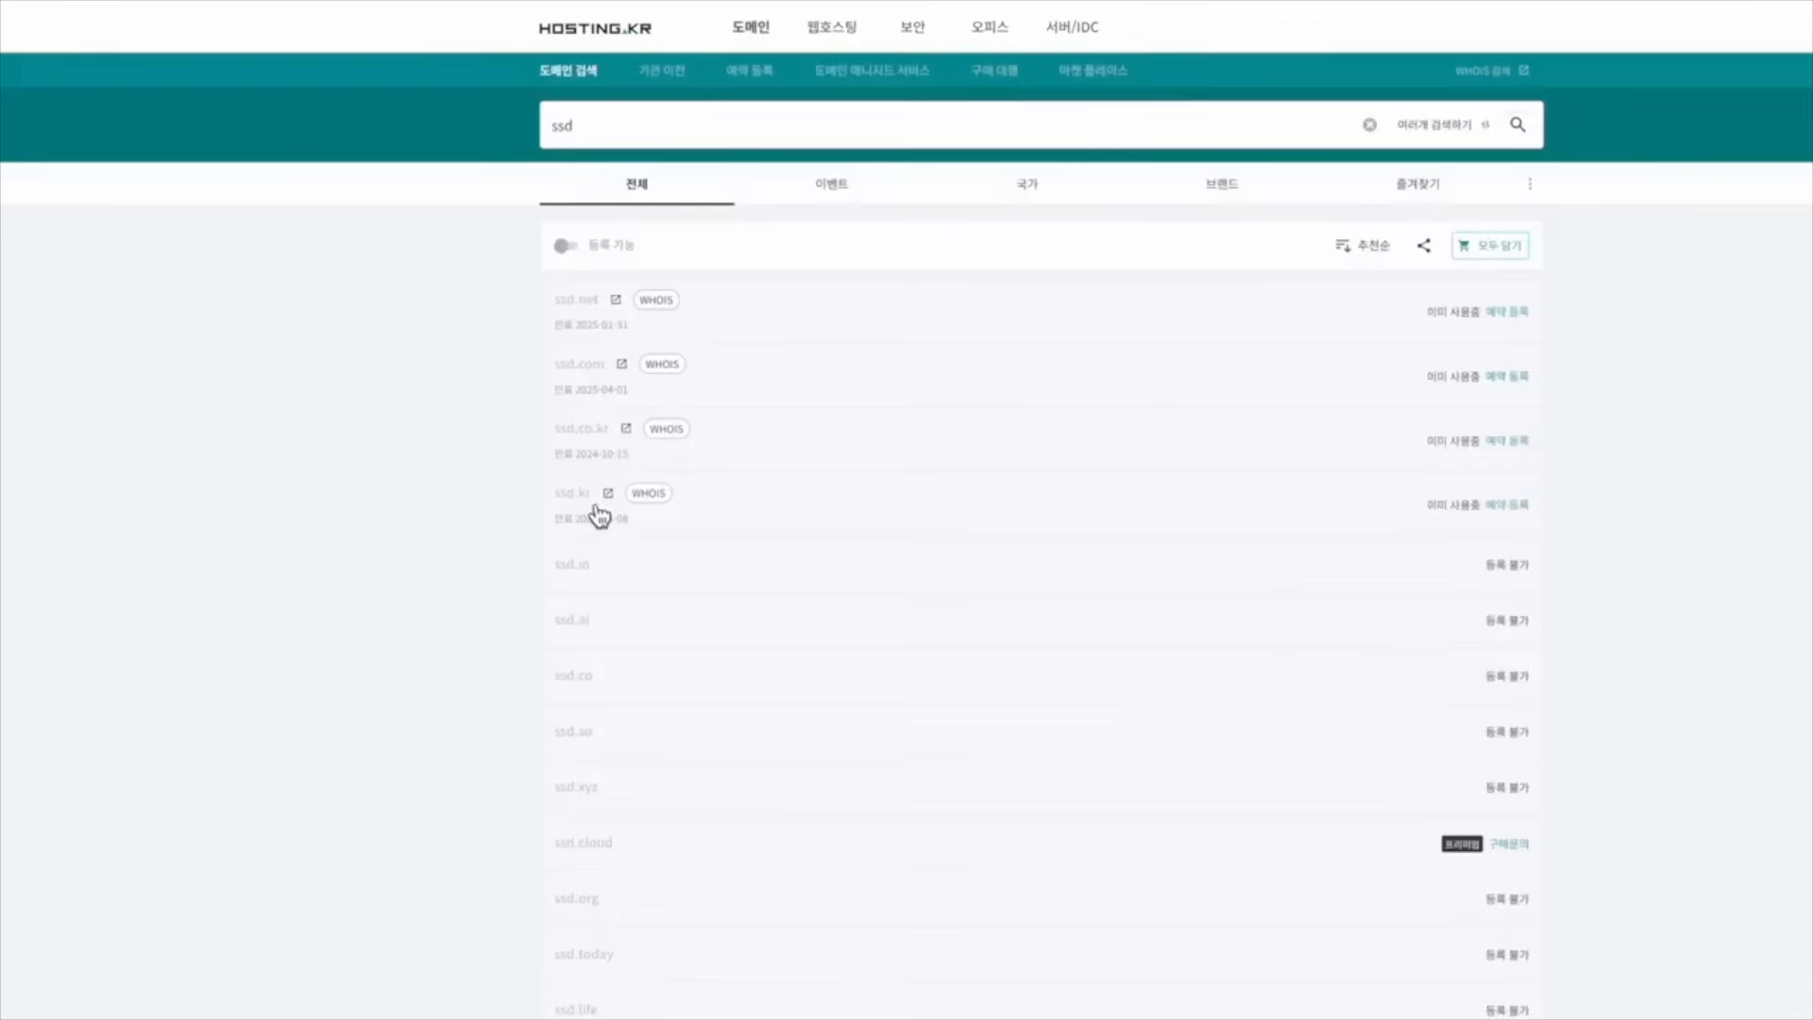
pyautogui.click(602, 133)
pyautogui.click(404, 270)
pyautogui.scroll(-1, 691, 495)
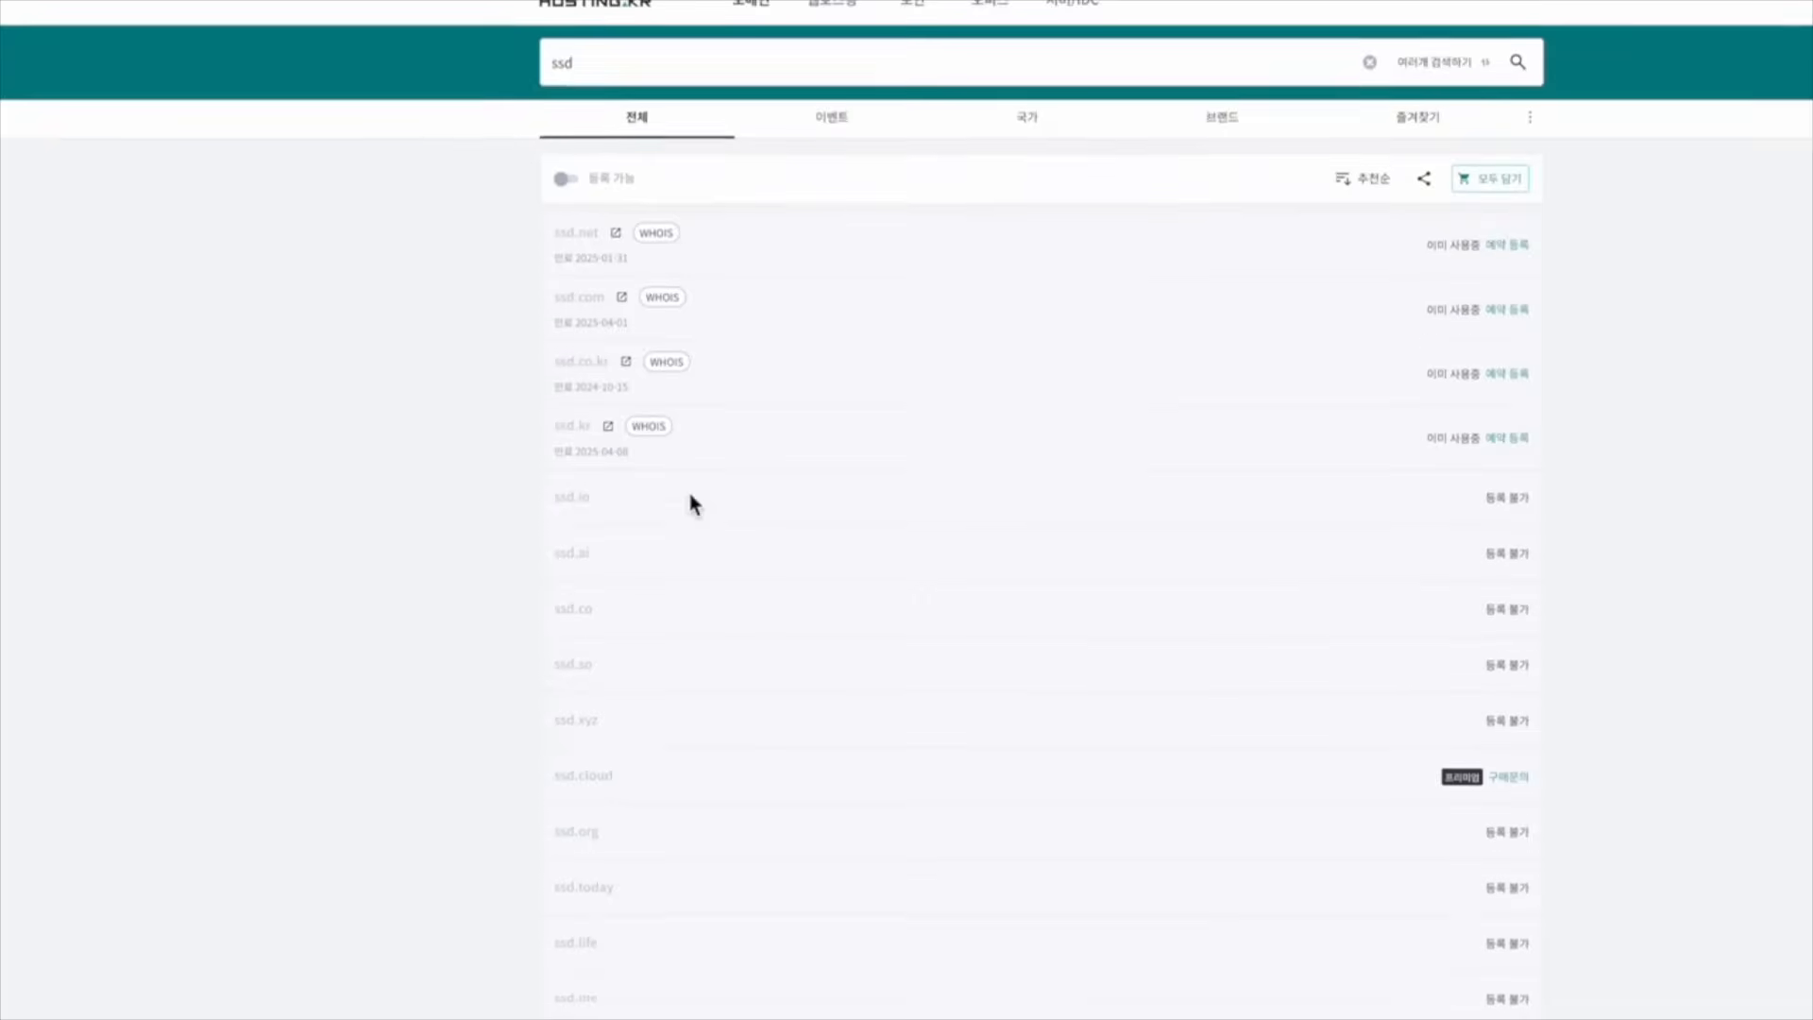
pyautogui.scroll(1, 690, 495)
pyautogui.moveTo(629, 132); pyautogui.dragTo(456, 109)
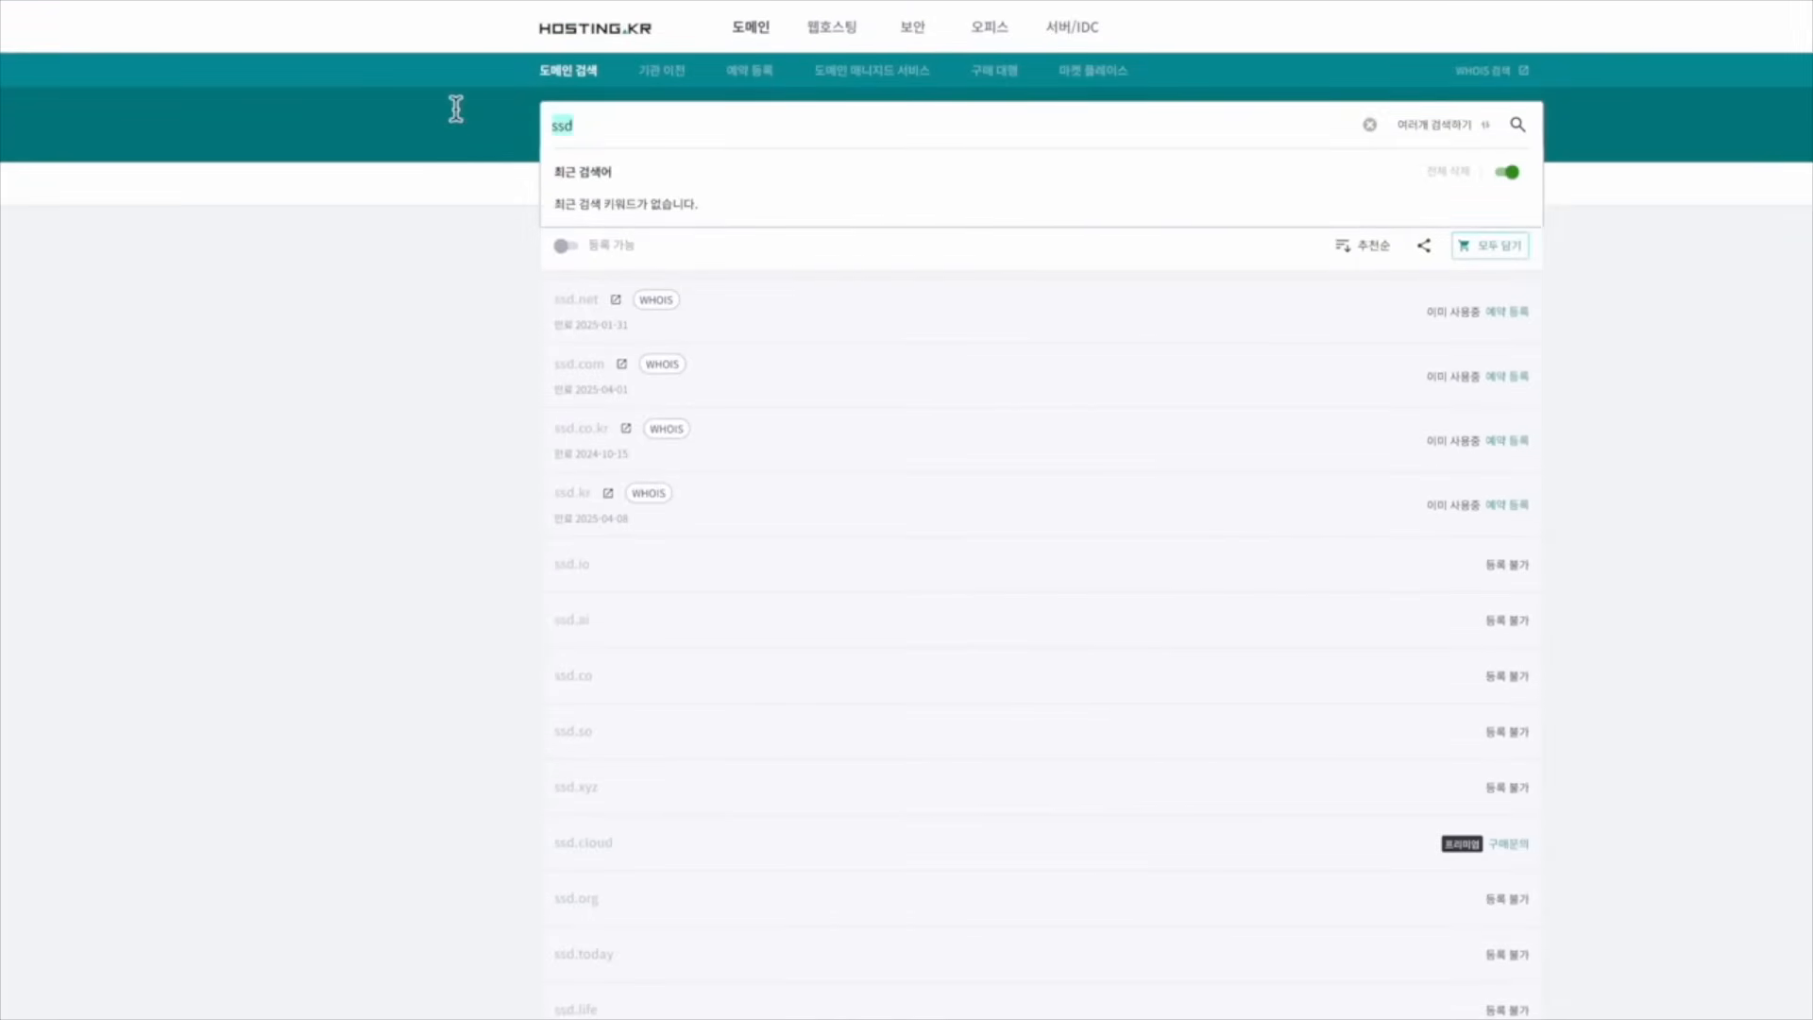
# Search for 'thchnews' and add thchnews.xyz at 2,500원 per year to the cart
pyautogui.write('thchnews')
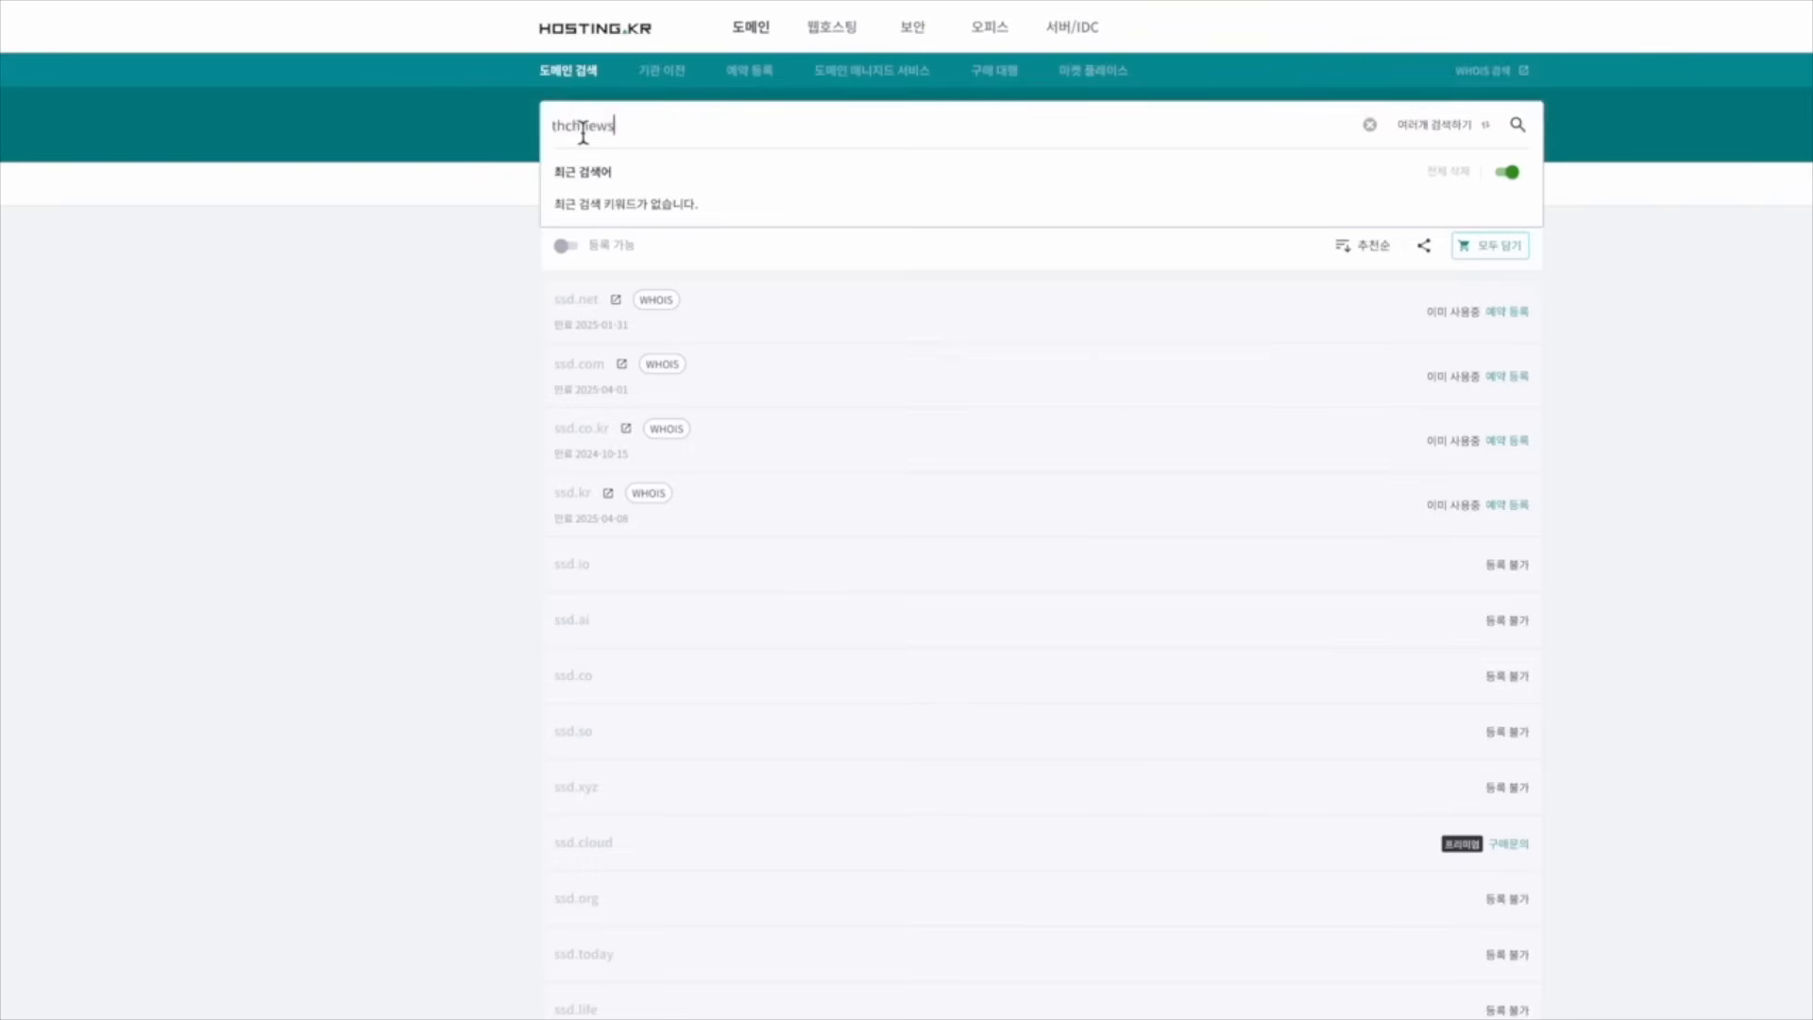
pyautogui.click(1517, 125)
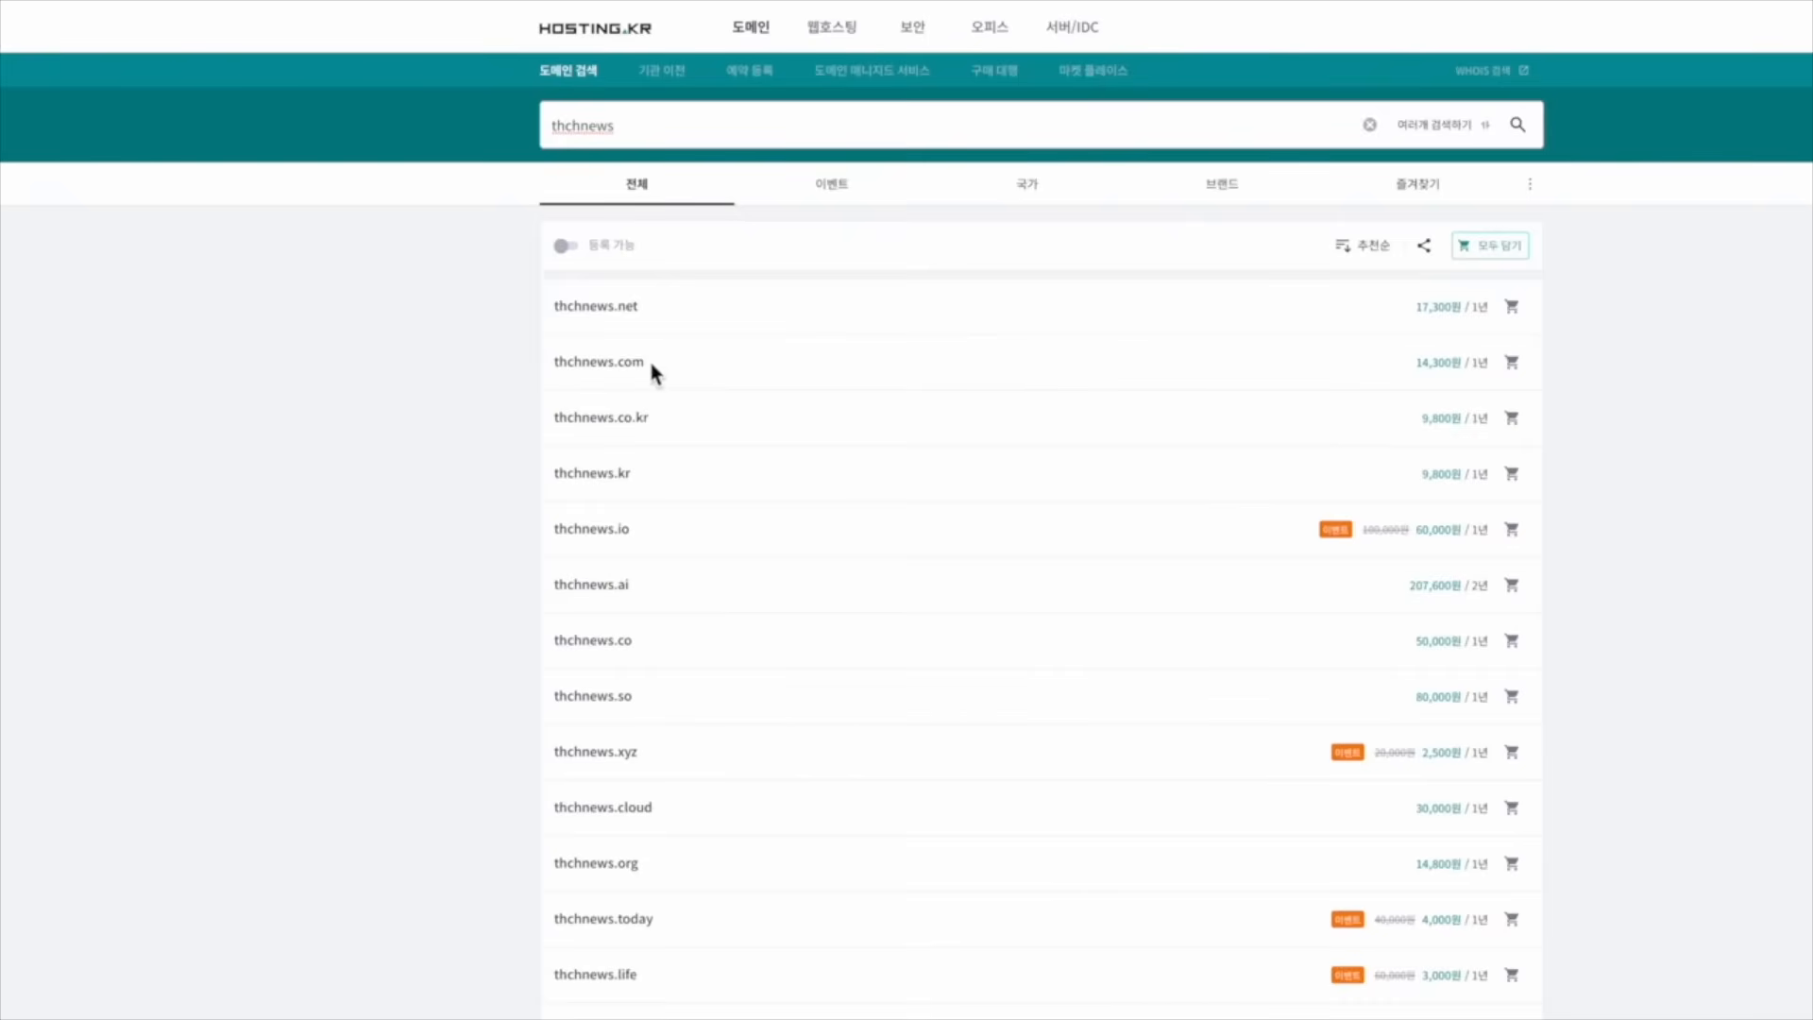
pyautogui.scroll(-1, 946, 462)
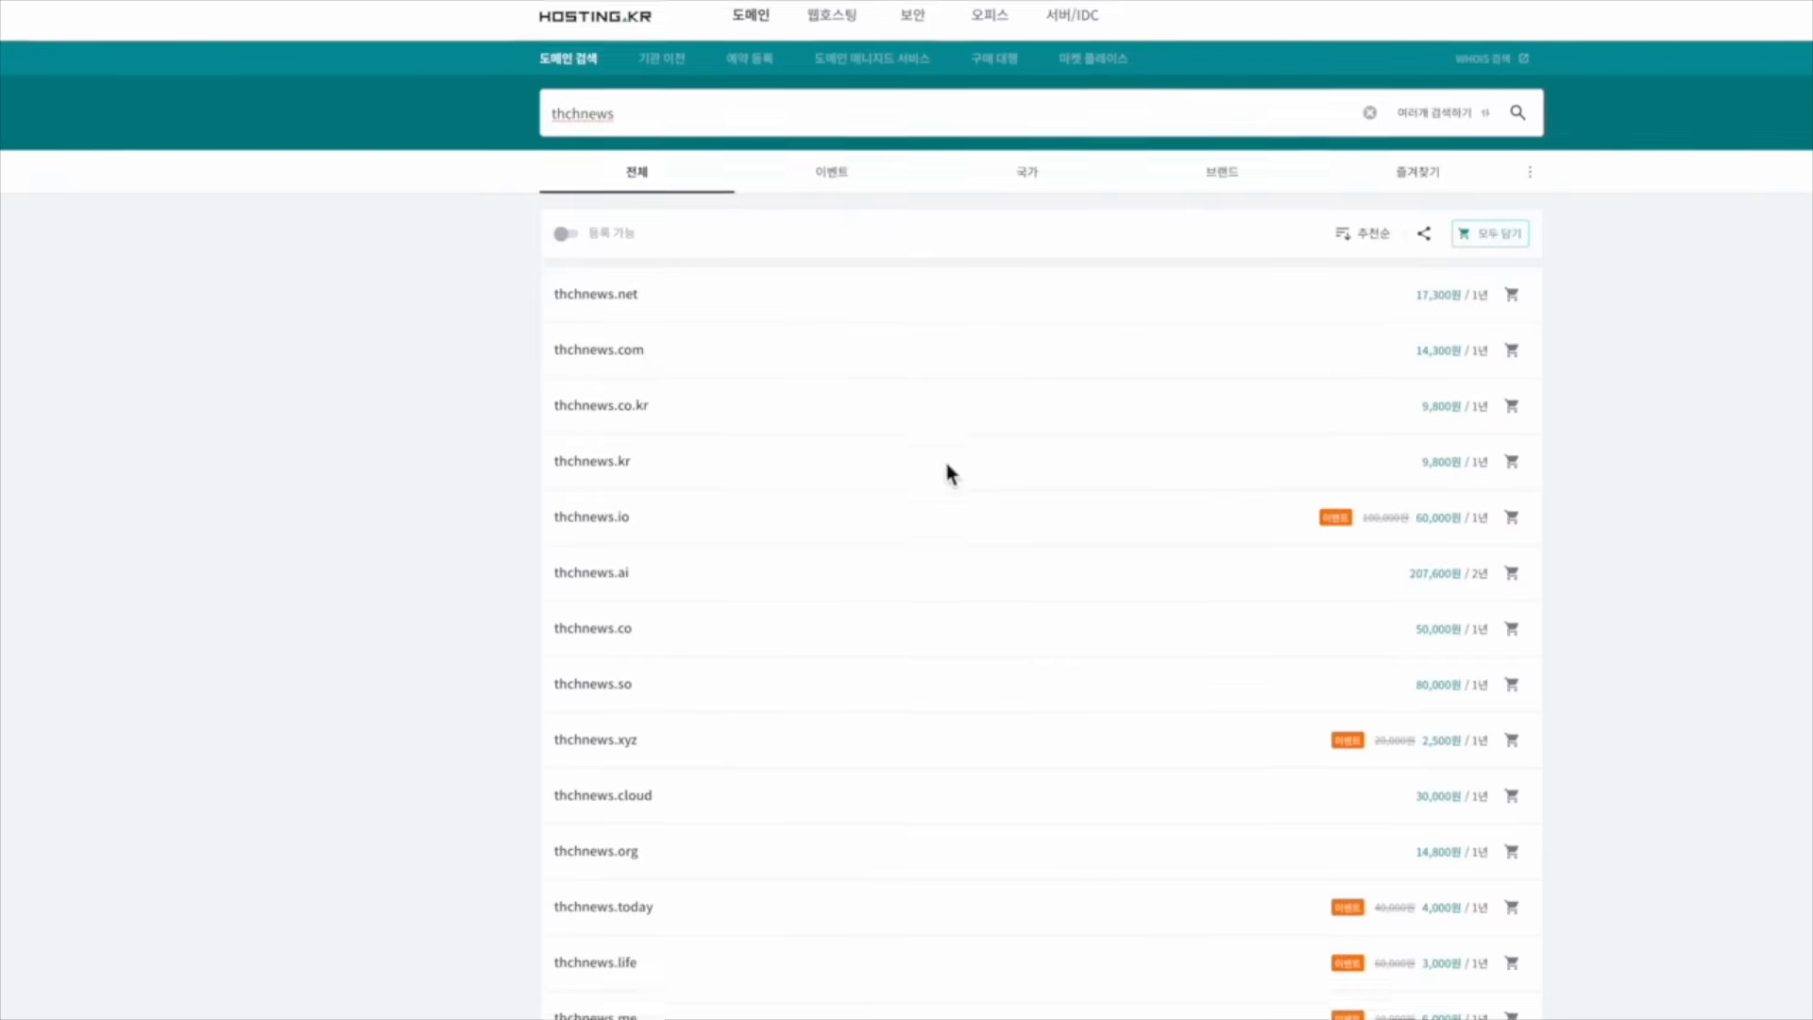
pyautogui.scroll(1, 946, 463)
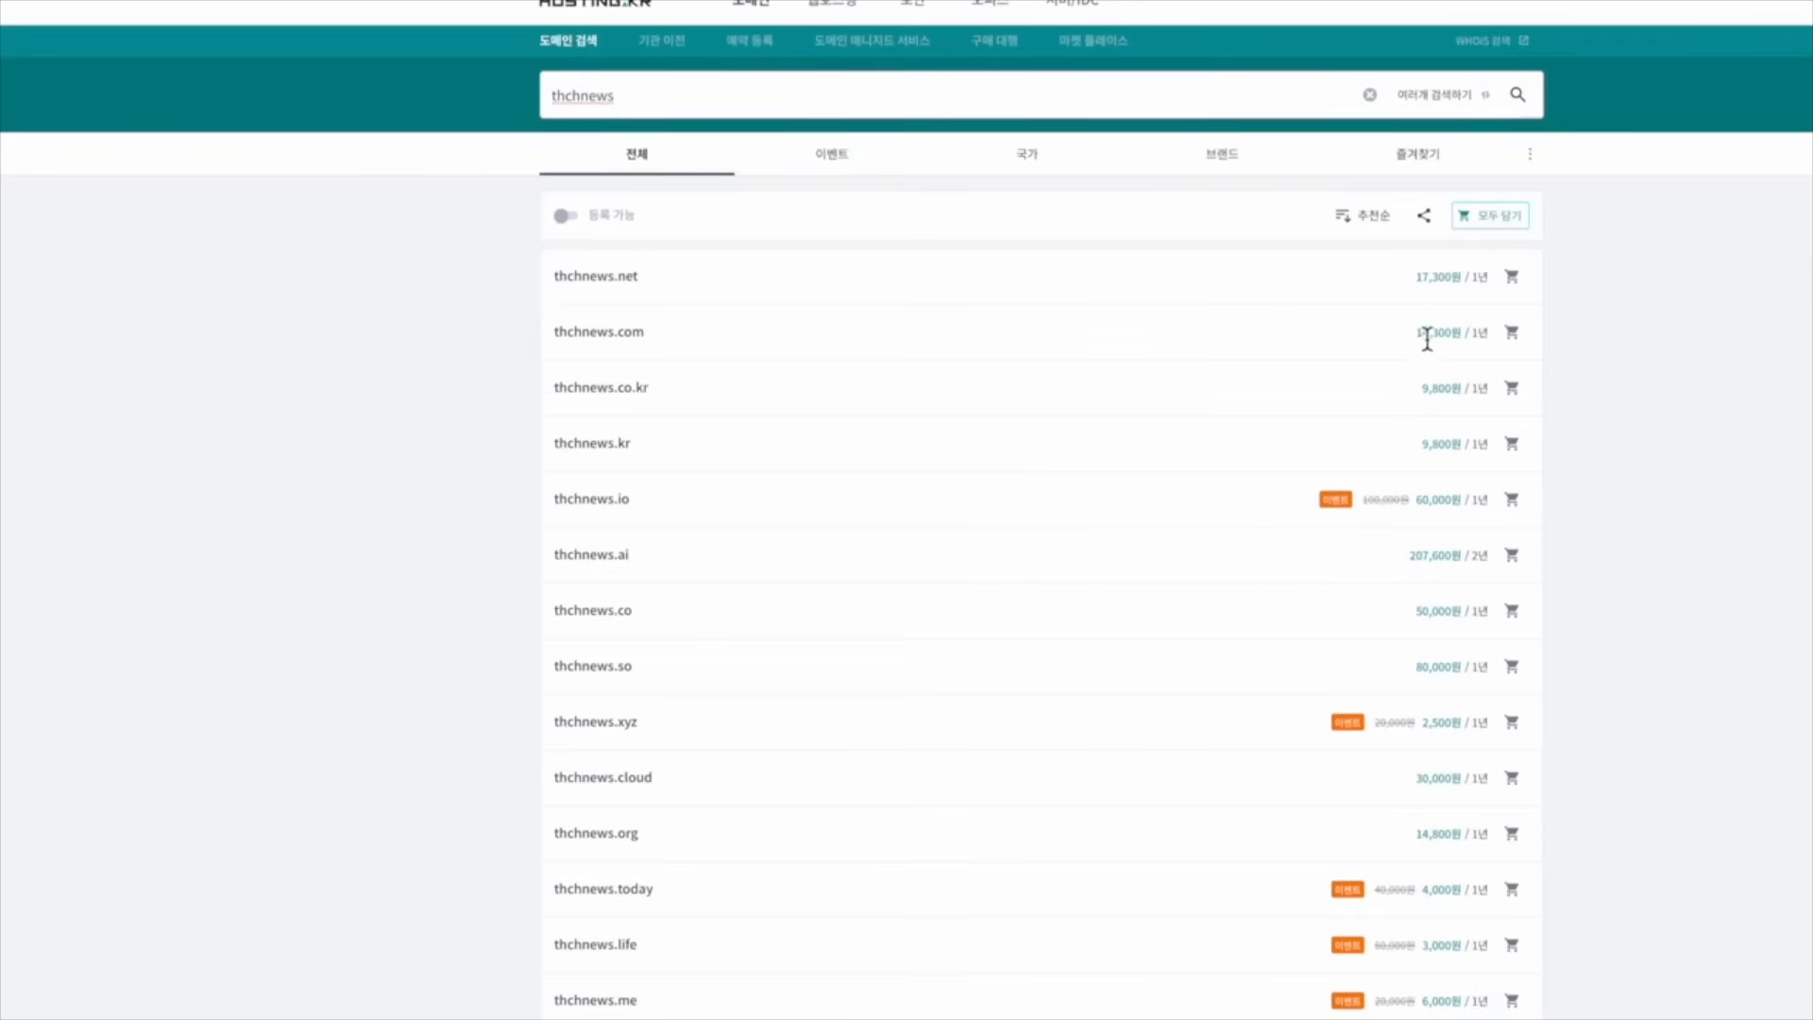
pyautogui.scroll(-1, 1190, 461)
pyautogui.scroll(2, 1205, 478)
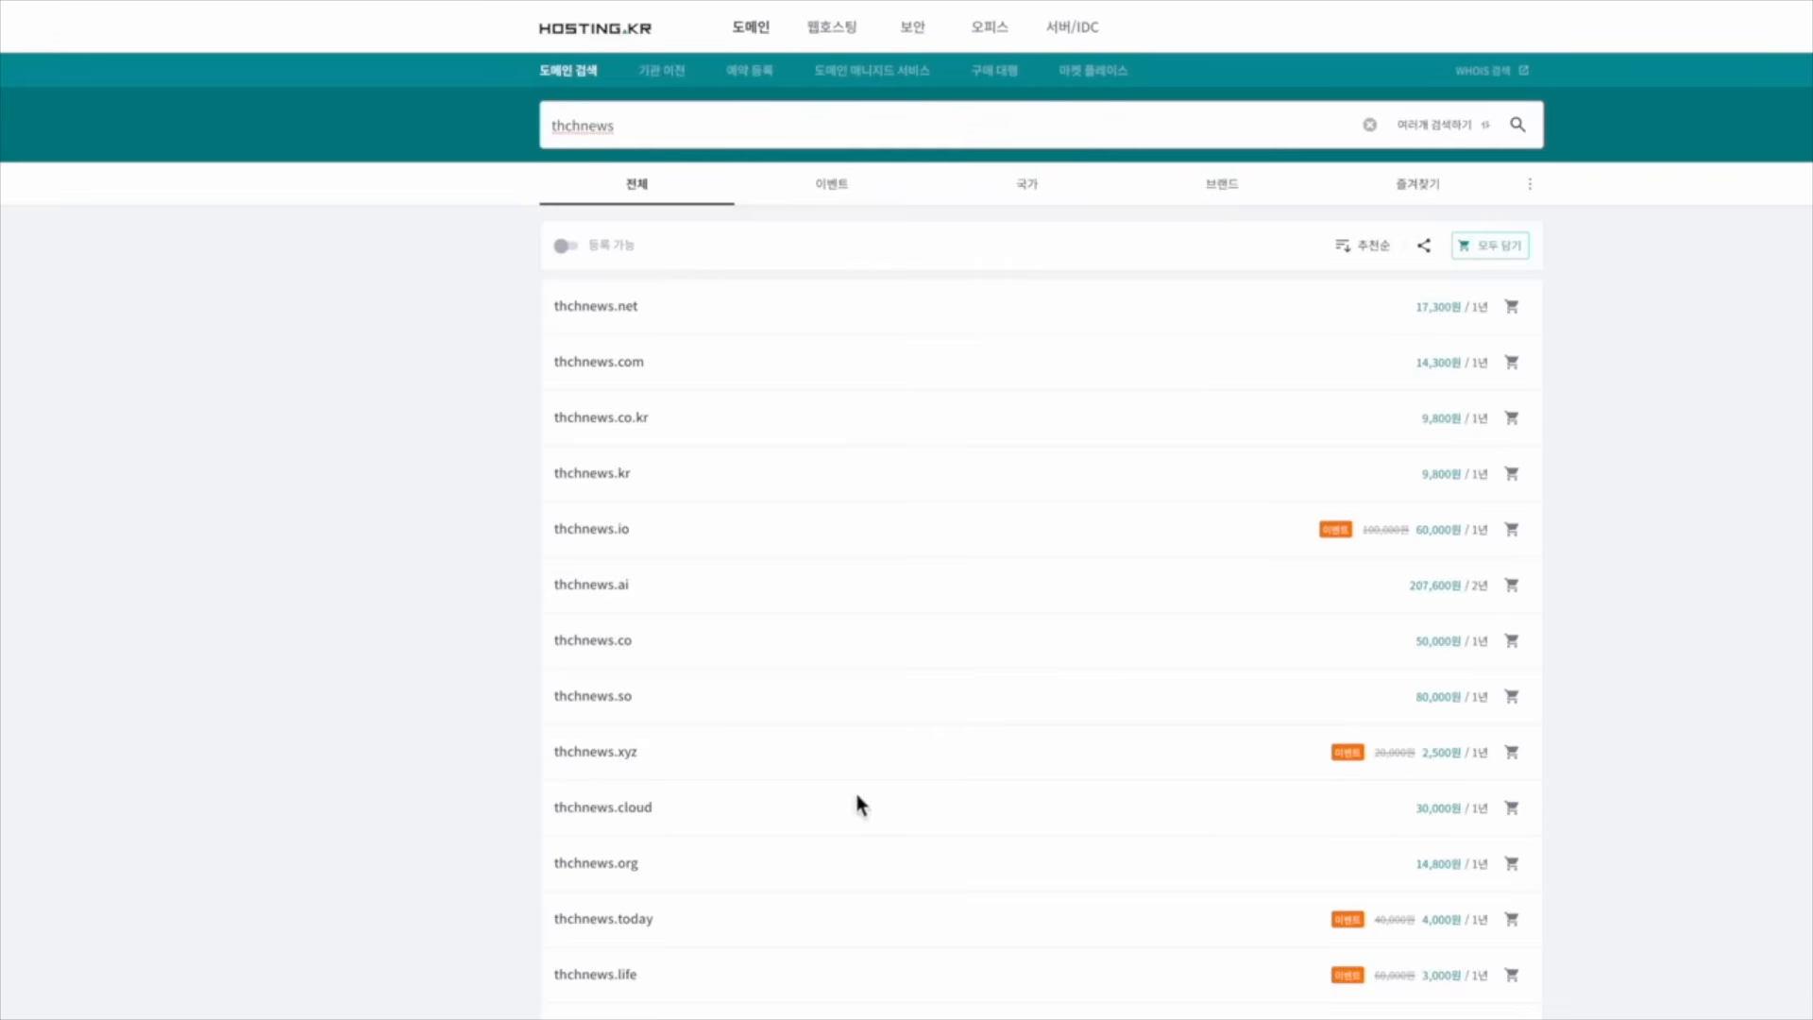
pyautogui.click(1527, 765)
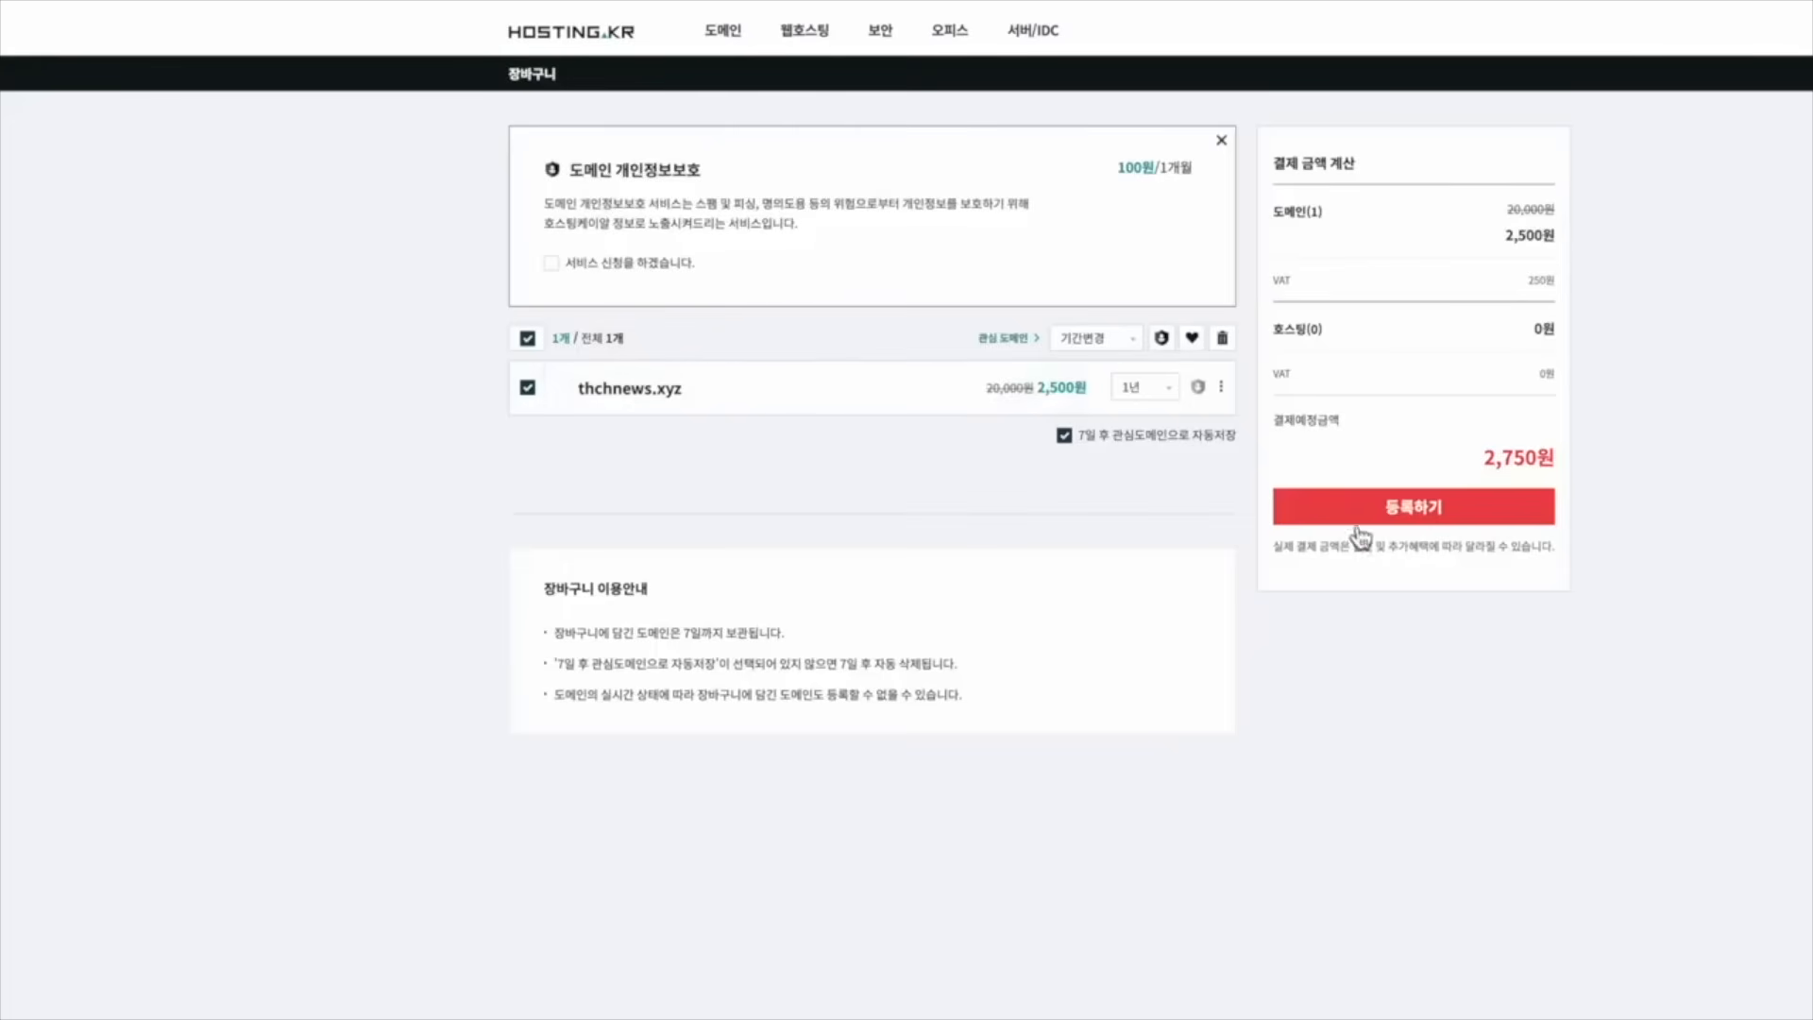
# Register thchnews.xyz and pay 2,750원 by credit card (신용카드)
pyautogui.click(1405, 525)
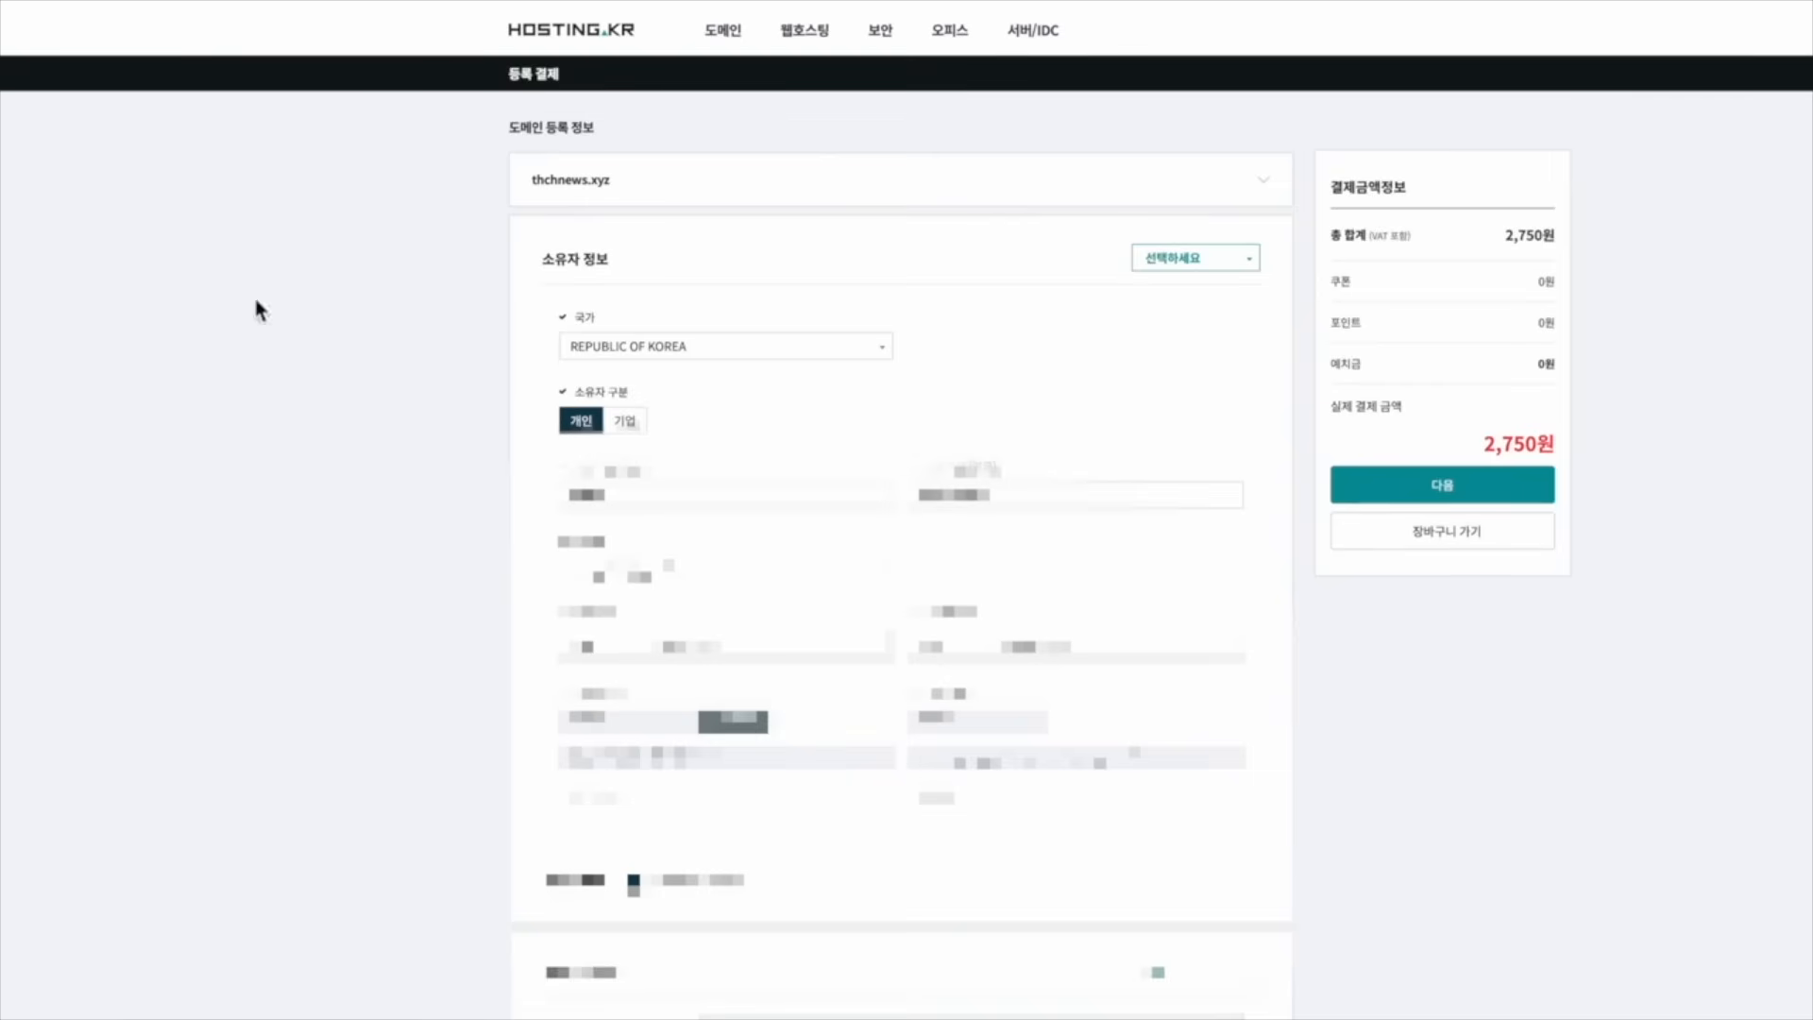
pyautogui.click(1417, 492)
pyautogui.click(1465, 527)
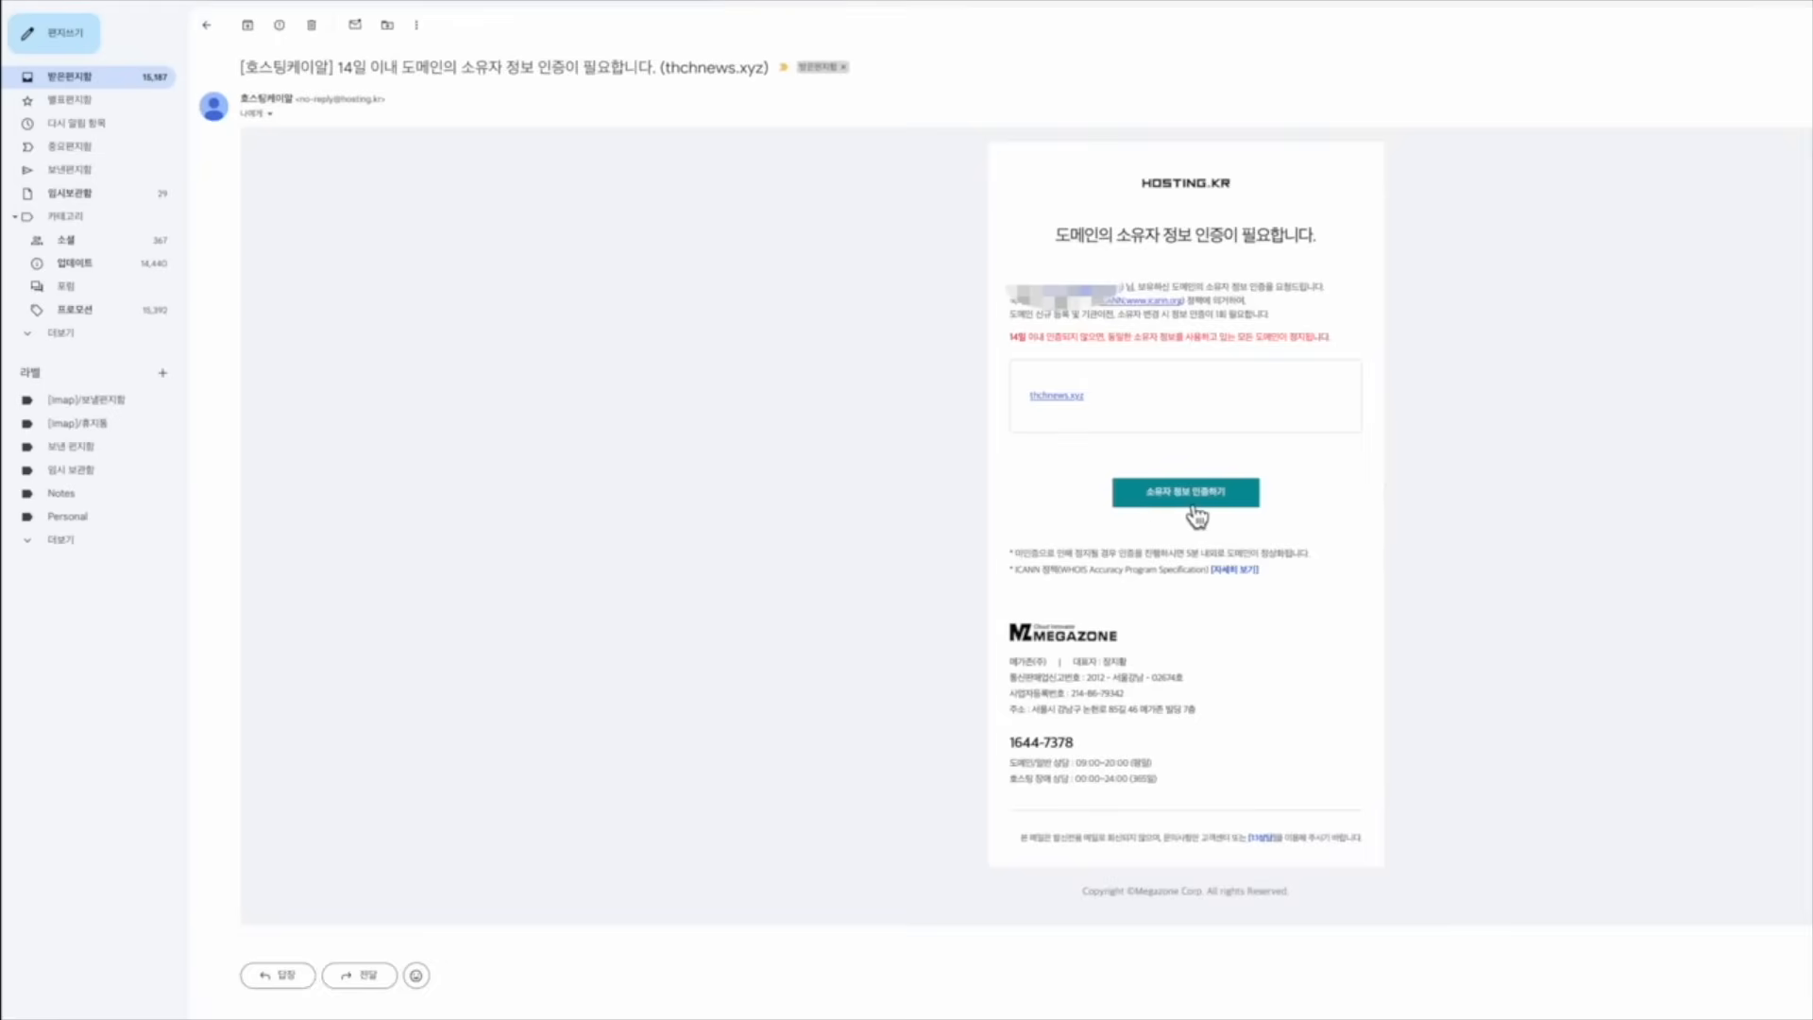
# Click the 소유자 정보 인증하기 link in HOSTING.KR's thchnews.xyz verification email
pyautogui.click(1199, 514)
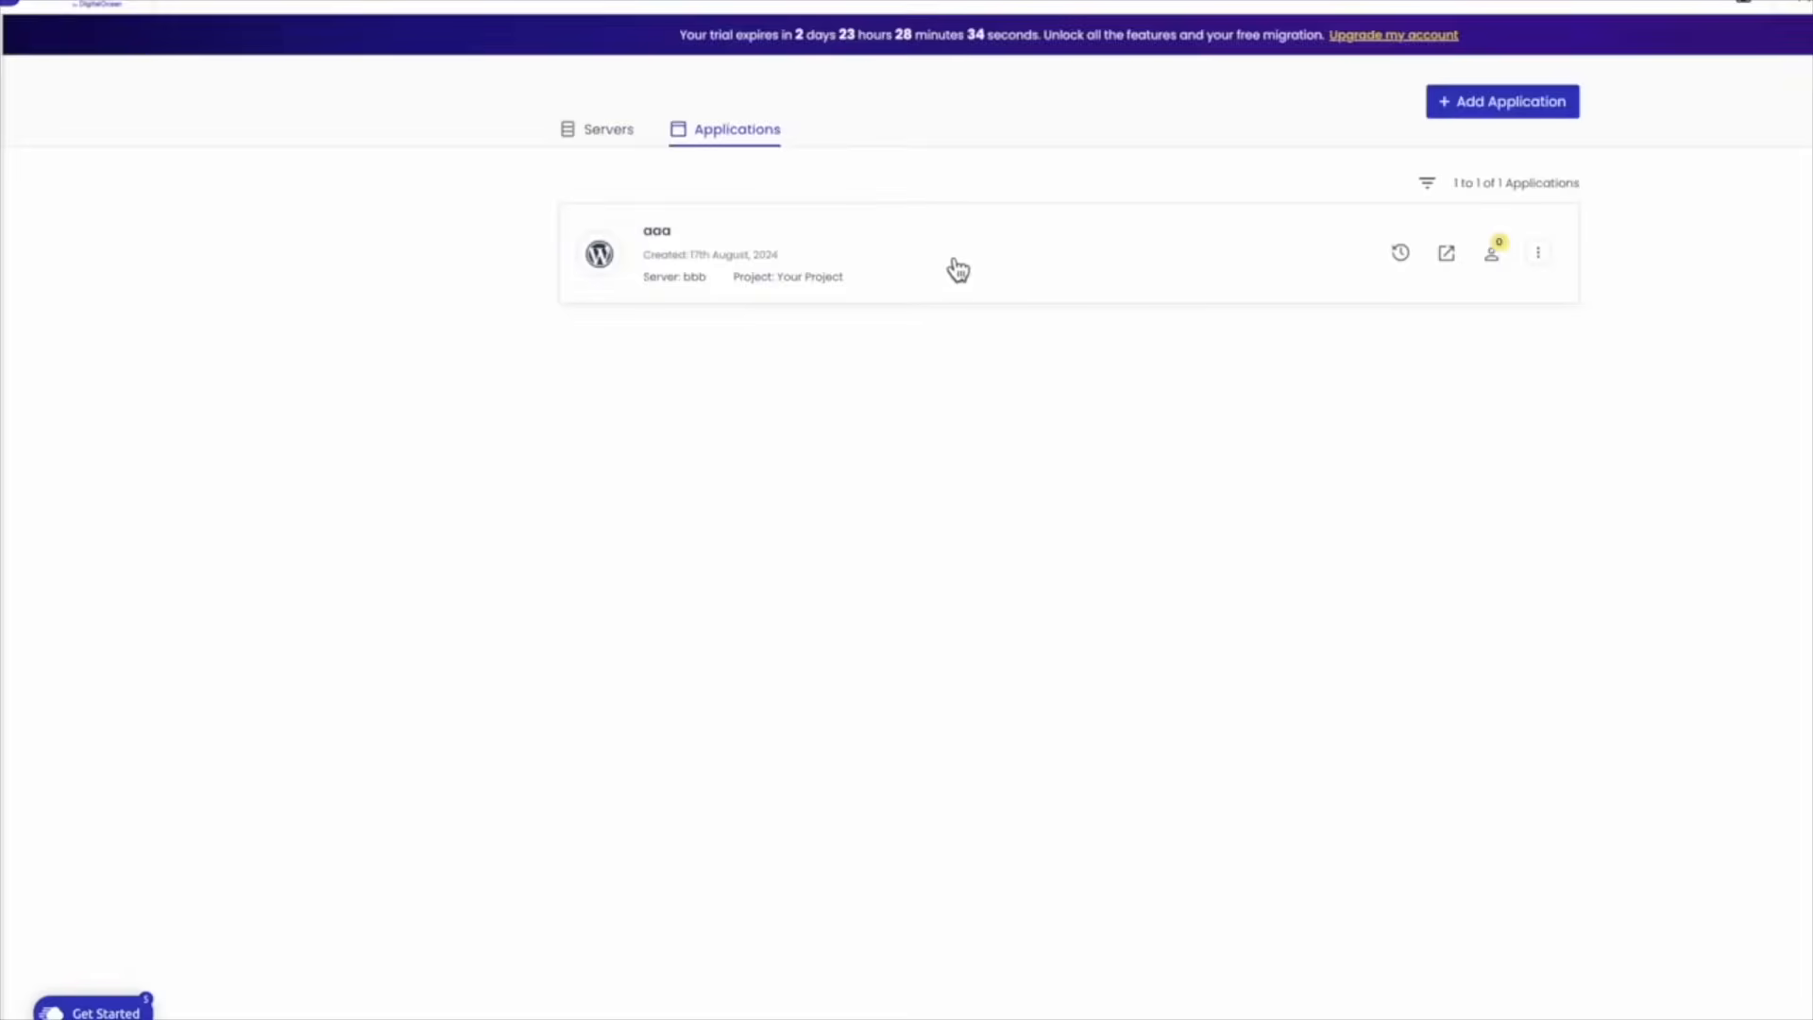
# Open the 'aaa' WordPress application card on server bbb
pyautogui.click(1110, 283)
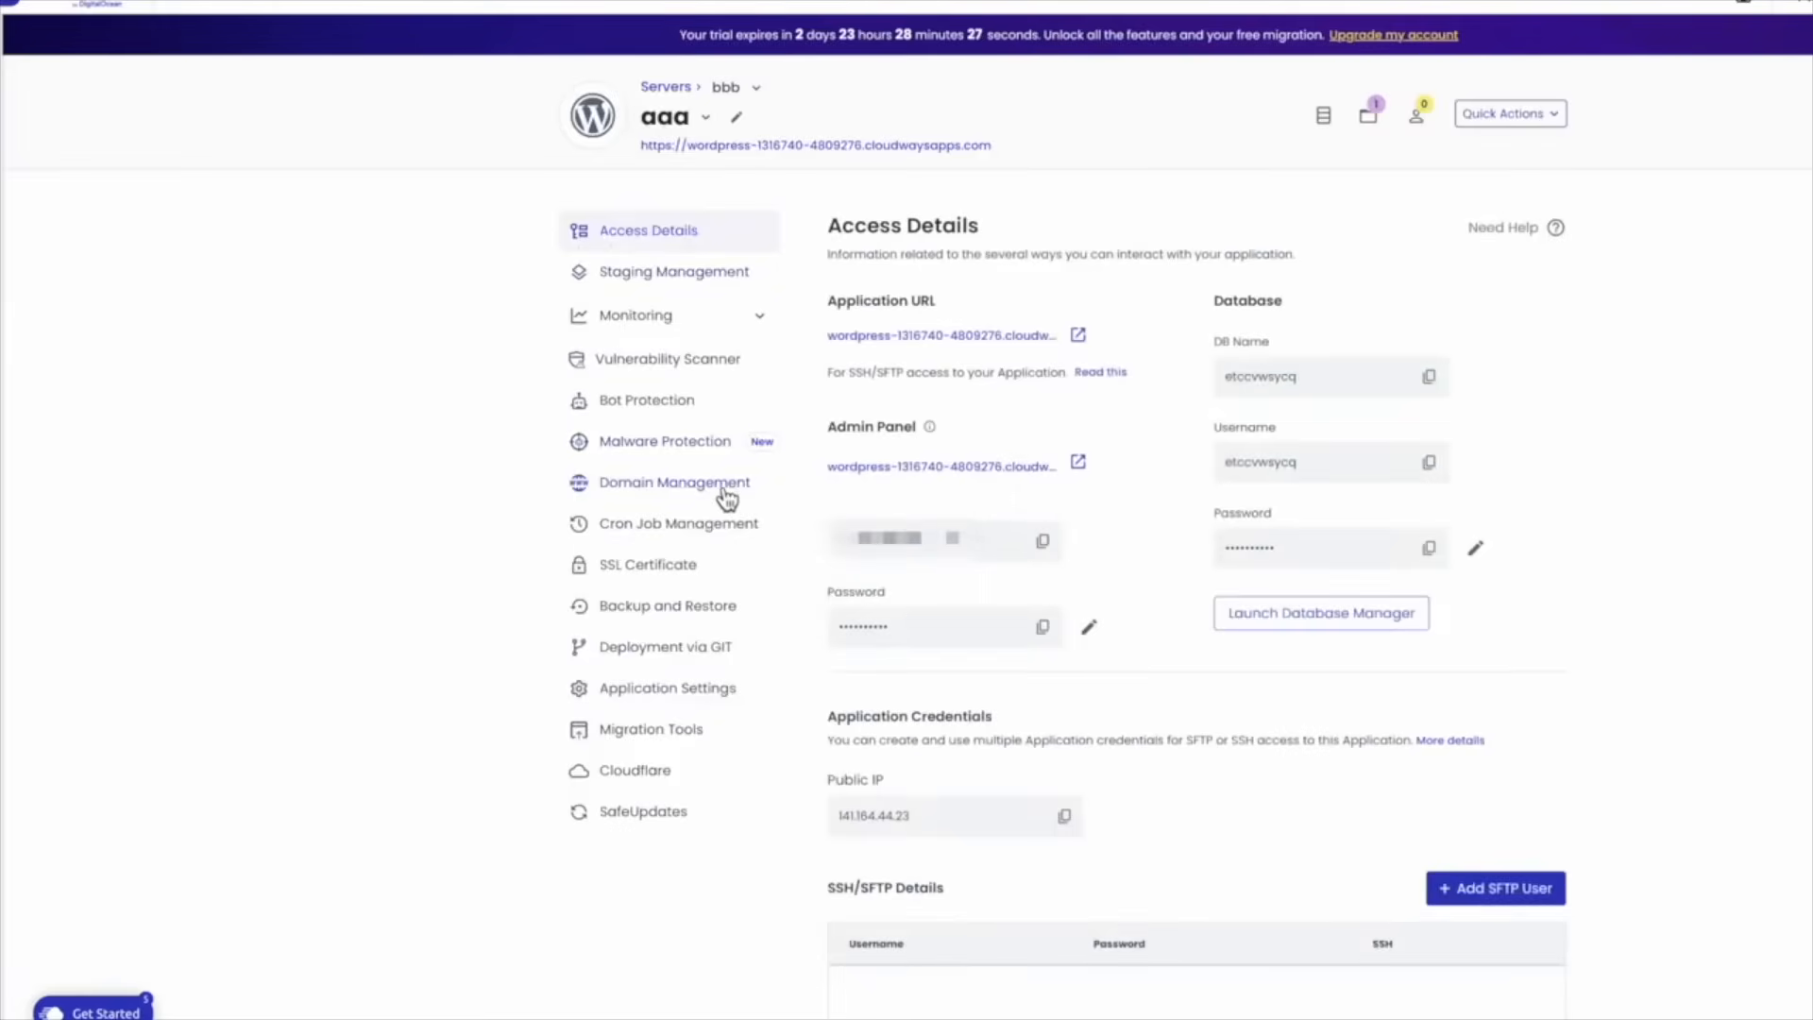
# Add thchnews.xyz as a new alias domain in the aaa application's Domain Management
pyautogui.click(673, 495)
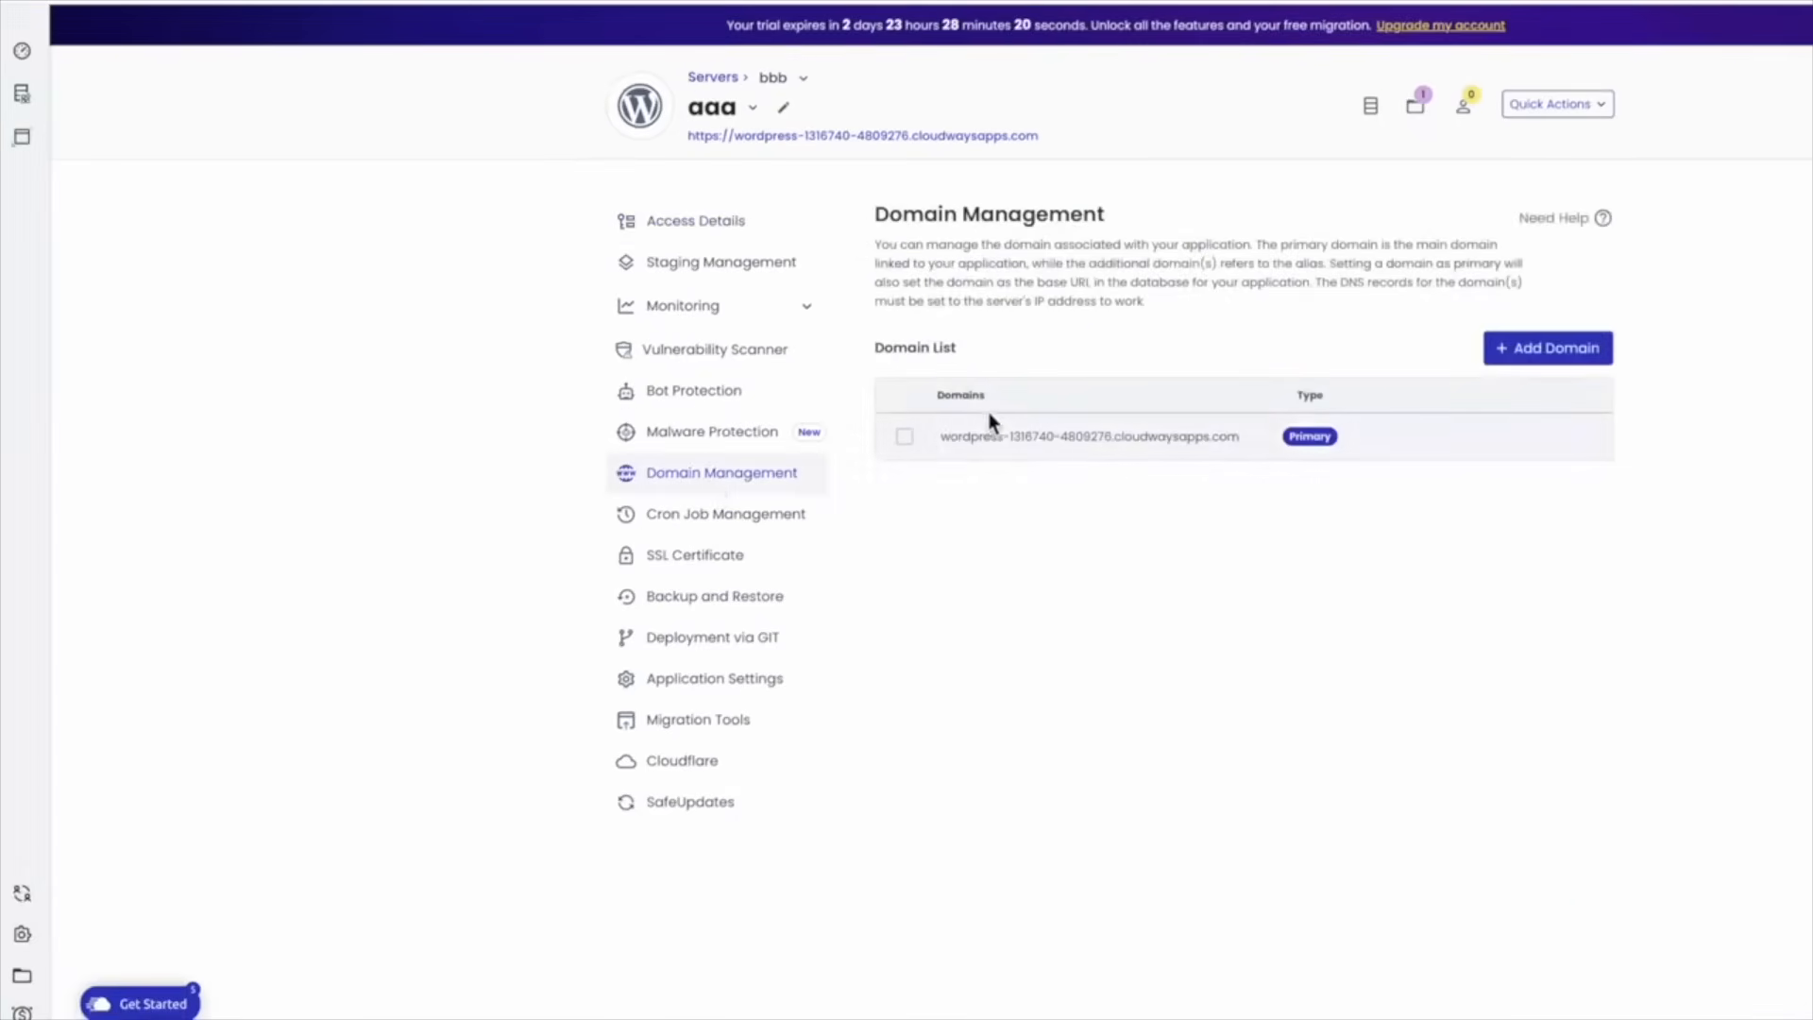
pyautogui.click(1553, 351)
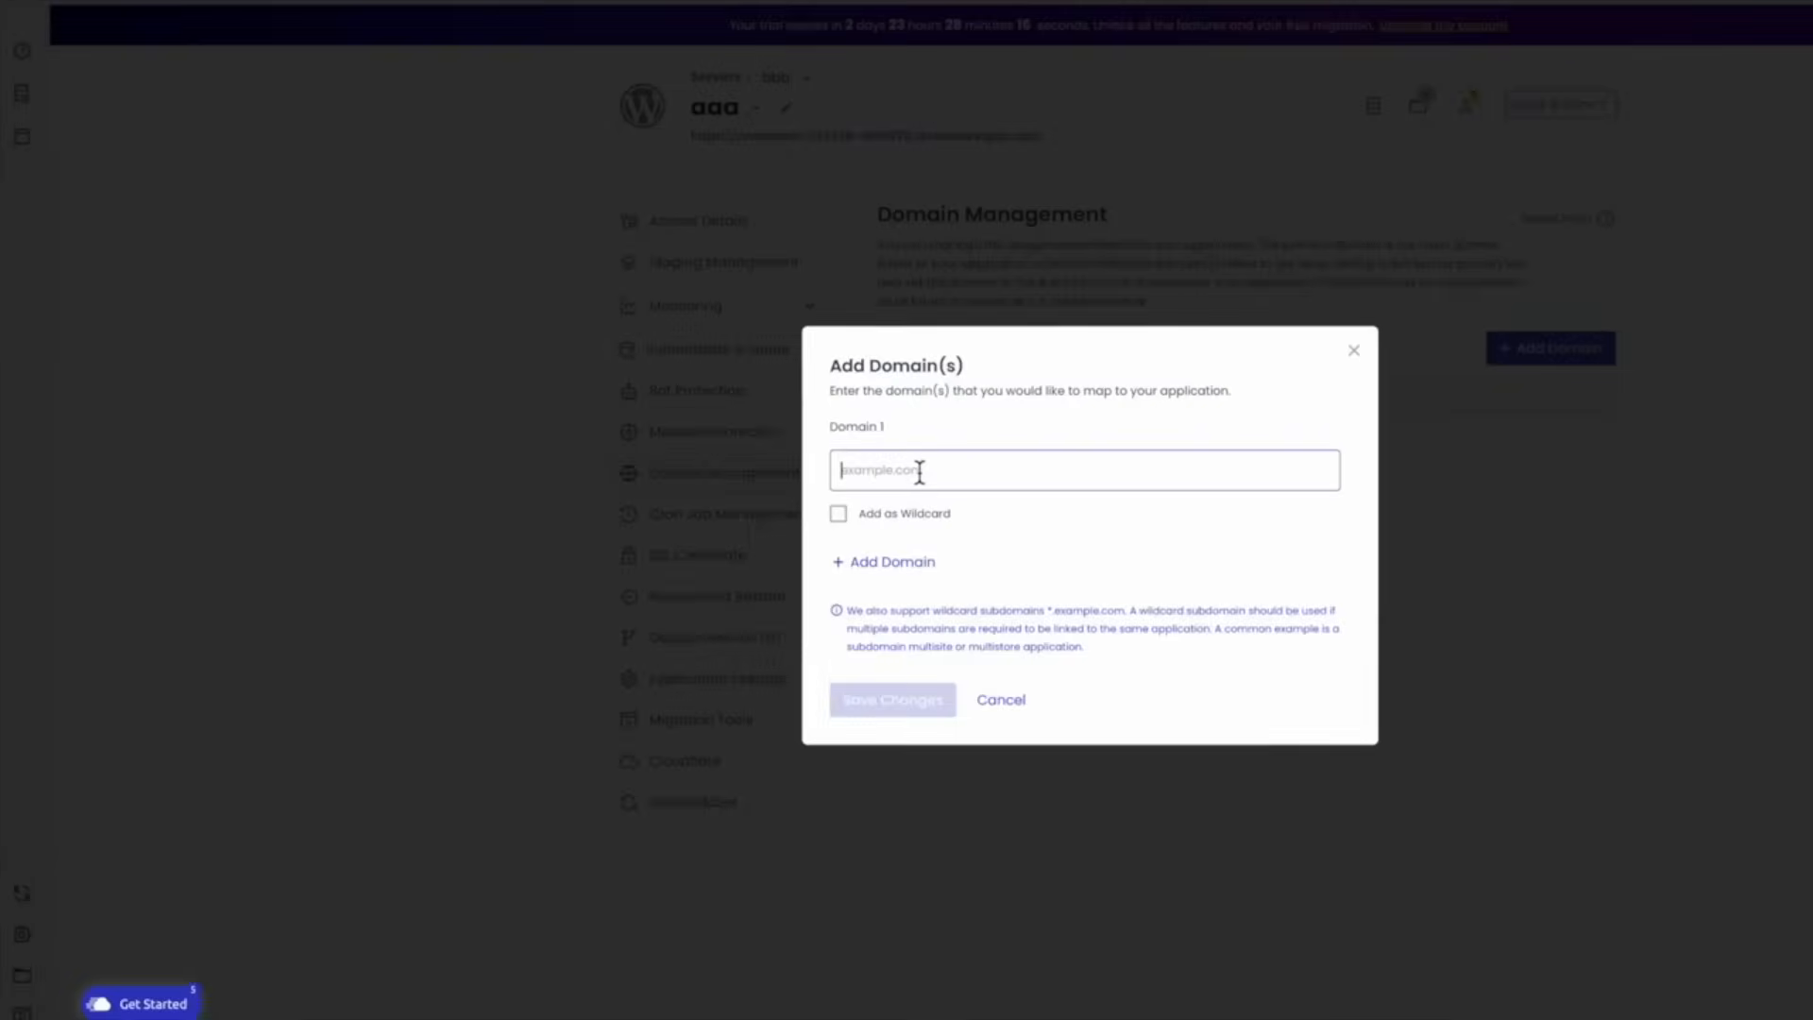
pyautogui.write('thchnews.xyz')
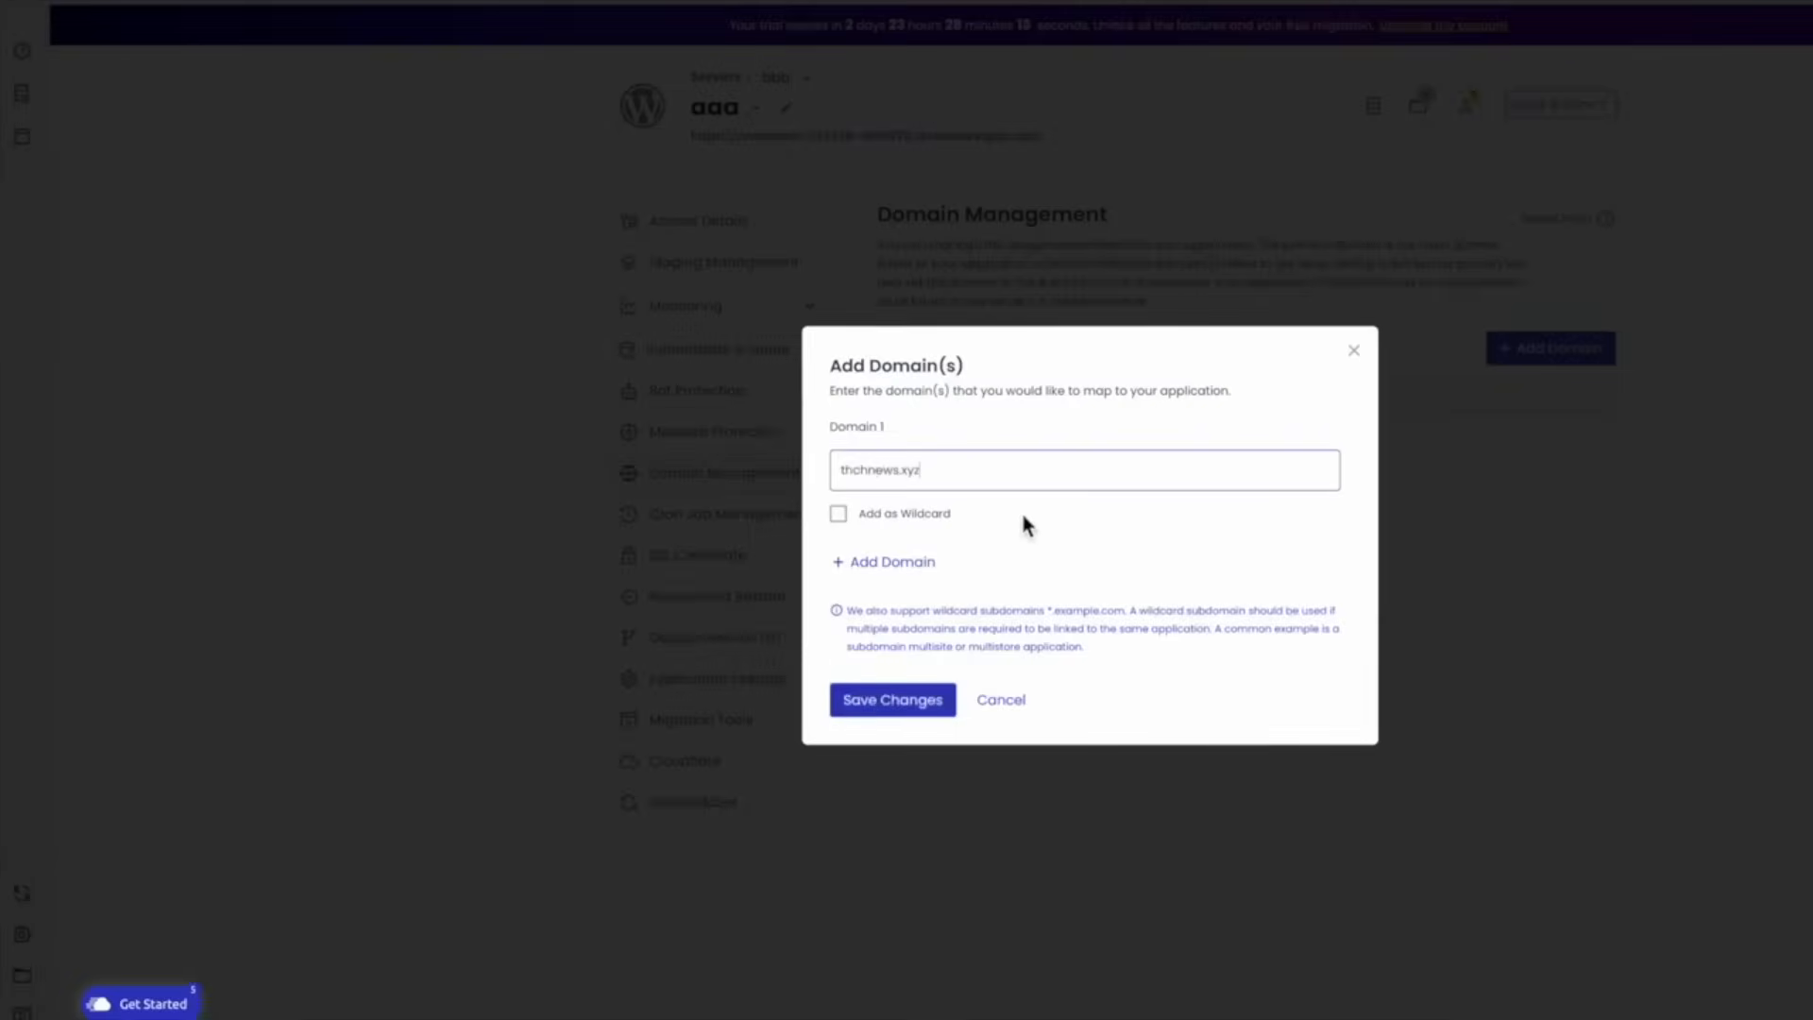
pyautogui.click(913, 706)
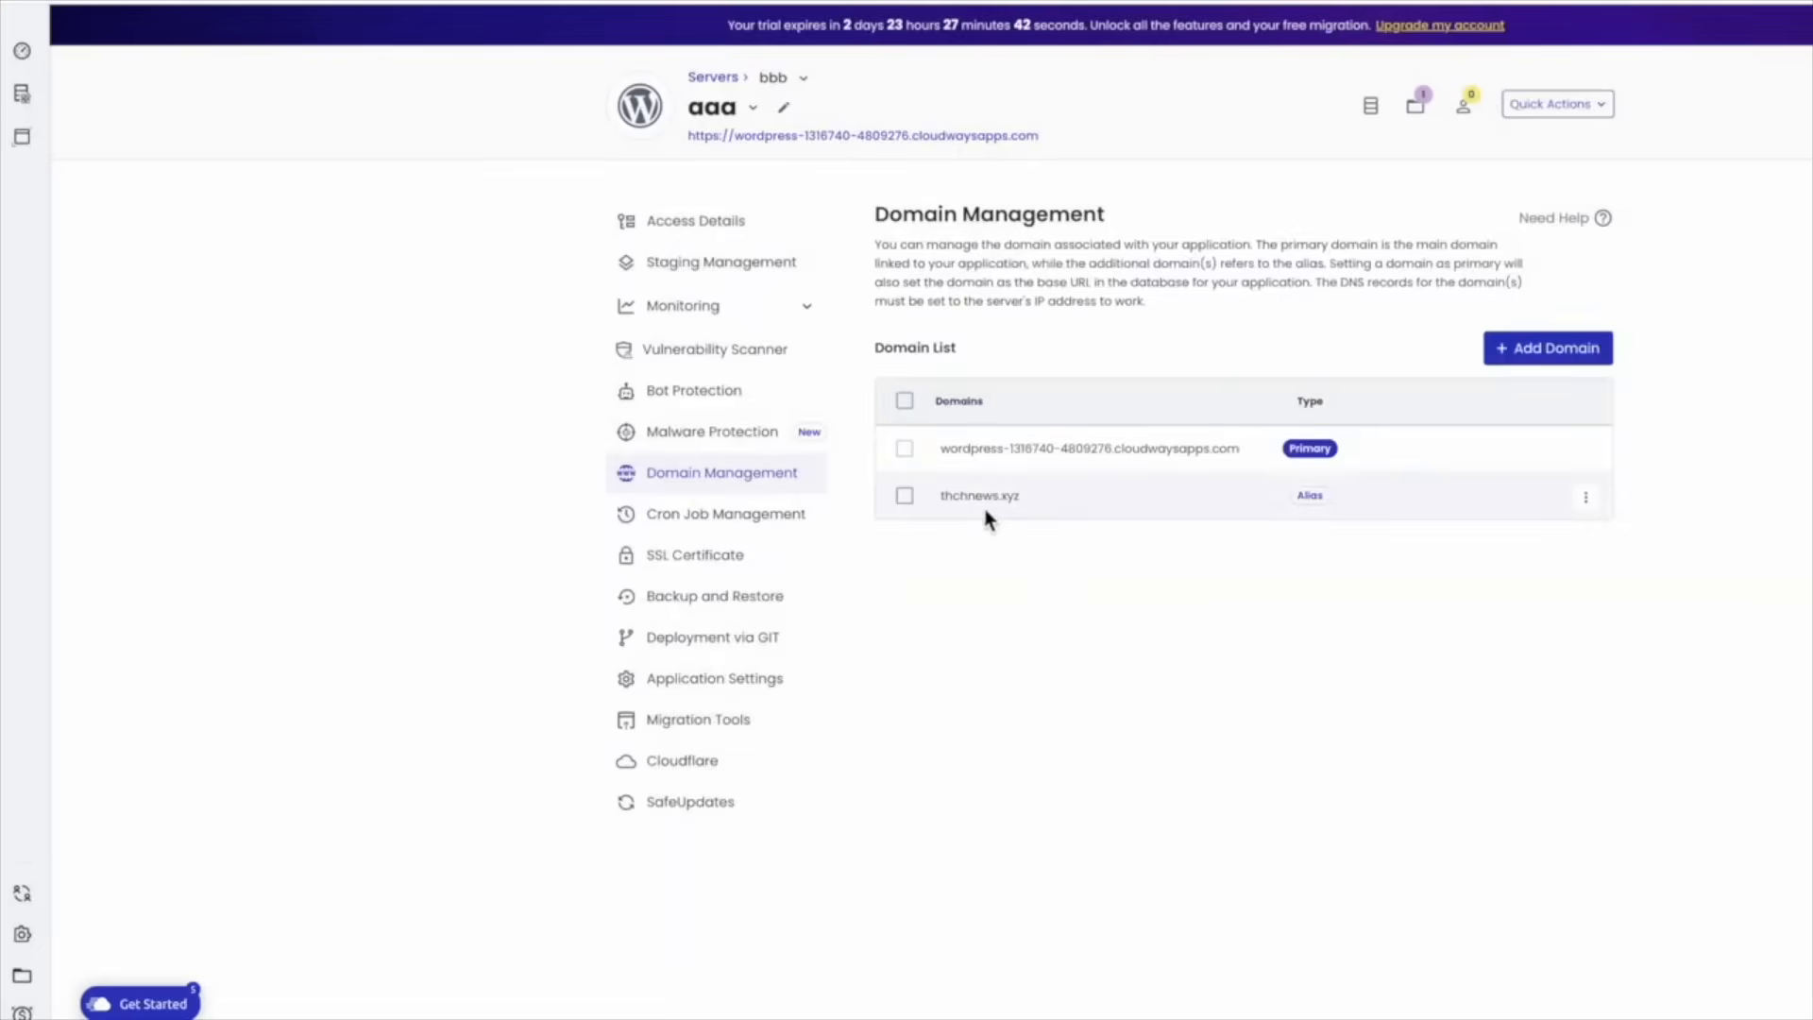
# Make thchnews.xyz the primary domain for app aaa, demoting the cloudwaysapps address to alias
pyautogui.click(1591, 514)
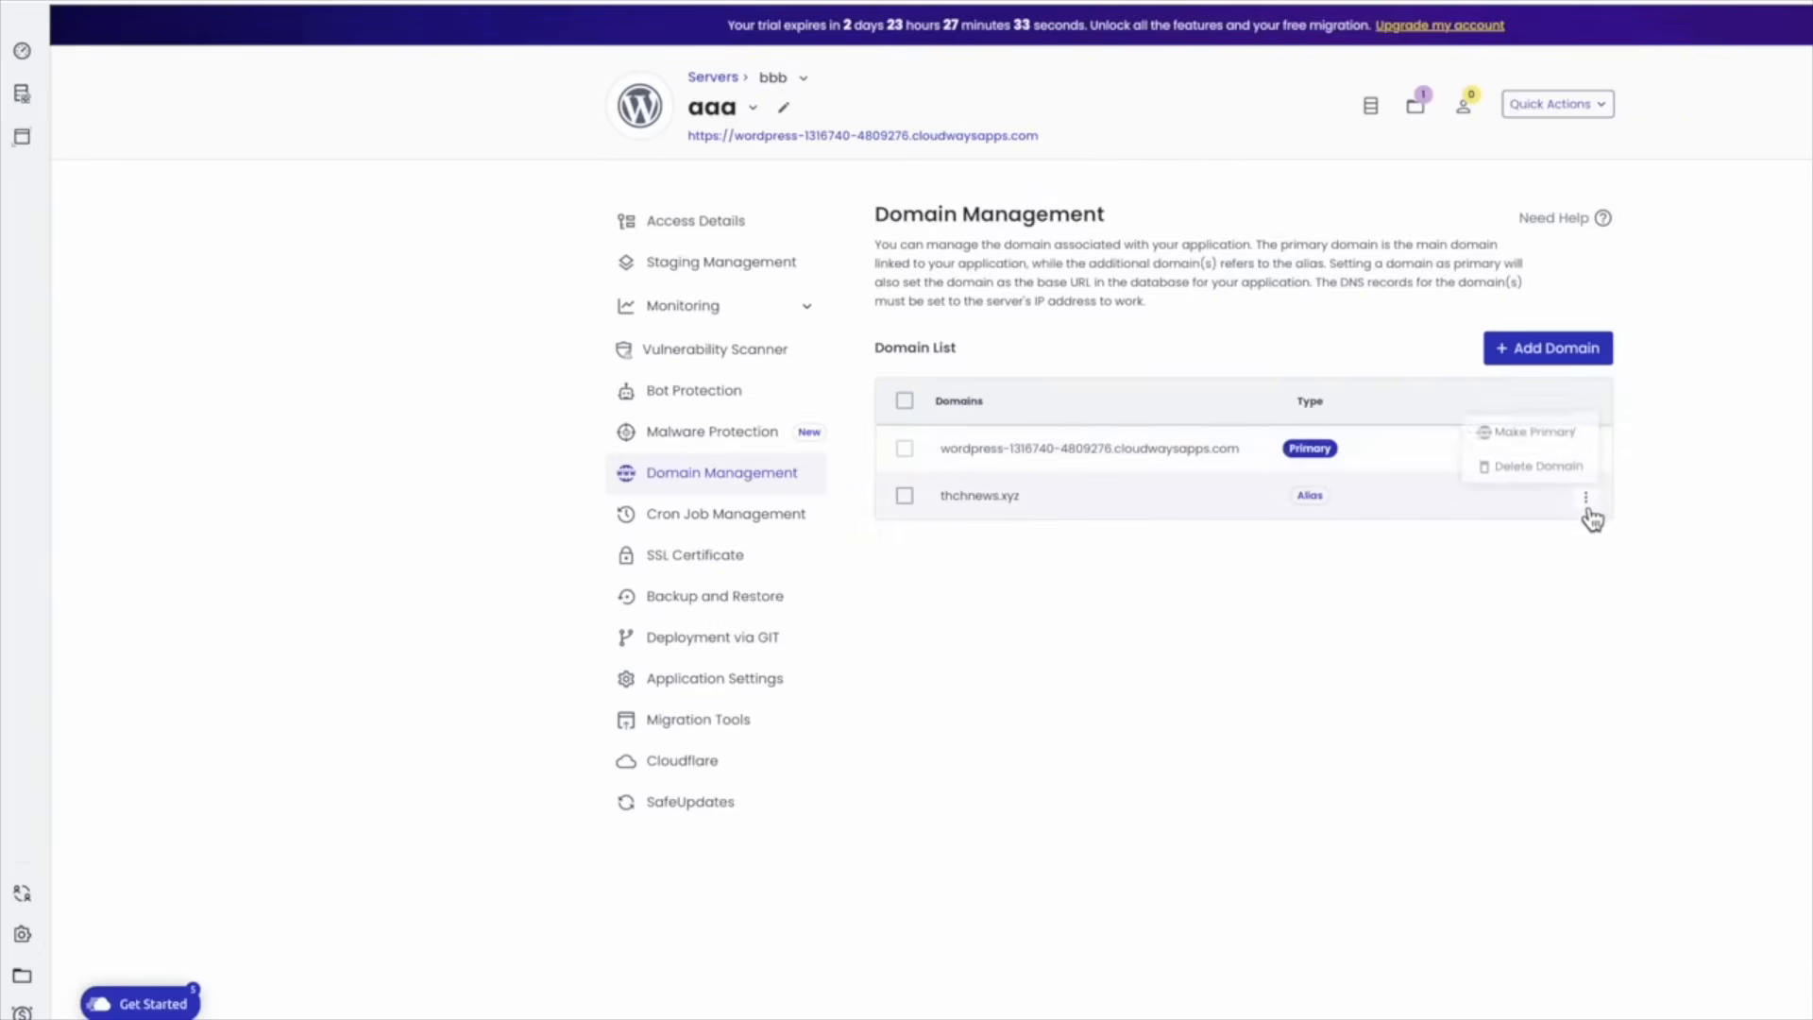
pyautogui.click(1545, 435)
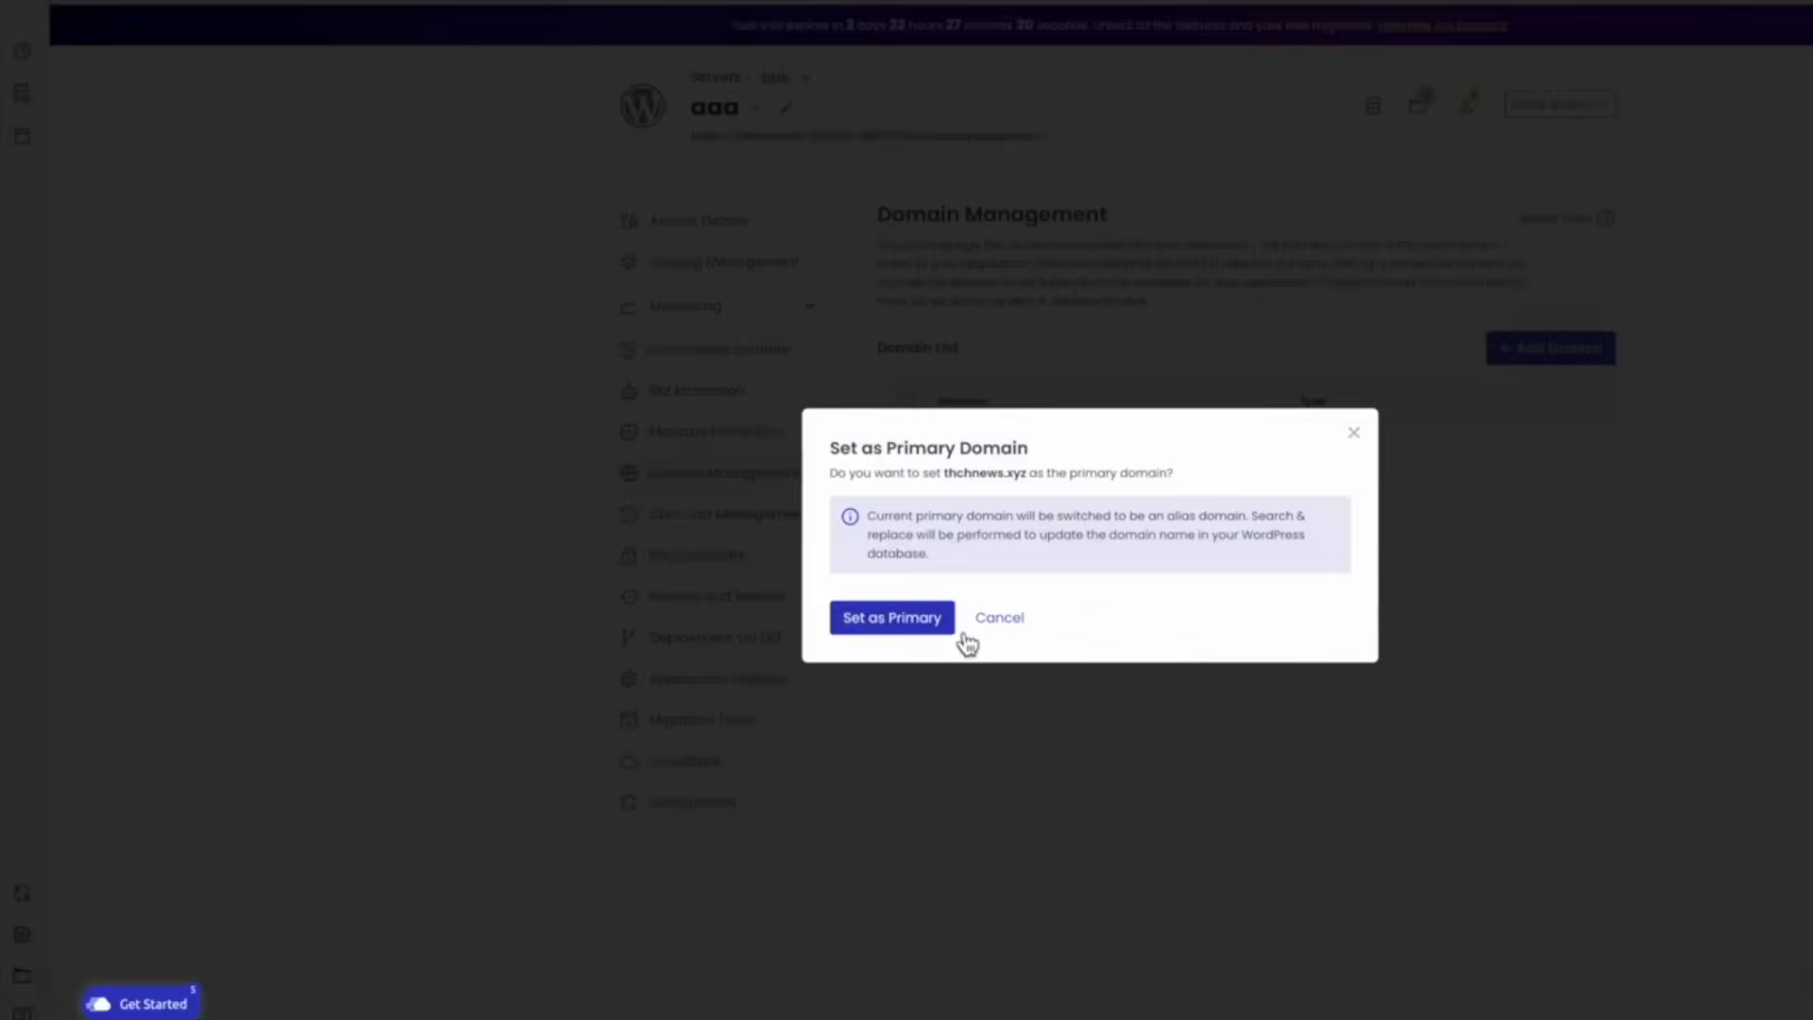
pyautogui.click(952, 627)
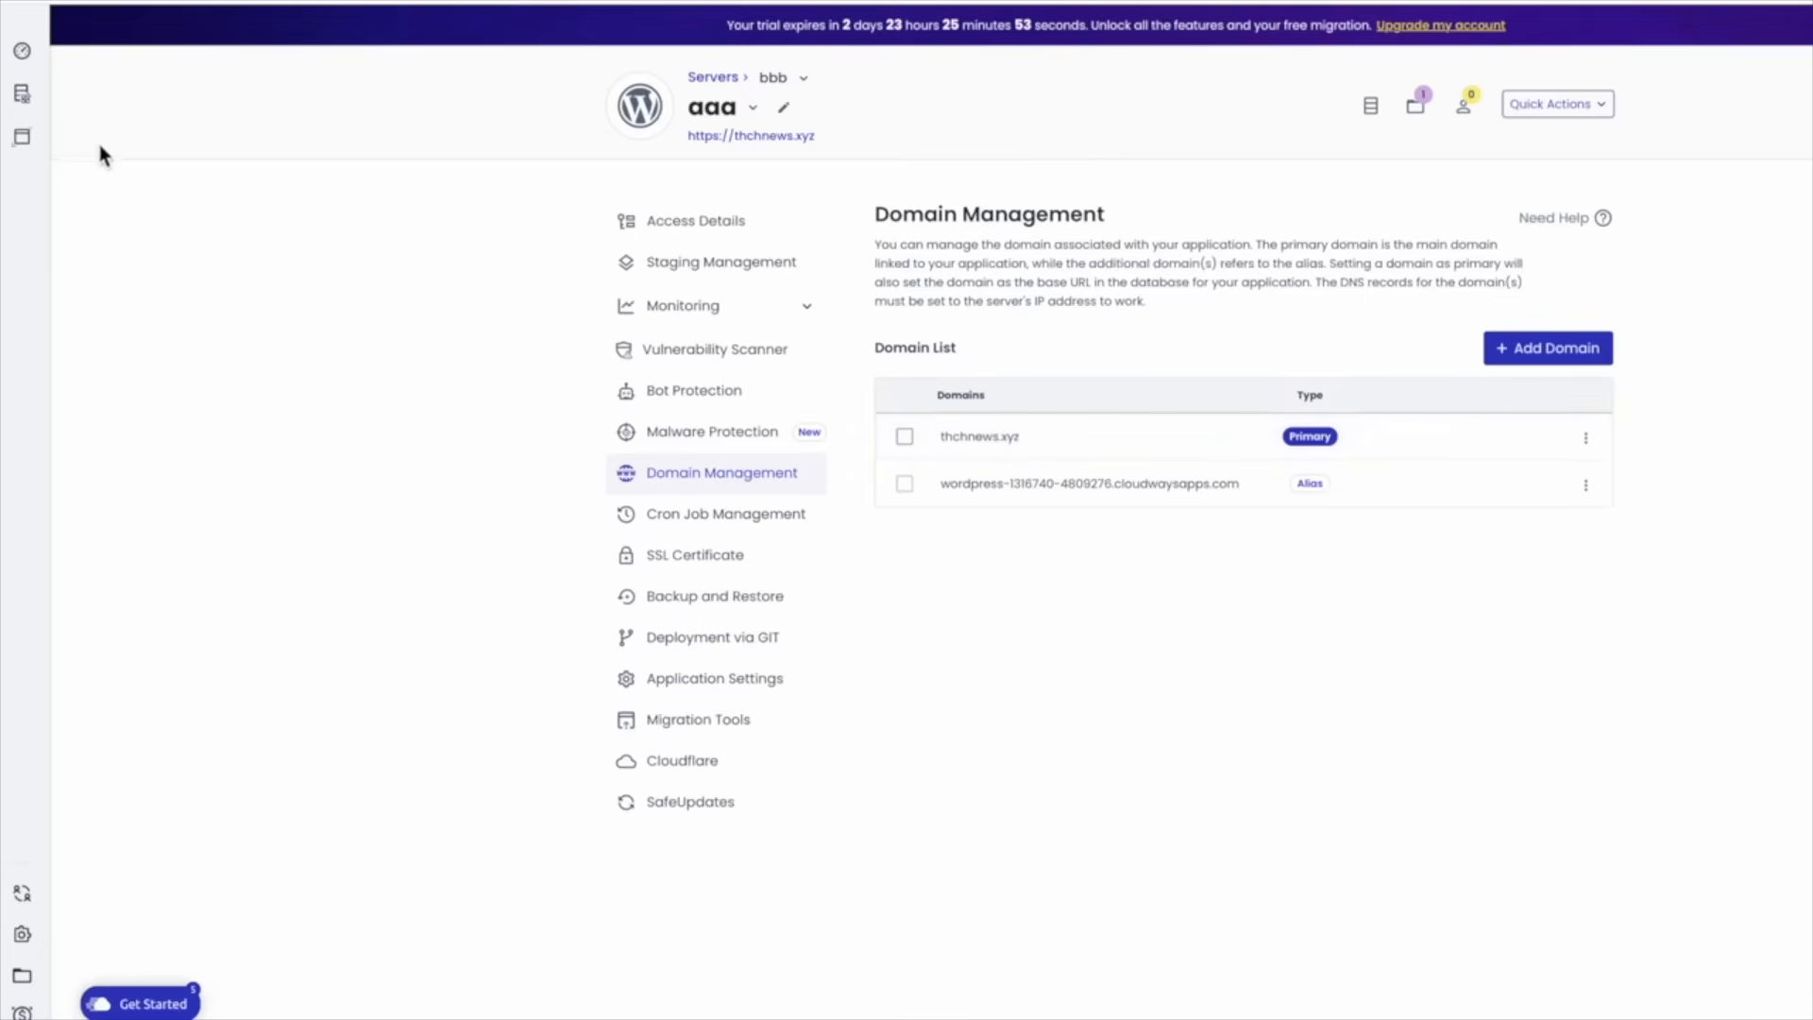
pyautogui.moveTo(40, 119)
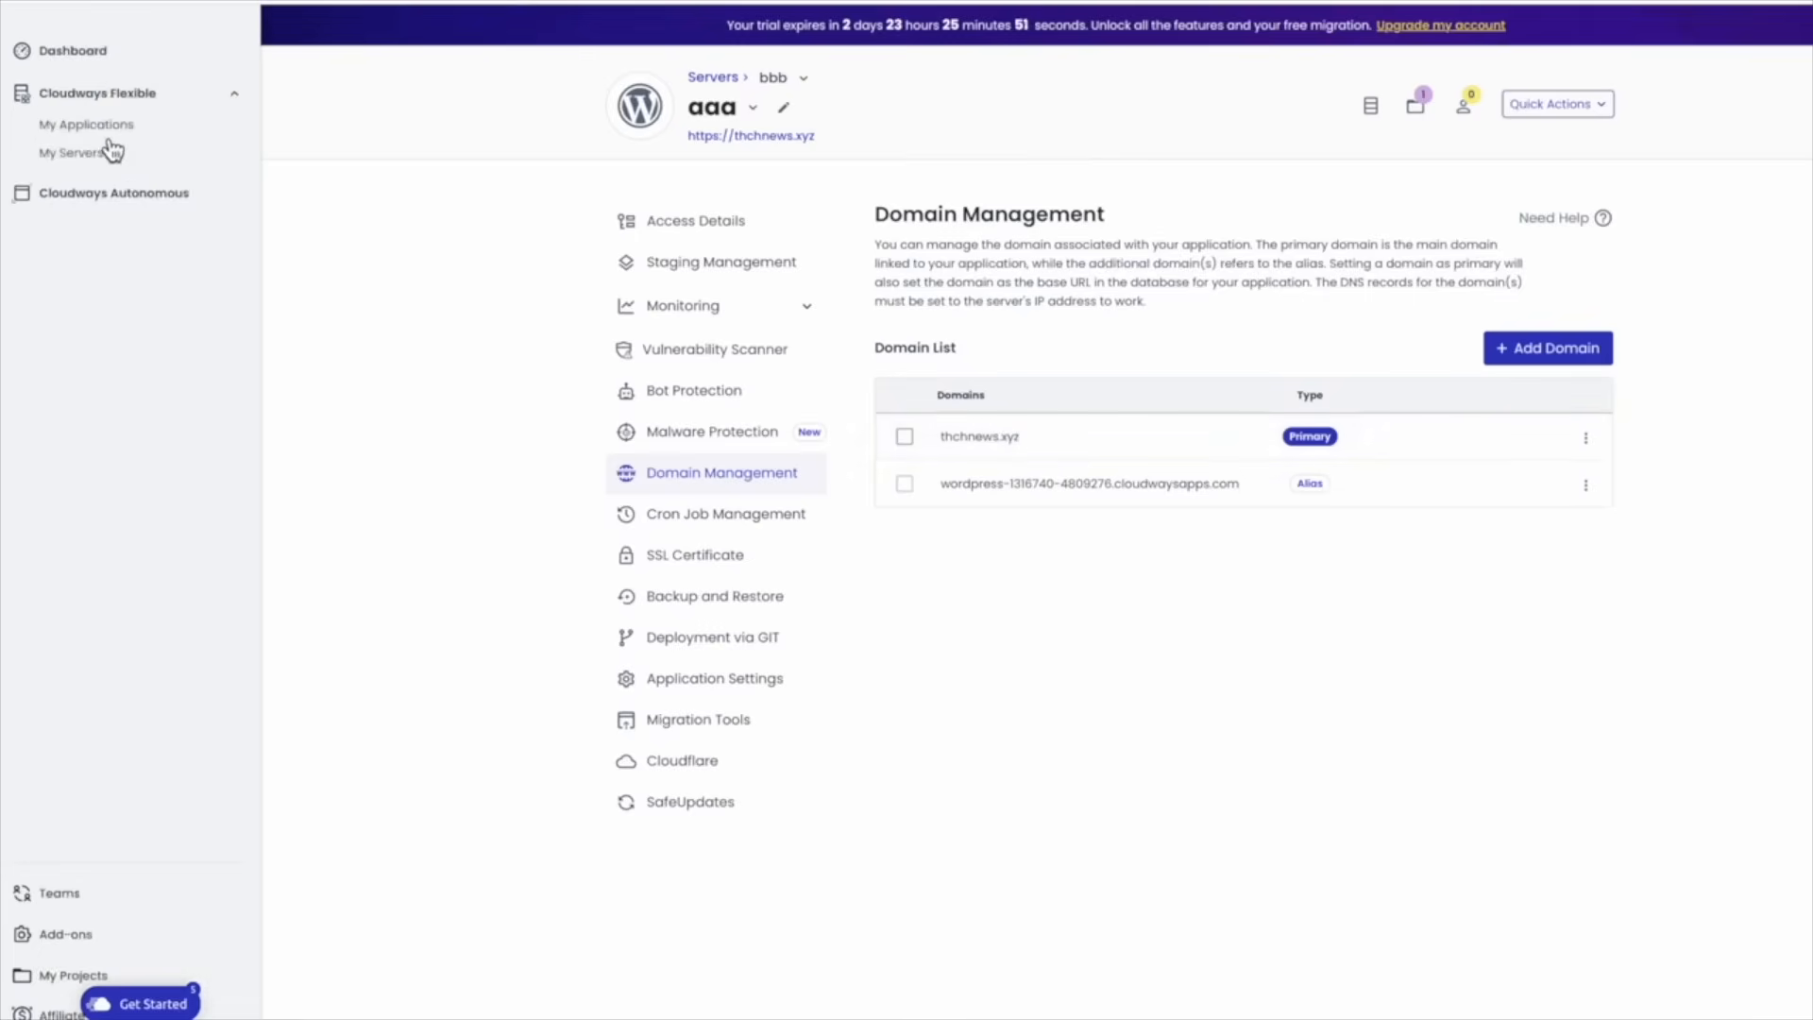
# Copy server bbb's public IP 141.164.44.23 from its Master Credentials page
pyautogui.click(94, 155)
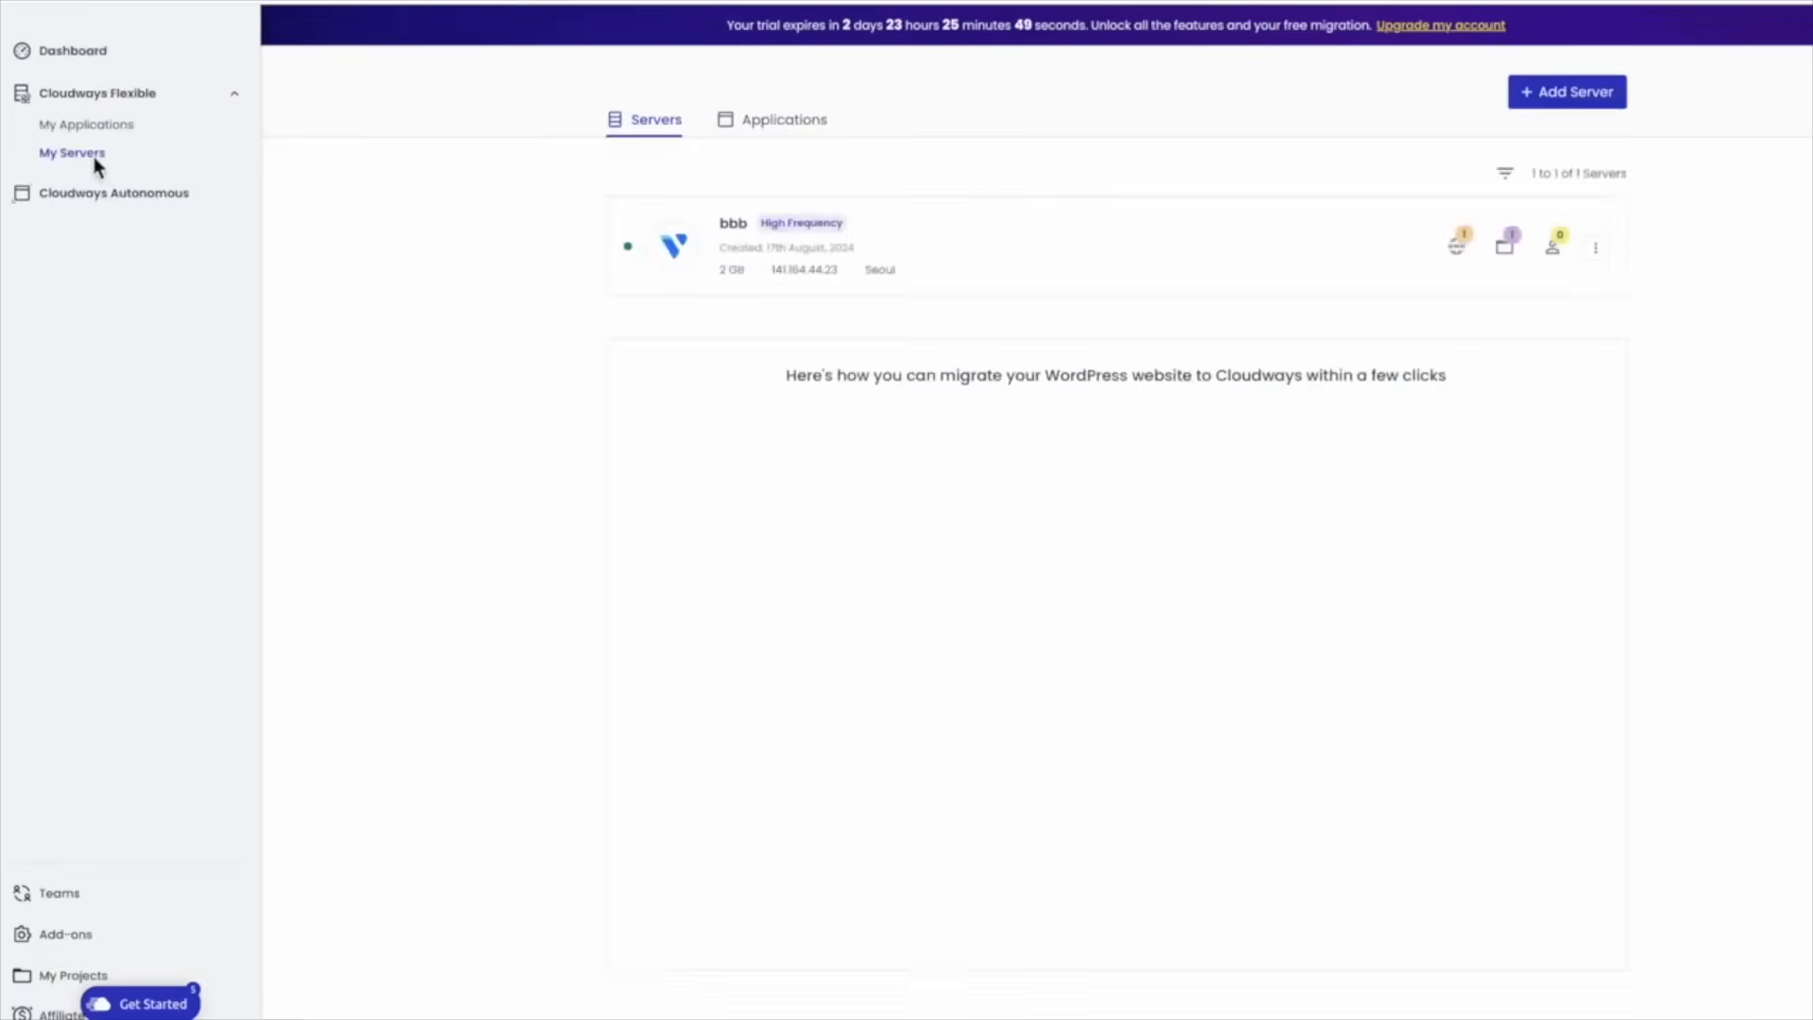
pyautogui.click(1028, 263)
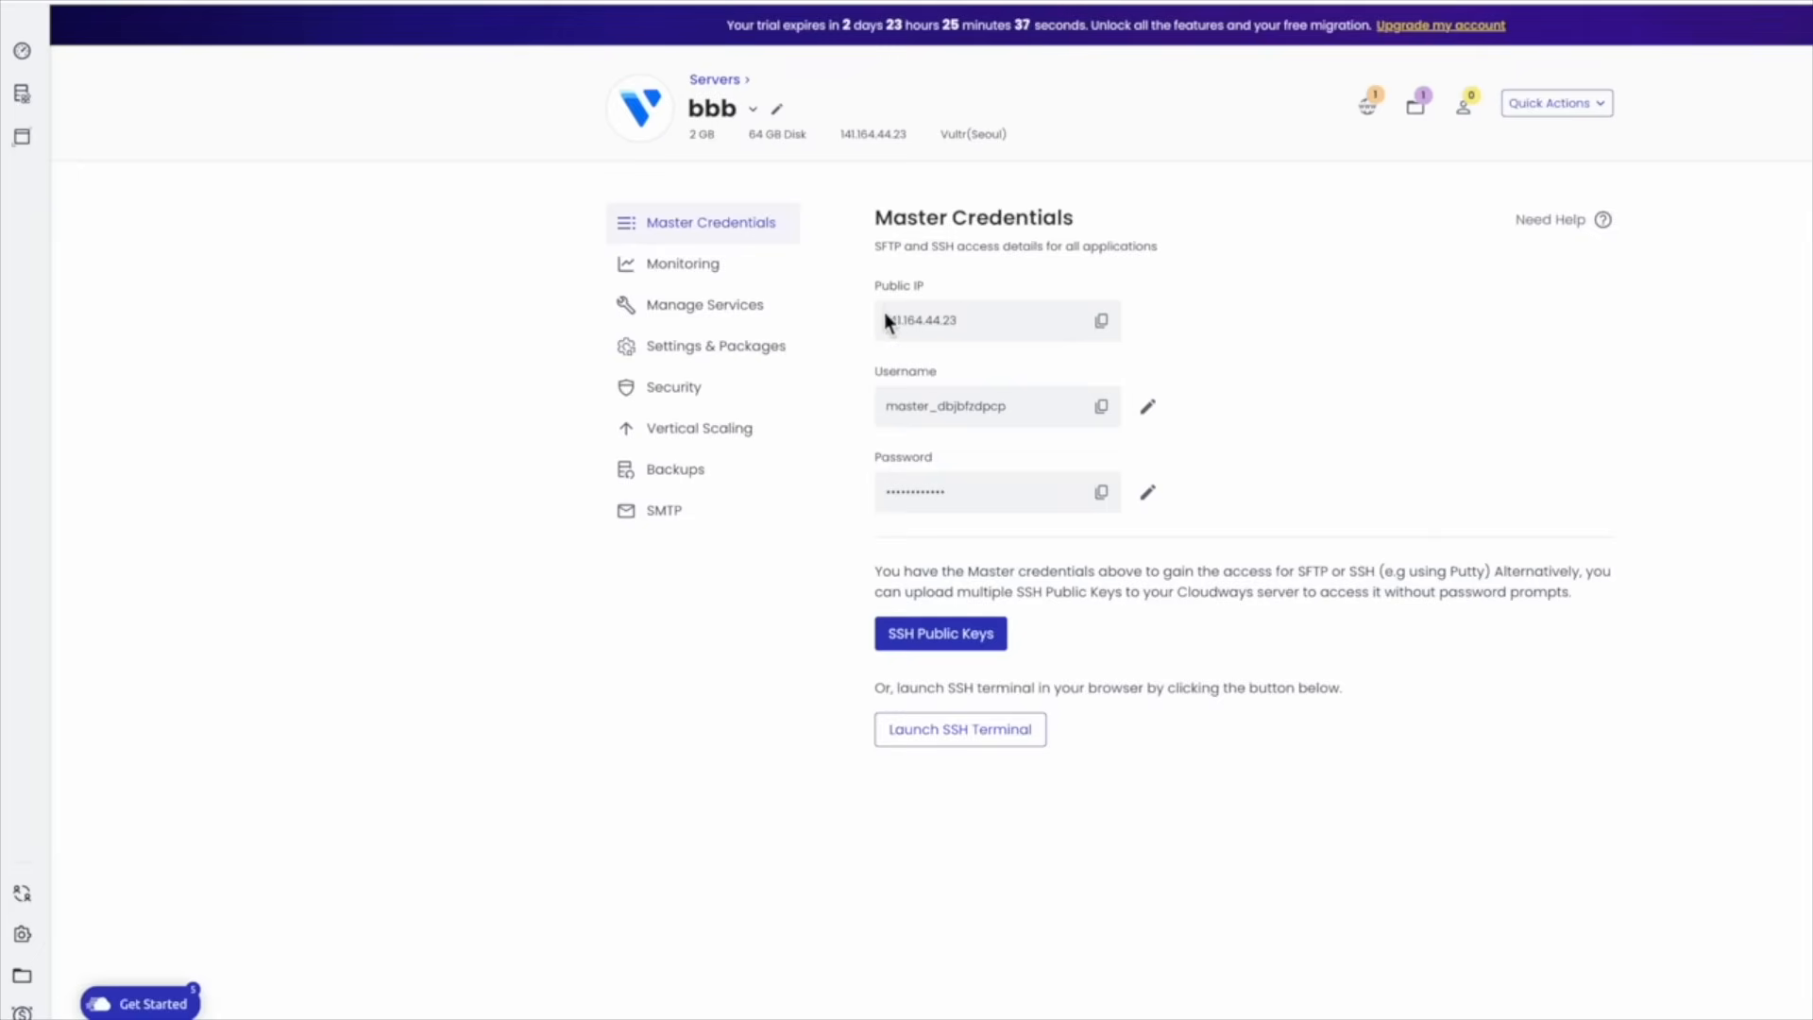
pyautogui.click(1109, 326)
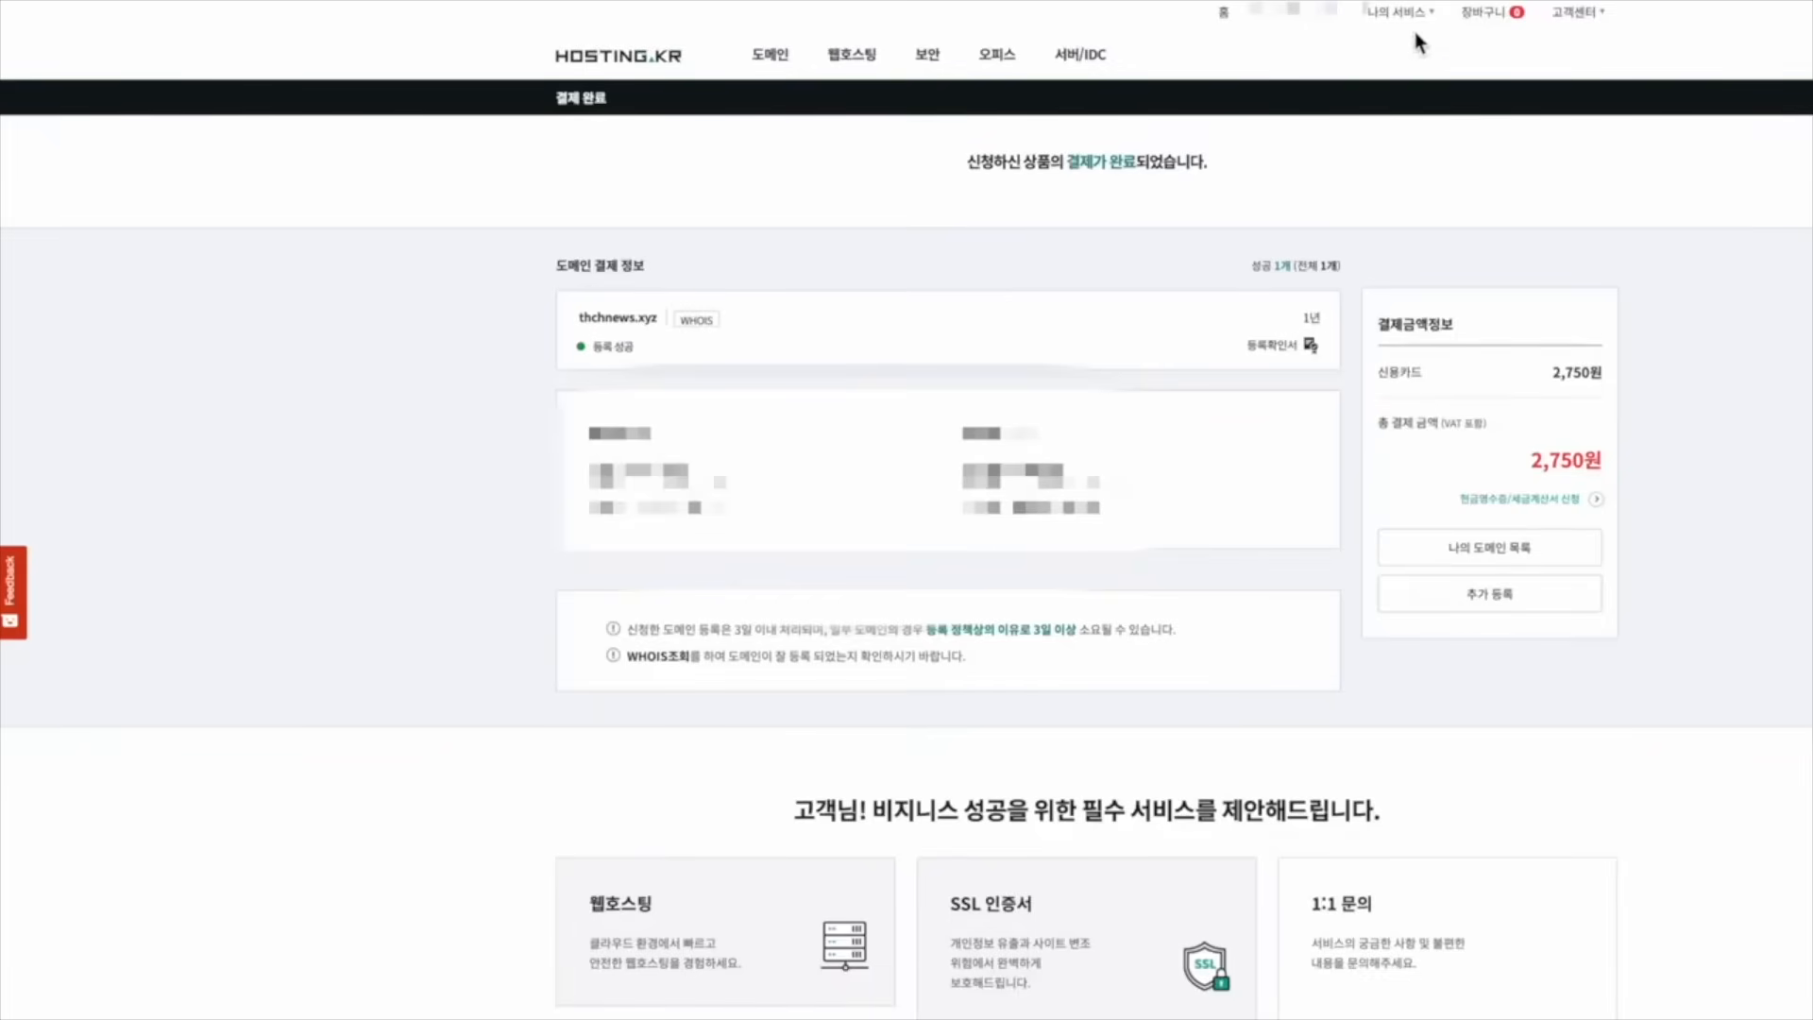
# Open the 네임서버/DNS settings for thchnews.xyz in HOSTING.KR's 도메인 관리
pyautogui.click(1410, 25)
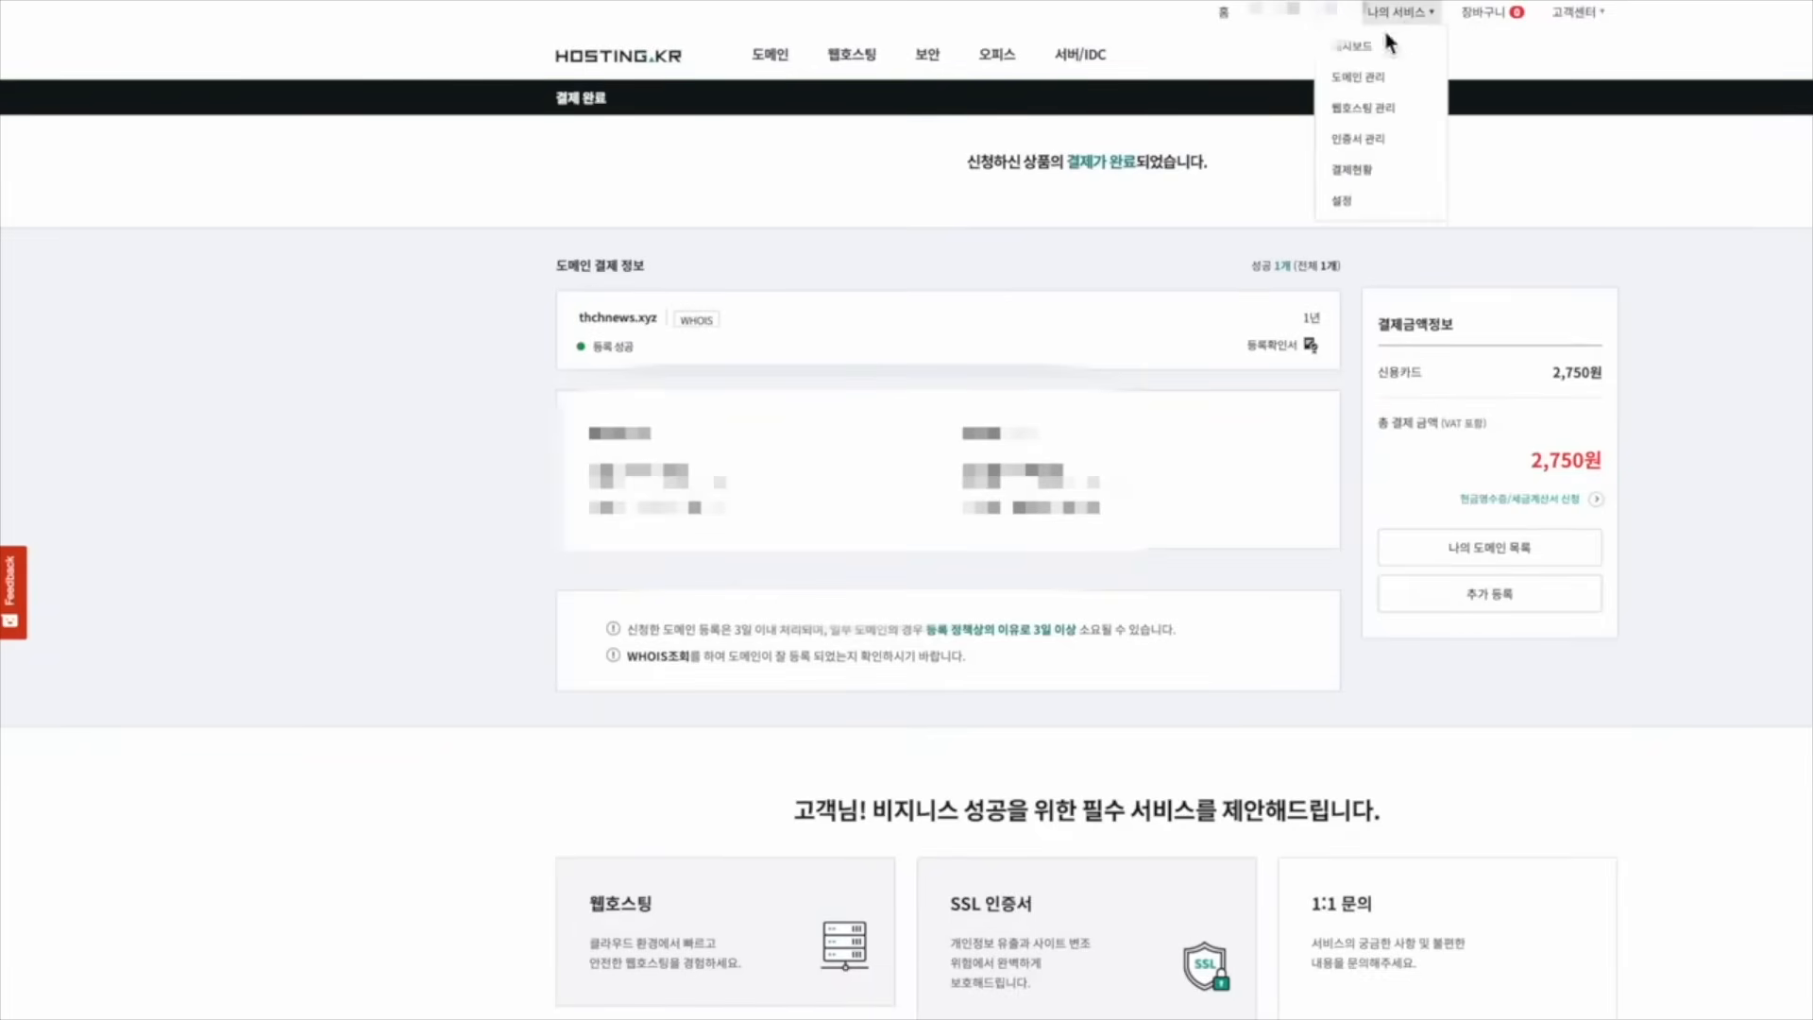
pyautogui.click(1358, 79)
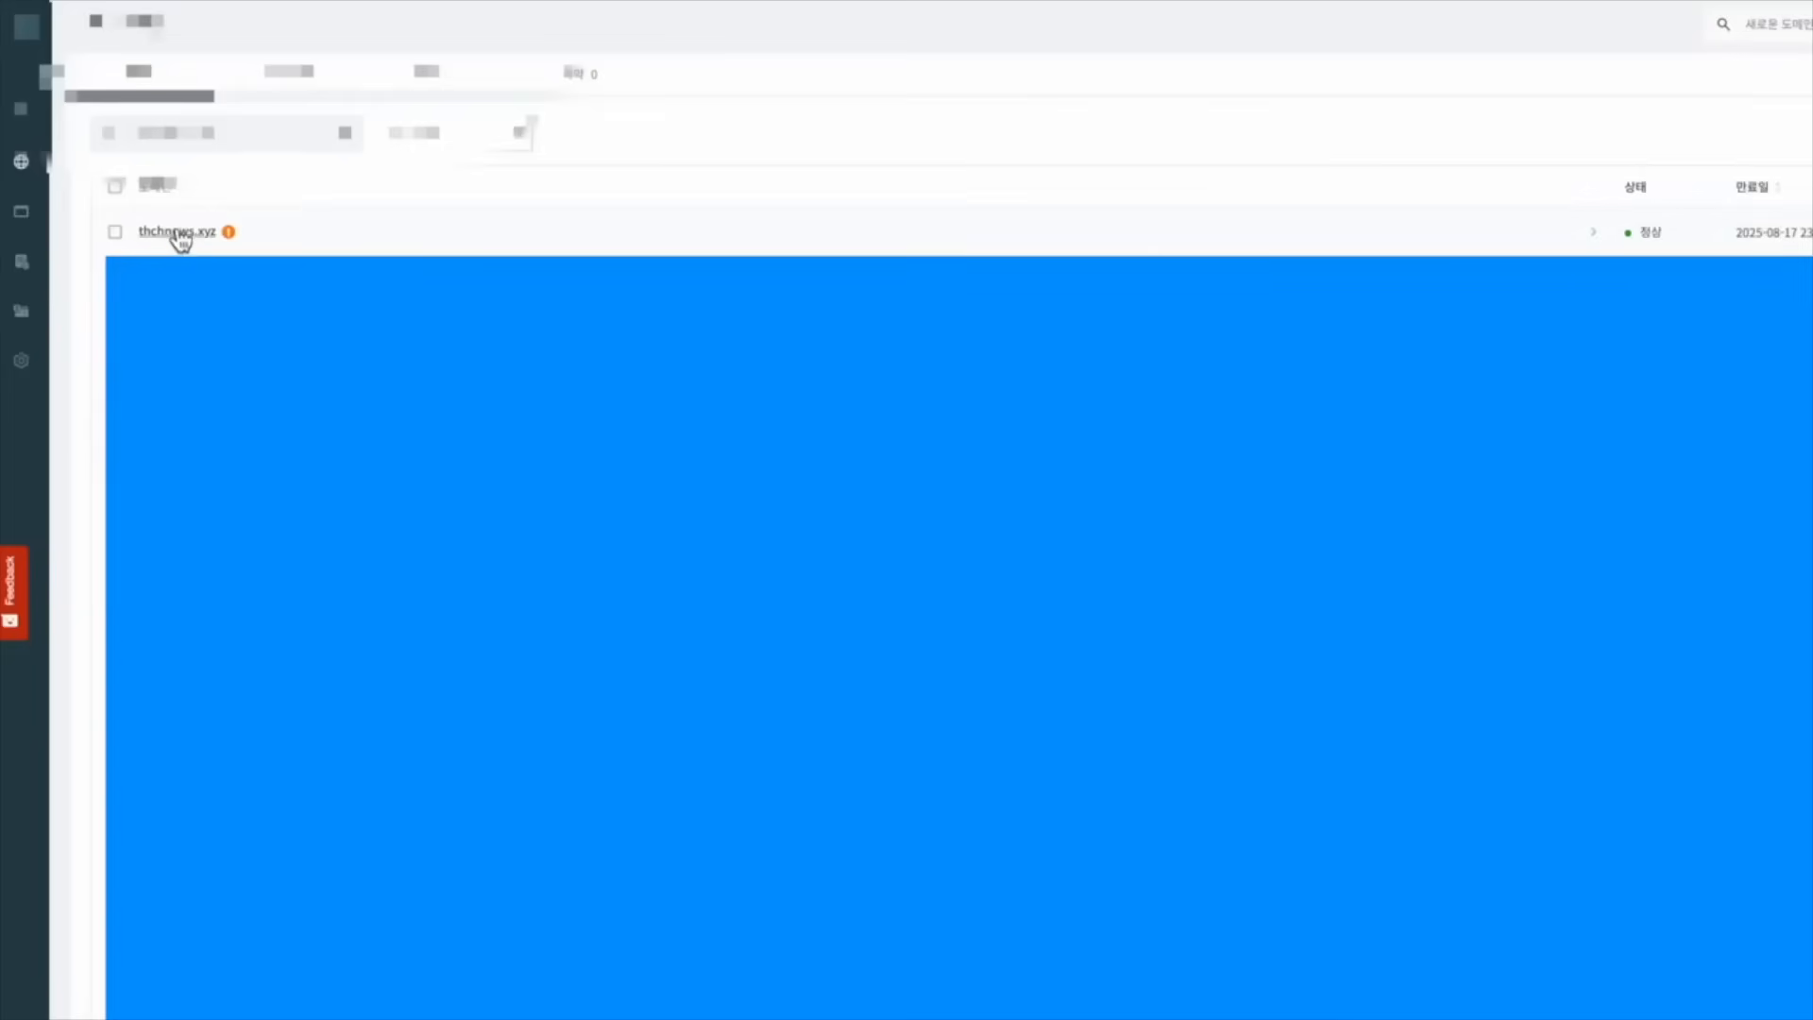
pyautogui.click(179, 236)
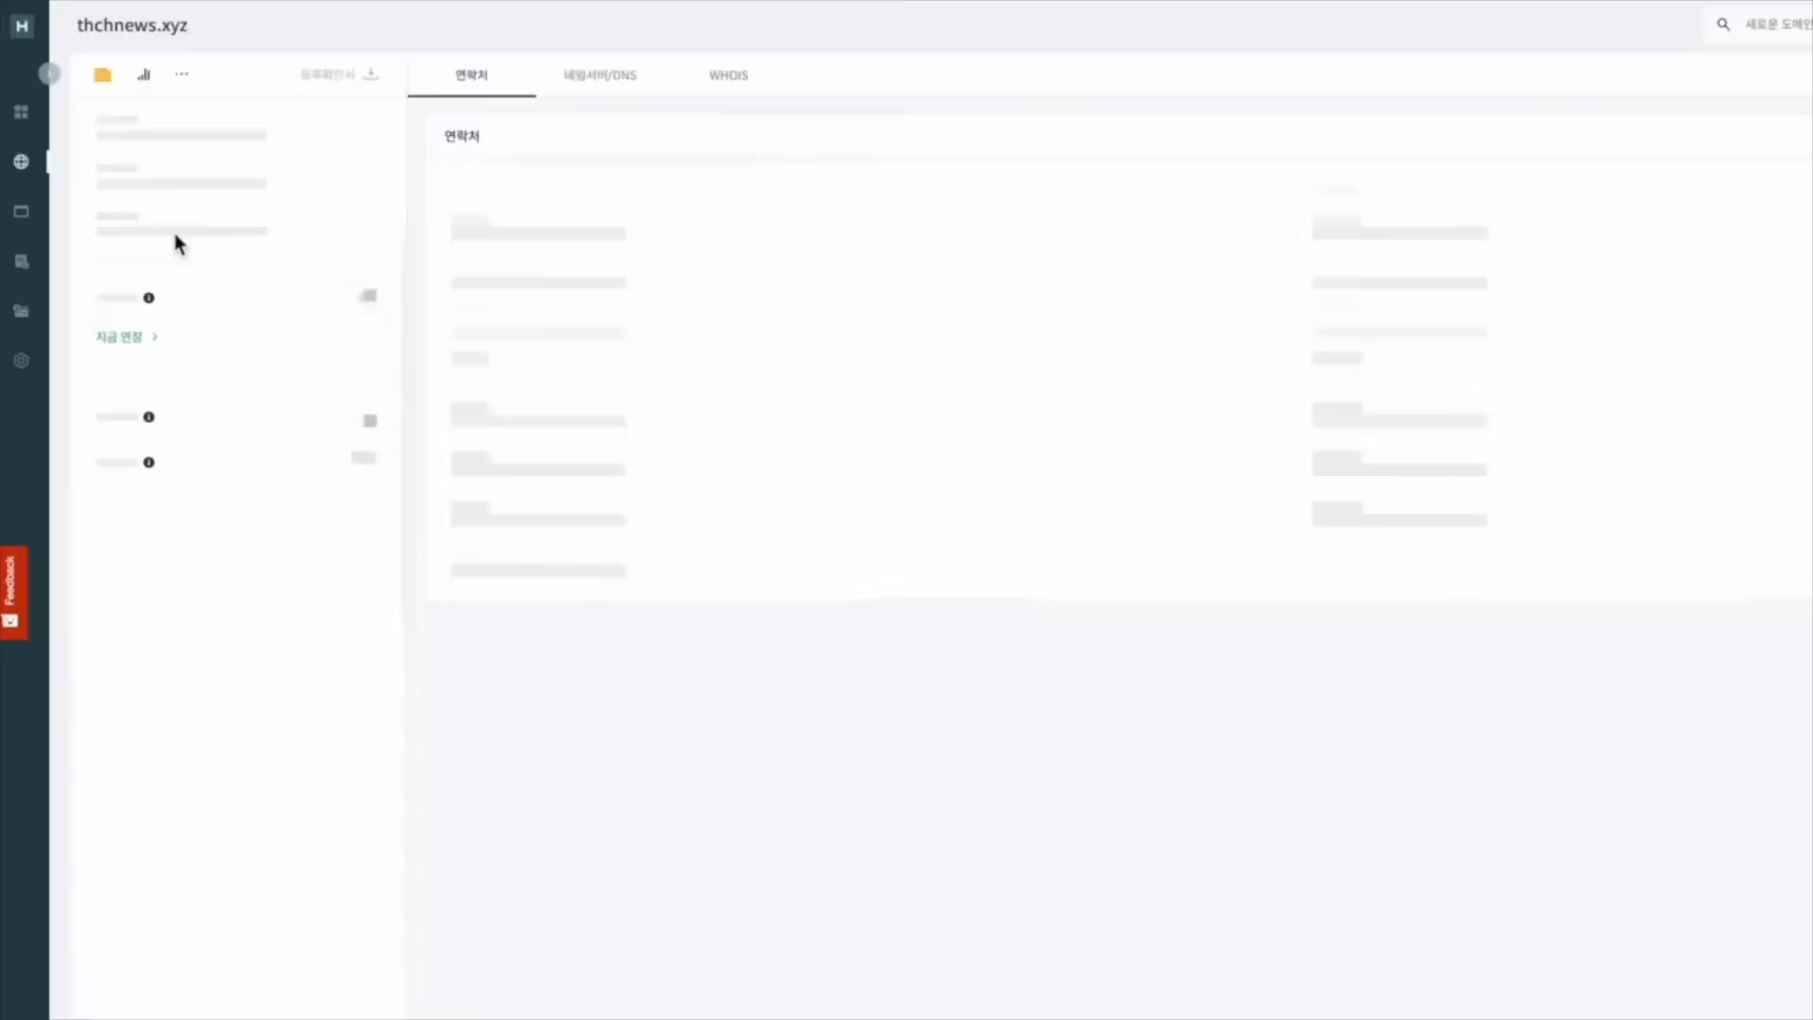
pyautogui.click(619, 83)
pyautogui.scroll(-2, 683, 630)
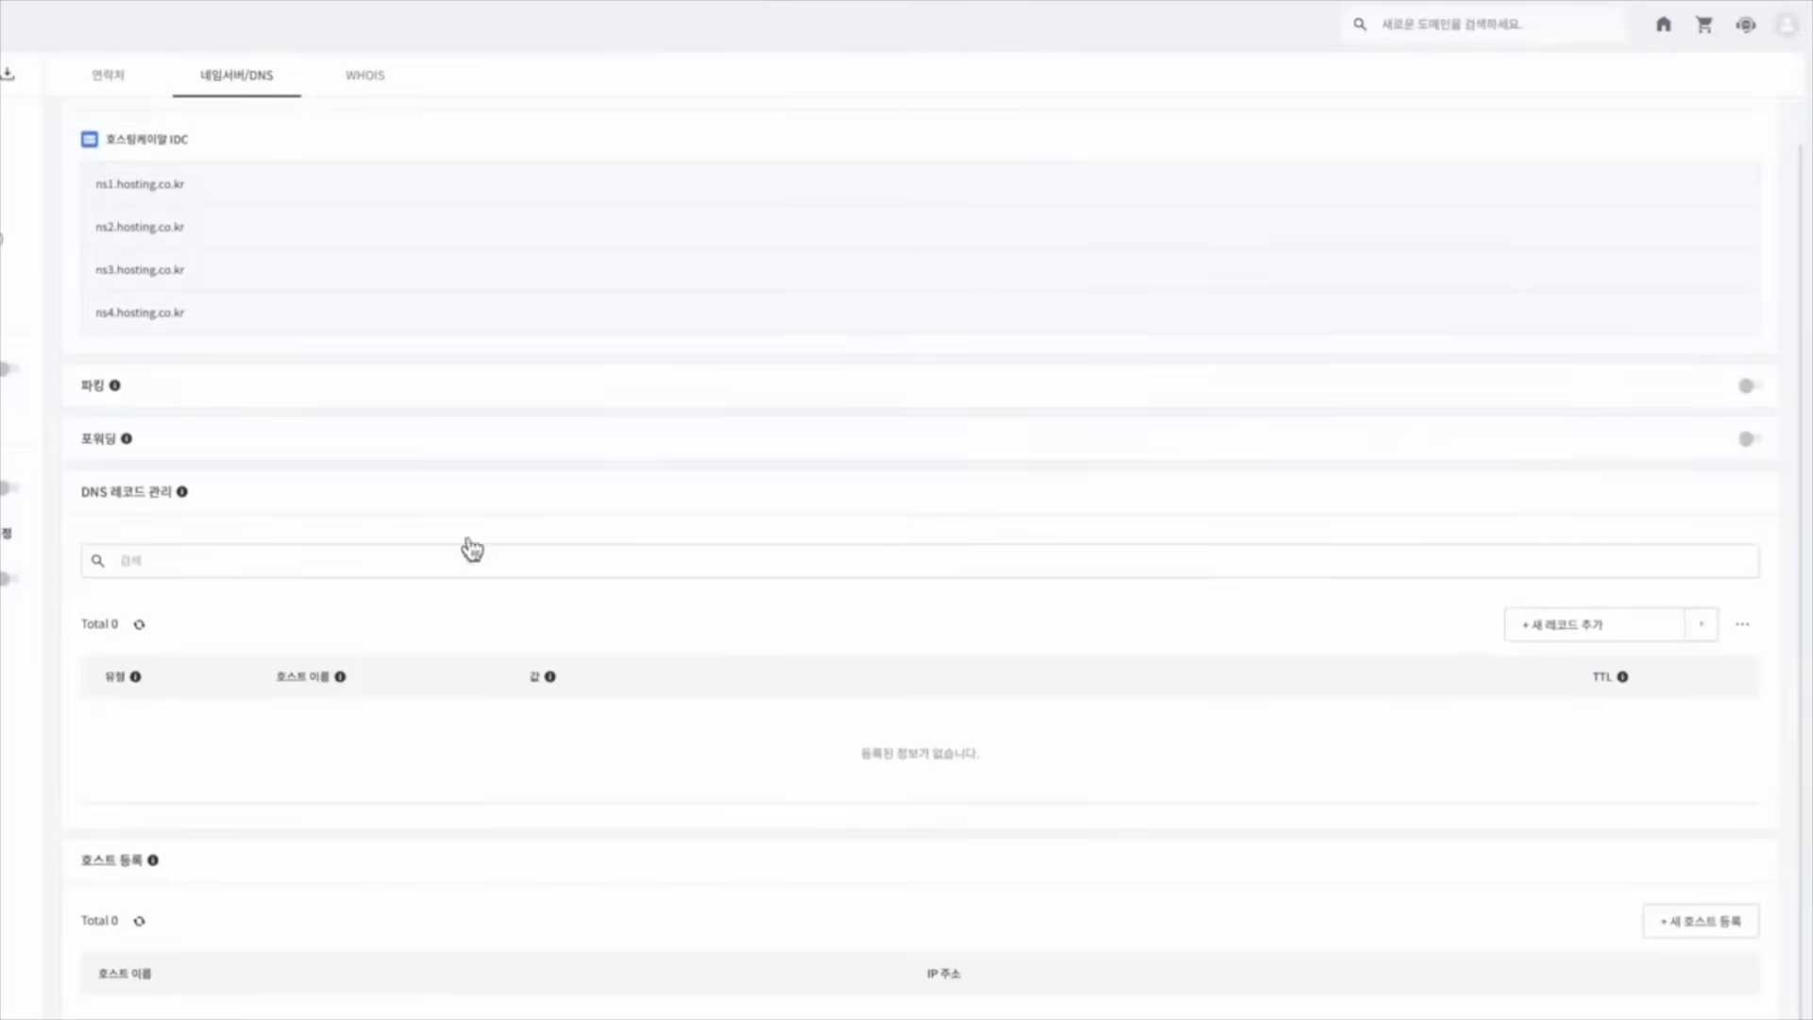
# Add an A record with host @ pointing to 141.164.44.23, TTL 500
pyautogui.click(1558, 641)
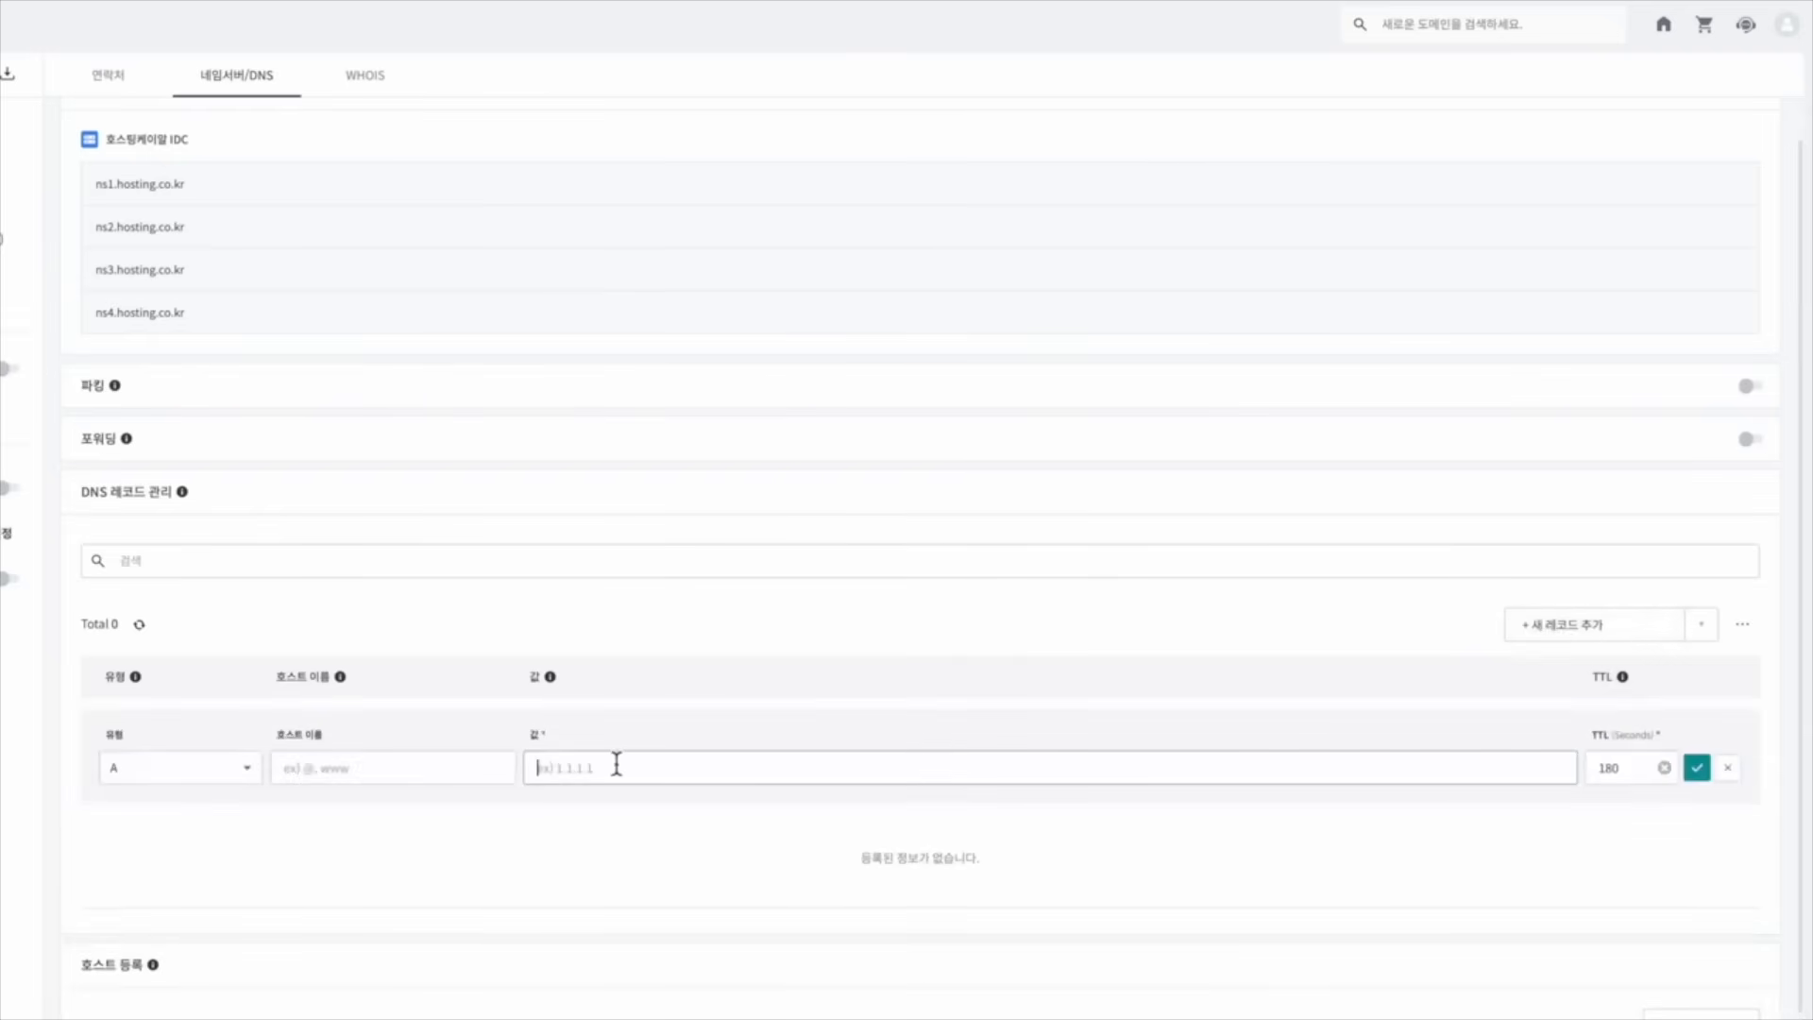
pyautogui.hotkey('ctrl', 'v')
pyautogui.click(462, 765)
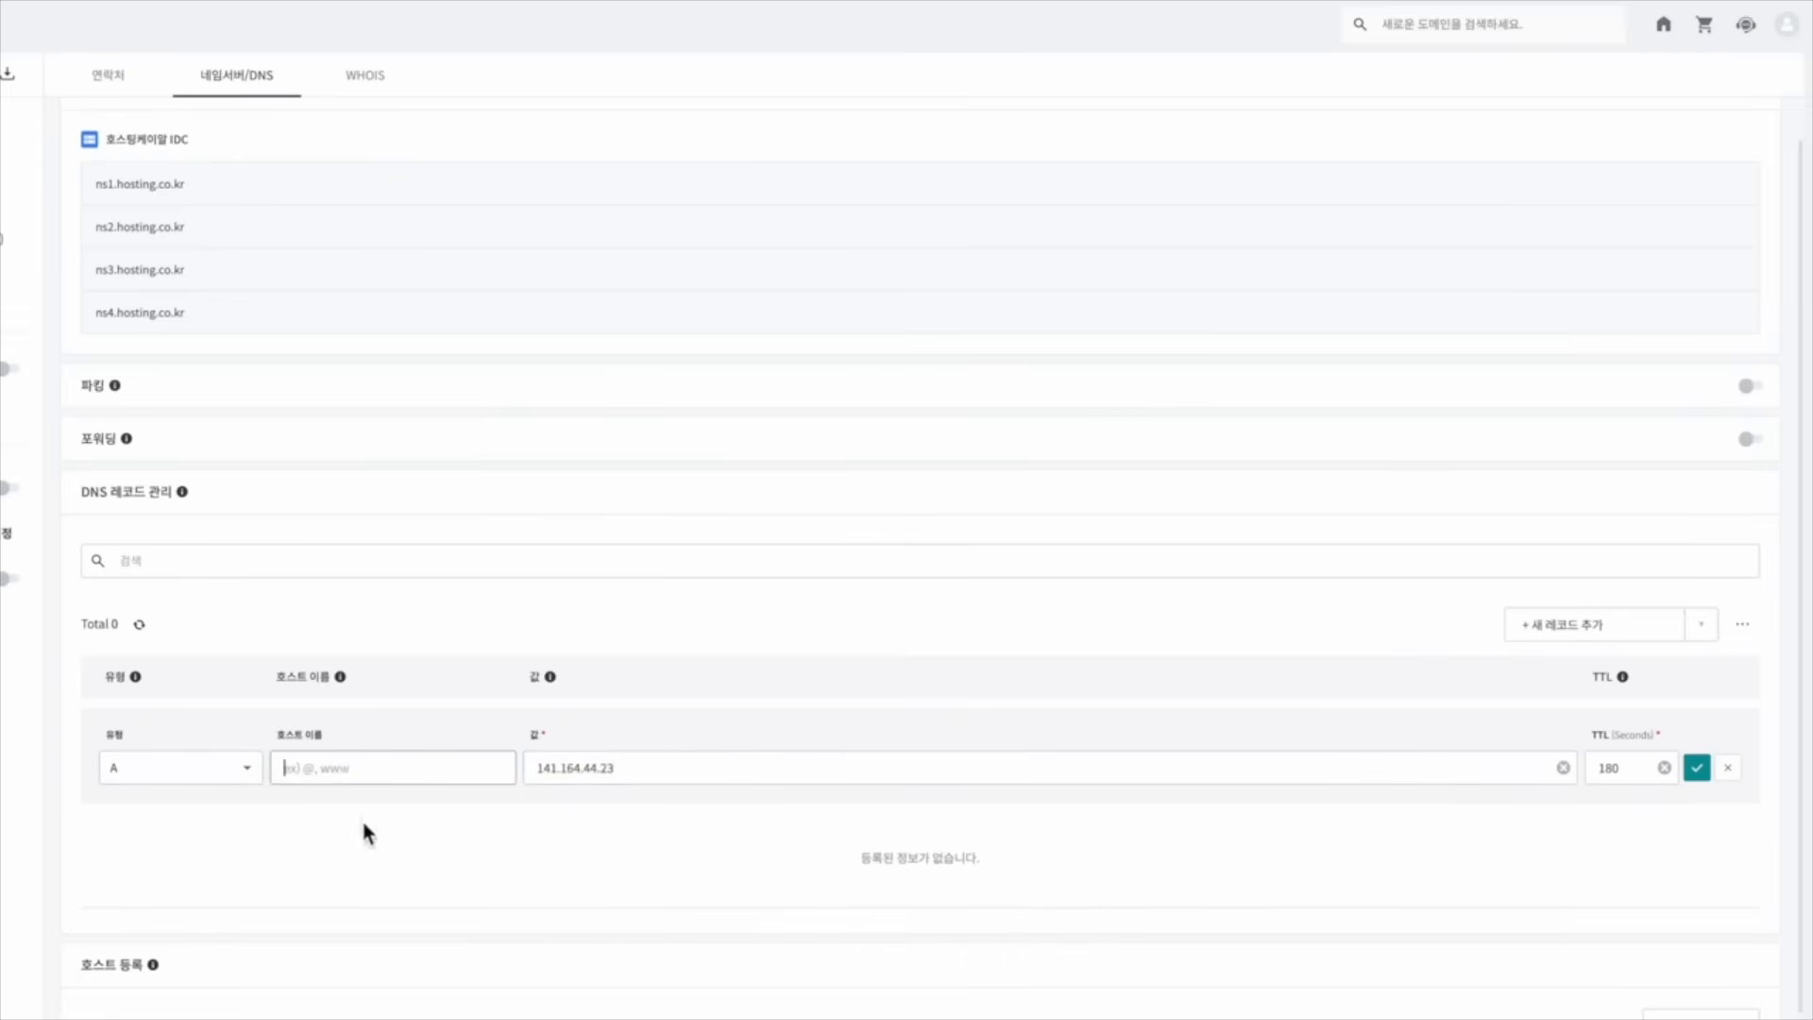
pyautogui.write('@')
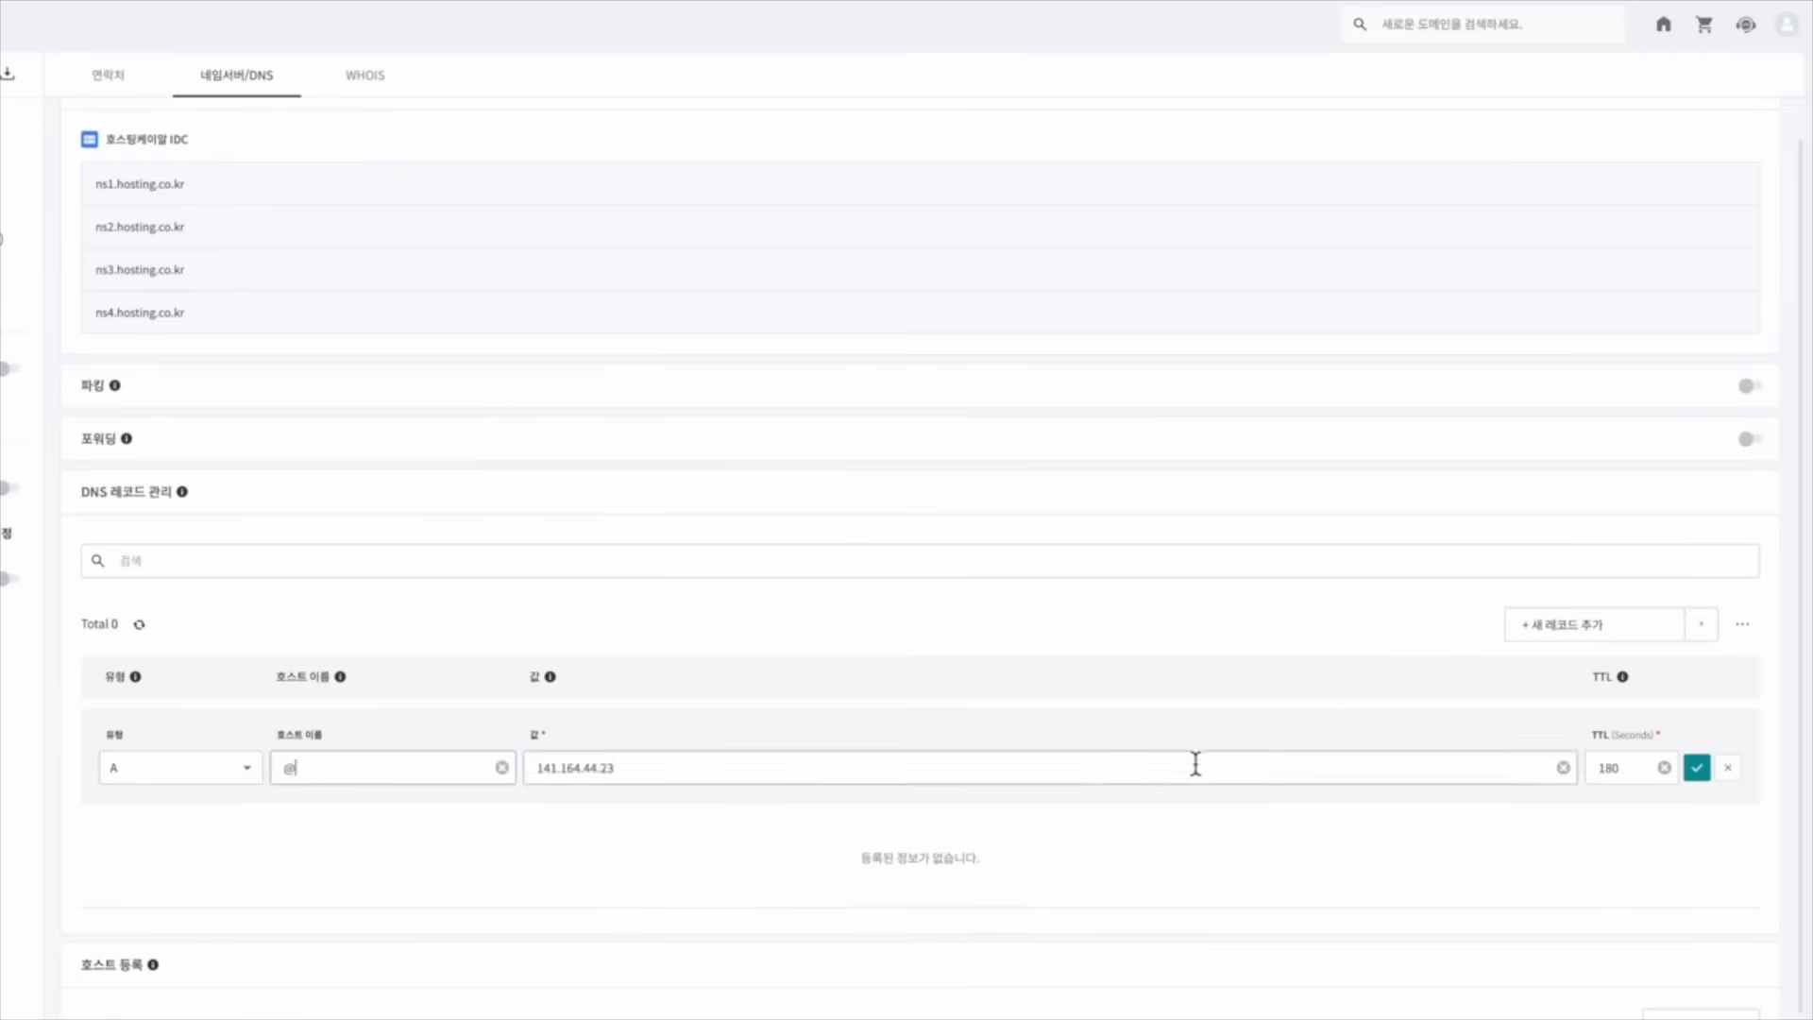
pyautogui.click(1632, 776)
pyautogui.moveTo(1634, 781); pyautogui.dragTo(1583, 789)
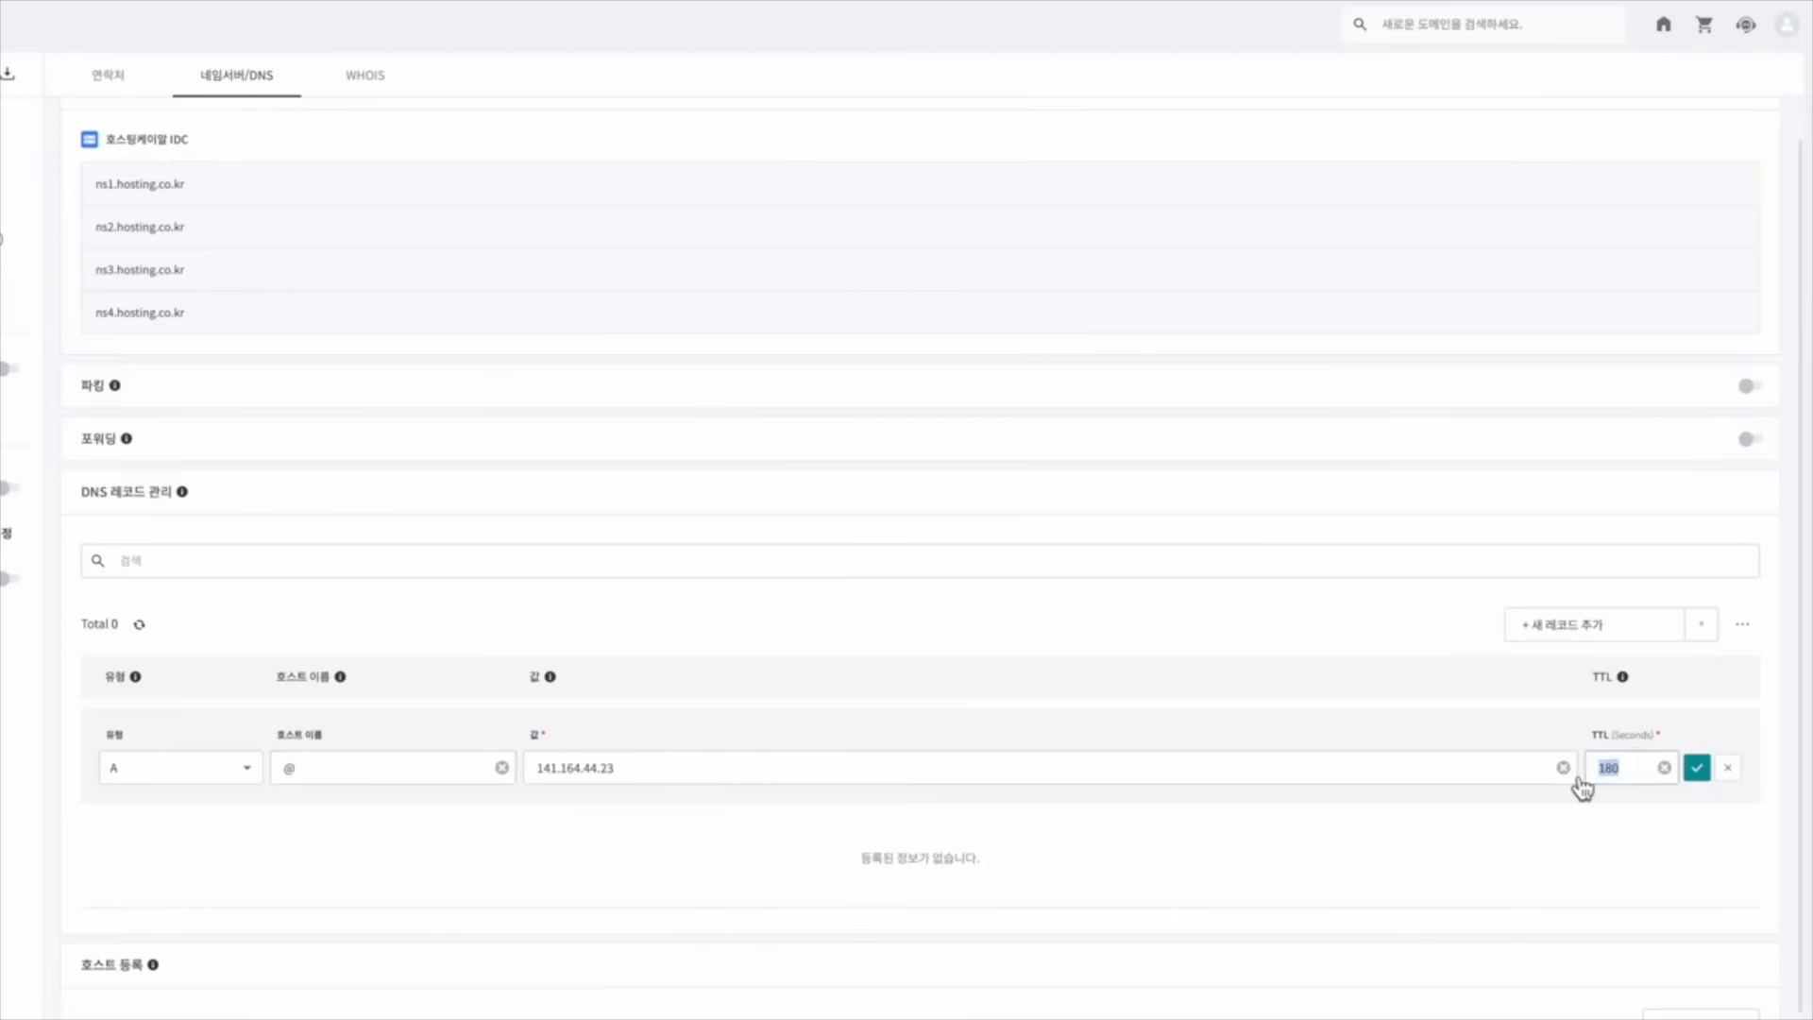
pyautogui.write('500')
pyautogui.click(1698, 768)
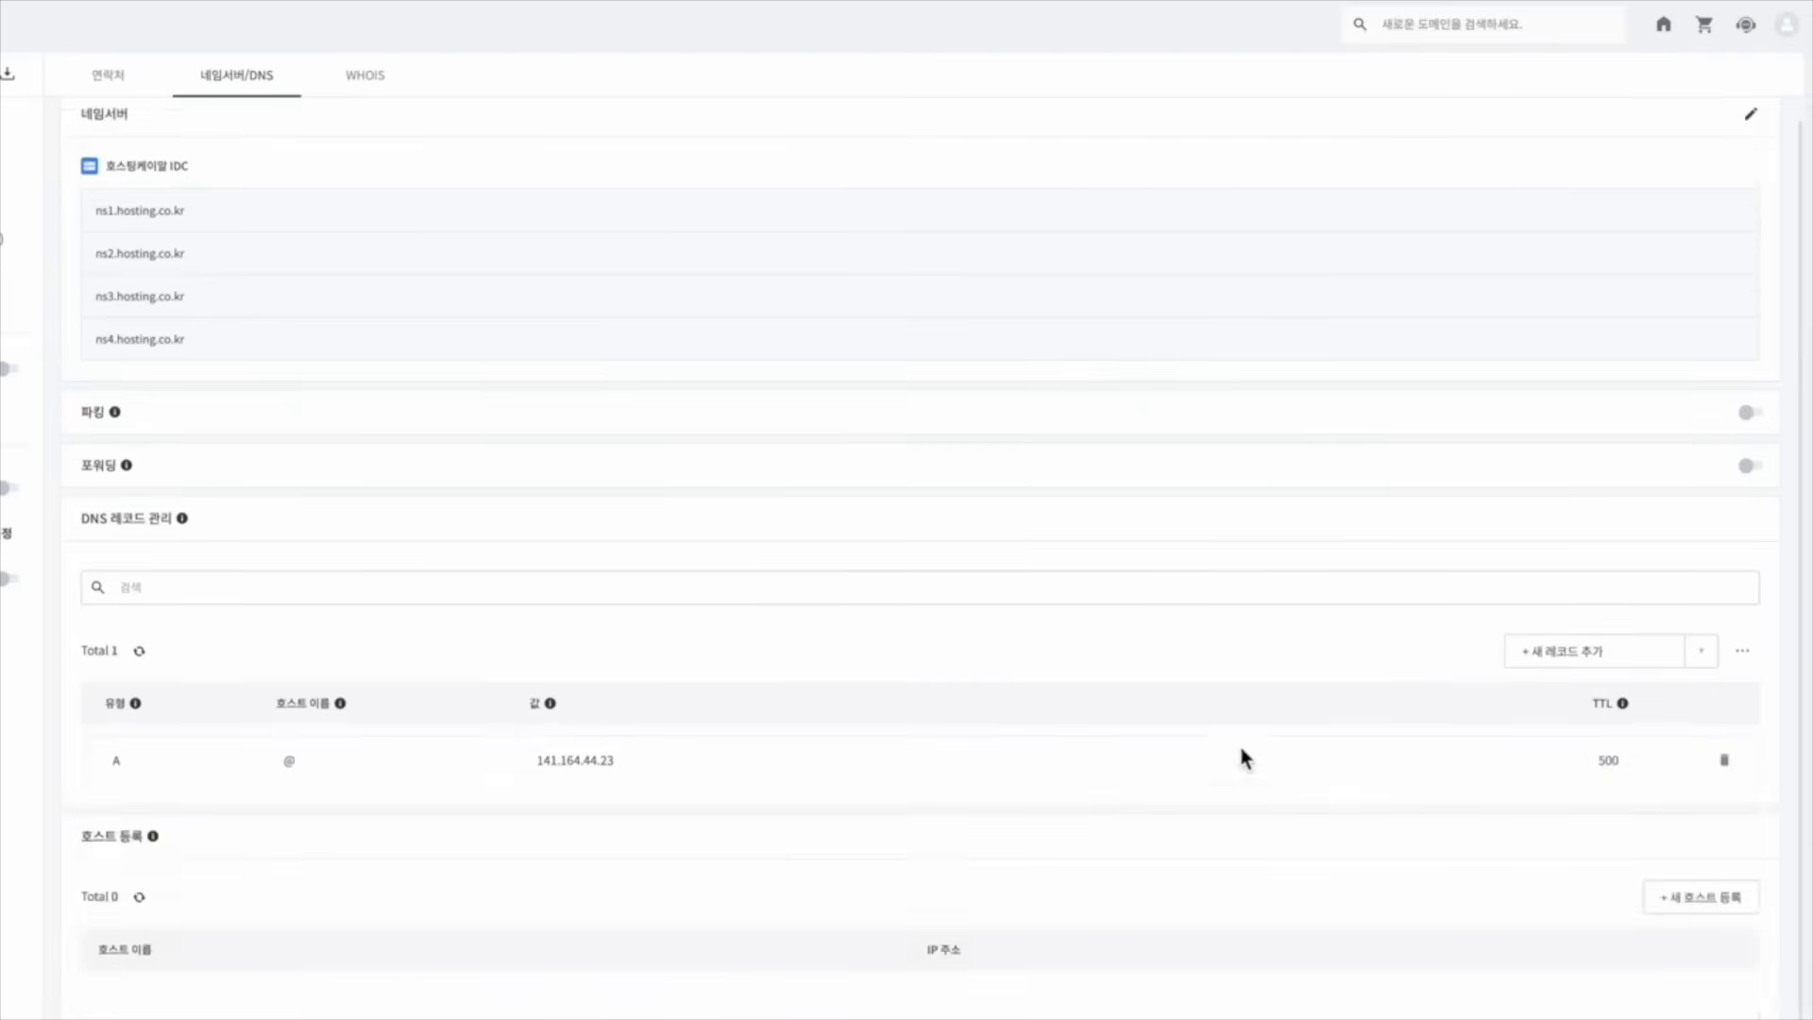
# Add a second A record with host www pointing to 141.164.44.23, TTL 500
pyautogui.click(1584, 667)
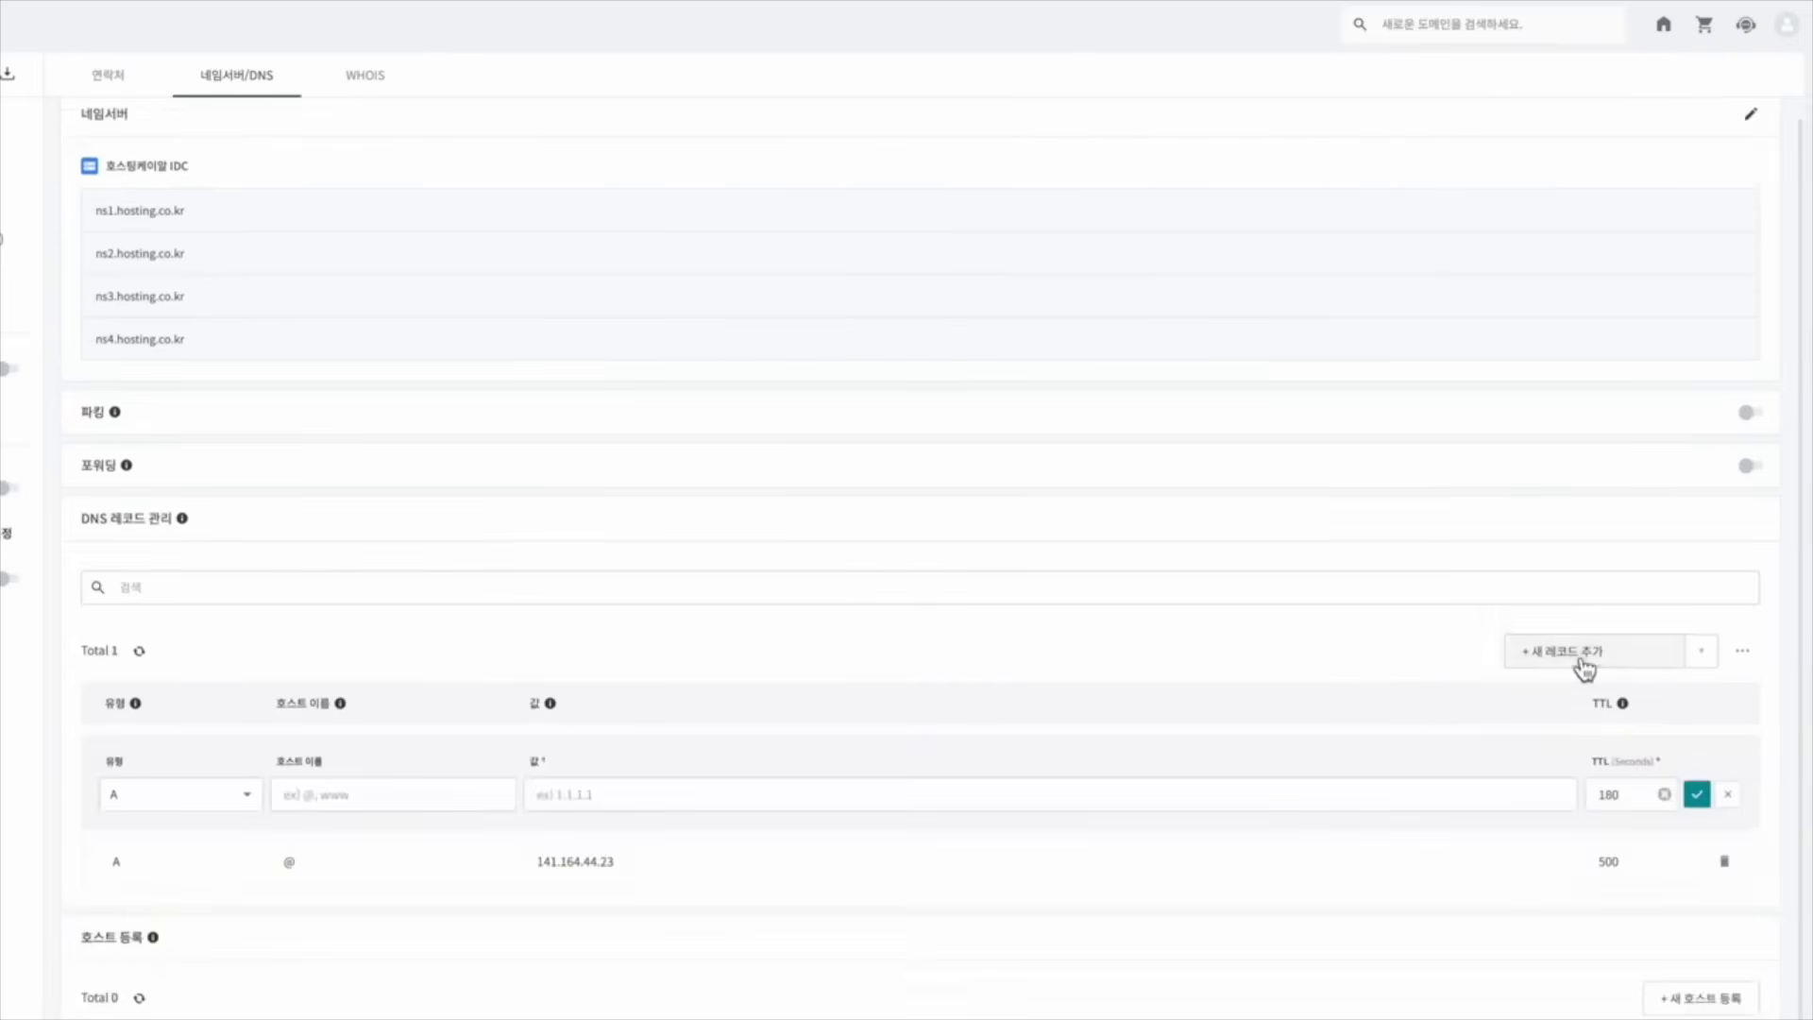
pyautogui.click(340, 805)
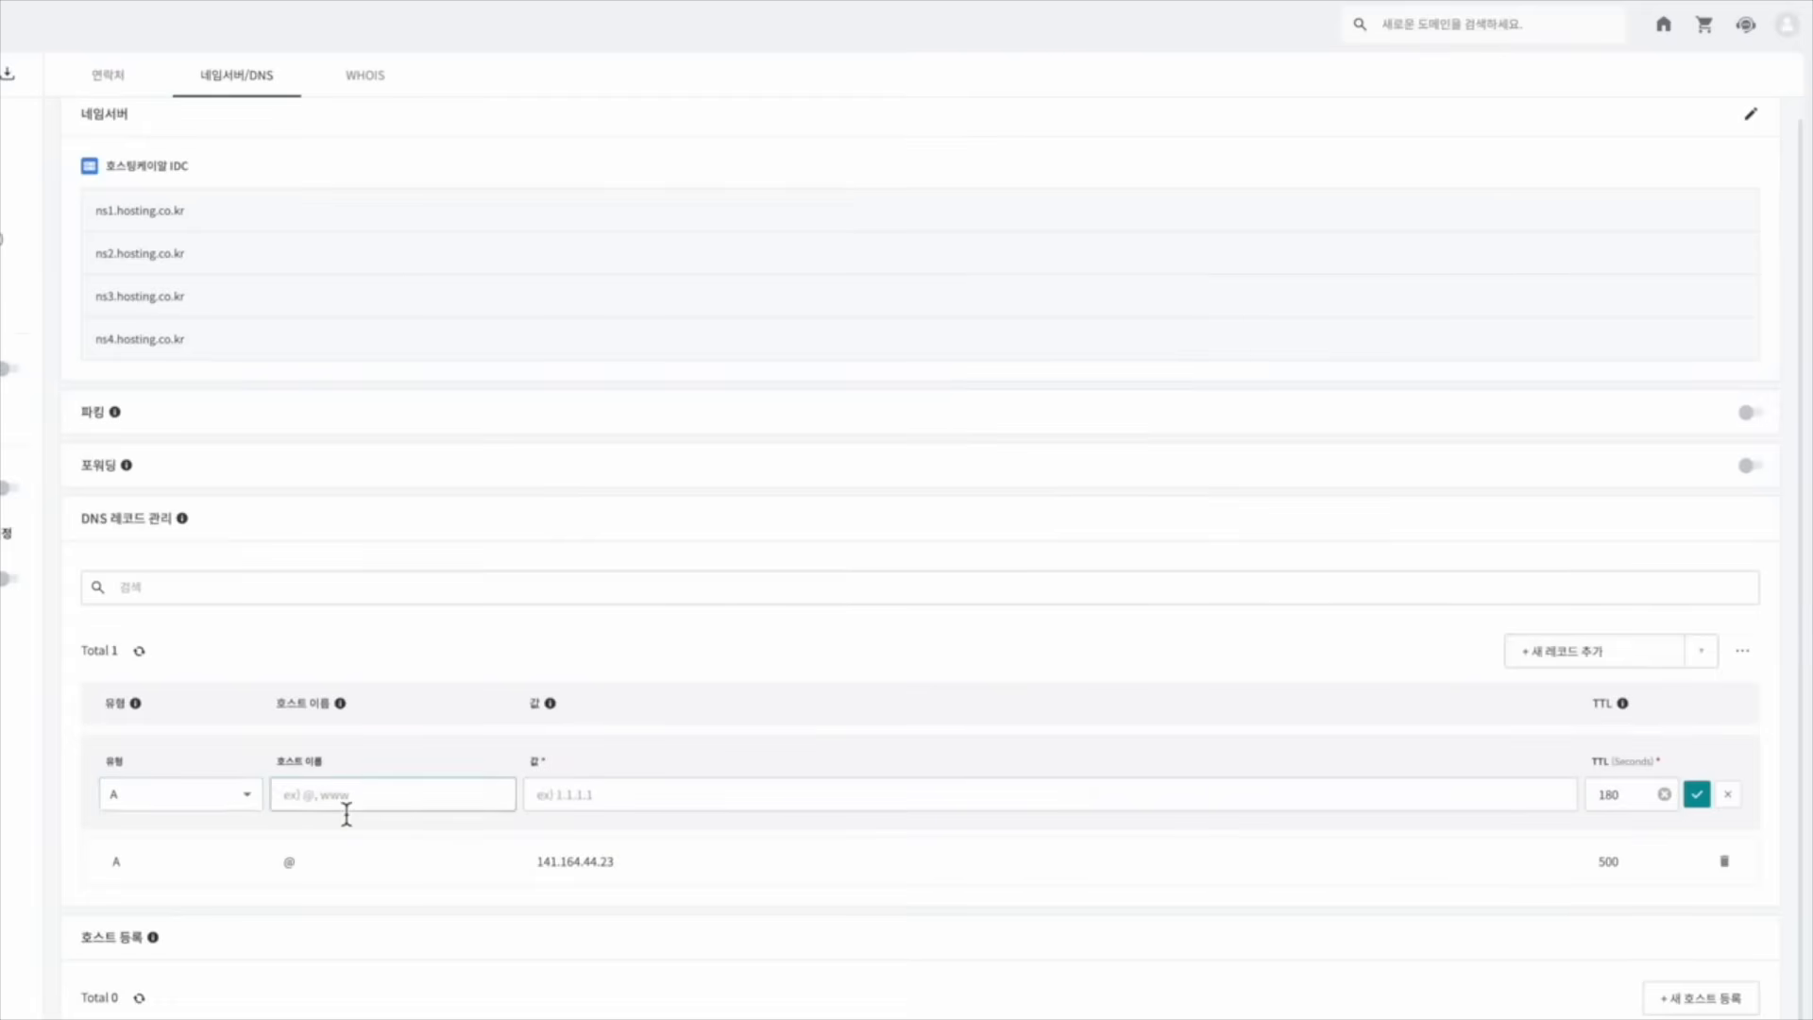
pyautogui.write('ㅈㅈㅈ')
pyautogui.press('BackSpace')
pyautogui.press('BackSpace')
pyautogui.press('BackSpace')
pyautogui.write('www')
pyautogui.click(603, 794)
pyautogui.hotkey('ctrl', 'v')
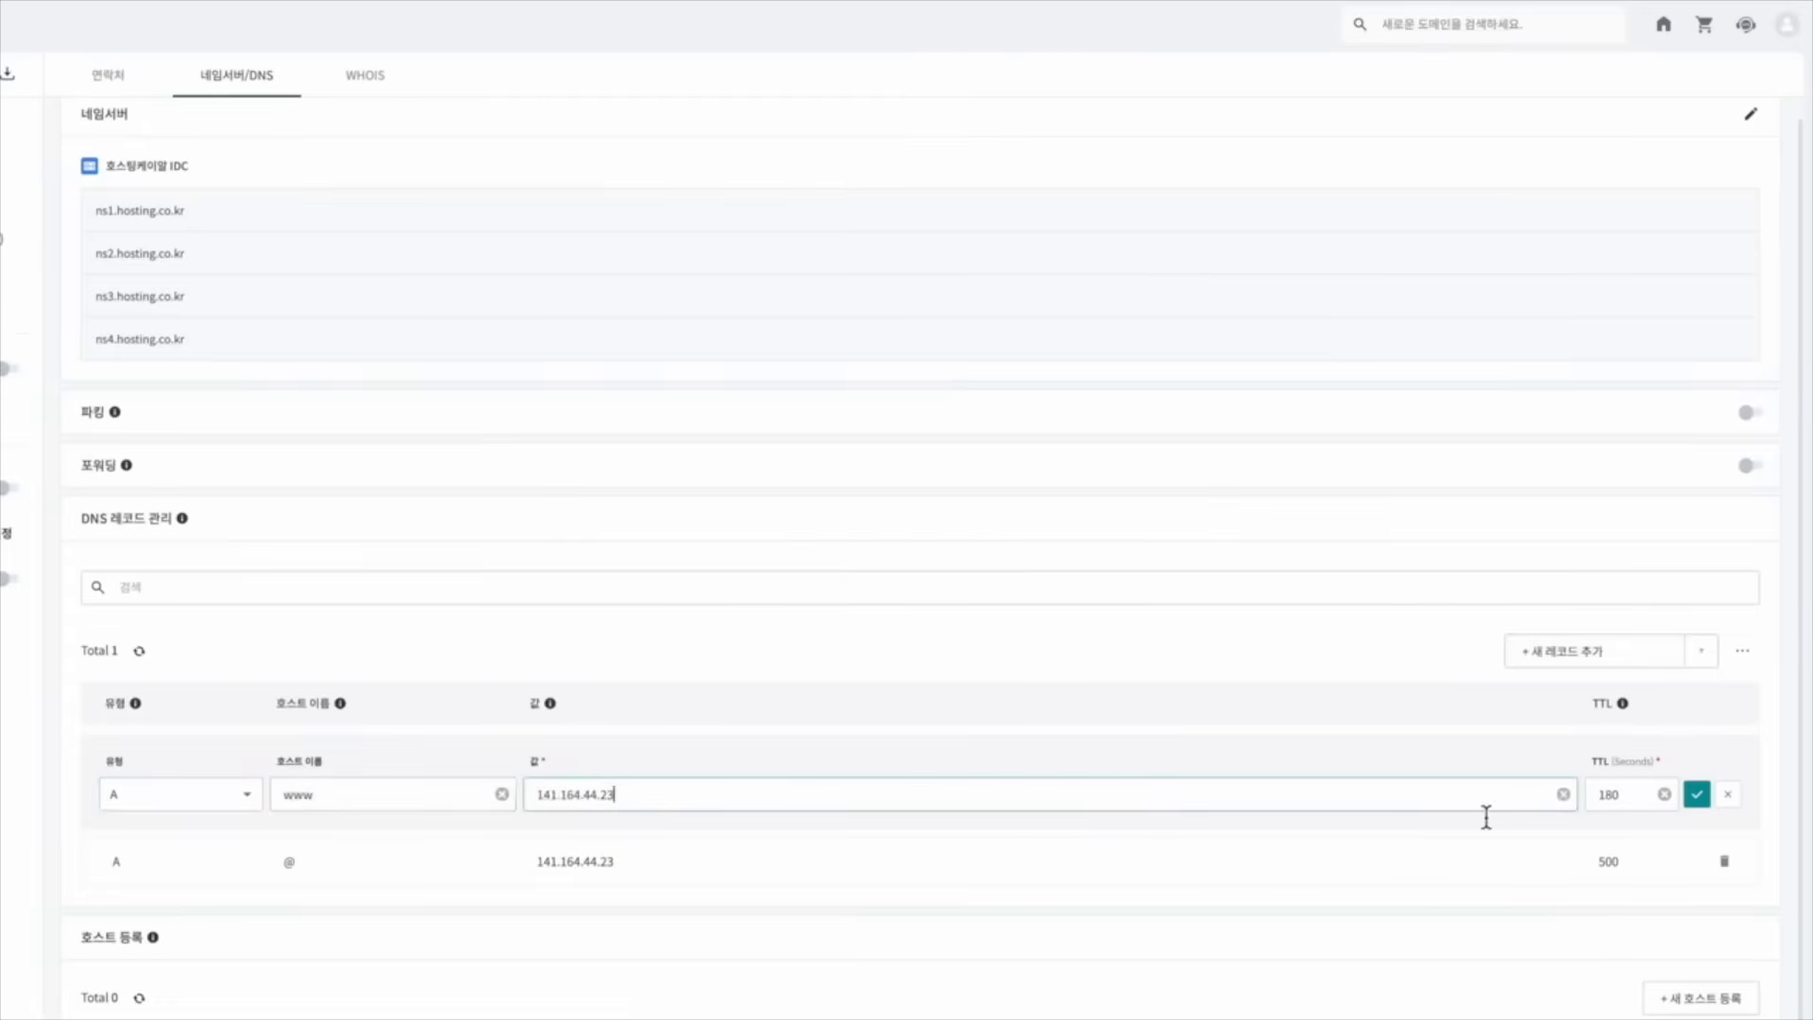
pyautogui.press('Tab')
pyautogui.write('500')
pyautogui.click(1698, 798)
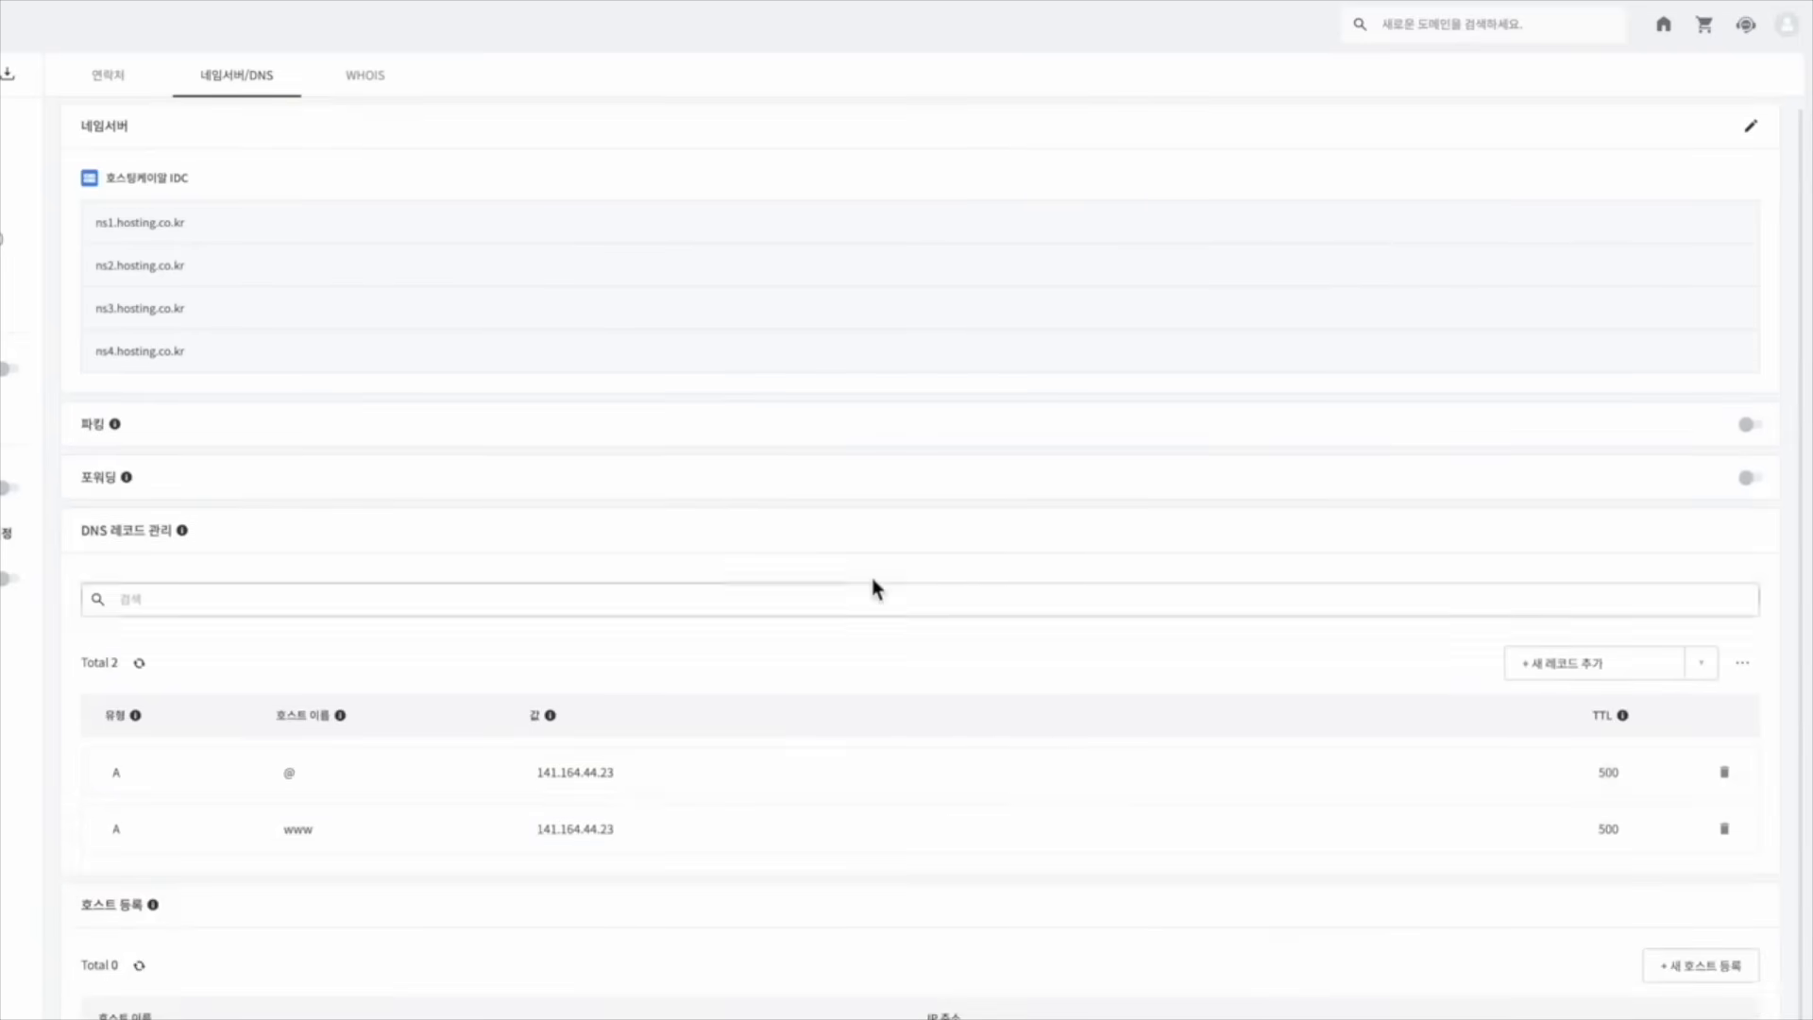
pyautogui.click(479, 3)
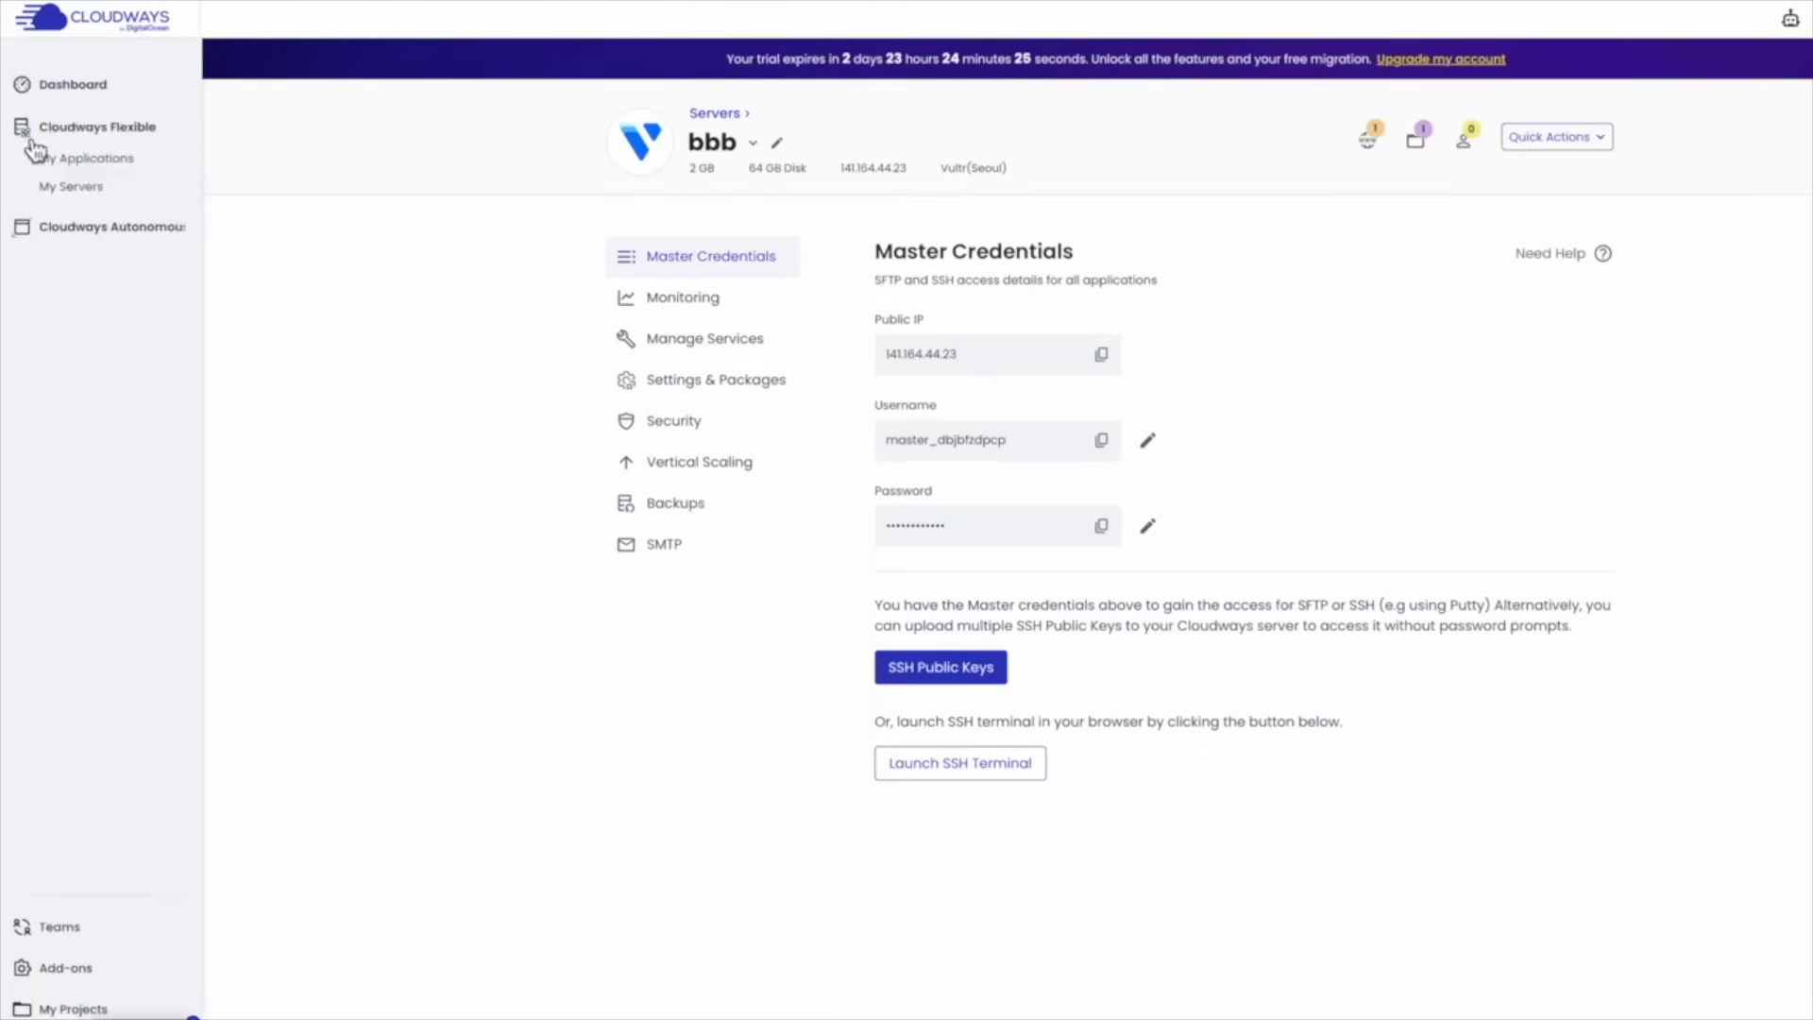
# Install a free Let's Encrypt certificate for thchnews.xyz on app aaa, then open its WordPress admin panel
pyautogui.click(85, 163)
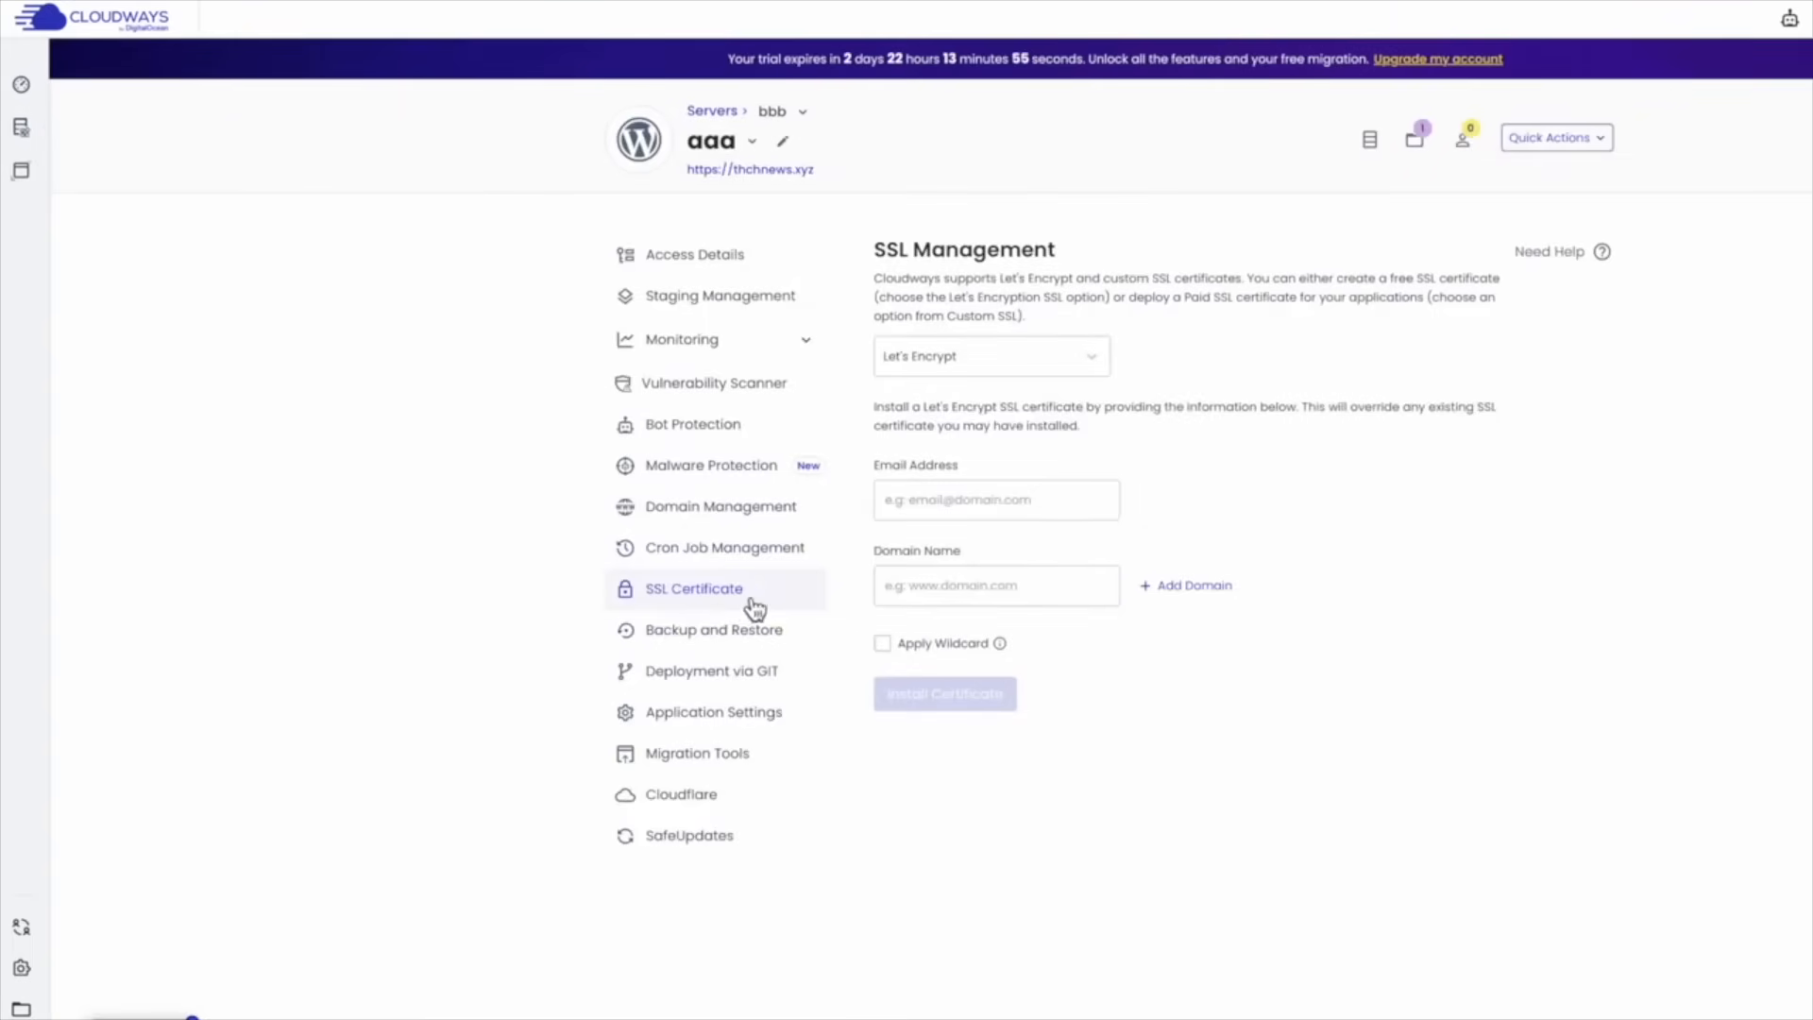
pyautogui.click(1076, 356)
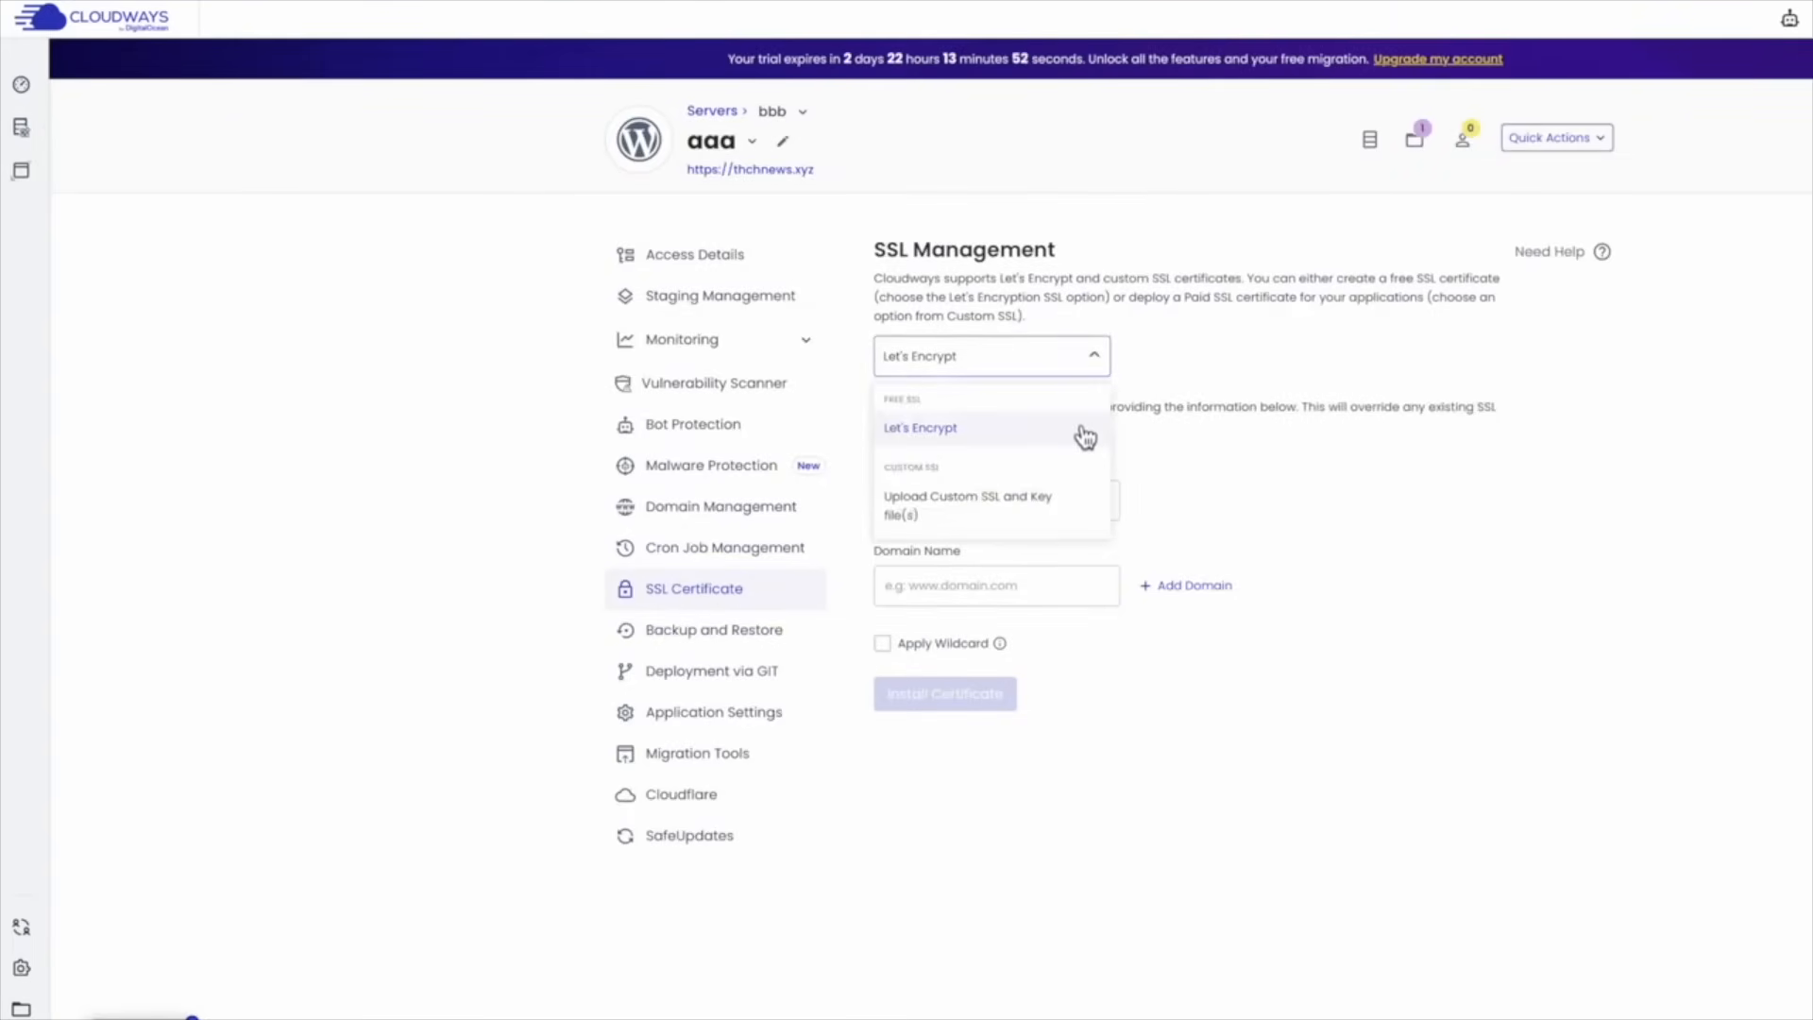
pyautogui.click(1081, 430)
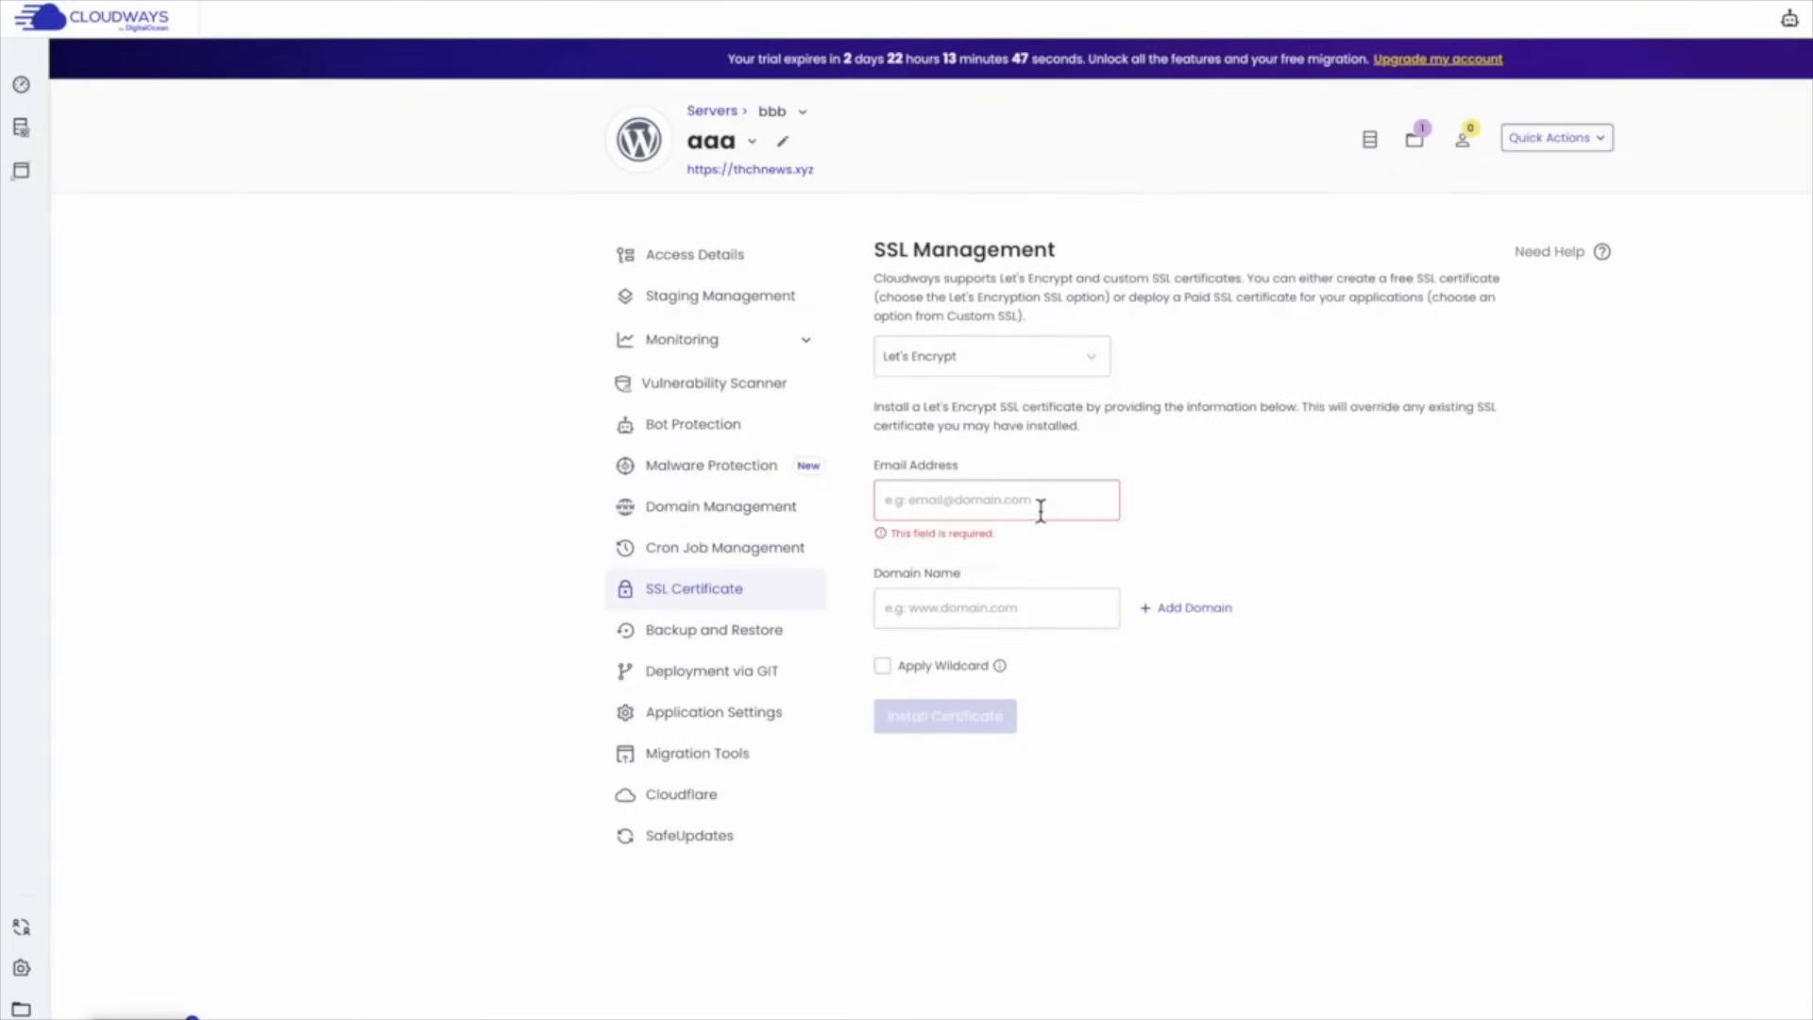
pyautogui.click(1004, 501)
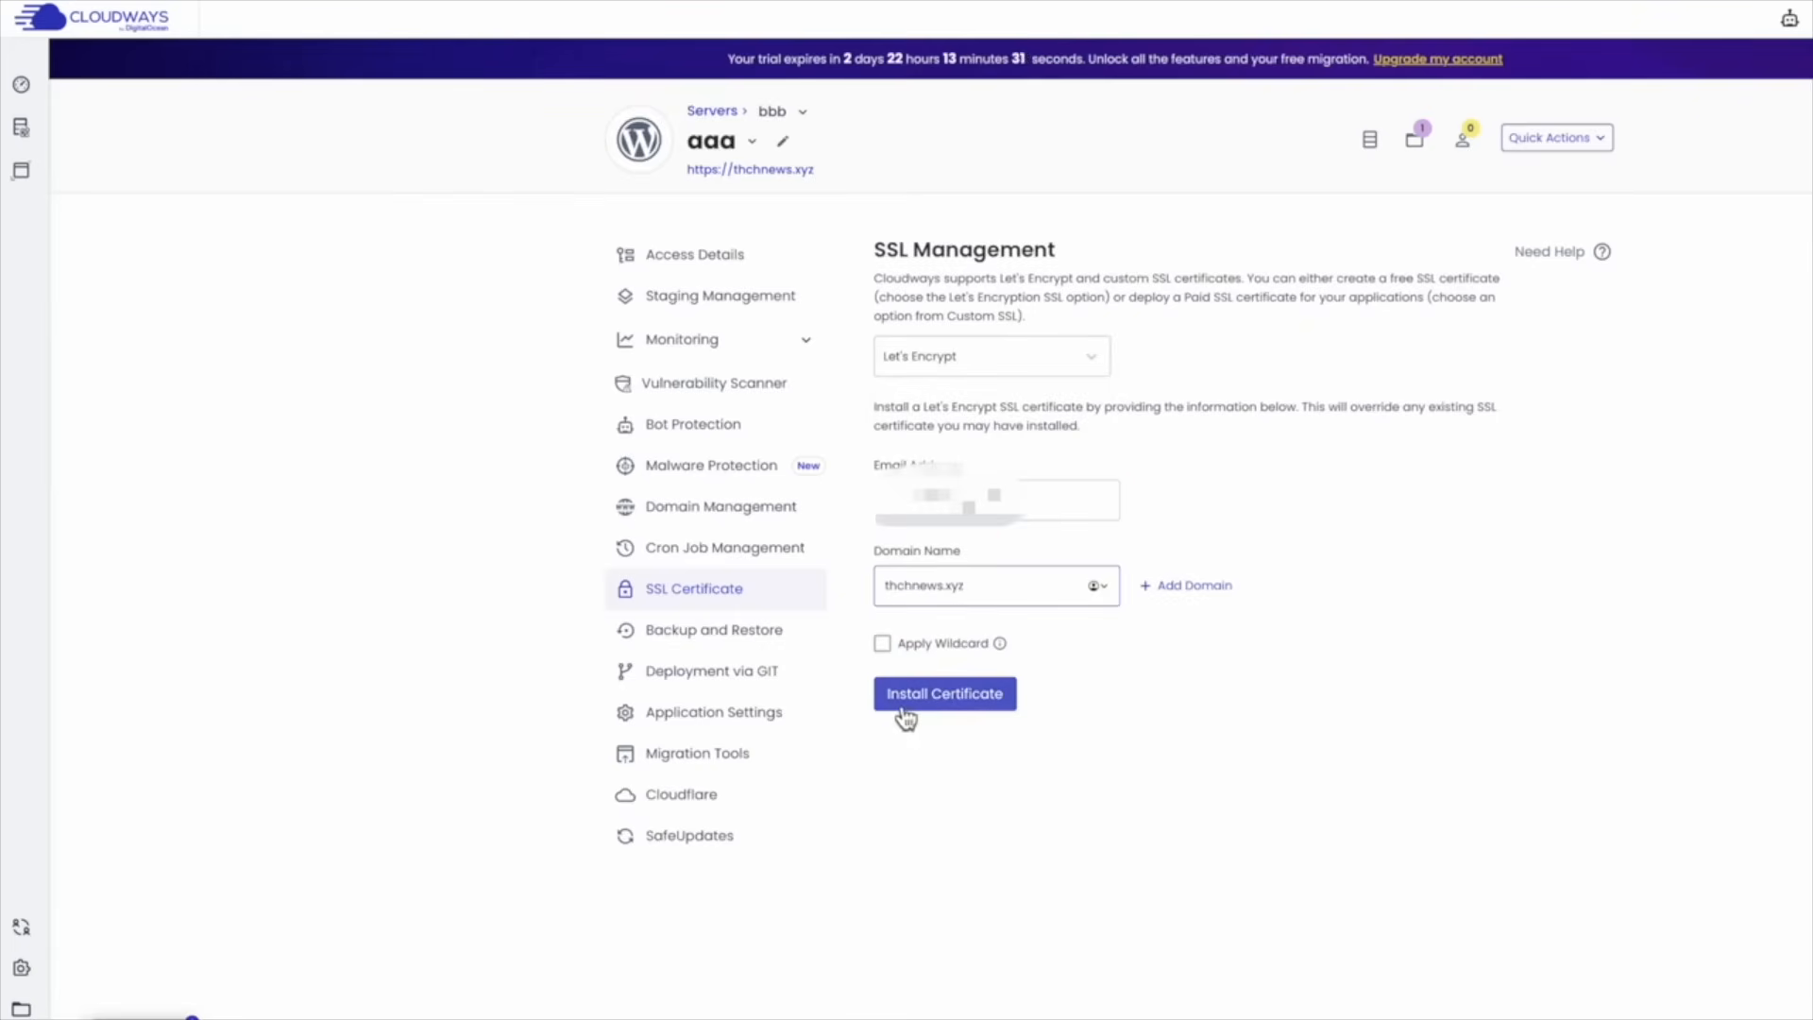
pyautogui.click(978, 707)
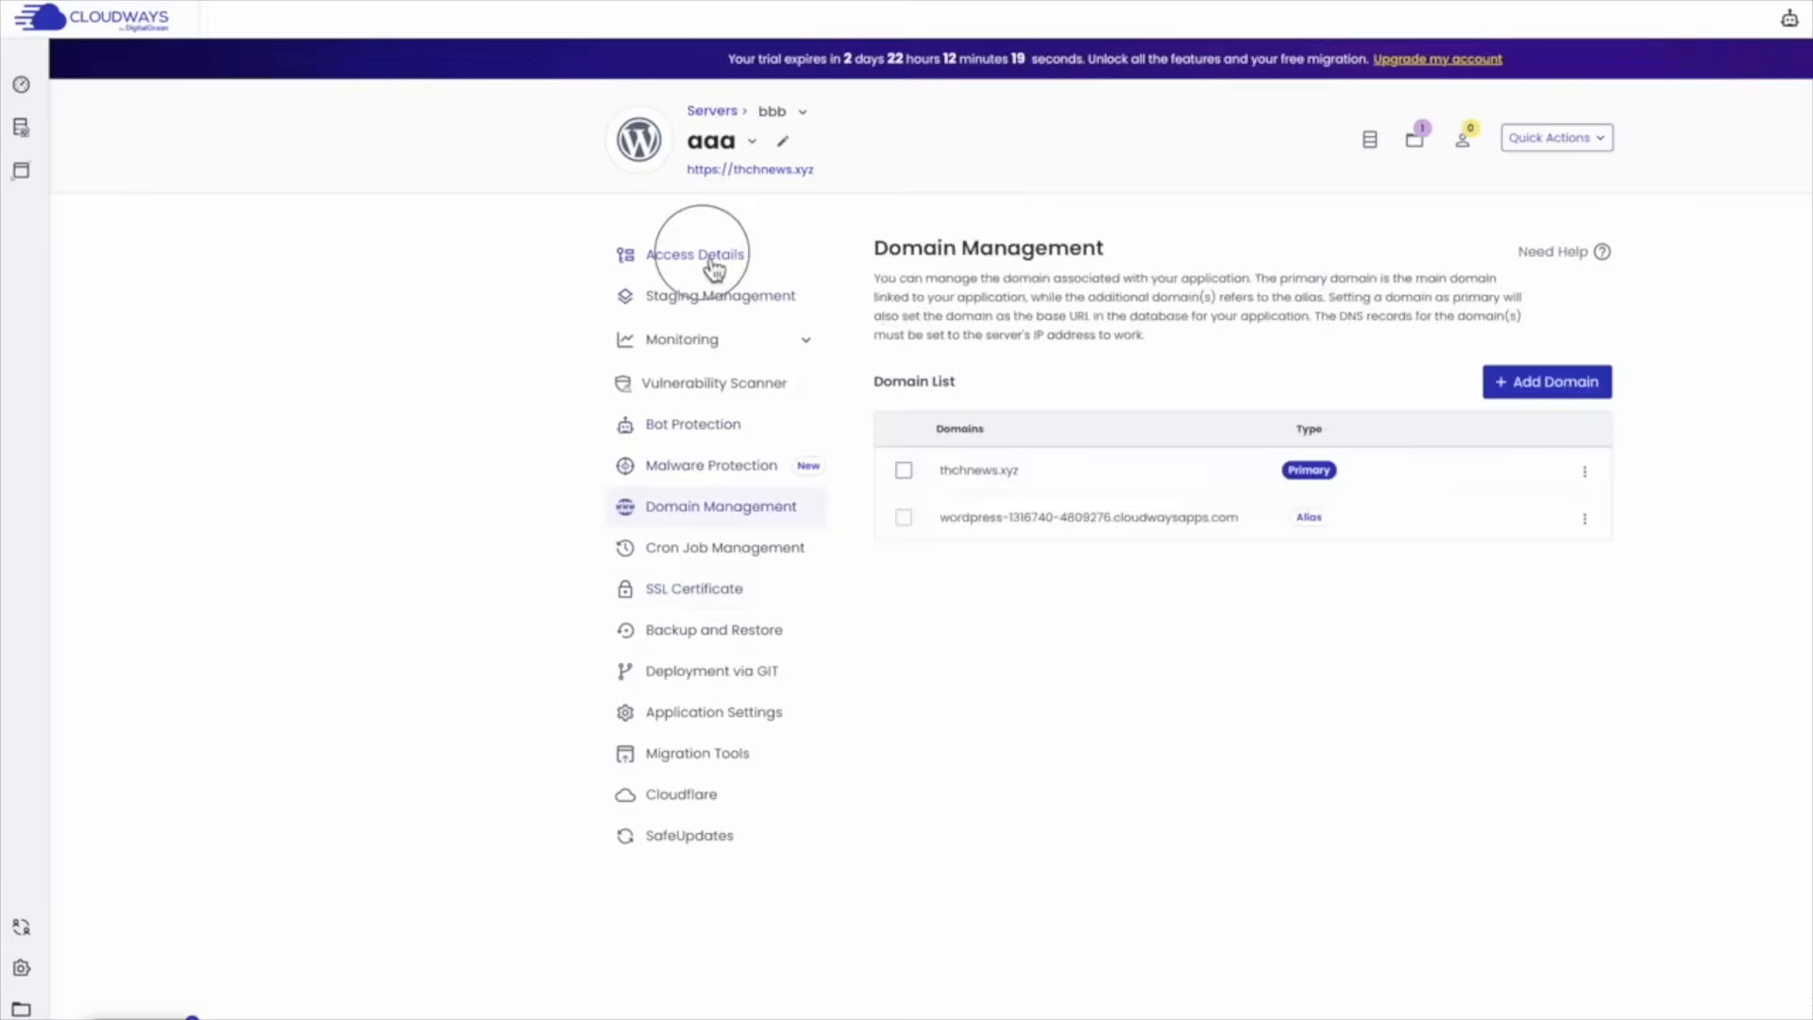
pyautogui.click(699, 253)
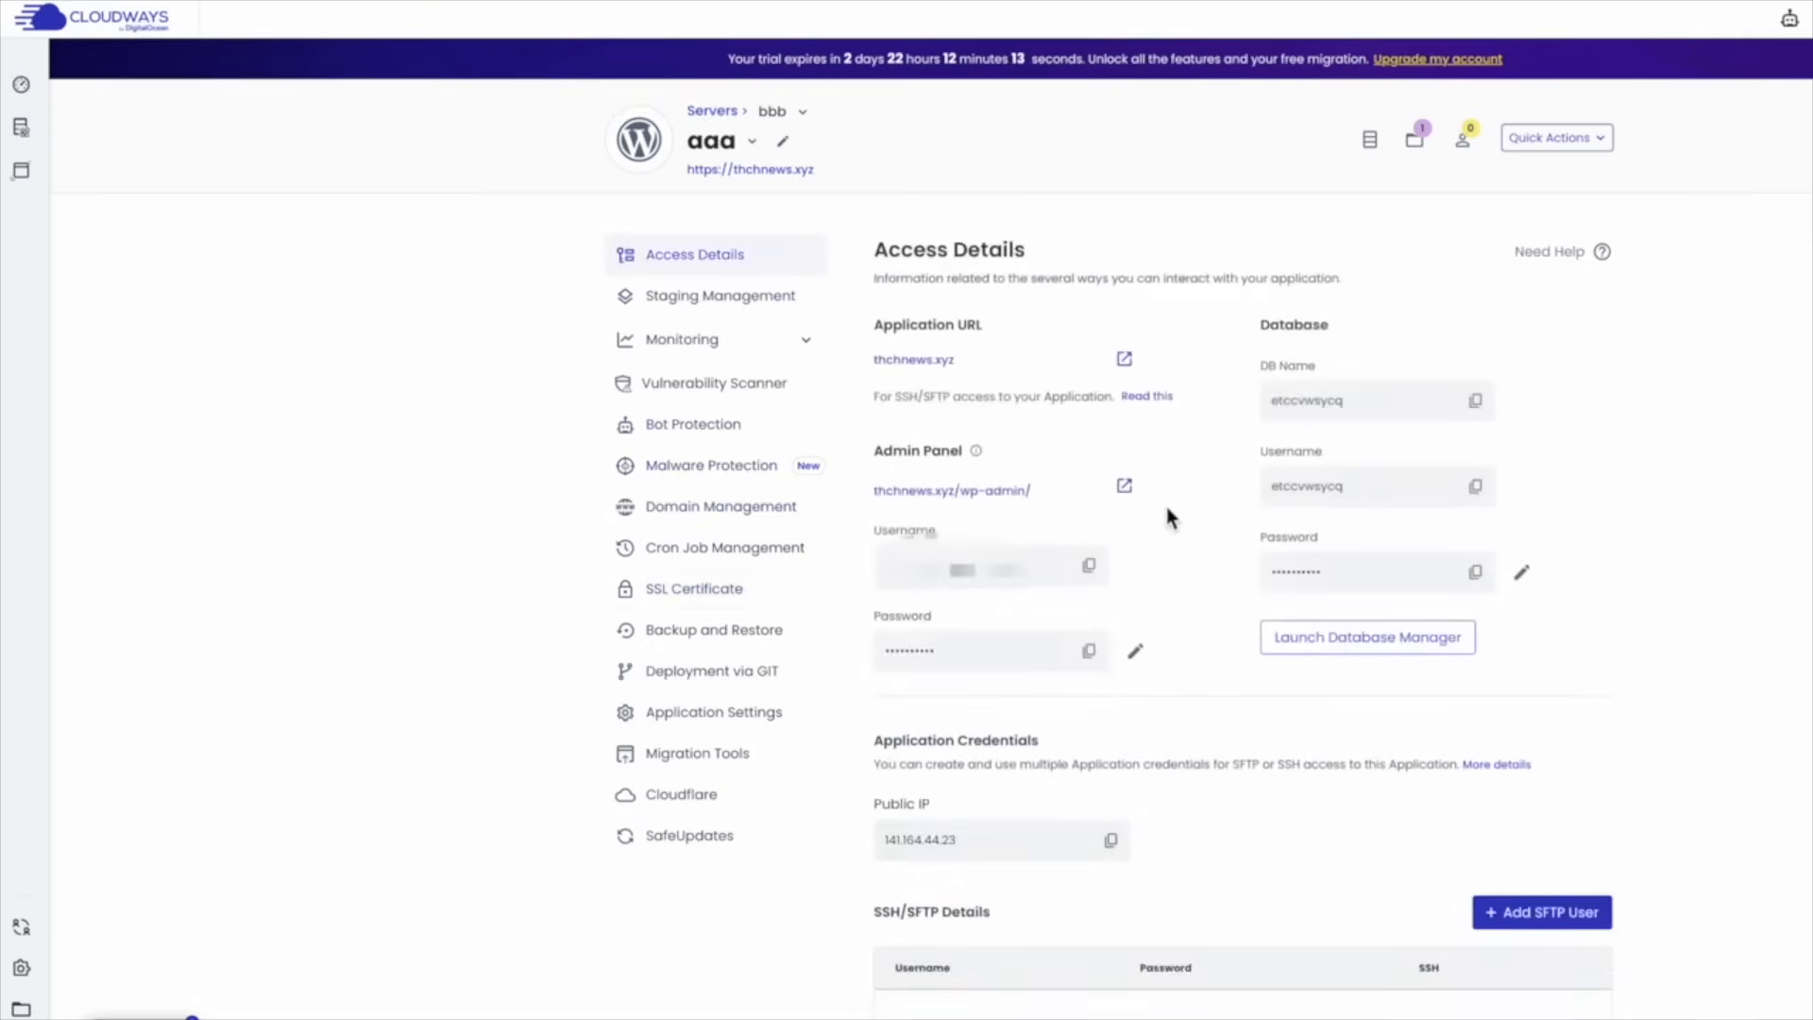
pyautogui.click(1124, 487)
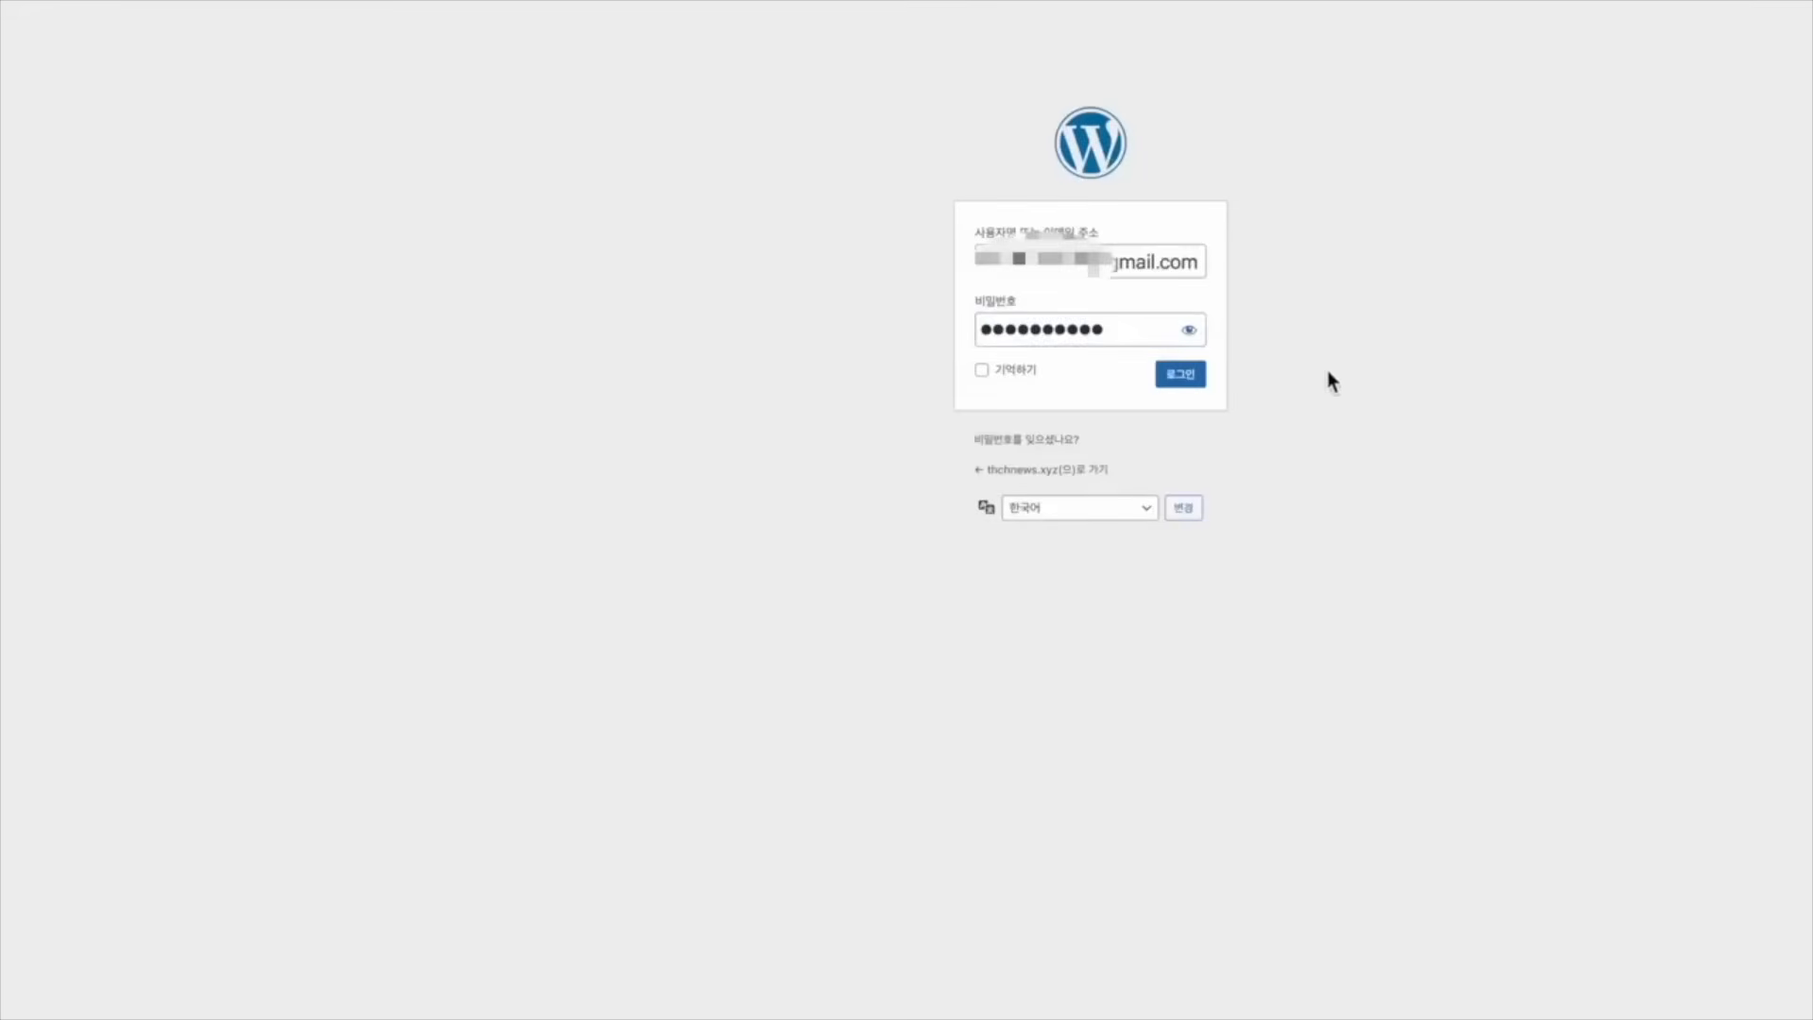
# Log in to the thchnews.xyz WordPress dashboard with the saved credentials and visit the live site
pyautogui.click(1180, 375)
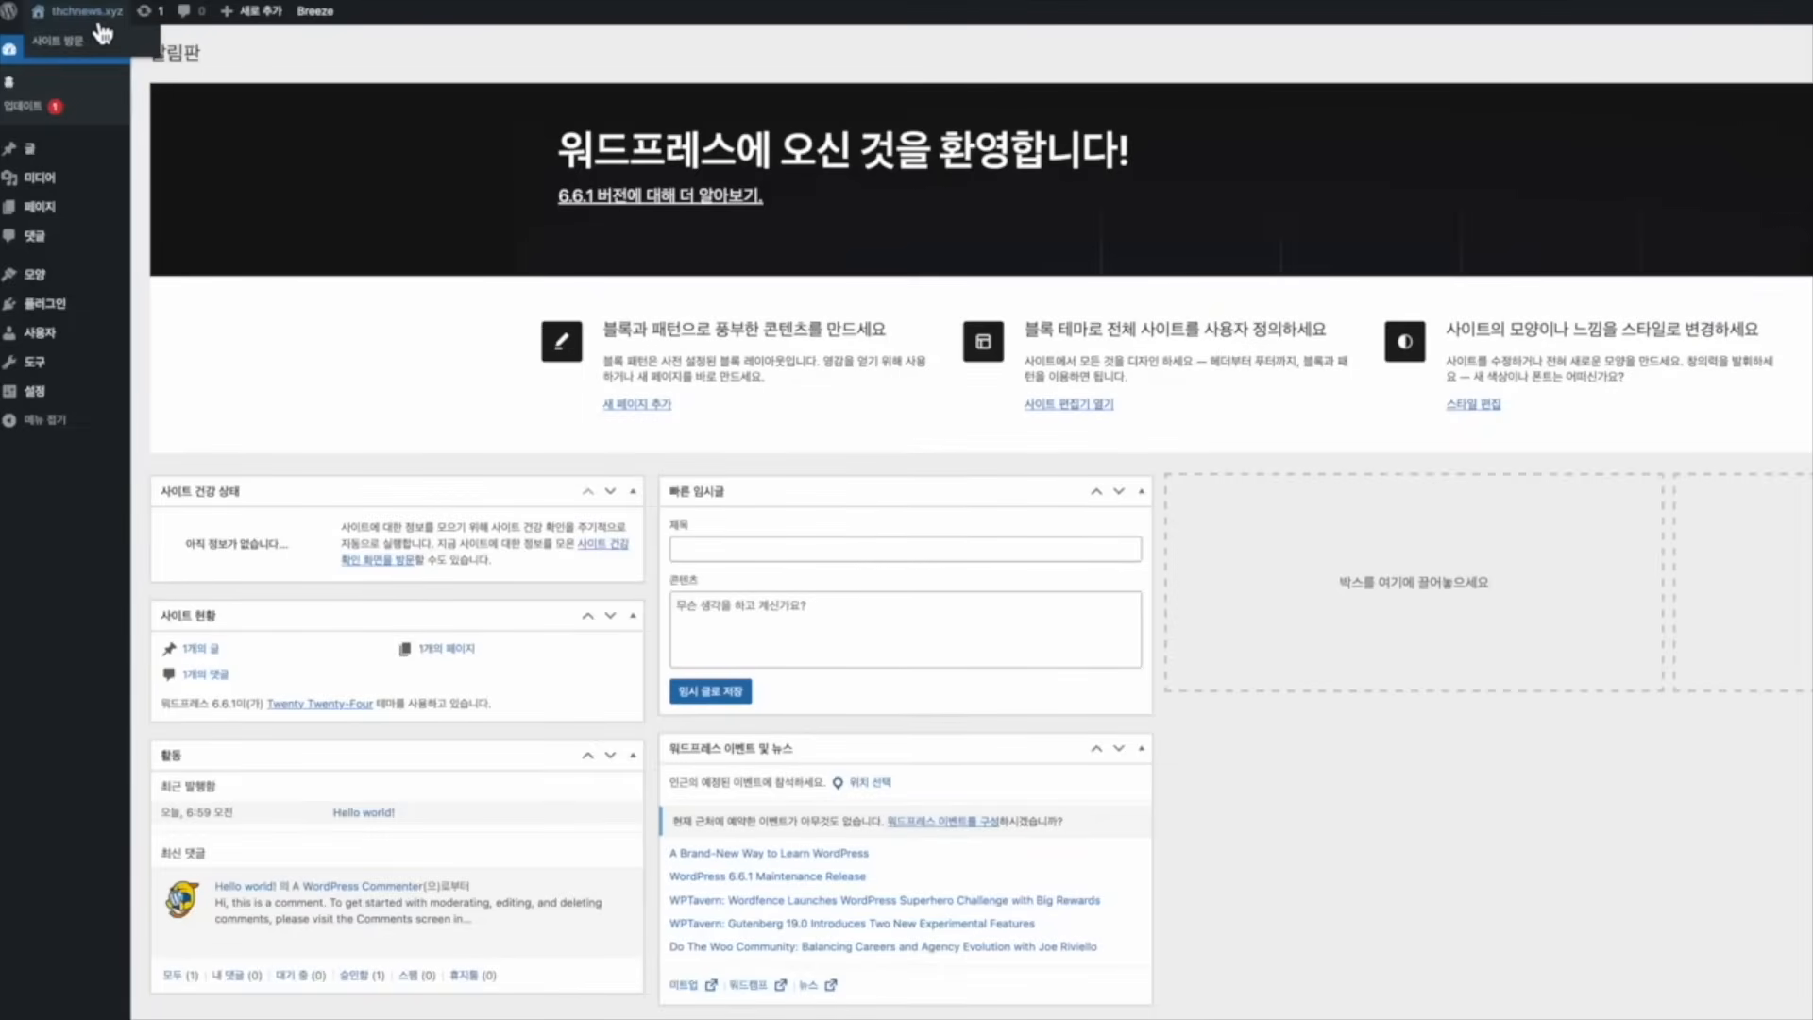
pyautogui.moveTo(109, 21)
pyautogui.click(99, 19)
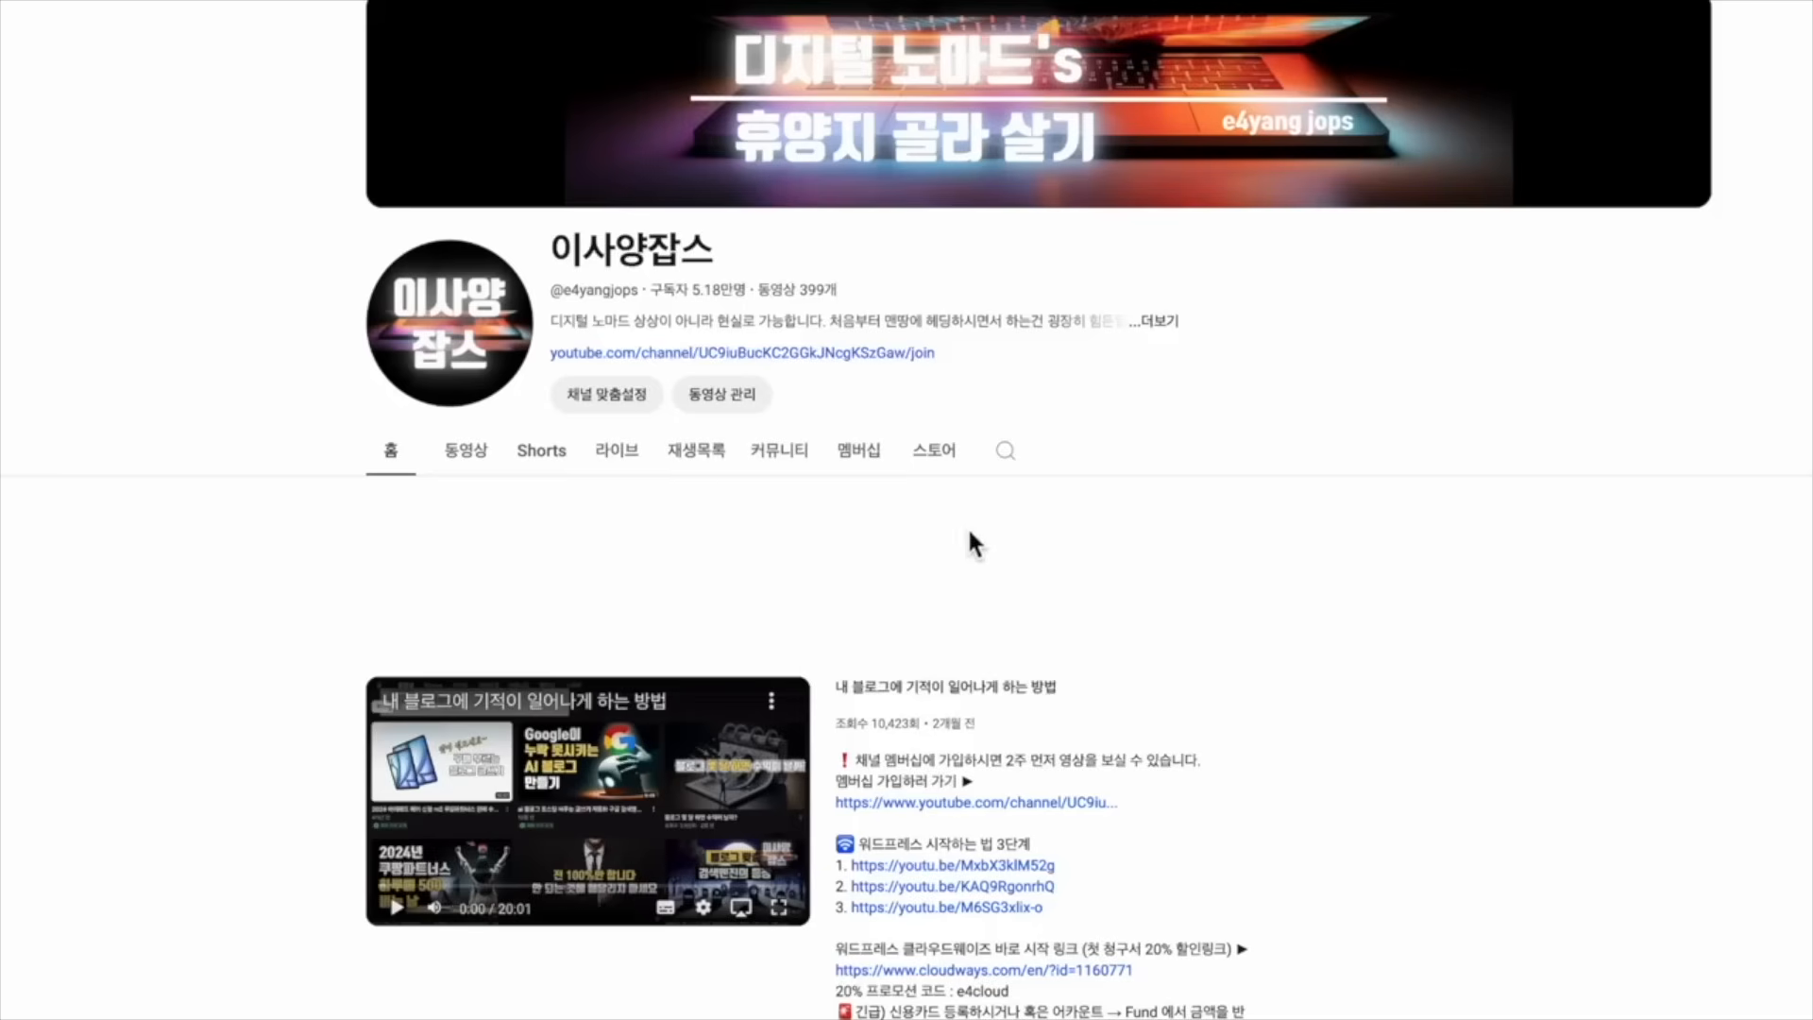
# Play the fifth video of the channel's first playlist, then open aaa's Backup and Restore page
pyautogui.click(695, 462)
pyautogui.click(427, 680)
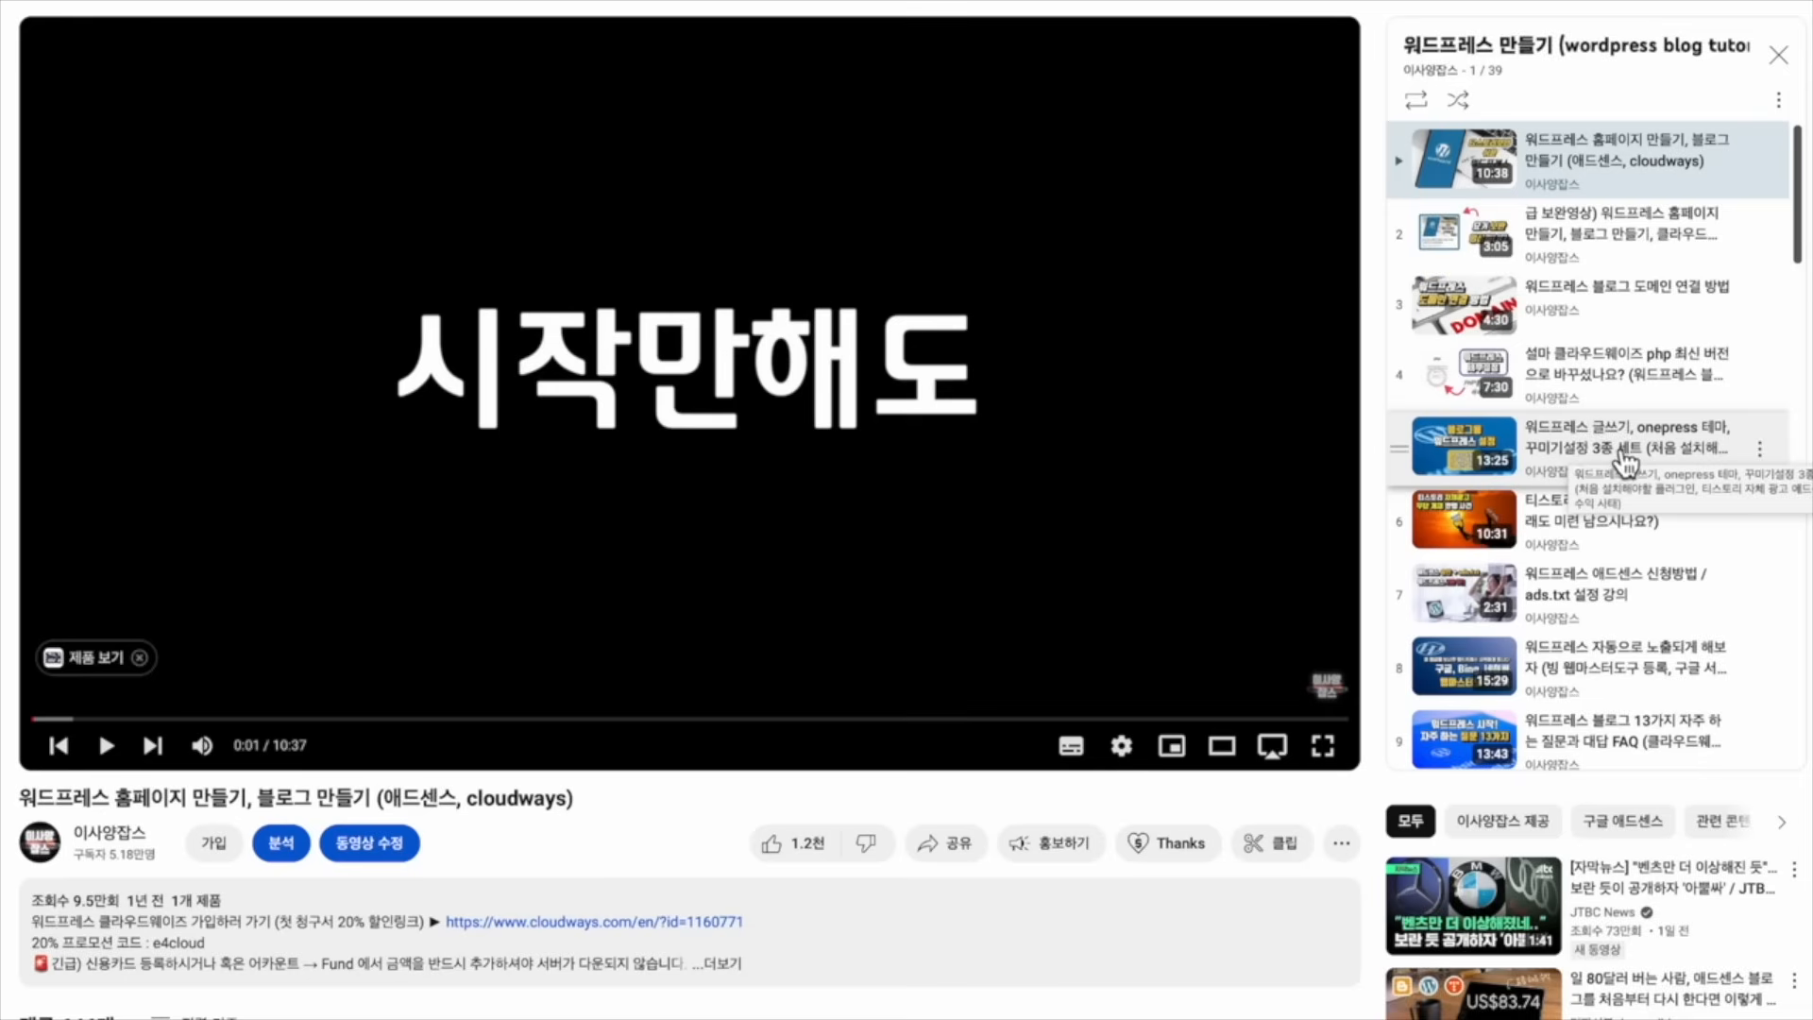
pyautogui.click(1625, 461)
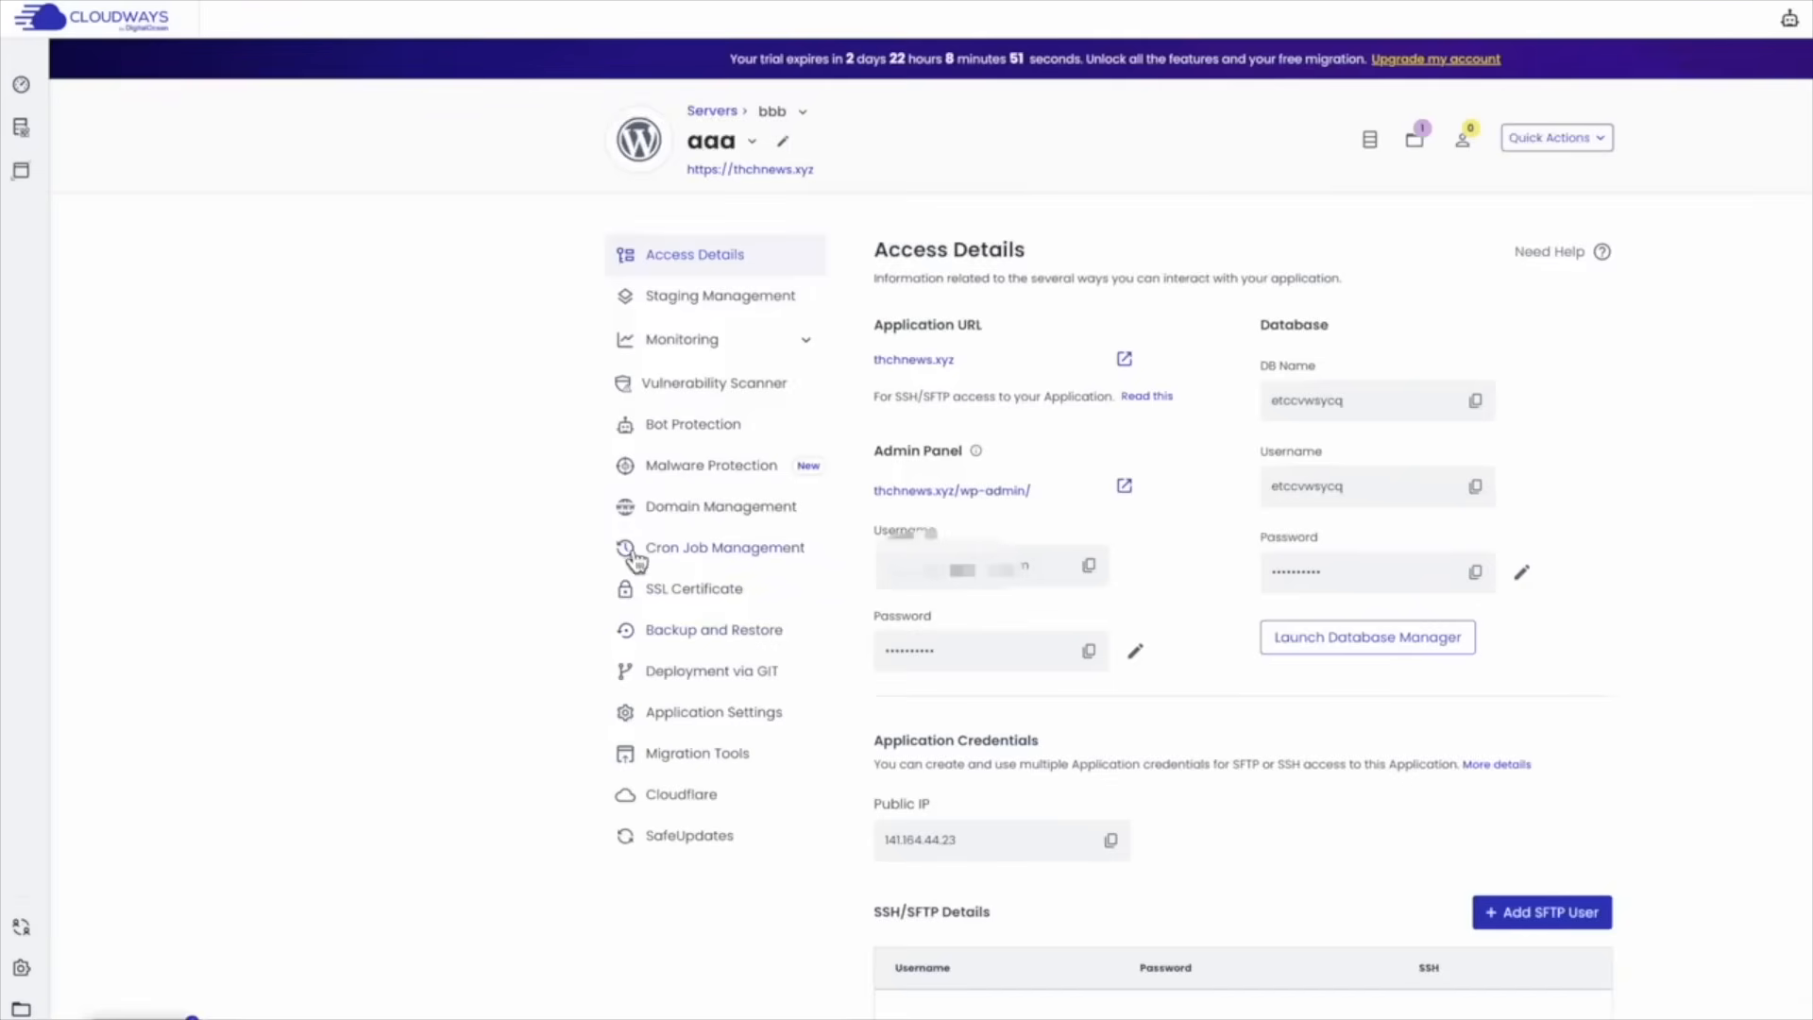
pyautogui.click(732, 650)
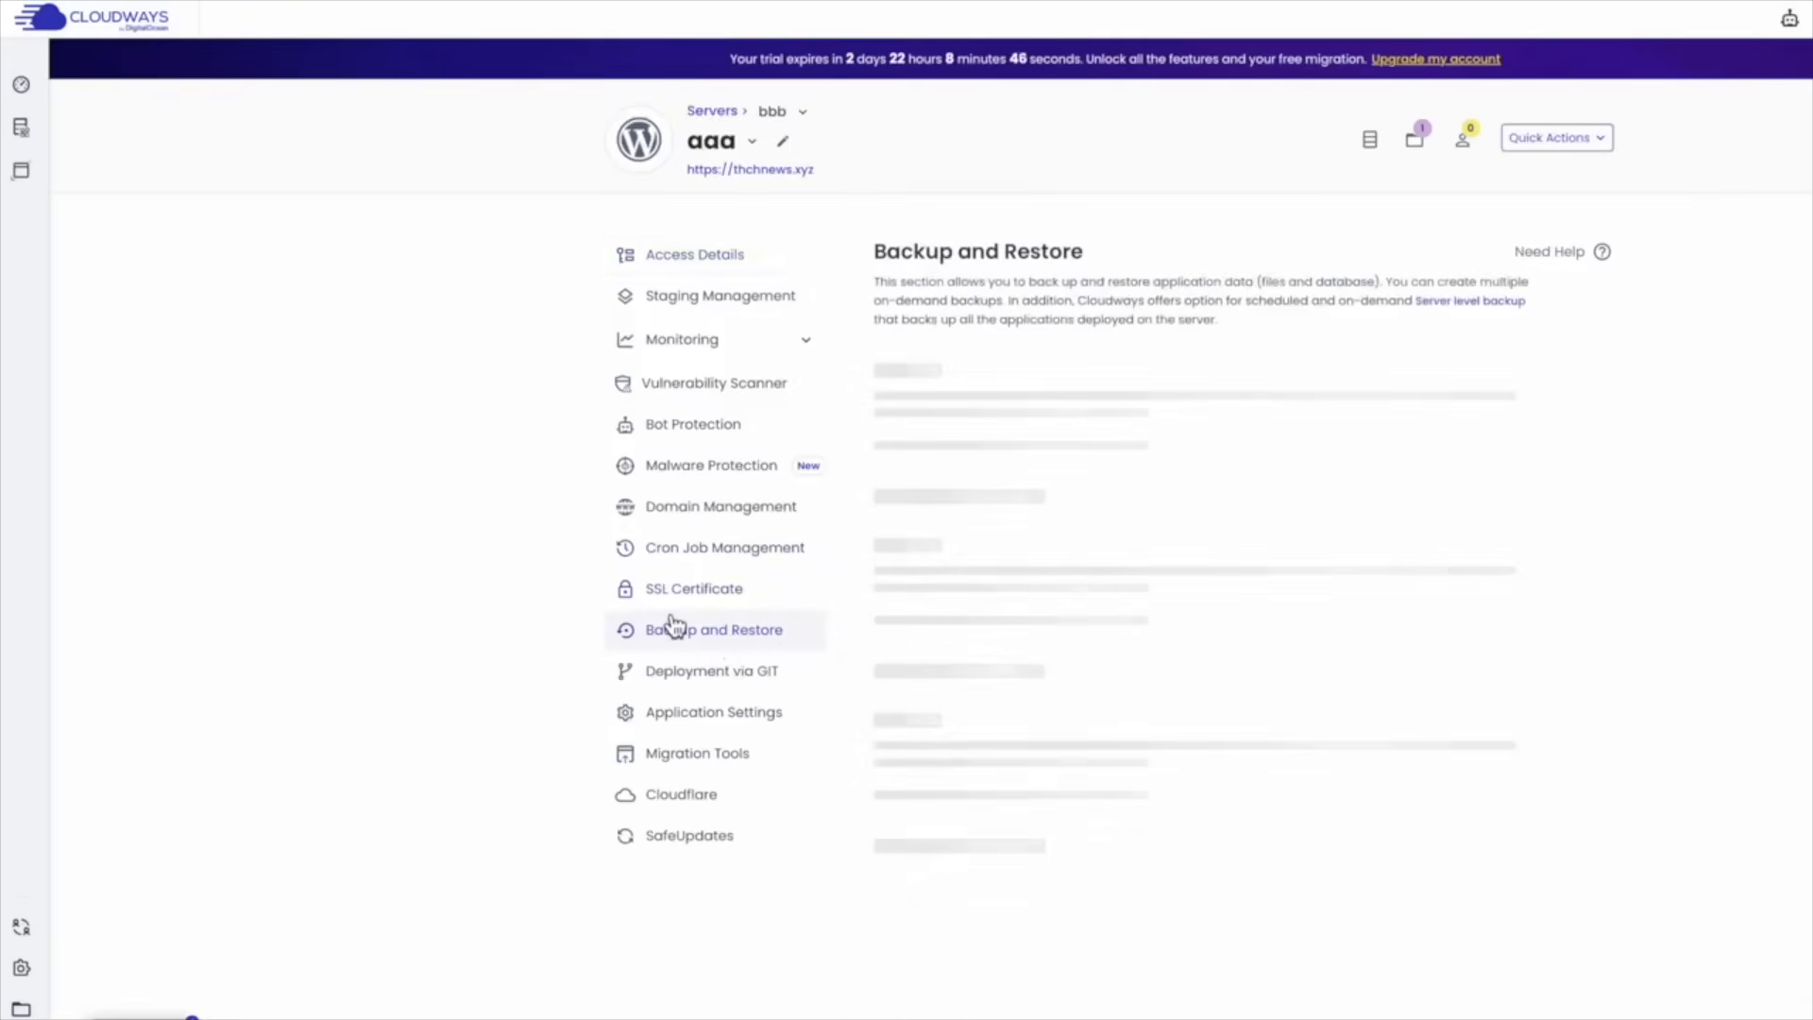